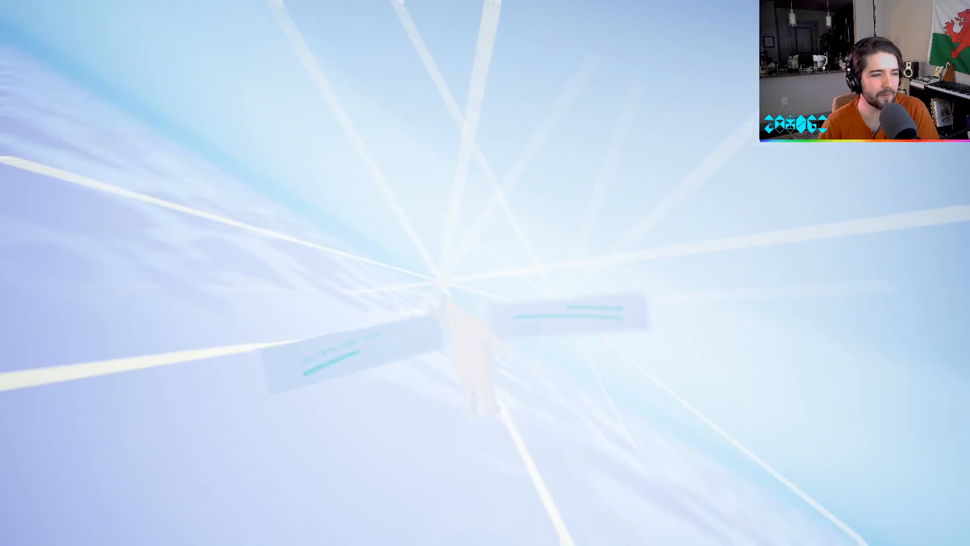
# Playtest the level with the white cat, pausing and resuming at several points, and leave for the main menu.
pyautogui.press('Escape')
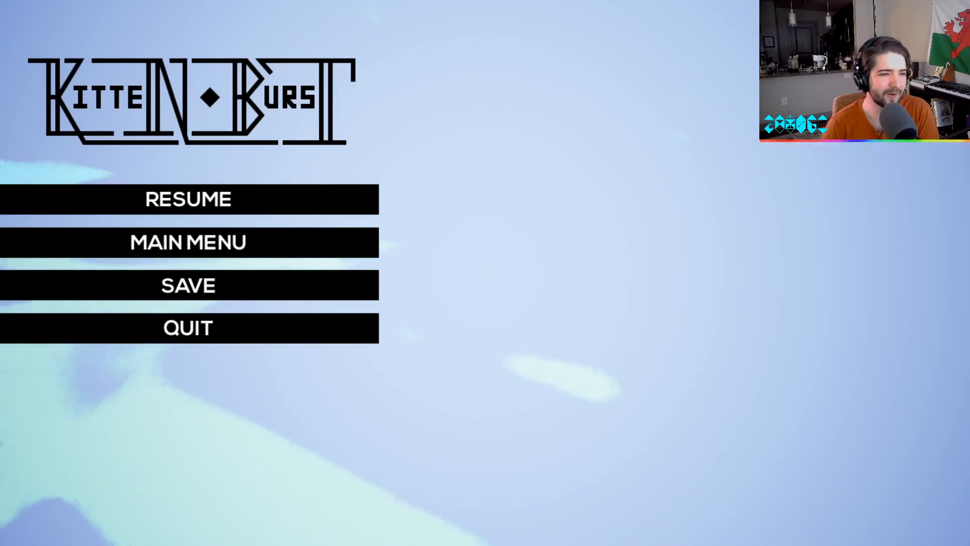
pyautogui.press('Escape')
pyautogui.press('w')
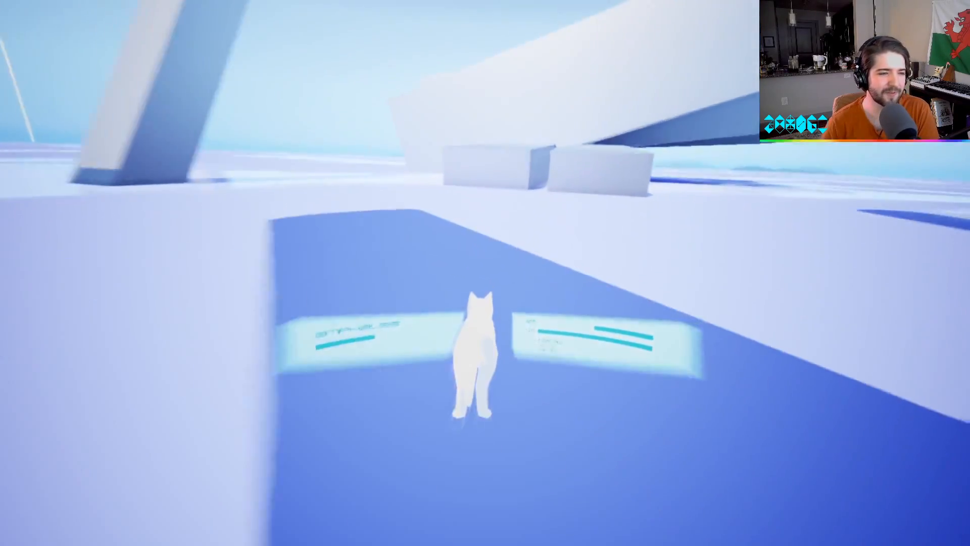
pyautogui.press('Escape')
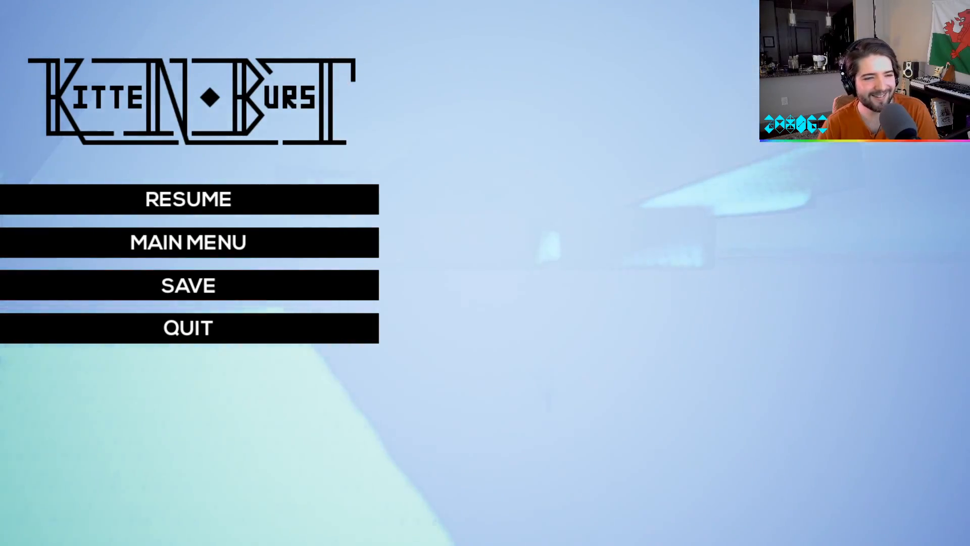
pyautogui.press('Escape')
pyautogui.press('Escape')
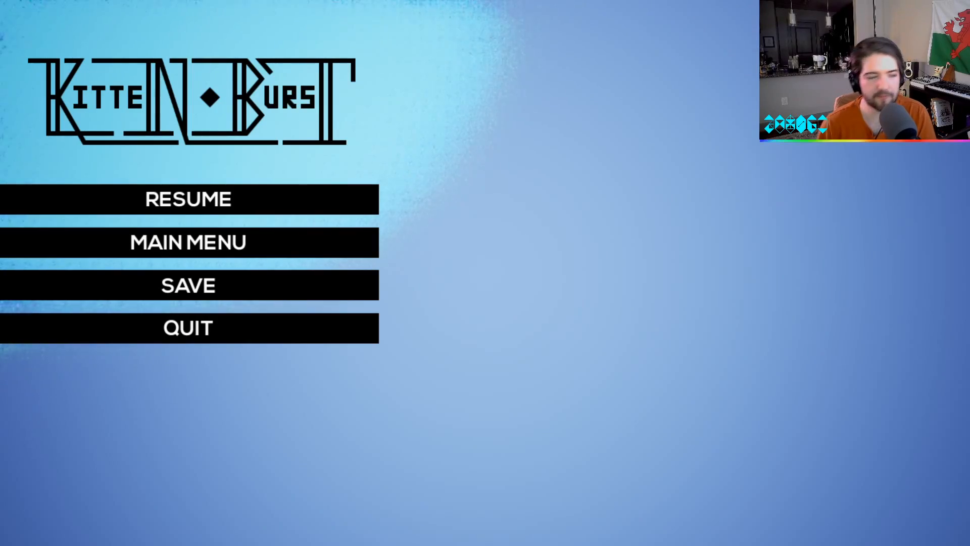
pyautogui.press('Escape')
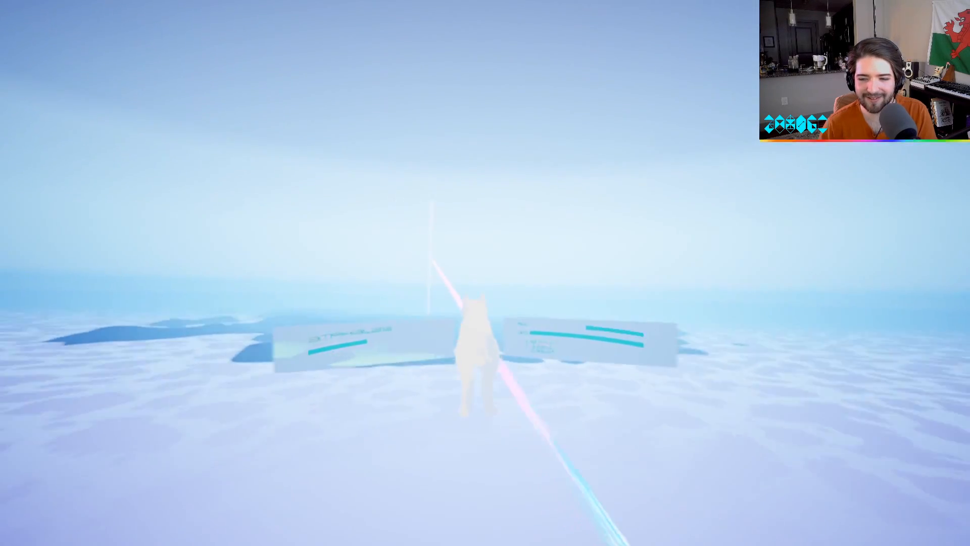
pyautogui.press('Escape')
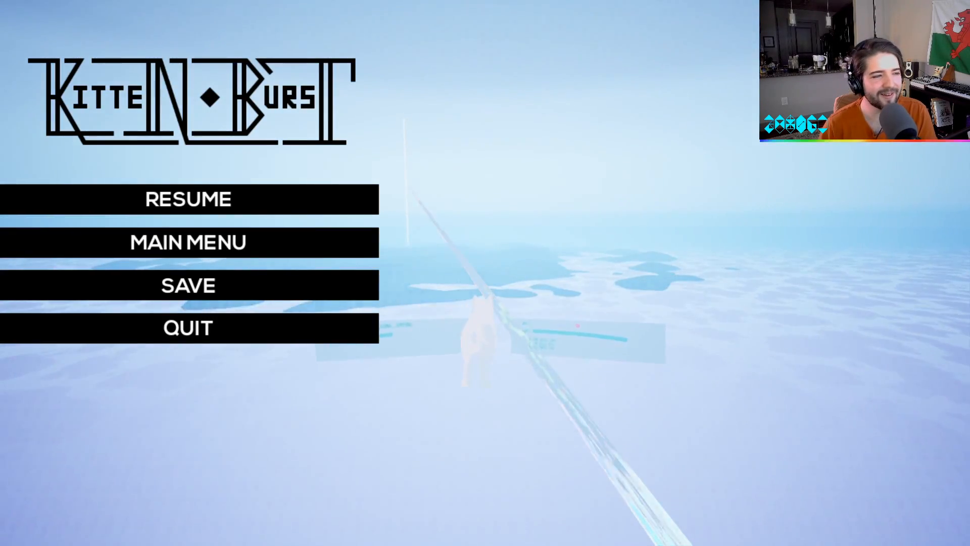
pyautogui.press('Escape')
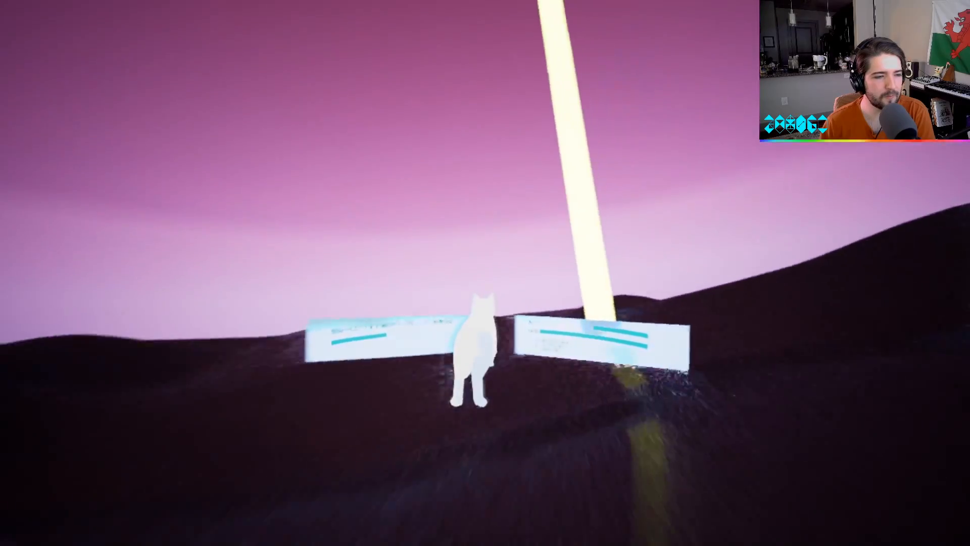
pyautogui.press('Escape')
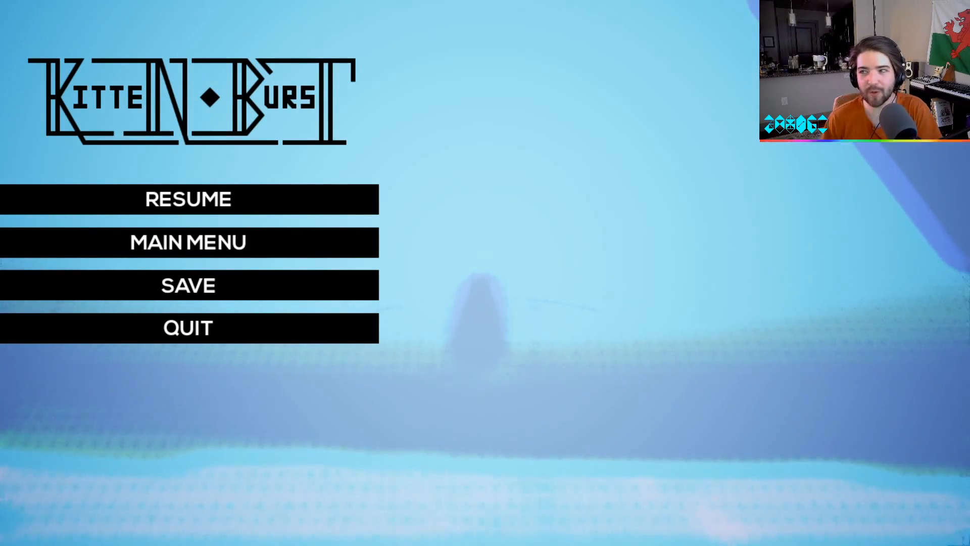
pyautogui.press('Escape')
pyautogui.press('Escape')
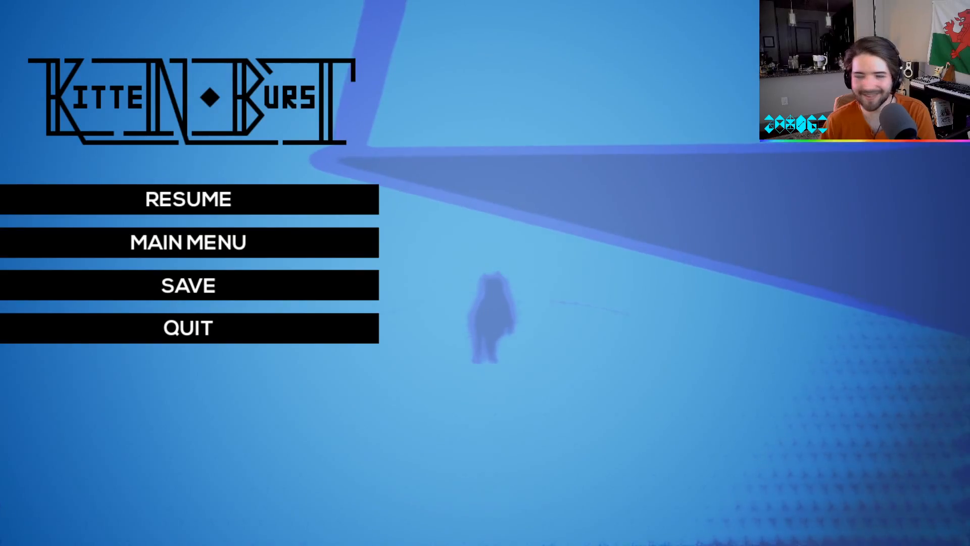
pyautogui.press('Escape')
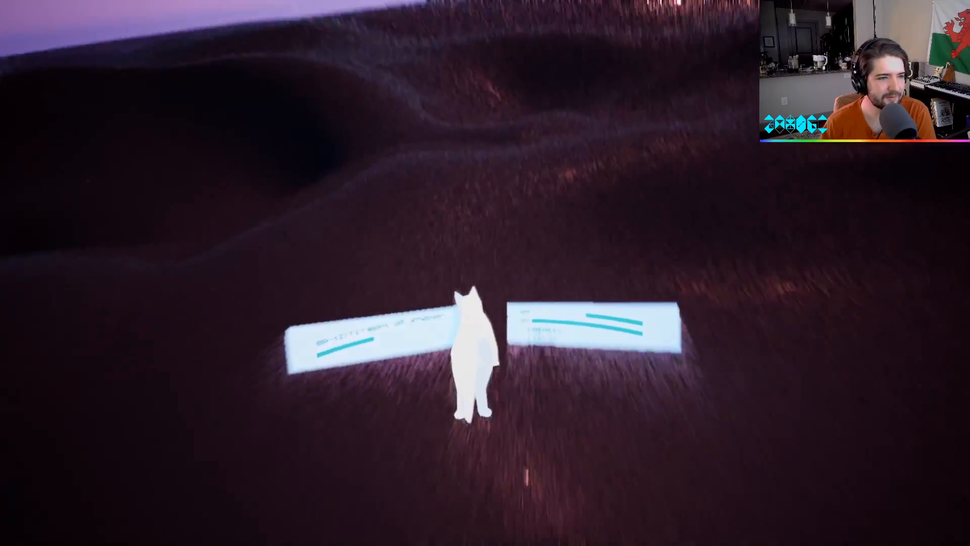
pyautogui.press('Escape')
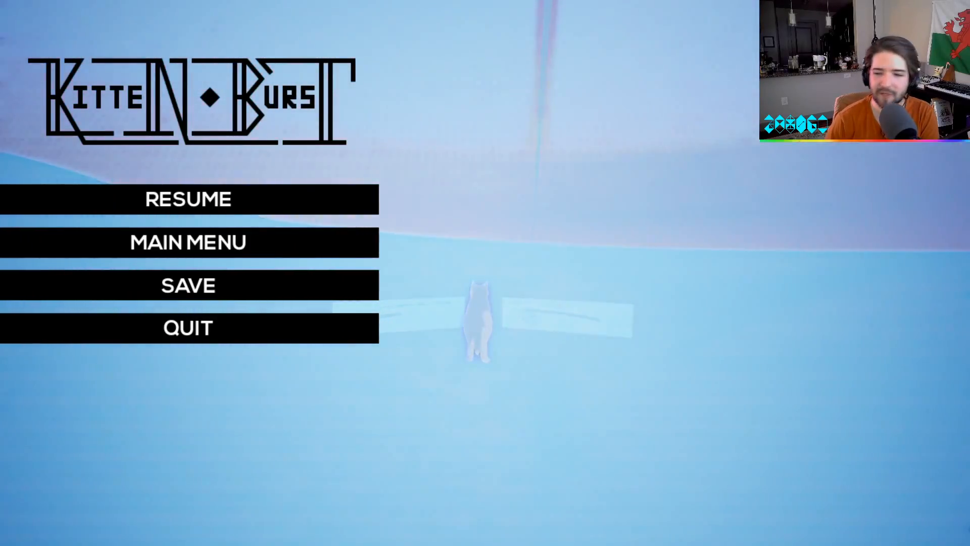
pyautogui.click(250, 239)
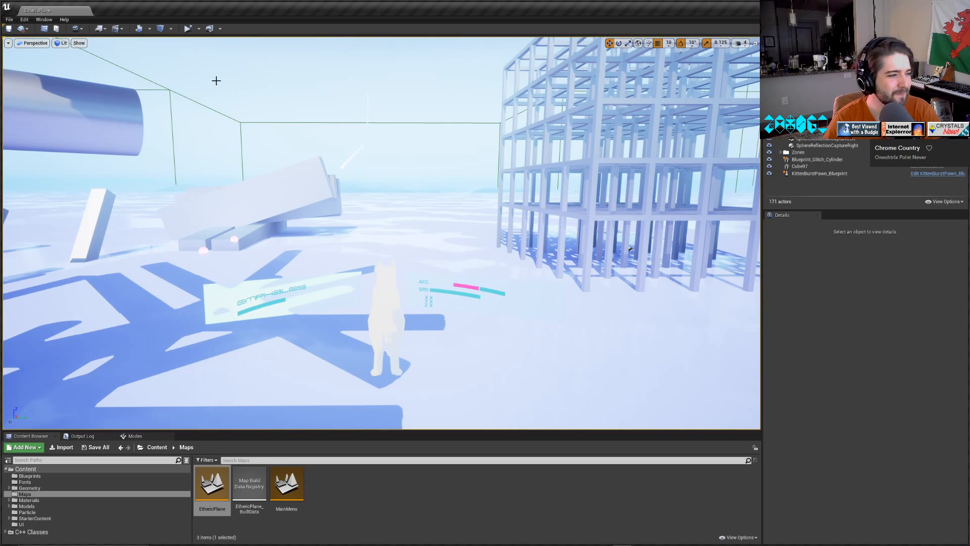
# Launch the level in a separate game window, run the cat past the lattice tower and cylinder structure, and quit the game.
pyautogui.click(188, 28)
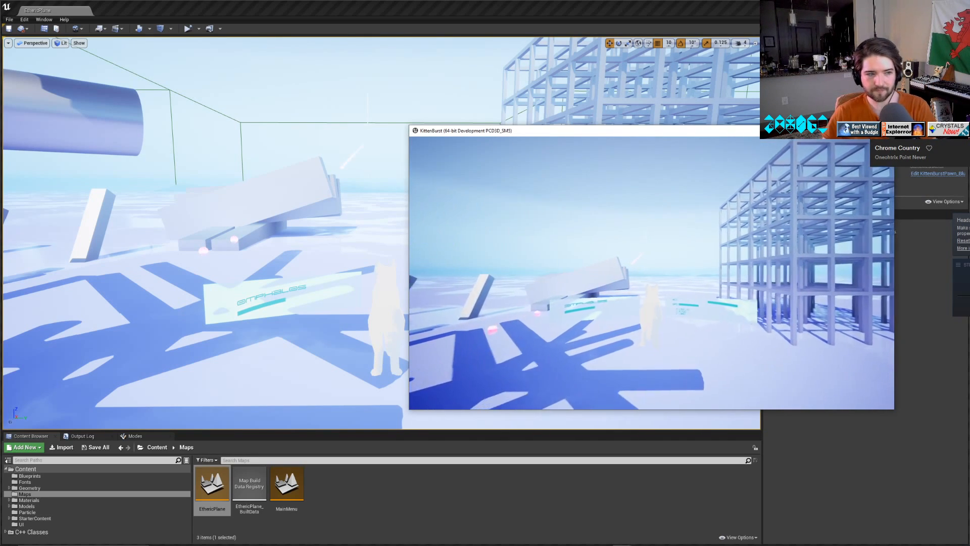
pyautogui.press('w')
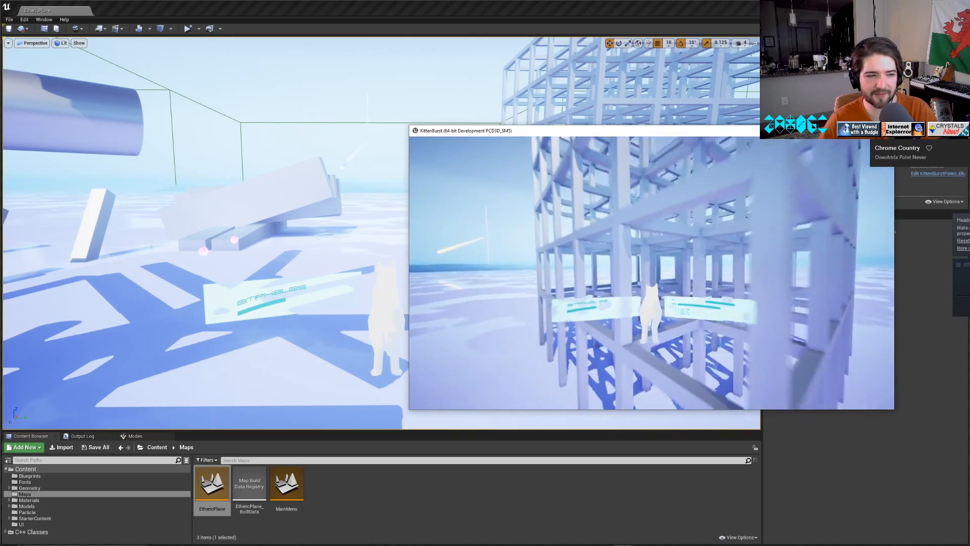
pyautogui.press('w')
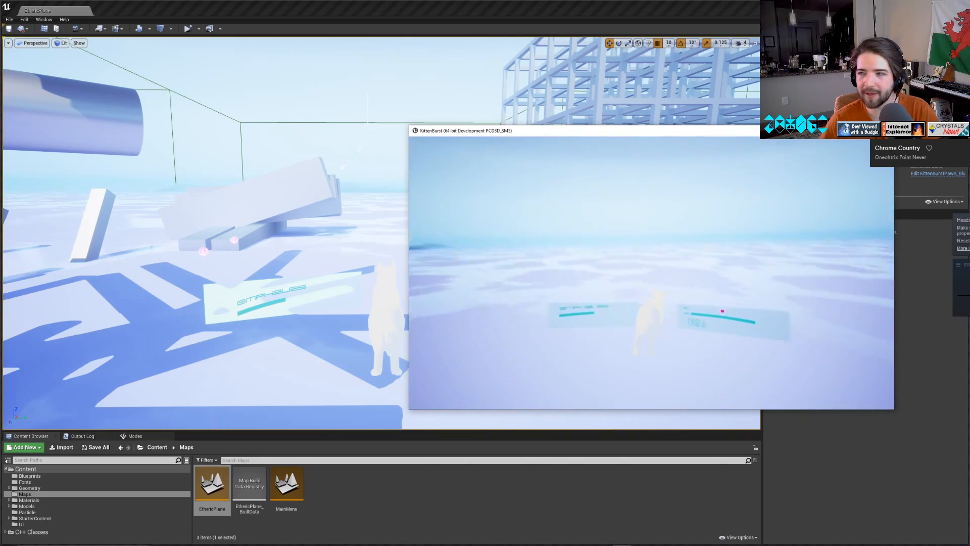
pyautogui.press('d')
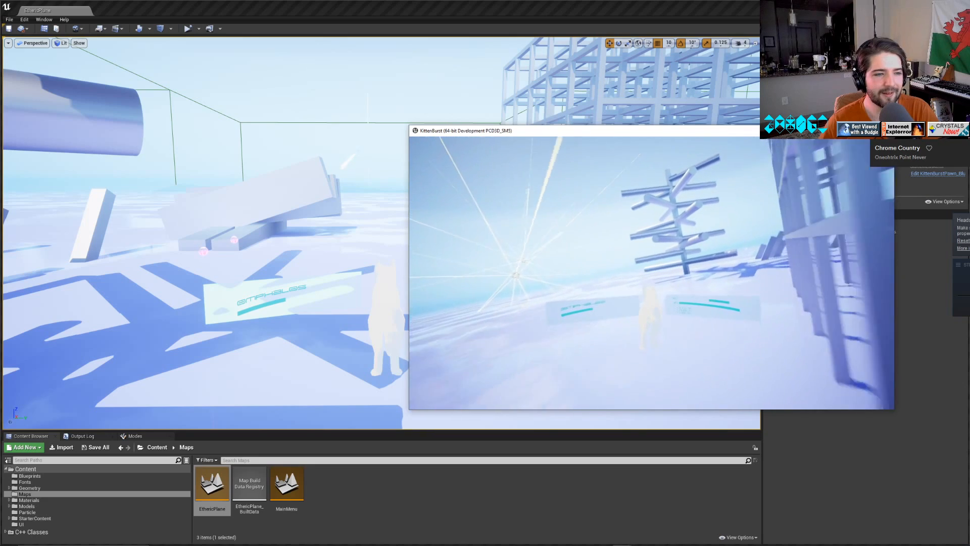
pyautogui.press('w')
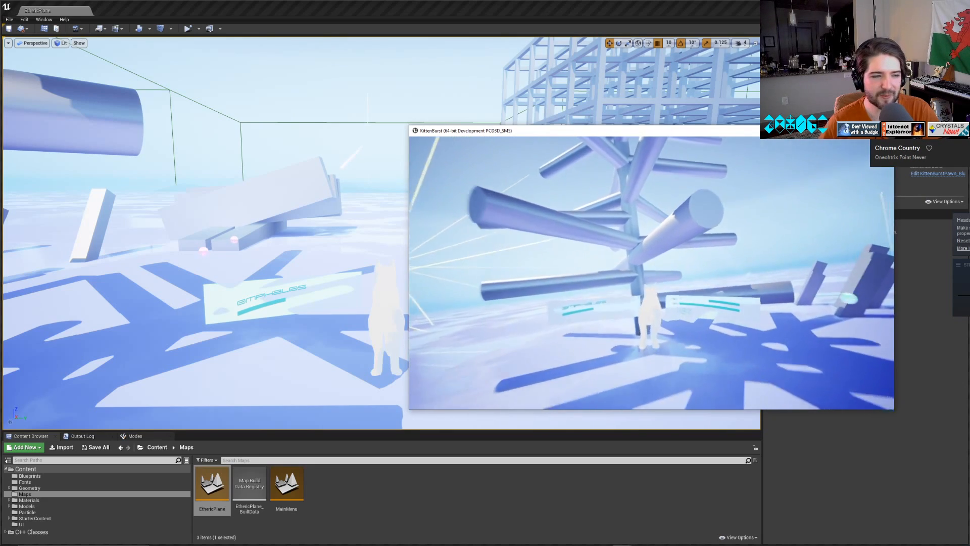
pyautogui.press('w')
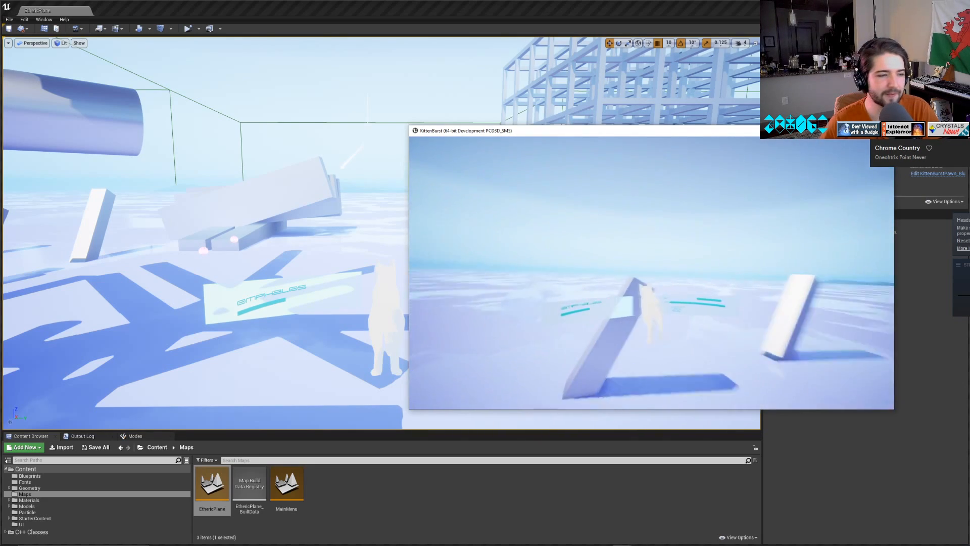
pyautogui.press('a')
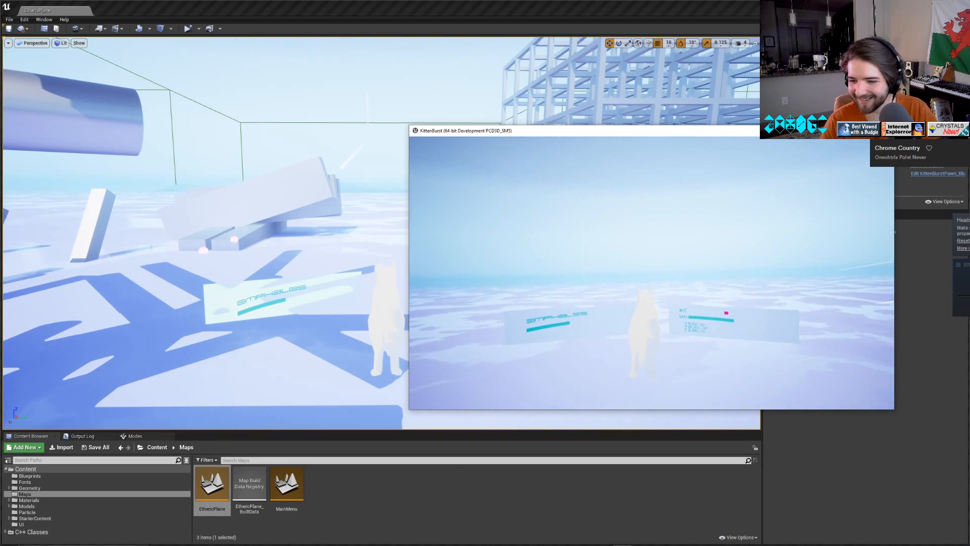
pyautogui.press('Escape')
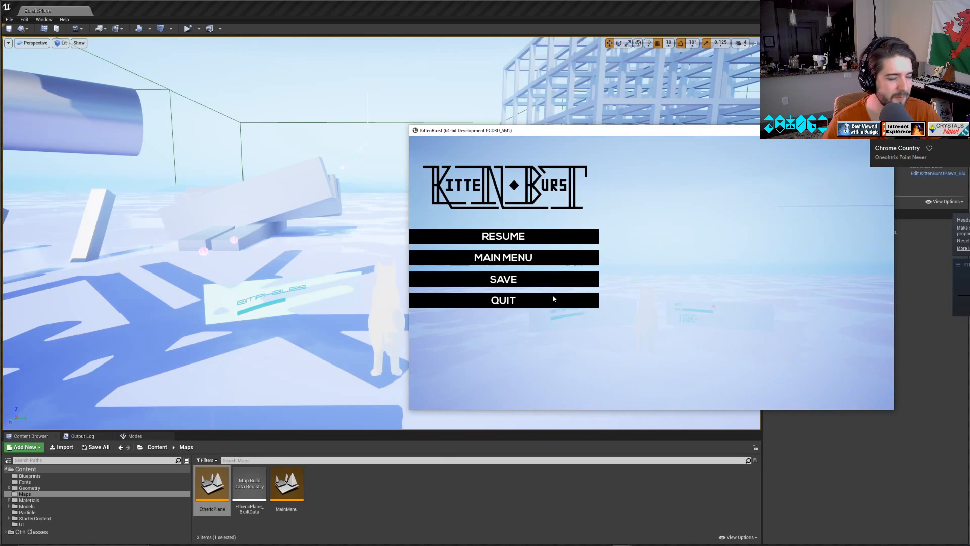
pyautogui.click(523, 301)
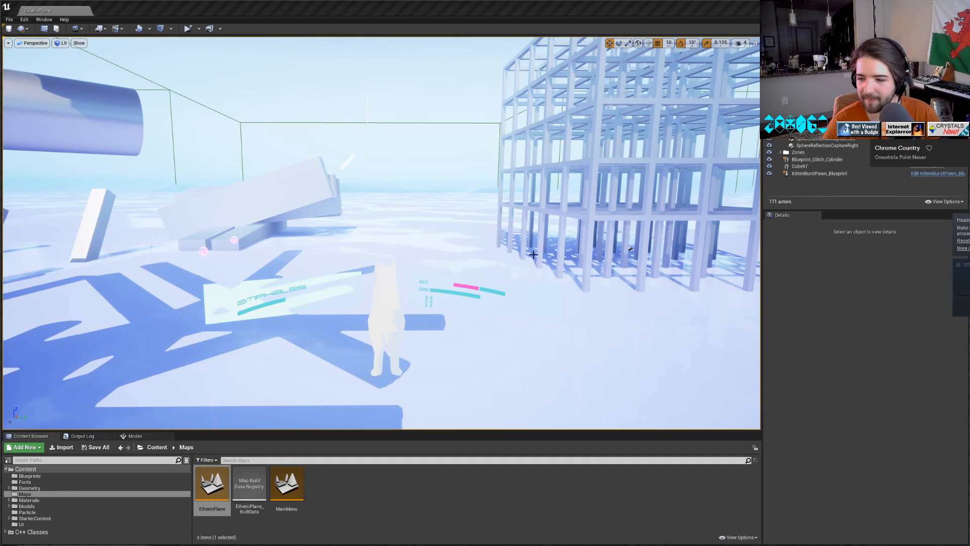
# Skip to the next music track.
pyautogui.press('XF86AudioNext')
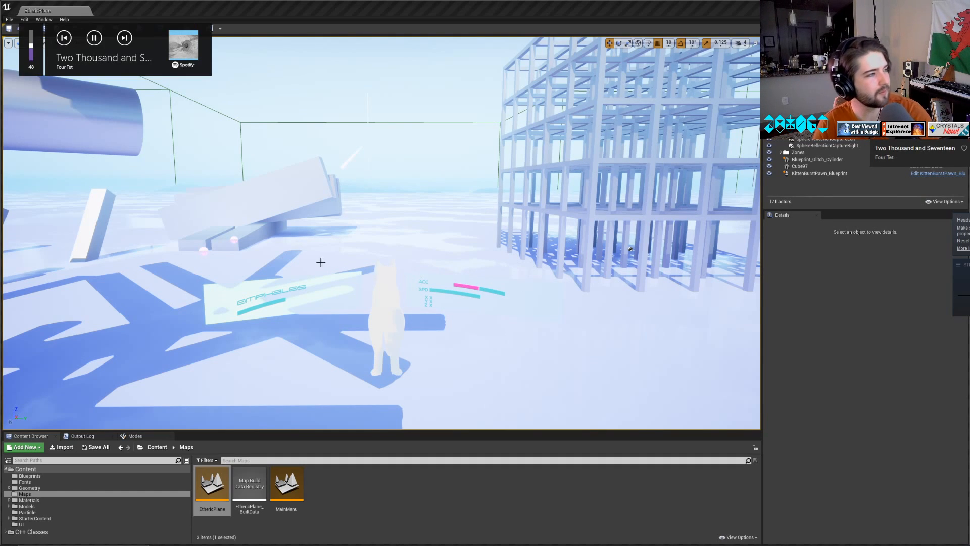
# Examine the cat model and its floating status panels up close among the cylinder beams in the level.
pyautogui.moveTo(342, 350); pyautogui.dragTo(231, 346, button='right')
pyautogui.press('s')
pyautogui.press('w')
pyautogui.press('s')
pyautogui.press('w')
pyautogui.press('s')
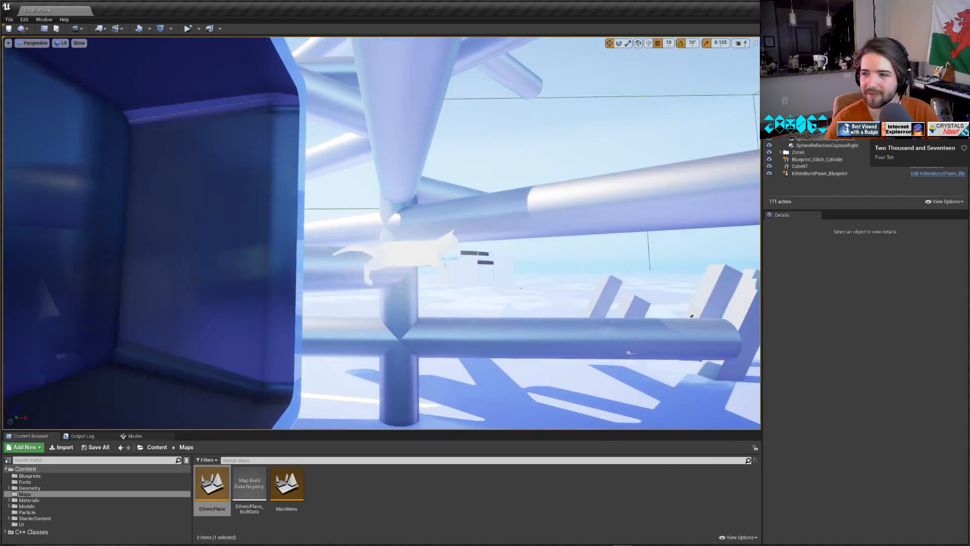
pyautogui.moveTo(382, 233); pyautogui.dragTo(485, 325, button='right')
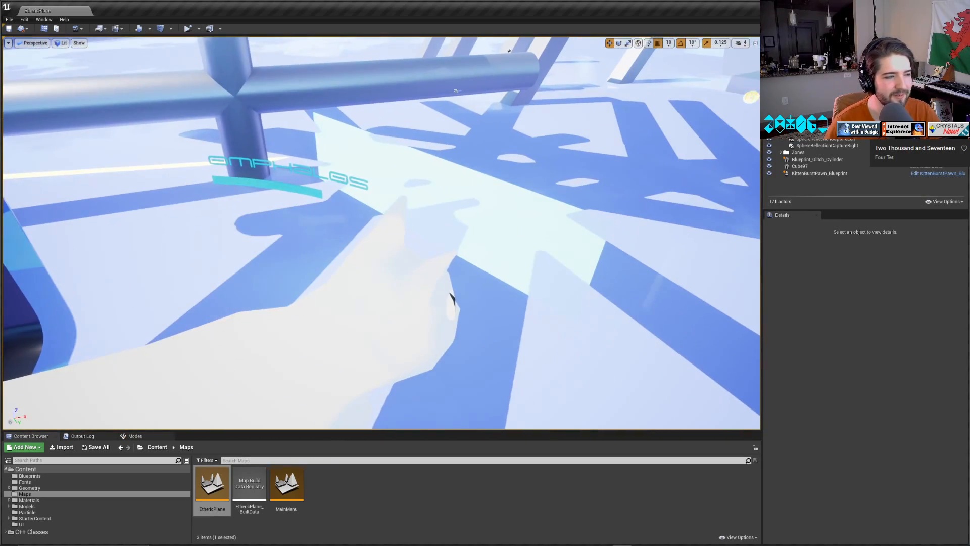
pyautogui.moveTo(453, 297); pyautogui.dragTo(379, 202, button='right')
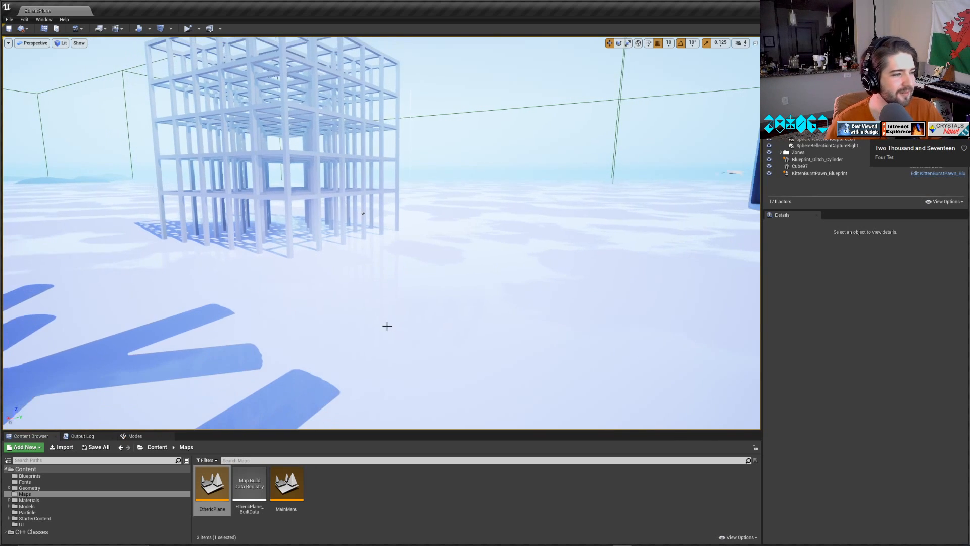
# Inspect the surface of the multicoloured sphere from inside and outside, and the beams of the lattice tower.
pyautogui.moveTo(393, 332); pyautogui.dragTo(260, 334, button='right')
pyautogui.press('w')
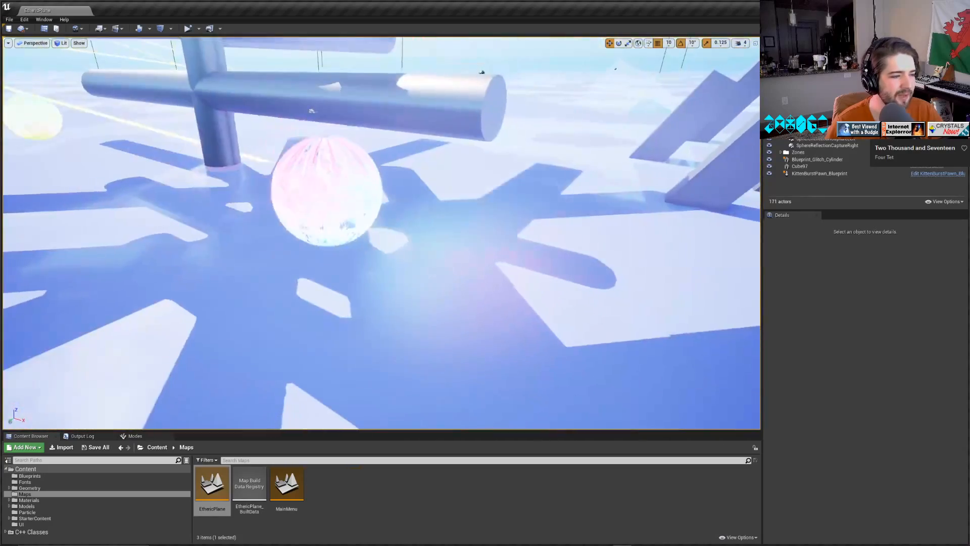
pyautogui.moveTo(260, 334); pyautogui.dragTo(182, 306, button='right')
pyautogui.moveTo(455, 333); pyautogui.dragTo(455, 334, button='right')
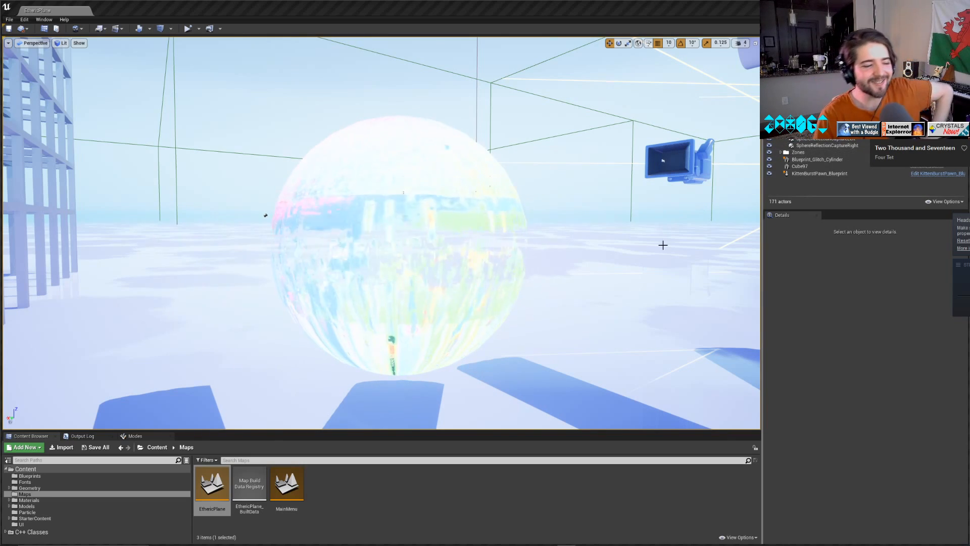
pyautogui.moveTo(554, 237); pyautogui.dragTo(576, 231, button='right')
pyautogui.press('w')
pyautogui.press('s')
pyautogui.press('w')
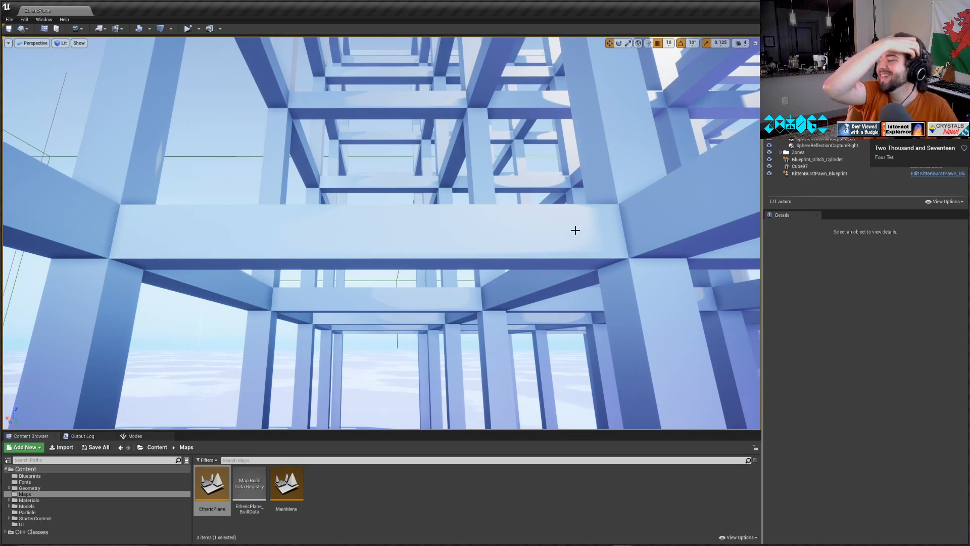
# Examine the multicoloured spheres close up and from a distance, near the tilted blocks and cylinder beams.
pyautogui.moveTo(547, 237); pyautogui.dragTo(553, 273, button='right')
pyautogui.press('w')
pyautogui.moveTo(381, 233); pyautogui.dragTo(530, 263, button='right')
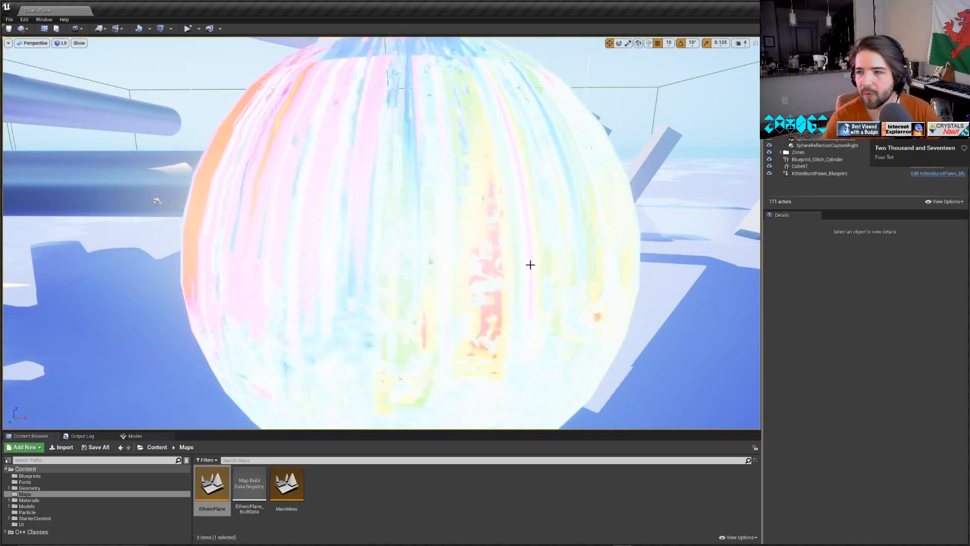
pyautogui.moveTo(530, 263); pyautogui.dragTo(556, 255, button='right')
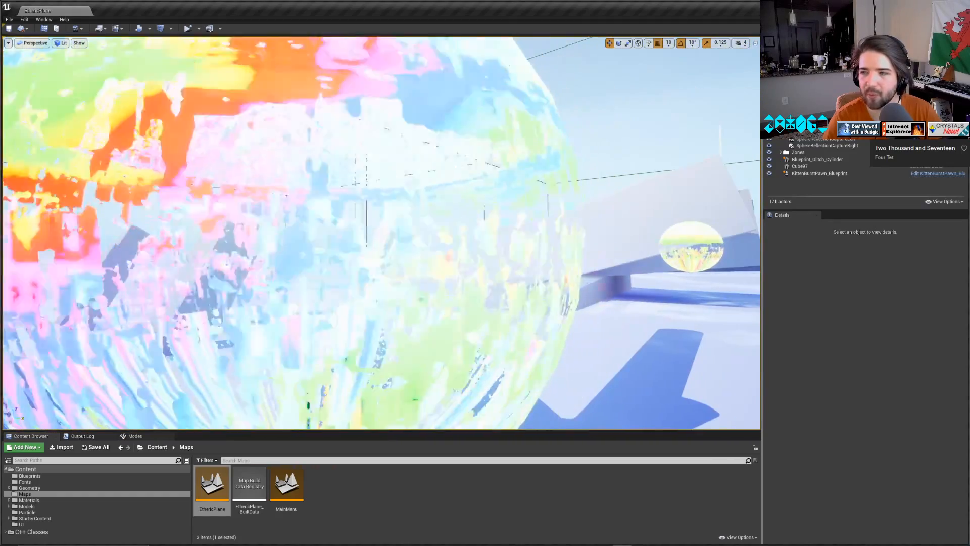
pyautogui.press('s')
pyautogui.press('w')
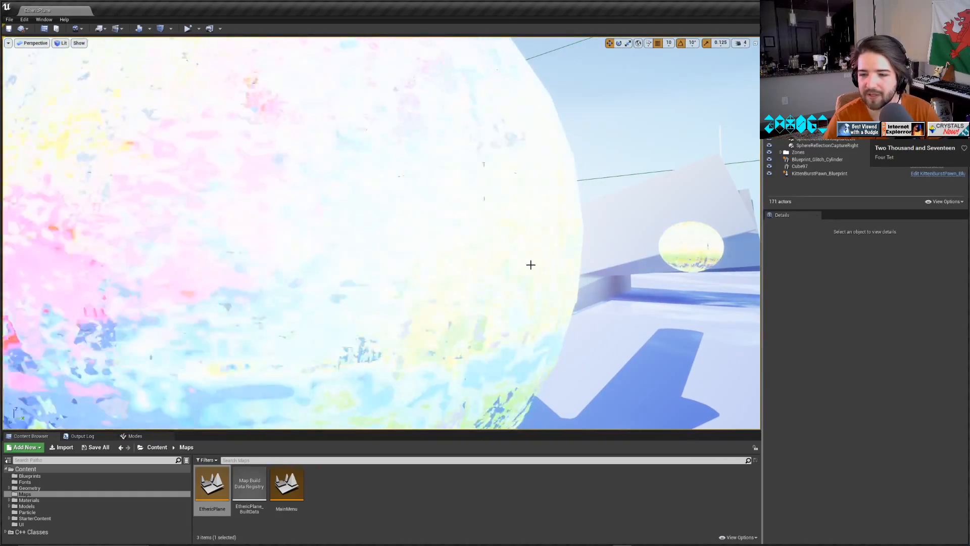
pyautogui.moveTo(556, 303); pyautogui.dragTo(553, 304, button='right')
pyautogui.press('s')
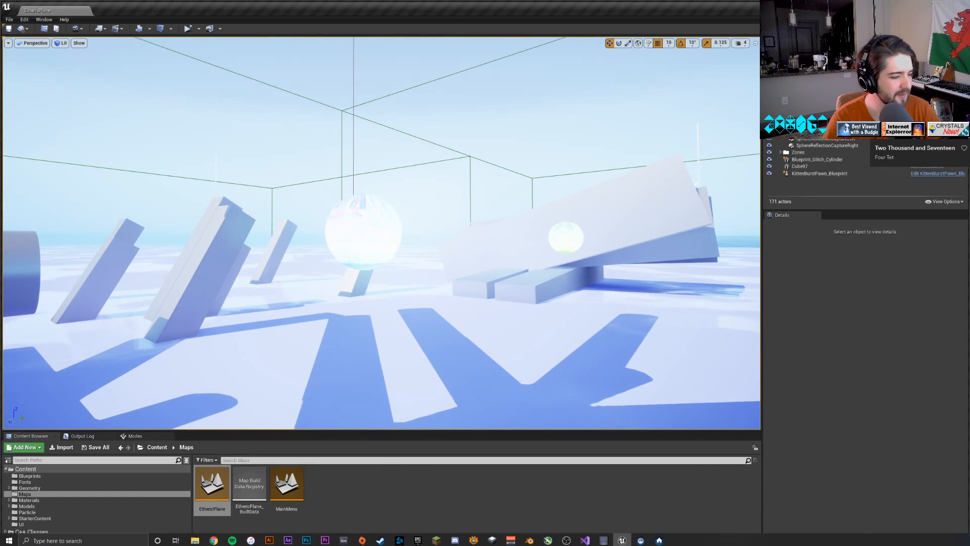
# Switch to Blender and examine the central strut framework of the Icomine model from several angles.
pyautogui.click(529, 538)
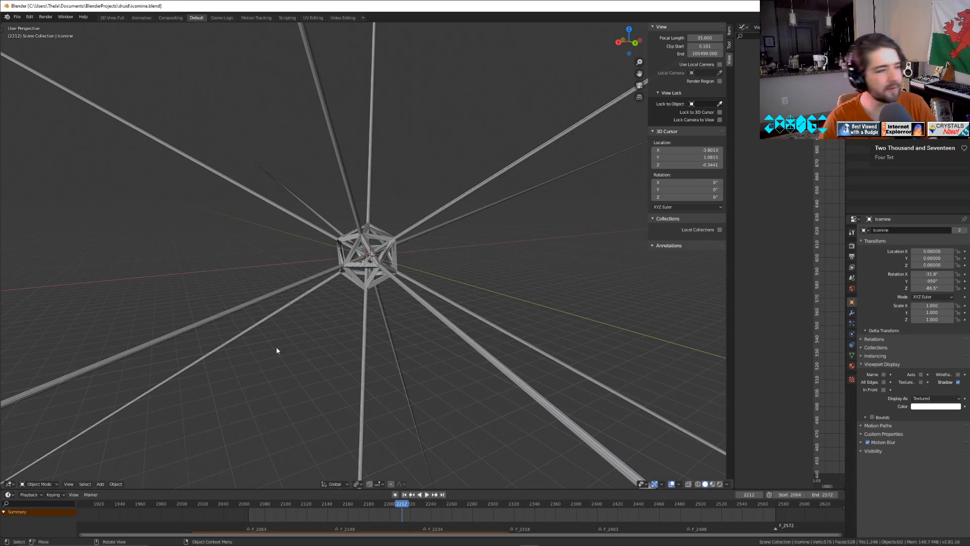
pyautogui.moveTo(479, 415); pyautogui.dragTo(388, 389, button='middle')
pyautogui.scroll(10, 385, 374)
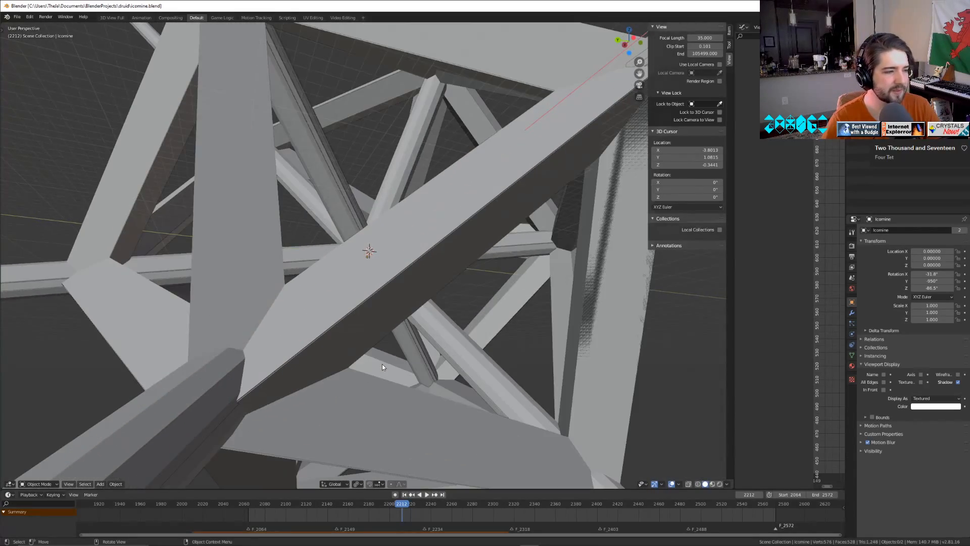
pyautogui.moveTo(478, 292); pyautogui.dragTo(384, 298, button='middle')
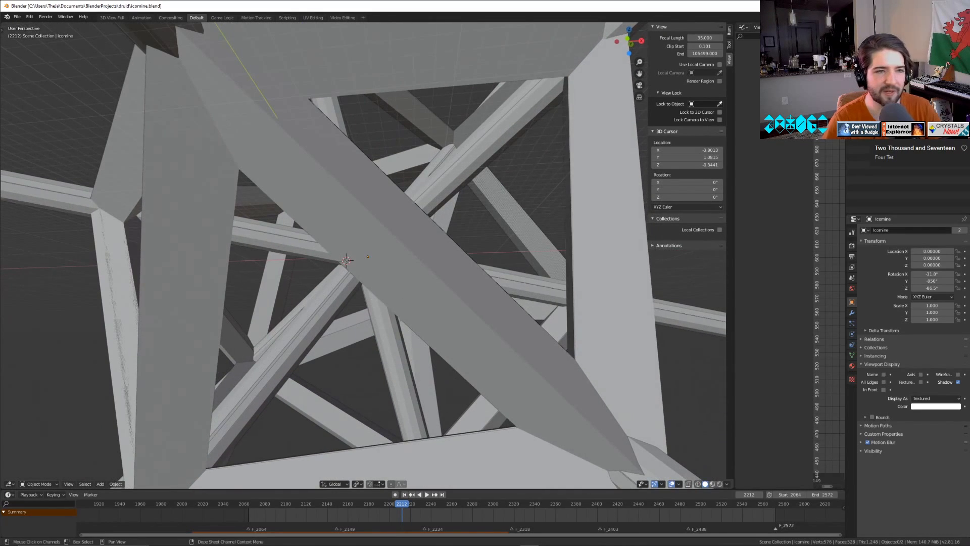
# Hide the UCX_Icomine mesh and examine the remaining Icomine framework up close and from a distance.
pyautogui.click(384, 298)
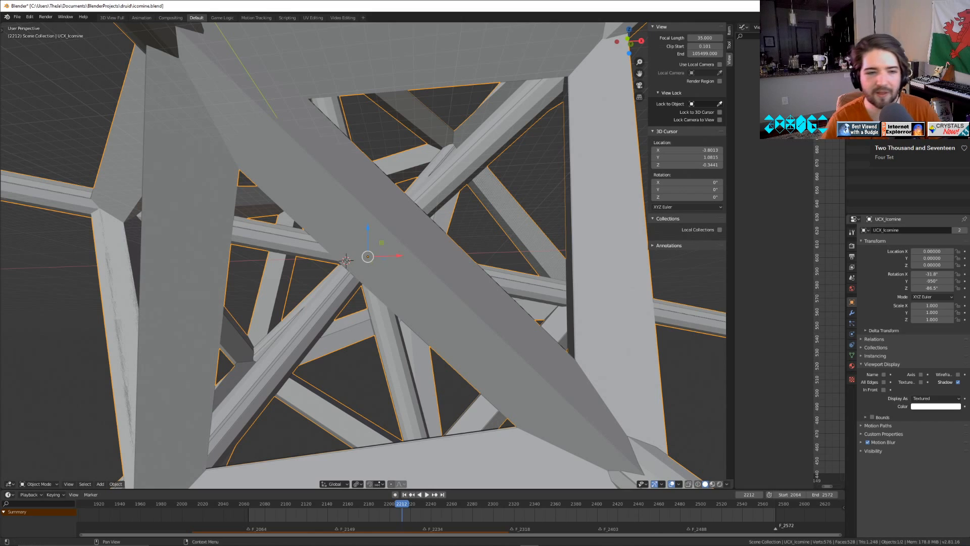
pyautogui.press('Delete')
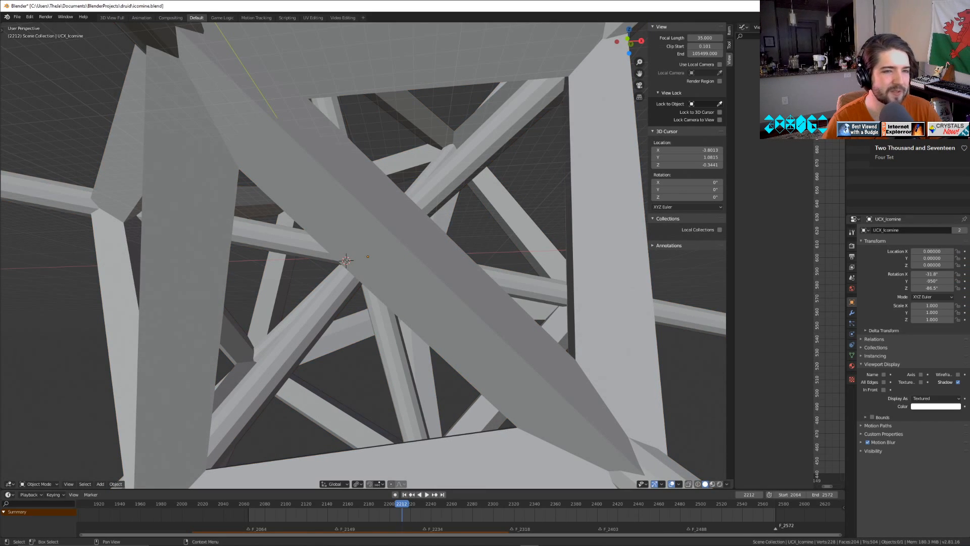
pyautogui.hotkey('alt', 'h')
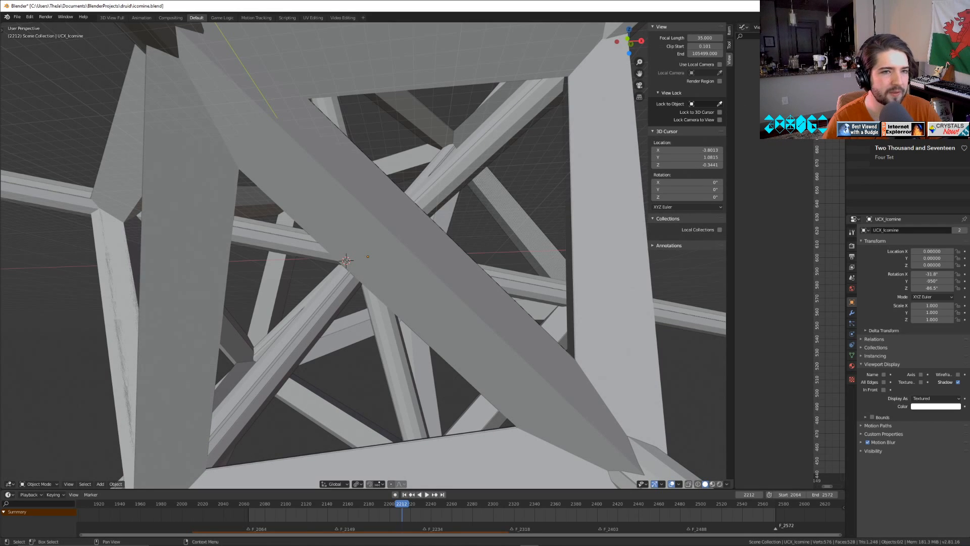
pyautogui.hotkey('ctrl', 'z')
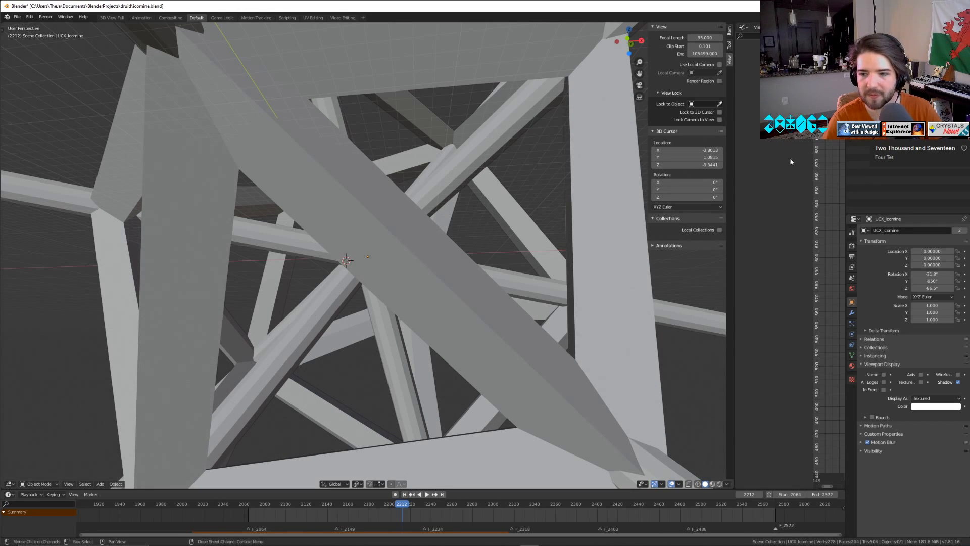
pyautogui.rightClick(493, 268)
pyautogui.press('Escape')
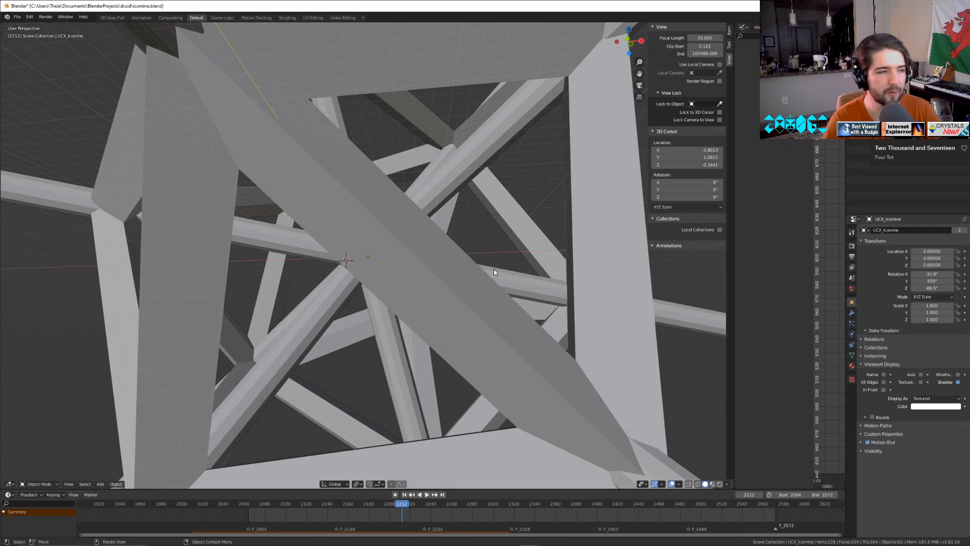
pyautogui.click(534, 169)
pyautogui.rightClick(542, 173)
pyautogui.press('Escape')
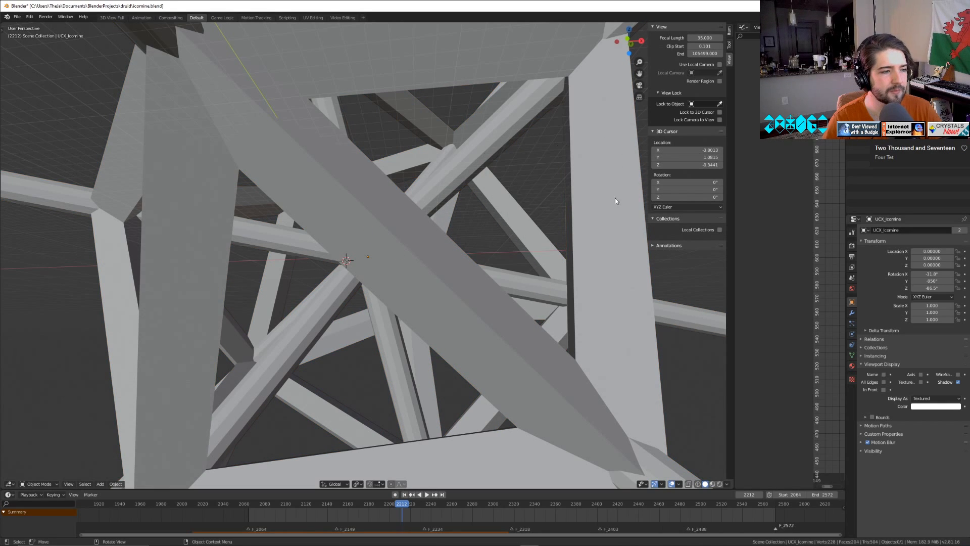
pyautogui.moveTo(662, 335); pyautogui.dragTo(645, 414, button='middle')
pyautogui.scroll(-10, 645, 414)
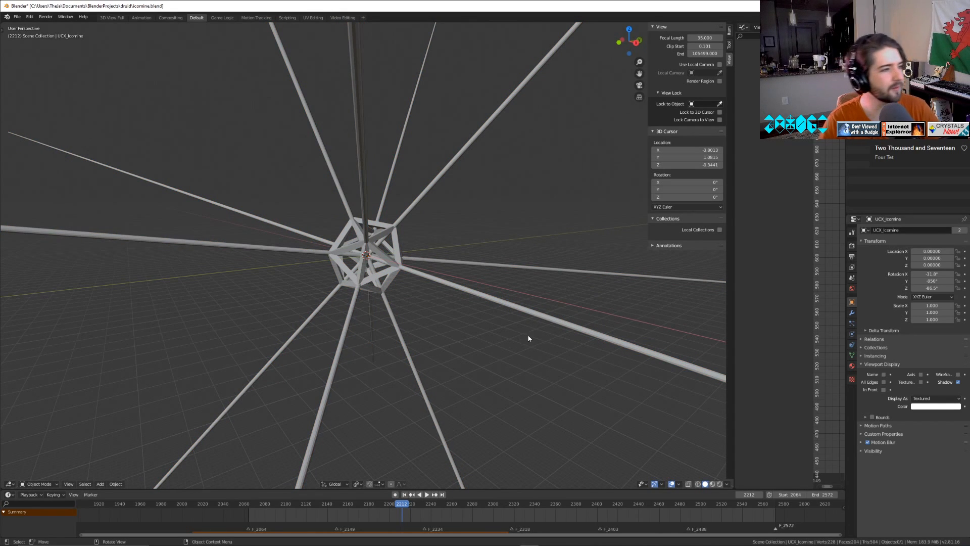
# Start a new default scene and discard the unsaved changes to icomine.
pyautogui.click(18, 17)
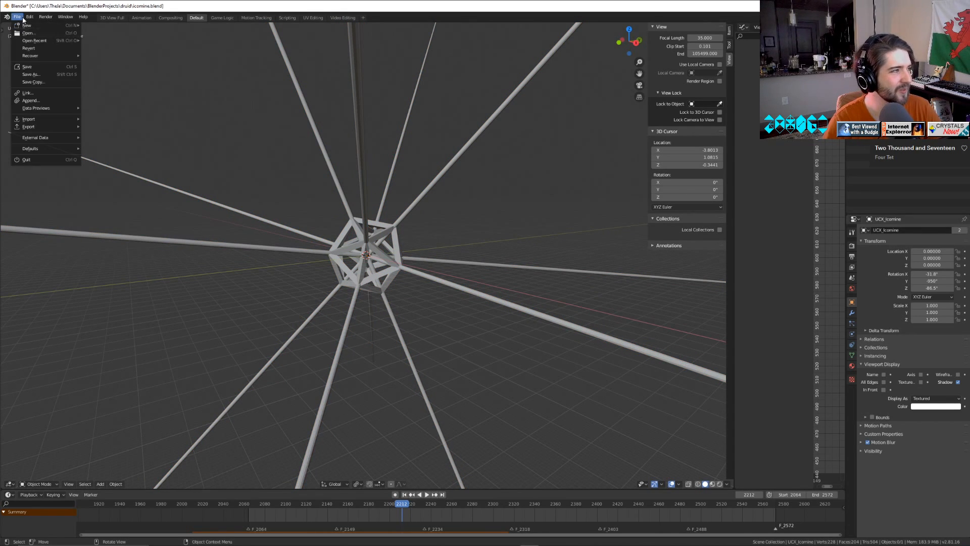
pyautogui.click(25, 19)
pyautogui.click(22, 19)
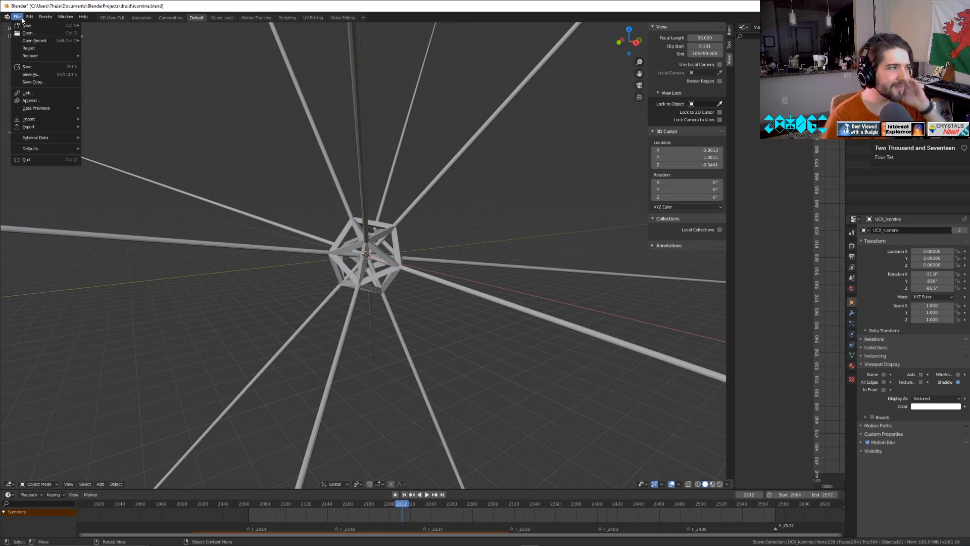
pyautogui.click(29, 17)
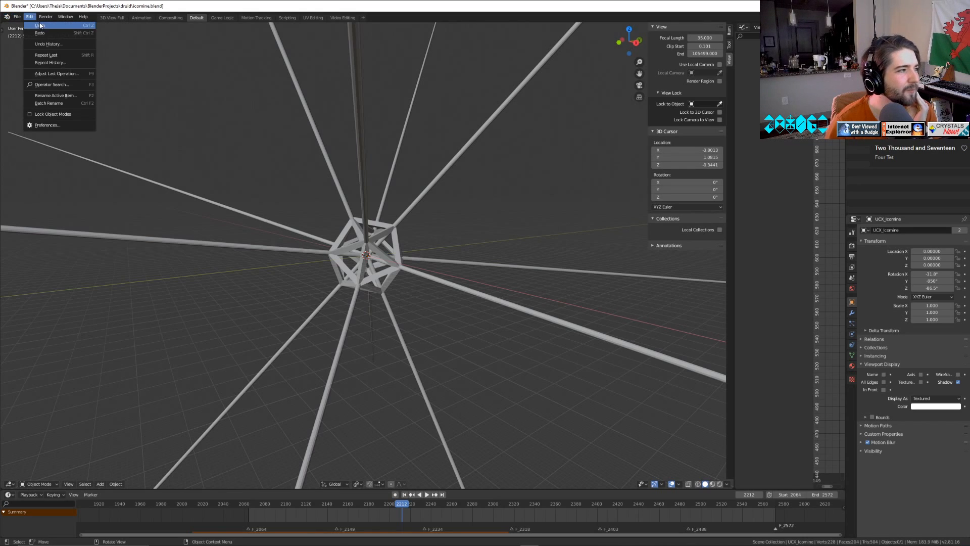
pyautogui.moveTo(17, 17)
pyautogui.moveTo(45, 26)
pyautogui.click(115, 31)
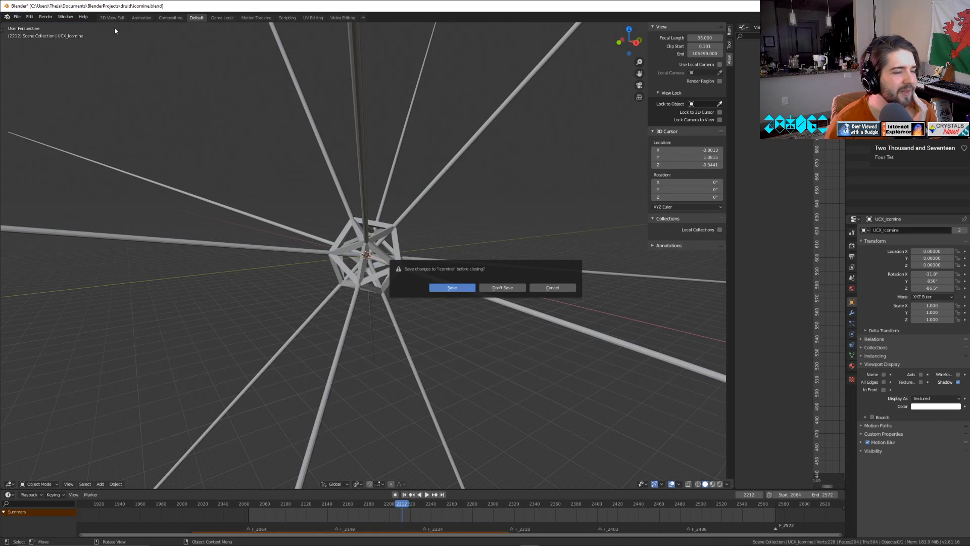
pyautogui.click(501, 288)
# Scale the default cube down uniformly to about 0.383 and deselect it.
pyautogui.scroll(6, 488, 289)
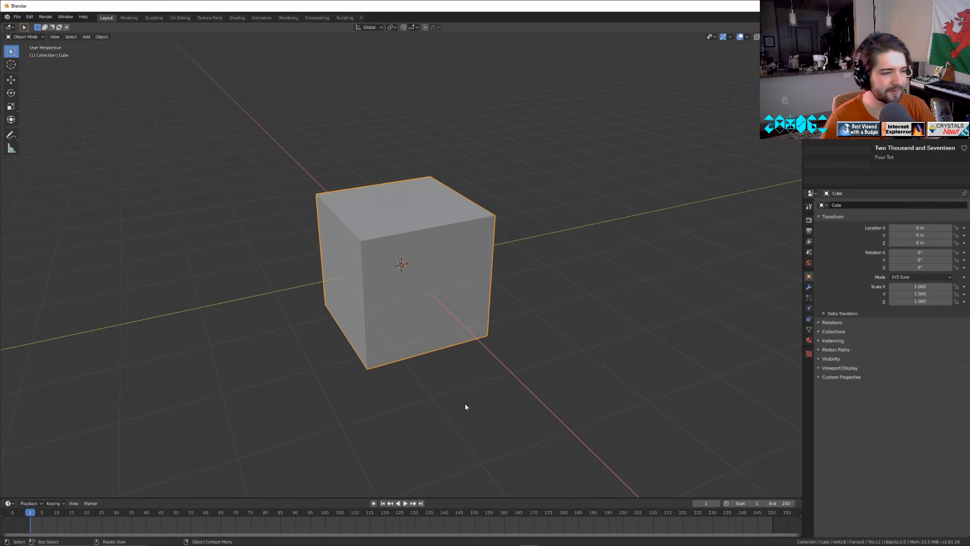
pyautogui.rightClick(547, 429)
pyautogui.click(675, 345)
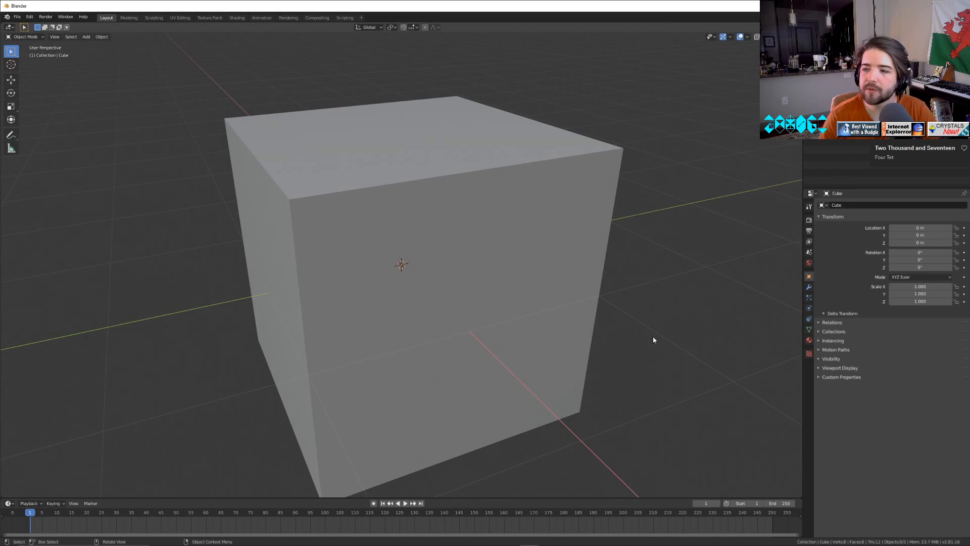
pyautogui.moveTo(678, 422); pyautogui.dragTo(656, 399, button='middle')
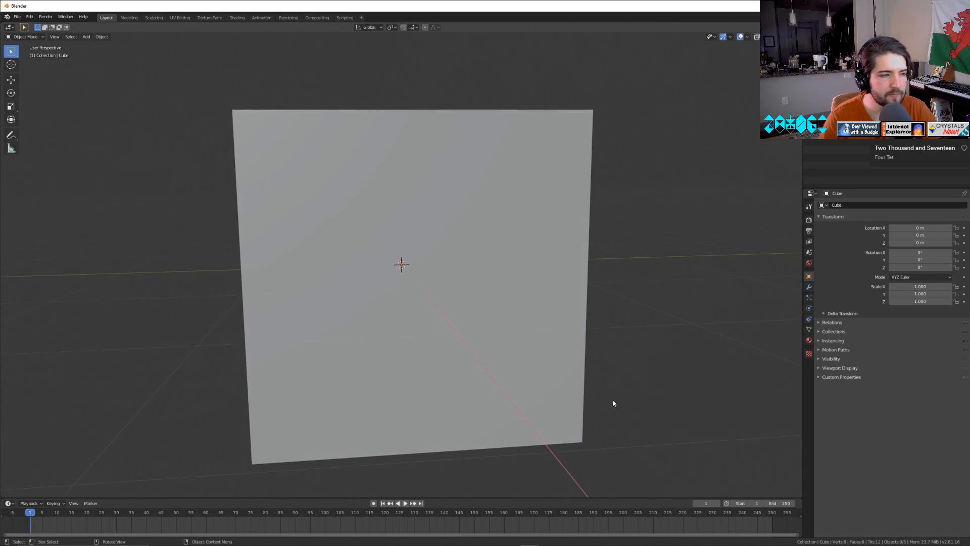
pyautogui.scroll(-4, 601, 402)
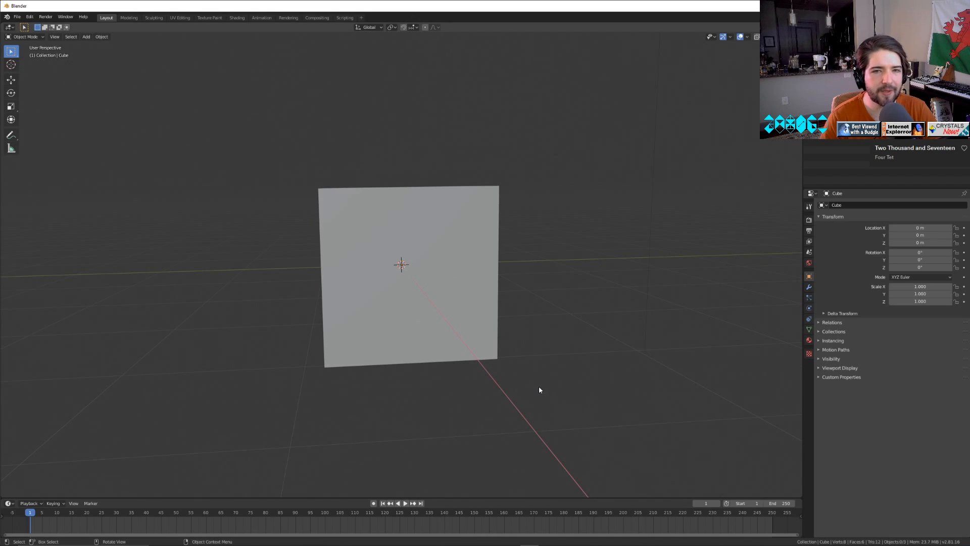
pyautogui.click(498, 297)
pyautogui.press('s')
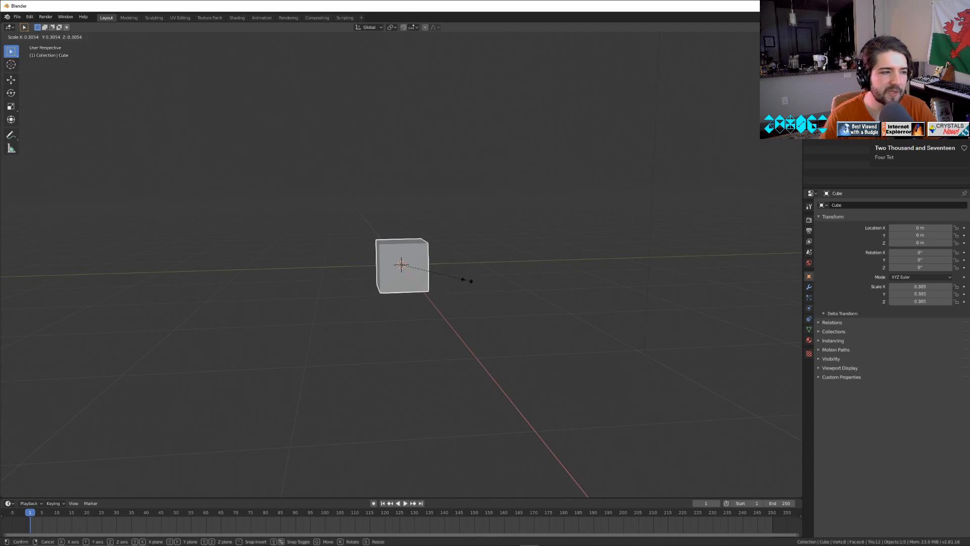
pyautogui.click(480, 292)
pyautogui.click(108, 335)
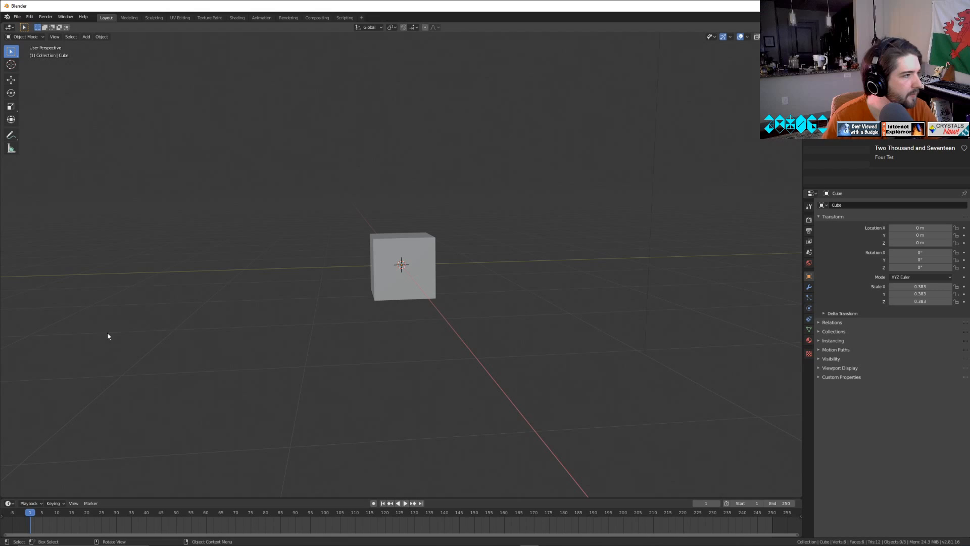
# Add a plane to the scene and move it away from the cube into open space.
pyautogui.click(89, 39)
pyautogui.moveTo(116, 43)
pyautogui.click(169, 46)
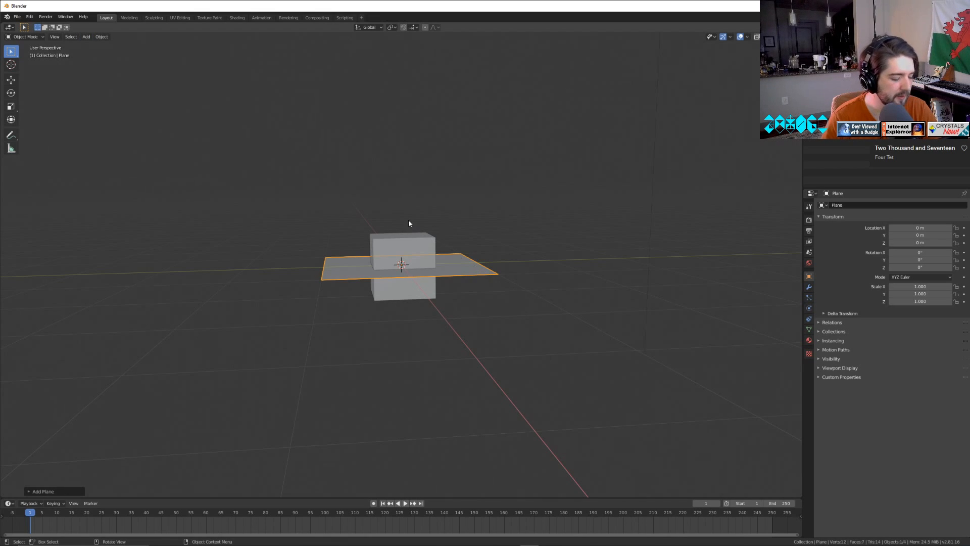
pyautogui.press('g')
pyautogui.click(673, 396)
# Add a particle system to the cube and set its type to Hair.
pyautogui.click(403, 264)
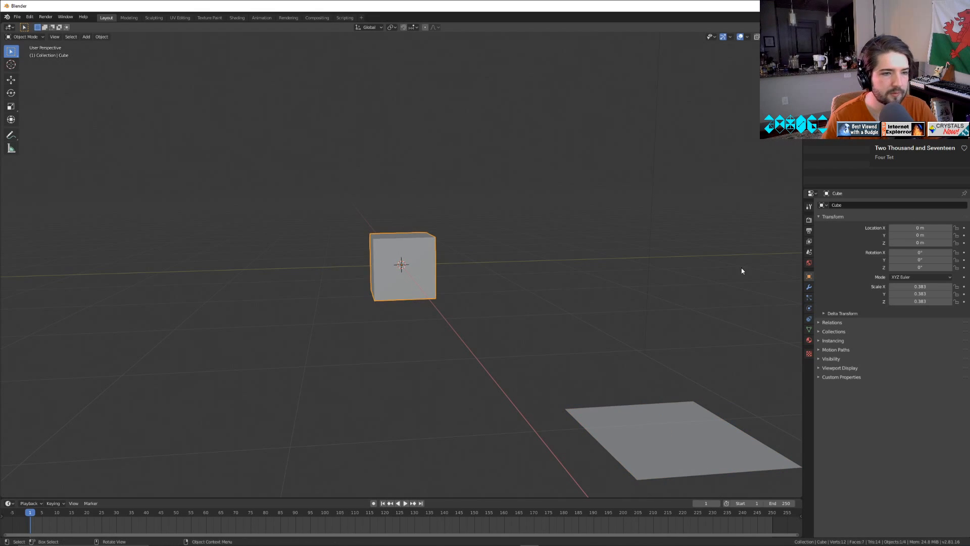
pyautogui.click(808, 291)
pyautogui.click(809, 309)
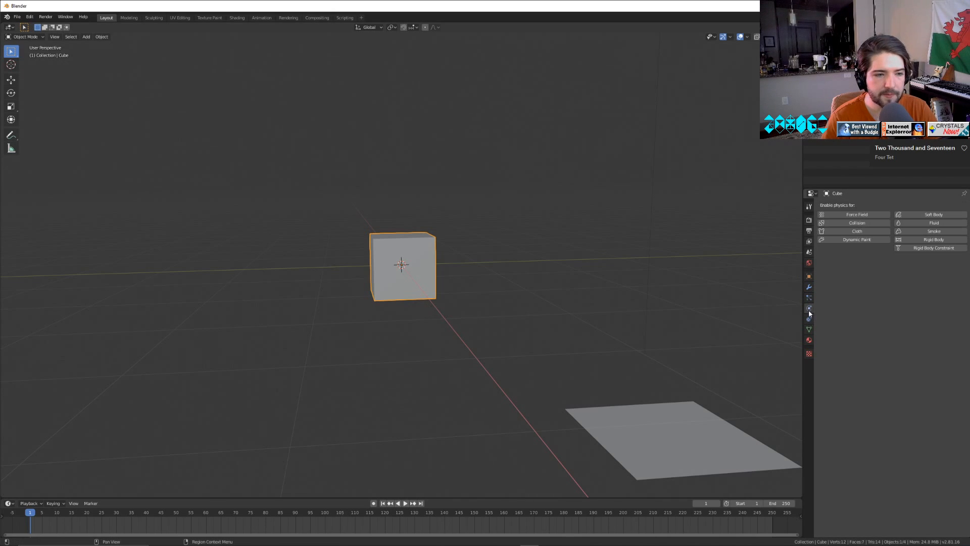
pyautogui.click(811, 298)
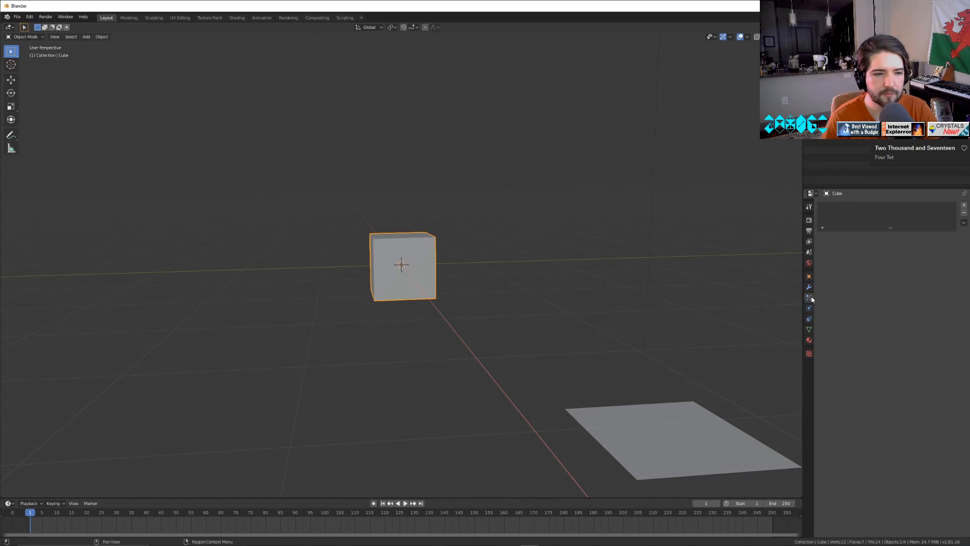
pyautogui.click(964, 205)
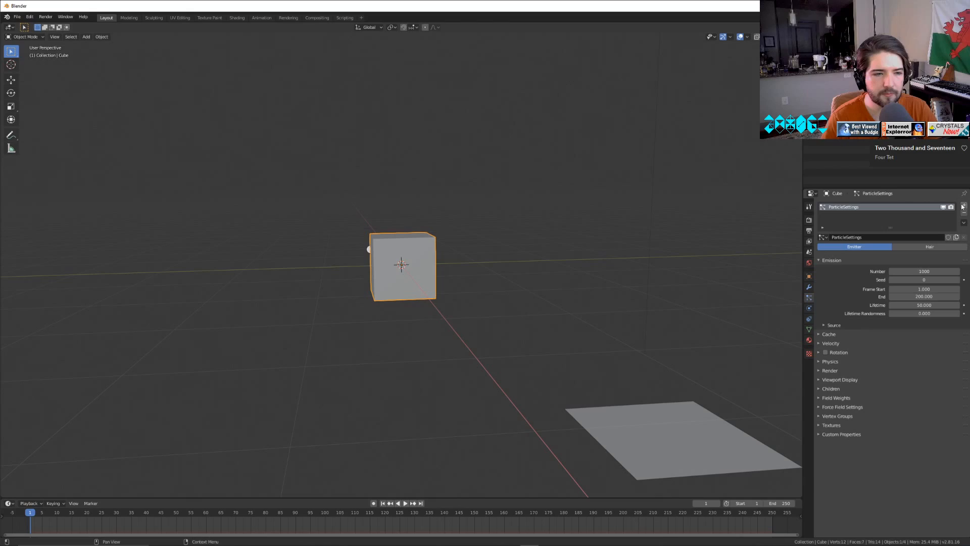
pyautogui.click(917, 247)
# Set the number of hair particles emitted from the cube to 30.
pyautogui.rightClick(581, 404)
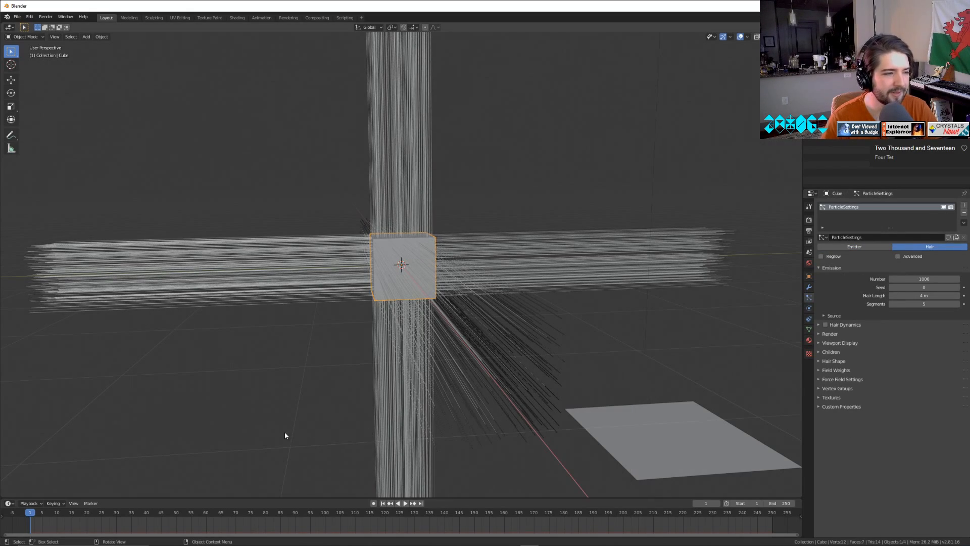
pyautogui.moveTo(285, 436); pyautogui.dragTo(329, 435, button='middle')
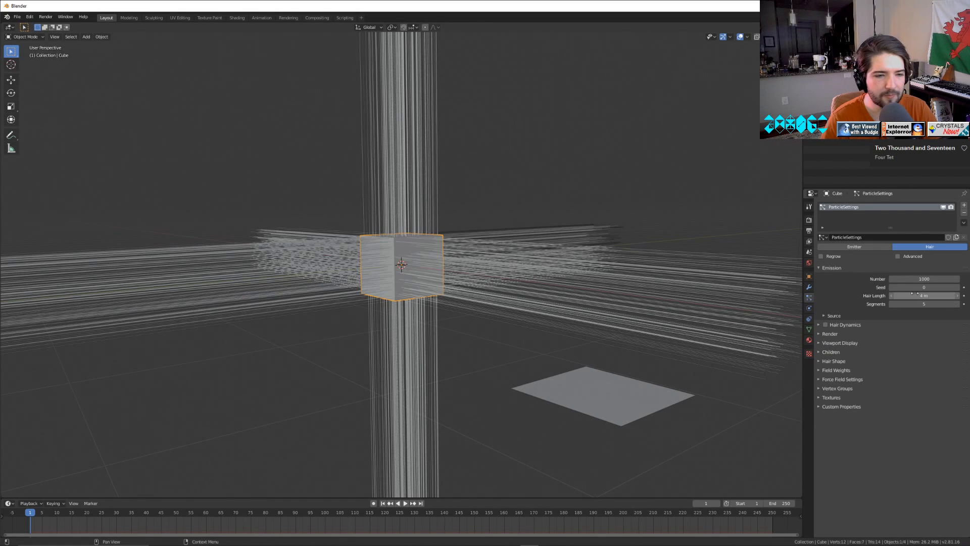
pyautogui.click(924, 277)
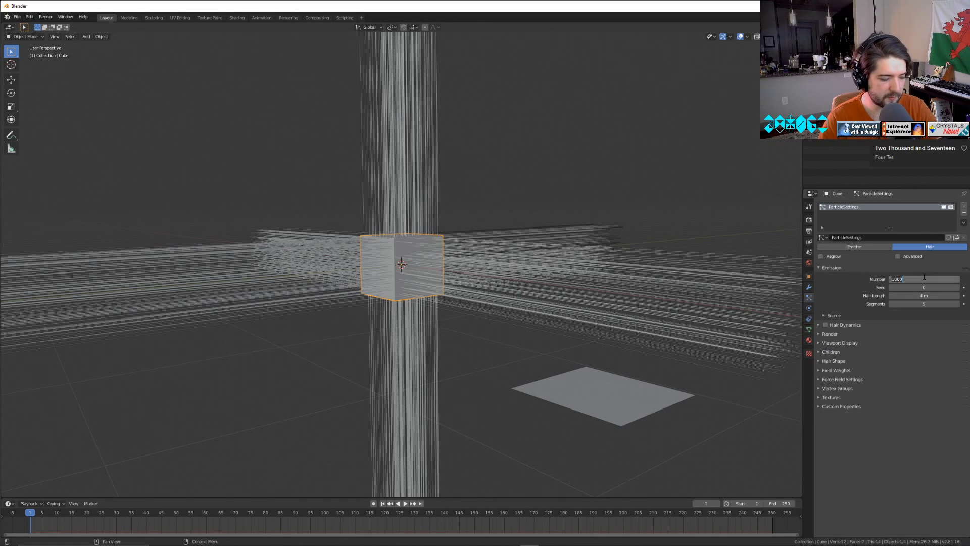
pyautogui.write('30')
pyautogui.press('Return')
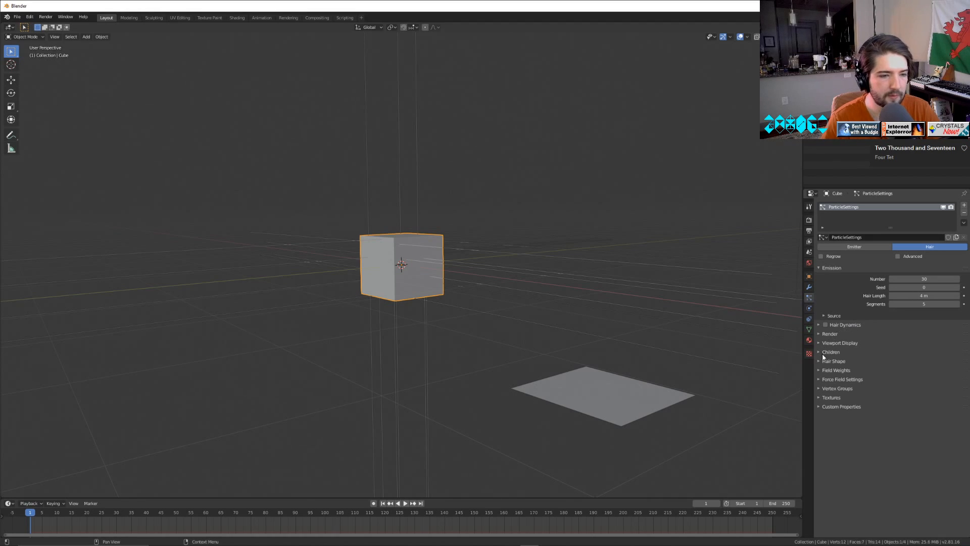
# Render the cube's hair particles as an object, using Plane as the instance object.
pyautogui.click(818, 334)
pyautogui.click(904, 345)
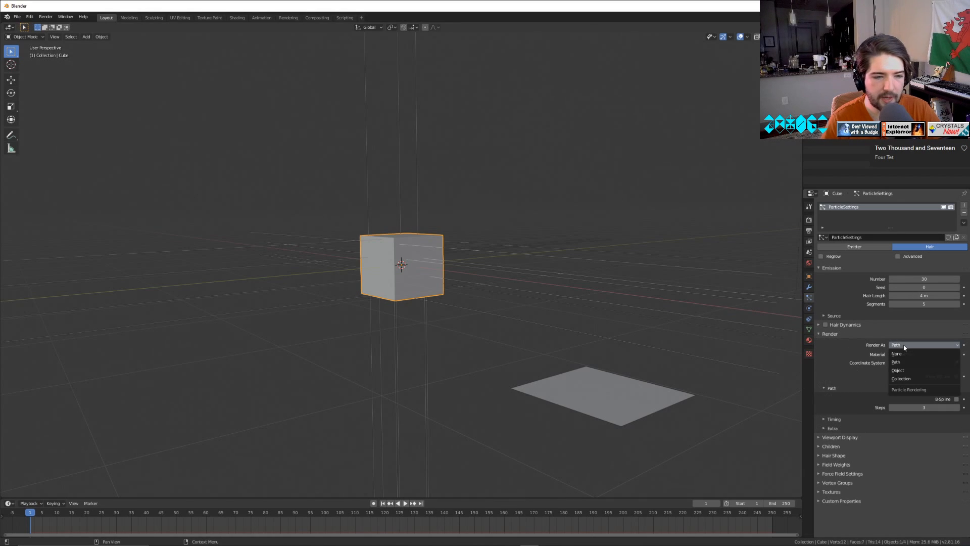
pyautogui.click(898, 372)
pyautogui.click(911, 400)
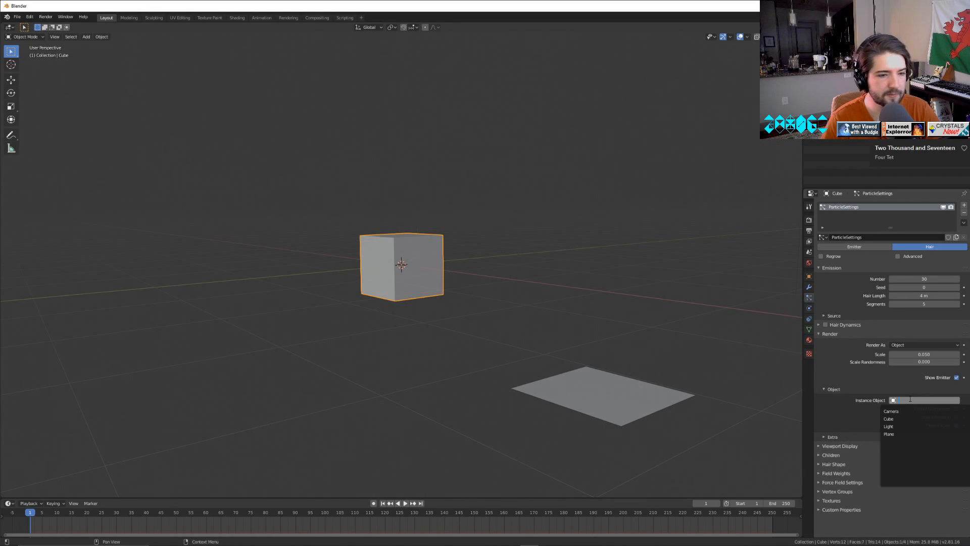
pyautogui.click(905, 433)
# Set the instanced planes' render scale to 0.110 and increase their scale randomness.
pyautogui.moveTo(522, 409); pyautogui.dragTo(513, 366, button='middle')
pyautogui.scroll(4, 599, 387)
pyautogui.scroll(-2, 611, 387)
pyautogui.rightClick(610, 388)
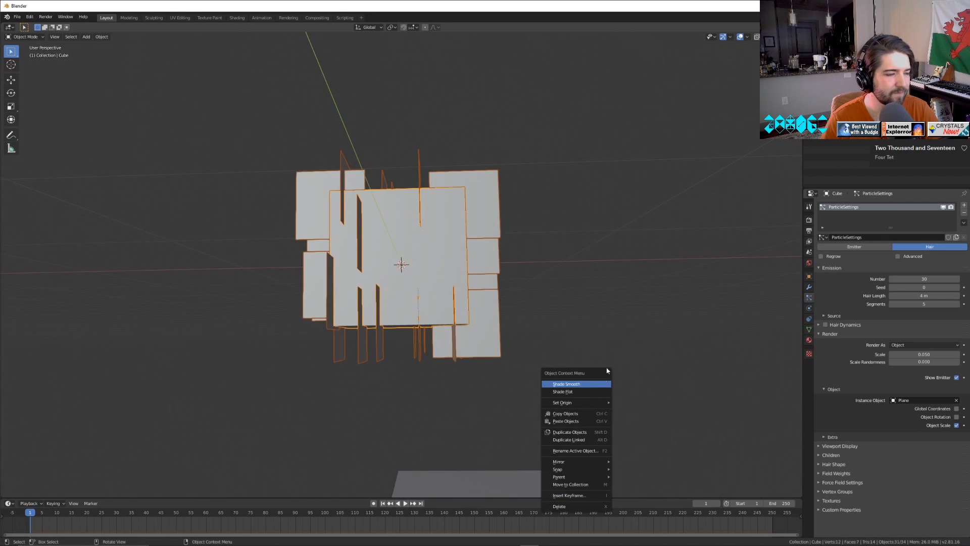
pyautogui.click(348, 427)
pyautogui.moveTo(341, 427); pyautogui.dragTo(606, 433, button='middle')
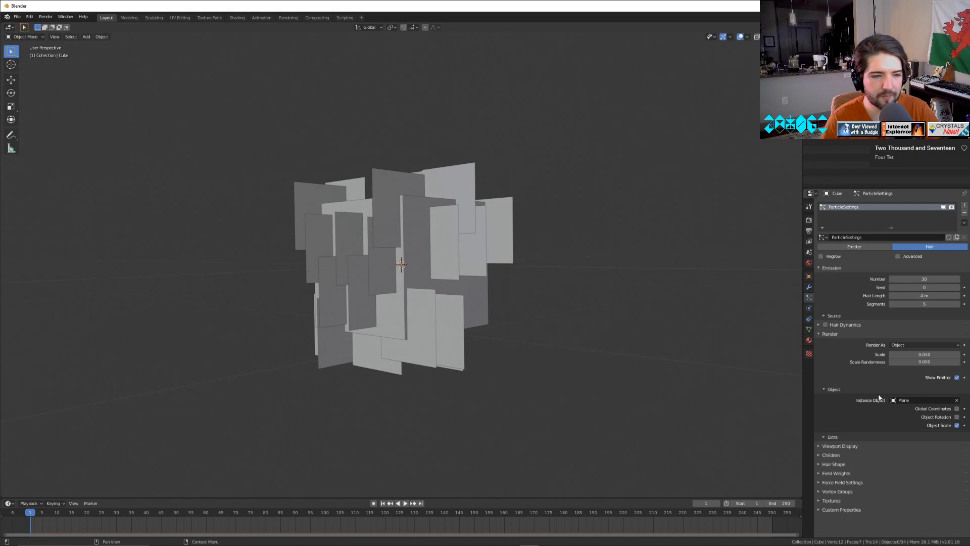
pyautogui.moveTo(908, 354); pyautogui.dragTo(943, 363)
# Examine how the instanced planes are distributed around the cube from the front, above and several other angles.
pyautogui.moveTo(492, 404); pyautogui.dragTo(530, 393, button='middle')
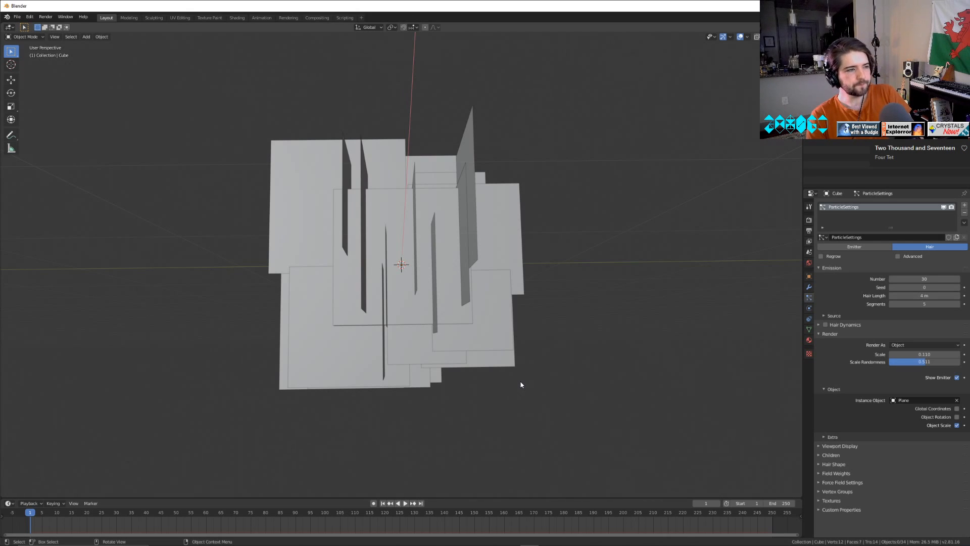
pyautogui.moveTo(484, 375); pyautogui.dragTo(598, 389, button='middle')
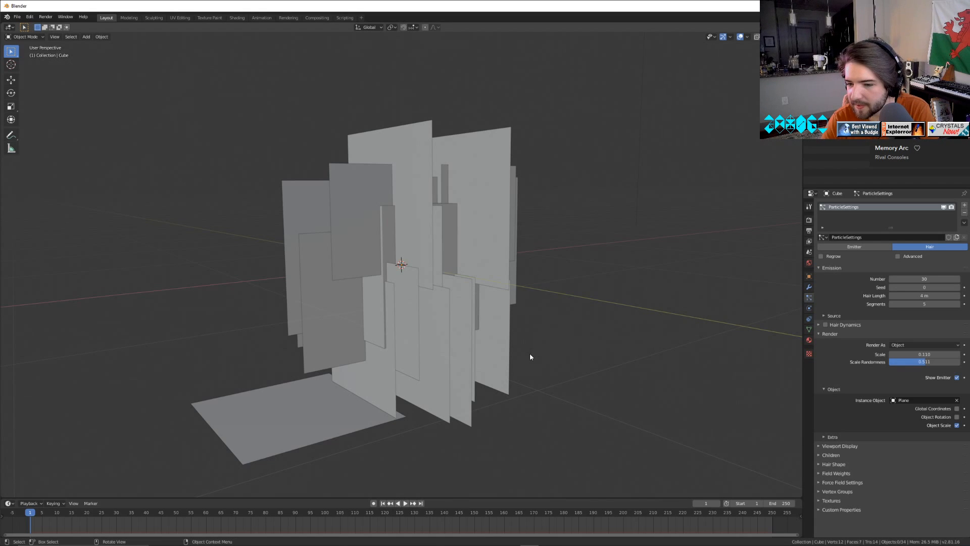
pyautogui.moveTo(516, 354); pyautogui.dragTo(447, 383, button='middle')
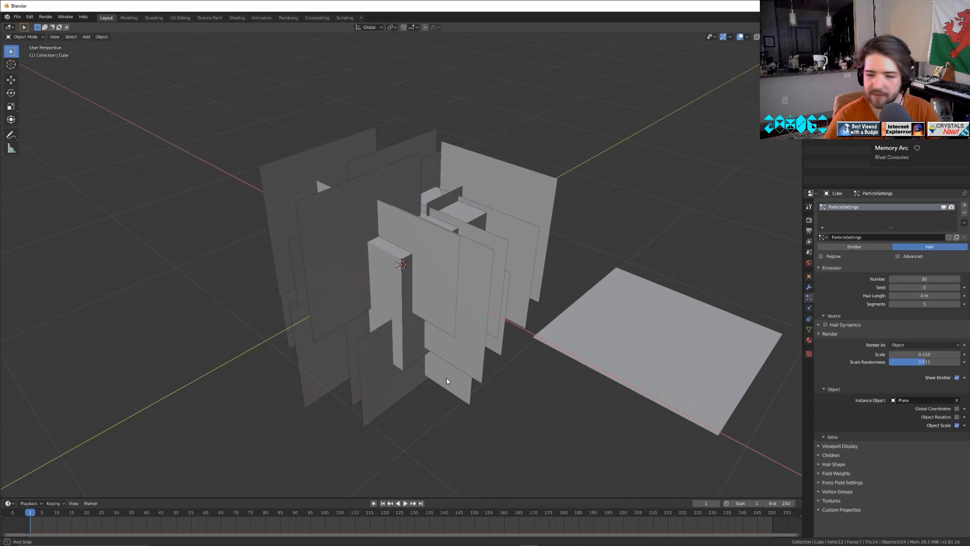
pyautogui.scroll(2, 447, 382)
pyautogui.scroll(-2, 447, 383)
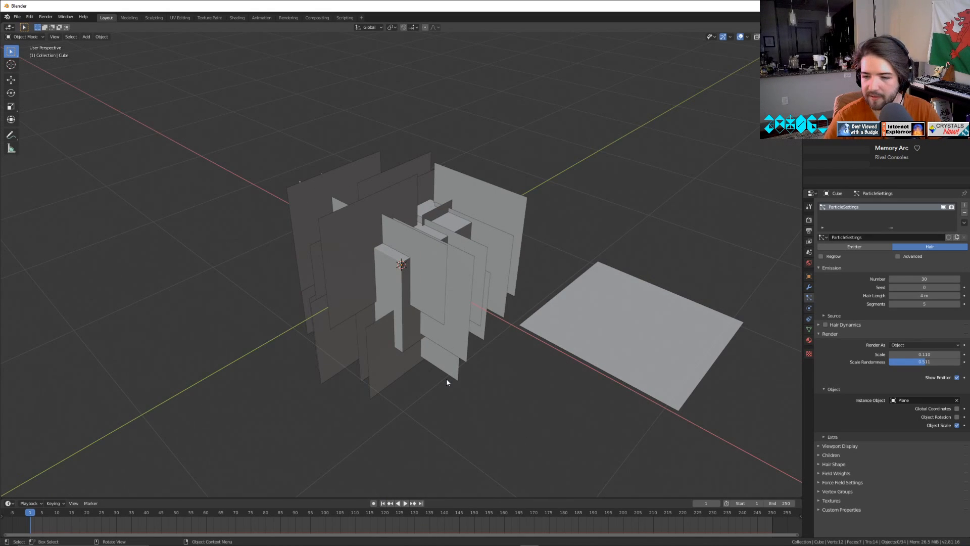
pyautogui.scroll(1, 447, 383)
pyautogui.moveTo(447, 379); pyautogui.dragTo(409, 271, button='middle')
pyautogui.scroll(-3, 455, 378)
pyautogui.scroll(4, 455, 379)
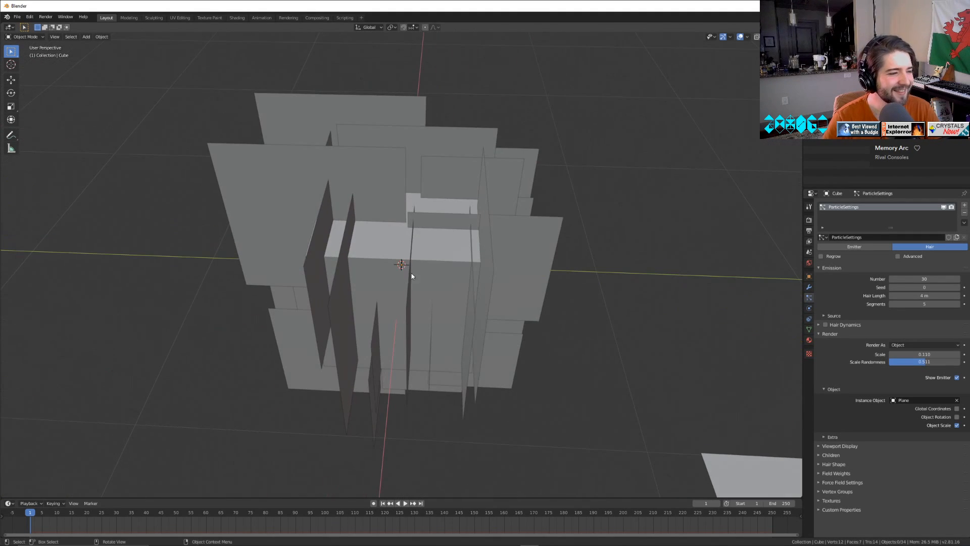
# Select everything and convert the cube's particle instances into real plane objects.
pyautogui.press('a')
pyautogui.moveTo(513, 293); pyautogui.dragTo(508, 358, button='middle')
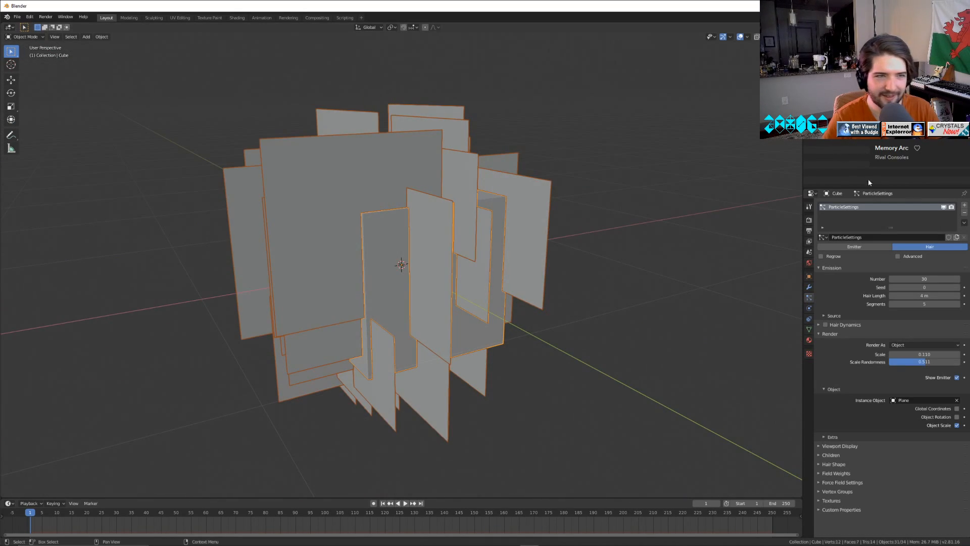
pyautogui.click(809, 287)
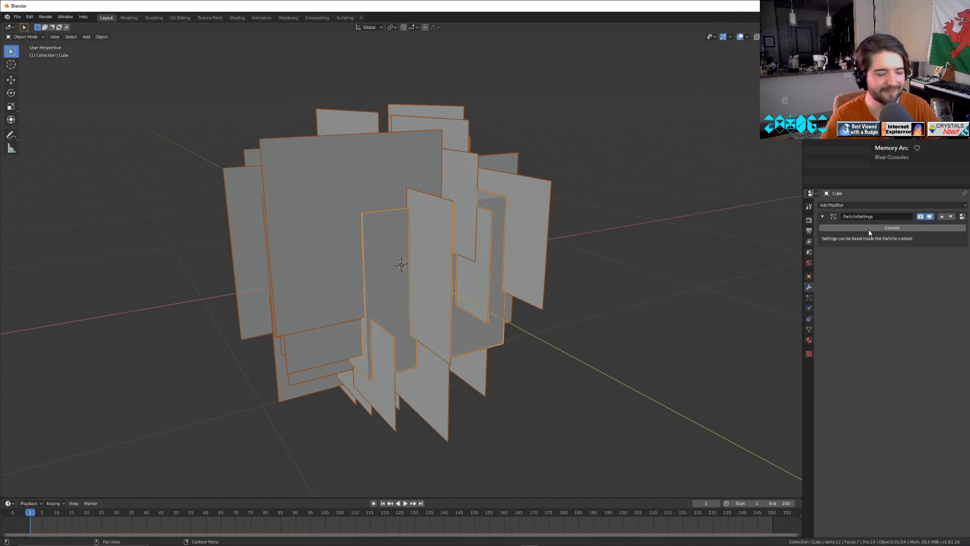
pyautogui.click(868, 226)
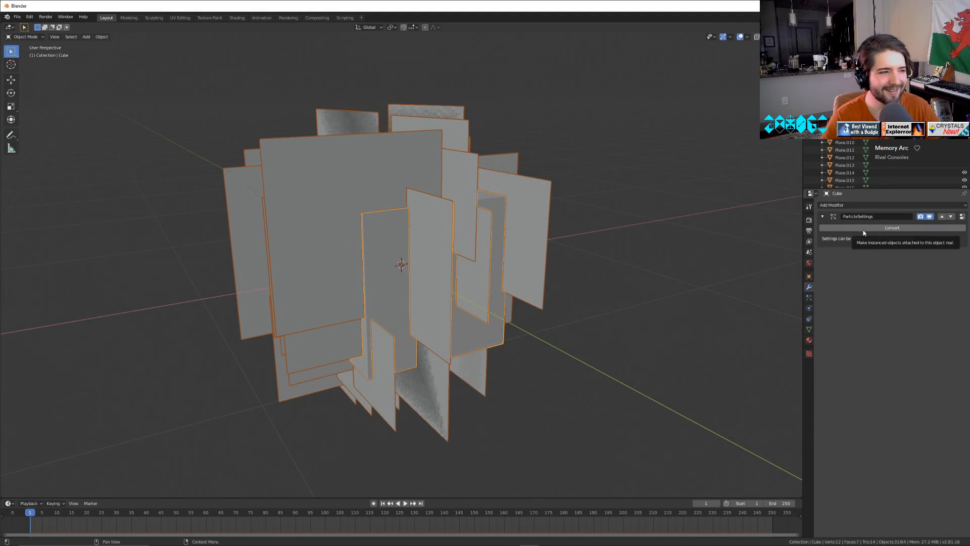
# Delete the light and the camera from the scene.
pyautogui.rightClick(842, 60)
pyautogui.click(840, 62)
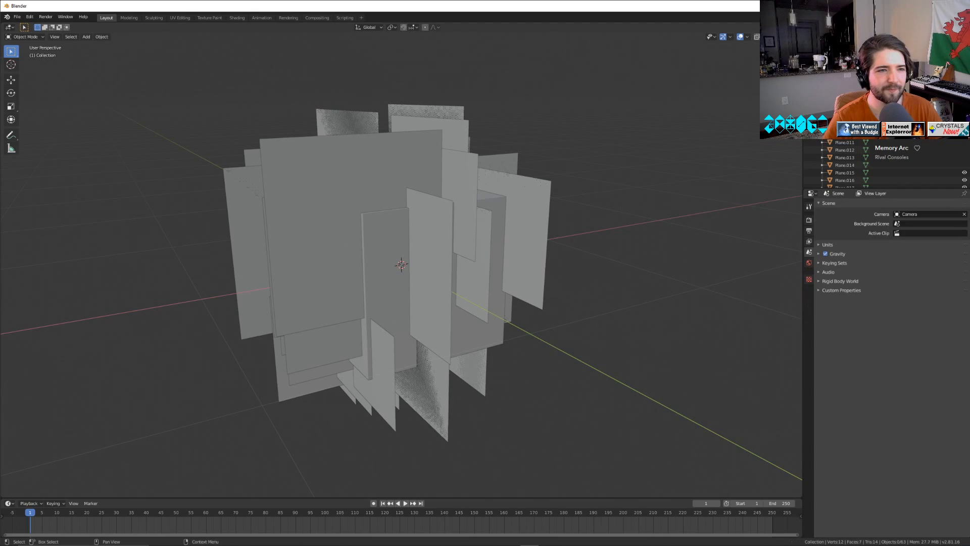
pyautogui.click(842, 52)
pyautogui.press('x')
# Select the cube together with all the planes and join them into one mesh object.
pyautogui.click(841, 51)
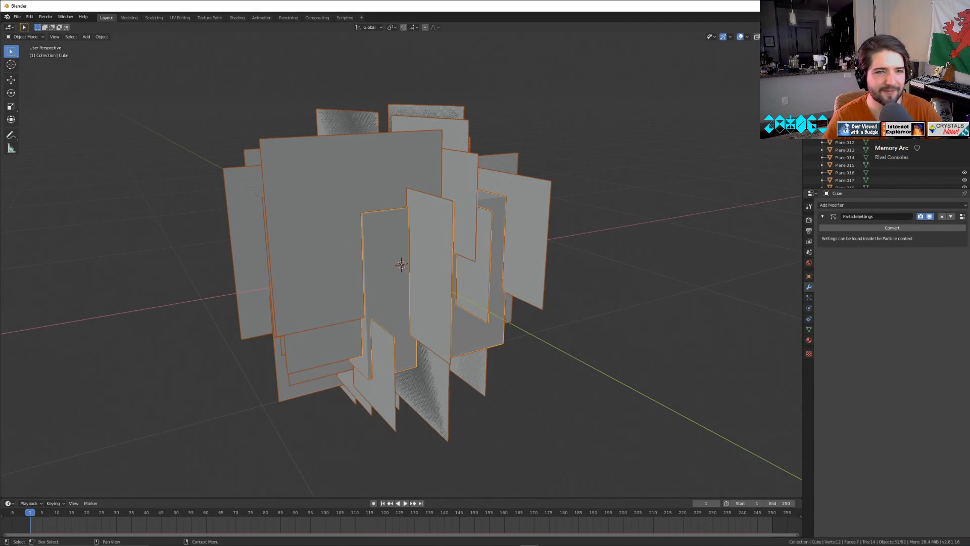
pyautogui.scroll(-15, 877, 146)
pyautogui.keyDown('shift'); pyautogui.click(843, 180); pyautogui.keyUp('shift')
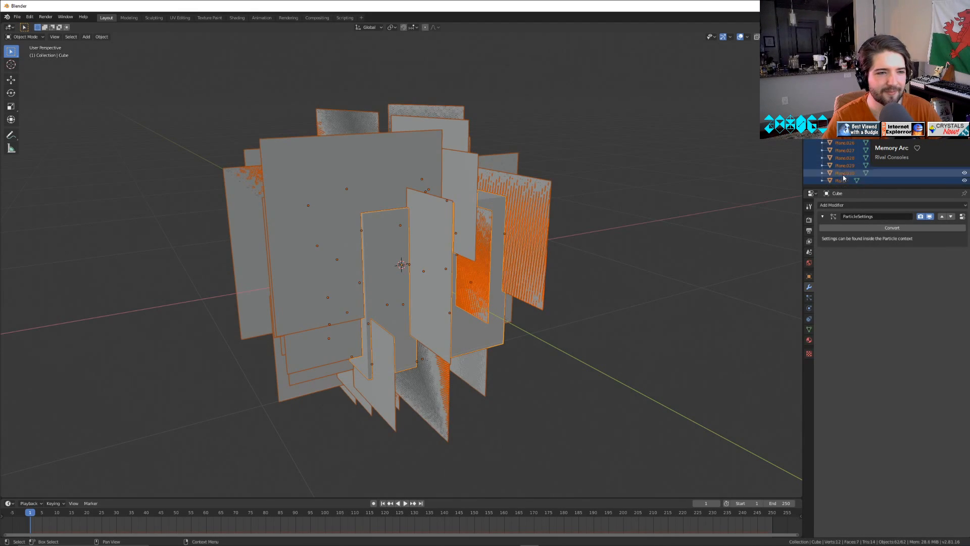
pyautogui.rightClick(848, 160)
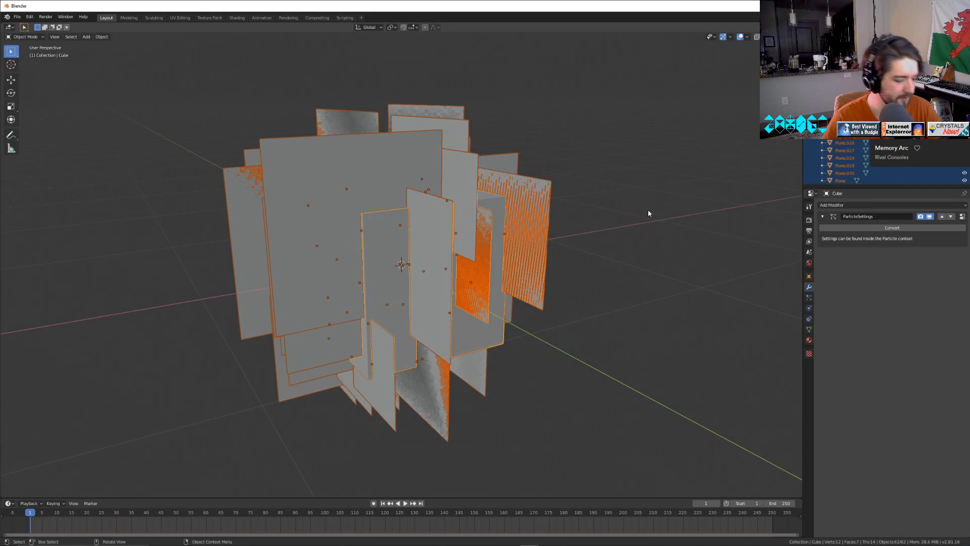
pyautogui.click(617, 207)
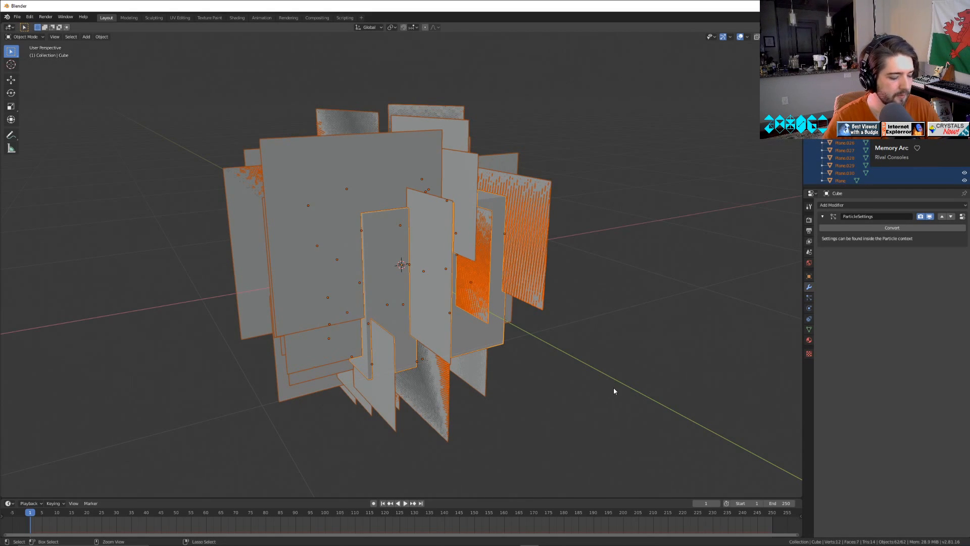
pyautogui.press('Tab')
pyautogui.moveTo(504, 358); pyautogui.dragTo(649, 361, button='middle')
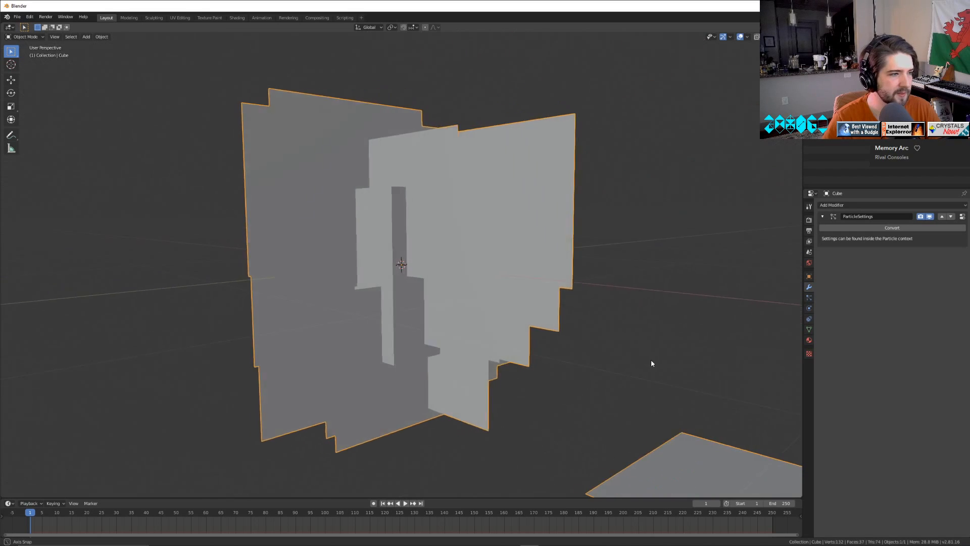
# Save the scene as glitch.blend in the KB folder of BlenderProjects.
pyautogui.click(17, 17)
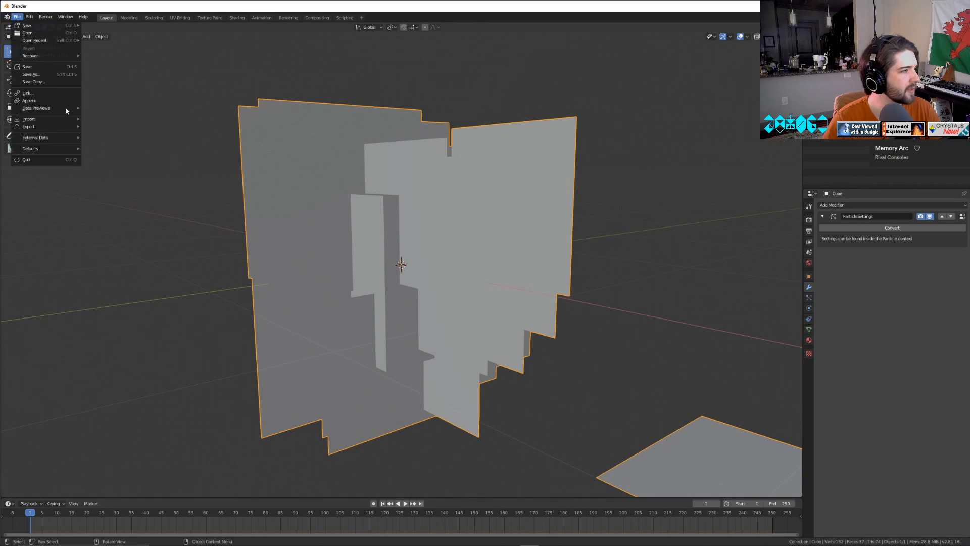
pyautogui.click(42, 74)
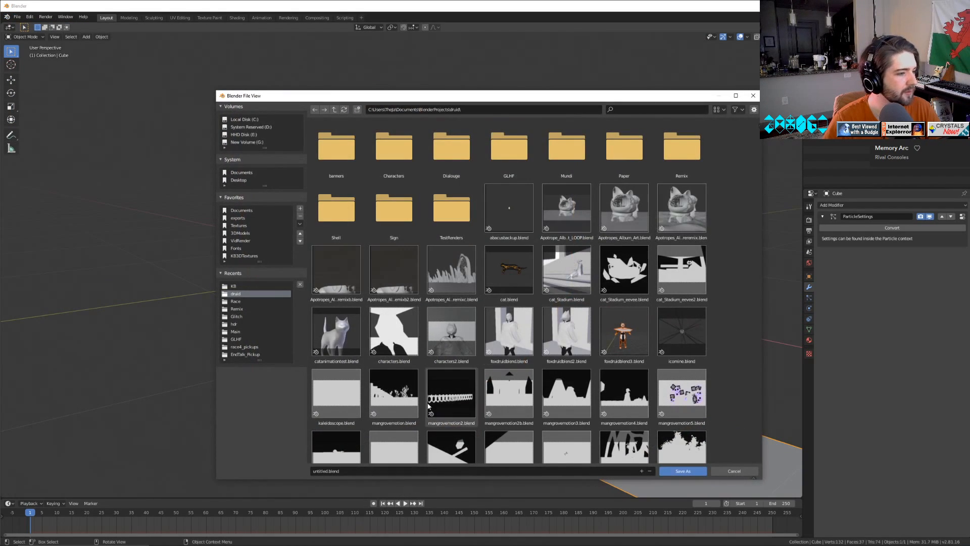
pyautogui.click(333, 110)
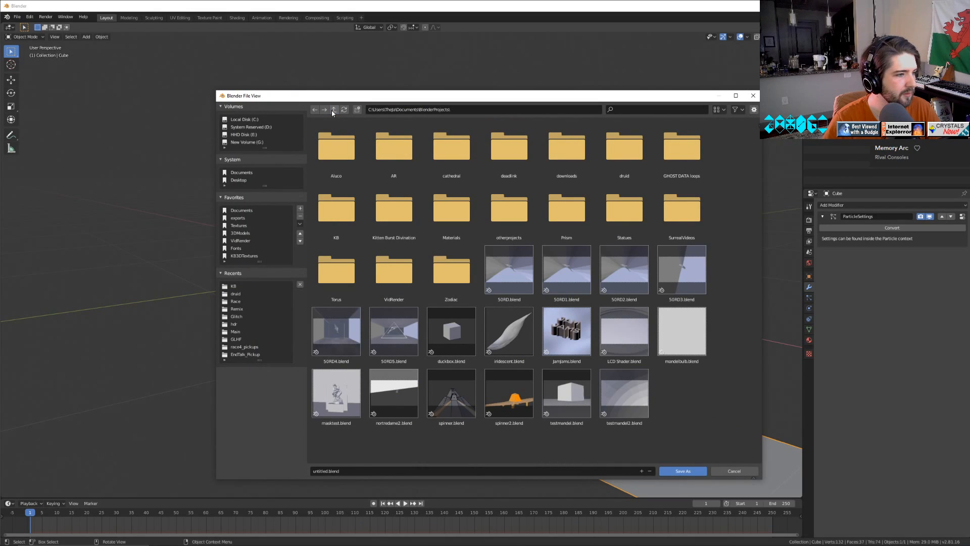
pyautogui.doubleClick(396, 211)
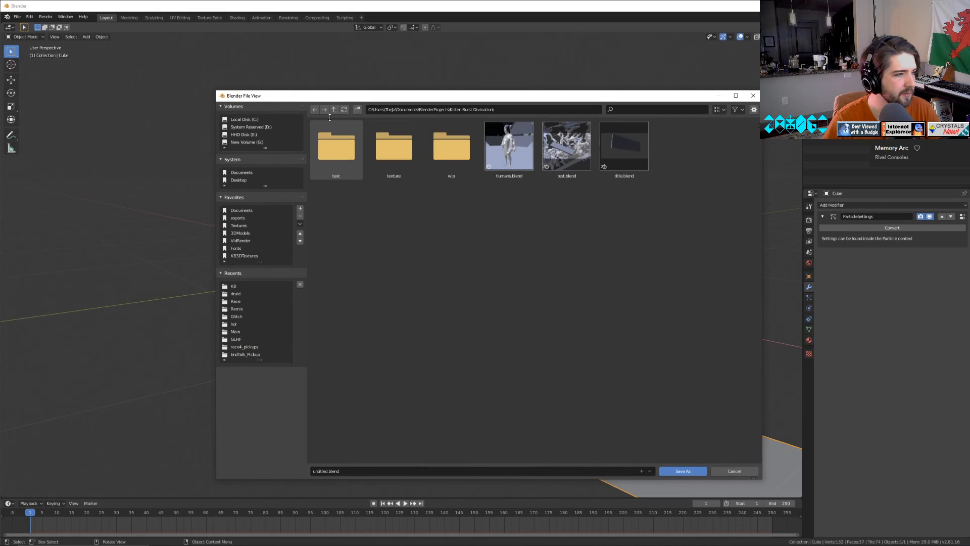
pyautogui.click(335, 110)
pyautogui.doubleClick(338, 216)
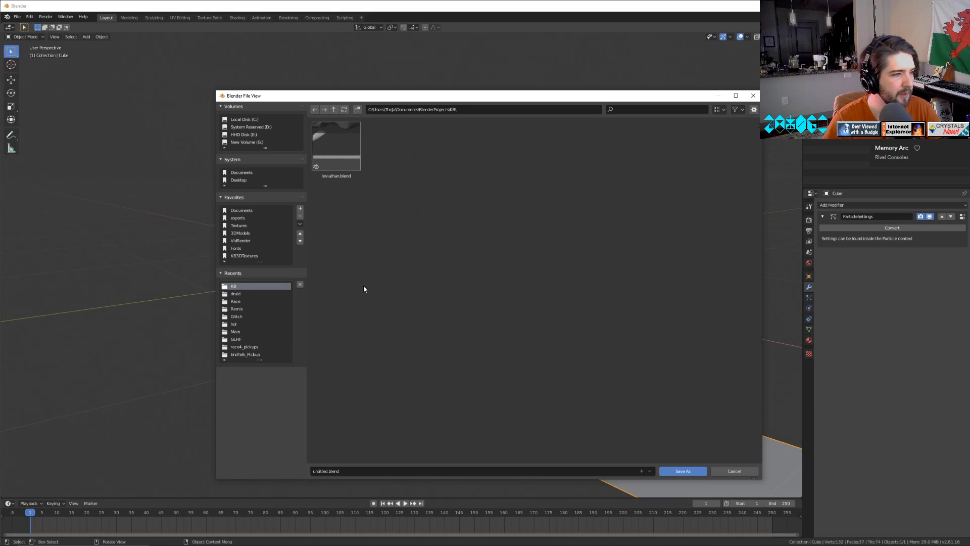
pyautogui.click(322, 471)
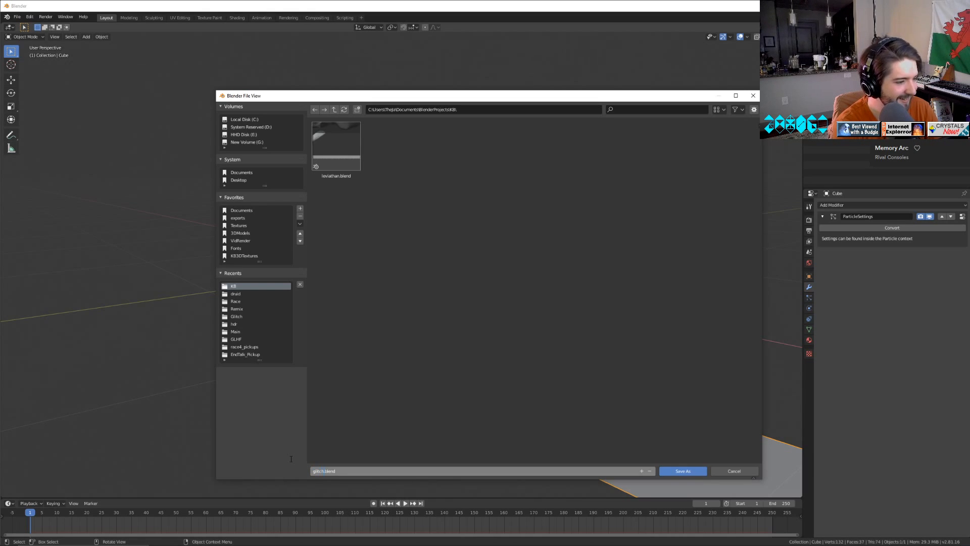
pyautogui.press('Return')
pyautogui.click(683, 471)
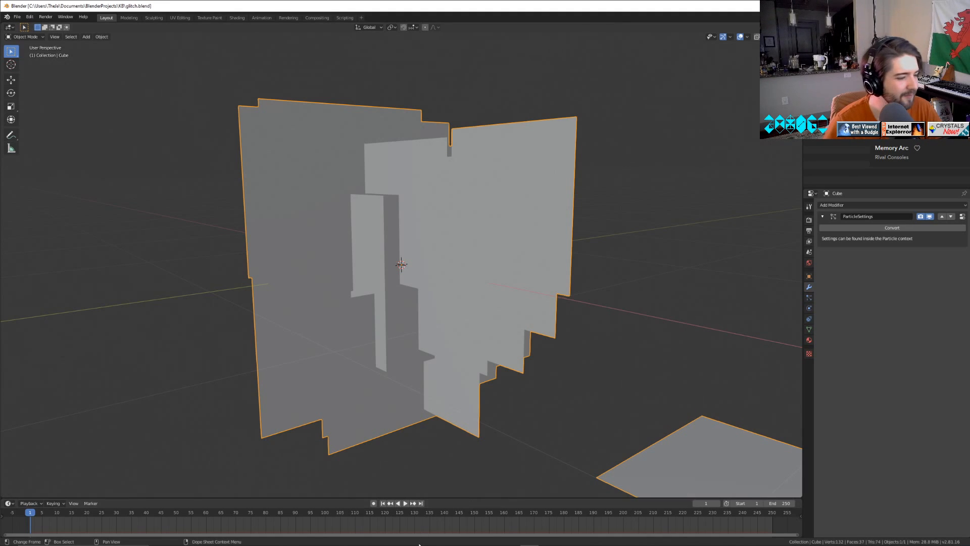
pyautogui.moveTo(648, 543)
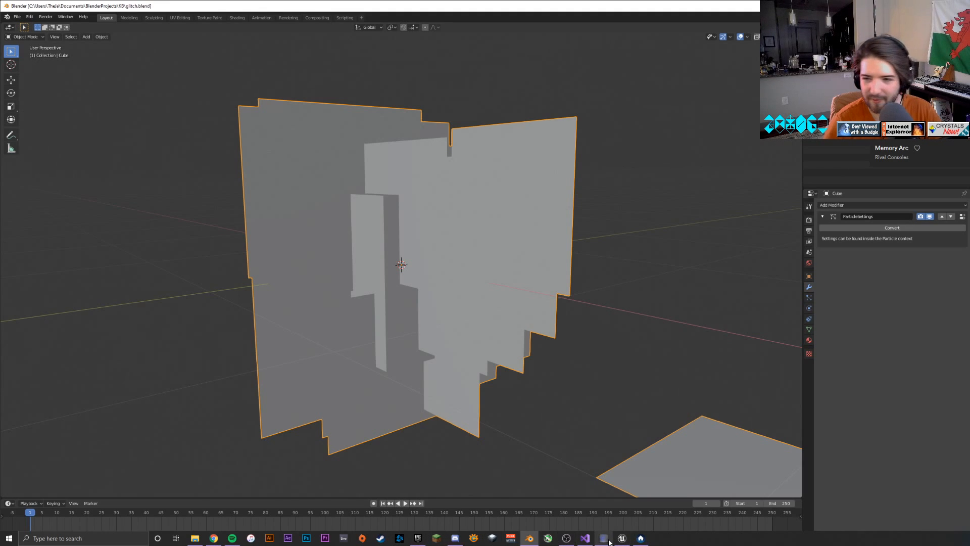
pyautogui.moveTo(610, 542)
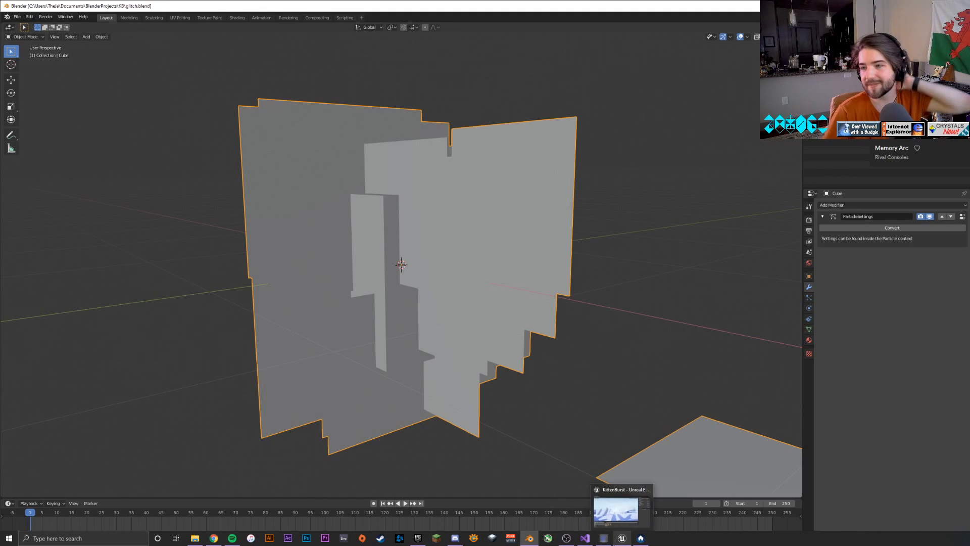
pyautogui.moveTo(551, 415); pyautogui.dragTo(609, 407, button='middle')
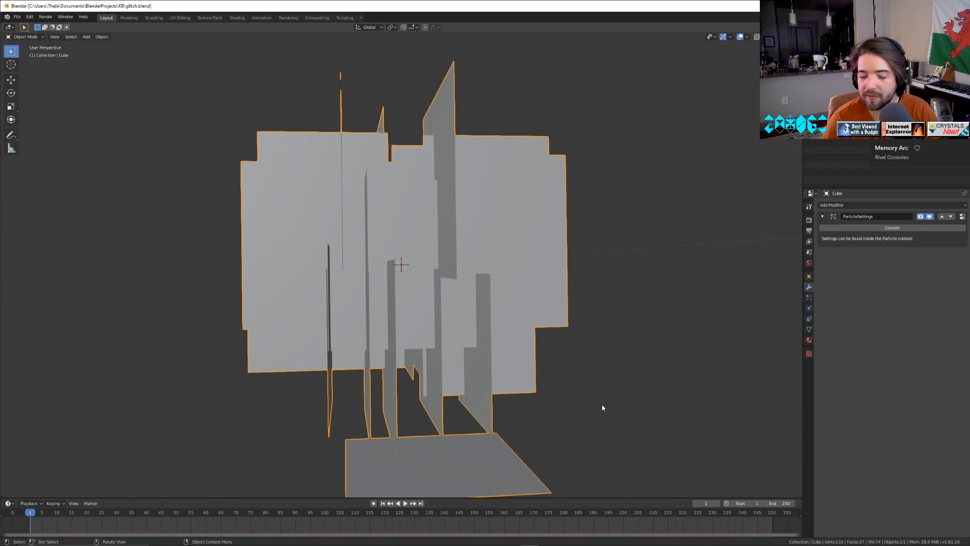
pyautogui.moveTo(615, 415); pyautogui.dragTo(515, 418, button='middle')
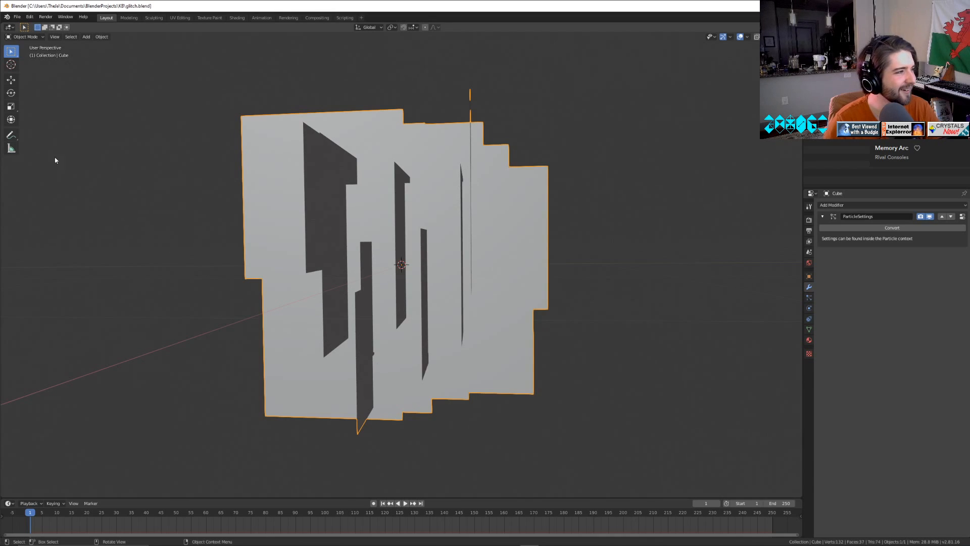
# Check the recent icomine.blend scene and return to glitch.blend.
pyautogui.click(16, 17)
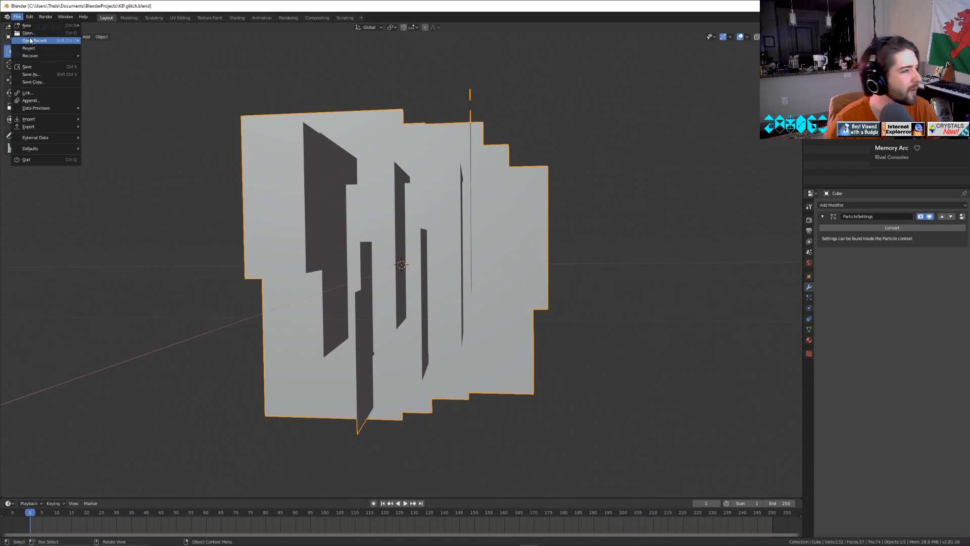
pyautogui.moveTo(35, 40)
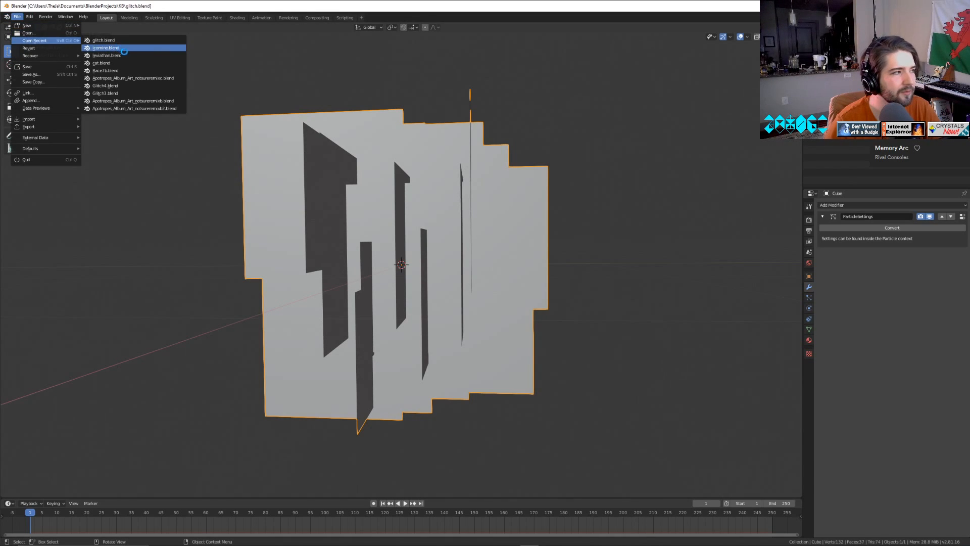
pyautogui.click(106, 48)
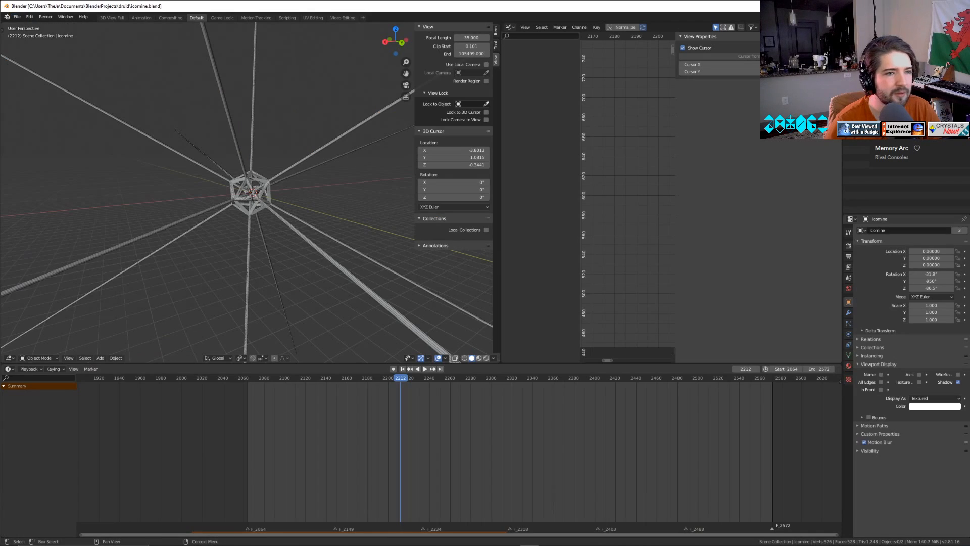
pyautogui.click(17, 17)
pyautogui.moveTo(36, 40)
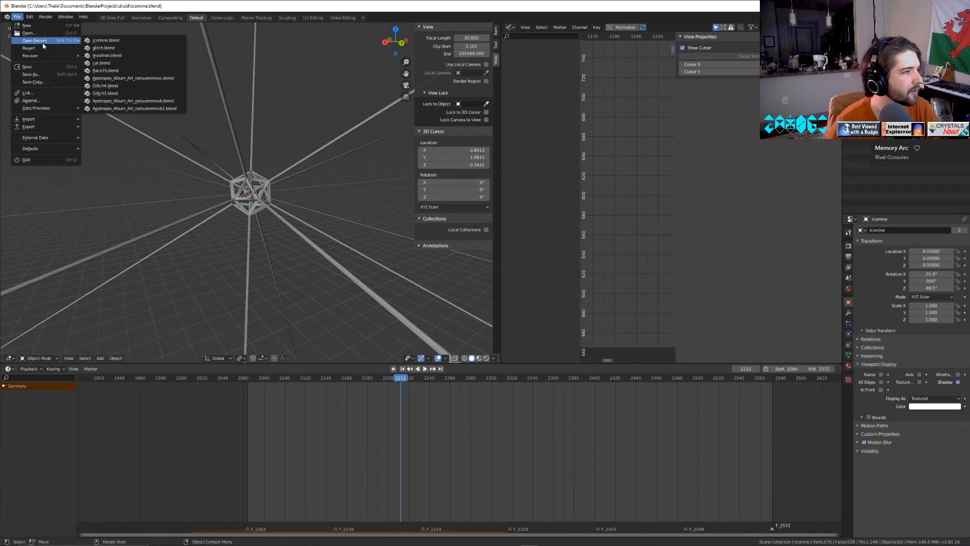
pyautogui.click(116, 50)
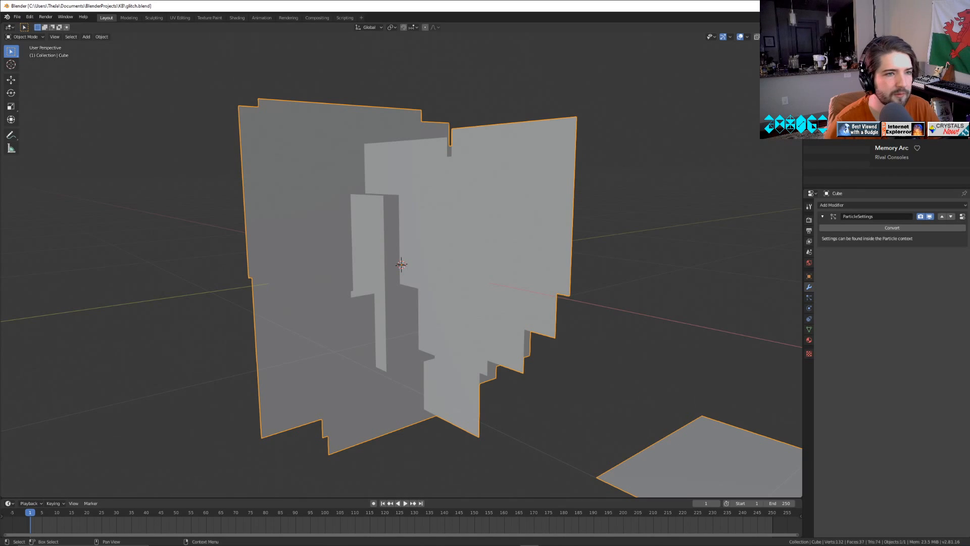
# Delete the stray flat plane's face lying beside the cluster of upright planes in the joined mesh.
pyautogui.click(492, 233)
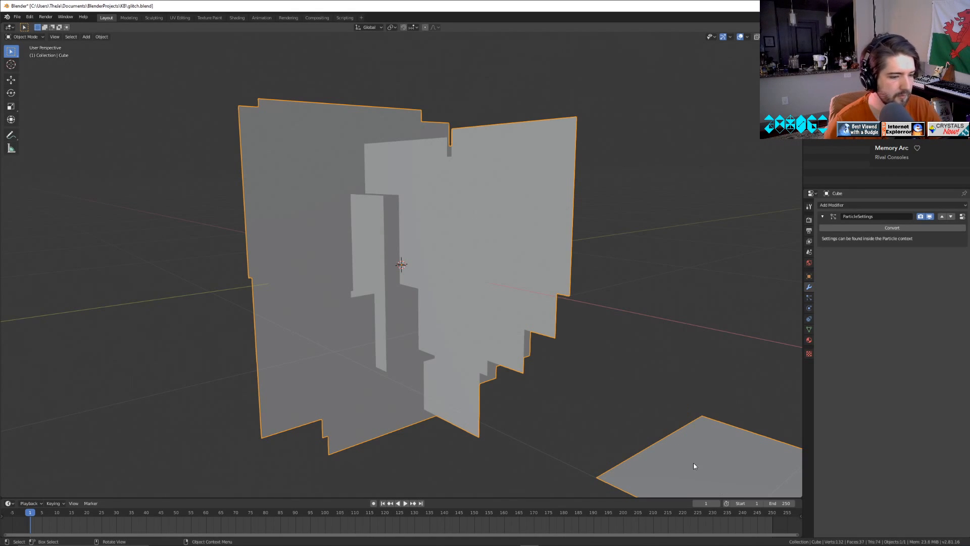
pyautogui.press('Tab')
pyautogui.moveTo(678, 353); pyautogui.dragTo(689, 378, button='middle')
pyautogui.click(689, 378)
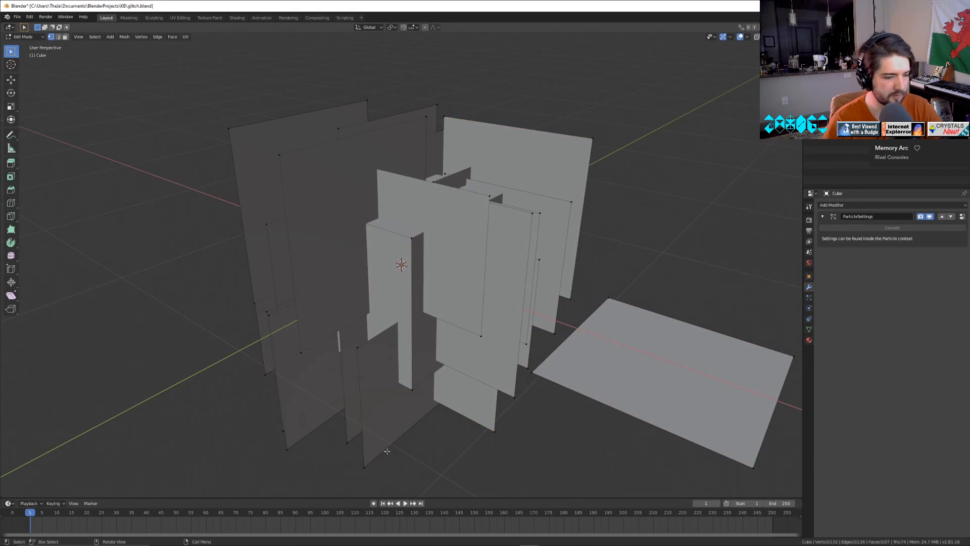
pyautogui.click(59, 37)
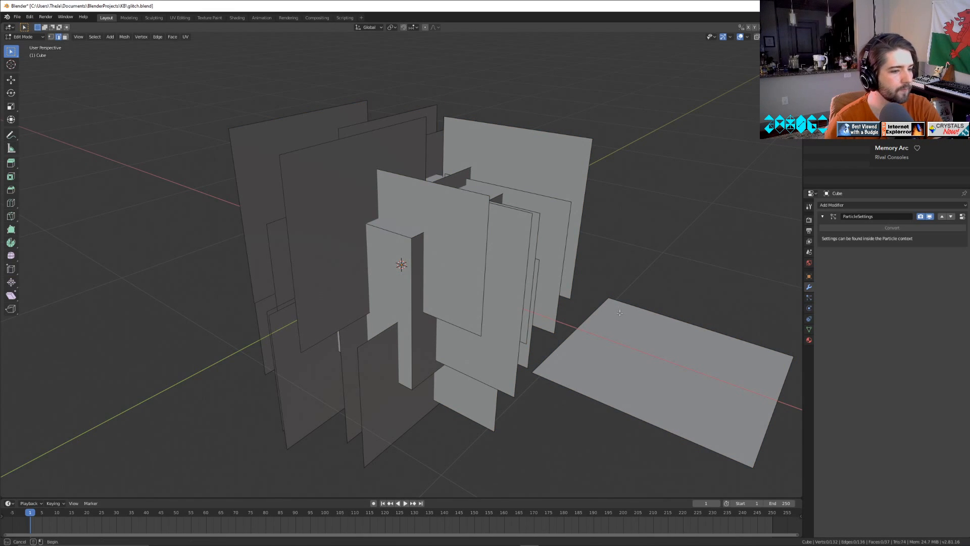
pyautogui.click(639, 389)
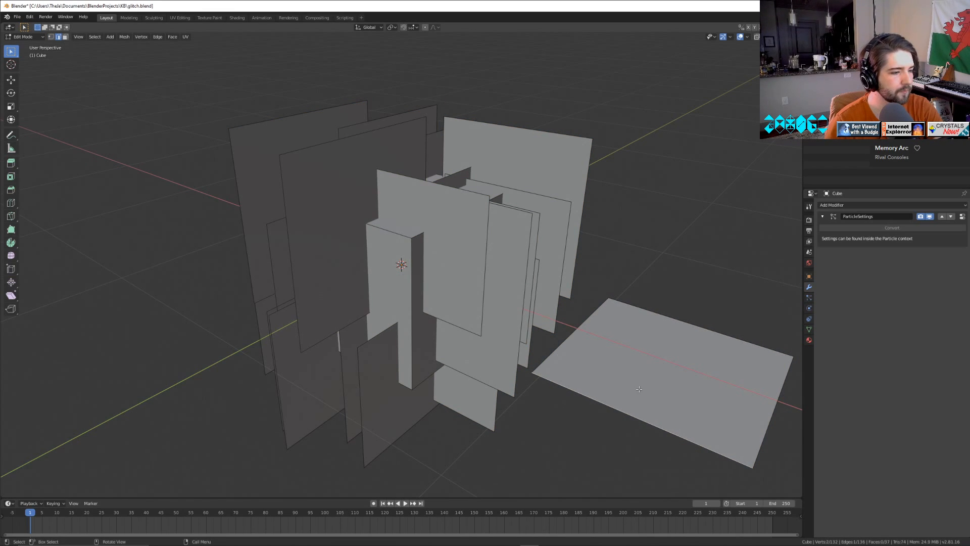
pyautogui.click(64, 36)
pyautogui.click(622, 346)
pyautogui.press('x')
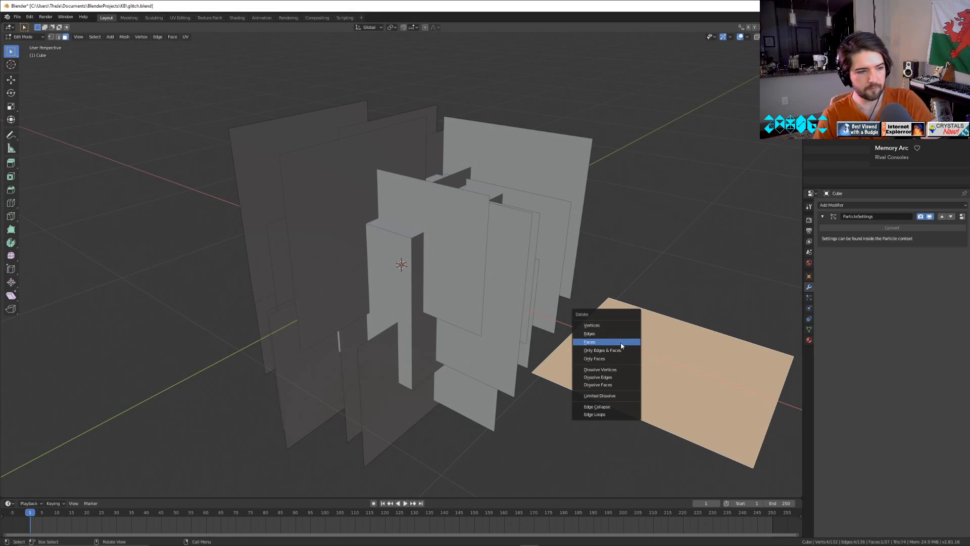
pyautogui.click(622, 346)
pyautogui.press('Tab')
pyautogui.moveTo(533, 414); pyautogui.dragTo(333, 352, button='middle')
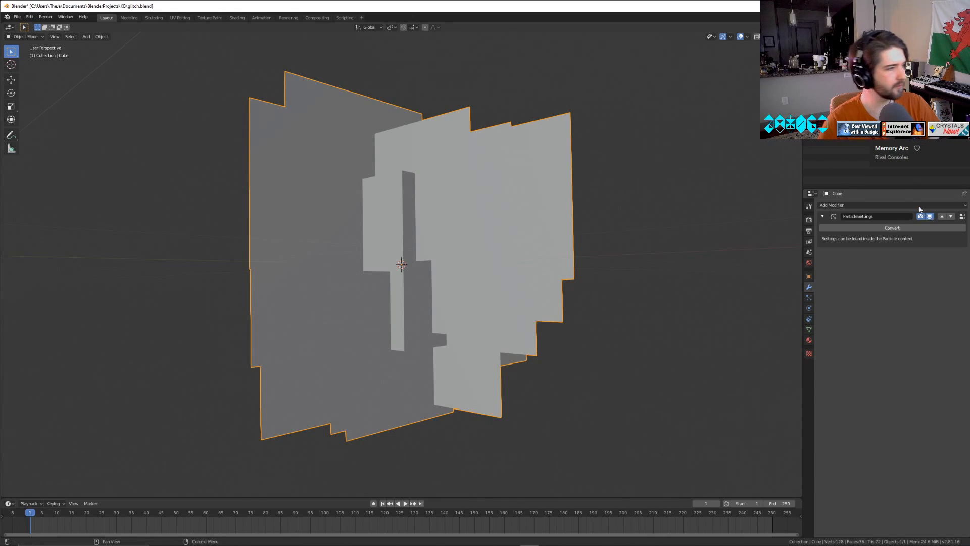
# Make a linked duplicate of the joined mesh in place and name the copy UCX_Cube.
pyautogui.click(101, 36)
pyautogui.moveTo(144, 160)
pyautogui.moveTo(141, 84)
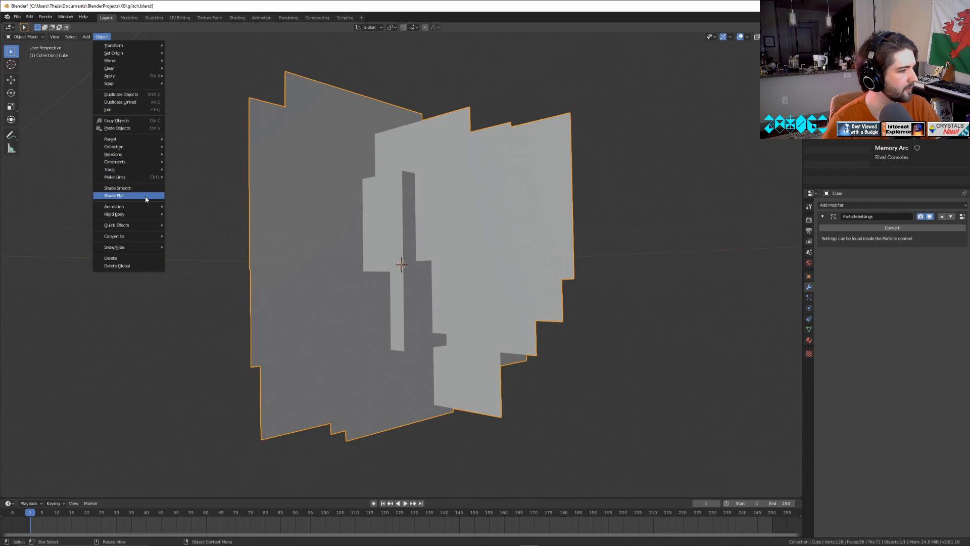
pyautogui.click(139, 102)
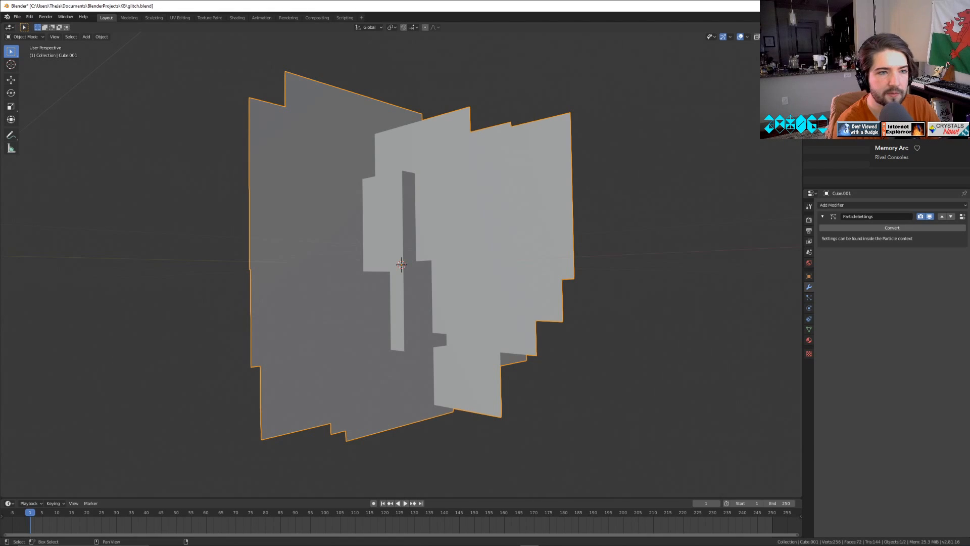
pyautogui.press('Return')
pyautogui.click(505, 74)
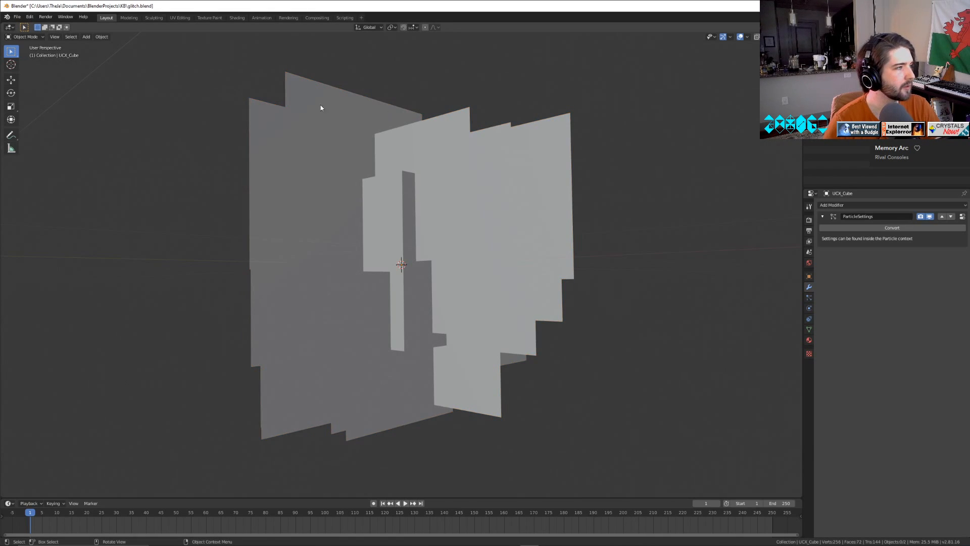
# Save the changes to the glitch.blend scene.
pyautogui.click(17, 17)
pyautogui.click(27, 67)
pyautogui.click(17, 17)
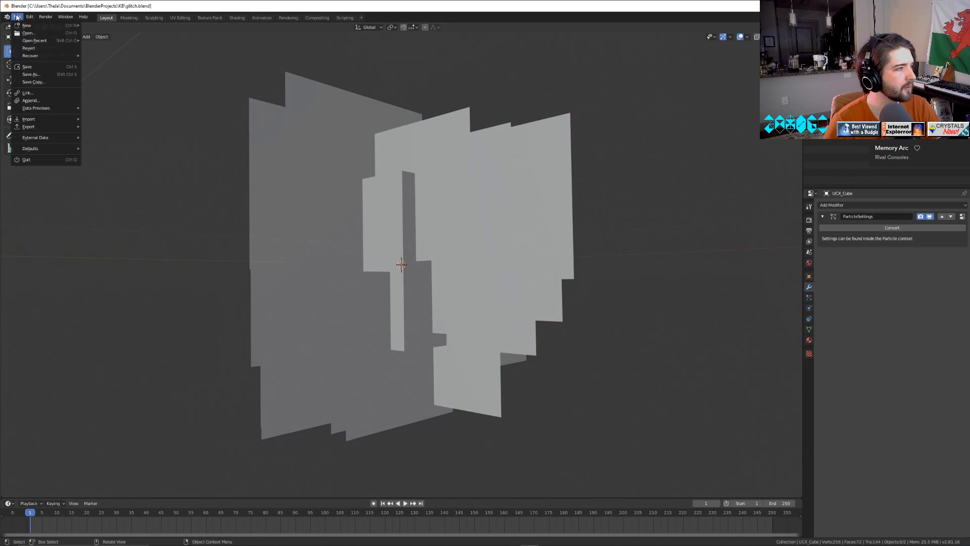
# Export the joined mesh and its UCX_ collision copy as glitch.fbx in the KB folder, limiting the export to selected objects.
pyautogui.press('a')
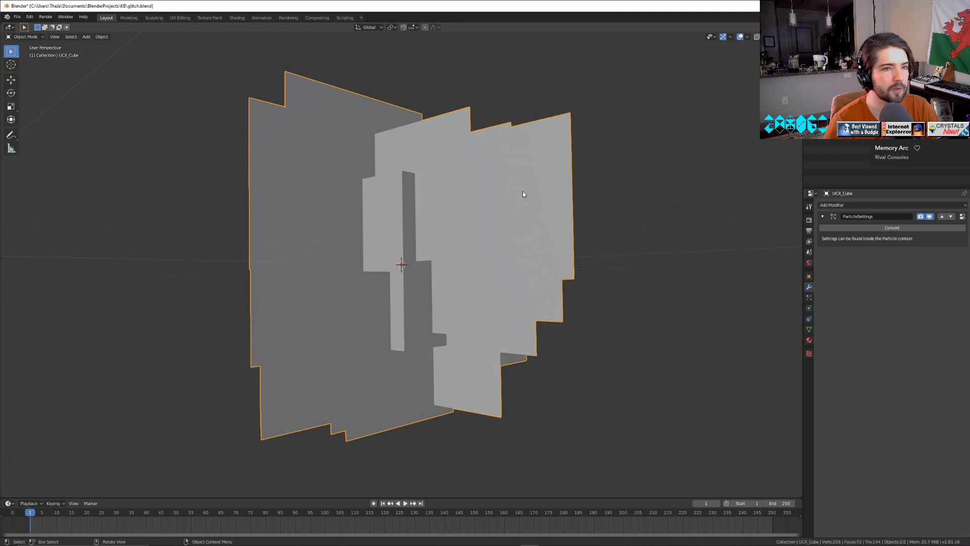
pyautogui.click(16, 17)
pyautogui.moveTo(31, 127)
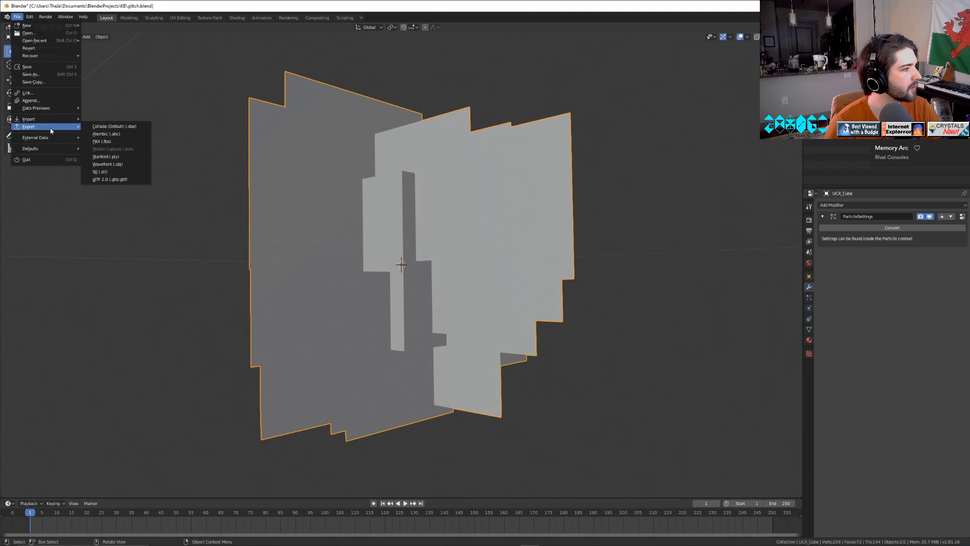
pyautogui.click(110, 146)
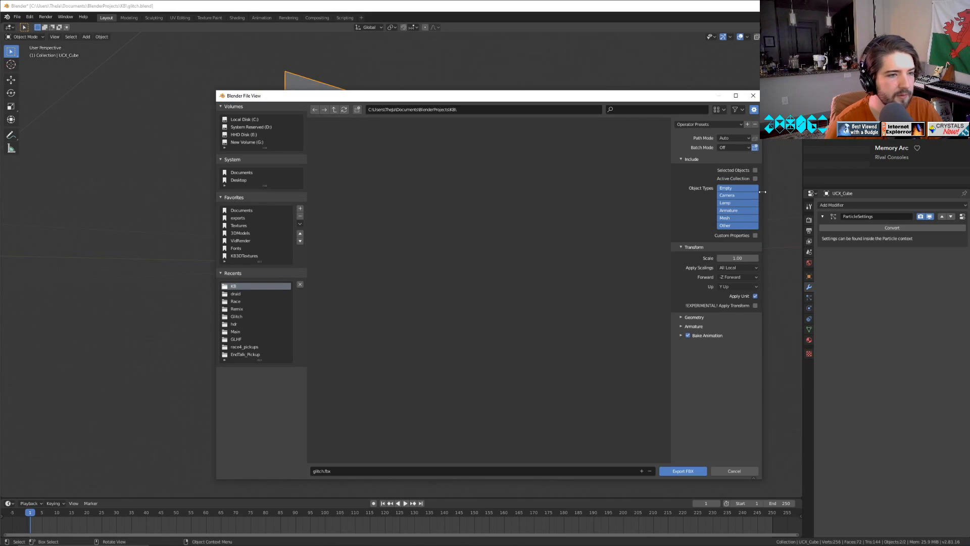
pyautogui.moveTo(762, 192); pyautogui.dragTo(830, 200)
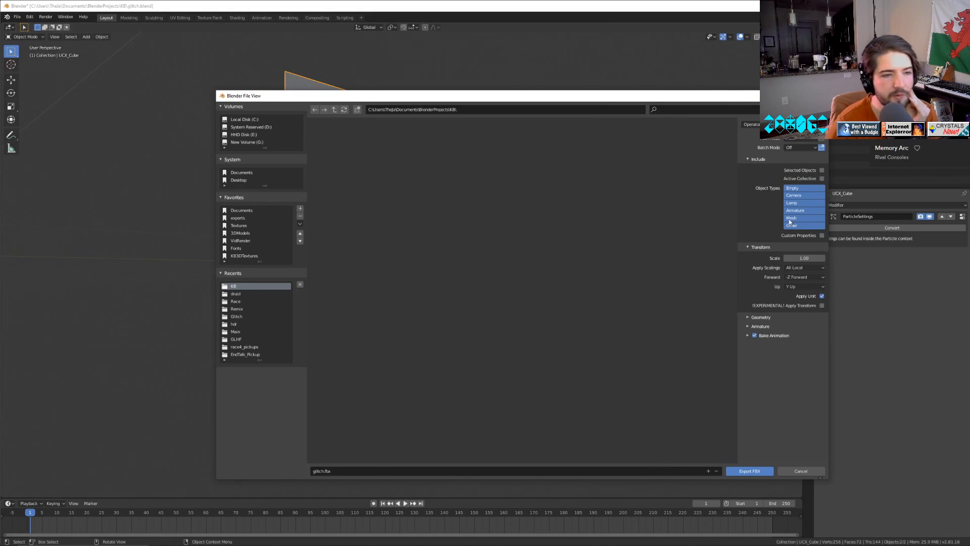
pyautogui.click(822, 170)
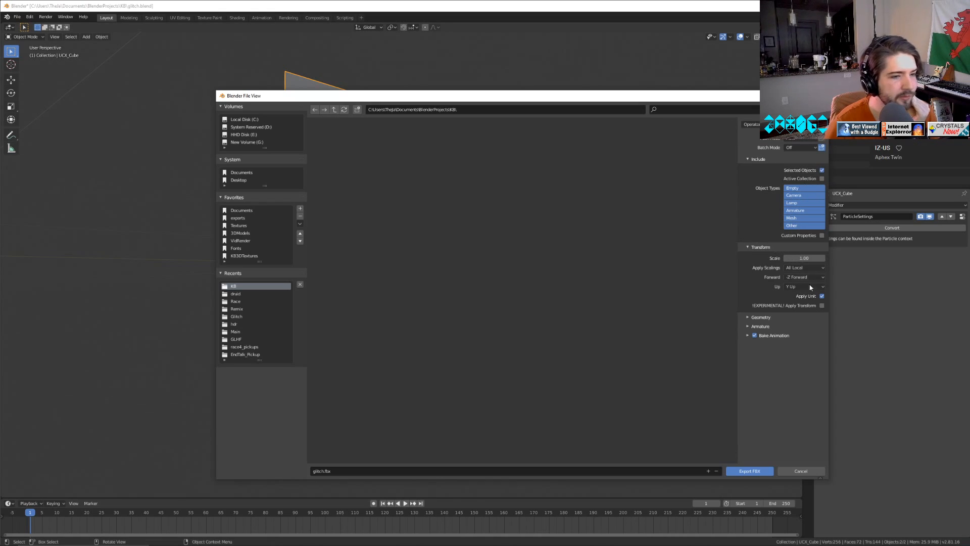
pyautogui.click(749, 327)
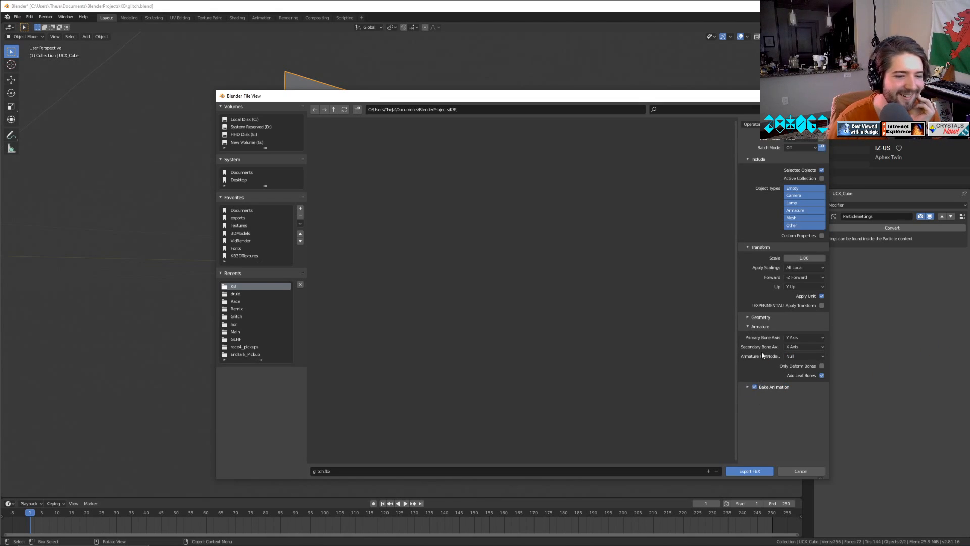
pyautogui.click(755, 318)
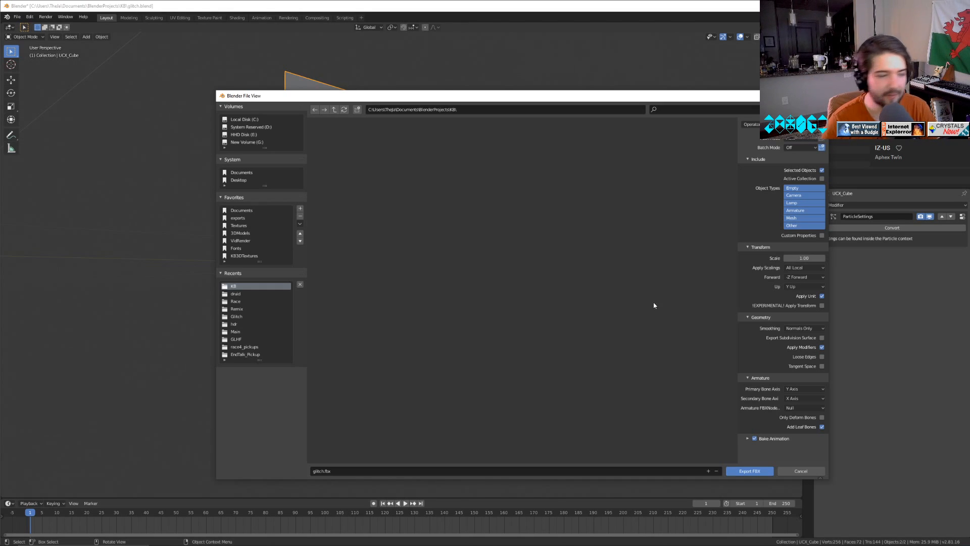
pyautogui.click(746, 472)
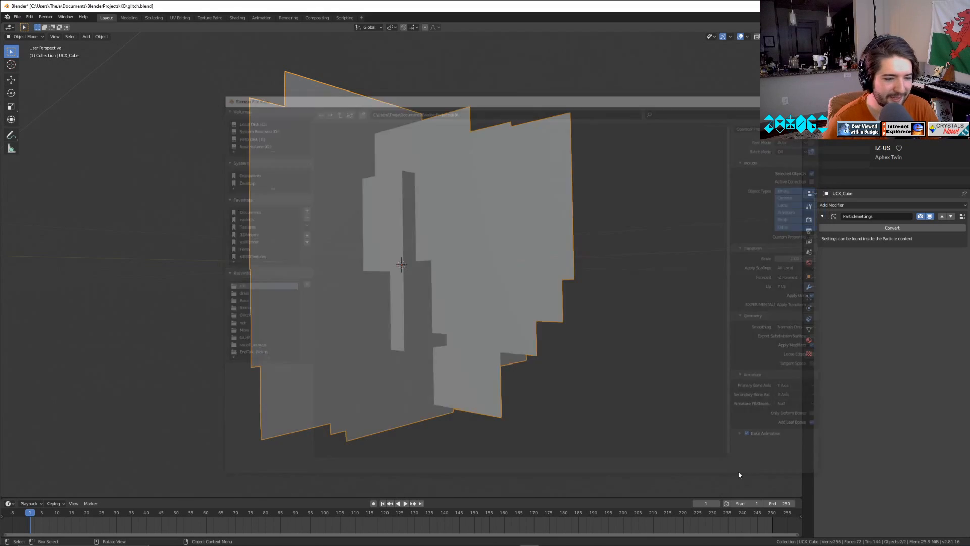
# Switch to the Unreal Editor and open the project's Geometry content folder as the import destination.
pyautogui.moveTo(573, 541)
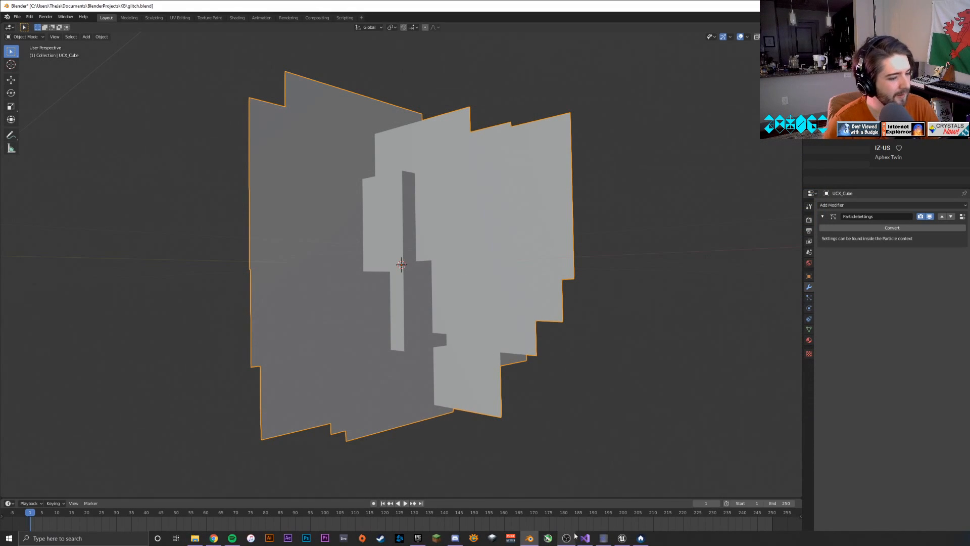
pyautogui.click(623, 541)
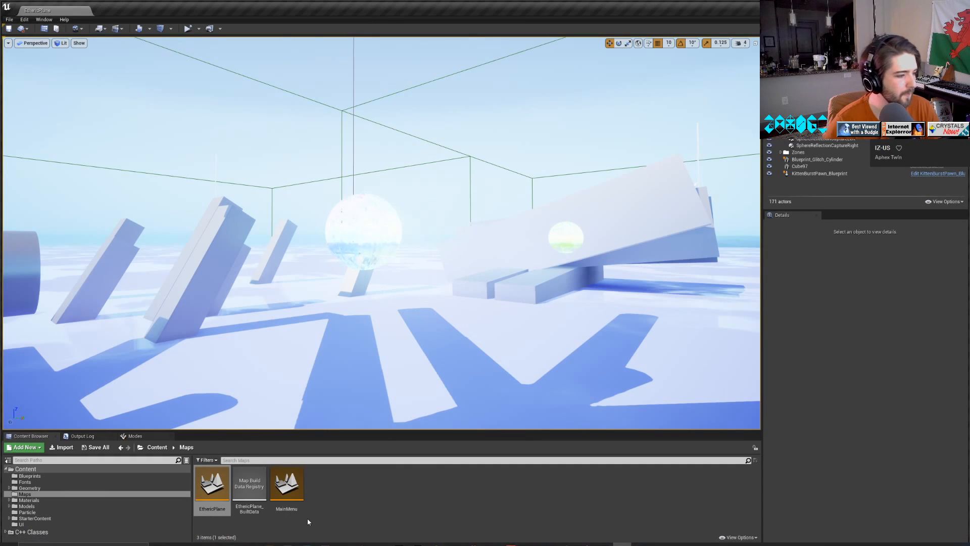
pyautogui.click(45, 501)
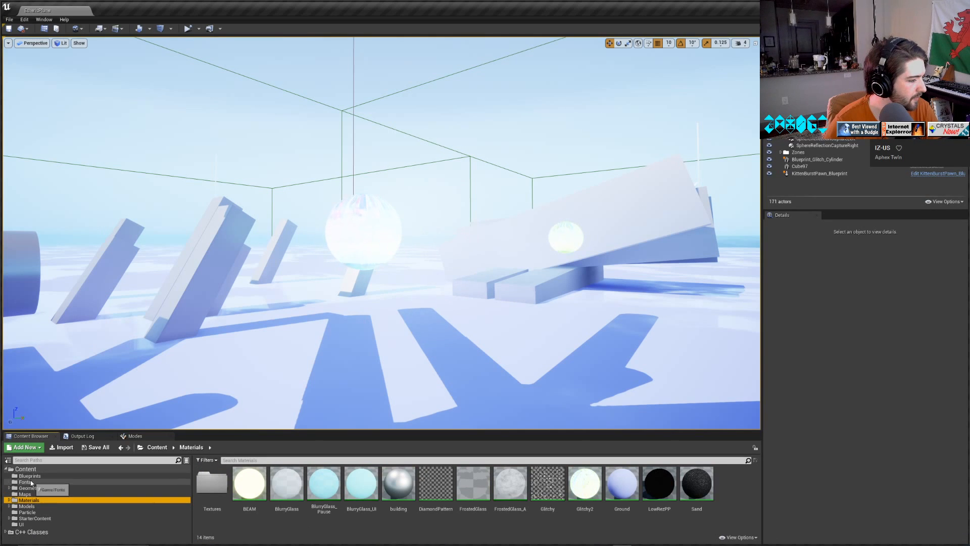
pyautogui.click(36, 506)
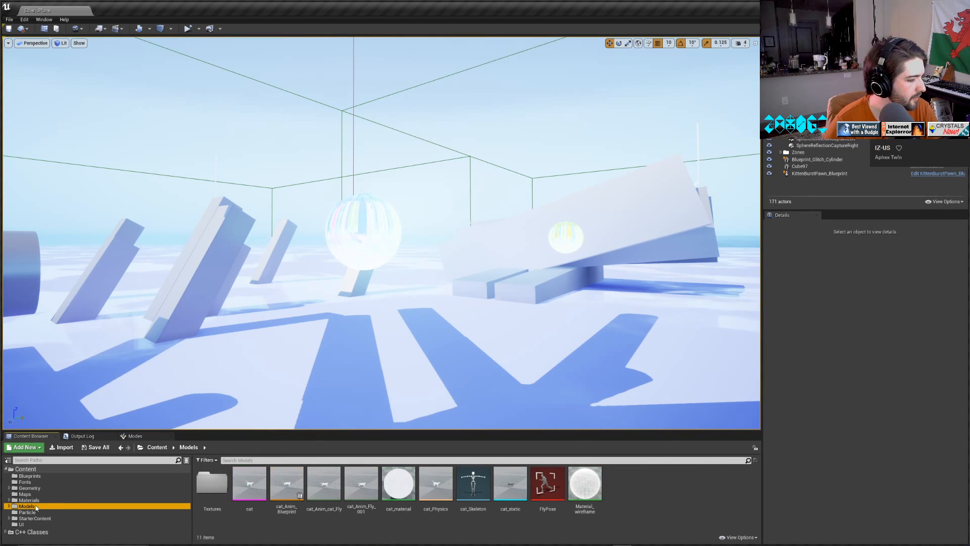
pyautogui.click(29, 488)
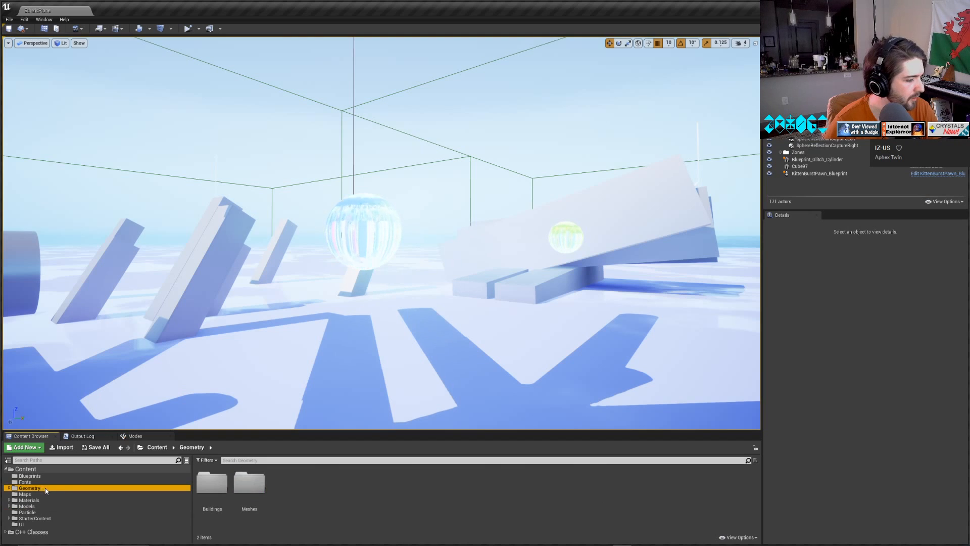
pyautogui.doubleClick(249, 483)
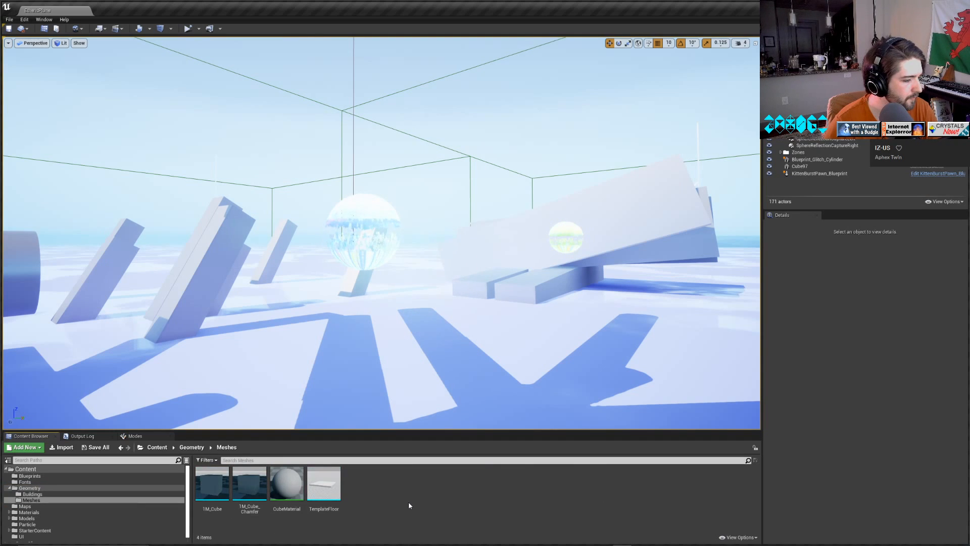
pyautogui.click(191, 447)
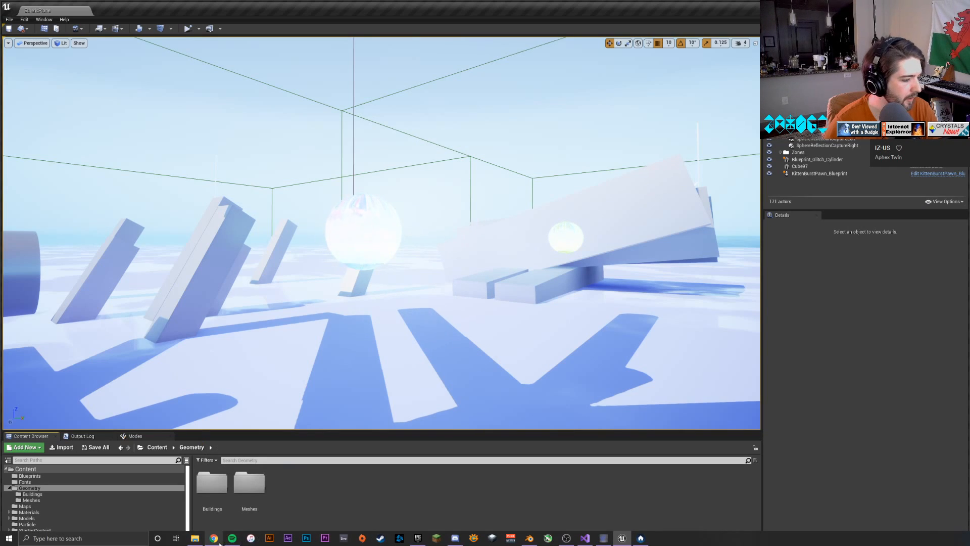
# Import glitch.fbx from File Explorer into the Geometry folder as a static mesh with the shown import options, and dismiss the import log.
pyautogui.click(197, 540)
pyautogui.click(199, 543)
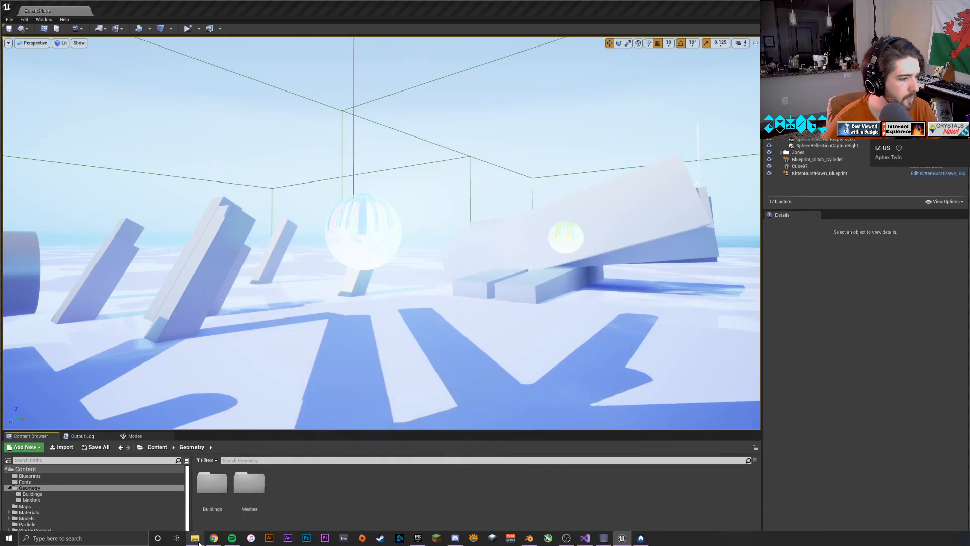
pyautogui.click(199, 543)
pyautogui.click(177, 344)
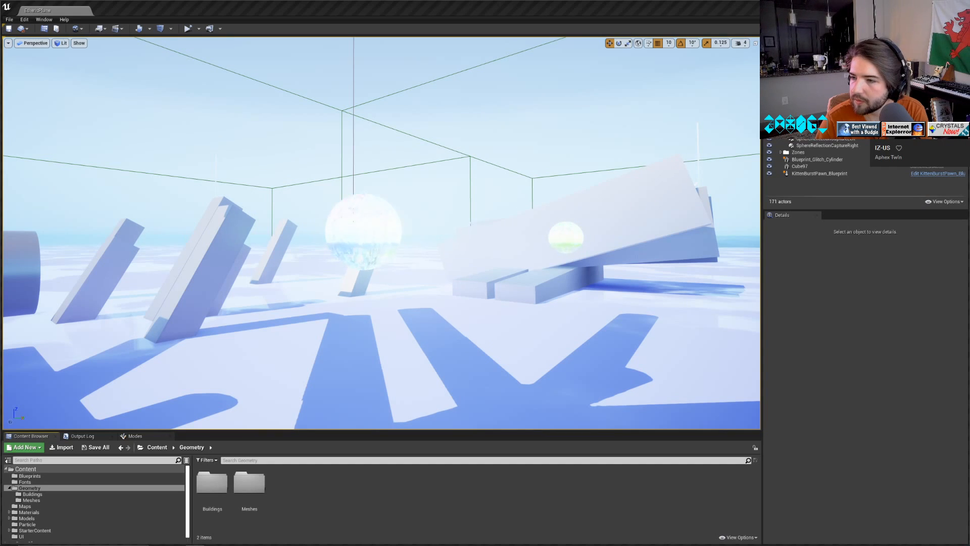
pyautogui.moveTo(346, 502); pyautogui.dragTo(348, 503)
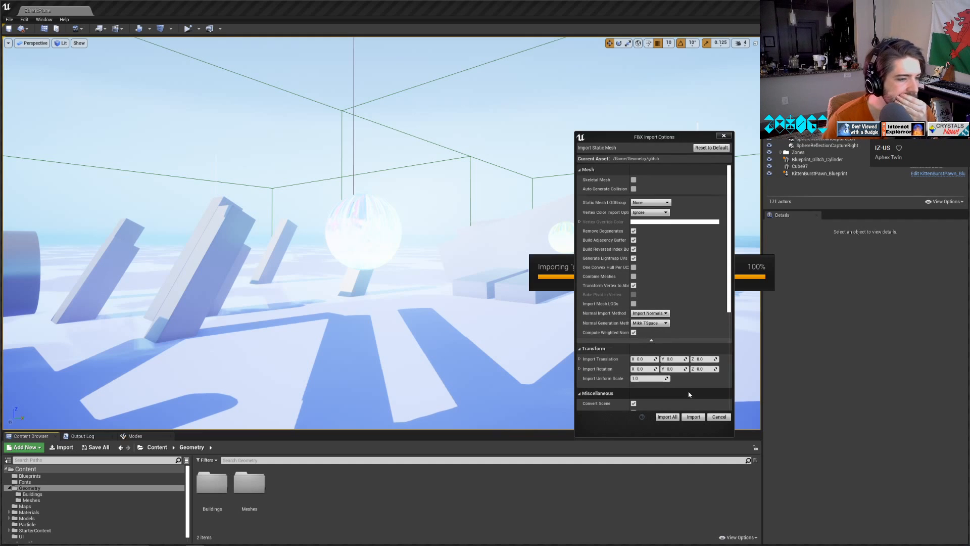
pyautogui.click(693, 417)
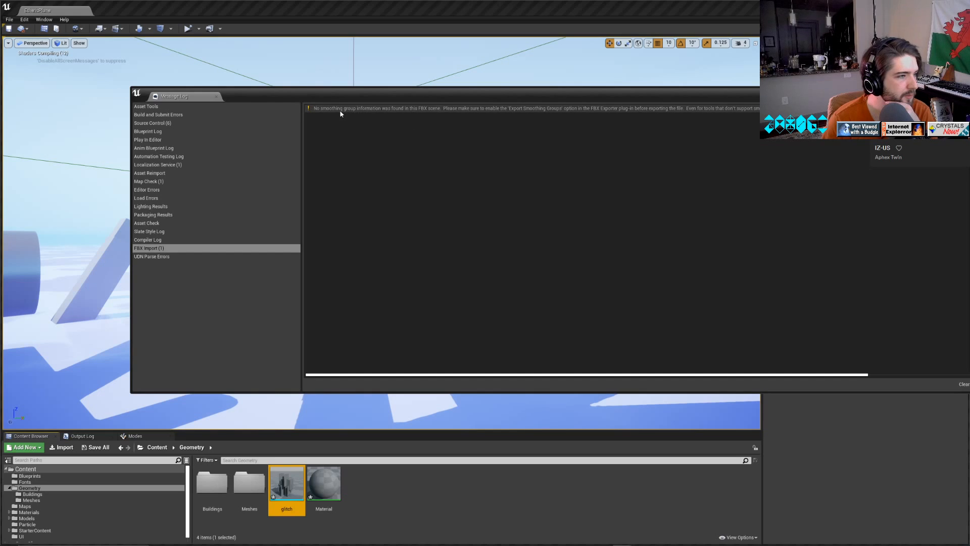
pyautogui.click(966, 92)
pyautogui.click(453, 483)
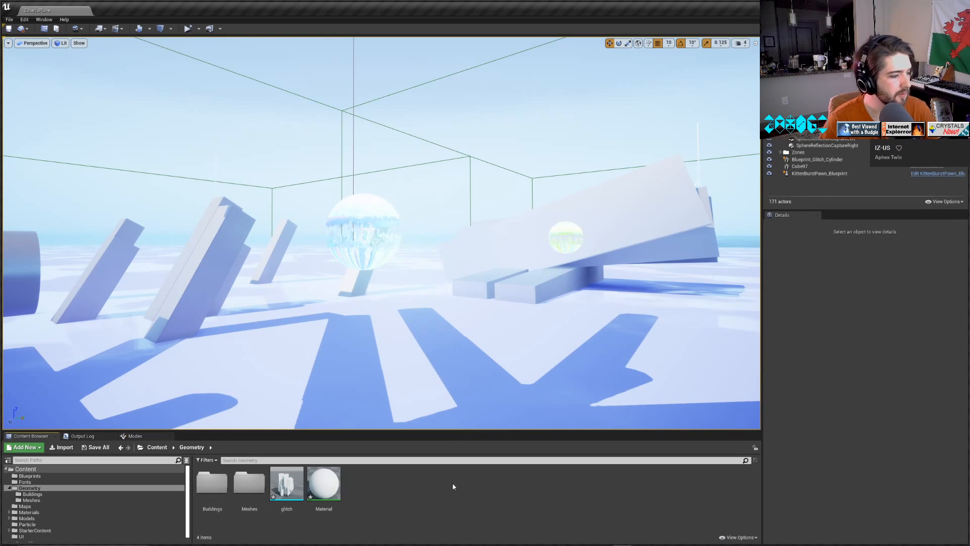
# Place the glitch mesh in the level near the glowing spheres and slanted blocks.
pyautogui.moveTo(285, 485); pyautogui.dragTo(416, 204)
pyautogui.moveTo(416, 204); pyautogui.dragTo(312, 250, button='right')
pyautogui.press('d')
pyautogui.moveTo(658, 119); pyautogui.dragTo(337, 120)
pyautogui.moveTo(334, 122); pyautogui.dragTo(414, 165, button='right')
pyautogui.press('a')
pyautogui.moveTo(216, 94); pyautogui.dragTo(495, 388)
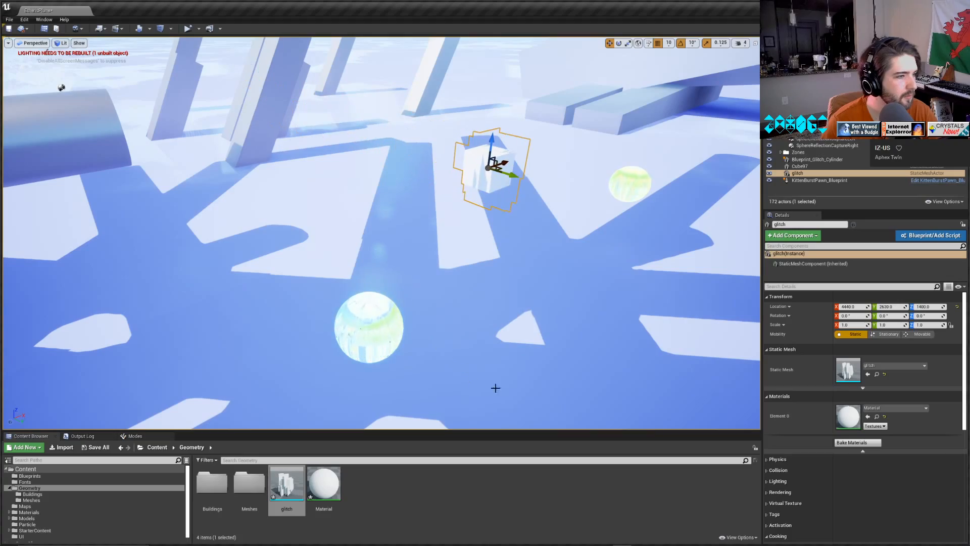
# Assign the Glitchy2 material to the placed glitch mesh.
pyautogui.press('w')
pyautogui.press('a')
pyautogui.moveTo(353, 232); pyautogui.dragTo(106, 235, button='right')
pyautogui.press('a')
pyautogui.press('w')
pyautogui.press('s')
pyautogui.press('e')
pyautogui.press('a')
pyautogui.press('w')
pyautogui.press('w')
pyautogui.press('w')
pyautogui.press('d')
pyautogui.moveTo(502, 327); pyautogui.dragTo(504, 330, button='right')
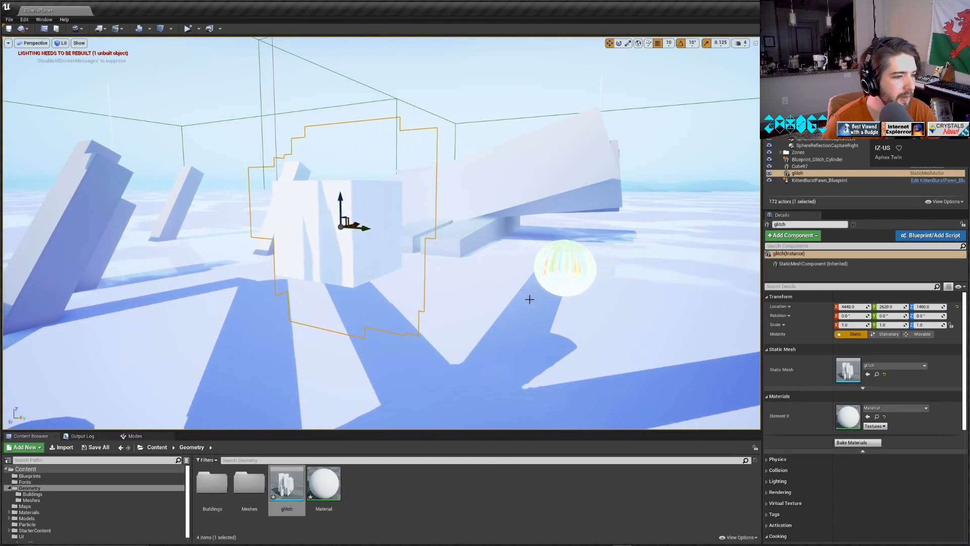
pyautogui.click(896, 408)
pyautogui.click(902, 336)
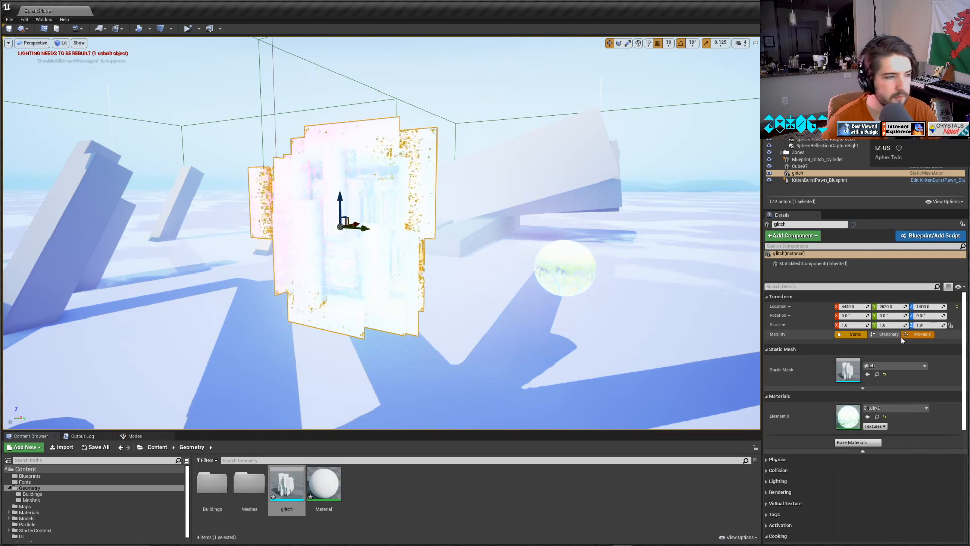
# Test-play the level in the selected viewport and stop the simulation.
pyautogui.click(463, 91)
pyautogui.moveTo(463, 91); pyautogui.dragTo(708, 183, button='right')
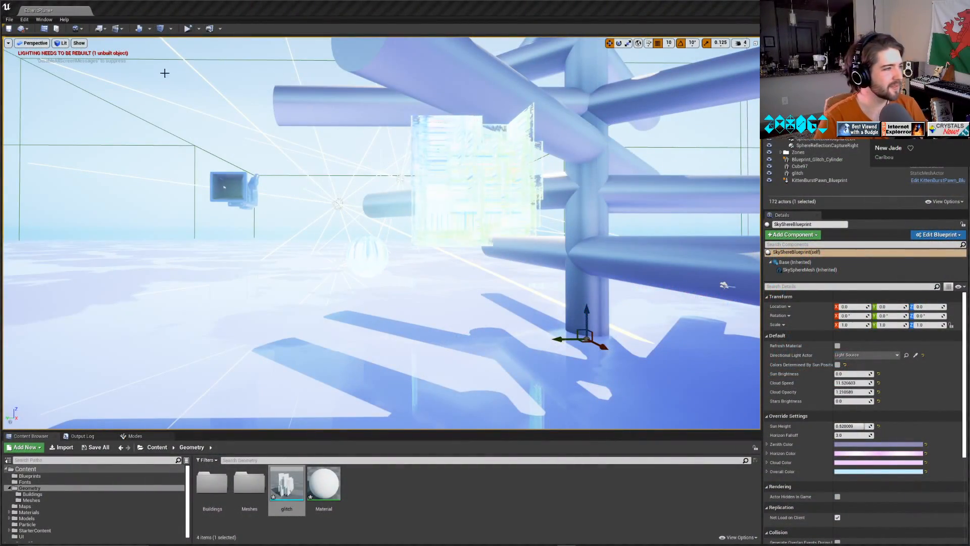
pyautogui.click(199, 29)
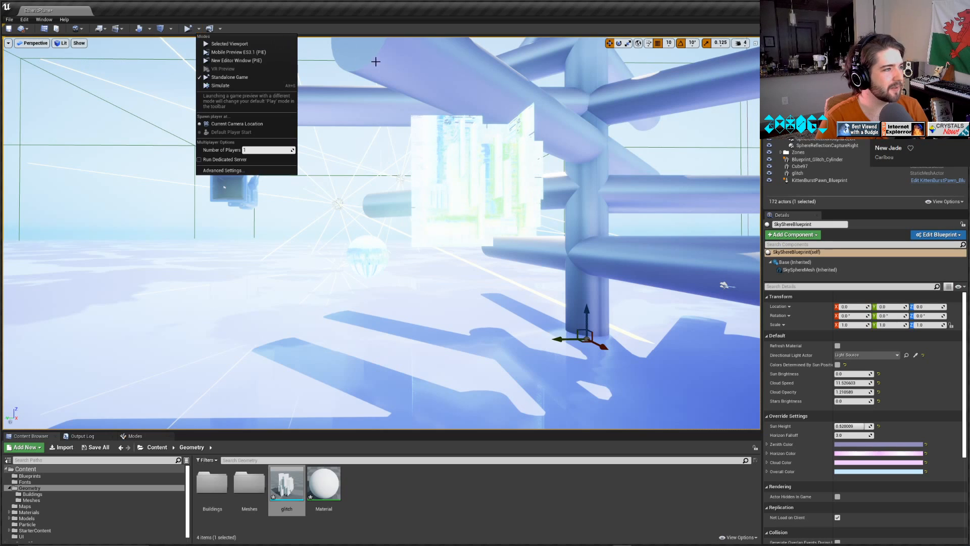
pyautogui.click(229, 44)
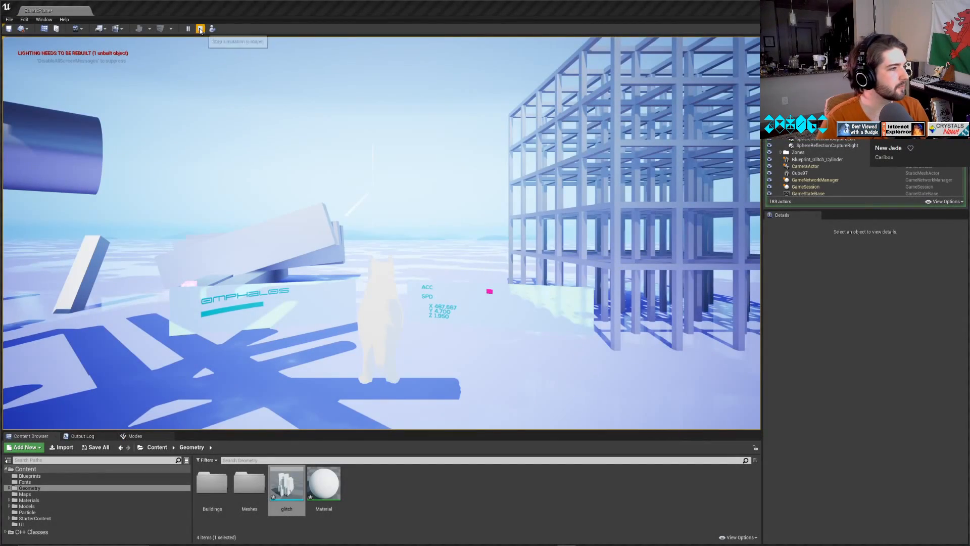
pyautogui.click(200, 29)
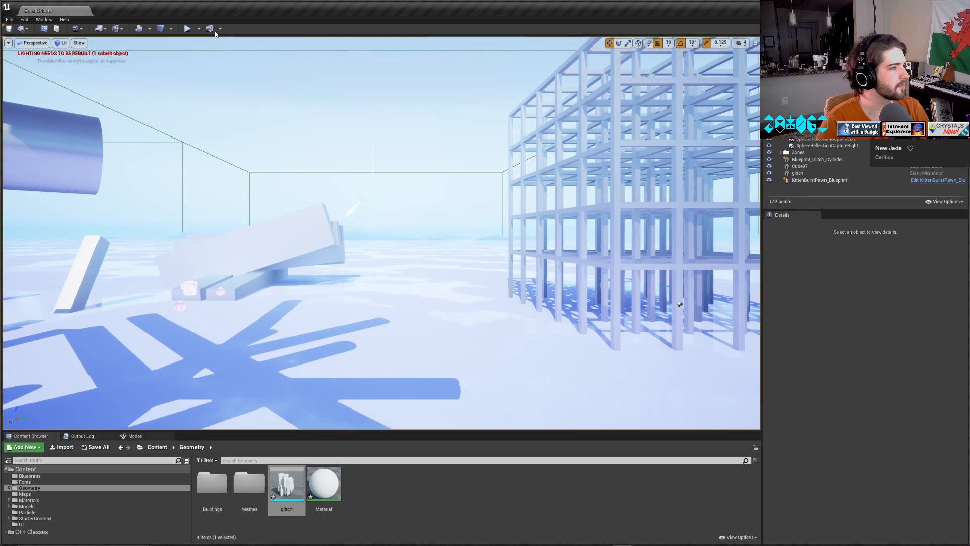
# Launch the level as a Standalone Game, saving the modified glitch mesh, Material and EthericPlane level.
pyautogui.click(199, 29)
pyautogui.click(249, 73)
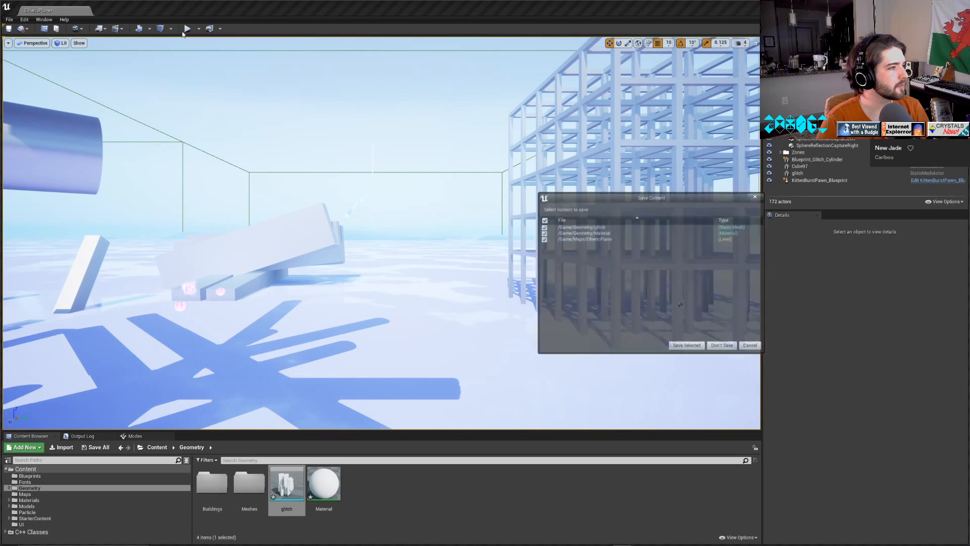
pyautogui.click(687, 346)
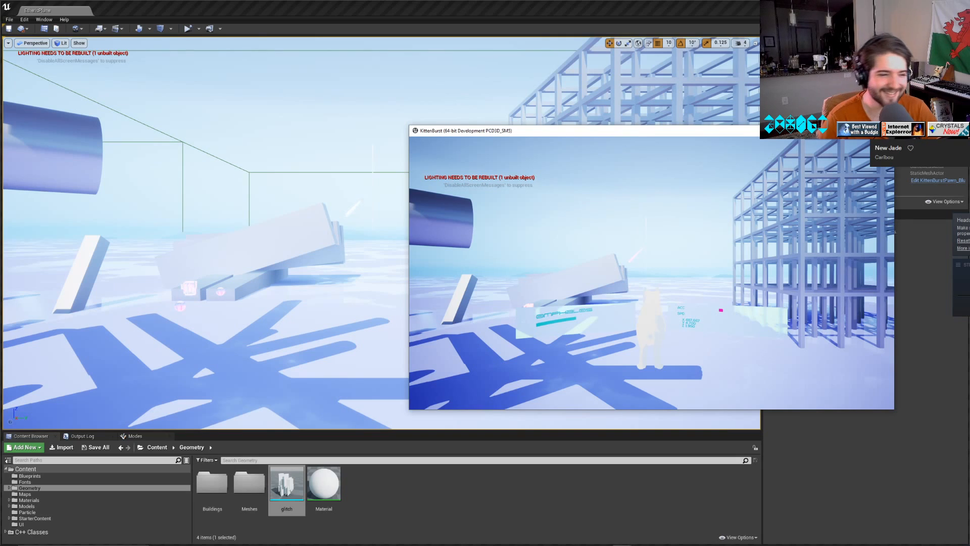
# Fly the cat character through the KittenBurst game to the glitch object and examine its look in play.
pyautogui.hotkey('alt', 'Tab')
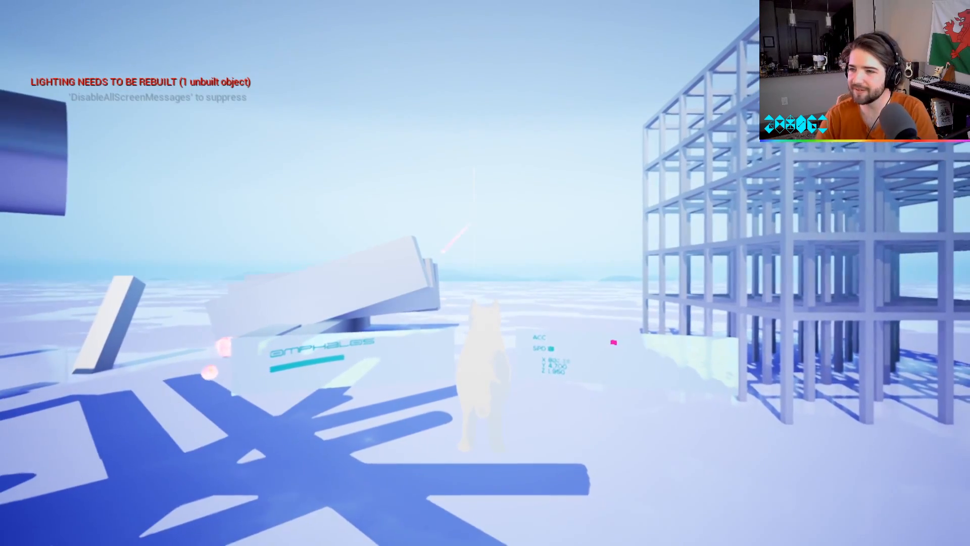
pyautogui.press('w')
pyautogui.press('d')
pyautogui.press('a')
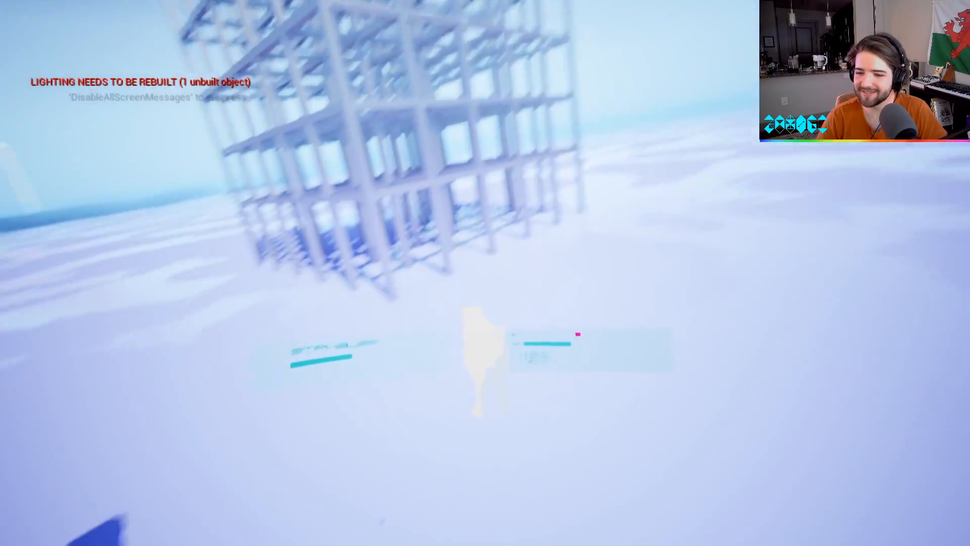
pyautogui.press('w')
pyautogui.press('a')
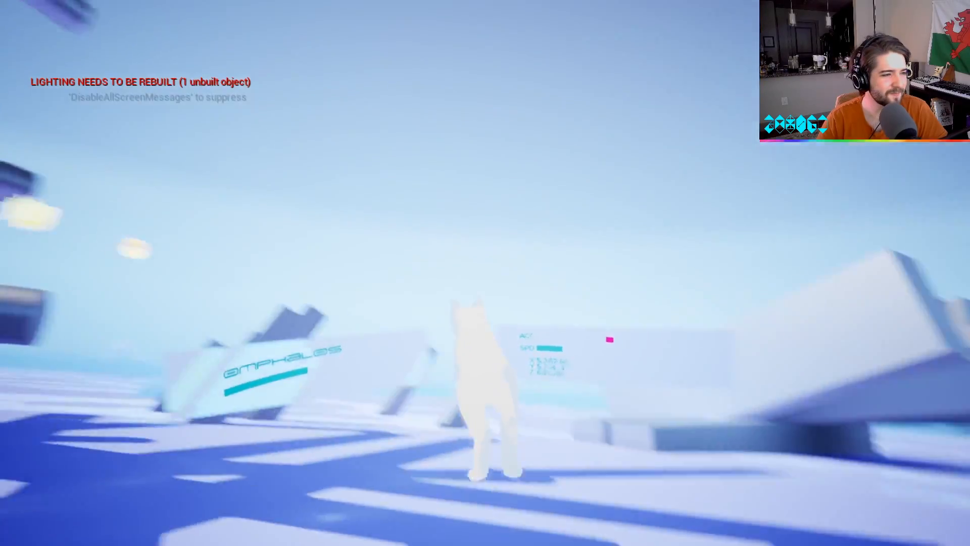
pyautogui.press('w')
pyautogui.press('w')
pyautogui.press('space')
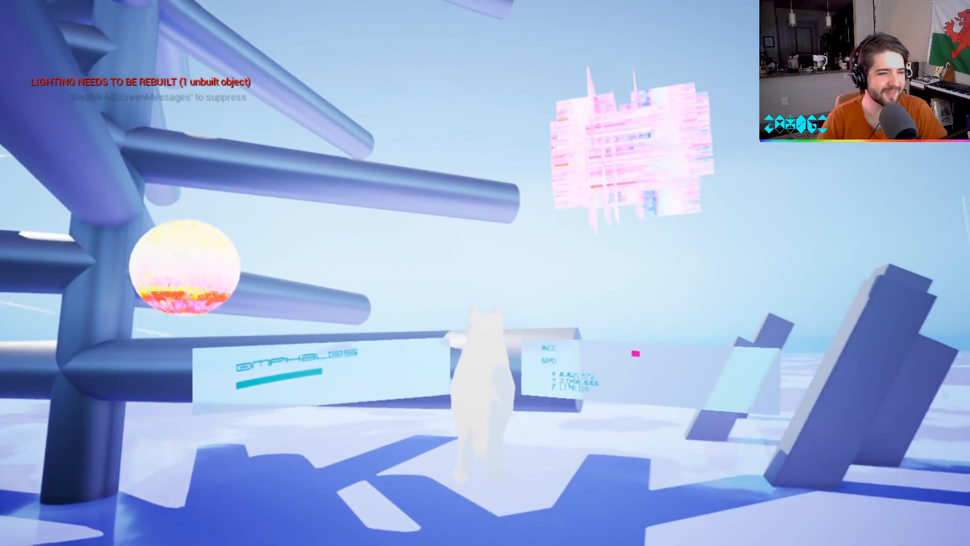
pyautogui.press('w')
pyautogui.press('space')
pyautogui.press('w')
pyautogui.press('space')
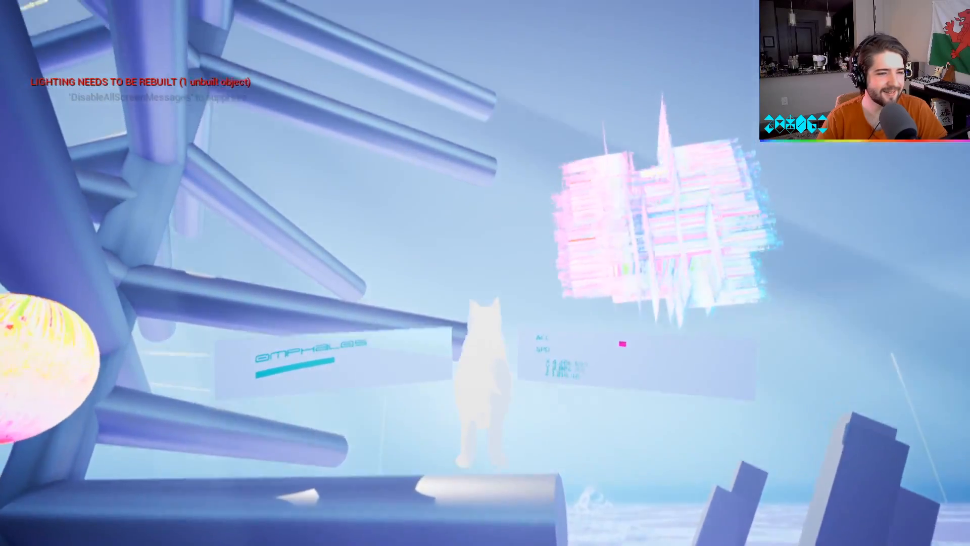
# Fly the cat character around the glitch sphere and the glitch mesh to examine their material up close.
pyautogui.press('w')
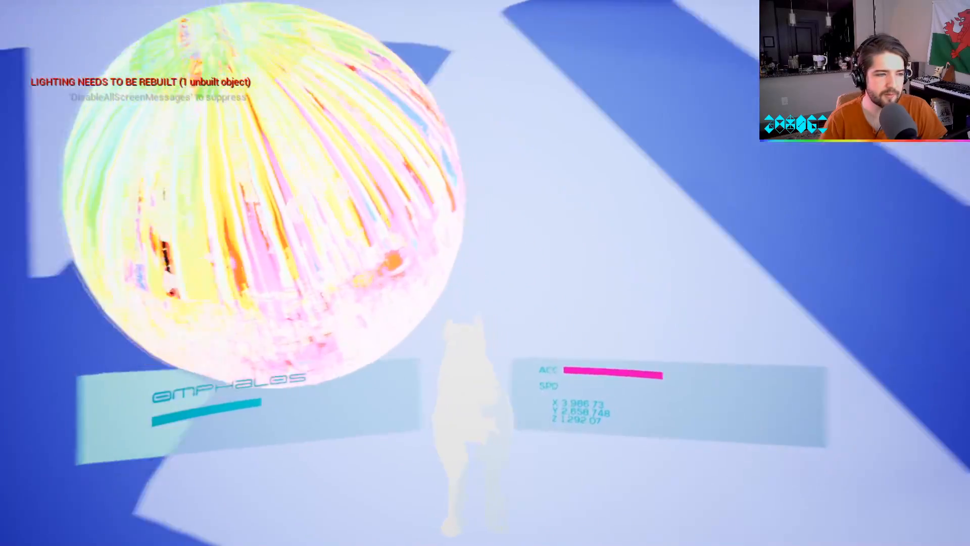
pyautogui.press('w')
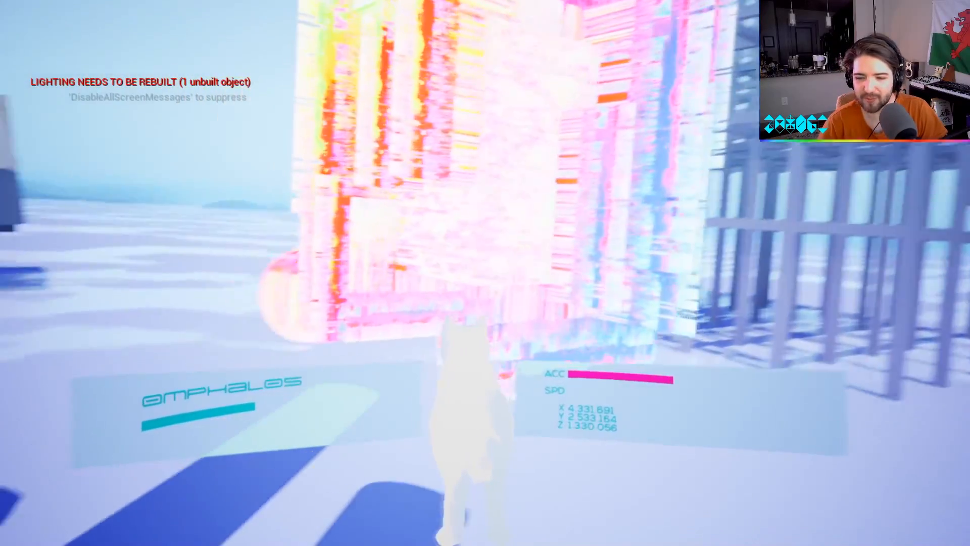
pyautogui.press('w')
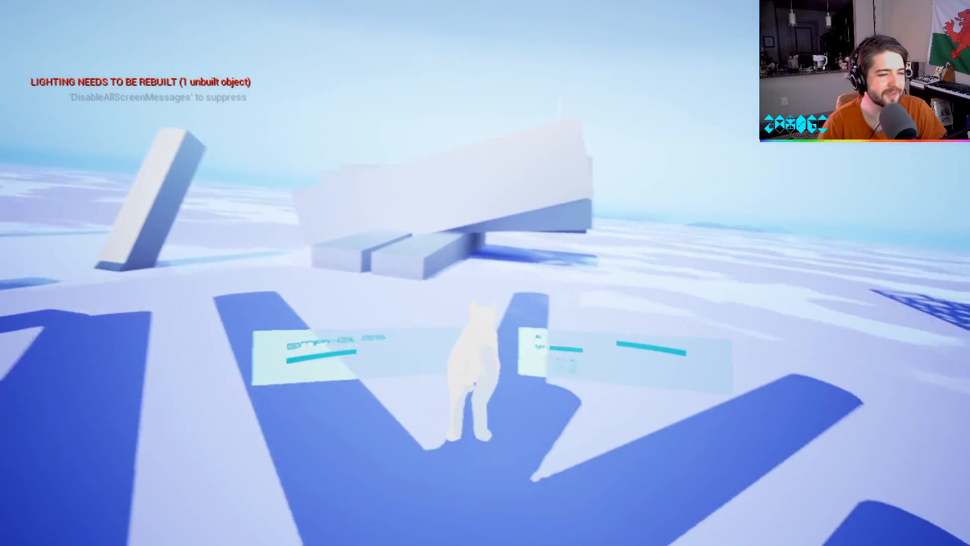
# Fly the cat past the stacked slabs and the lattice structure, out across the open plain.
pyautogui.press('w')
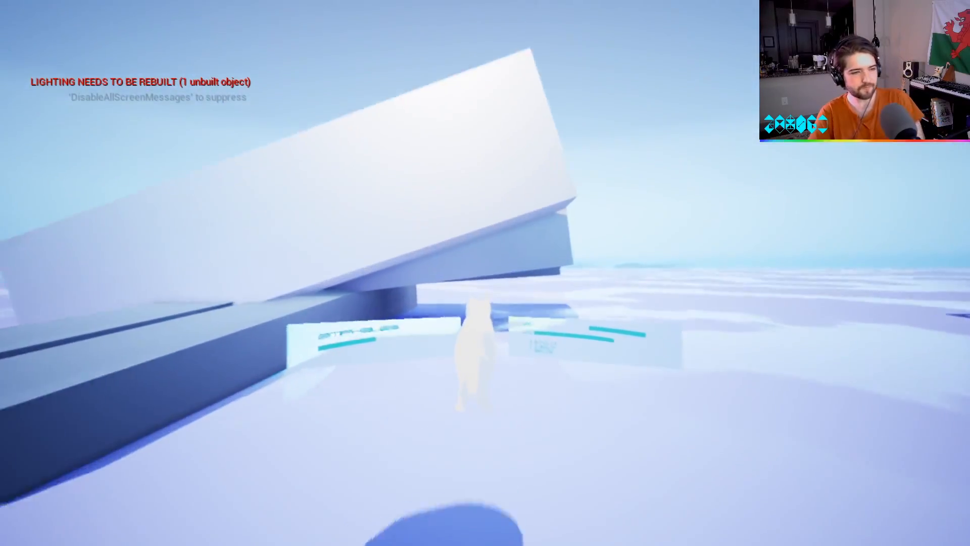
pyautogui.press('w')
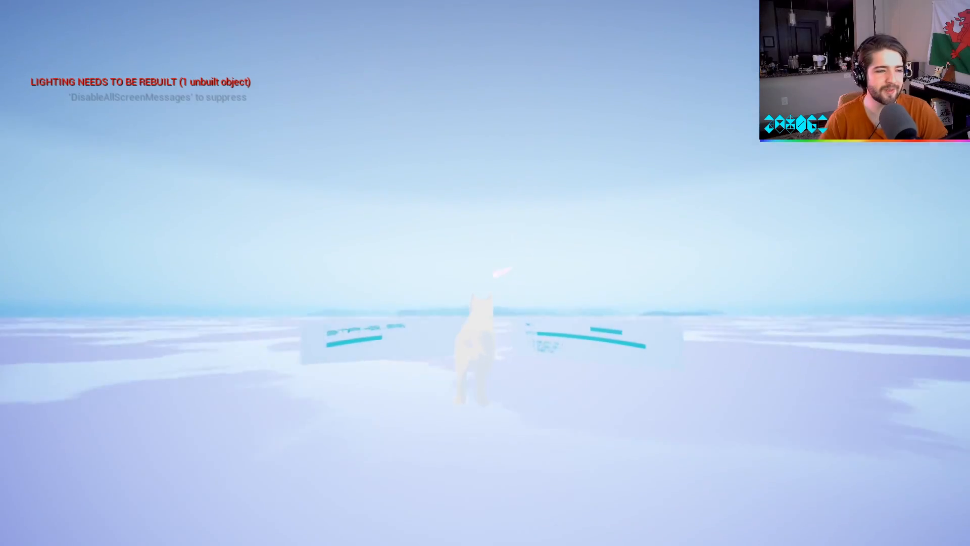
pyautogui.press('w')
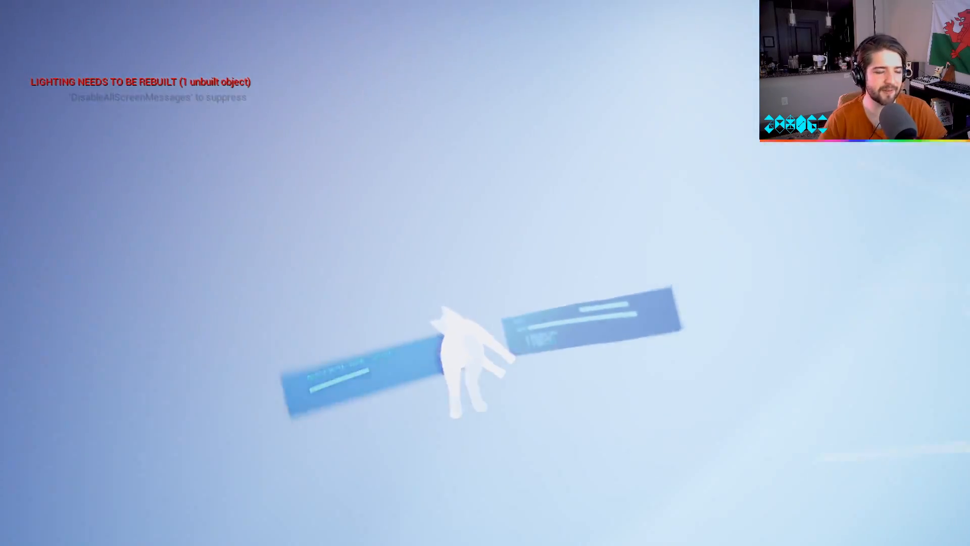
pyautogui.press('w')
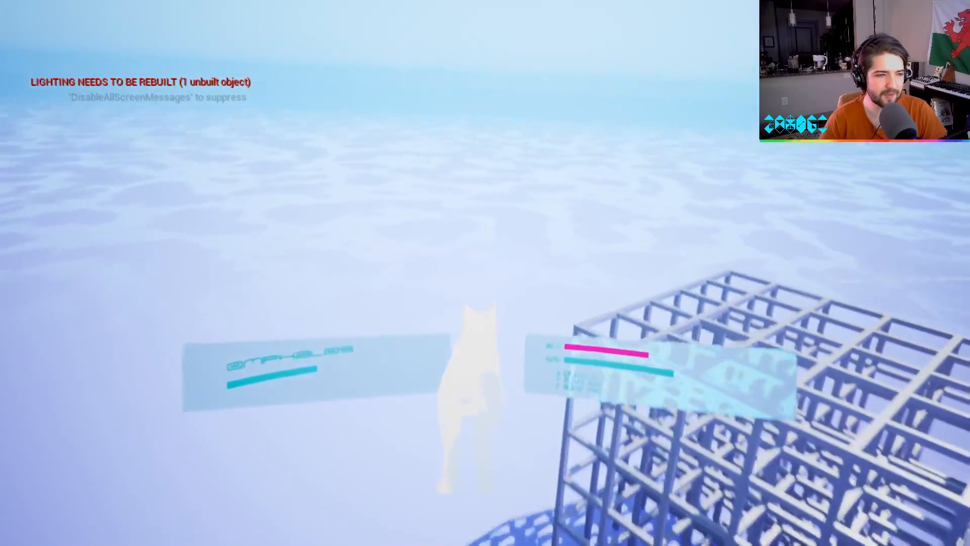
pyautogui.press('w')
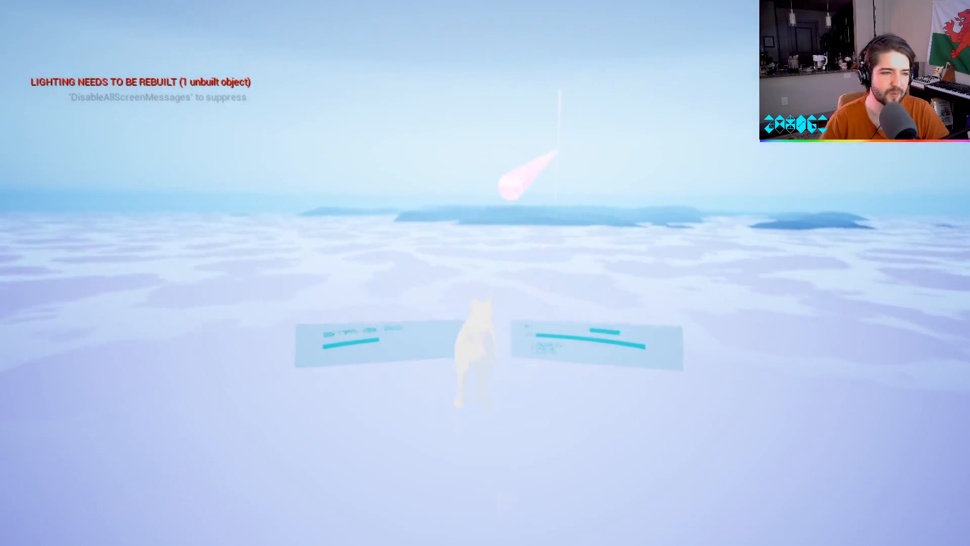
pyautogui.press('w')
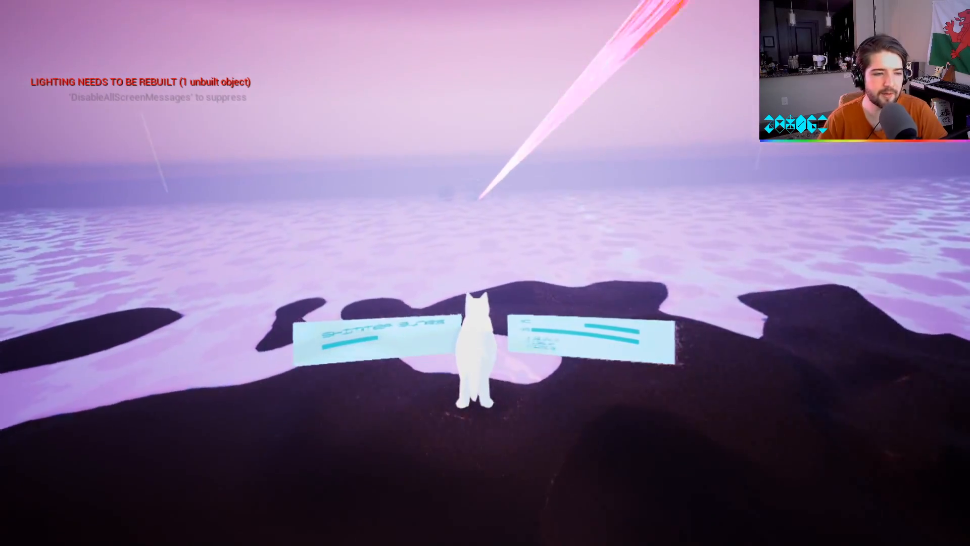
# Explore the dark Shimmer Dunes shore with the cat and view the distant glitch beam.
pyautogui.press('w')
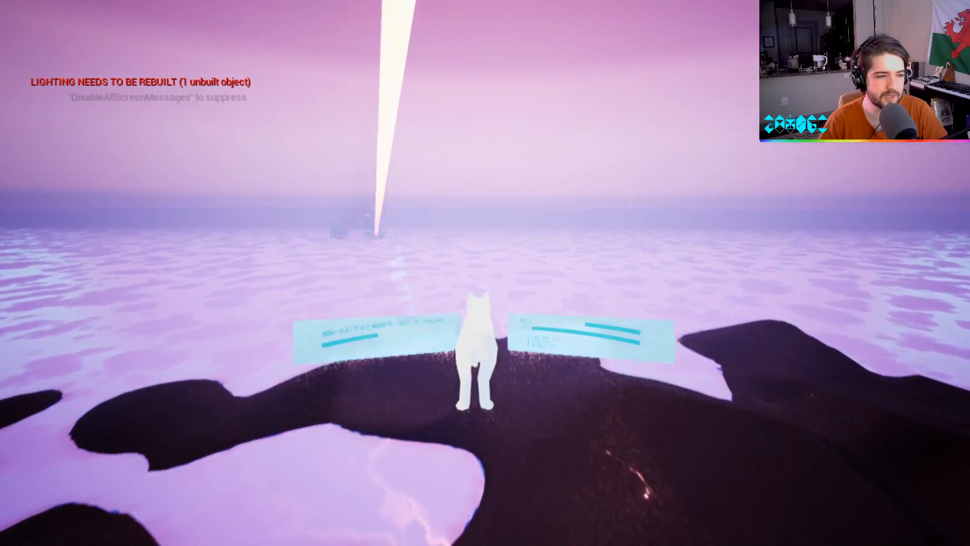
pyautogui.press('w')
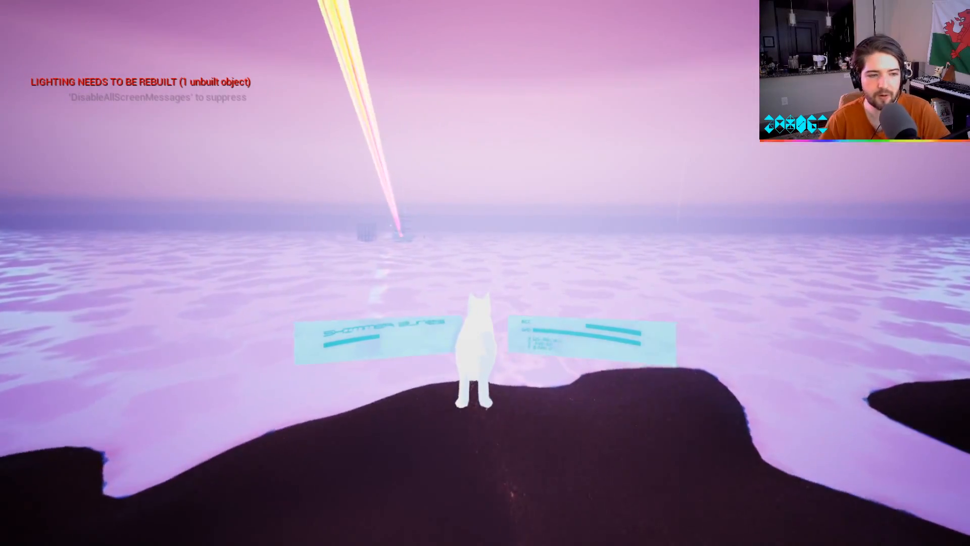
pyautogui.press('w')
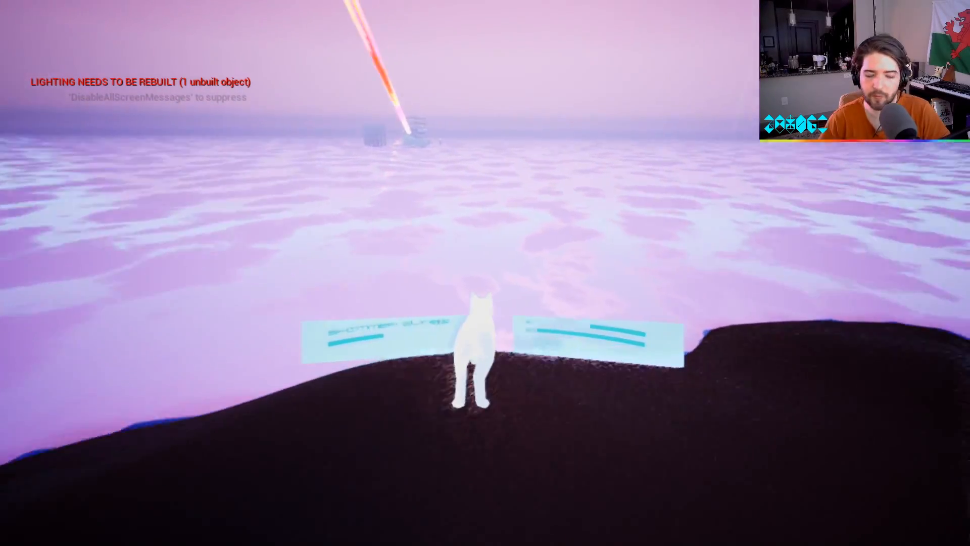
pyautogui.press('w')
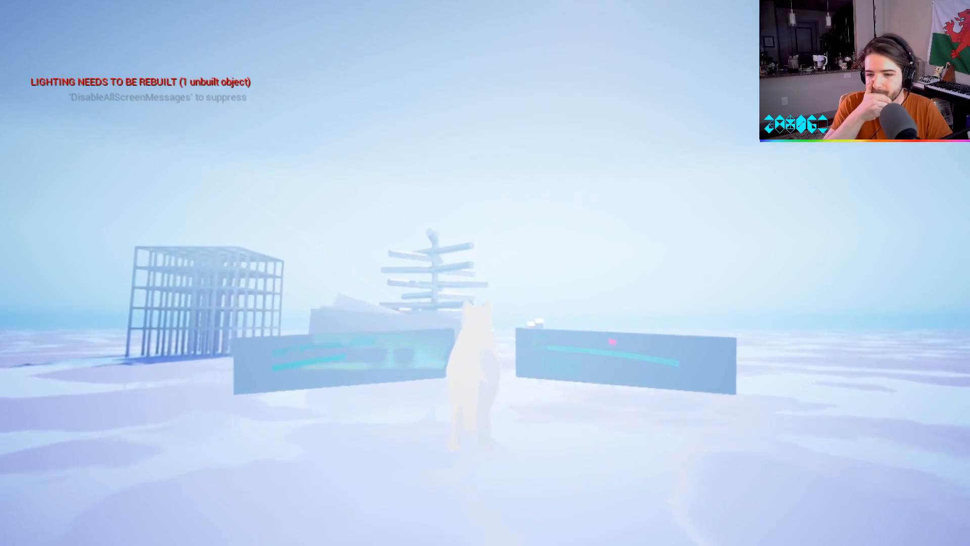
# Return to the Omphalos structures and fly past the slabs and branching cylinders toward the lattice.
pyautogui.press('w')
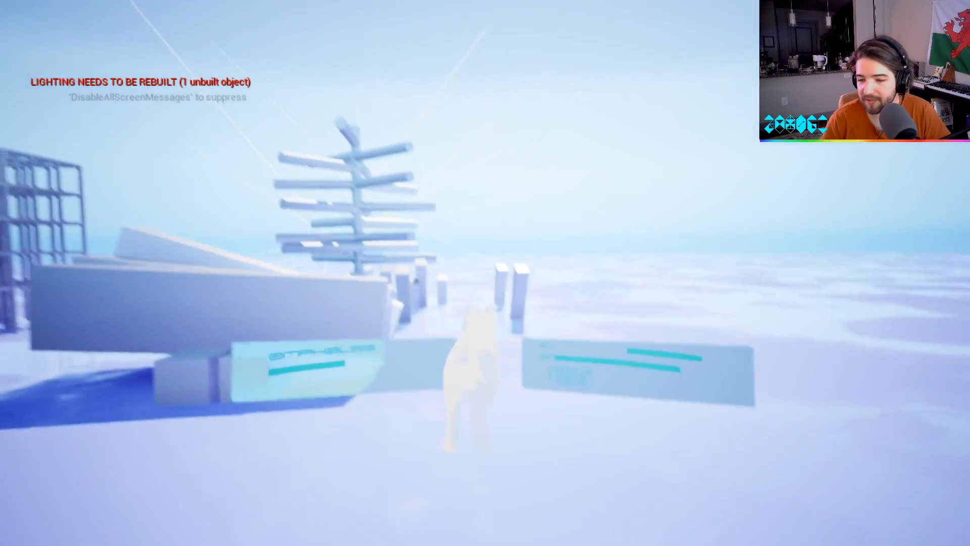
pyautogui.press('w')
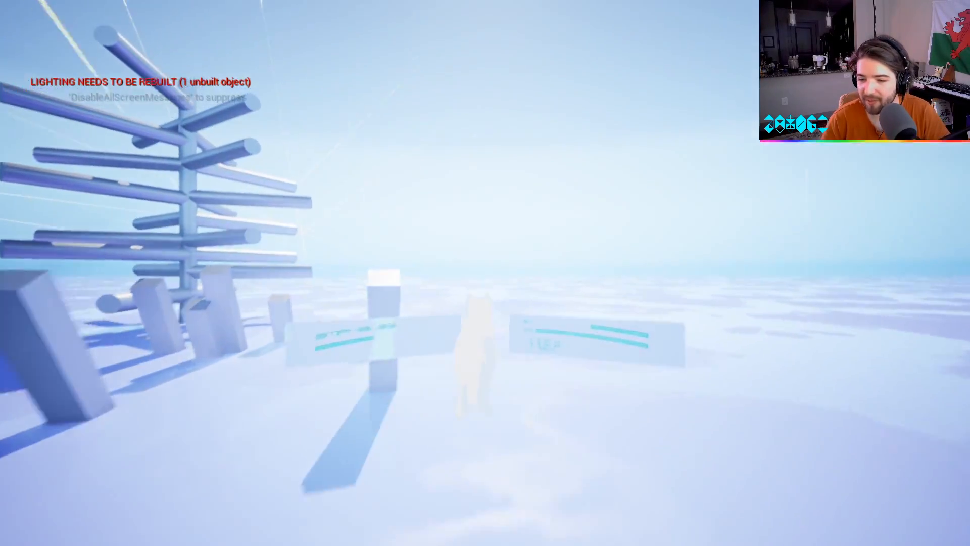
pyautogui.press('w')
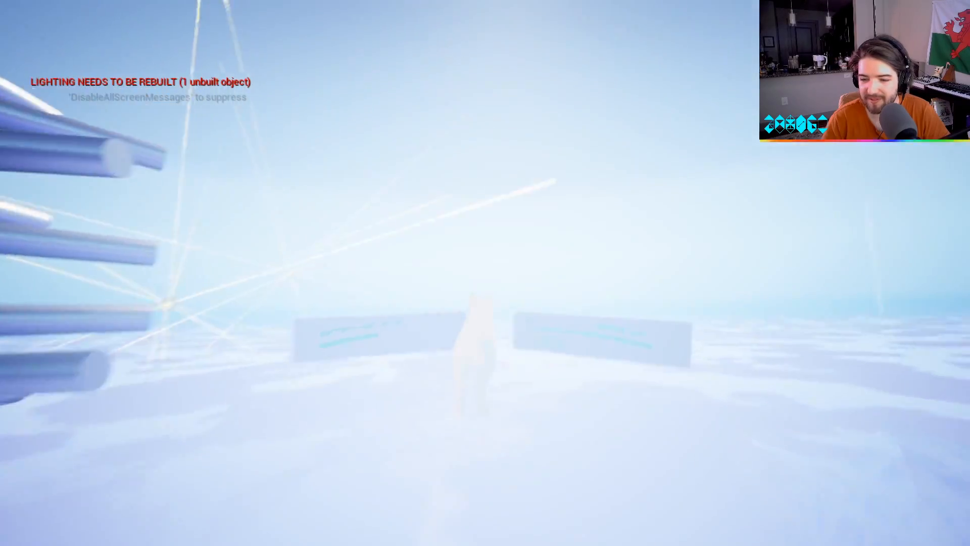
pyautogui.press('w')
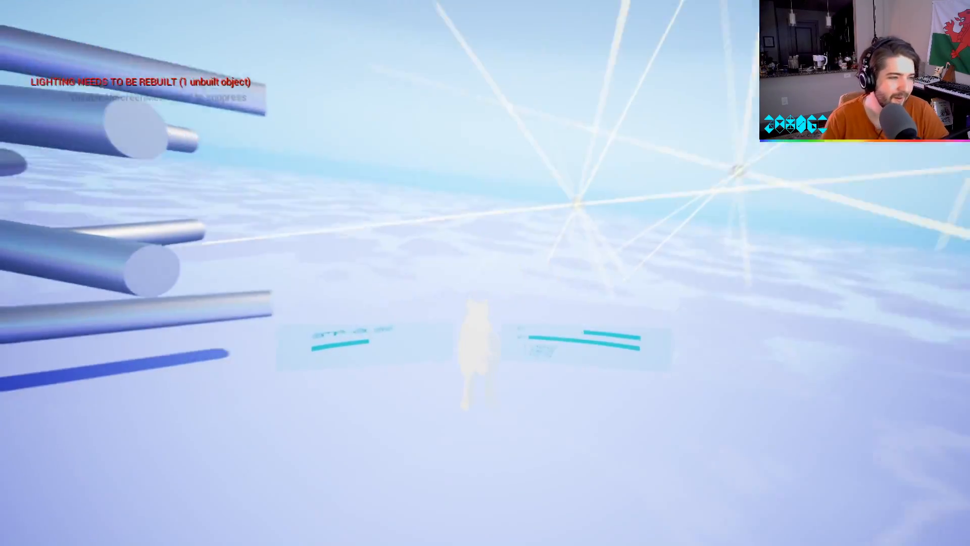
pyautogui.press('w')
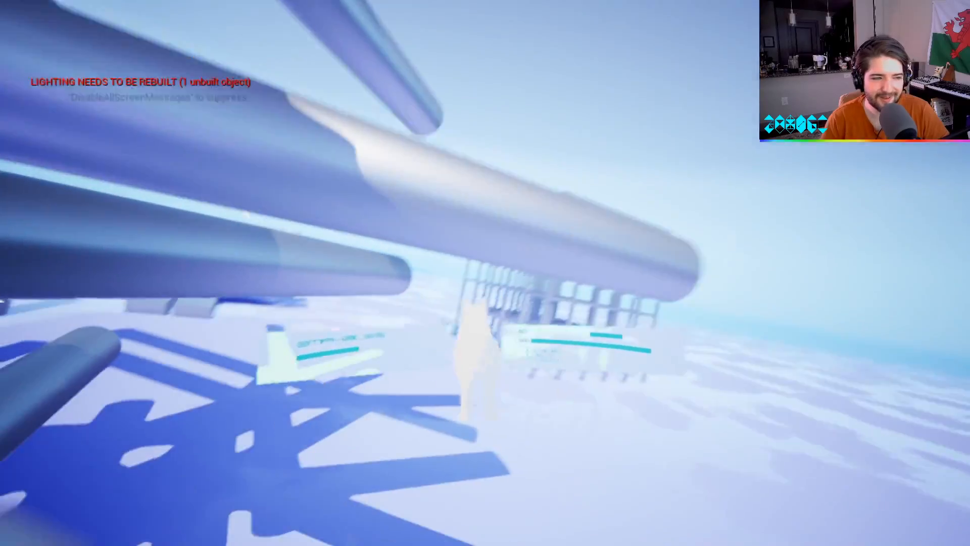
pyautogui.press('w')
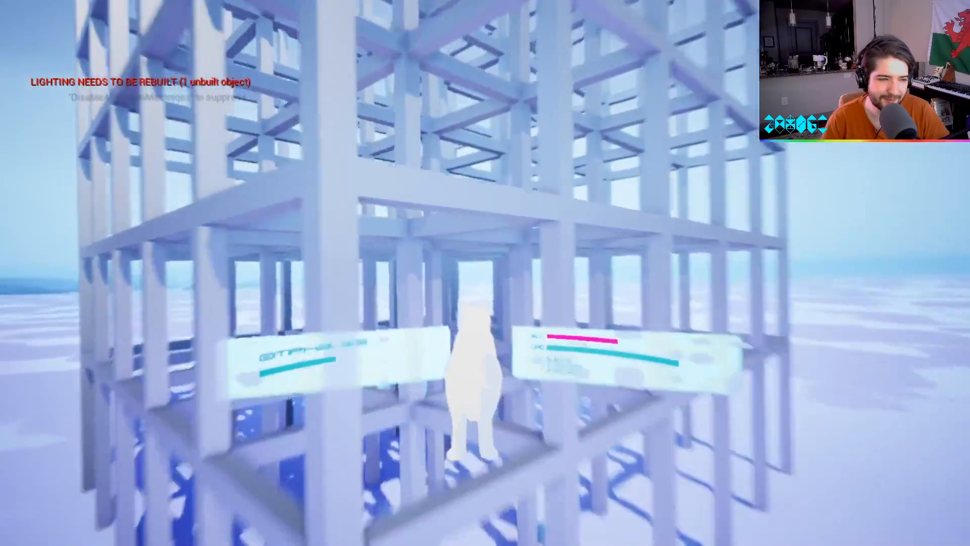
# Fly the cat through the inside of the lattice structure and out toward the branching cylinders.
pyautogui.press('w')
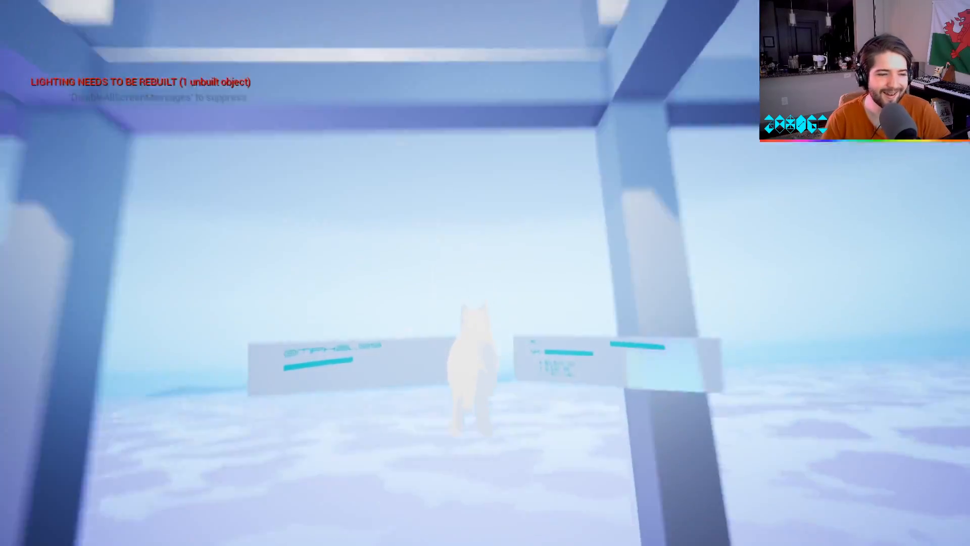
pyautogui.press('w')
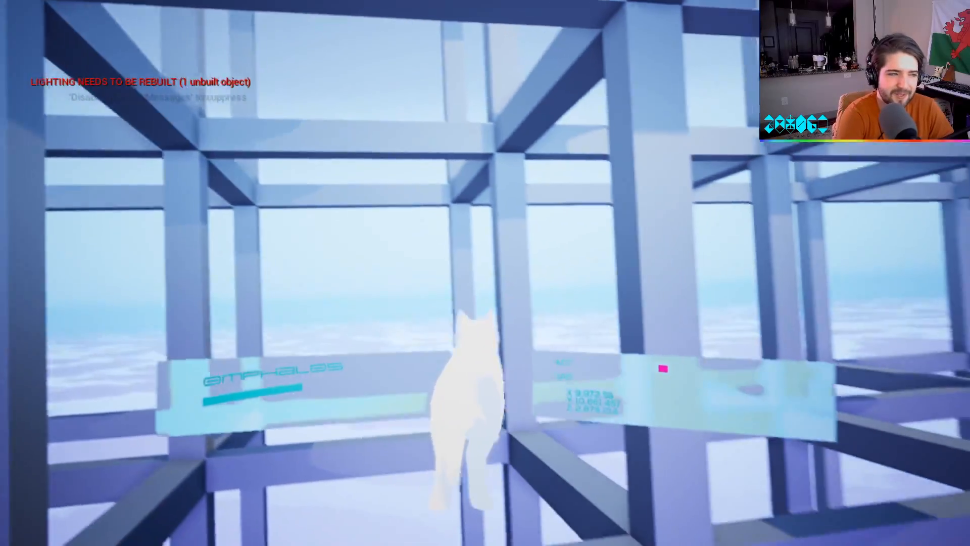
pyautogui.press('w')
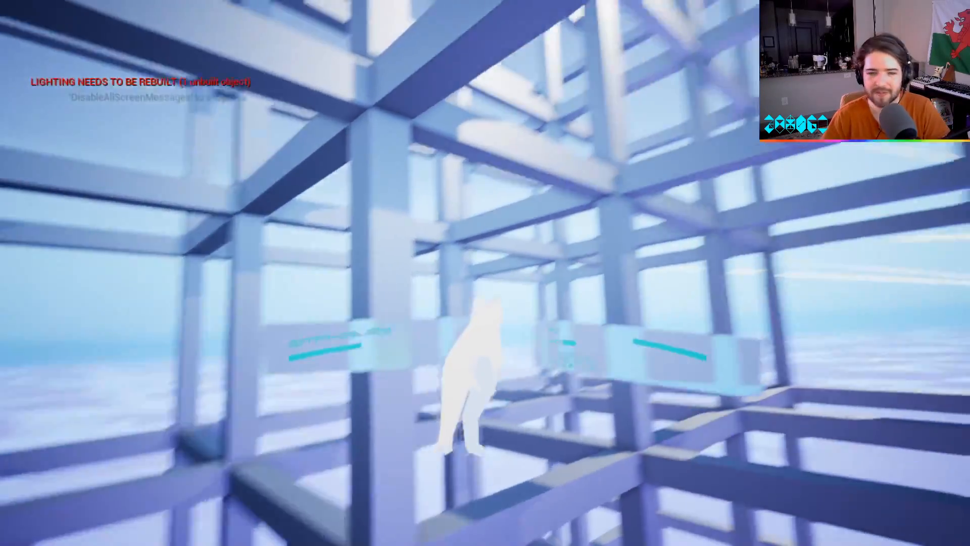
pyautogui.press('w')
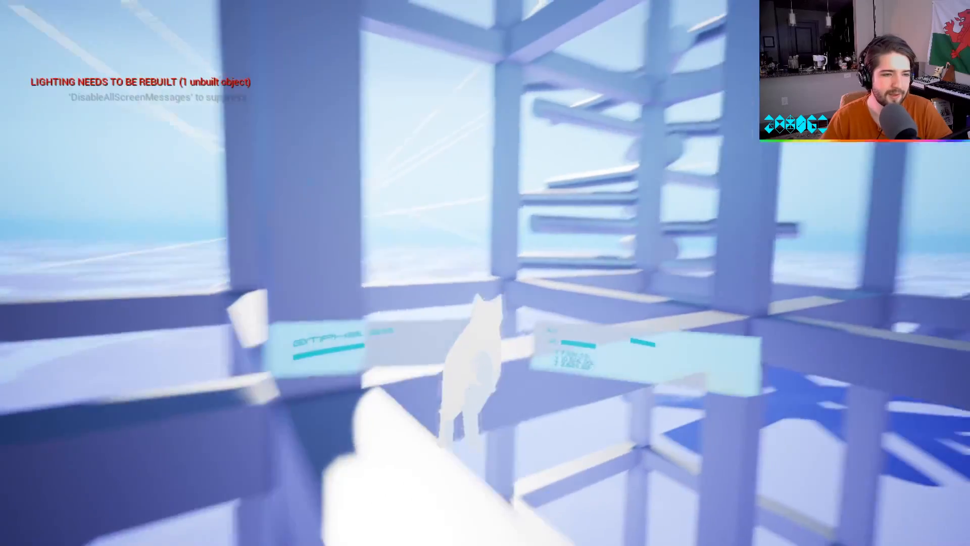
pyautogui.press('w')
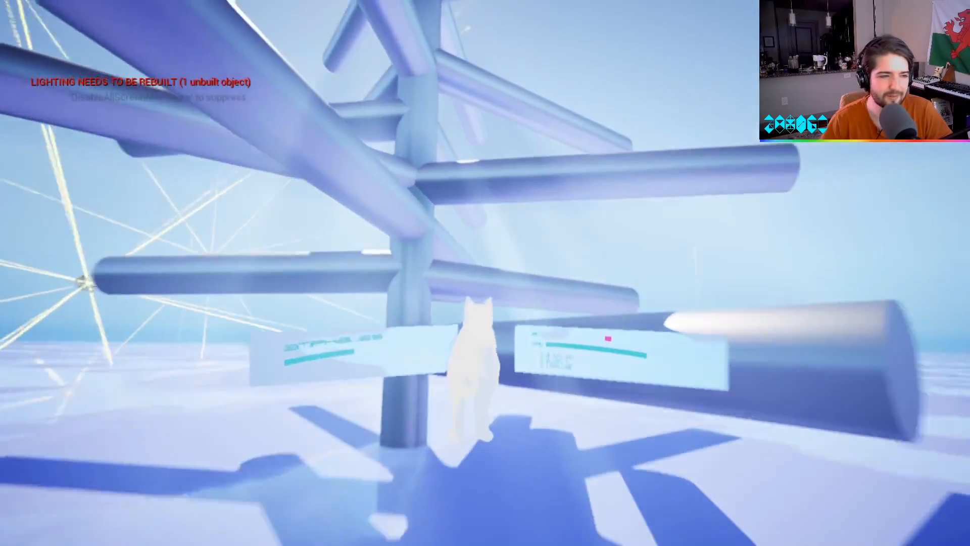
# Circle the cat around the branching cylinders, the tilted slab and the glitch sphere to test flight around them.
pyautogui.press('w')
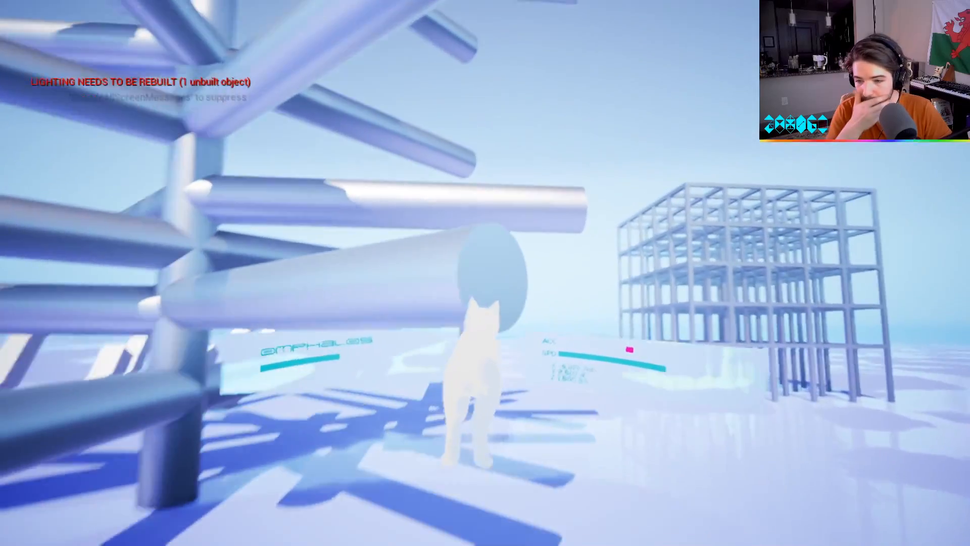
pyautogui.press('w')
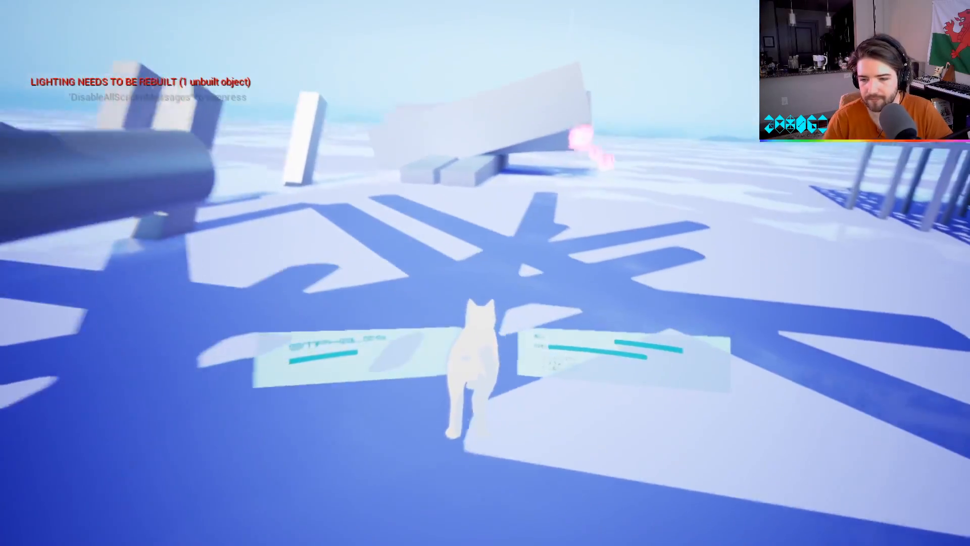
pyautogui.press('w')
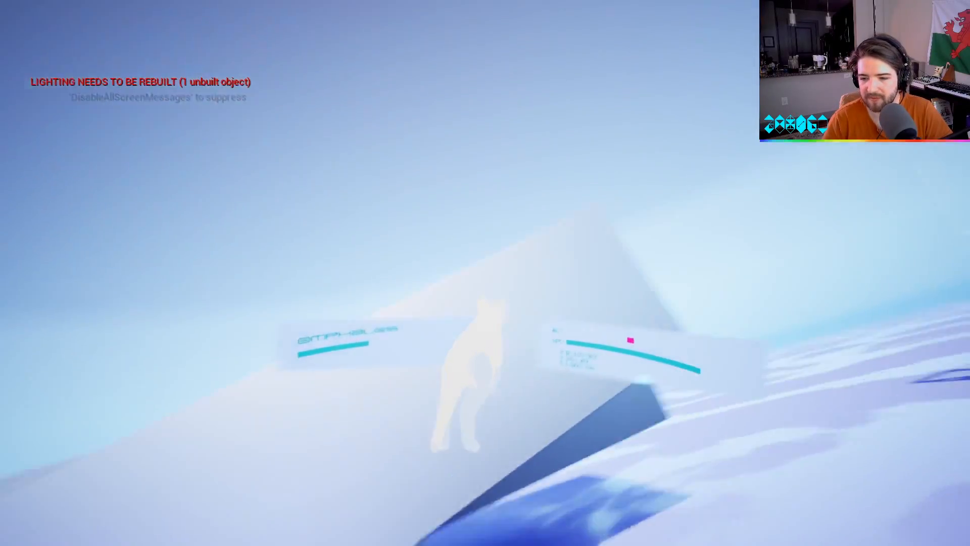
pyautogui.press('w')
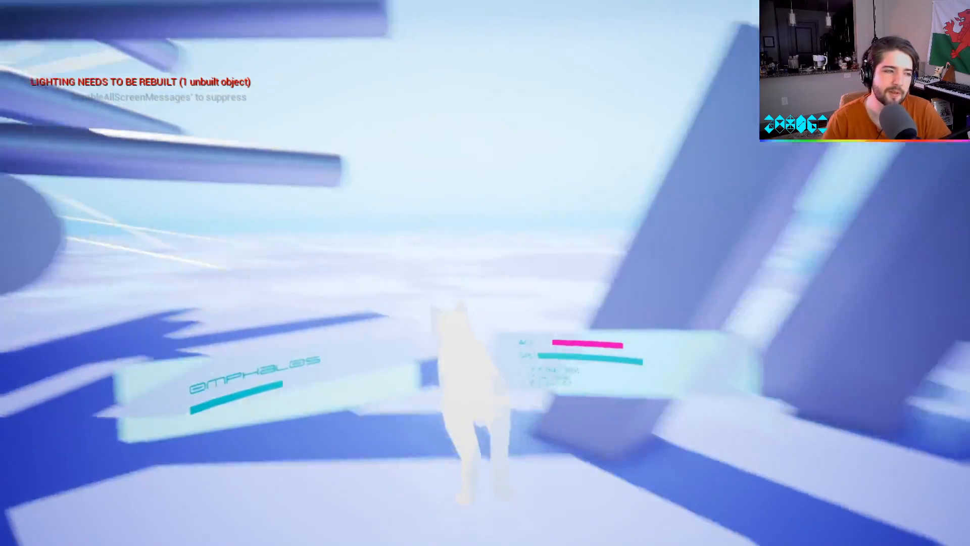
pyautogui.press('w')
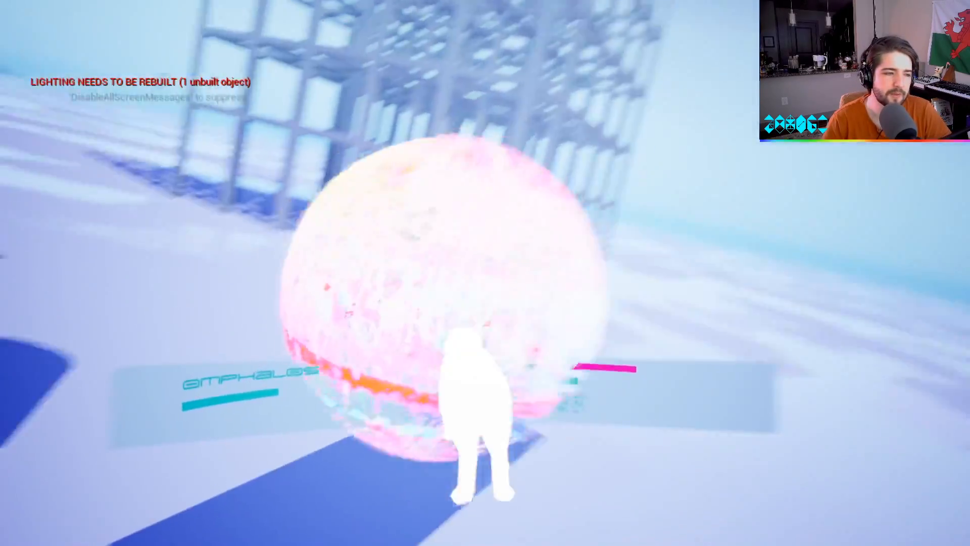
pyautogui.press('w')
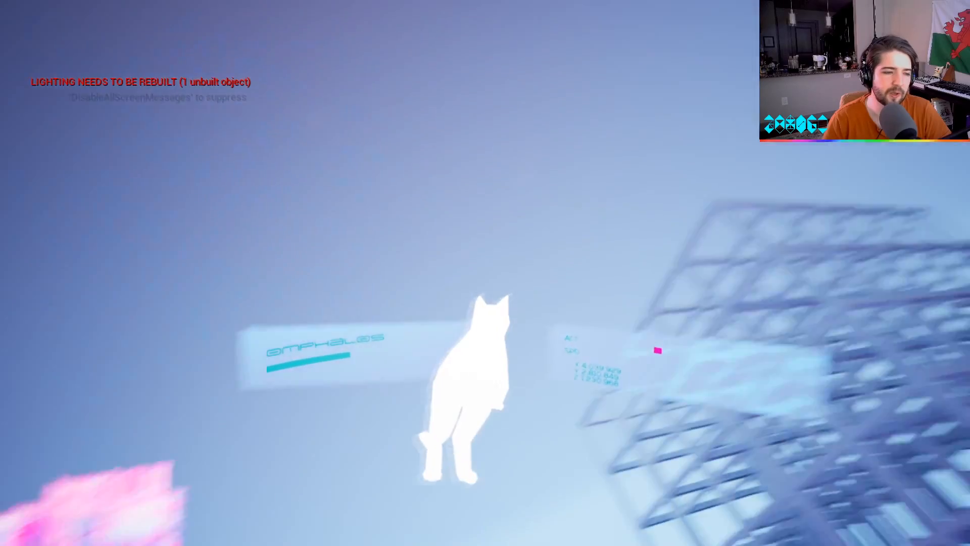
pyautogui.press('w')
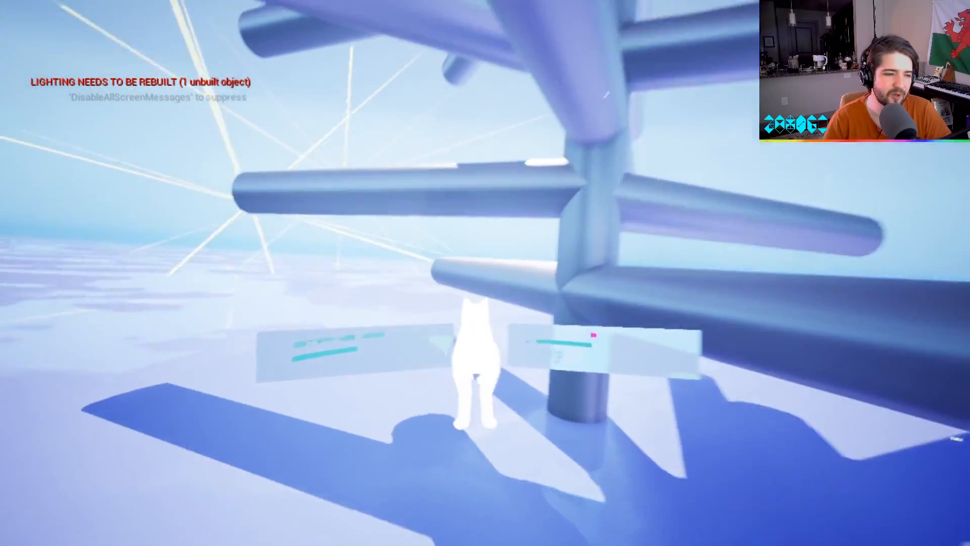
# Fly from the branching cylinders past the leaning pillars into the lattice structure, and pause the game.
pyautogui.press('w')
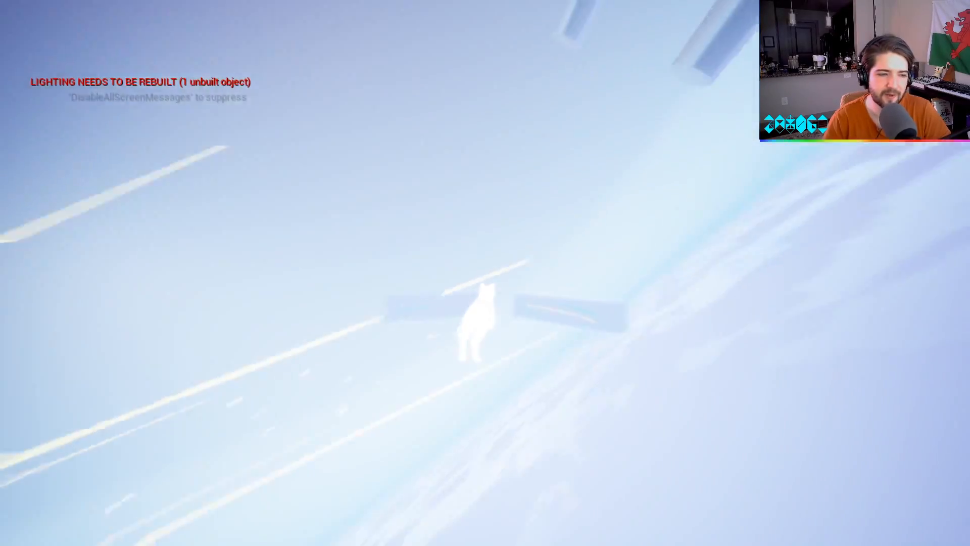
pyautogui.press('w')
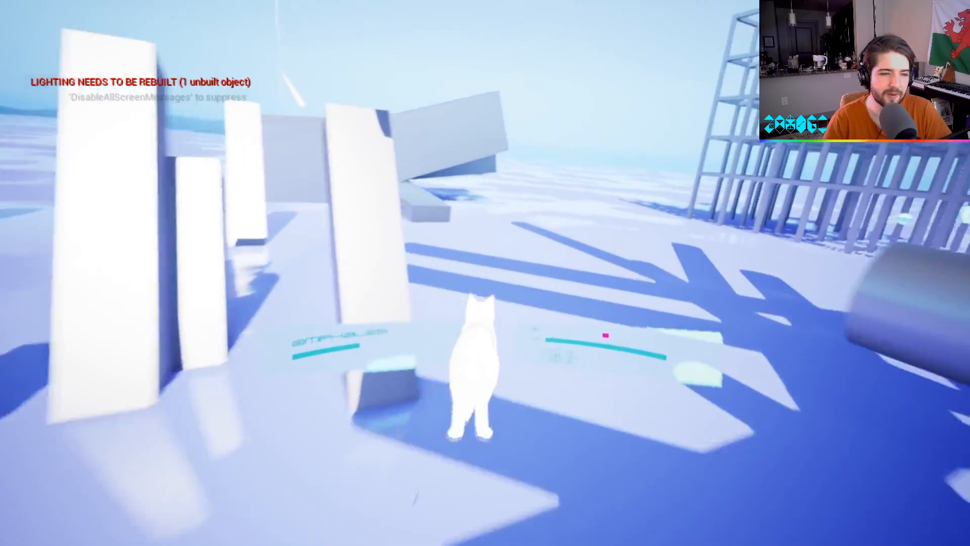
pyautogui.press('w')
pyautogui.press('space')
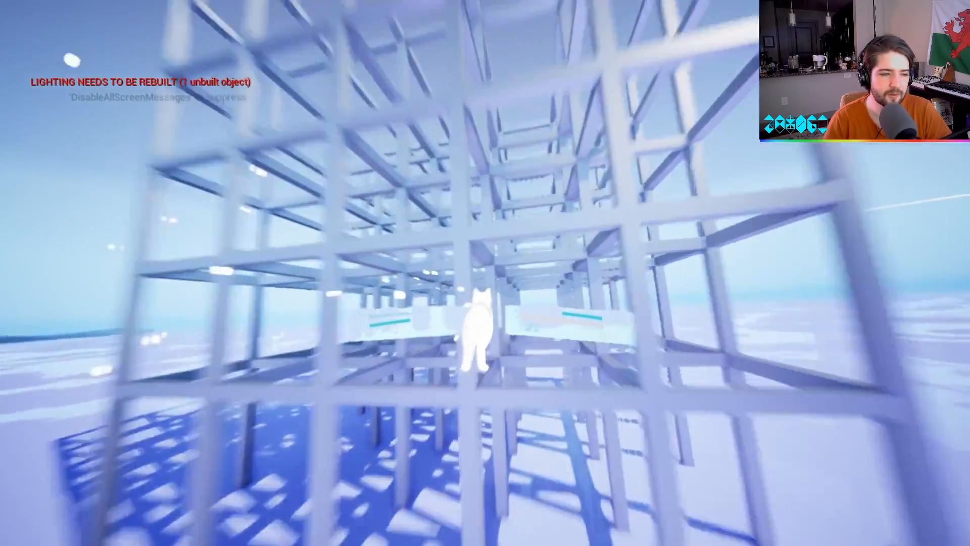
pyautogui.press('Escape')
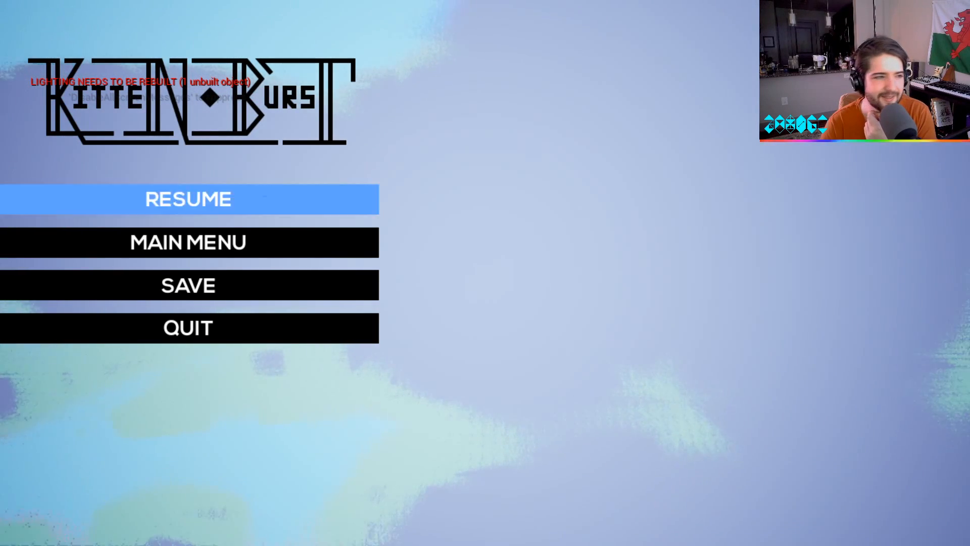
# Resume the game, fly the cat through the lattice and past the branching cylinders and tilted slabs, and pause again.
pyautogui.click(357, 194)
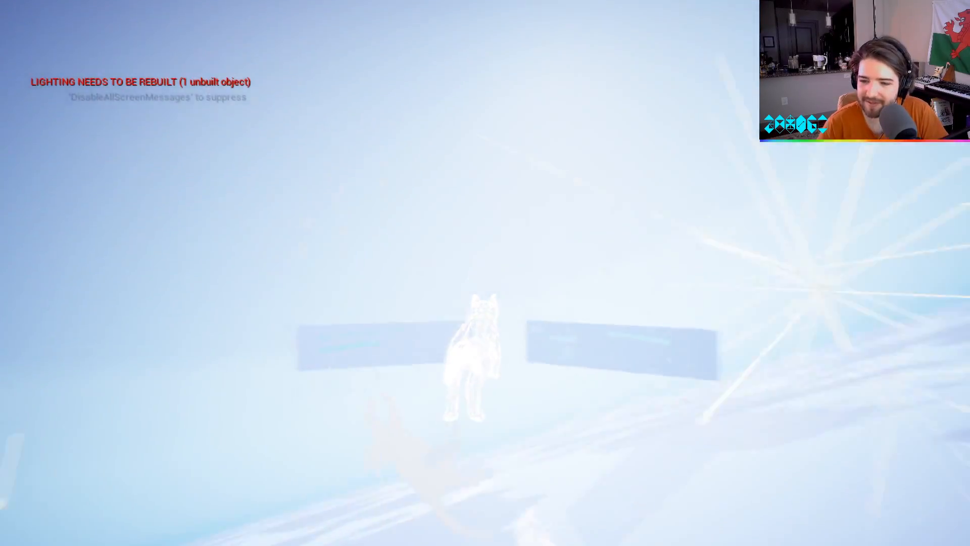
pyautogui.press('w')
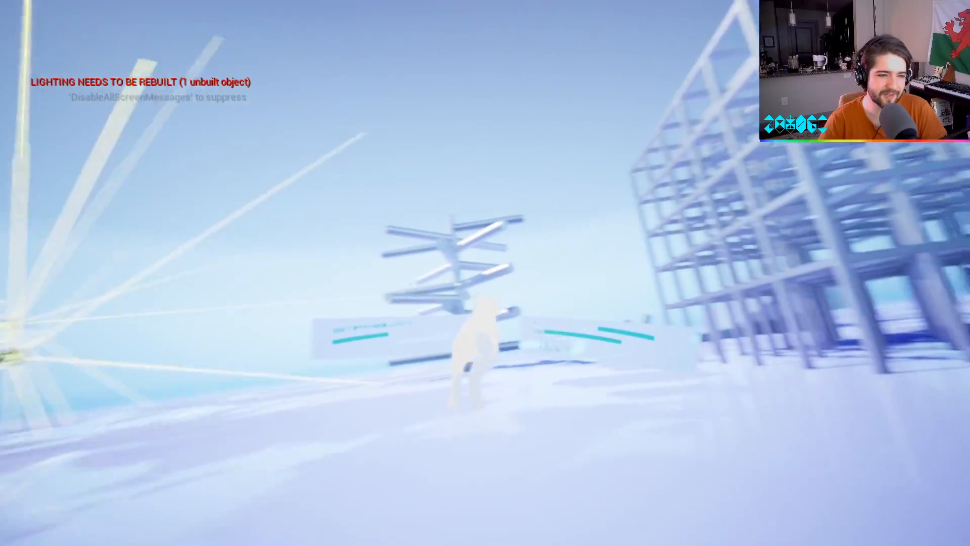
pyautogui.press('w')
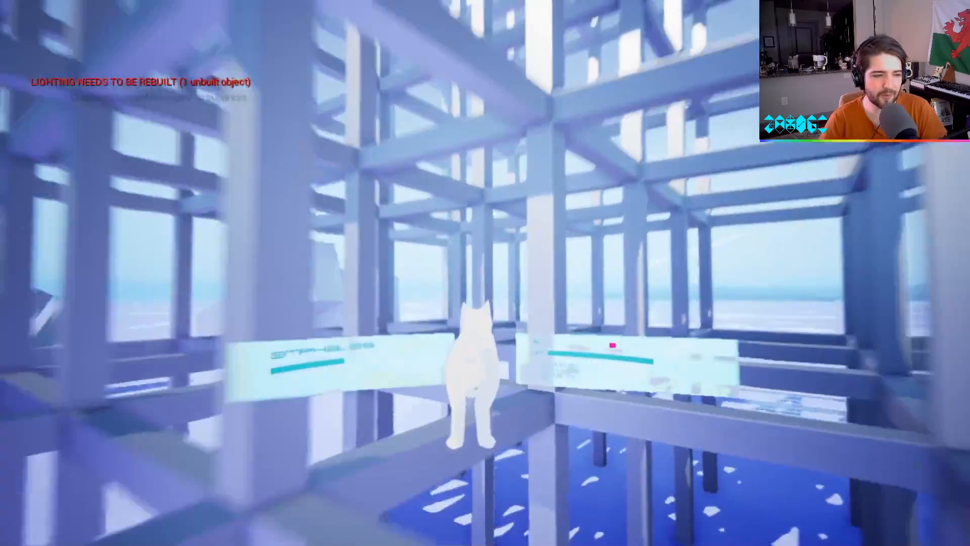
pyautogui.press('w')
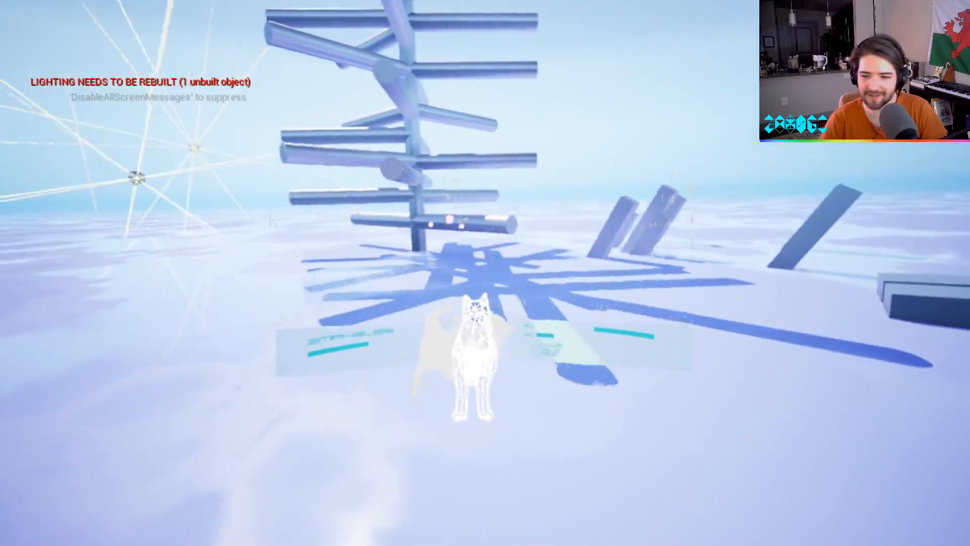
pyautogui.press('w')
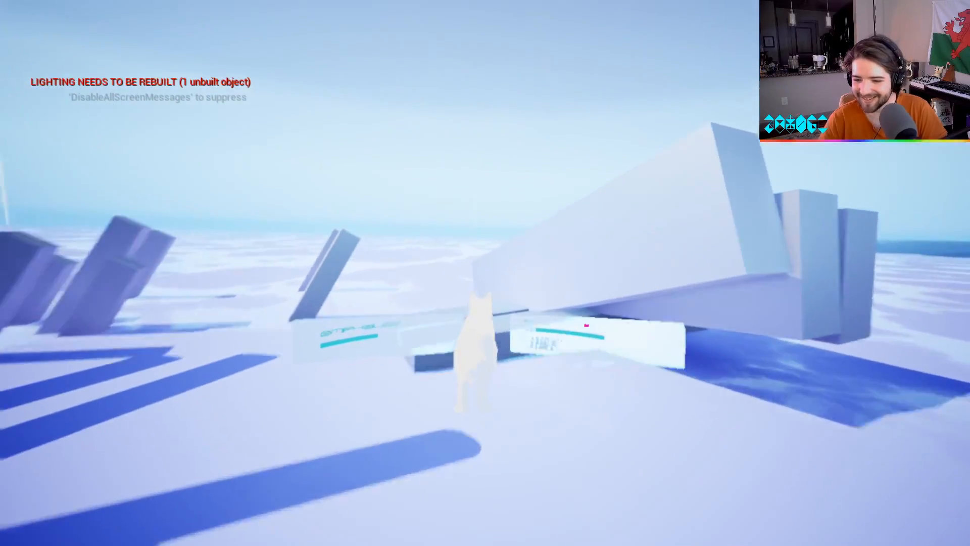
pyautogui.press('w')
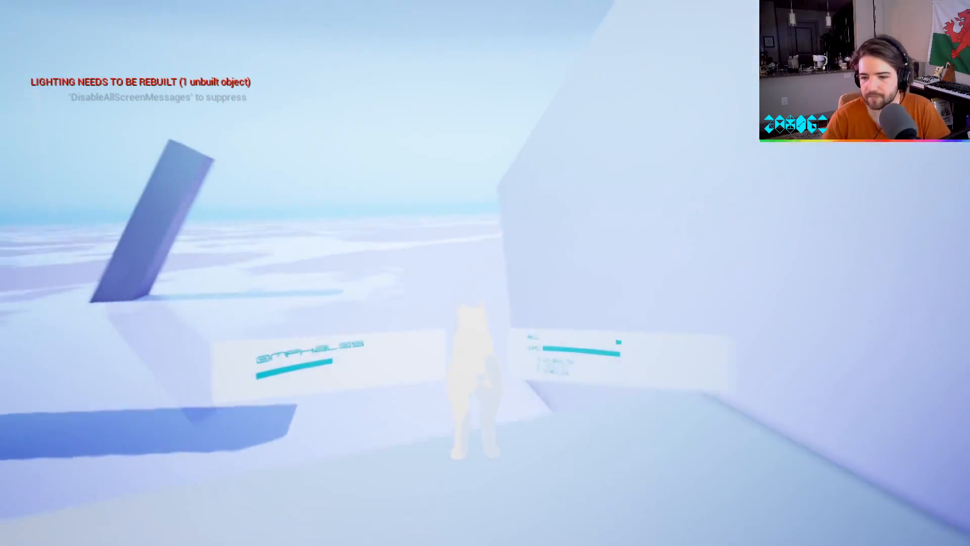
pyautogui.press('w')
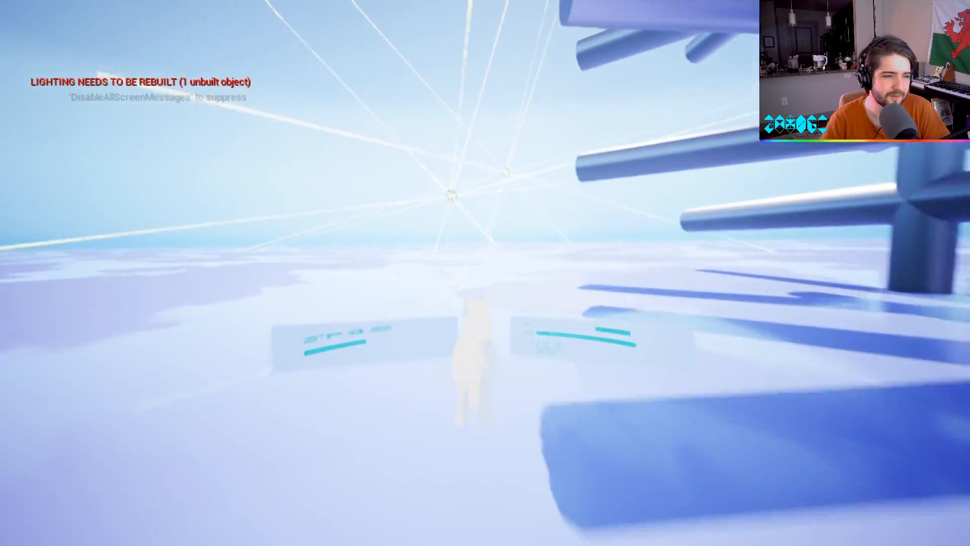
pyautogui.press('Escape')
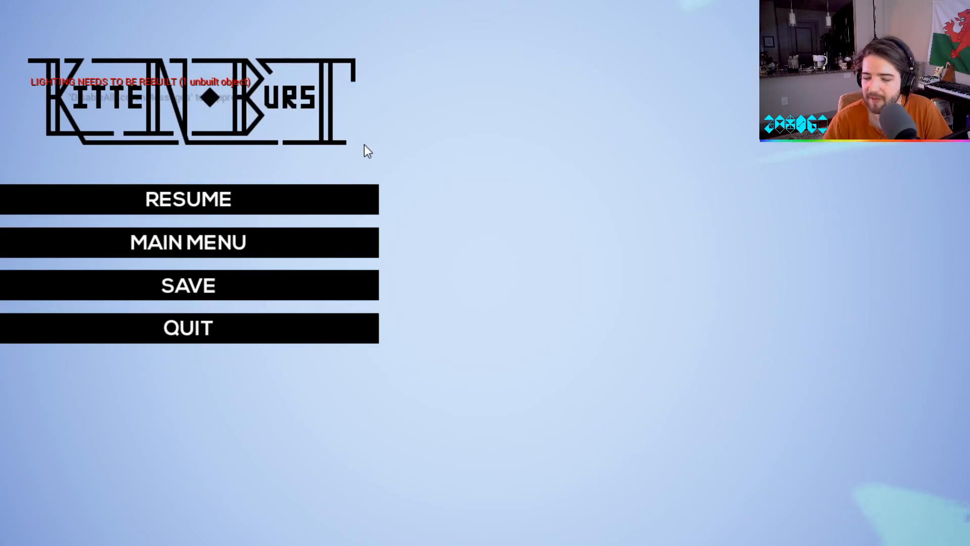
# Quit the KittenBurst play test and return to the Unreal editor.
pyautogui.press('Escape')
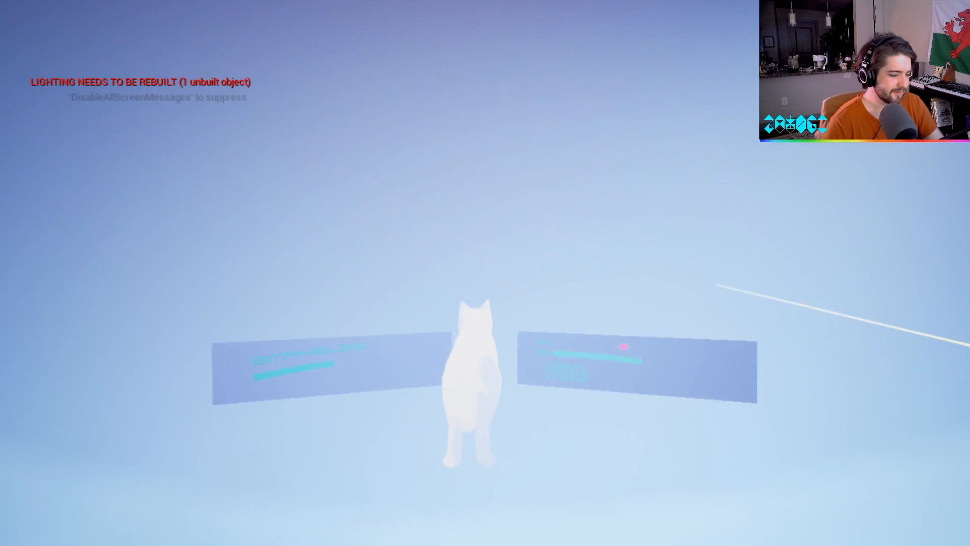
pyautogui.press('Escape')
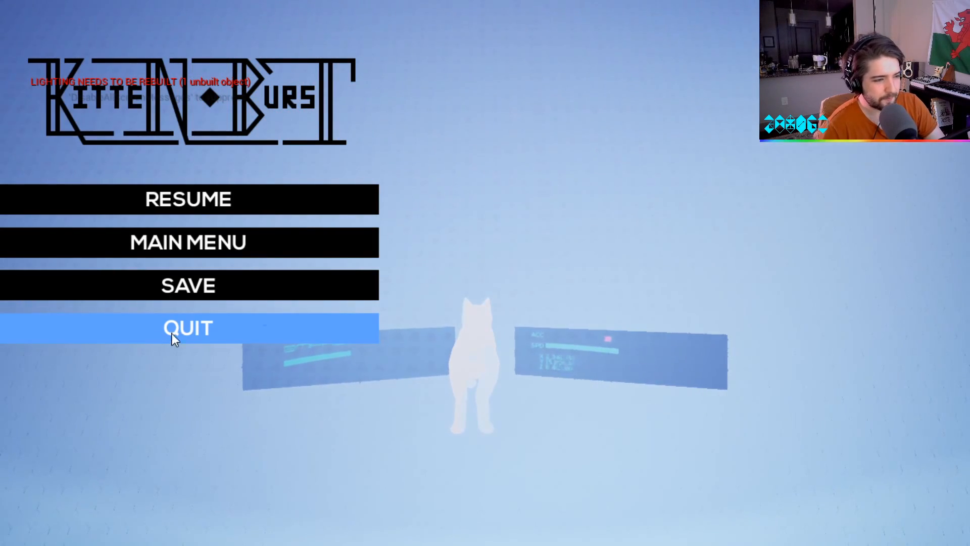
pyautogui.click(196, 328)
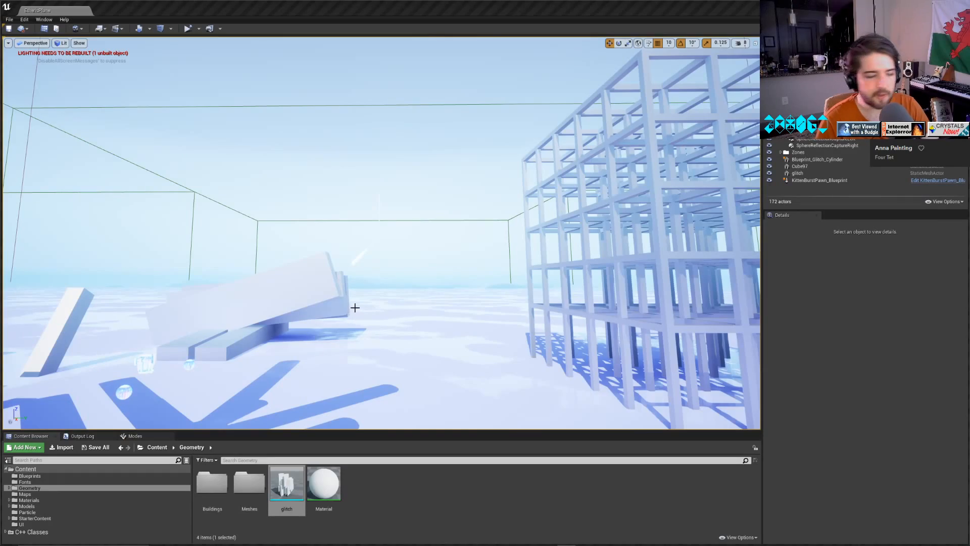
pyautogui.press('w')
pyautogui.moveTo(354, 307); pyautogui.dragTo(521, 310, button='right')
pyautogui.press('w')
pyautogui.press('w')
pyautogui.press('s')
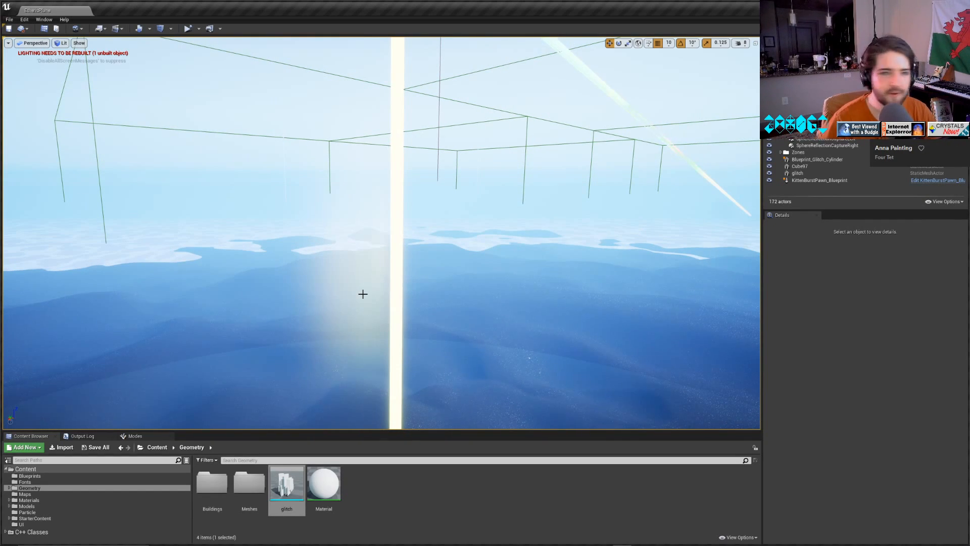
# Switch to Blender and save the glitch.blend file.
pyautogui.moveTo(362, 542)
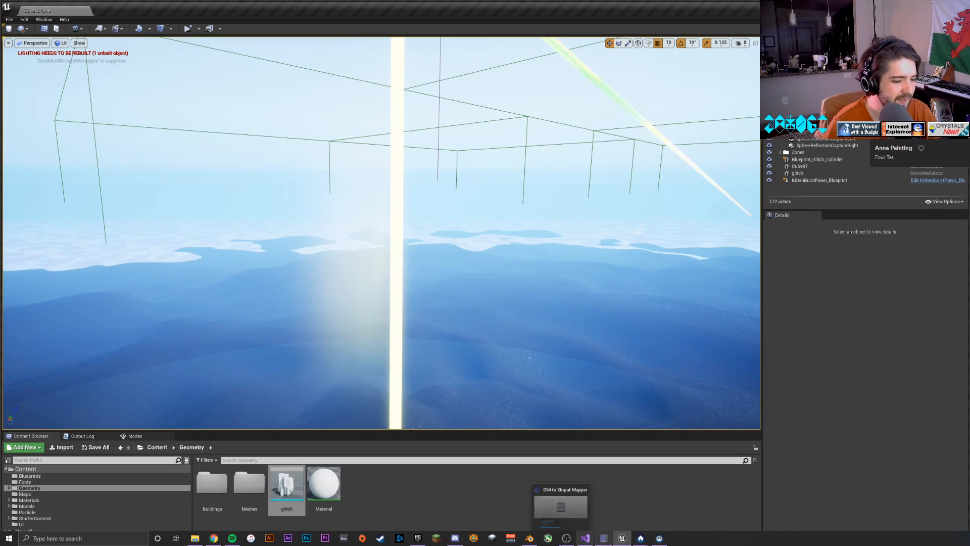
pyautogui.click(529, 538)
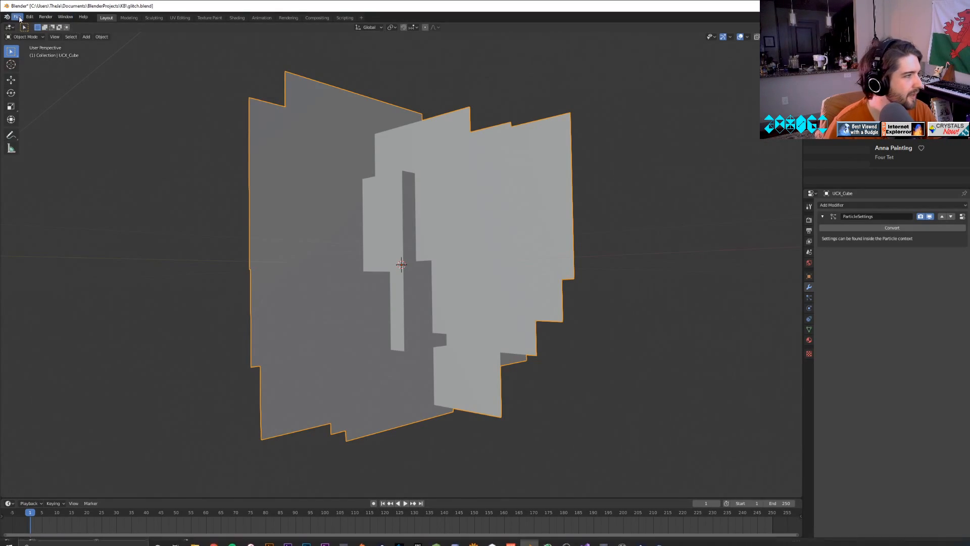
pyautogui.click(17, 17)
pyautogui.click(52, 67)
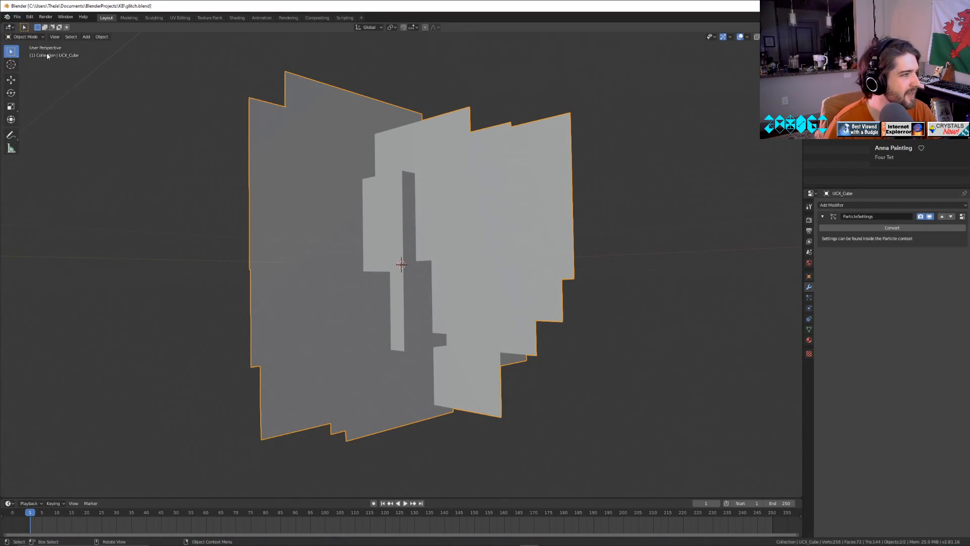
# Open the recent file leviathan.blend.
pyautogui.click(18, 17)
pyautogui.moveTo(28, 42)
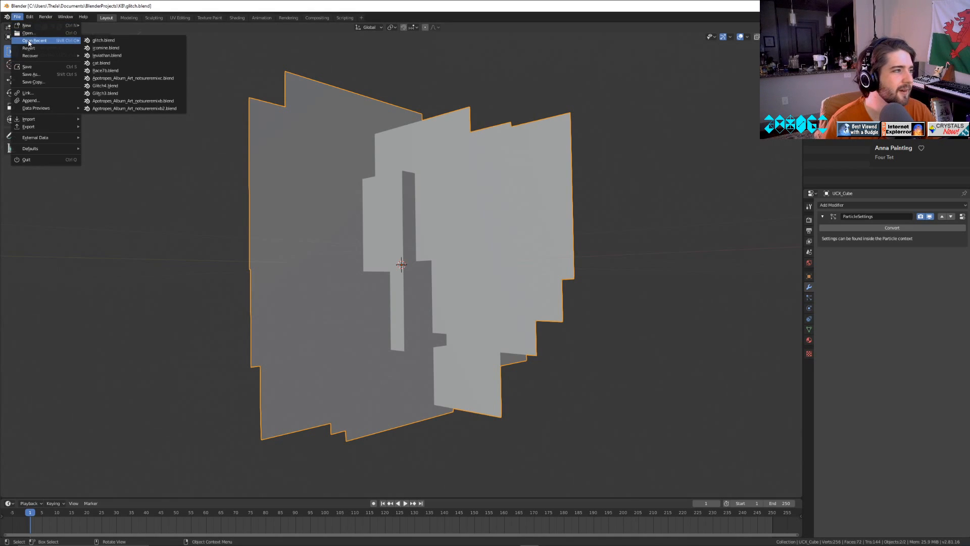
pyautogui.click(125, 56)
# Examine the leviathan's skull, jaw and spine and the structure around the skull from several angles.
pyautogui.rightClick(459, 358)
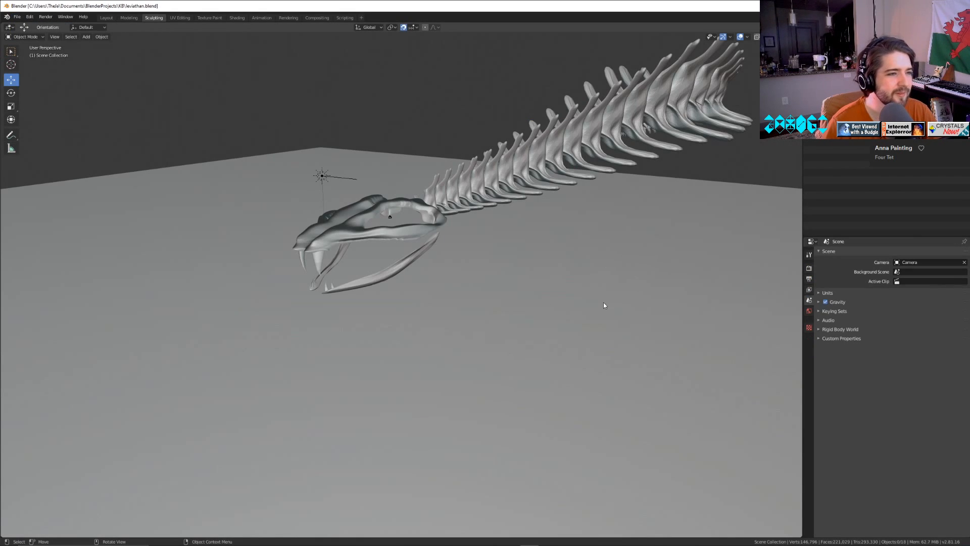
pyautogui.moveTo(603, 302); pyautogui.dragTo(485, 260, button='middle')
pyautogui.scroll(-3, 477, 273)
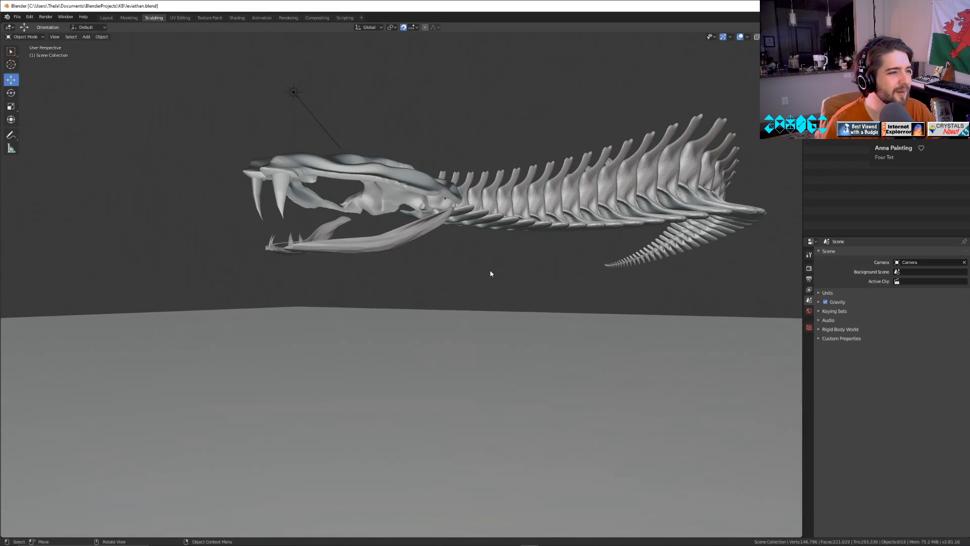
pyautogui.rightClick(485, 271)
pyautogui.moveTo(648, 303); pyautogui.dragTo(231, 365, button='middle')
pyautogui.scroll(5, 611, 321)
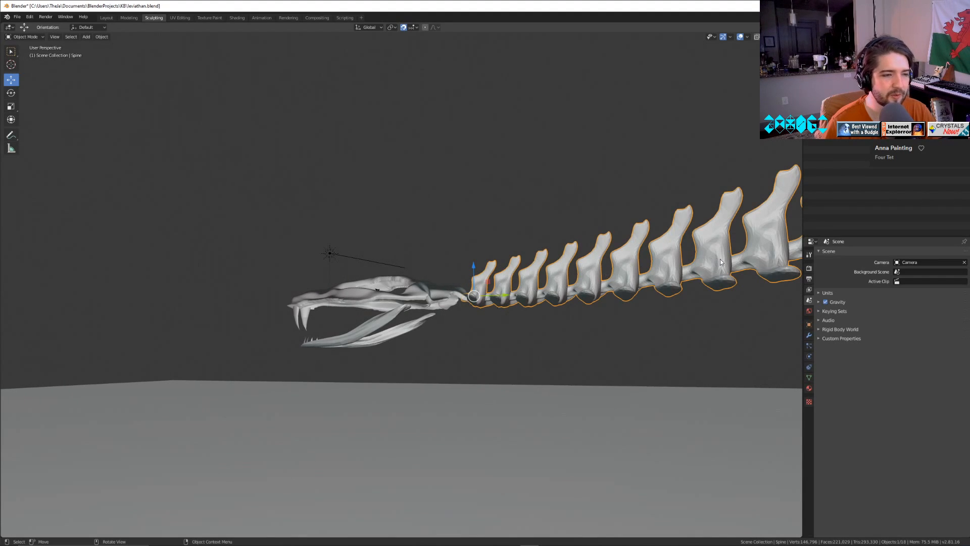
pyautogui.moveTo(721, 262); pyautogui.dragTo(735, 342, button='middle')
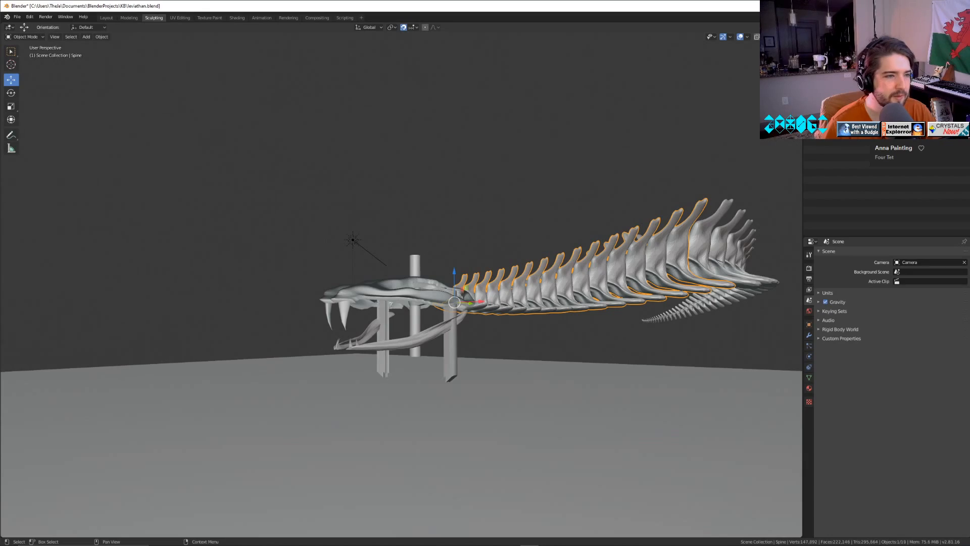
pyautogui.moveTo(316, 398); pyautogui.dragTo(366, 415, button='middle')
pyautogui.scroll(5, 383, 407)
pyautogui.scroll(-3, 365, 415)
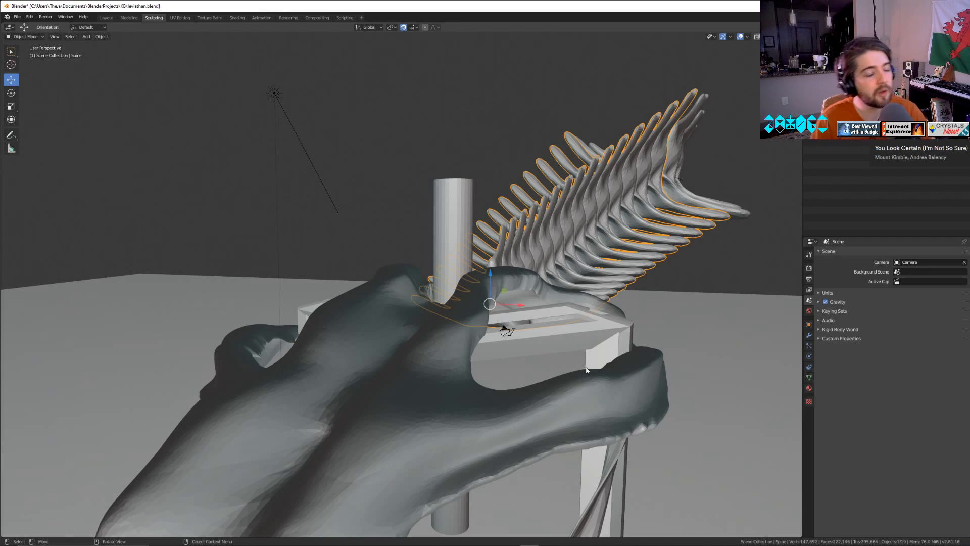
pyautogui.moveTo(628, 321); pyautogui.dragTo(669, 334, button='middle')
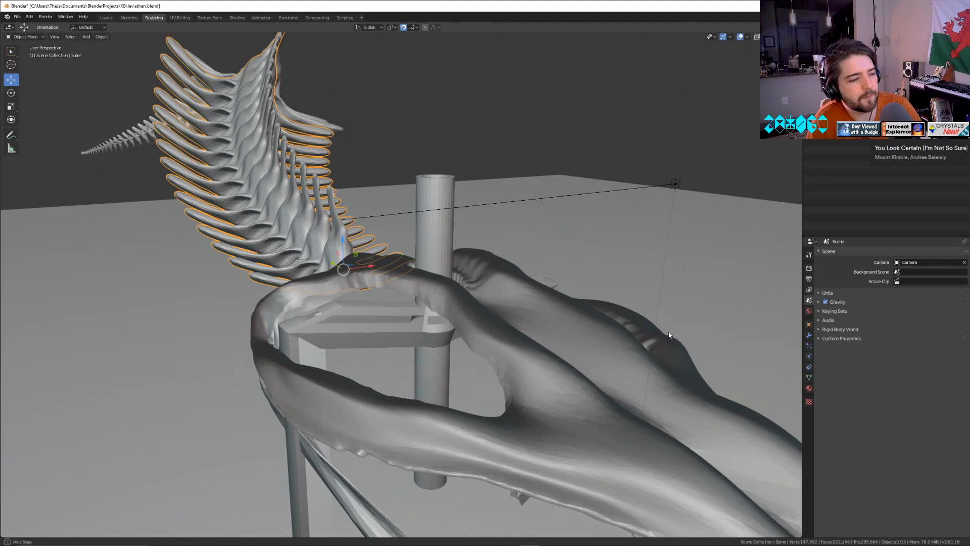
pyautogui.scroll(3, 564, 404)
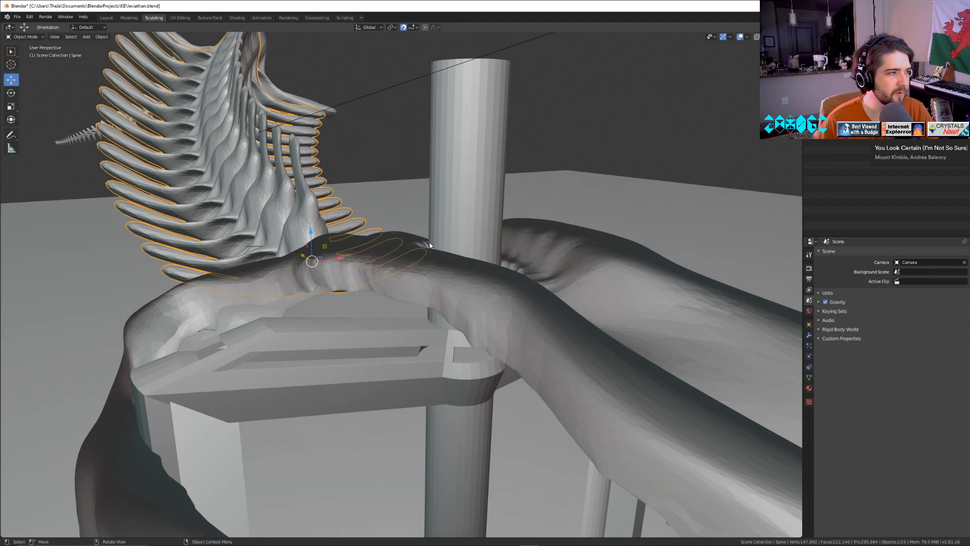
# Unwrap the UVs of the whole vertebra mesh of the leviathan's spine in Edit Mode.
pyautogui.press('Tab')
pyautogui.moveTo(388, 245); pyautogui.dragTo(494, 215, button='middle')
pyautogui.press('u')
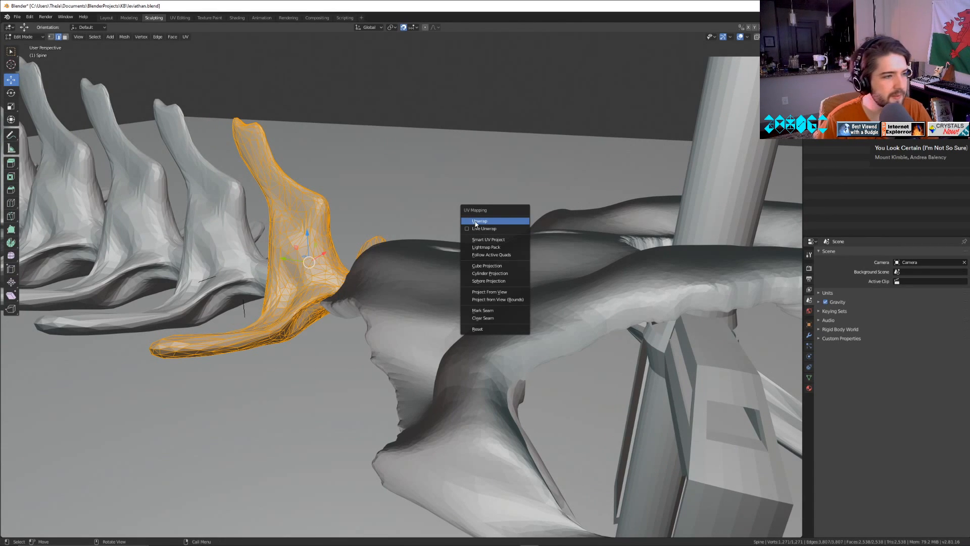
pyautogui.click(479, 221)
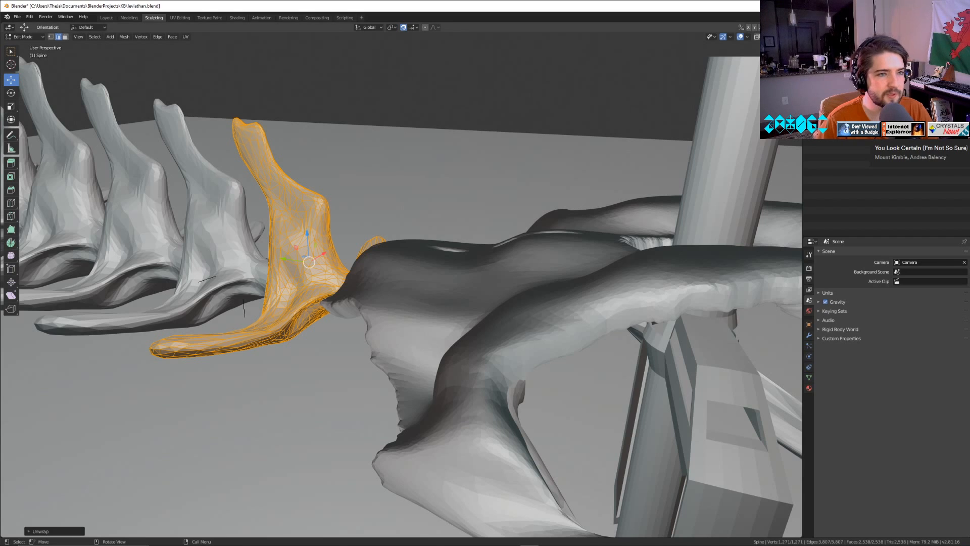
pyautogui.moveTo(802, 43)
pyautogui.mouseDown()
pyautogui.moveTo(627, 43)
pyautogui.moveTo(785, 43)
pyautogui.mouseUp()
pyautogui.press('Tab')
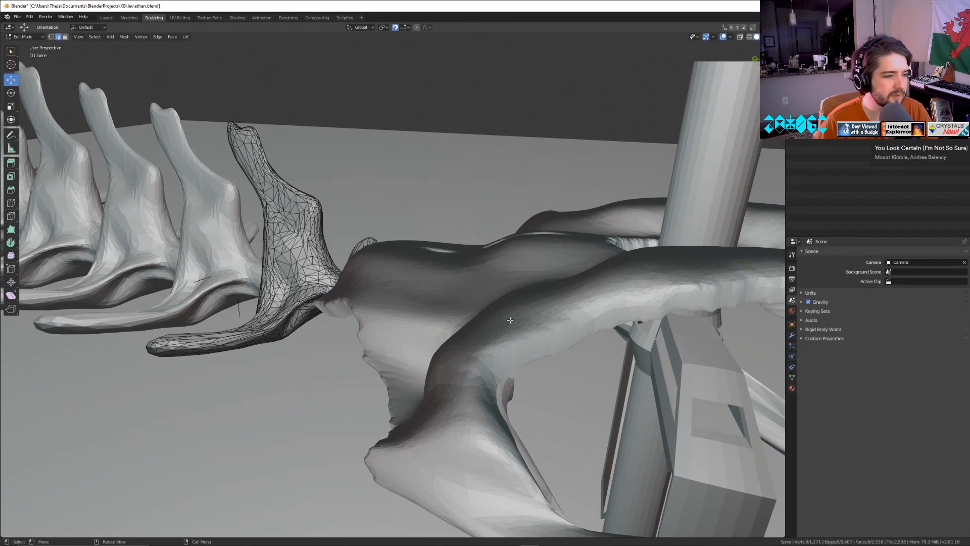
# Select the entire skull mesh in Edit Mode and unwrap its UVs.
pyautogui.click(512, 324)
pyautogui.press('Tab')
pyautogui.scroll(-5, 512, 324)
pyautogui.press('a')
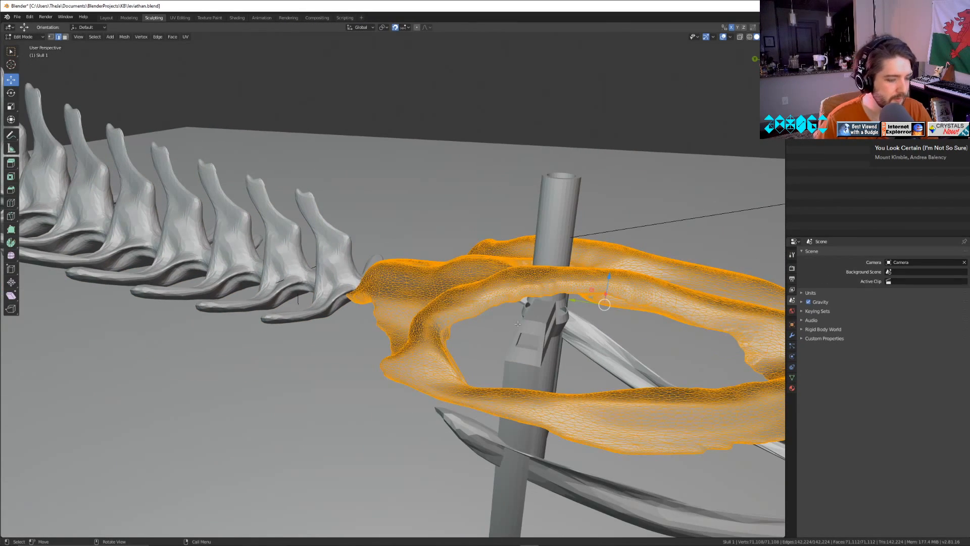
pyautogui.press('u')
pyautogui.click(530, 327)
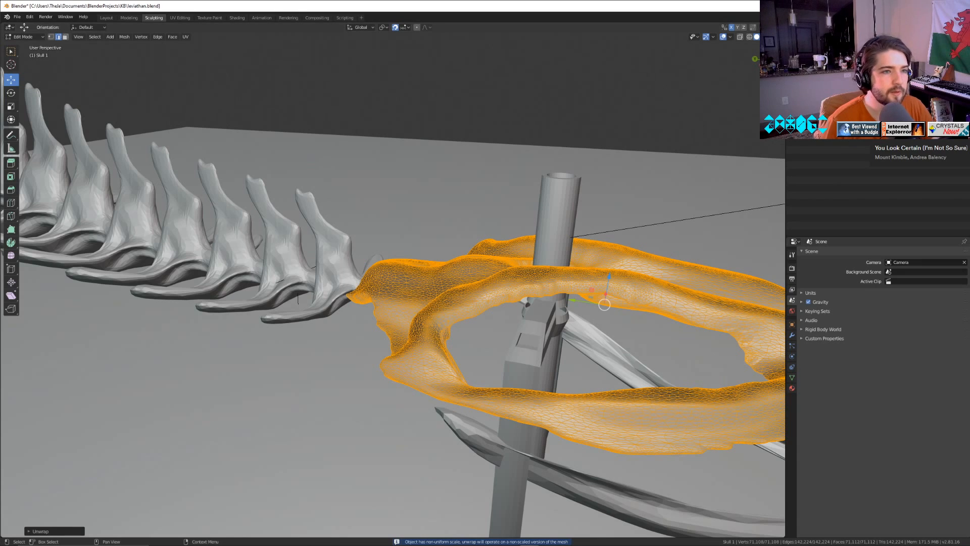
# Split the 3D viewport and turn the new area into a UV Editor showing the skull's unwrapped layout.
pyautogui.moveTo(783, 25); pyautogui.dragTo(510, 35)
pyautogui.click(516, 29)
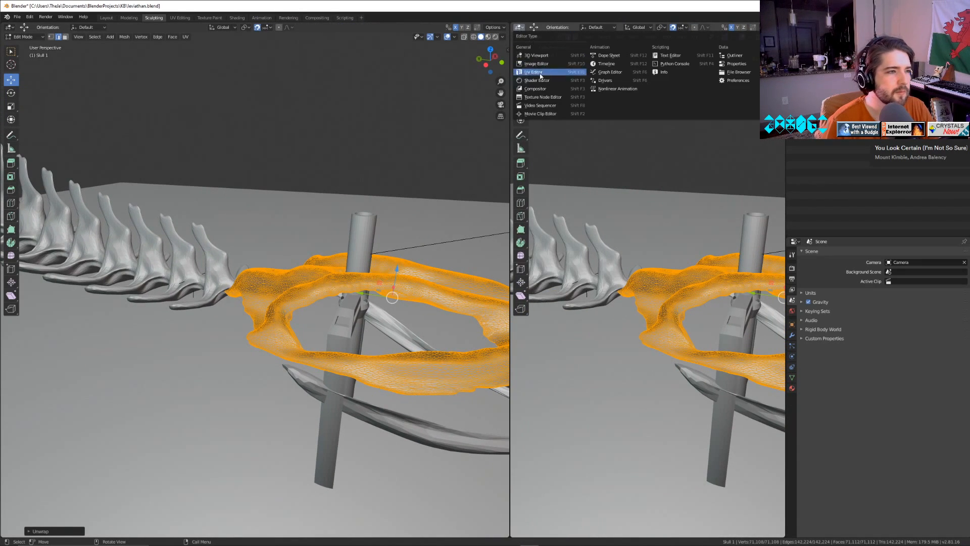
pyautogui.click(543, 97)
pyautogui.click(520, 28)
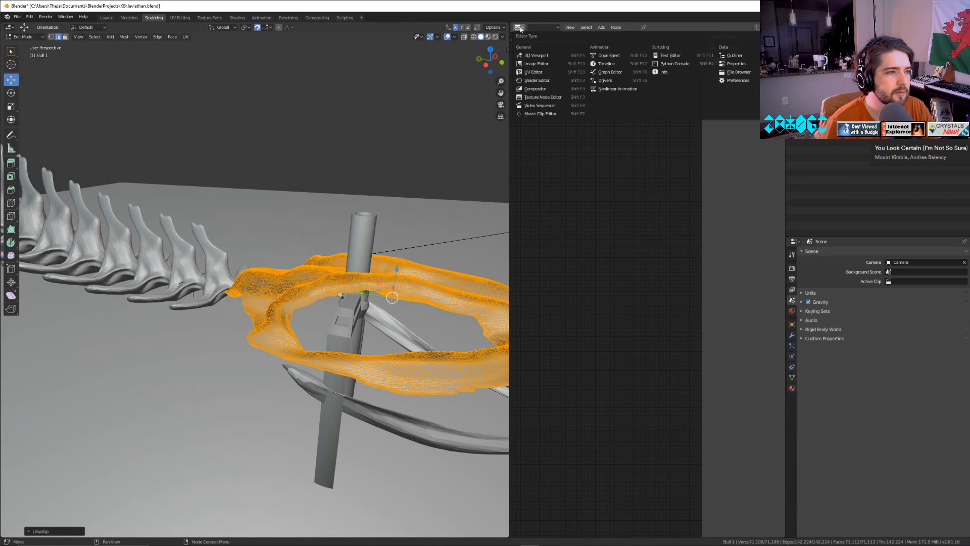
pyautogui.click(536, 72)
pyautogui.press('Home')
pyautogui.scroll(2, 681, 323)
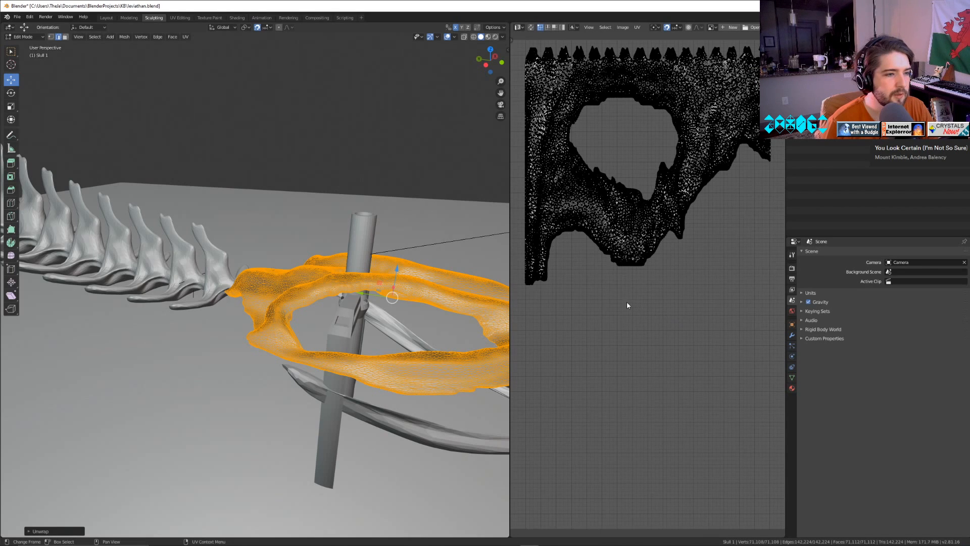
# Select all of the skull's UVs and move the island within the UV square.
pyautogui.moveTo(676, 286); pyautogui.dragTo(680, 359, button='middle')
pyautogui.click(634, 321)
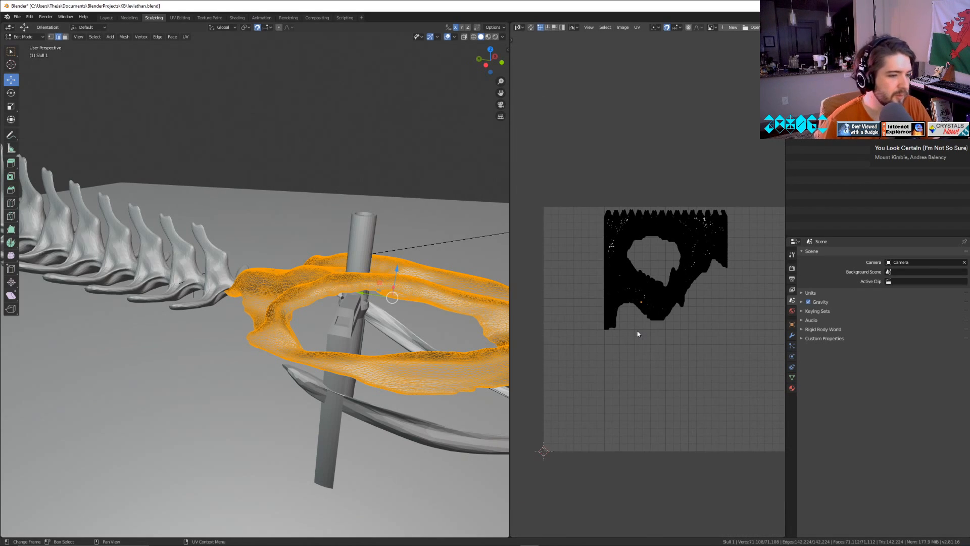
pyautogui.scroll(-2, 634, 329)
pyautogui.scroll(2, 634, 329)
pyautogui.press('a')
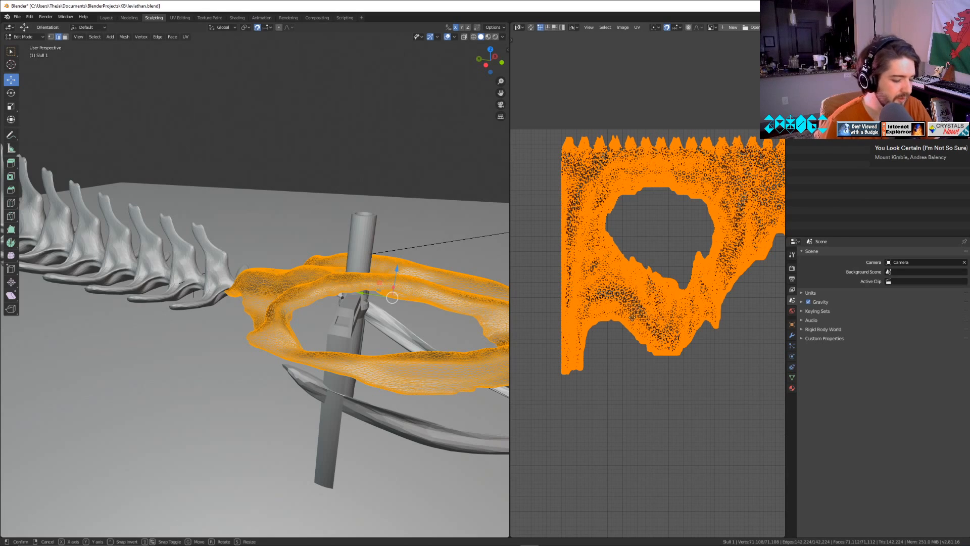
pyautogui.press('g')
pyautogui.click(638, 384)
# Scale and reposition the skull's UV island so it fills the UV square, and deselect the UVs.
pyautogui.scroll(-5, 637, 384)
pyautogui.press('s')
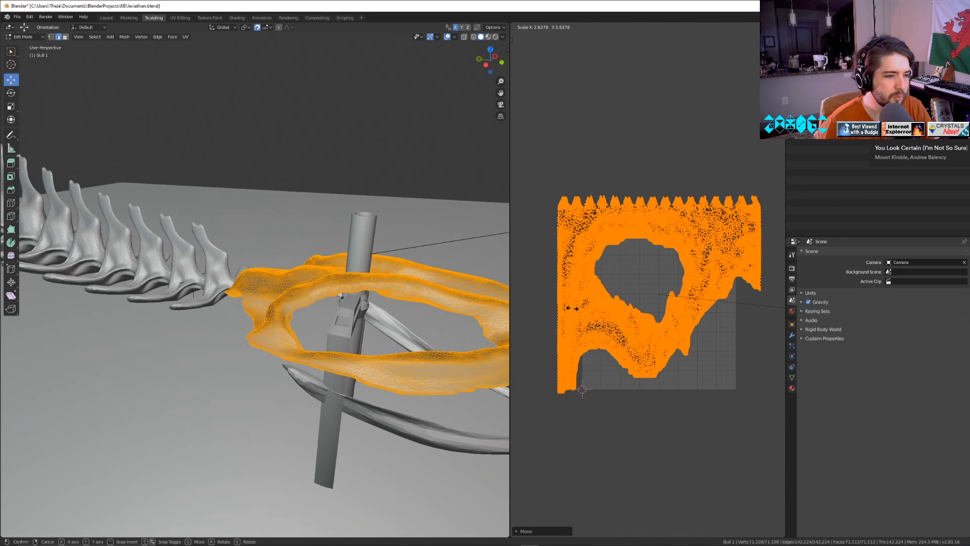
pyautogui.click(762, 292)
pyautogui.press('g')
pyautogui.click(752, 305)
pyautogui.press('s')
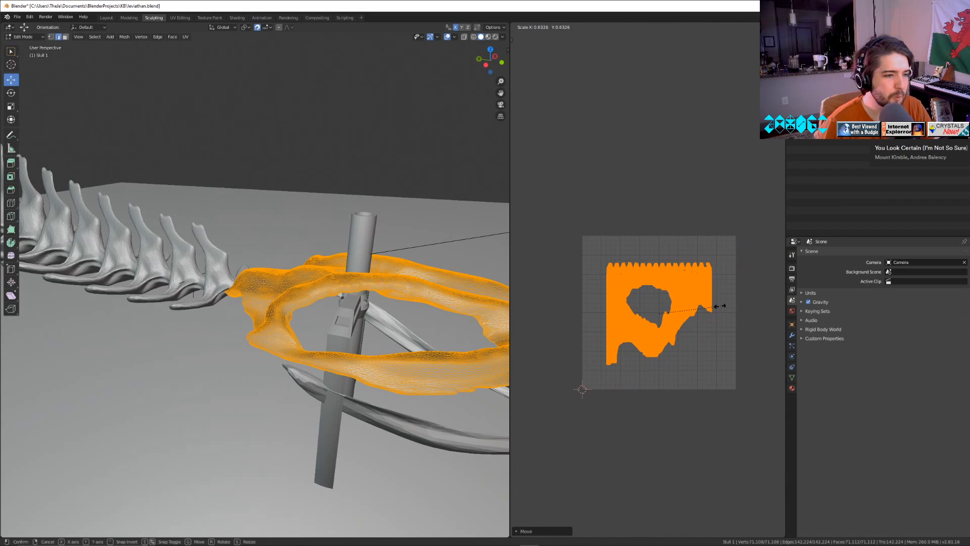
pyautogui.click(720, 306)
pyautogui.press('s')
pyautogui.click(762, 308)
pyautogui.hotkey('alt', 'a')
pyautogui.scroll(8, 689, 416)
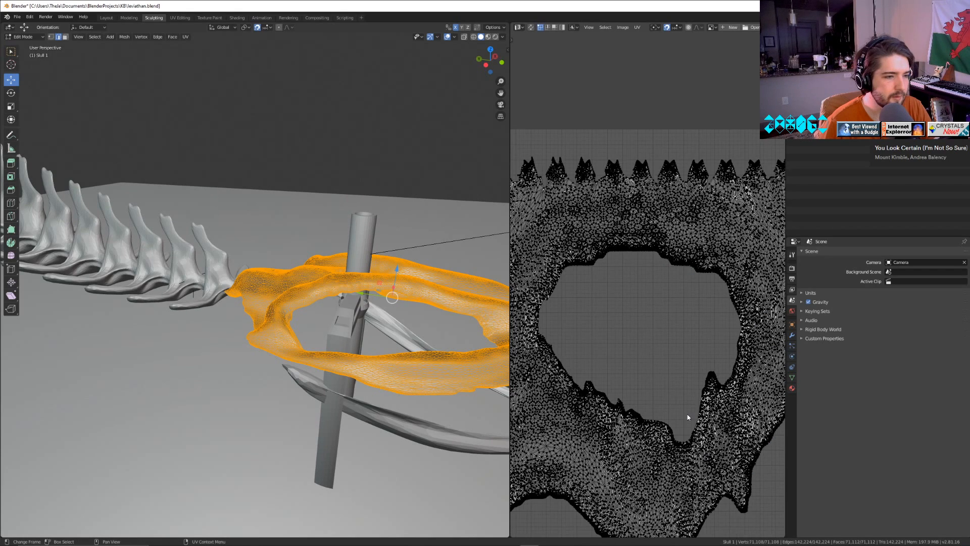
pyautogui.scroll(-6, 578, 119)
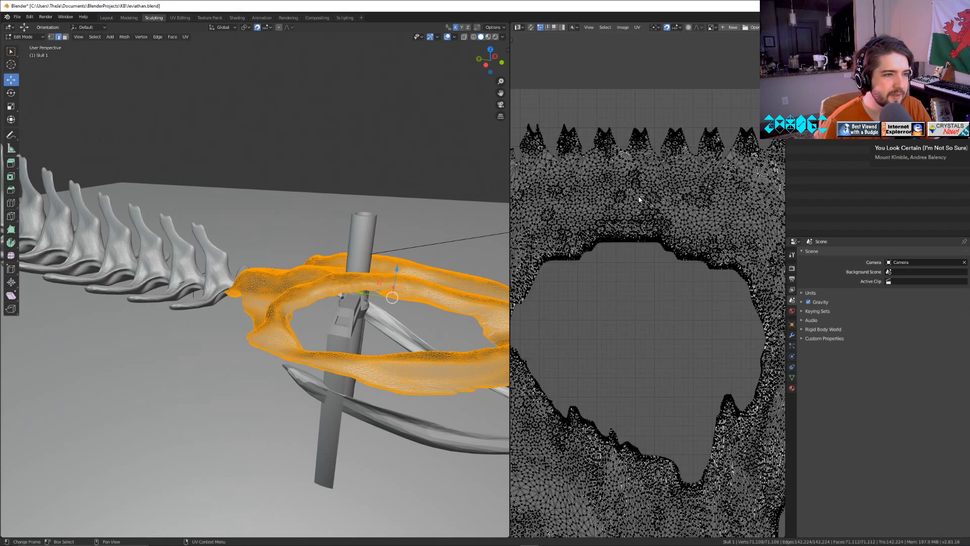
# Open the smiley-face image behind the skull's UV layout and select all of the skull's UVs.
pyautogui.click(622, 27)
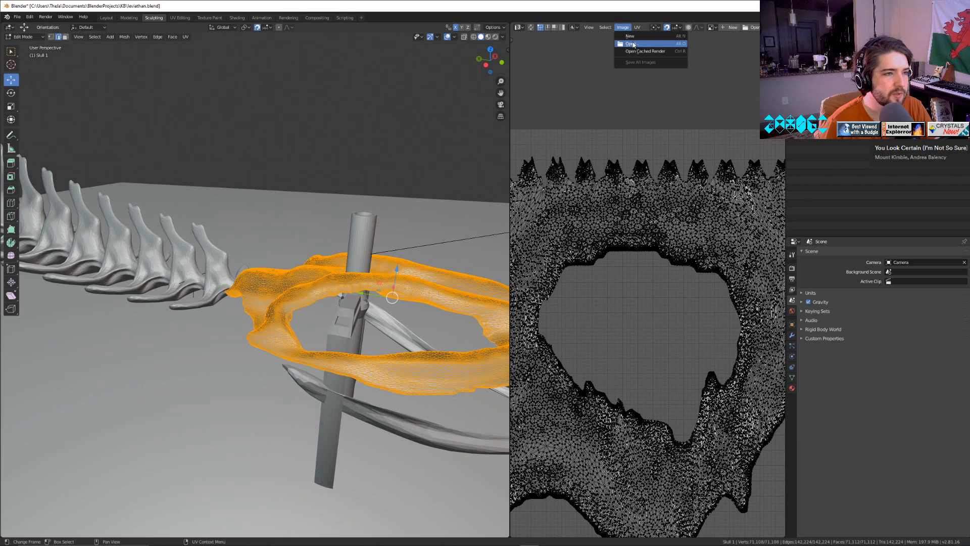
pyautogui.click(632, 44)
pyautogui.press('Escape')
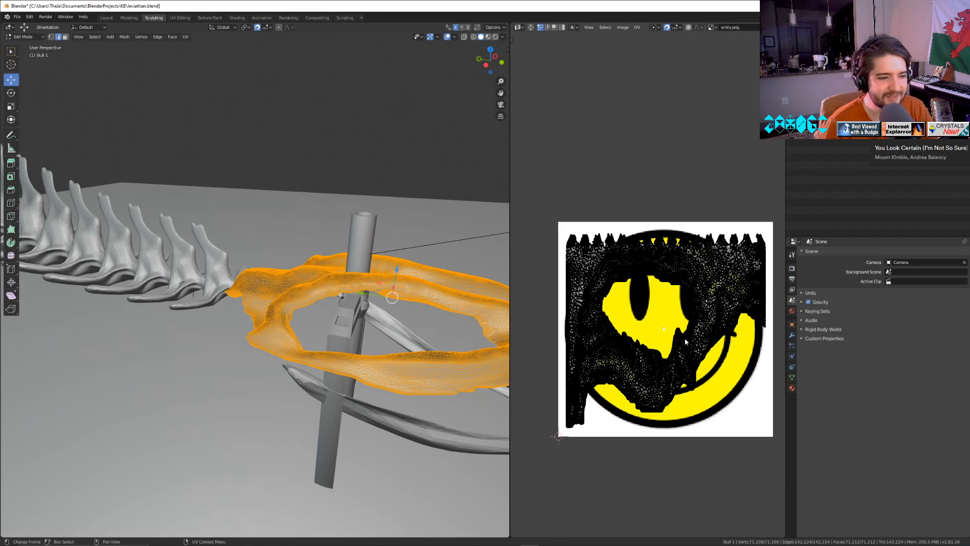
pyautogui.scroll(-3, 690, 348)
pyautogui.moveTo(690, 347); pyautogui.dragTo(672, 309, button='middle')
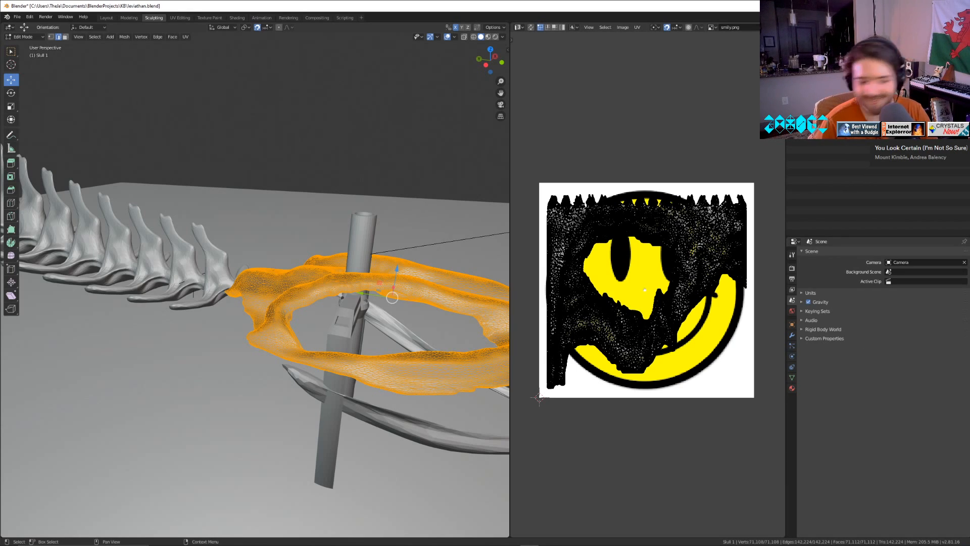
pyautogui.scroll(8, 650, 304)
pyautogui.scroll(-4, 651, 304)
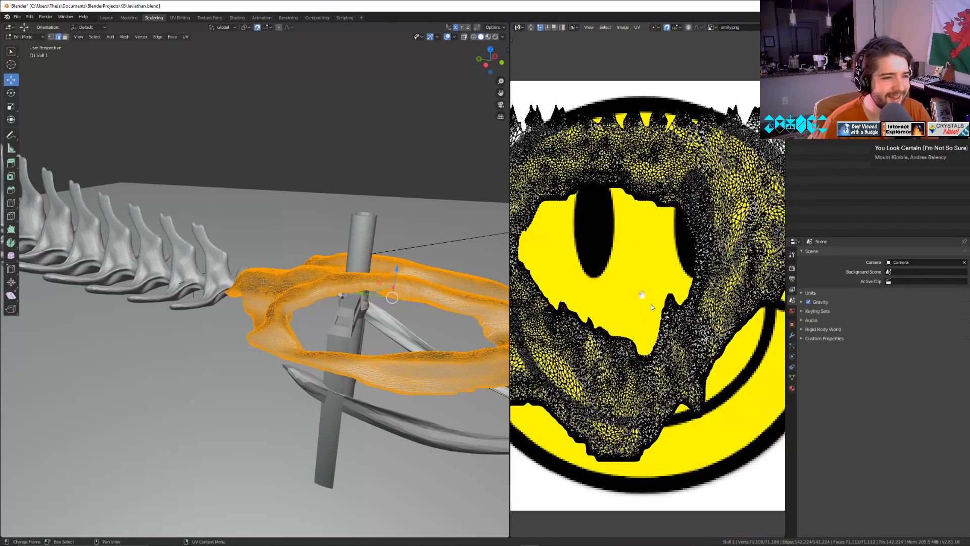
pyautogui.scroll(-3, 651, 304)
pyautogui.press('a')
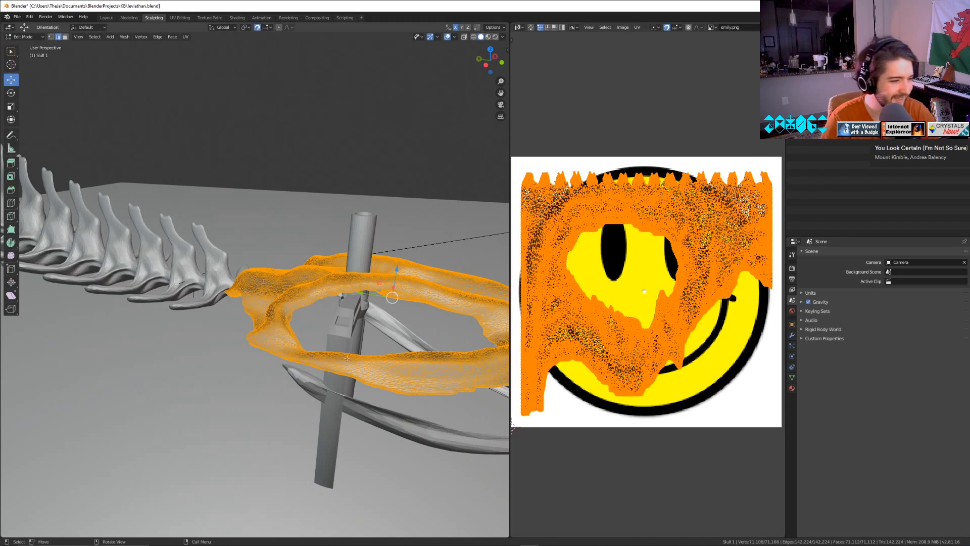
# Return the skull to Object Mode and switch the 3D viewport to Rendered shading.
pyautogui.moveTo(348, 394); pyautogui.dragTo(374, 405, button='middle')
pyautogui.press('Tab')
pyautogui.press('z')
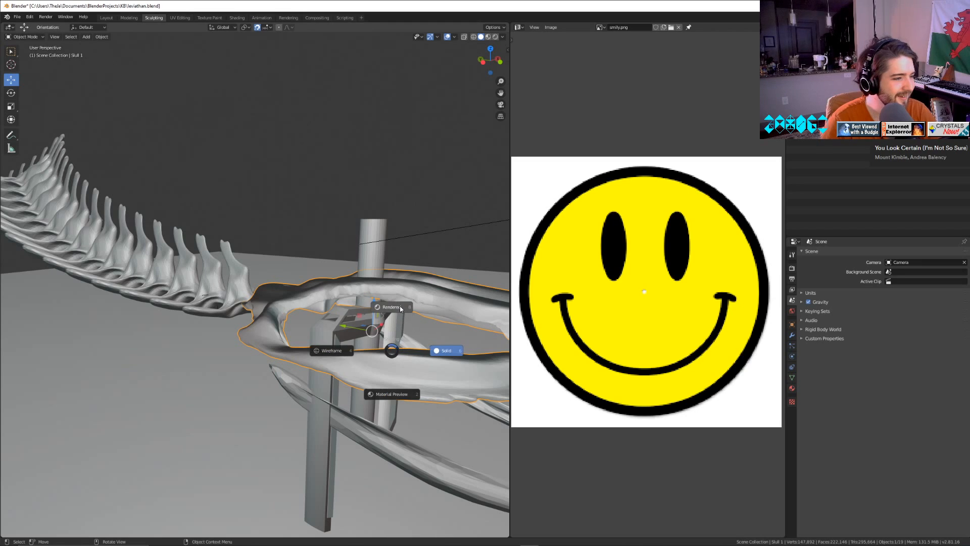
pyautogui.click(401, 312)
pyautogui.moveTo(413, 348)
pyautogui.mouseDown(button='middle')
pyautogui.moveTo(393, 371)
pyautogui.moveTo(404, 377)
pyautogui.mouseUp(button='middle')
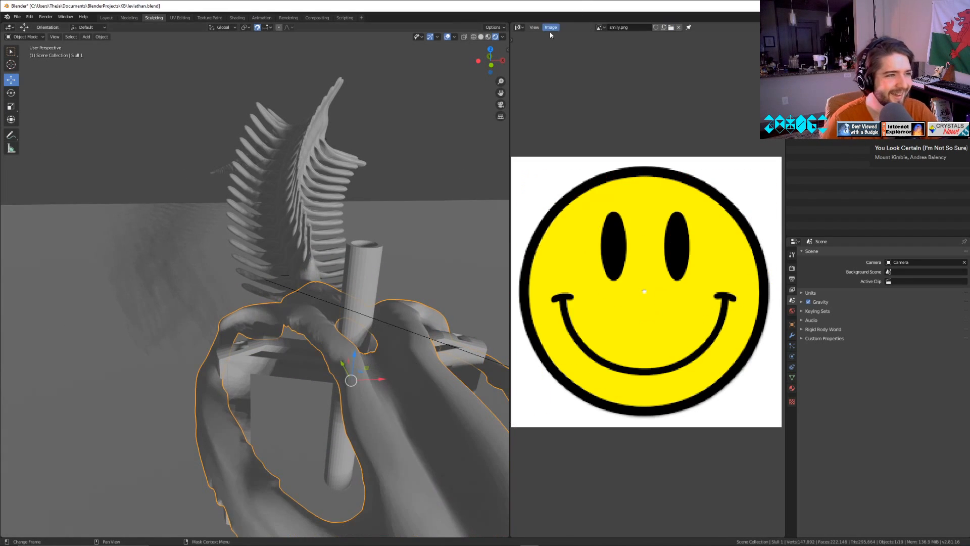
# Turn the image area into a Shader Editor and create a new node-based material for the skull.
pyautogui.click(519, 27)
pyautogui.click(536, 81)
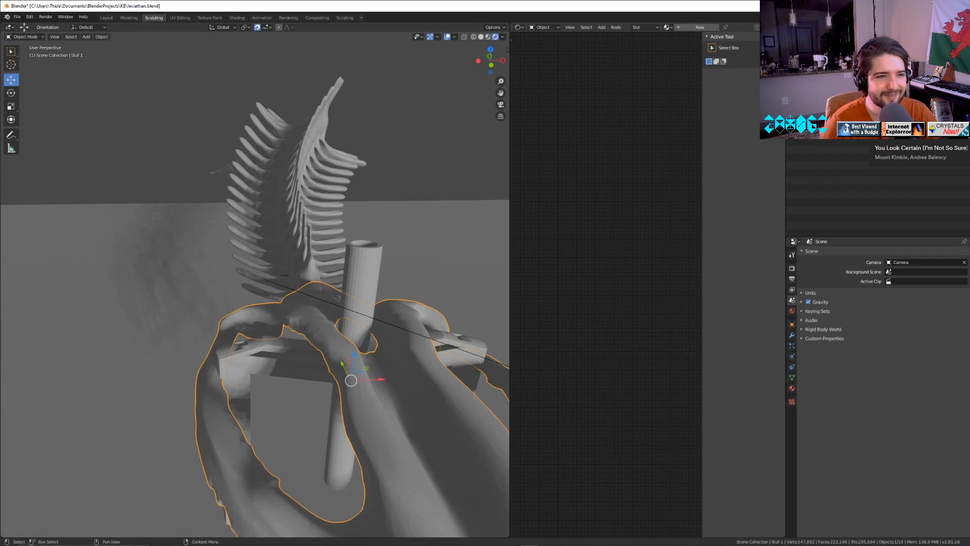
pyautogui.click(791, 388)
pyautogui.click(823, 287)
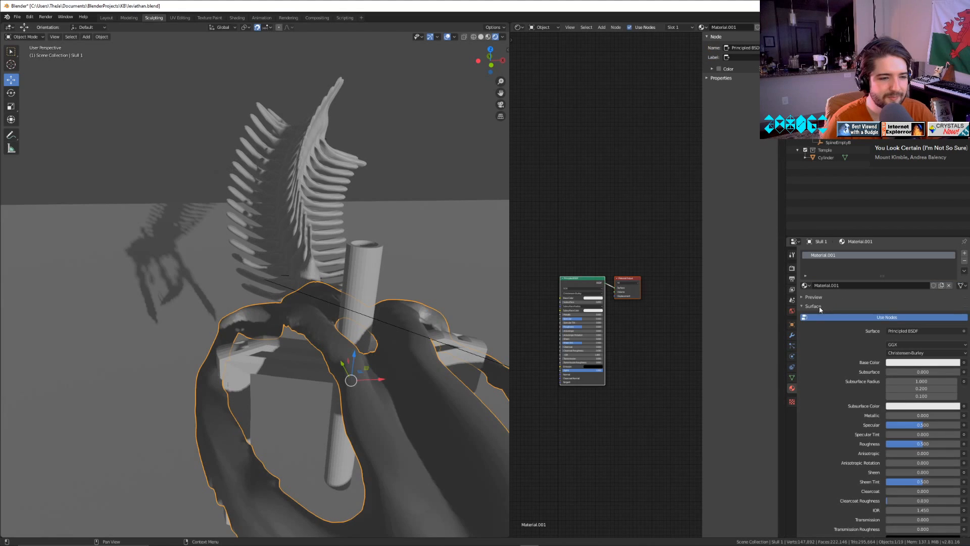
pyautogui.moveTo(627, 371); pyautogui.dragTo(671, 295, button='middle')
pyautogui.scroll(5, 561, 370)
pyautogui.moveTo(566, 341); pyautogui.dragTo(612, 350, button='middle')
pyautogui.rightClick(562, 260)
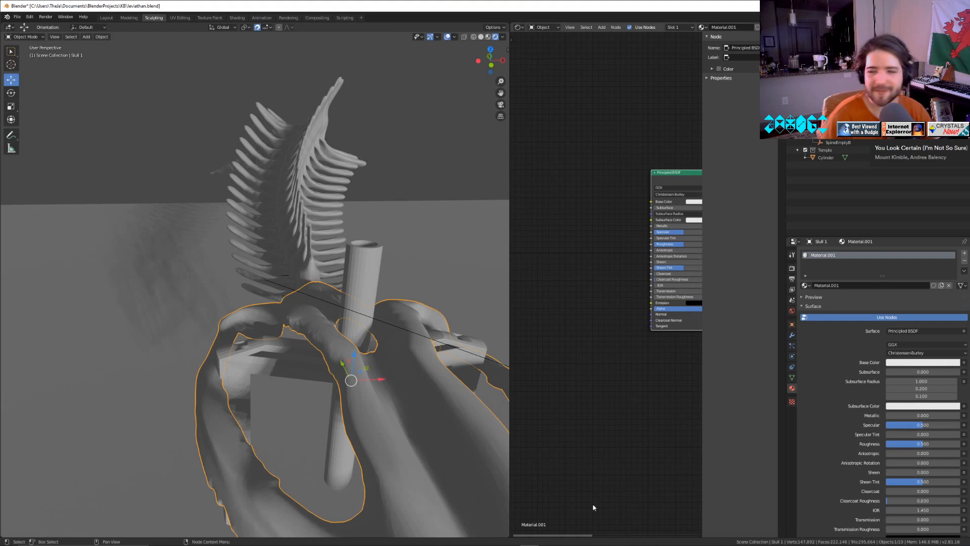
# Select the large front tooth, give it a new material and set its base colour to light orange.
pyautogui.moveTo(302, 421); pyautogui.dragTo(293, 365, button='middle')
pyautogui.press('Tab')
pyautogui.press('Tab')
pyautogui.click(261, 293)
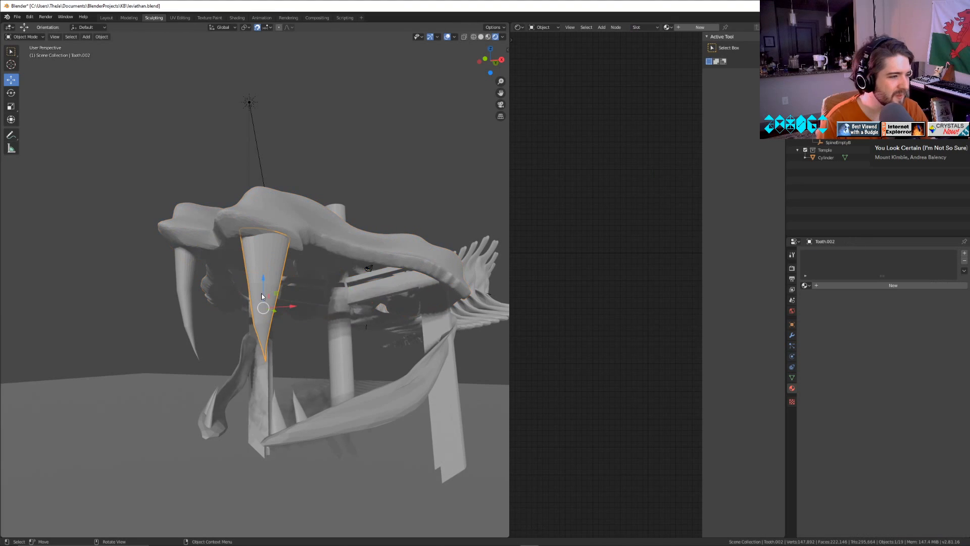
pyautogui.click(904, 362)
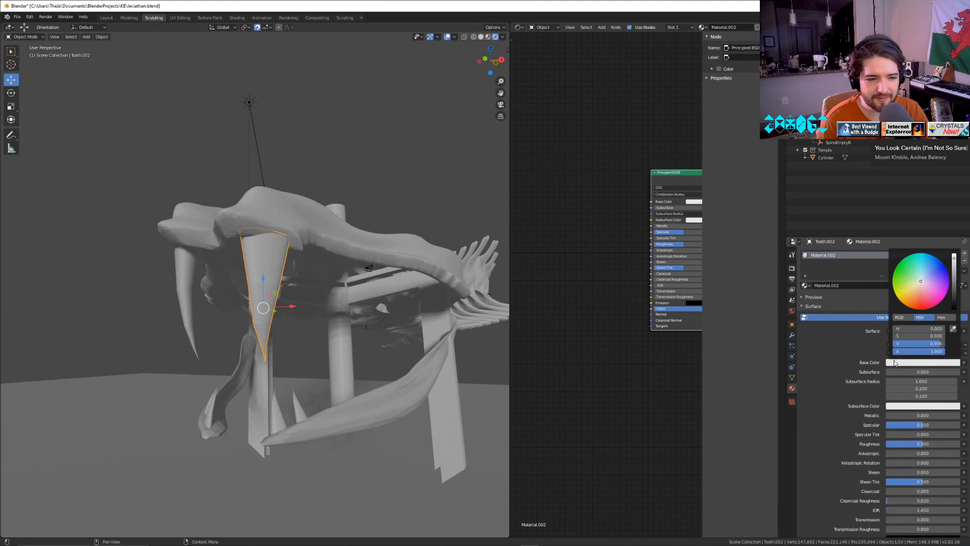
pyautogui.click(922, 294)
pyautogui.moveTo(922, 294); pyautogui.dragTo(915, 295)
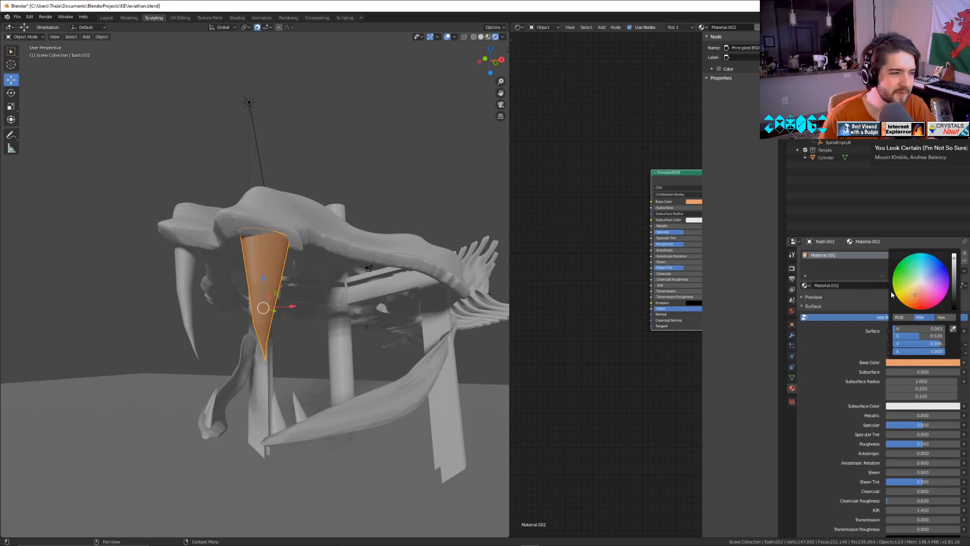
pyautogui.moveTo(305, 390); pyautogui.dragTo(376, 415, button='middle')
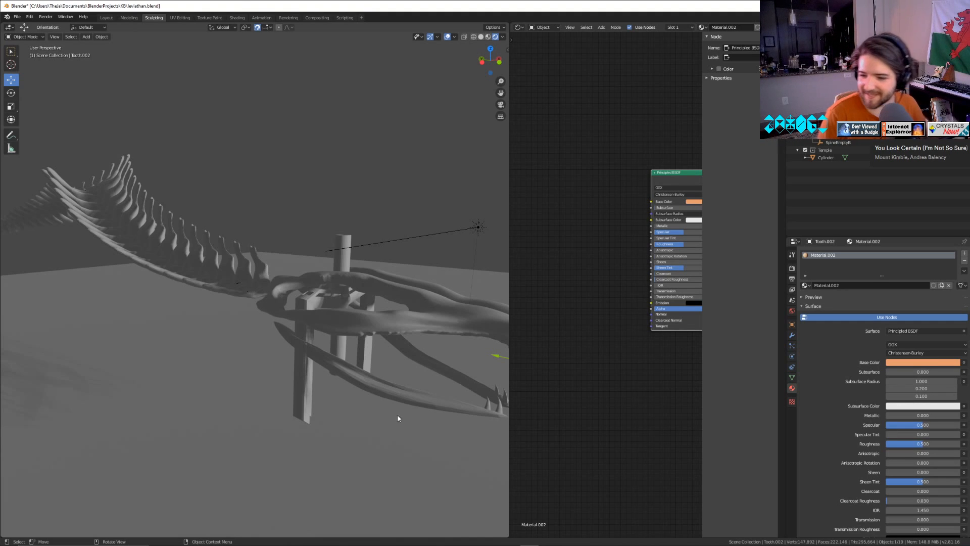
pyautogui.moveTo(271, 431); pyautogui.dragTo(207, 402, button='middle')
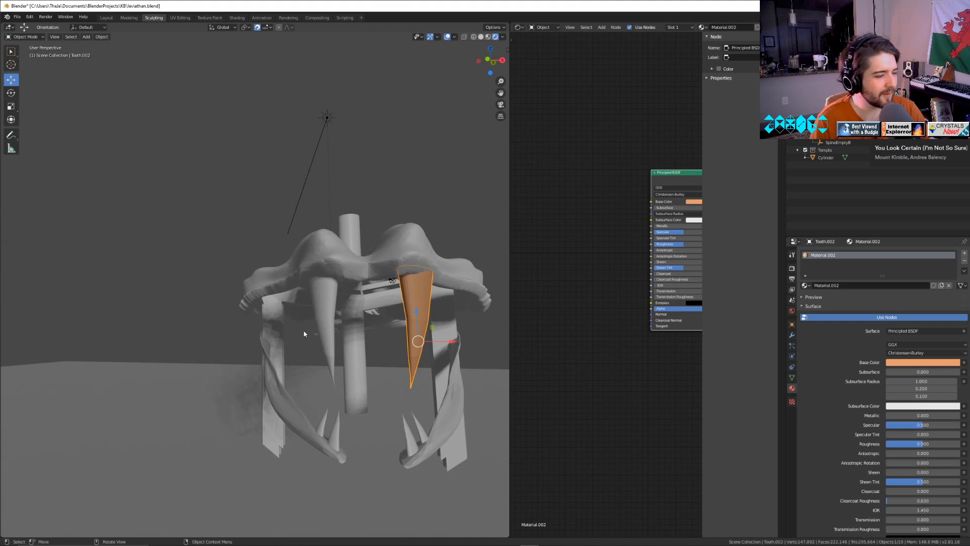
# Start a new General file without saving the changes to the leviathan file.
pyautogui.press('Tab')
pyautogui.click(18, 16)
pyautogui.moveTo(24, 25)
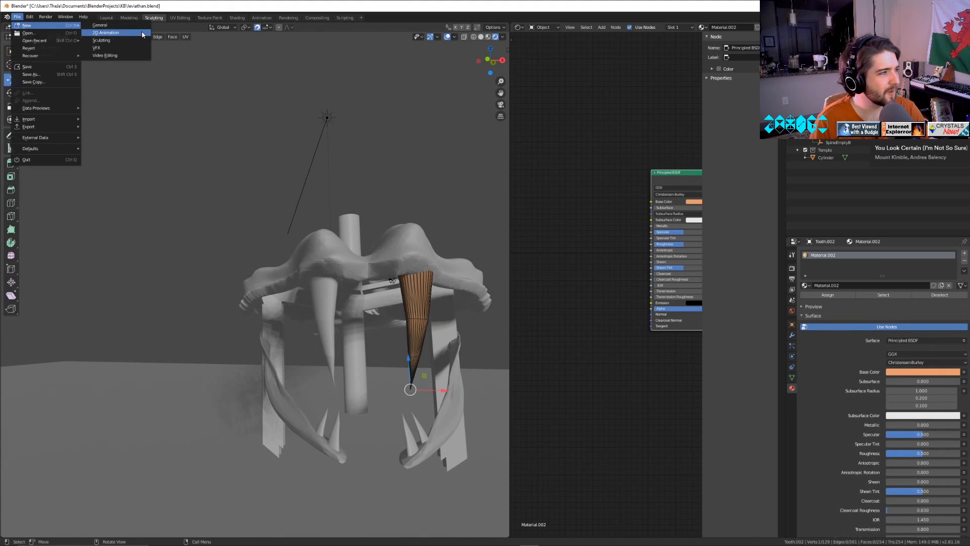
pyautogui.click(130, 28)
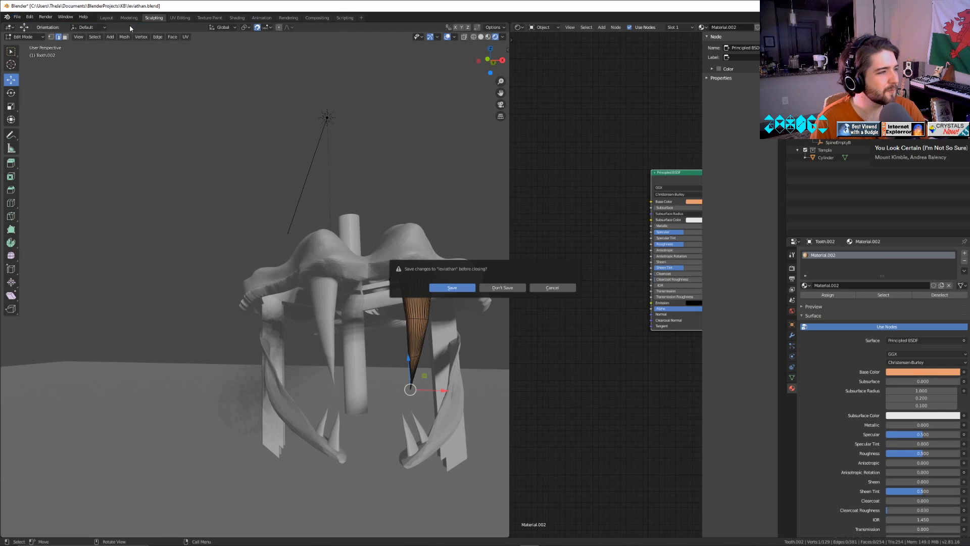
pyautogui.click(482, 288)
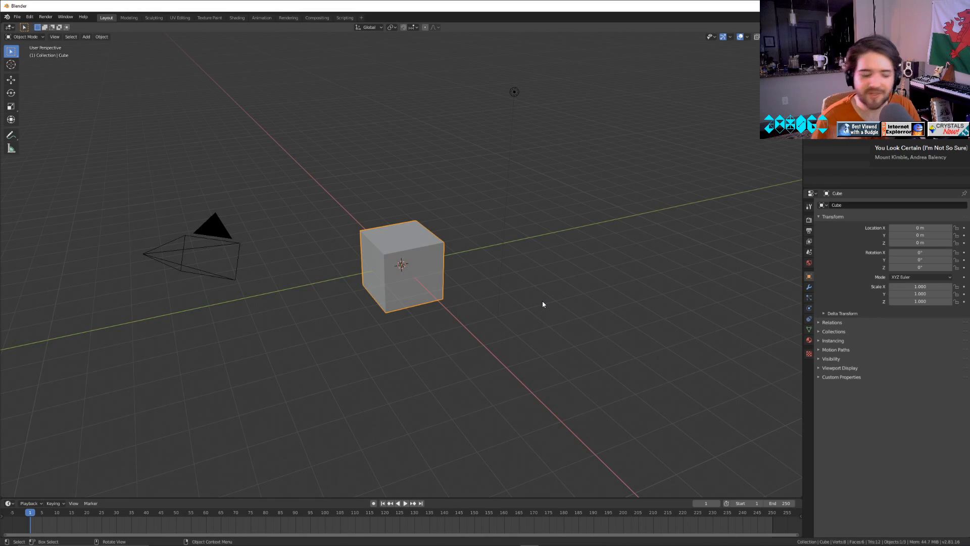
pyautogui.scroll(4, 396, 341)
pyautogui.moveTo(396, 342); pyautogui.dragTo(489, 310, button='middle')
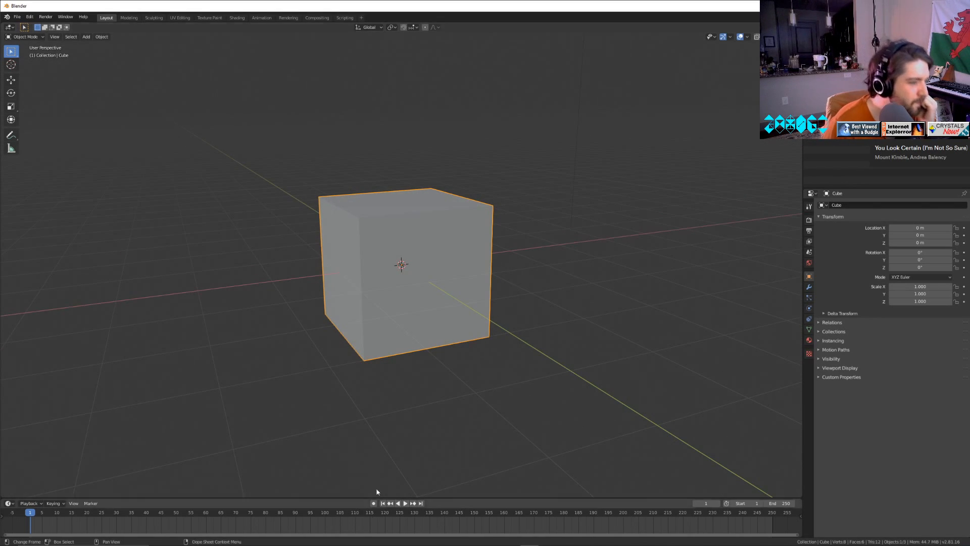
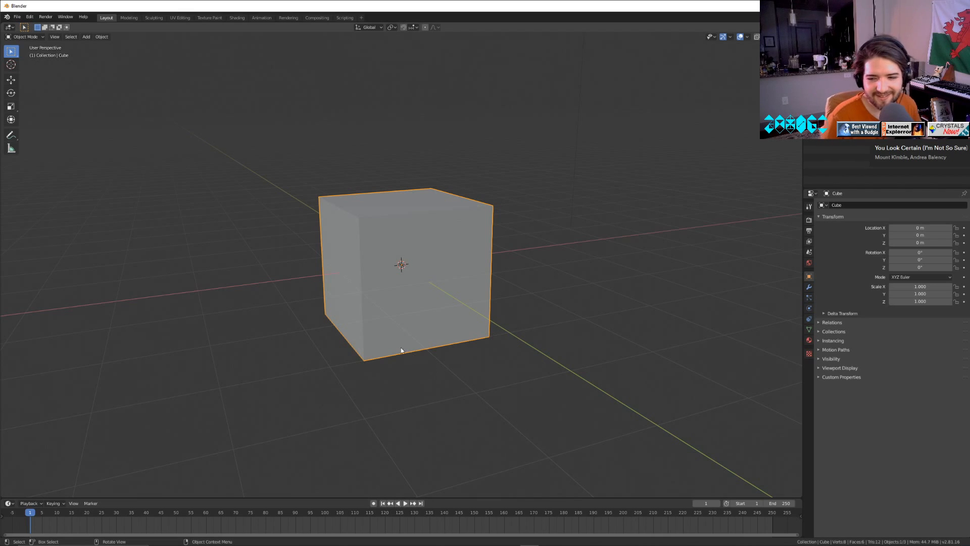
# Delete the default cube from the scene.
pyautogui.moveTo(370, 317); pyautogui.dragTo(414, 320, button='middle')
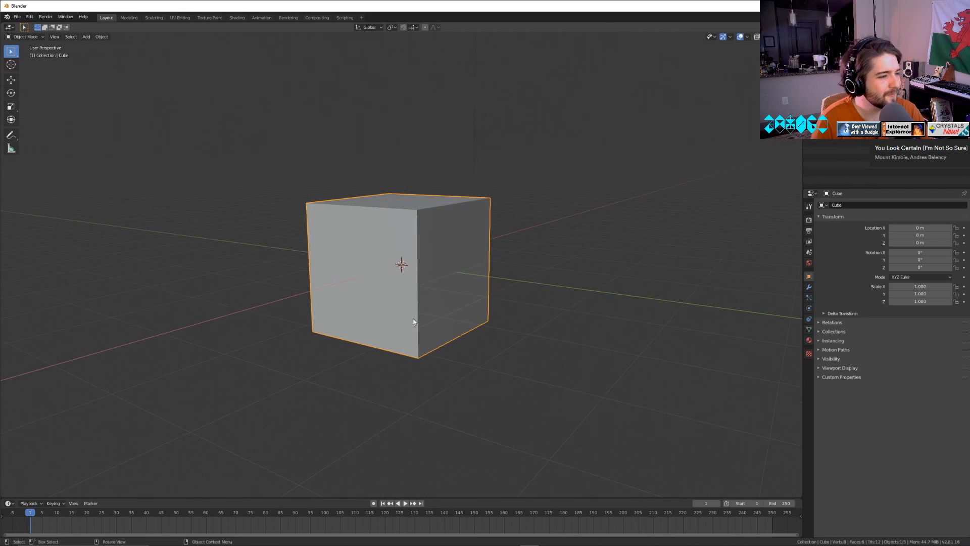
pyautogui.press('Tab')
pyautogui.press('Tab')
pyautogui.press('Delete')
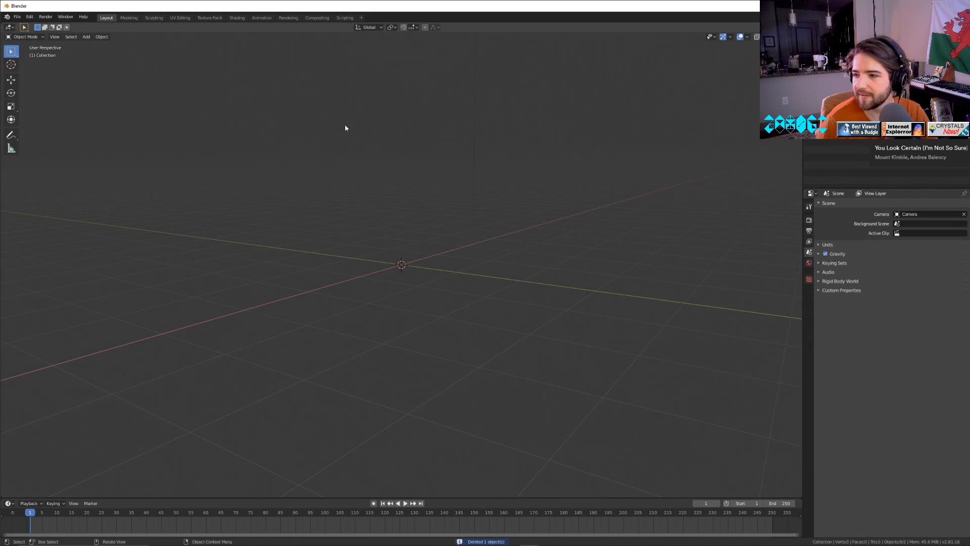
# Add a cylinder mesh with 6 vertices to make a hexagonal prism.
pyautogui.click(87, 37)
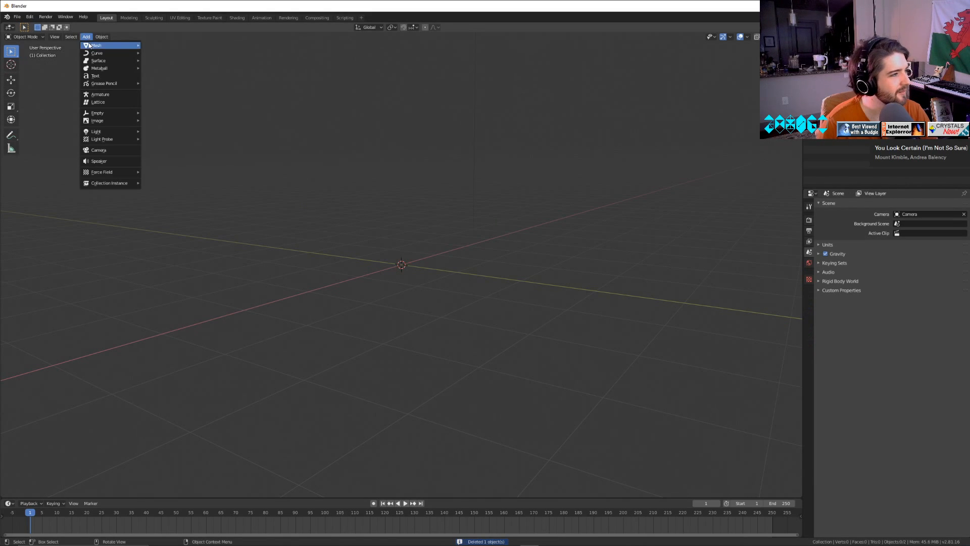
pyautogui.moveTo(88, 45)
pyautogui.click(169, 83)
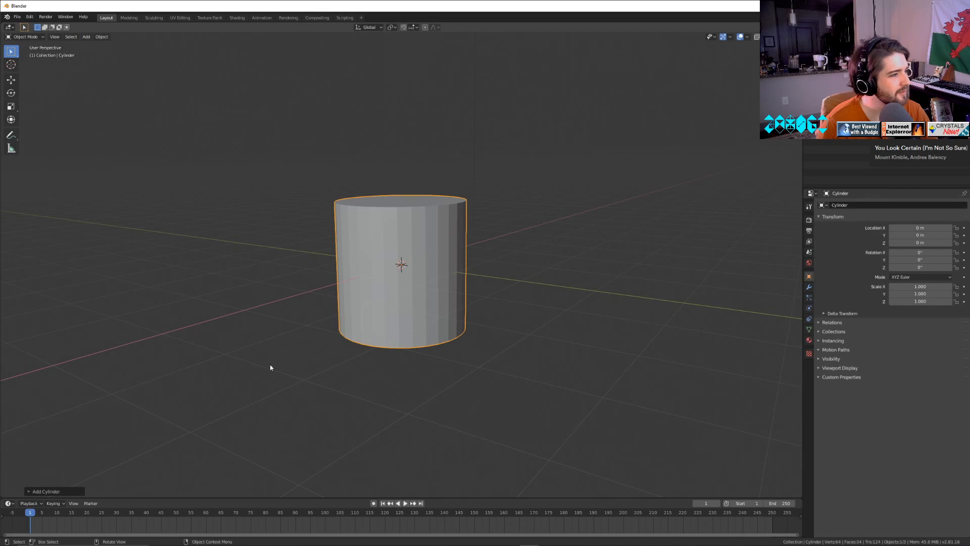
pyautogui.click(30, 491)
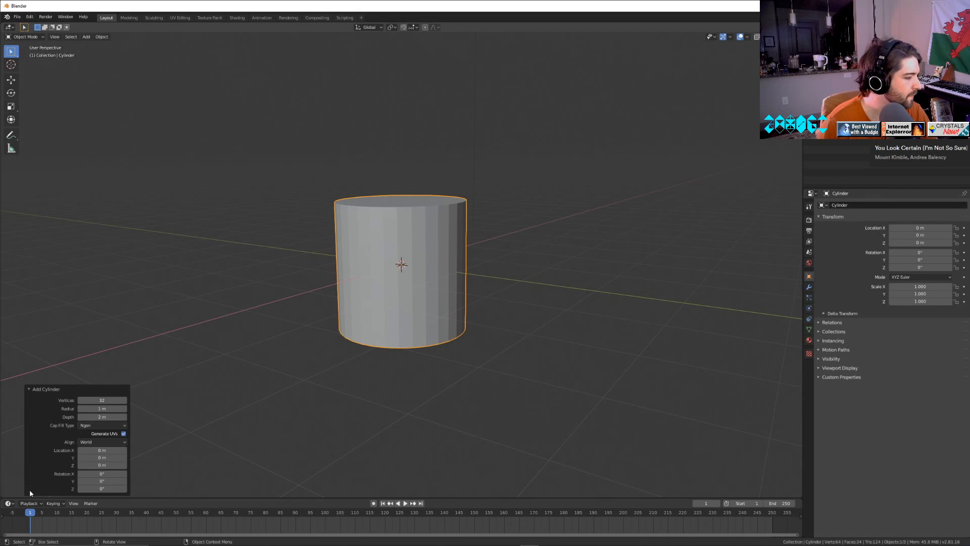
pyautogui.doubleClick(101, 400)
pyautogui.write('6')
pyautogui.press('Return')
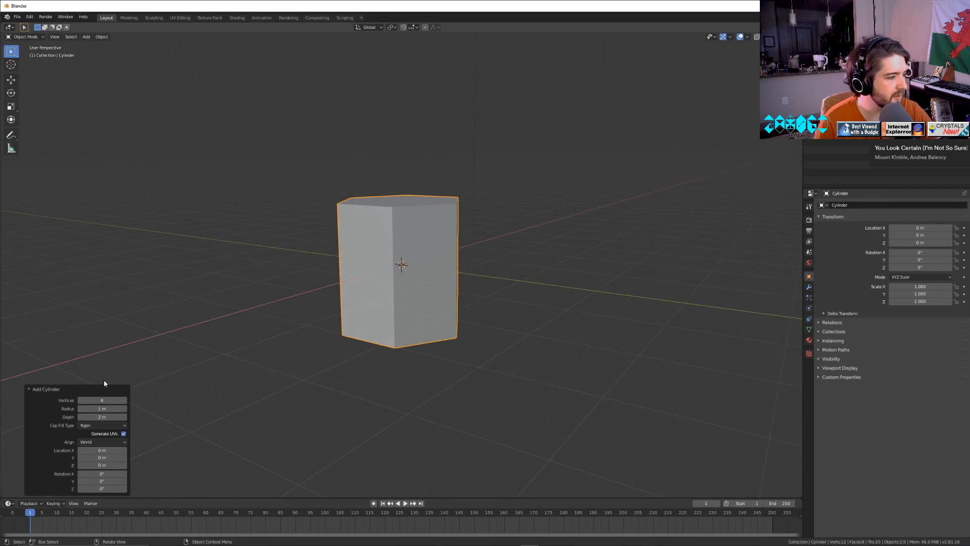
pyautogui.click(374, 305)
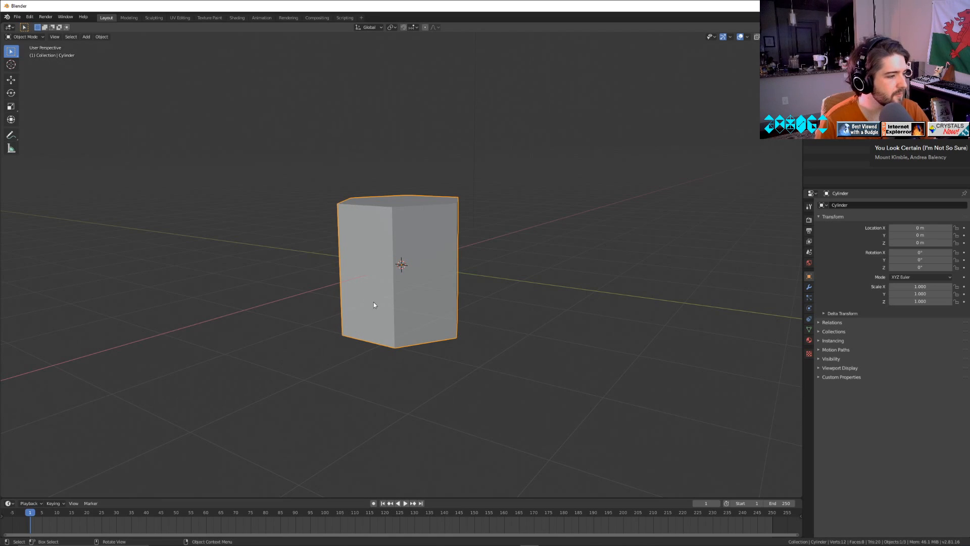
# Rotate the hexagonal prism 90° about X and scale it down uniformly to about 0.094.
pyautogui.moveTo(920, 252)
pyautogui.mouseDown()
pyautogui.moveTo(945, 252)
pyautogui.moveTo(918, 251)
pyautogui.mouseUp()
pyautogui.click(920, 252)
pyautogui.write('90')
pyautogui.press('Return')
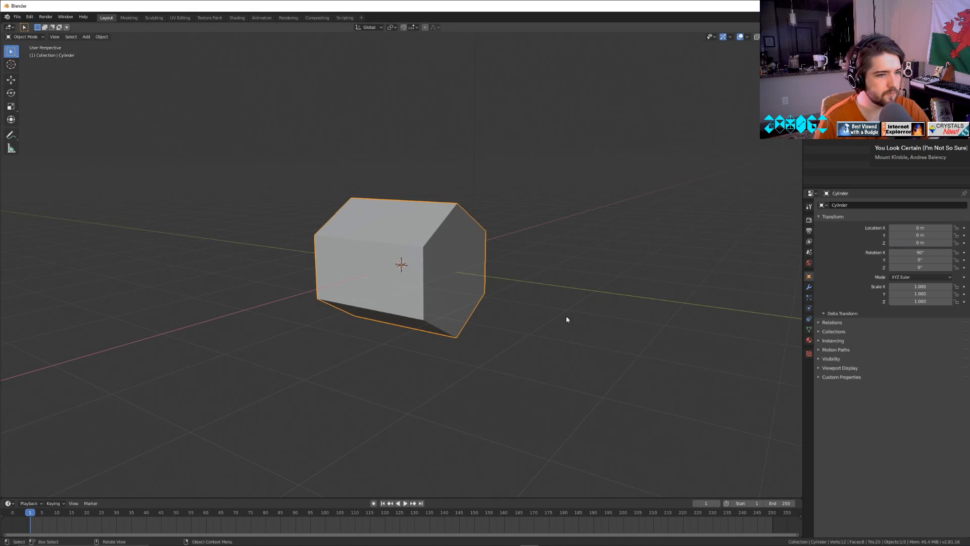
pyautogui.press('s')
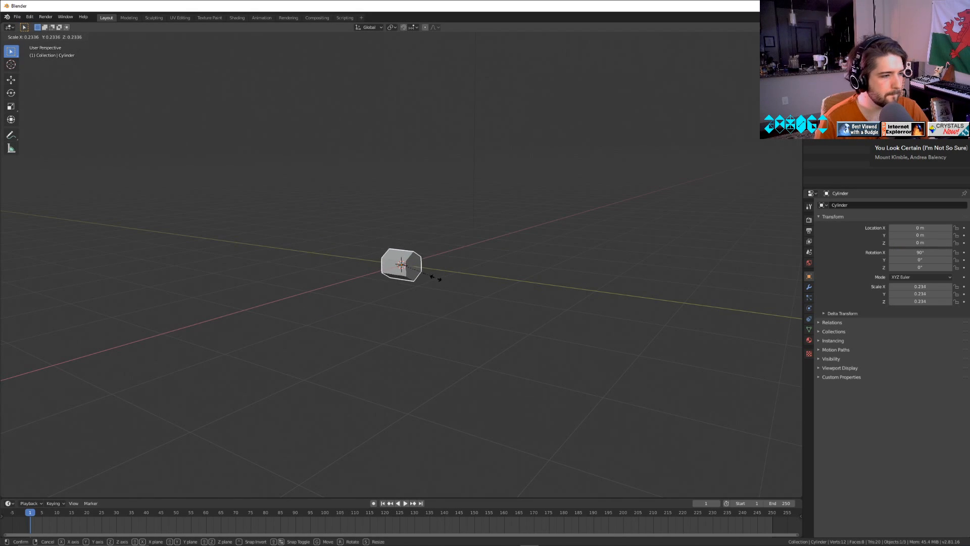
pyautogui.click(407, 287)
# In Edit Mode, select the prism's end face on the Y axis and extrude it about 2.85 m into a long beam.
pyautogui.scroll(8, 407, 287)
pyautogui.press('Tab')
pyautogui.hotkey('alt', 'a')
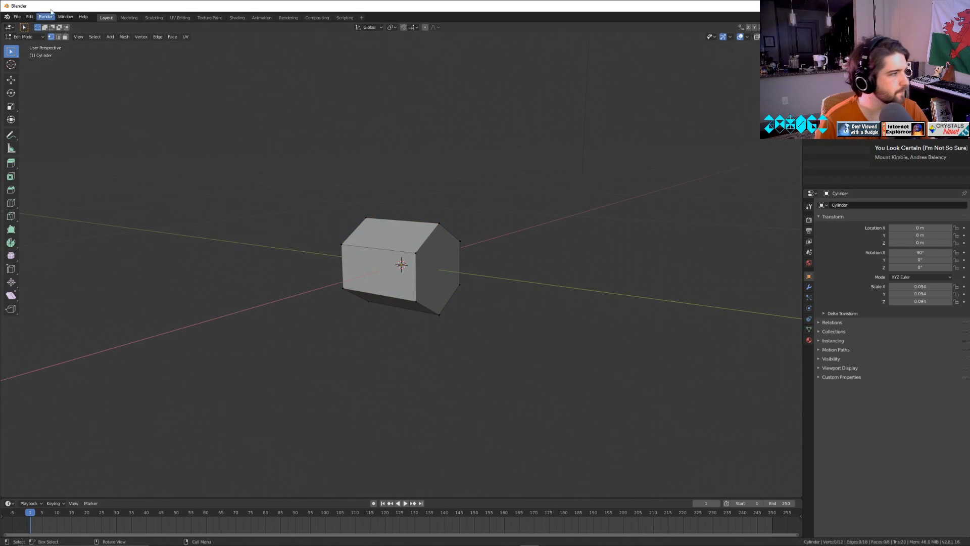
pyautogui.click(65, 37)
pyautogui.click(432, 270)
pyautogui.scroll(-6, 410, 328)
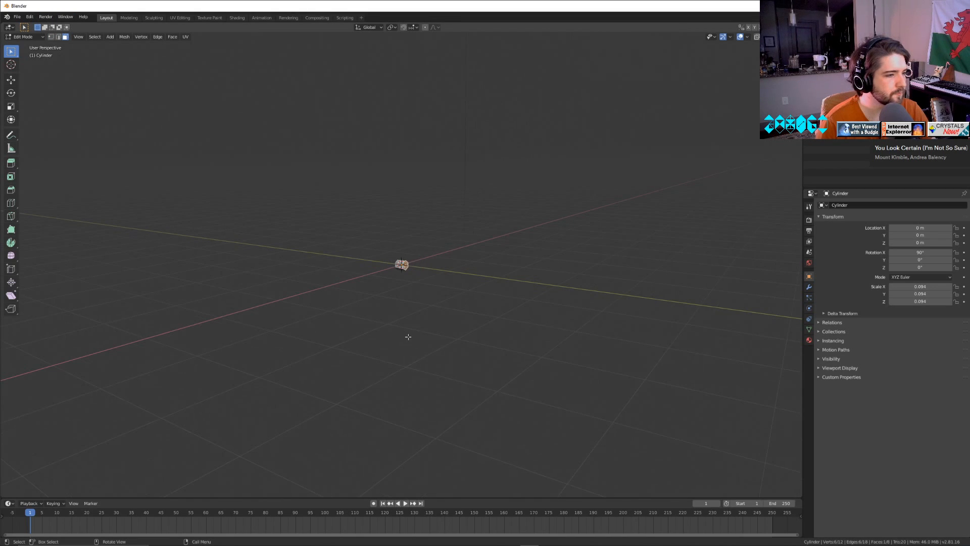
pyautogui.press('e')
pyautogui.click(76, 415)
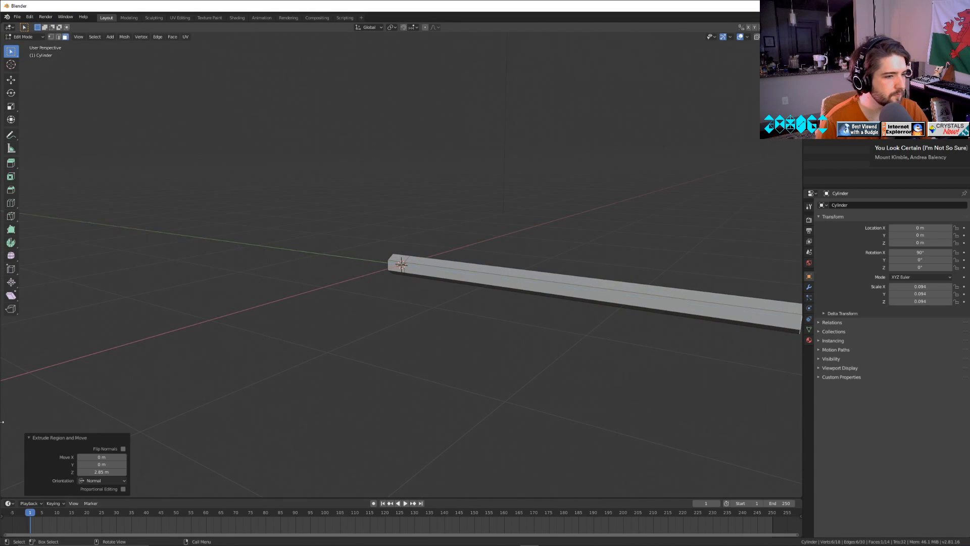
# Extrude the beam's end face about 0.28 m further, then shift it slightly back along Y to shorten the end segment.
pyautogui.scroll(-3, 77, 415)
pyautogui.scroll(-3, 422, 403)
pyautogui.press('e')
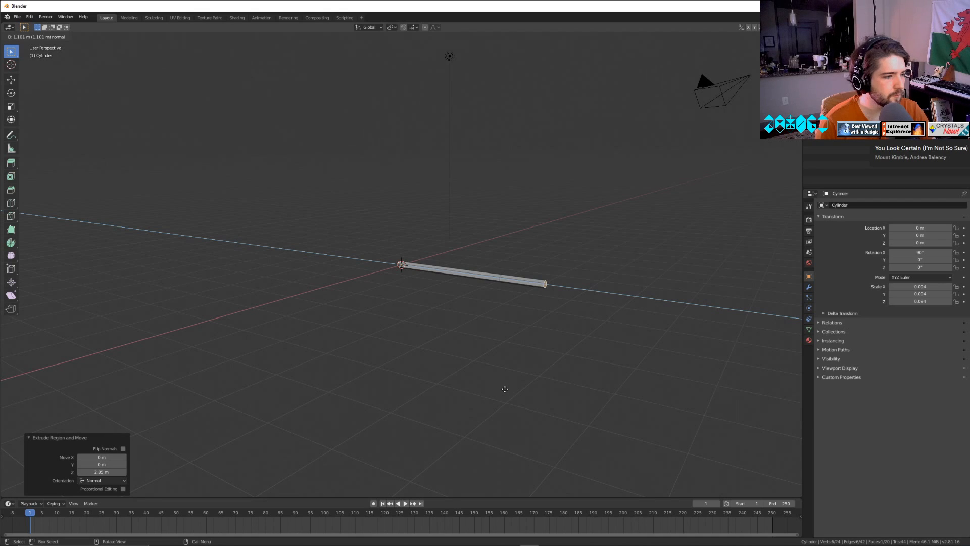
pyautogui.click(475, 379)
pyautogui.scroll(3, 475, 384)
pyautogui.moveTo(475, 389)
pyautogui.mouseDown(button='middle')
pyautogui.moveTo(508, 375)
pyautogui.moveTo(475, 387)
pyautogui.moveTo(522, 383)
pyautogui.moveTo(448, 386)
pyautogui.moveTo(475, 379)
pyautogui.mouseUp(button='middle')
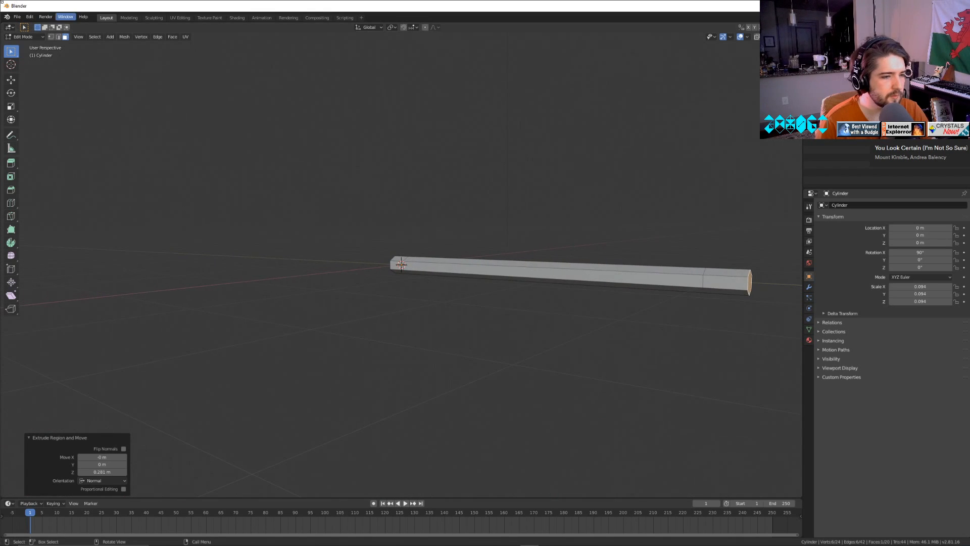
pyautogui.click(10, 79)
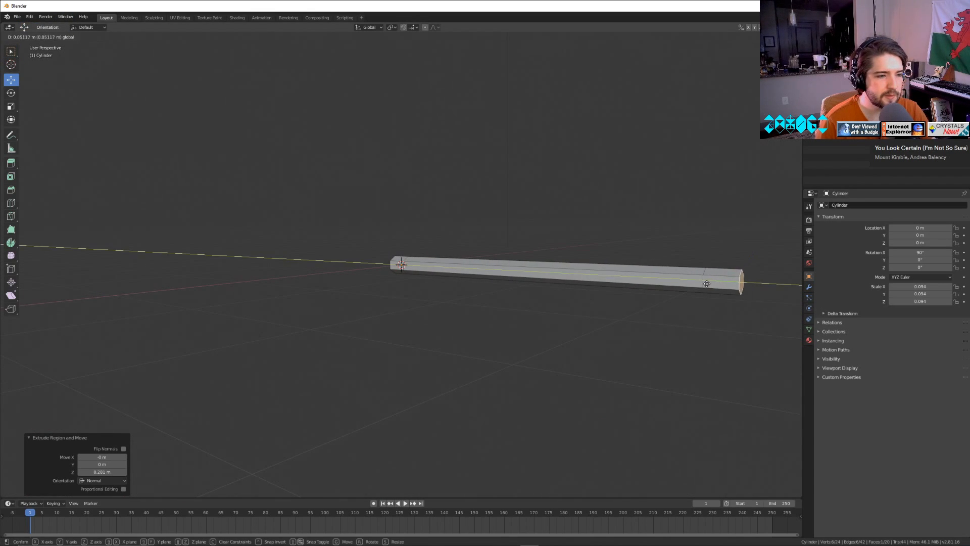
pyautogui.click(673, 216)
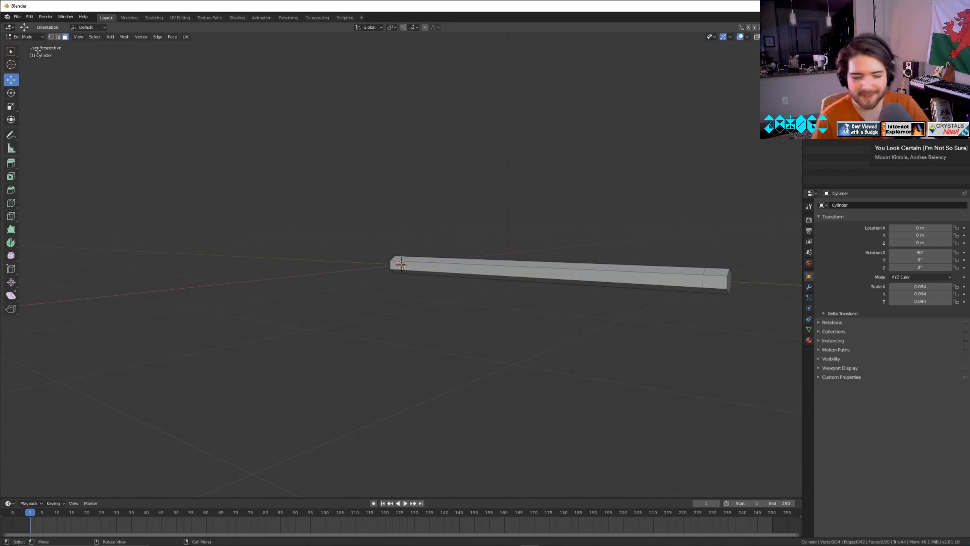
# Import the COLLADA figure man1.dae from the exports folder as a size reference.
pyautogui.click(17, 17)
pyautogui.moveTo(31, 119)
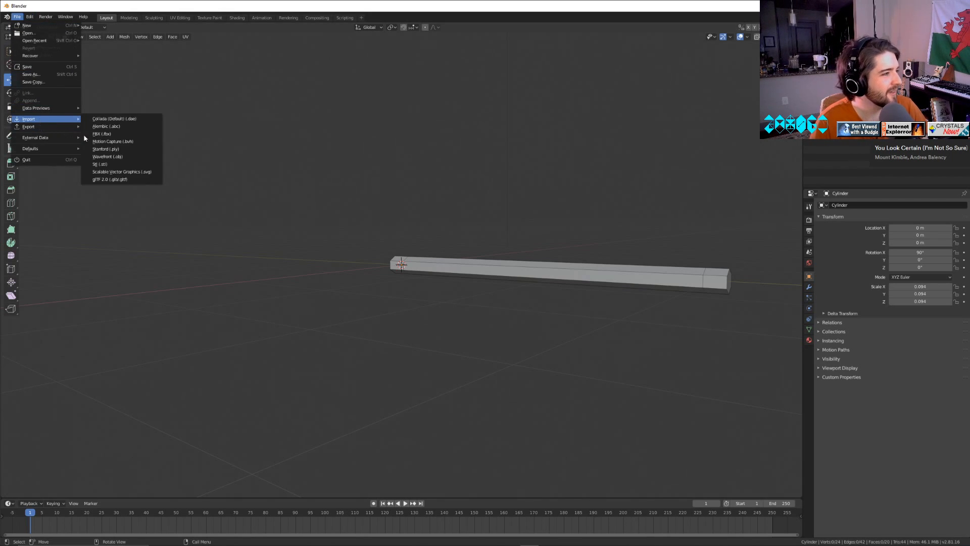
pyautogui.click(116, 117)
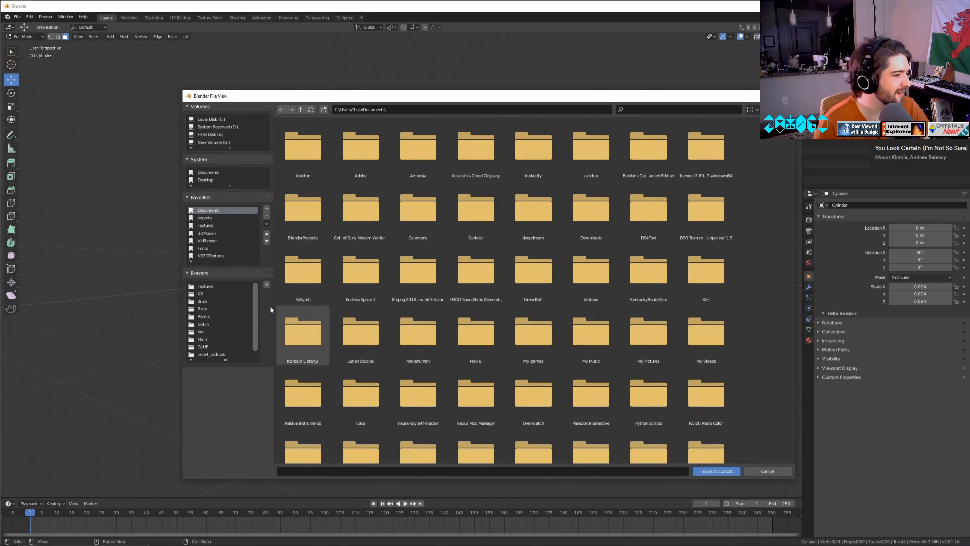
pyautogui.click(208, 236)
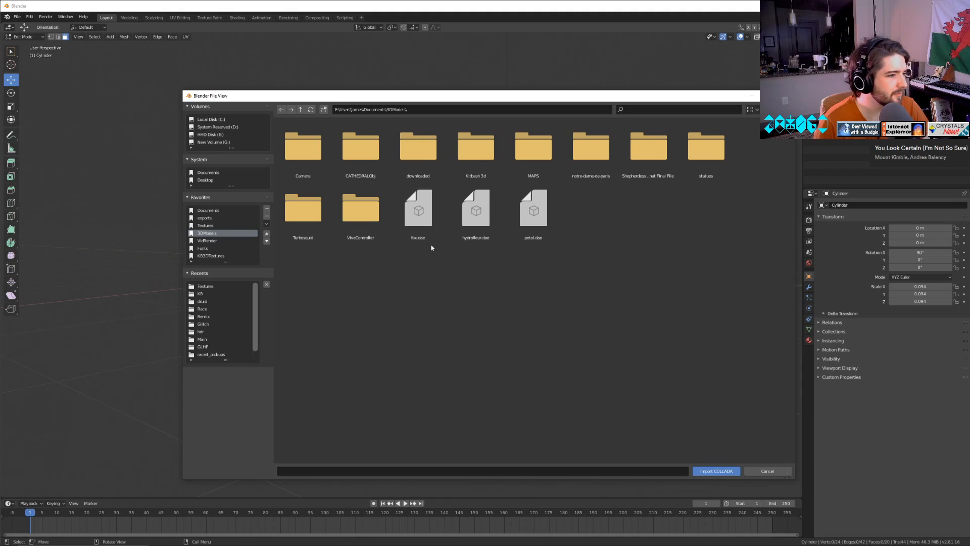
pyautogui.click(207, 218)
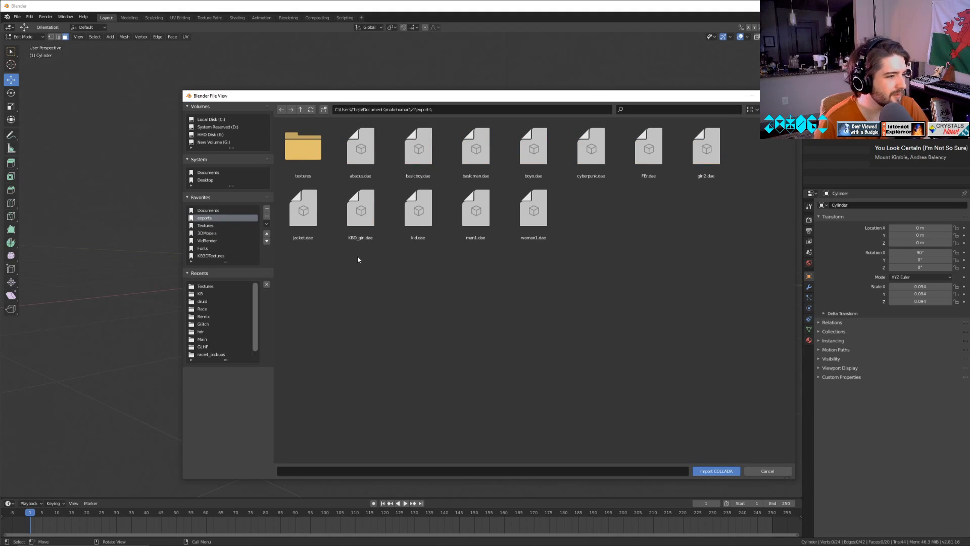
pyautogui.doubleClick(463, 218)
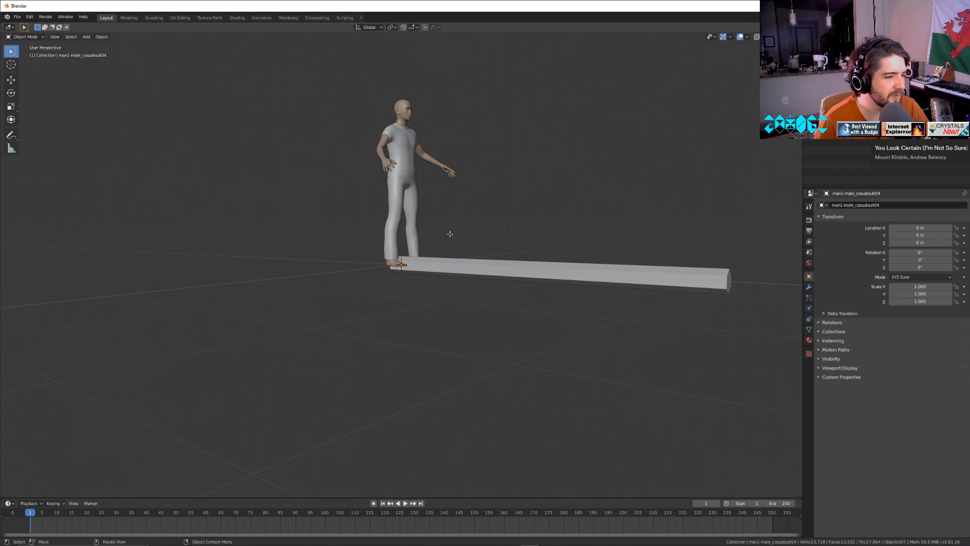
# Select the man1 armature and scale the figure down uniformly to about 0.050.
pyautogui.scroll(5, 472, 253)
pyautogui.scroll(-4, 472, 253)
pyautogui.press('Tab')
pyautogui.press('Tab')
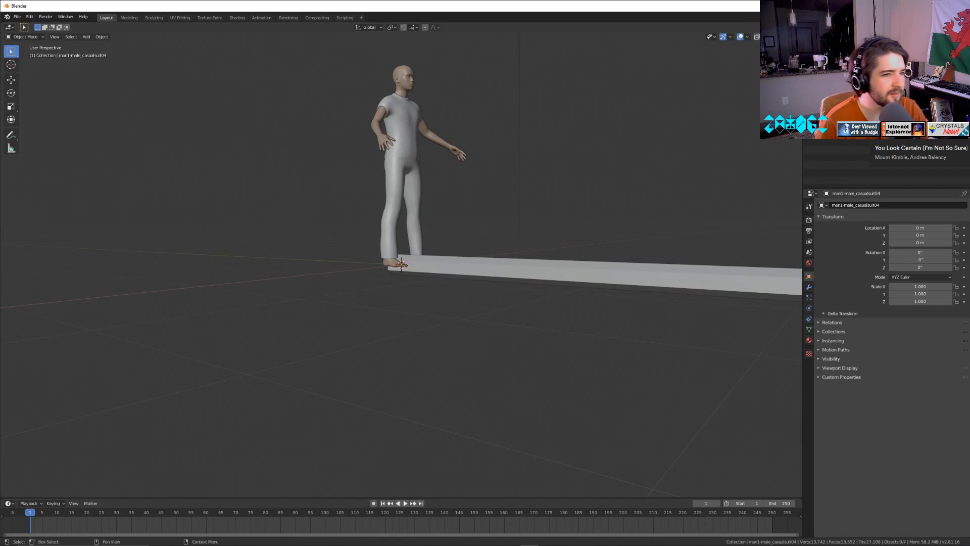
pyautogui.click(845, 65)
pyautogui.press('s')
pyautogui.click(439, 245)
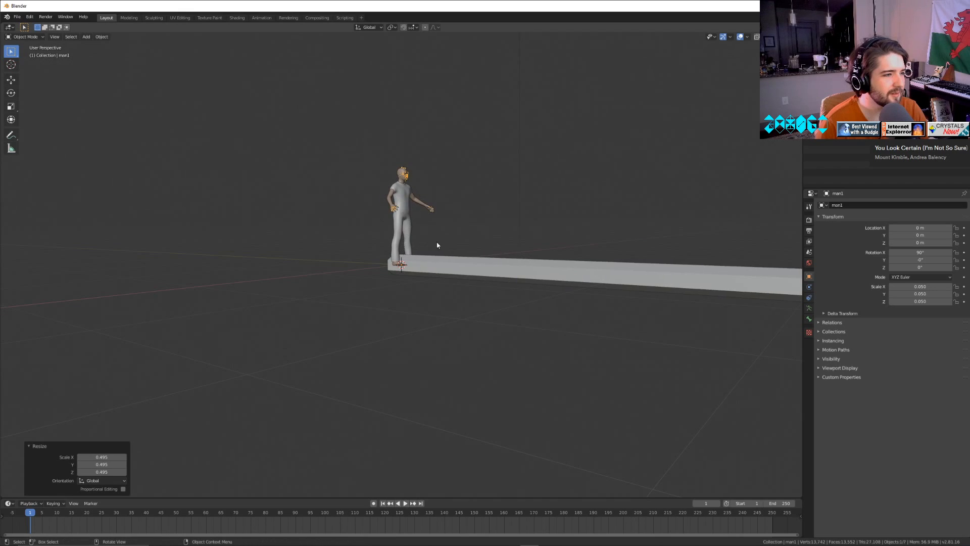
pyautogui.moveTo(462, 248); pyautogui.dragTo(440, 241, button='middle')
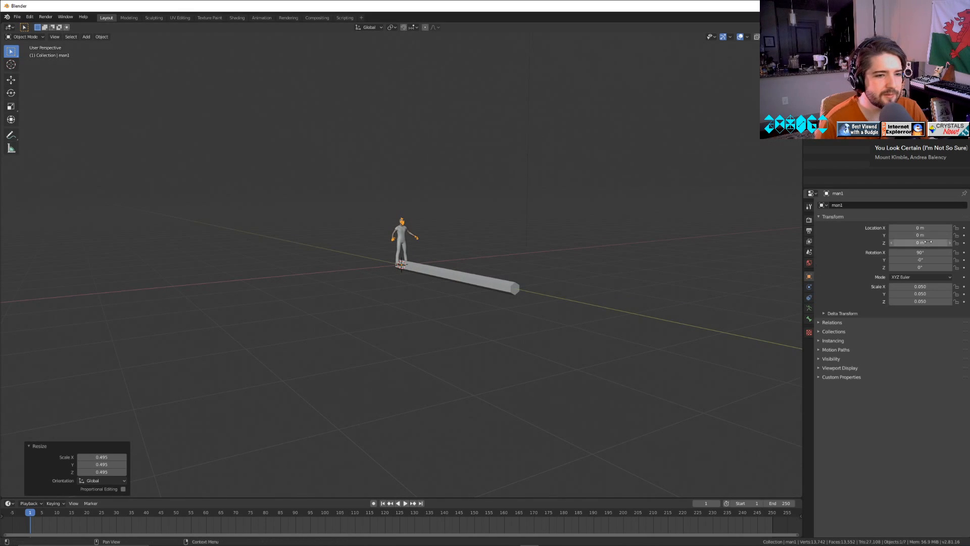
# Move the man figure along X to about -2.54 m, away from the beam.
pyautogui.moveTo(920, 235); pyautogui.dragTo(842, 228)
pyautogui.hotkey('ctrl', 'z')
pyautogui.scroll(5, 245, 320)
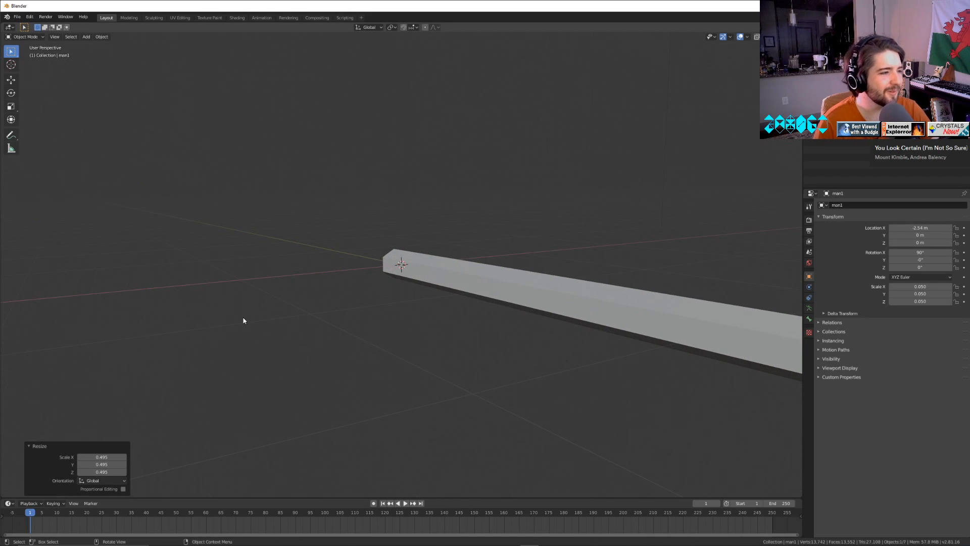
# Examine the man figure's armature and base mesh up close around the head and torso.
pyautogui.keyDown('shift'); pyautogui.moveTo(275, 314); pyautogui.dragTo(700, 381, button='middle'); pyautogui.keyUp('shift')
pyautogui.scroll(8, 574, 368)
pyautogui.press('Tab')
pyautogui.scroll(-5, 574, 369)
pyautogui.scroll(2, 575, 354)
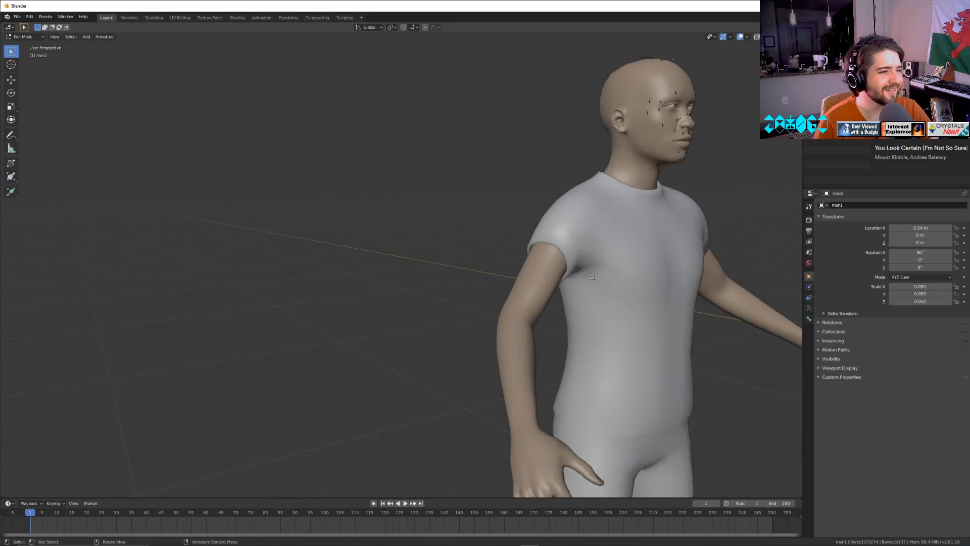
pyautogui.keyDown('shift'); pyautogui.moveTo(758, 237); pyautogui.dragTo(566, 278, button='middle'); pyautogui.keyUp('shift')
pyautogui.moveTo(566, 278); pyautogui.dragTo(581, 280, button='middle')
pyautogui.press('Tab')
pyautogui.click(389, 177)
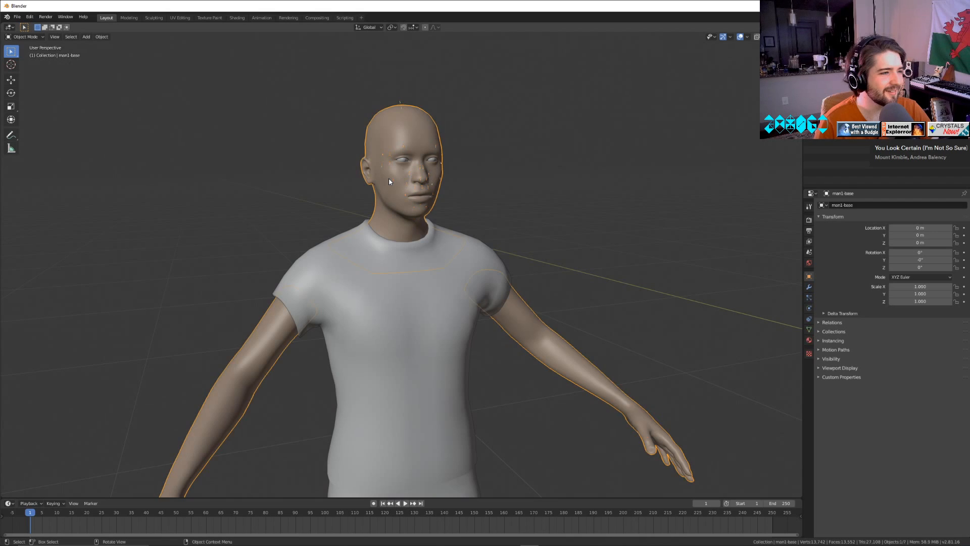
pyautogui.press('Tab')
pyautogui.scroll(1, 424, 215)
pyautogui.press('a')
pyautogui.keyDown('shift'); pyautogui.moveTo(479, 230); pyautogui.dragTo(489, 249, button='middle'); pyautogui.keyUp('shift')
pyautogui.scroll(-6, 489, 249)
pyautogui.press('Tab')
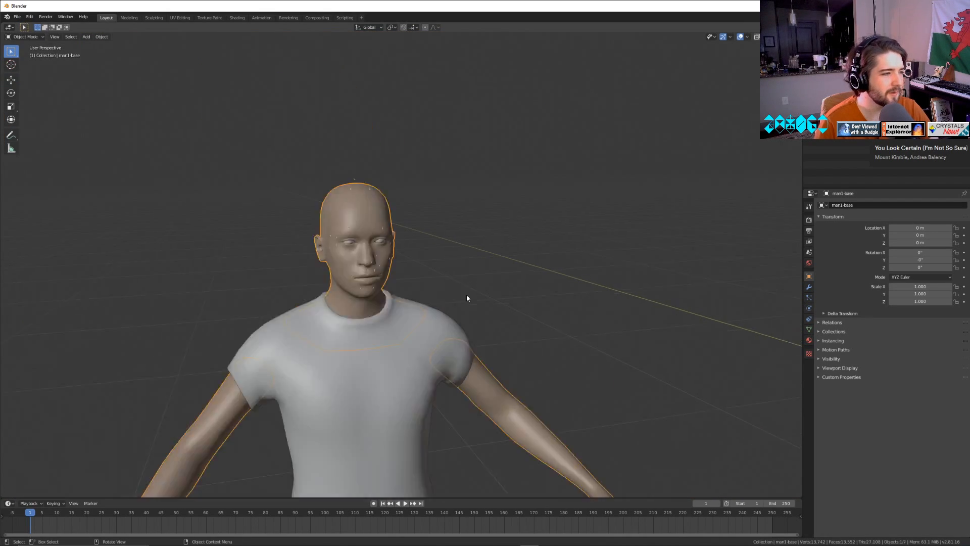
# Select the hexagonal beam and enlarge it relative to the man figure, to a uniform scale of about 0.145.
pyautogui.scroll(-5, 466, 295)
pyautogui.click(529, 303)
pyautogui.moveTo(536, 317); pyautogui.dragTo(480, 287, button='middle')
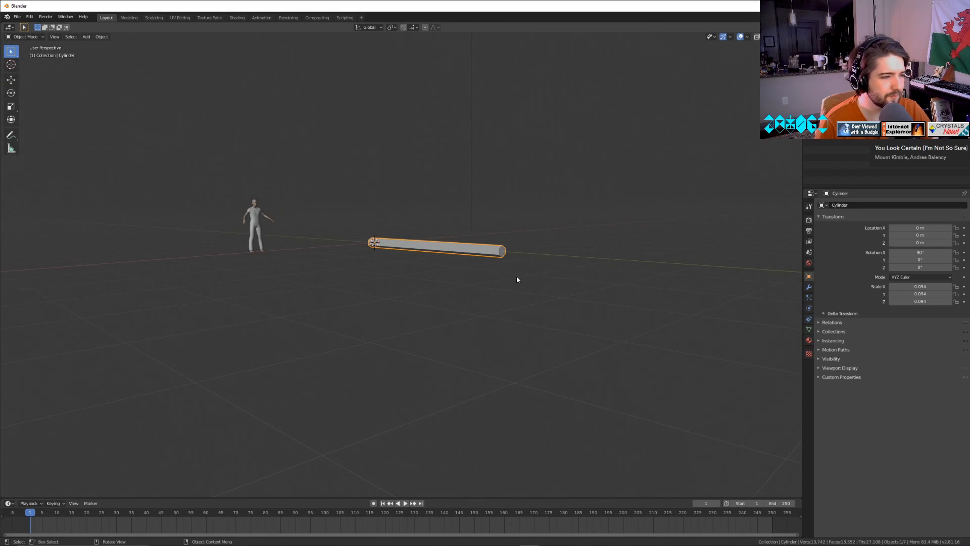
pyautogui.press('s')
pyautogui.click(587, 275)
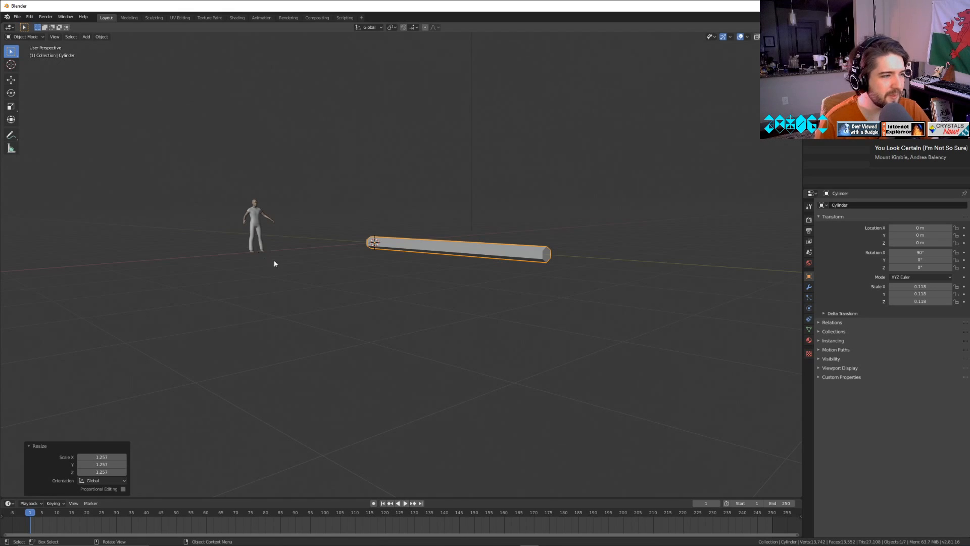
pyautogui.moveTo(274, 263); pyautogui.dragTo(404, 236, button='middle')
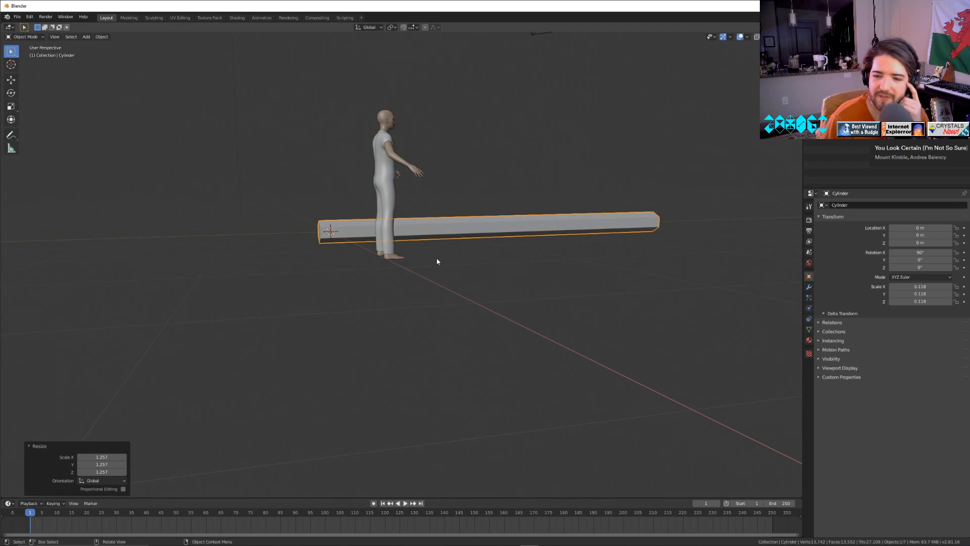
pyautogui.scroll(-3, 506, 276)
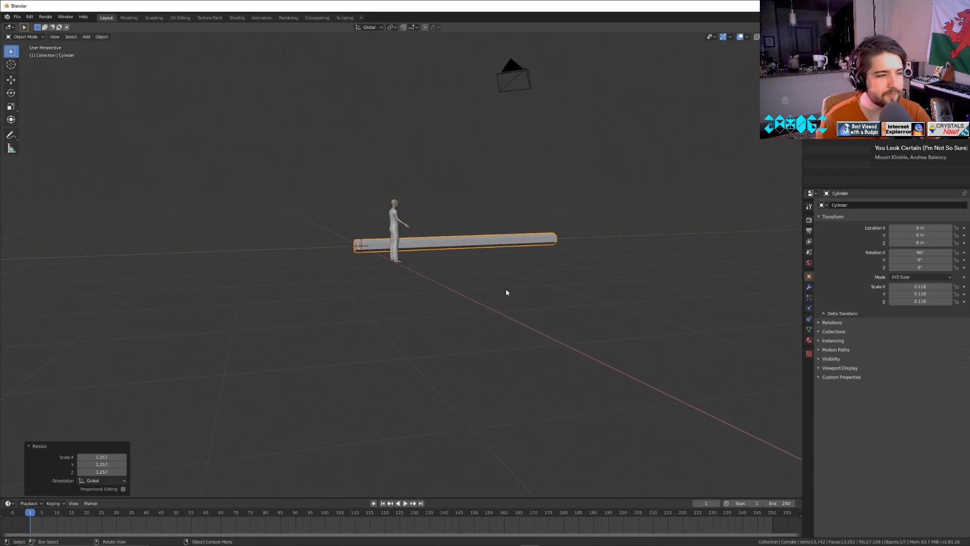
pyautogui.press('s')
pyautogui.click(556, 273)
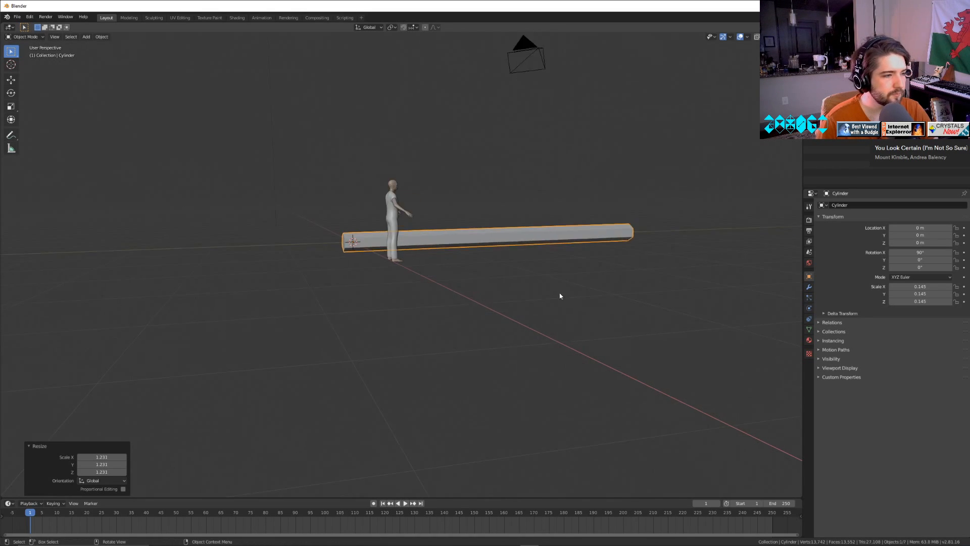
# Enter Edit Mode on the hexagonal beam and select the upper side face of its short end segment nearest the man figure.
pyautogui.keyDown('alt'); pyautogui.moveTo(559, 294); pyautogui.dragTo(504, 307, button='middle'); pyautogui.keyUp('alt')
pyautogui.press('Tab')
pyautogui.click(571, 414)
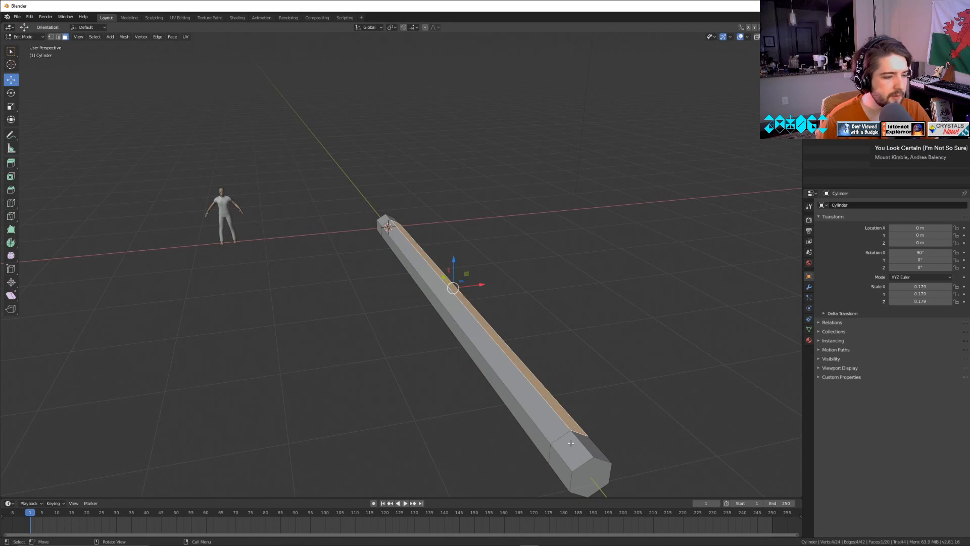
pyautogui.click(571, 449)
pyautogui.moveTo(511, 384); pyautogui.dragTo(473, 364, button='middle')
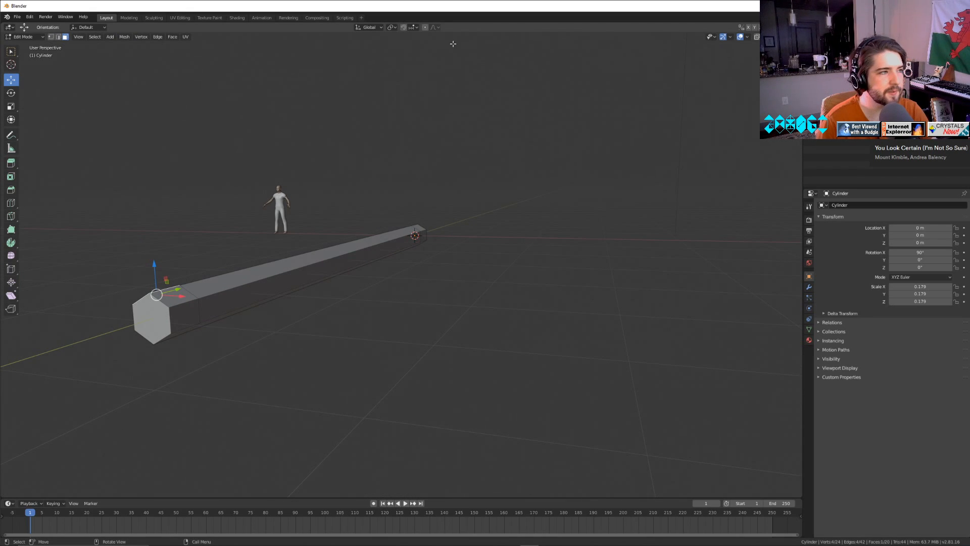
pyautogui.moveTo(361, 189); pyautogui.dragTo(455, 229, button='middle')
# Try to extrude the selected side face 3 m along its normal.
pyautogui.press('e')
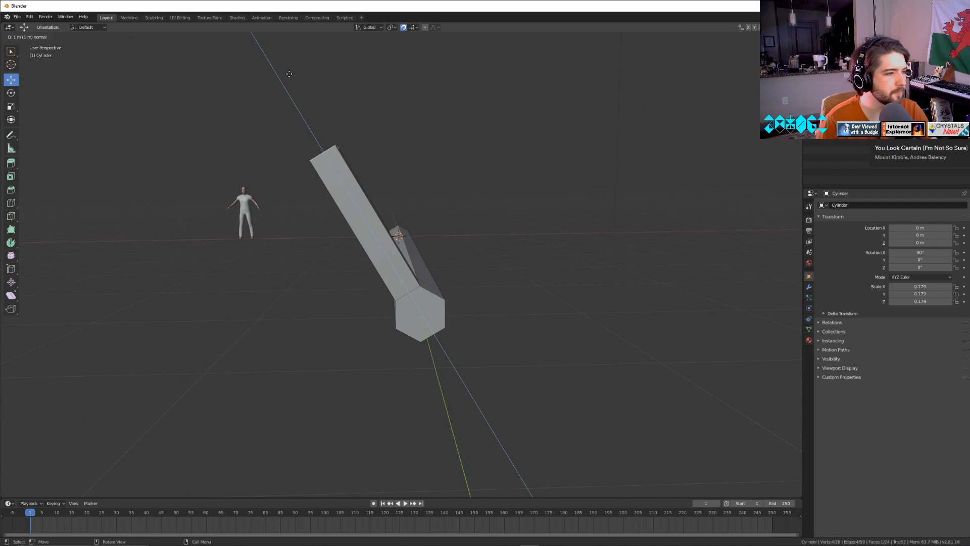
pyautogui.click(168, 417)
pyautogui.scroll(-4, 156, 392)
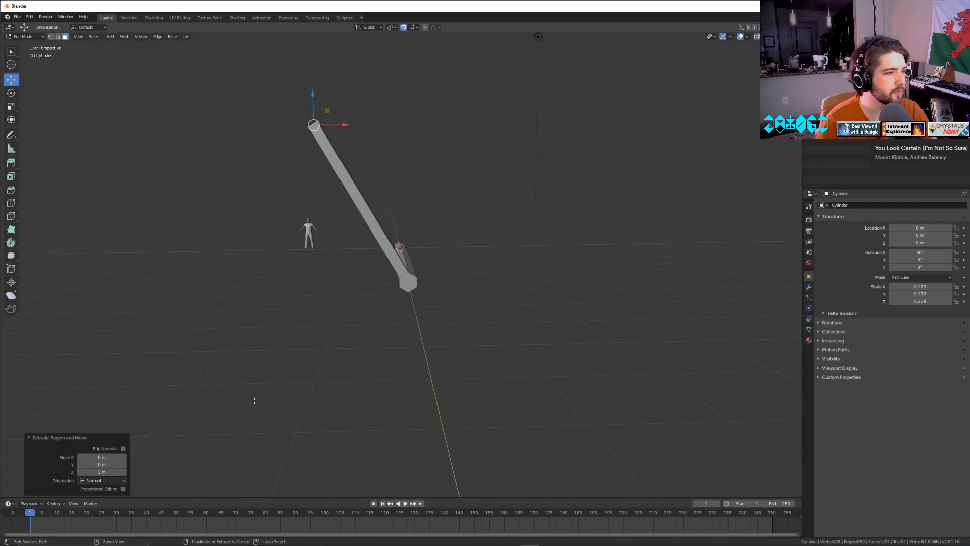
pyautogui.hotkey('ctrl', 'z')
# Extrude the end segment's upper -X side face 5 m along its normal as the first spoke, and clear the selection.
pyautogui.press('e')
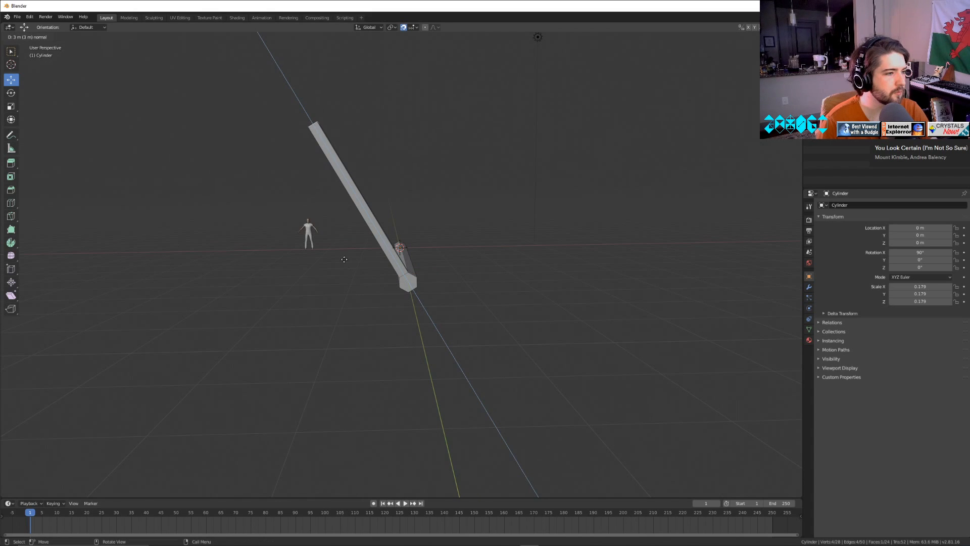
pyautogui.click(273, 177)
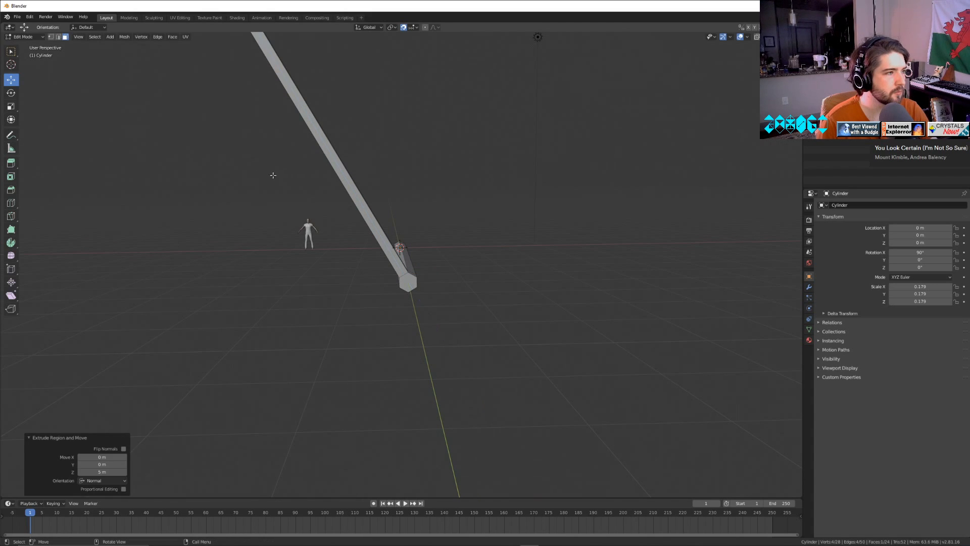
pyautogui.scroll(-3, 469, 335)
pyautogui.click(442, 307)
# Extrude the opposite, lower +X side face of the end segment along its normal into a second spoke.
pyautogui.moveTo(443, 307); pyautogui.dragTo(427, 299, button='middle')
pyautogui.scroll(2, 394, 300)
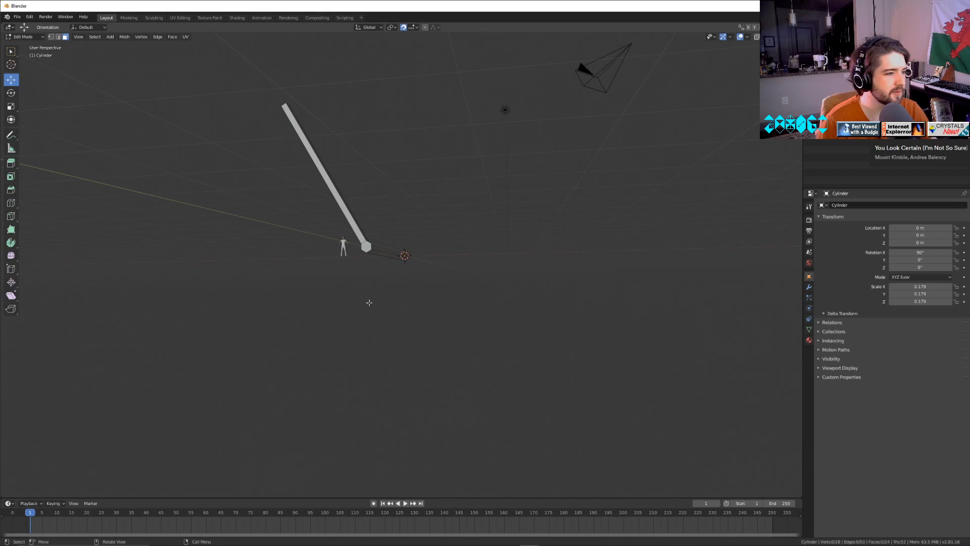
pyautogui.moveTo(346, 246); pyautogui.dragTo(419, 302, button='middle')
pyautogui.click(345, 241)
pyautogui.press('e')
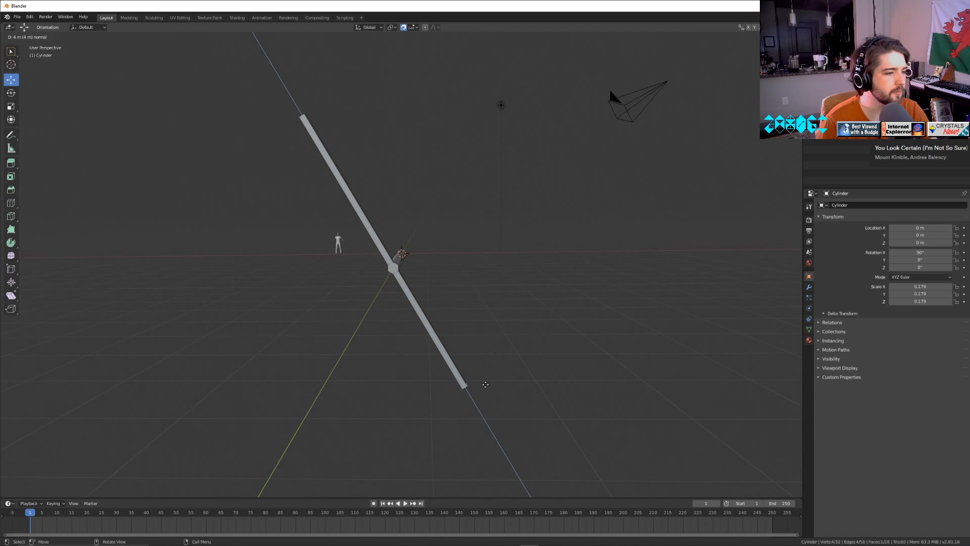
pyautogui.click(499, 406)
# Extrude the end segment's upper +X side face 5 m along its normal into a third spoke.
pyautogui.scroll(3, 429, 382)
pyautogui.moveTo(429, 382); pyautogui.dragTo(406, 340, button='middle')
pyautogui.click(215, 325)
pyautogui.scroll(-2, 238, 346)
pyautogui.press('e')
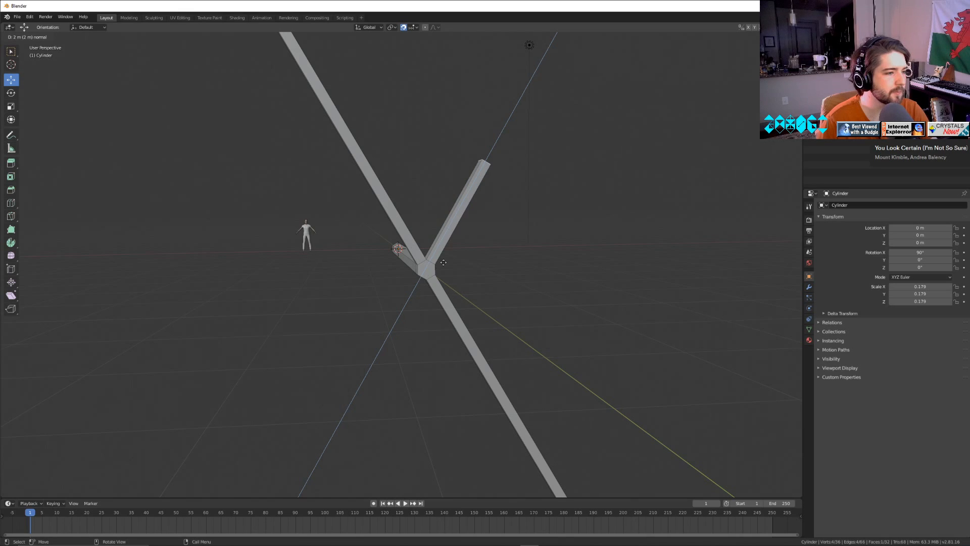
pyautogui.click(578, 158)
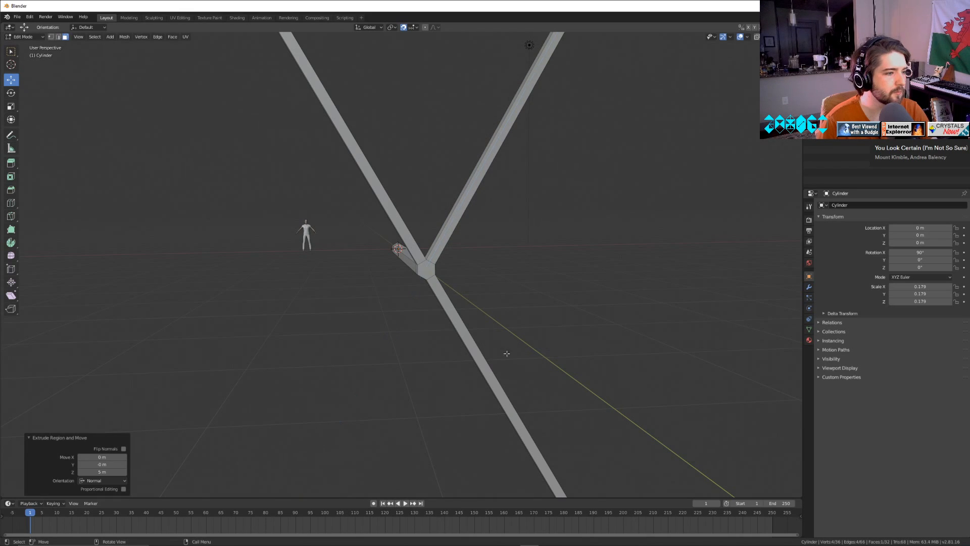
# Extrude the end segment's vertical -X side face 5 m along its normal into a horizontal spoke.
pyautogui.moveTo(507, 353); pyautogui.dragTo(704, 50, button='middle')
pyautogui.scroll(2, 658, 247)
pyautogui.click(658, 247)
pyautogui.scroll(-4, 658, 247)
pyautogui.press('e')
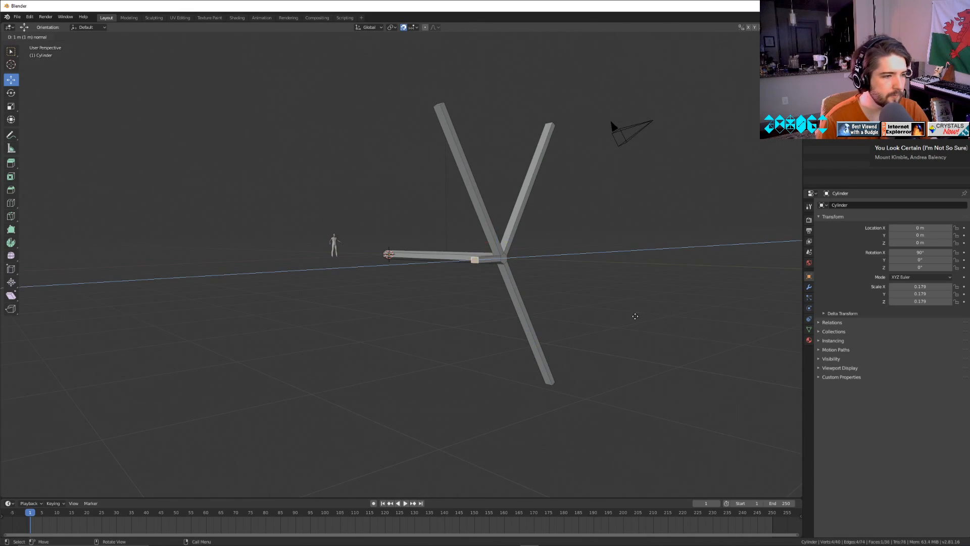
pyautogui.click(542, 308)
pyautogui.moveTo(543, 308); pyautogui.dragTo(489, 311, button='middle')
# Extrude the end segment's vertical +X side face along its normal into the opposite horizontal spoke.
pyautogui.scroll(4, 290, 228)
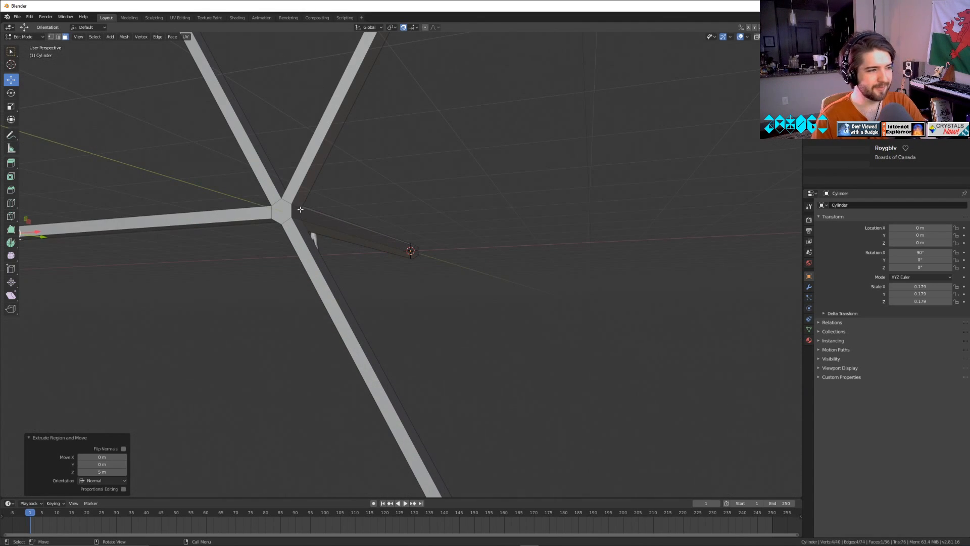
pyautogui.click(300, 209)
pyautogui.scroll(-3, 300, 209)
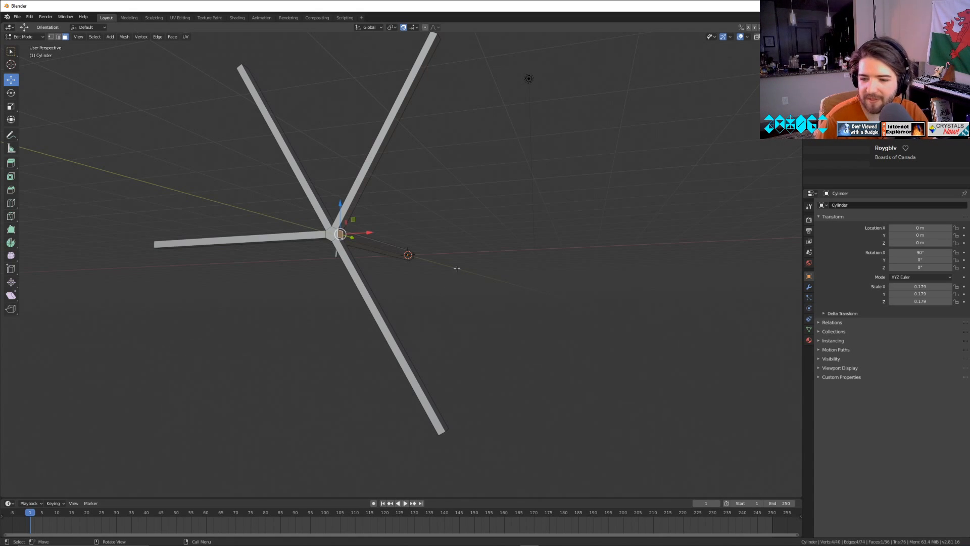
pyautogui.scroll(-3, 471, 287)
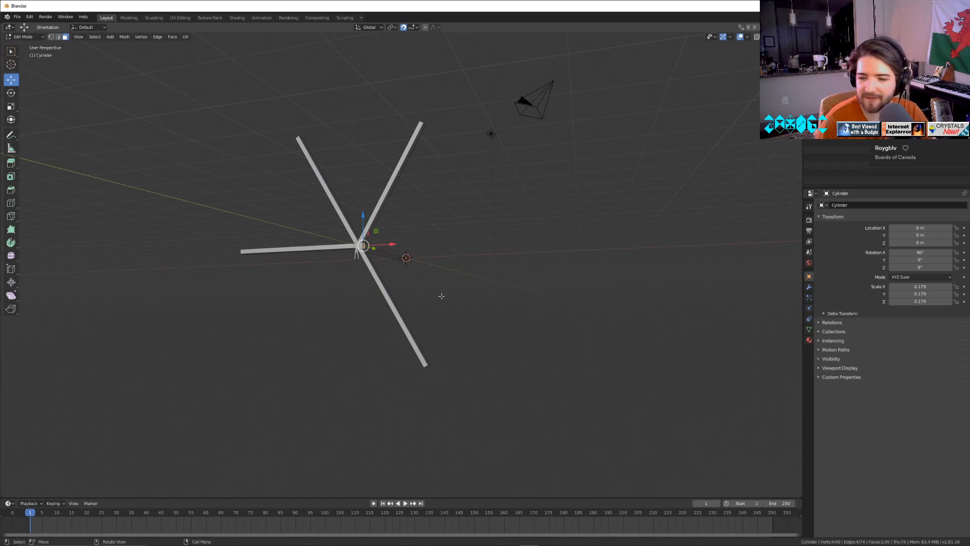
pyautogui.press('e')
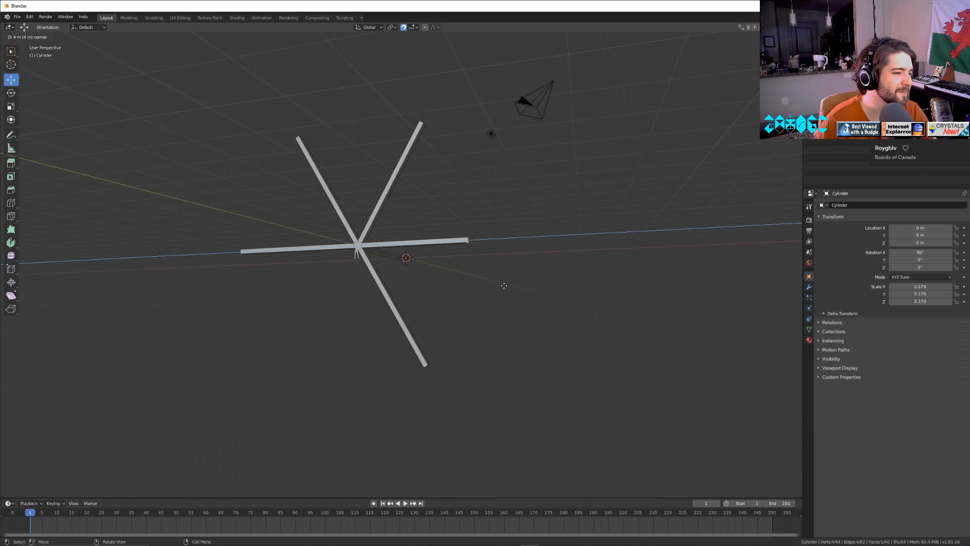
pyautogui.click(542, 284)
# Extrude the remaining lower -X side face into the sixth spoke and return to Object Mode.
pyautogui.moveTo(541, 284); pyautogui.dragTo(480, 305, button='middle')
pyautogui.scroll(4, 515, 308)
pyautogui.click(500, 208)
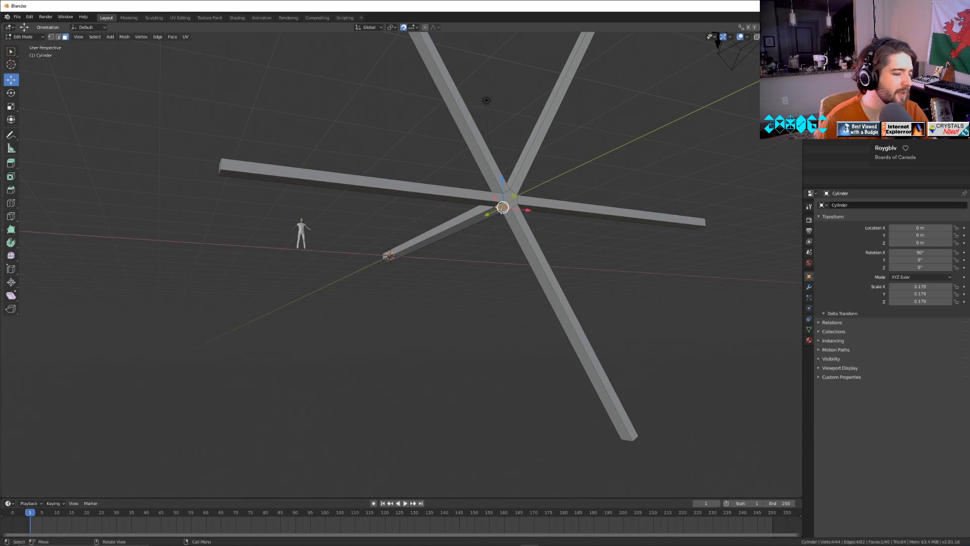
pyautogui.press('e')
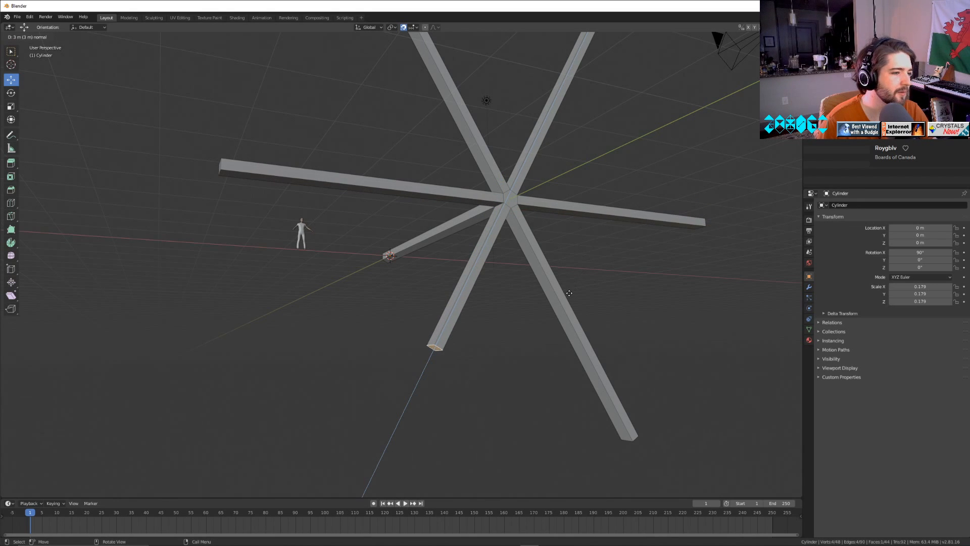
pyautogui.click(511, 399)
pyautogui.moveTo(511, 399); pyautogui.dragTo(529, 371, button='middle')
pyautogui.press('Tab')
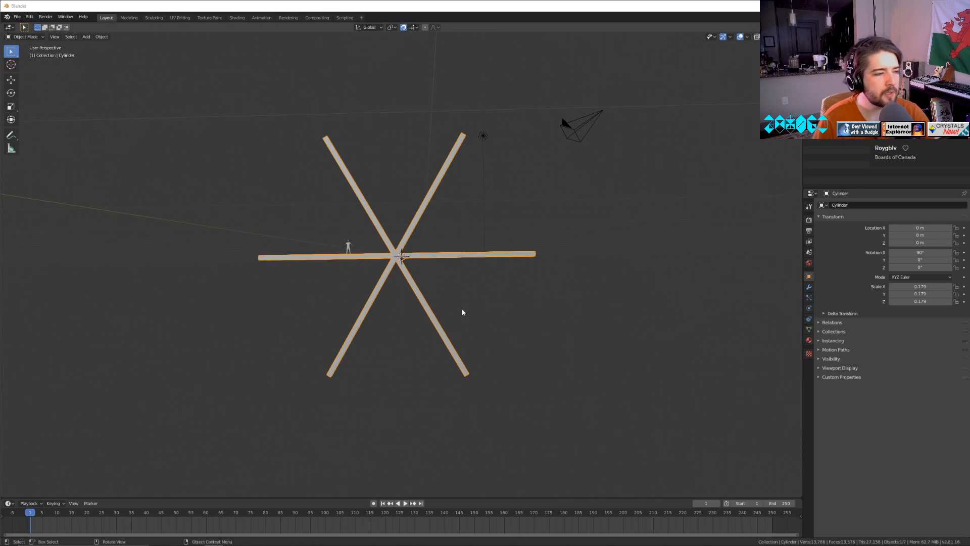
# Deselect the six-spoked beam and add a mesh plane at the world origin.
pyautogui.moveTo(462, 308); pyautogui.dragTo(494, 325, button='middle')
pyautogui.scroll(3, 493, 325)
pyautogui.scroll(-3, 492, 324)
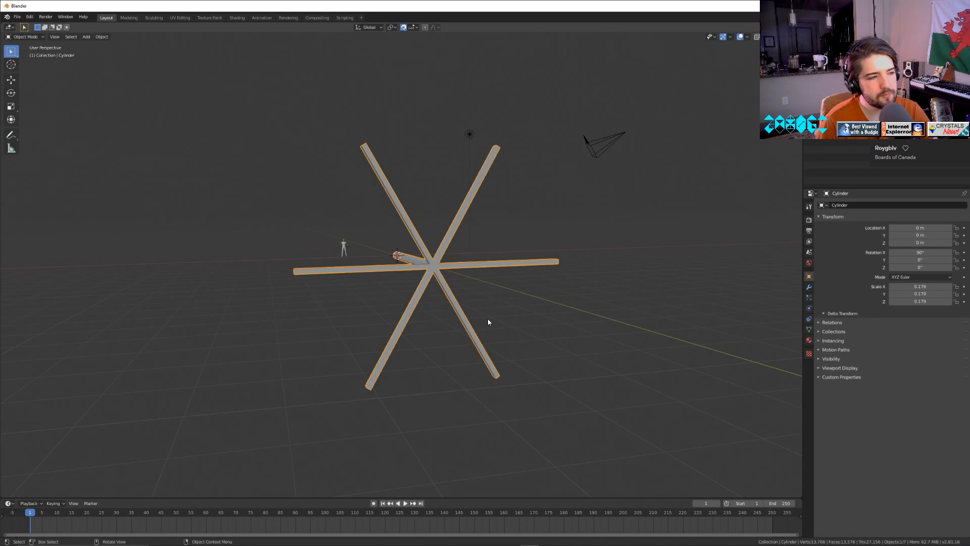
pyautogui.moveTo(487, 319); pyautogui.dragTo(416, 268, button='middle')
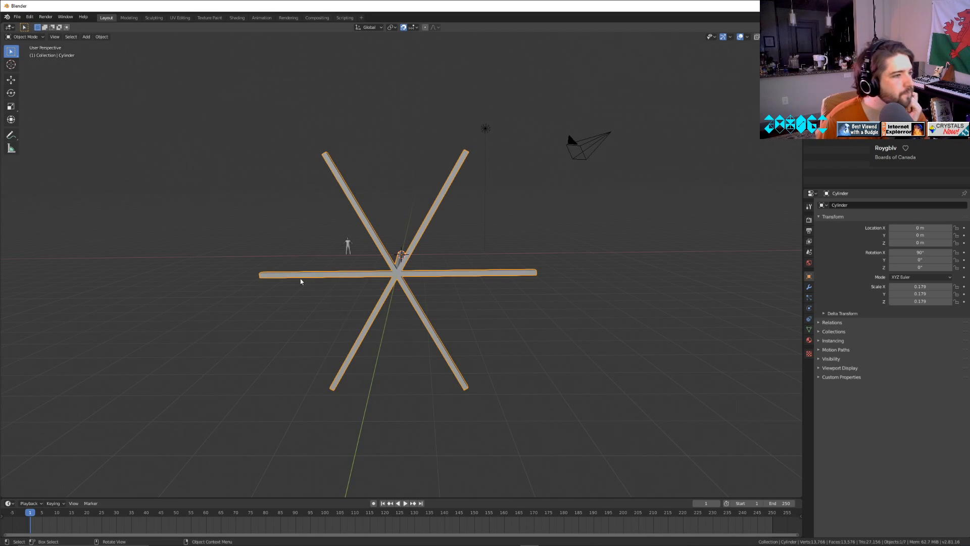
pyautogui.click(277, 232)
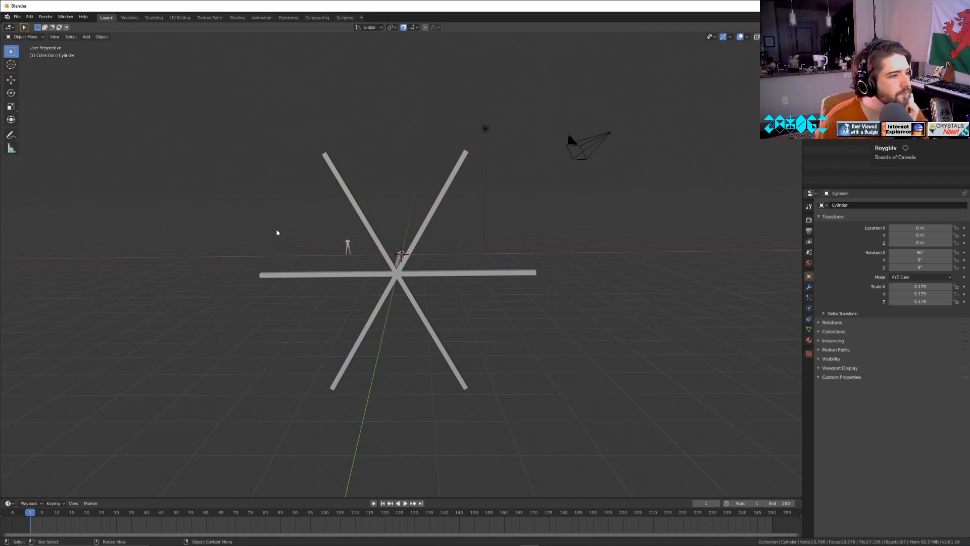
pyautogui.click(87, 37)
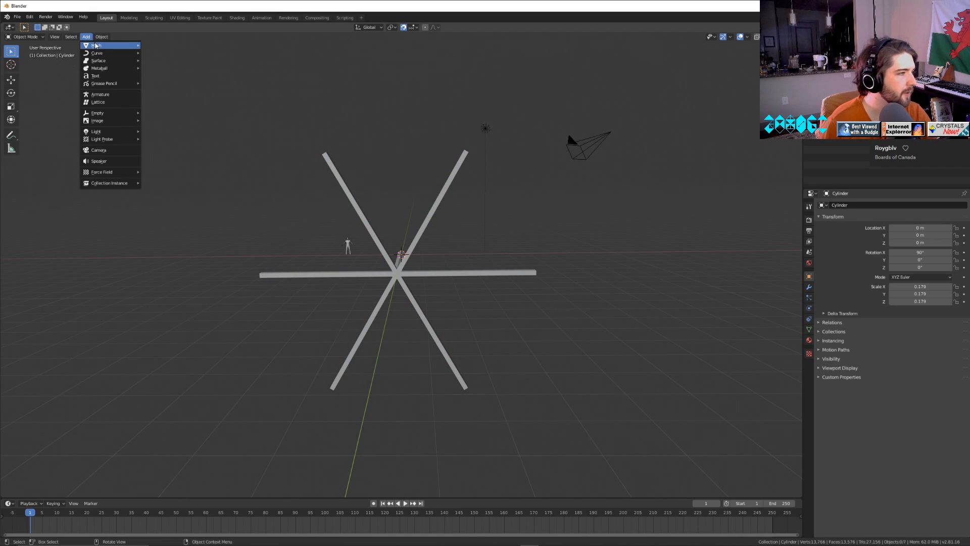
pyautogui.moveTo(101, 46)
pyautogui.click(155, 49)
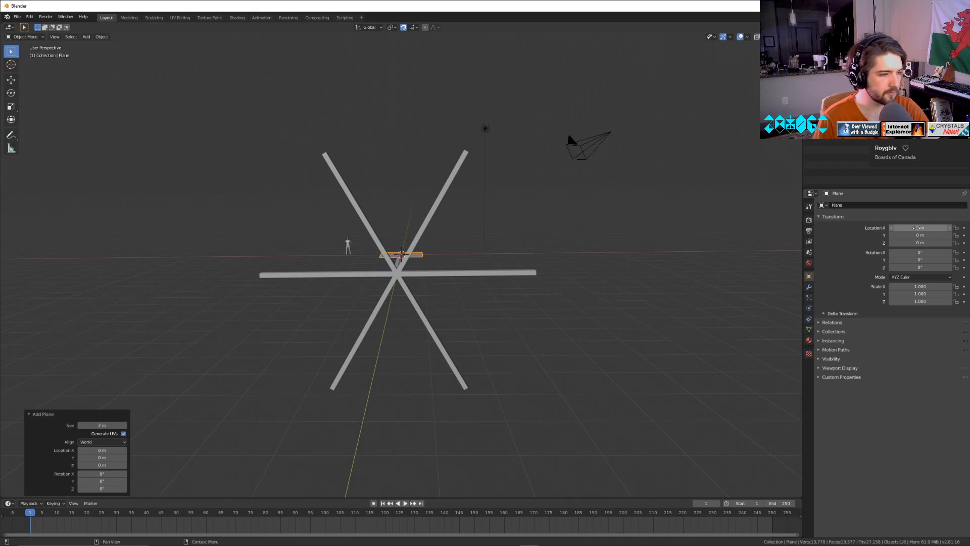
# Move the plane to Y -5.83 m at the spoke hub and set its X rotation to 90°.
pyautogui.moveTo(922, 252); pyautogui.dragTo(946, 236)
pyautogui.write('0')
pyautogui.press('Return')
pyautogui.click(925, 253)
pyautogui.write('90')
pyautogui.press('Return')
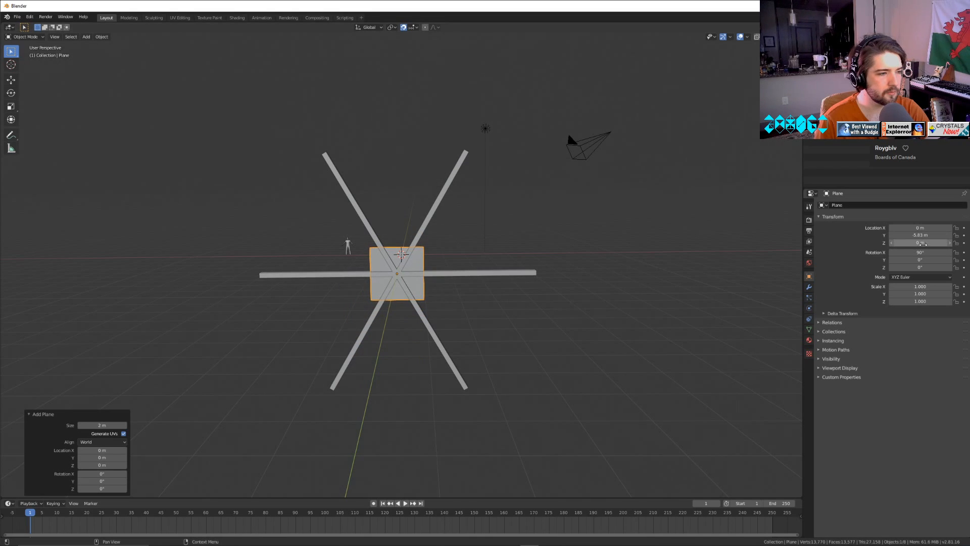
# Position the plane between the two upper spokes, at X -0.57 m and Z 4.29 m.
pyautogui.moveTo(920, 242)
pyautogui.mouseDown()
pyautogui.moveTo(942, 243)
pyautogui.moveTo(892, 228)
pyautogui.moveTo(930, 228)
pyautogui.mouseUp()
pyautogui.press('Tab')
pyautogui.scroll(4, 299, 230)
pyautogui.keyDown('shift'); pyautogui.moveTo(300, 230); pyautogui.dragTo(400, 356, button='middle'); pyautogui.keyUp('shift')
pyautogui.press('Tab')
pyautogui.press('Tab')
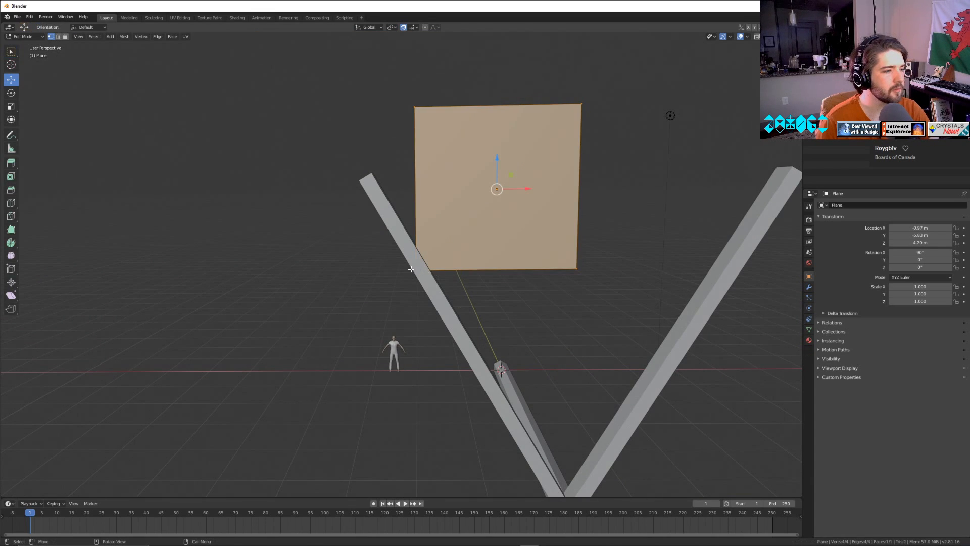
# In Edit Mode, move the plane's lower +X corner down to the spoke hub and shift it -0.0313 m along X.
pyautogui.click(419, 270)
pyautogui.click(571, 268)
pyautogui.moveTo(620, 365); pyautogui.dragTo(607, 342, button='middle')
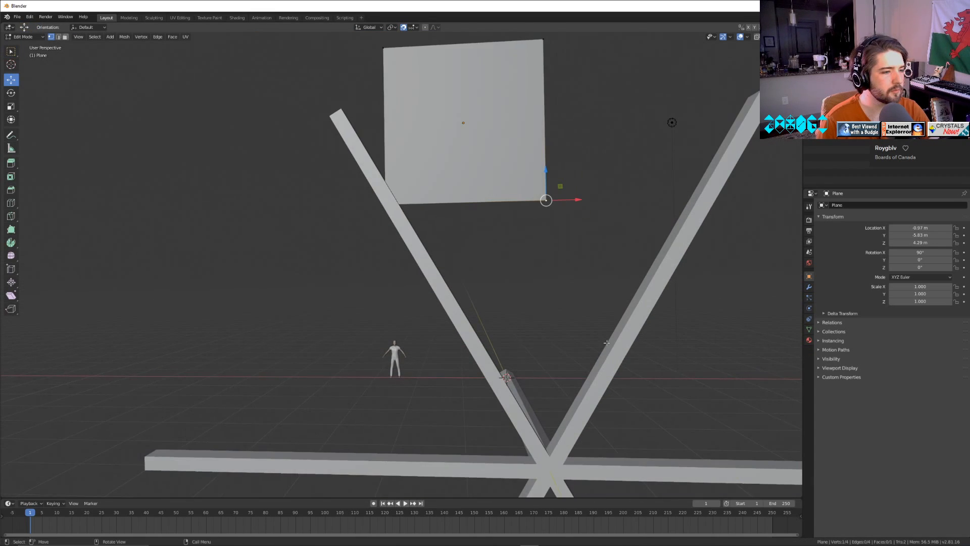
pyautogui.moveTo(552, 175); pyautogui.dragTo(551, 427)
pyautogui.moveTo(586, 459); pyautogui.dragTo(584, 461)
pyautogui.keyDown('shift'); pyautogui.moveTo(521, 182); pyautogui.dragTo(559, 256, button='middle'); pyautogui.keyUp('shift')
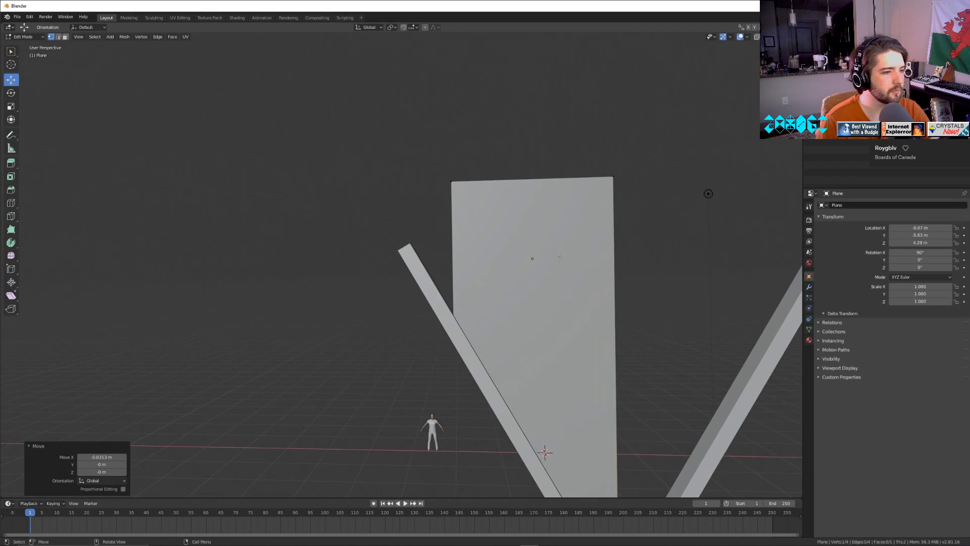
# In wireframe view, raise the plane's lower -X corner 1.16 m and move it about -0.556 m along X to the upper spoke's tip.
pyautogui.hotkey('shift', 'z')
pyautogui.click(453, 335)
pyautogui.moveTo(452, 301); pyautogui.dragTo(466, 231)
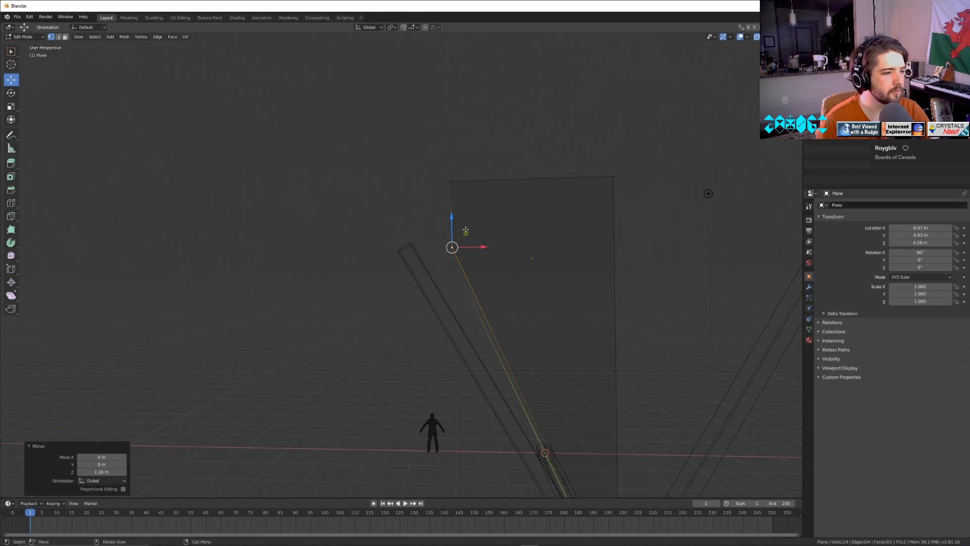
pyautogui.press('g')
pyautogui.click(452, 248)
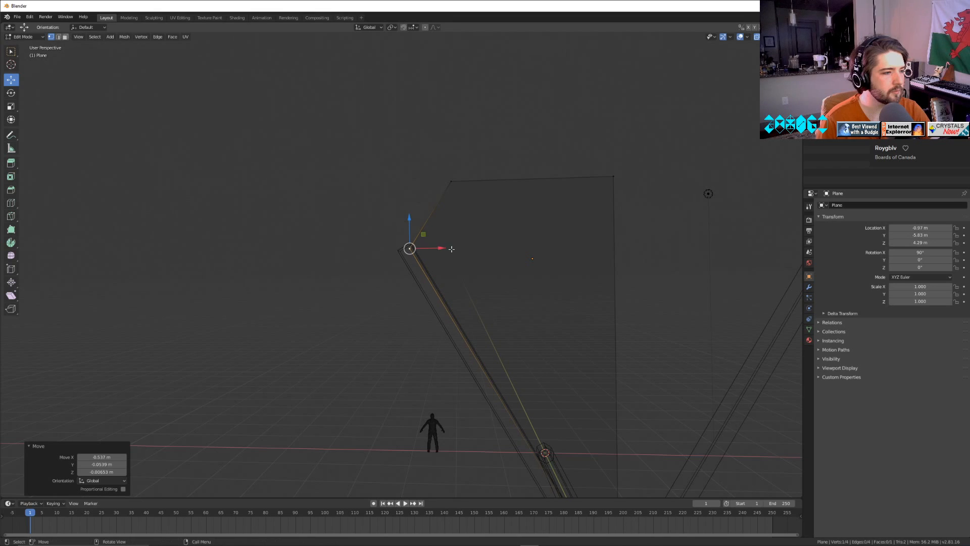
pyautogui.press('g')
pyautogui.press('x')
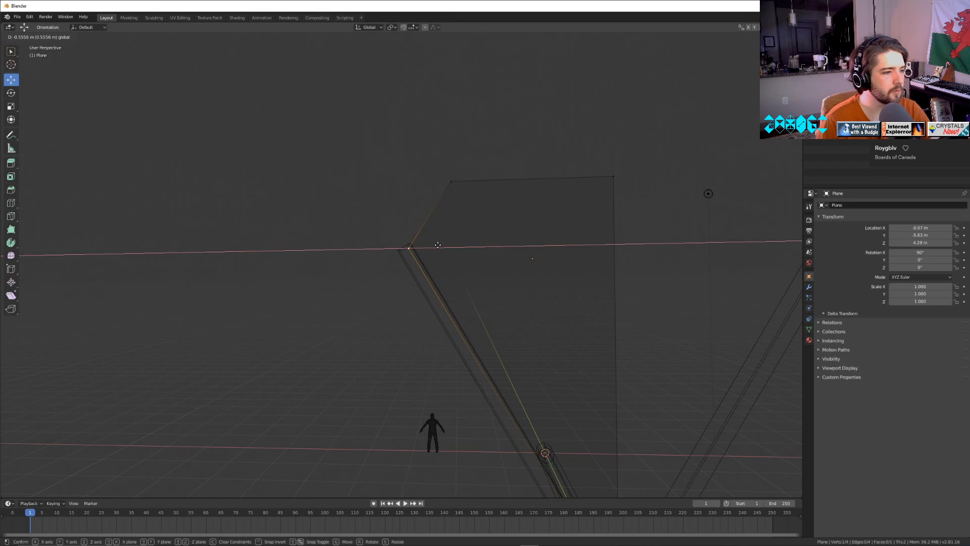
pyautogui.click(438, 245)
# Leave Edit Mode and switch the viewport back to solid shading.
pyautogui.press('Tab')
pyautogui.scroll(-7, 530, 278)
pyautogui.press('z')
pyautogui.click(571, 301)
pyautogui.scroll(6, 575, 318)
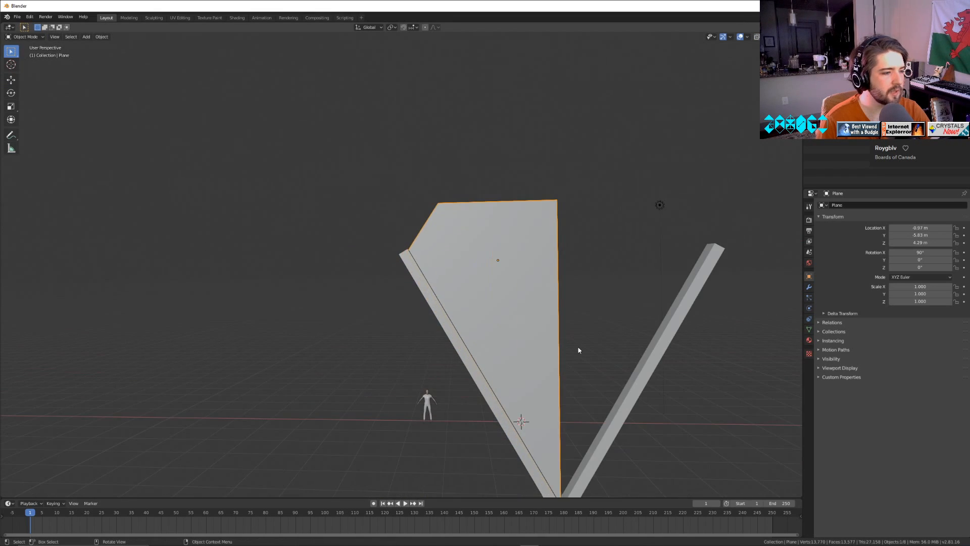
# Raise the plane's upper -X corner 1.49 m along Z and move it outward in line with the upper -X spoke.
pyautogui.moveTo(580, 350); pyautogui.dragTo(596, 368, button='middle')
pyautogui.press('Tab')
pyautogui.click(489, 301)
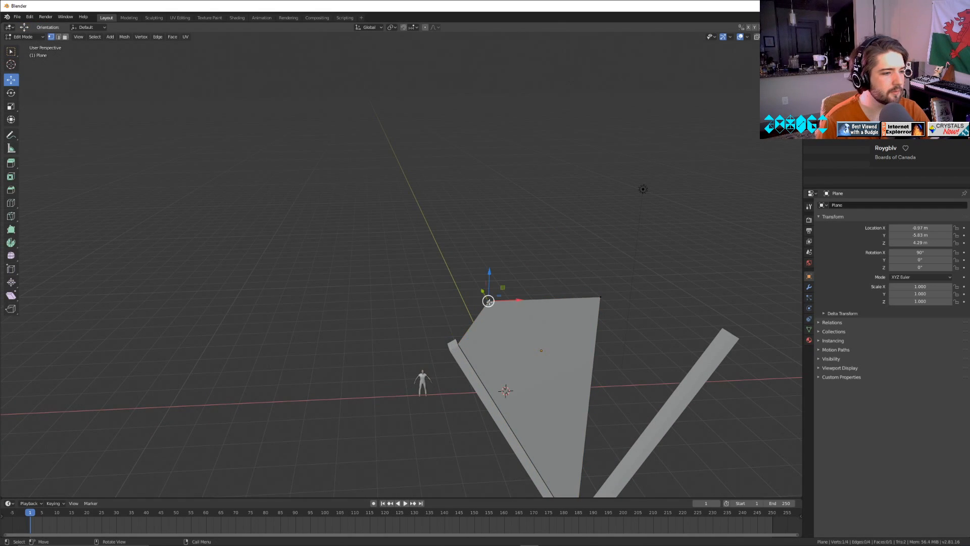
pyautogui.press('g')
pyautogui.press('z')
pyautogui.click(537, 90)
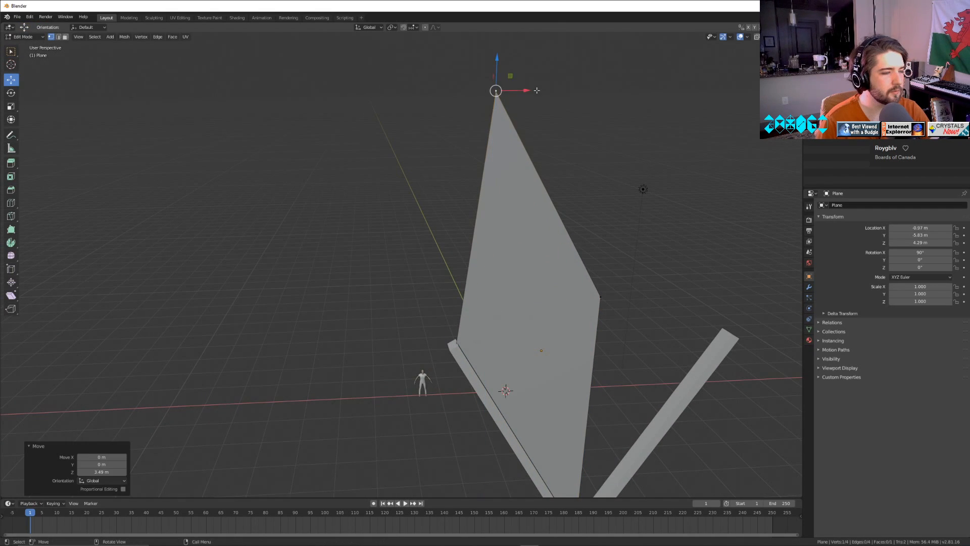
pyautogui.moveTo(537, 91); pyautogui.dragTo(352, 64)
pyautogui.scroll(-5, 353, 71)
pyautogui.moveTo(375, 147); pyautogui.dragTo(388, 109, button='middle')
# Select the plane's upper +X corner and lower it 0.626 m along Z.
pyautogui.click(454, 235)
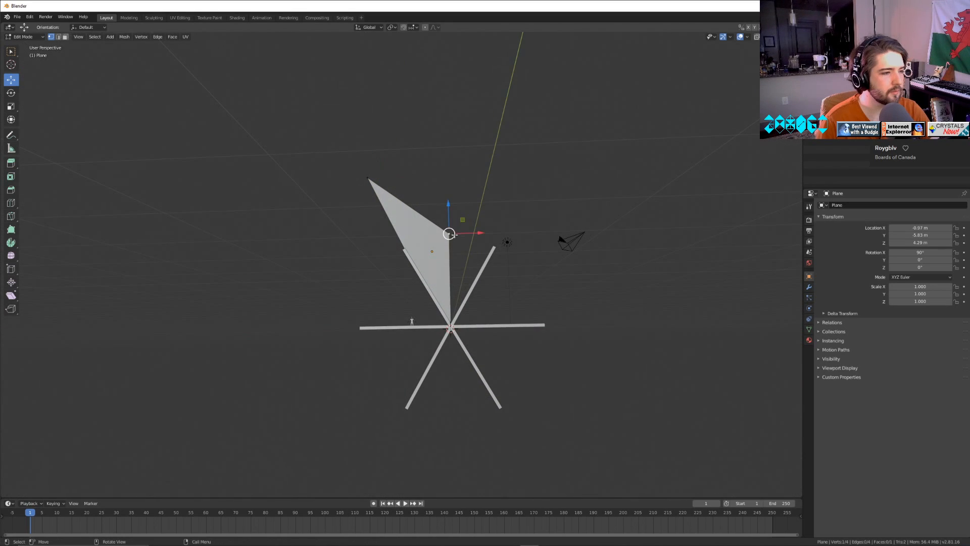
pyautogui.press('g')
pyautogui.press('z')
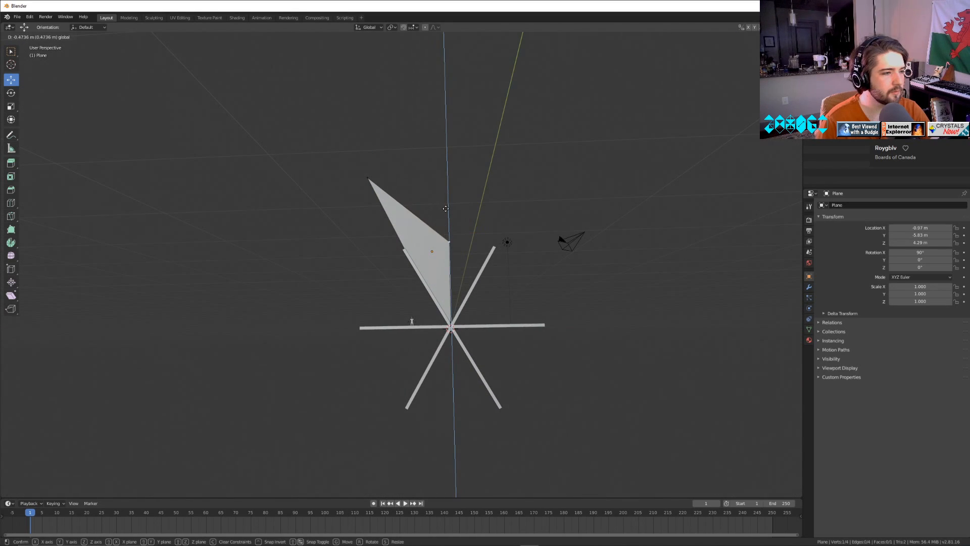
pyautogui.moveTo(445, 209); pyautogui.dragTo(446, 209)
pyautogui.moveTo(480, 240); pyautogui.dragTo(438, 201)
pyautogui.moveTo(448, 282); pyautogui.dragTo(454, 291, button='middle')
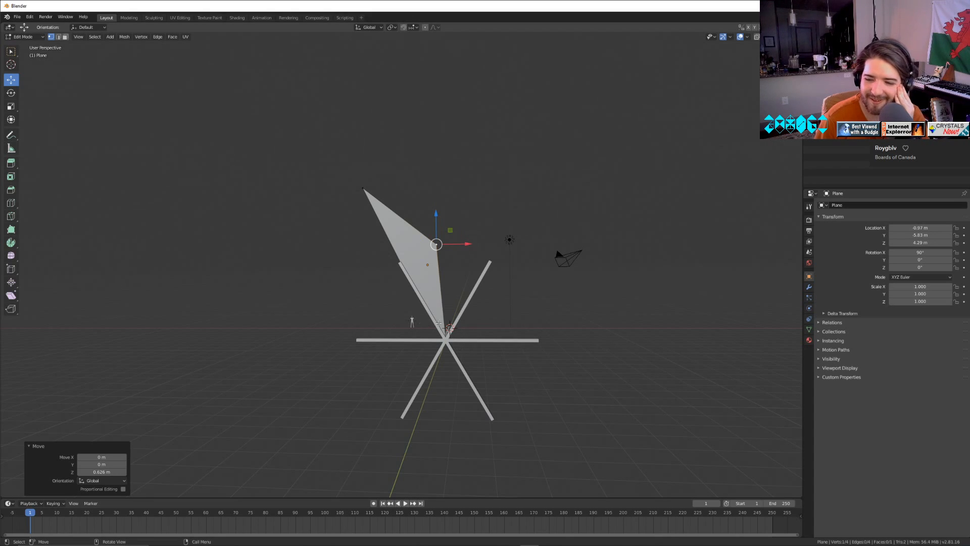
# Try moving the plane's upper +X corner farther along Z, undo the move and leave Edit Mode.
pyautogui.moveTo(500, 381); pyautogui.dragTo(571, 364, button='middle')
pyautogui.scroll(3, 547, 383)
pyautogui.press('Tab')
pyautogui.press('Tab')
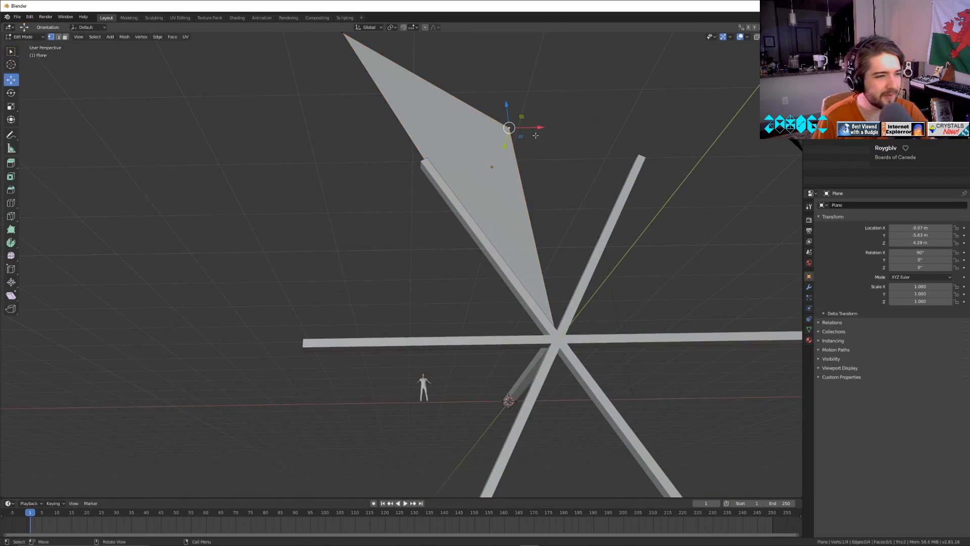
pyautogui.moveTo(511, 112); pyautogui.dragTo(515, 187, button='middle')
pyautogui.moveTo(516, 195); pyautogui.dragTo(513, 156)
pyautogui.hotkey('ctrl', 'z')
pyautogui.moveTo(640, 344); pyautogui.dragTo(609, 313, button='middle')
pyautogui.press('Tab')
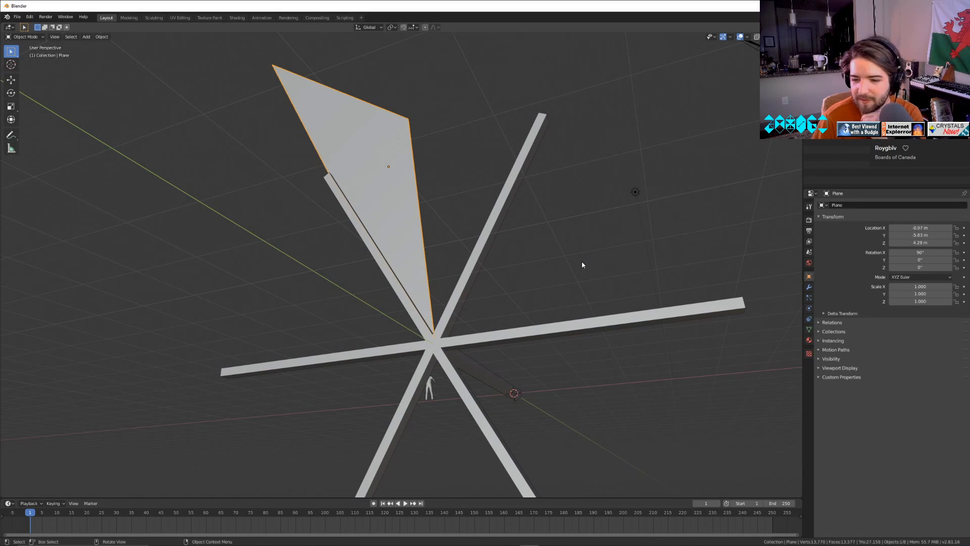
# Examine the blade's shape against the spokes and the human figure, and look at its material settings.
pyautogui.scroll(-5, 528, 341)
pyautogui.moveTo(528, 342); pyautogui.dragTo(534, 360, button='middle')
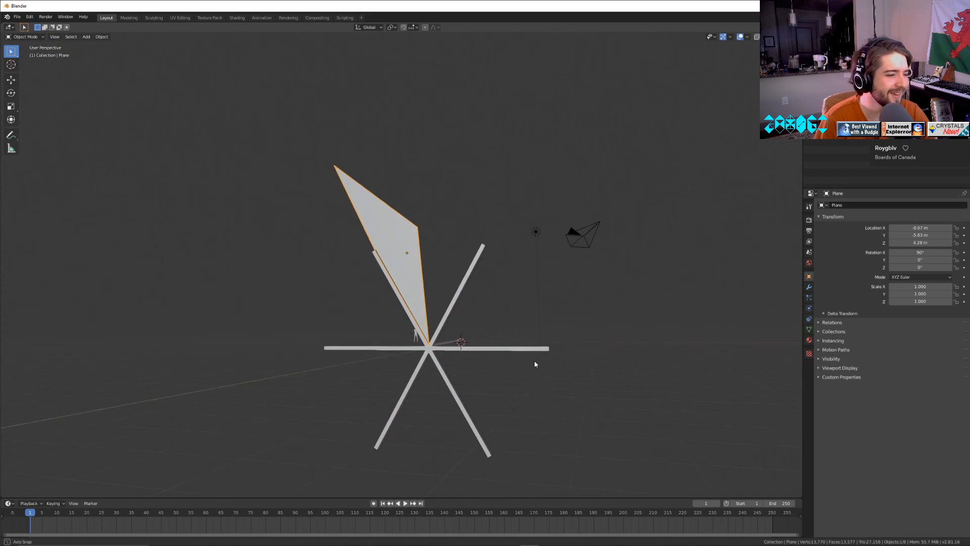
pyautogui.scroll(4, 417, 232)
pyautogui.moveTo(514, 320); pyautogui.dragTo(549, 313, button='middle')
pyautogui.scroll(-4, 562, 328)
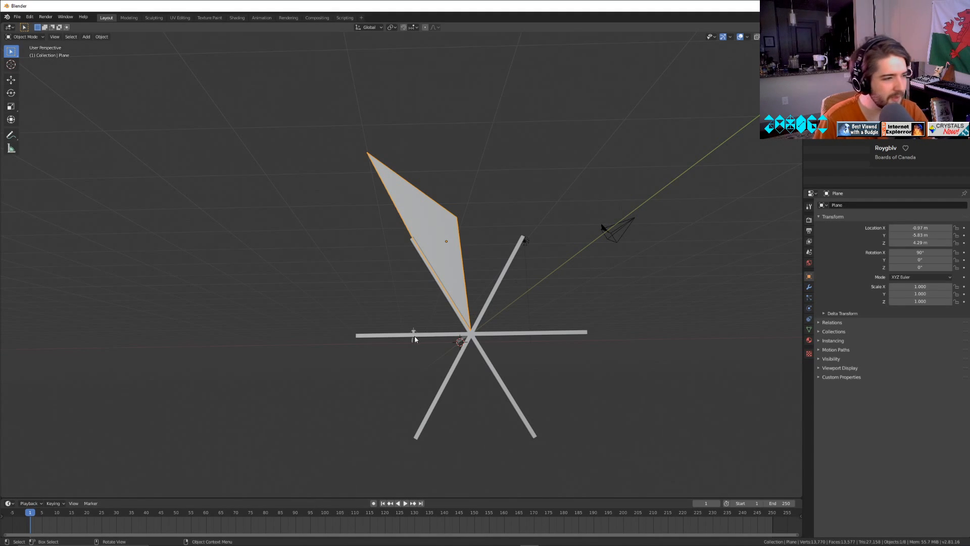
pyautogui.click(809, 340)
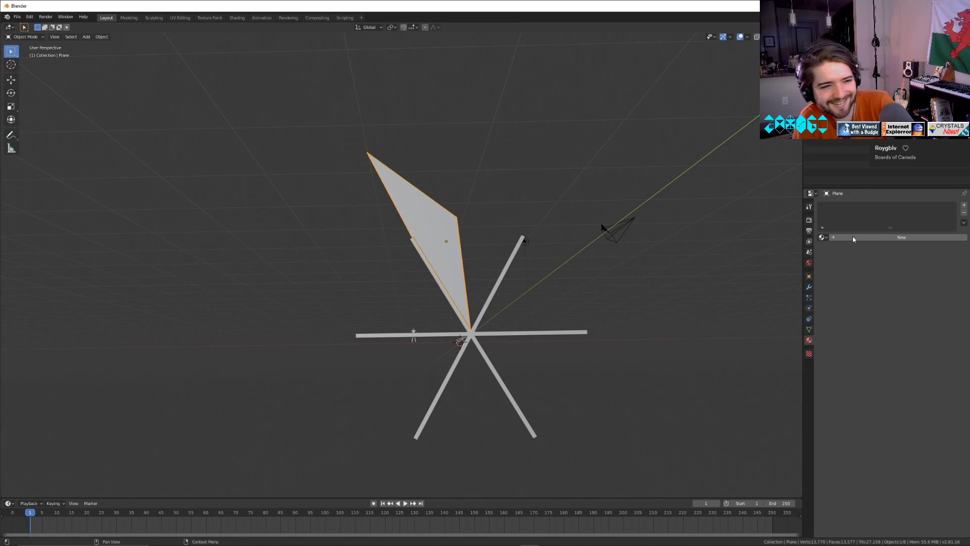
pyautogui.moveTo(657, 293); pyautogui.dragTo(589, 305, button='middle')
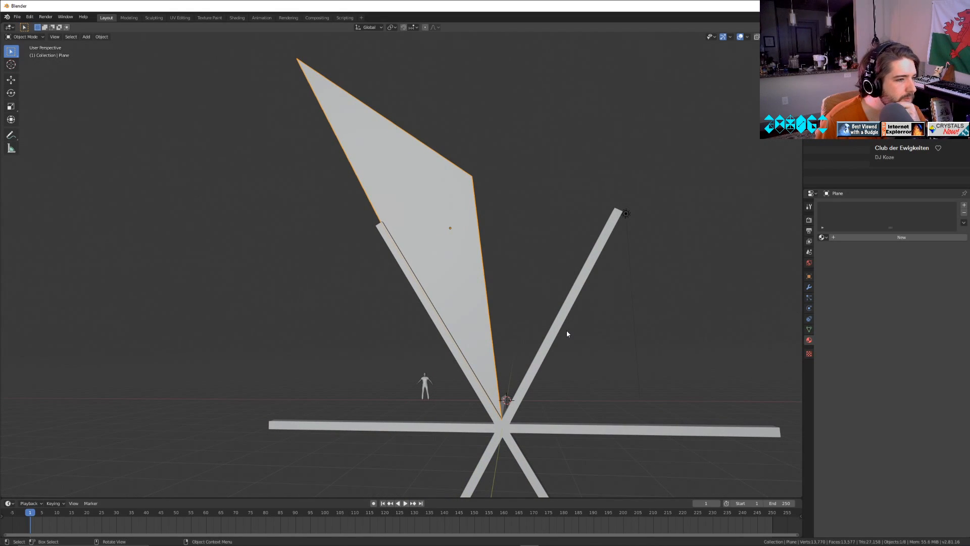
pyautogui.scroll(-3, 566, 329)
pyautogui.moveTo(563, 328); pyautogui.dragTo(559, 334, button='middle')
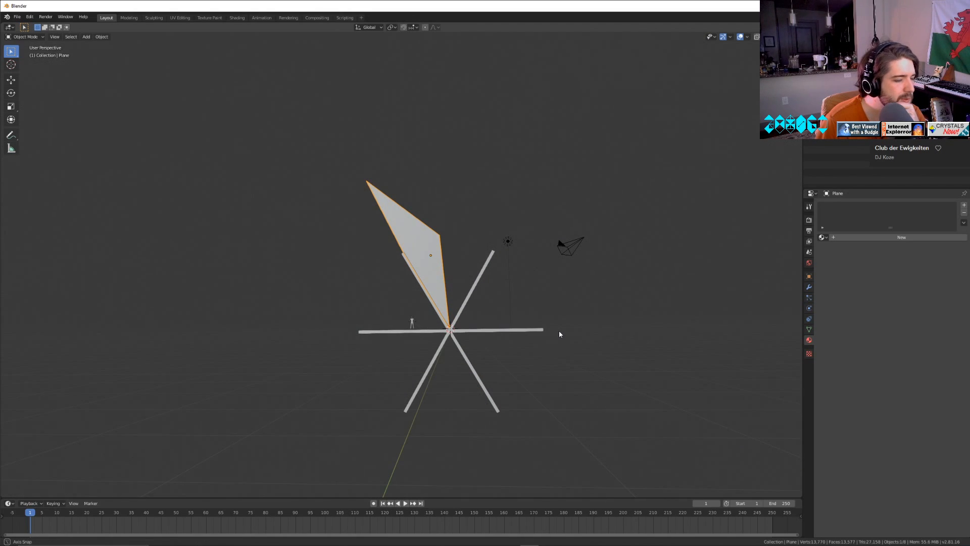
pyautogui.scroll(2, 463, 275)
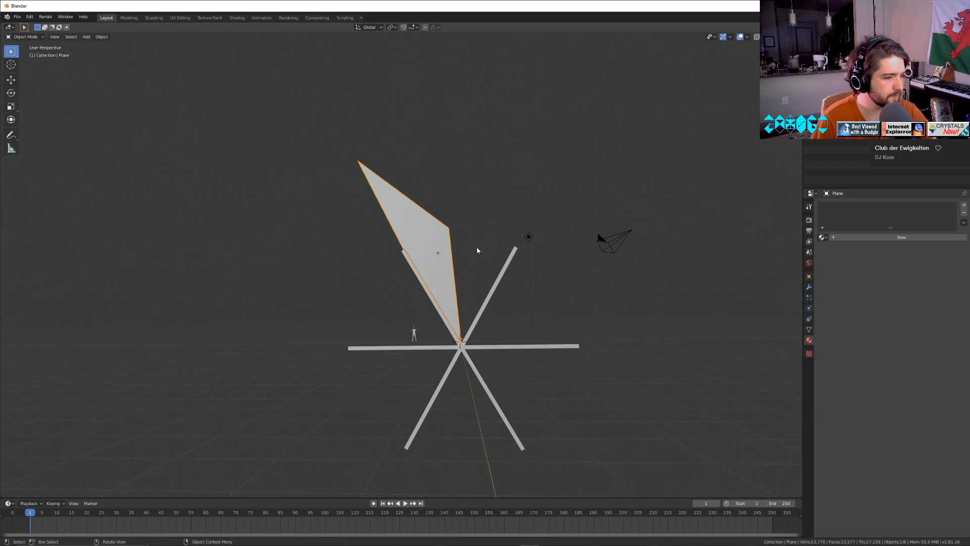
# In Edit Mode, raise the blade's upper +X corner and shift it toward -X to form the blade's highest point.
pyautogui.press('Tab')
pyautogui.click(447, 230)
pyautogui.moveTo(447, 199); pyautogui.dragTo(428, 143)
pyautogui.click(491, 212)
# Lower the blade's upper -X corner and move it inward to just above the spoke's tip, finishing in Object Mode.
pyautogui.click(360, 156)
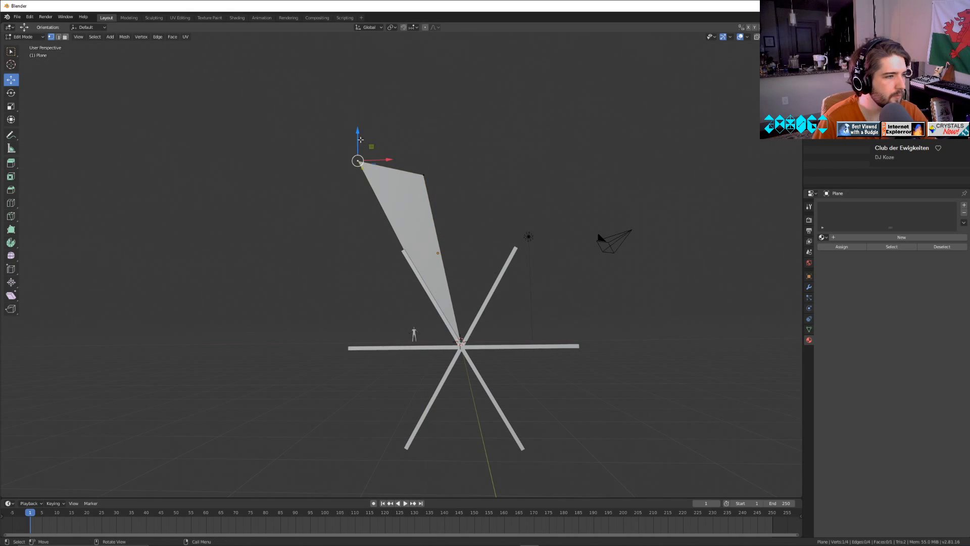
pyautogui.moveTo(360, 140); pyautogui.dragTo(437, 223)
pyautogui.click(504, 175)
pyautogui.press('Tab')
pyautogui.moveTo(507, 304); pyautogui.dragTo(531, 353, button='middle')
pyautogui.scroll(4, 589, 374)
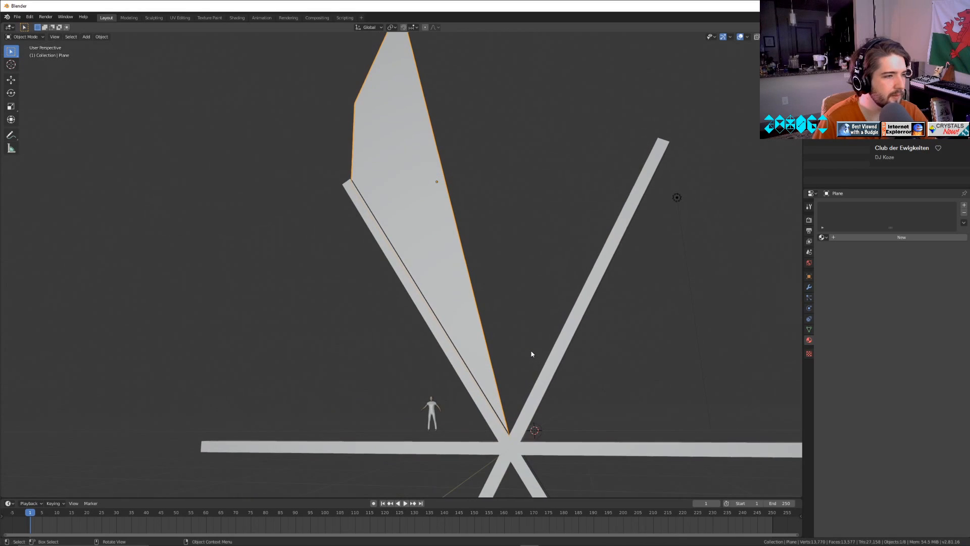
# In Edit Mode, select the blade's vertex at the spoke hub and snap the 3D cursor to it.
pyautogui.press('Tab')
pyautogui.click(519, 436)
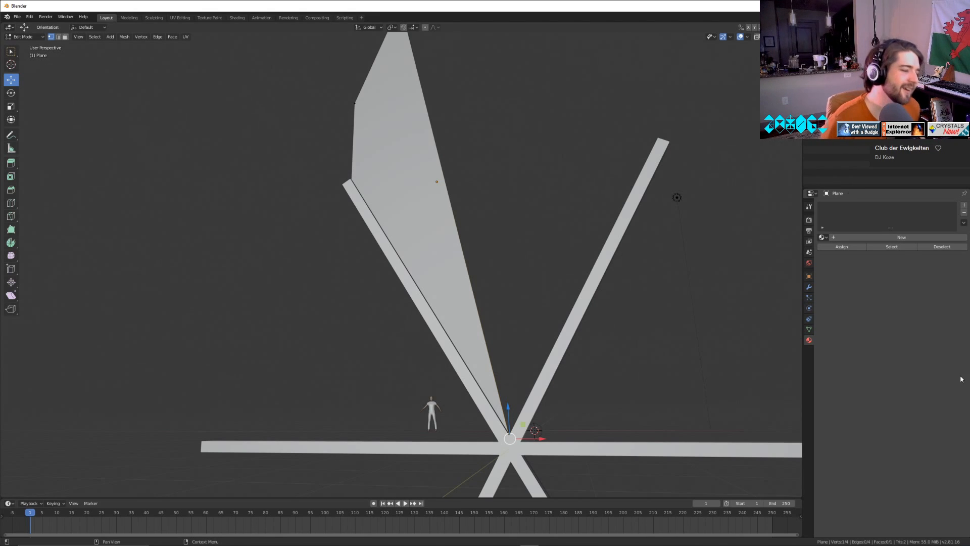
pyautogui.scroll(-3, 330, 330)
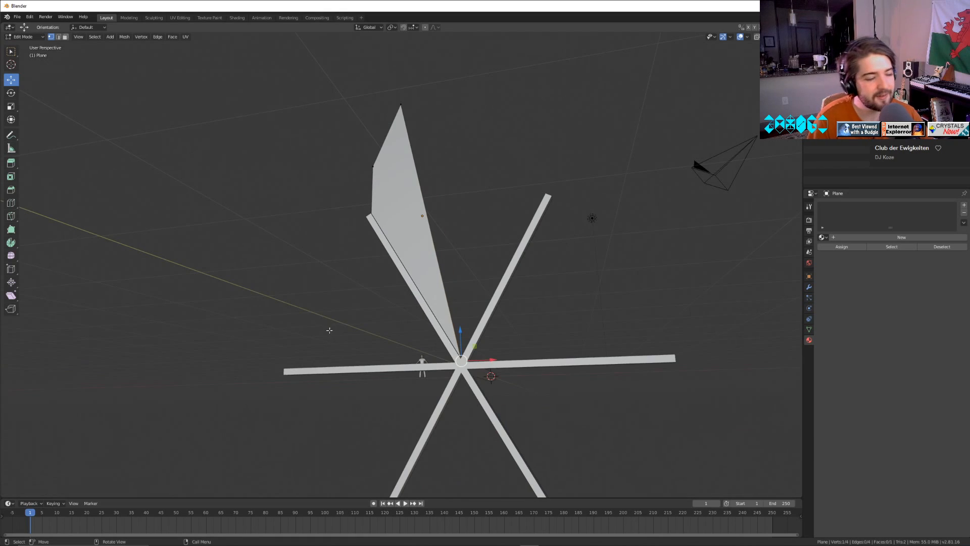
pyautogui.click(401, 104)
pyautogui.moveTo(401, 105); pyautogui.dragTo(455, 175, button='middle')
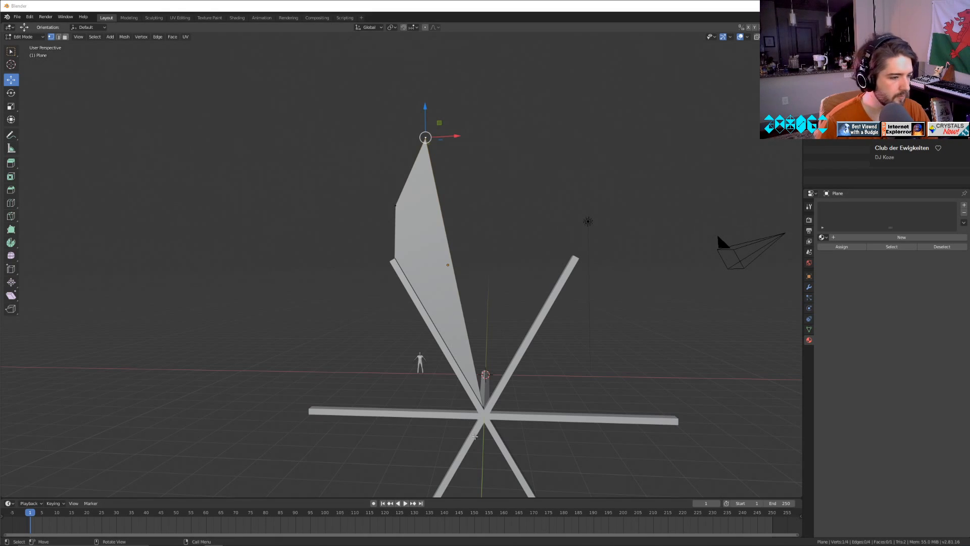
pyautogui.click(484, 410)
pyautogui.hotkey('shift', 's')
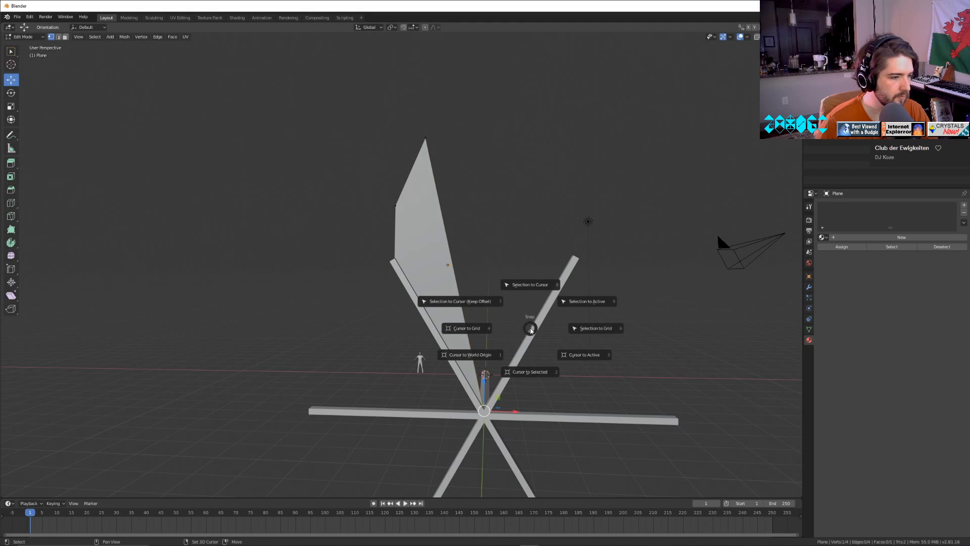
pyautogui.click(533, 373)
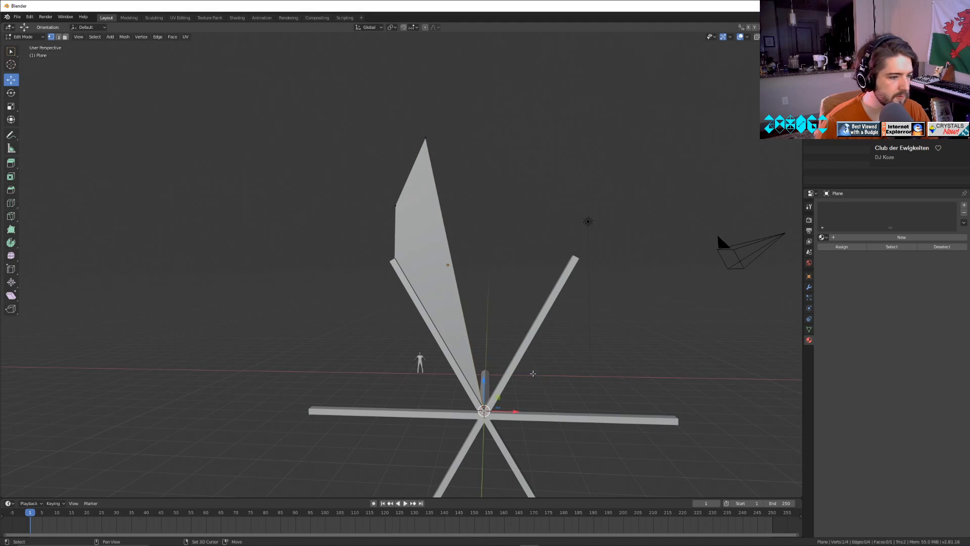
# Return to Object Mode and set the blade's origin to the 3D cursor.
pyautogui.press('Tab')
pyautogui.click(102, 36)
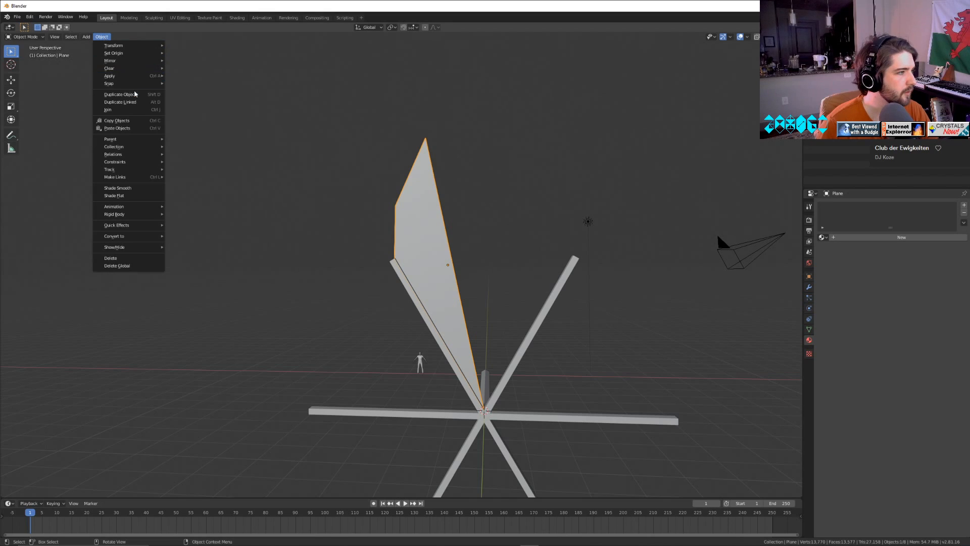
pyautogui.moveTo(138, 56)
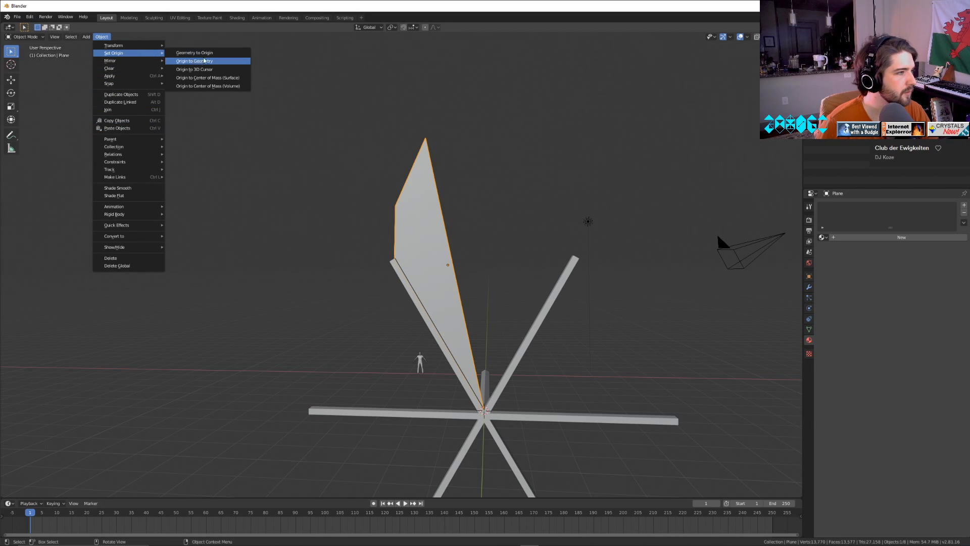
pyautogui.click(223, 69)
pyautogui.press('Tab')
pyautogui.press('Tab')
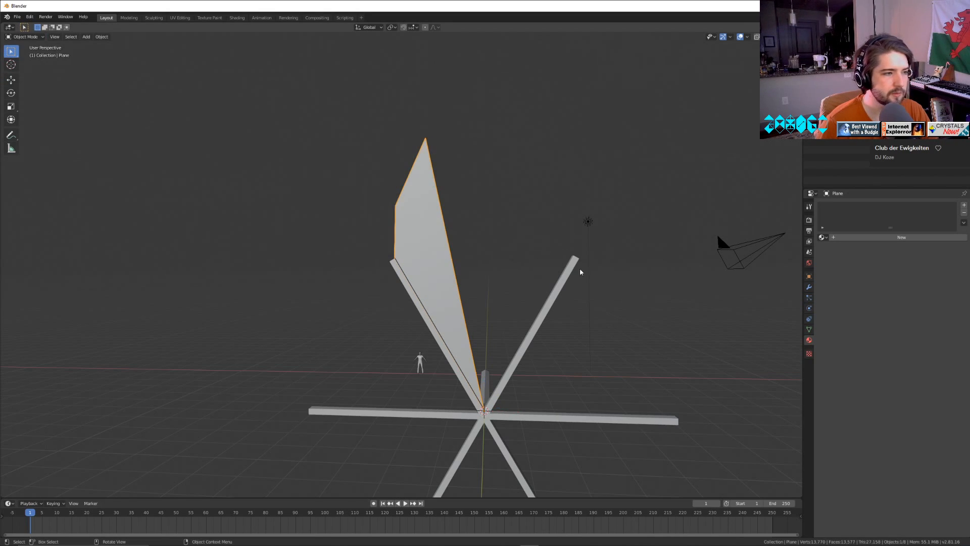
# In the object properties, test the blade's X rotation around its new origin and return it to 90°.
pyautogui.click(809, 275)
pyautogui.moveTo(918, 253); pyautogui.dragTo(930, 253)
pyautogui.click(918, 253)
pyautogui.write('0')
pyautogui.press('Return')
# Switch the viewport to an orthographic, front-on view of the blade and spokes.
pyautogui.scroll(1, 509, 425)
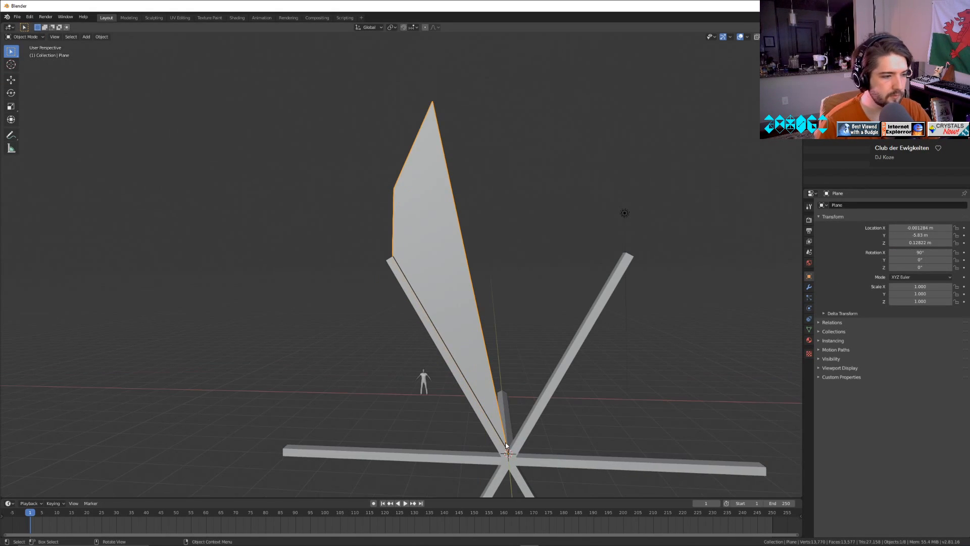
pyautogui.press('KP_7')
pyautogui.press('KP_2')
pyautogui.press('KP_2')
pyautogui.press('KP_2')
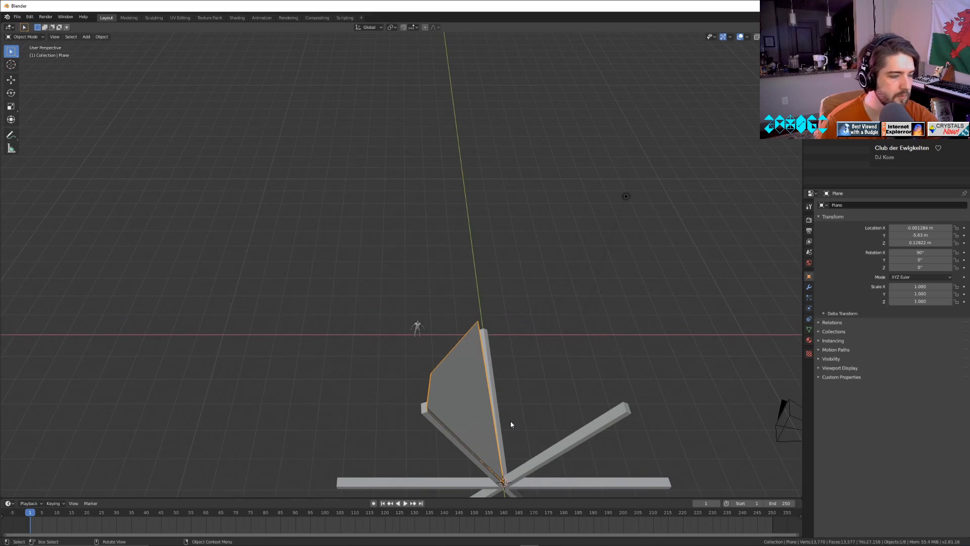
pyautogui.press('KP_7')
pyautogui.press('KP_2')
pyautogui.press('KP_7')
pyautogui.press('KP_2')
pyautogui.press('KP_2')
pyautogui.press('KP_2')
pyautogui.press('KP_2')
pyautogui.press('KP_2')
pyautogui.press('KP_2')
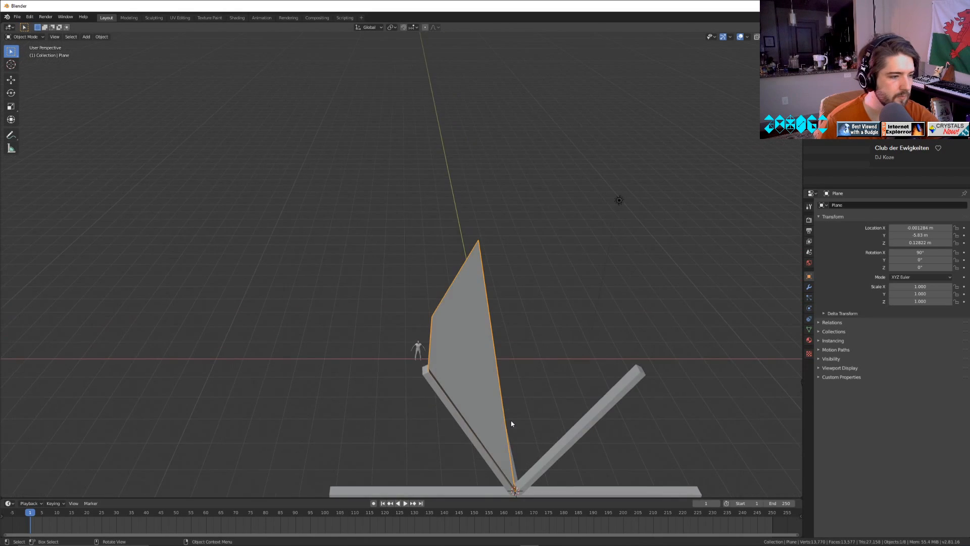
pyautogui.press('KP_5')
pyautogui.press('KP_2')
pyautogui.press('KP_8')
pyautogui.scroll(4, 513, 423)
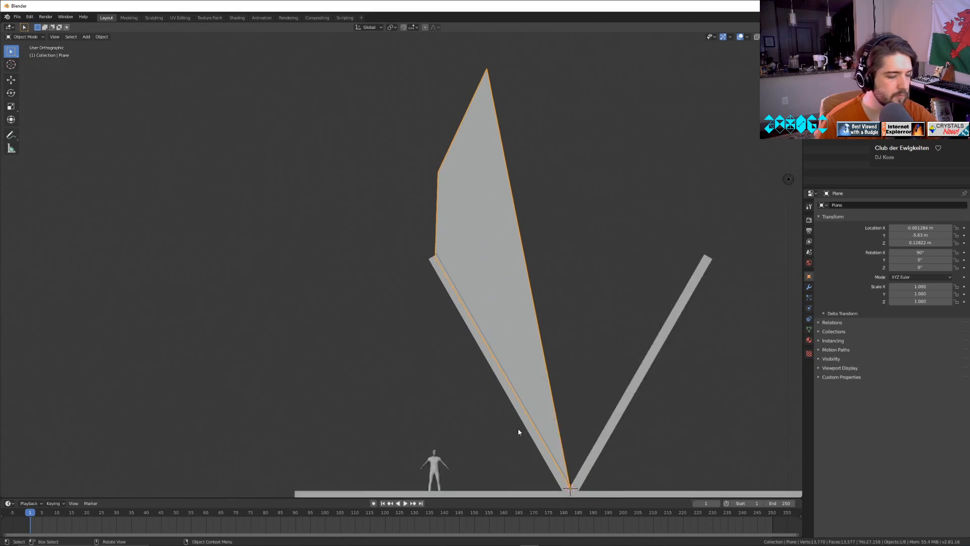
# Move the blade down so its origin meets the hub centre, and set its Z location to 0 m.
pyautogui.keyDown('shift'); pyautogui.moveTo(560, 425); pyautogui.dragTo(380, 184, button='middle'); pyautogui.keyUp('shift')
pyautogui.scroll(5, 453, 299)
pyautogui.keyDown('shift'); pyautogui.moveTo(526, 348); pyautogui.dragTo(492, 290, button='middle'); pyautogui.keyUp('shift')
pyautogui.click(13, 77)
pyautogui.scroll(1, 457, 296)
pyautogui.scroll(2, 457, 300)
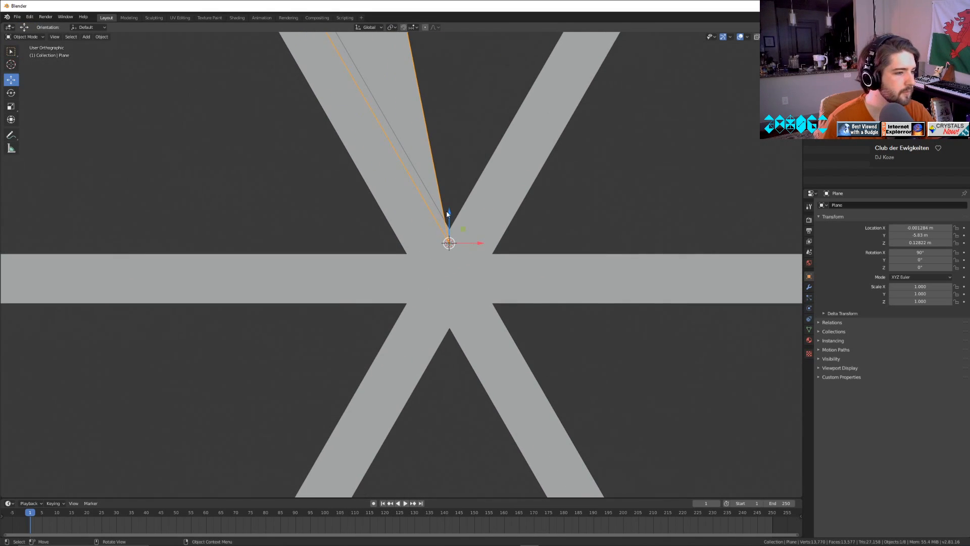
pyautogui.moveTo(446, 211); pyautogui.dragTo(453, 260)
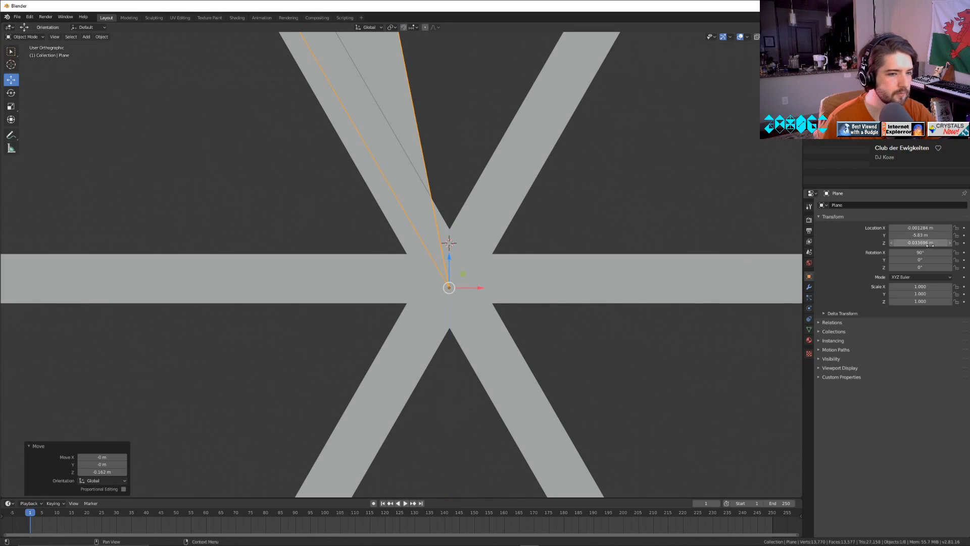
pyautogui.press('BackSpace')
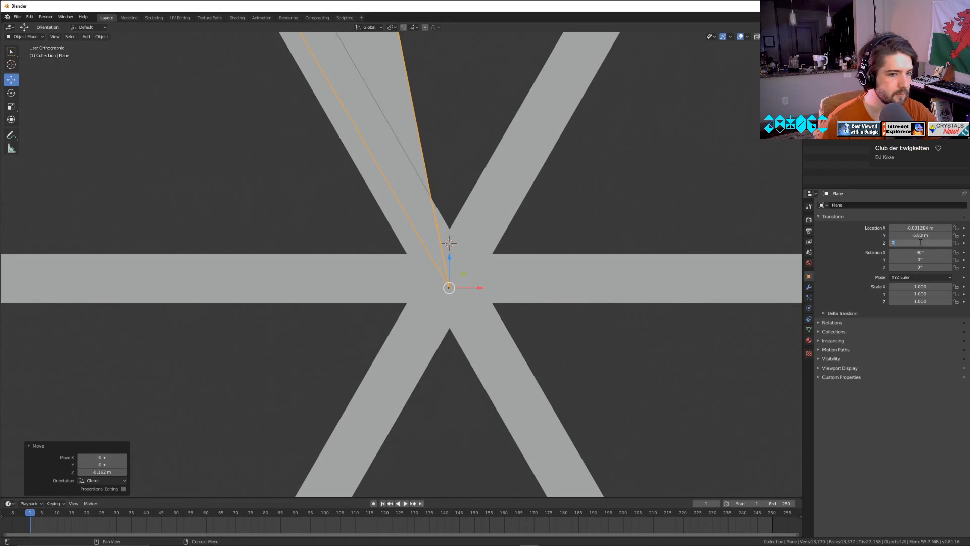
# Check how the blade's lower edge lines up with the spoke from the hub to the tip.
pyautogui.scroll(-5, 547, 274)
pyautogui.scroll(-7, 548, 275)
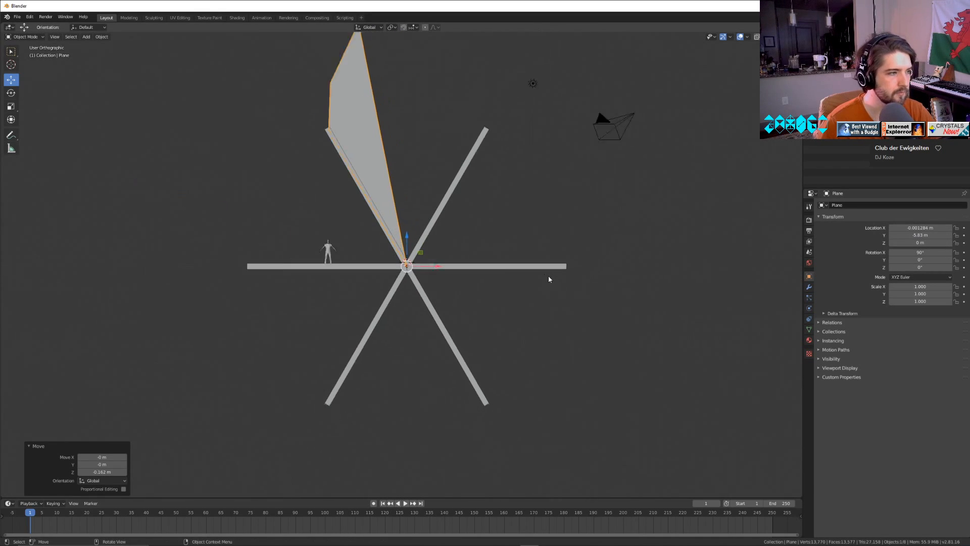
pyautogui.scroll(2, 548, 276)
pyautogui.keyDown('shift'); pyautogui.moveTo(405, 133); pyautogui.dragTo(546, 313, button='middle'); pyautogui.keyUp('shift')
pyautogui.scroll(2, 545, 318)
pyautogui.scroll(2, 545, 316)
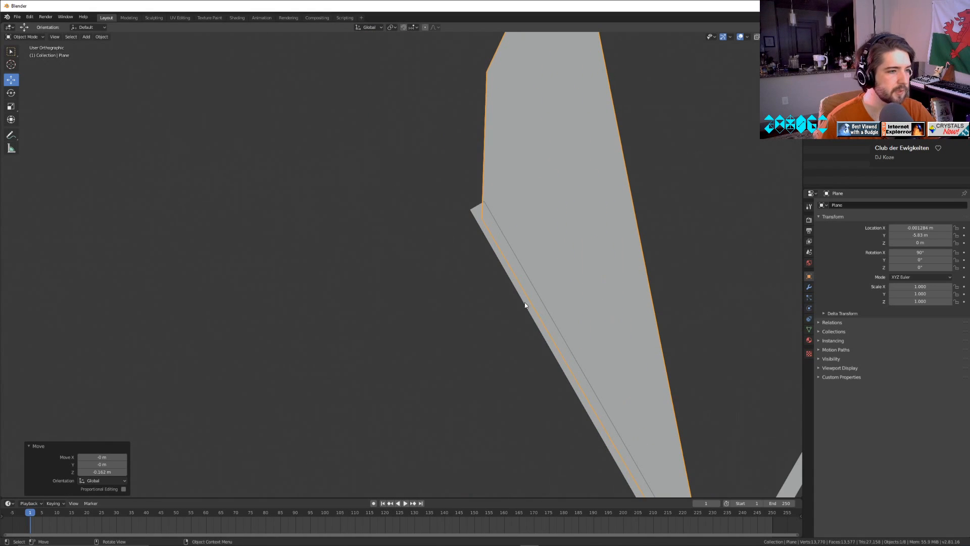
pyautogui.scroll(-5, 525, 304)
pyautogui.keyDown('shift'); pyautogui.moveTo(591, 349); pyautogui.dragTo(546, 306, button='middle'); pyautogui.keyUp('shift')
# Test rotating the blade about X and set its X rotation back to 90°.
pyautogui.moveTo(920, 252); pyautogui.dragTo(955, 260)
pyautogui.click(920, 252)
pyautogui.write('90')
pyautogui.press('Return')
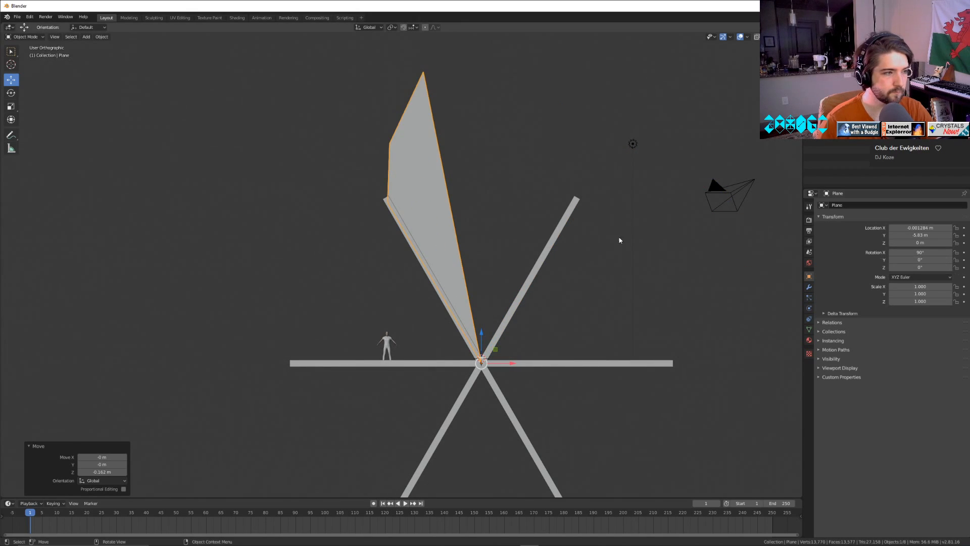
# Duplicate the blade in place and set the copy's Y rotation to 60° to fit the next spoke.
pyautogui.click(101, 37)
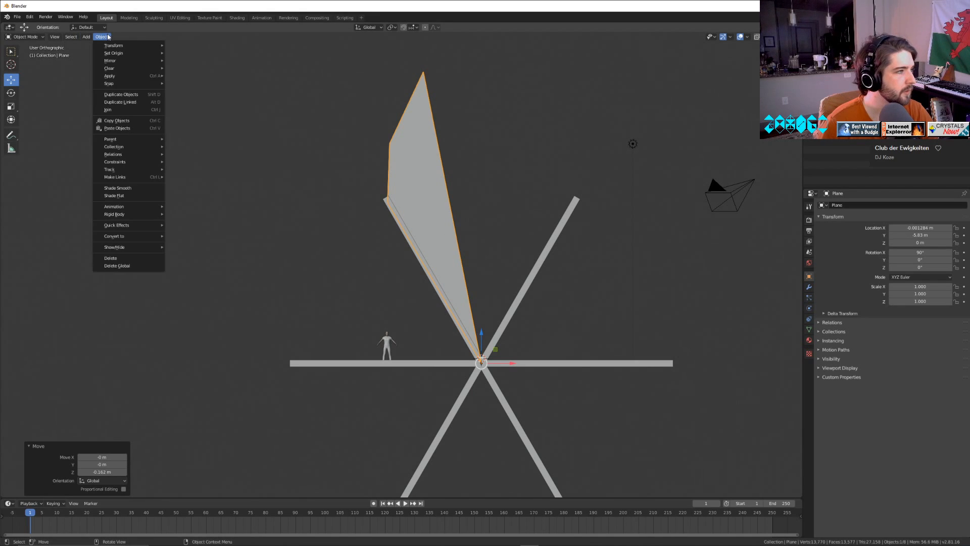
pyautogui.click(137, 96)
pyautogui.rightClick(358, 140)
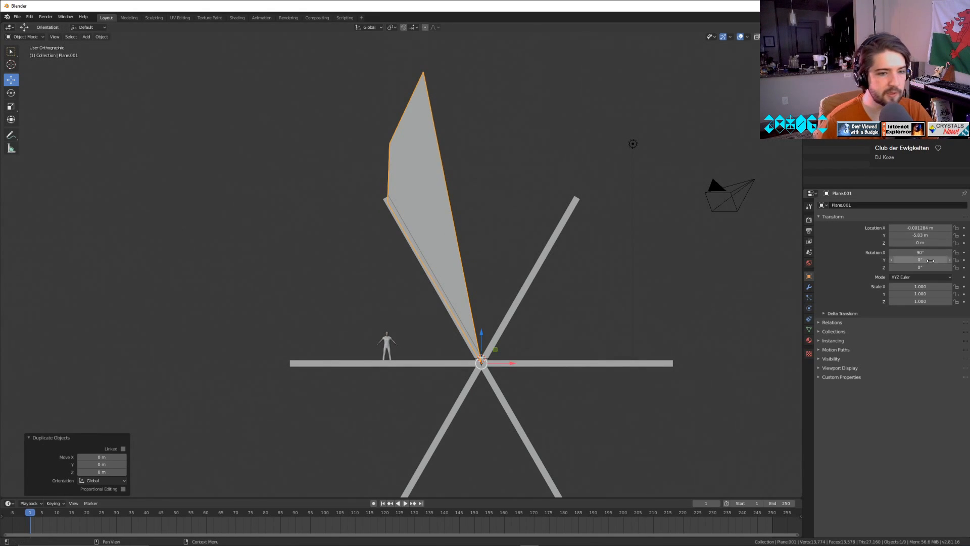
pyautogui.moveTo(920, 260); pyautogui.dragTo(951, 260)
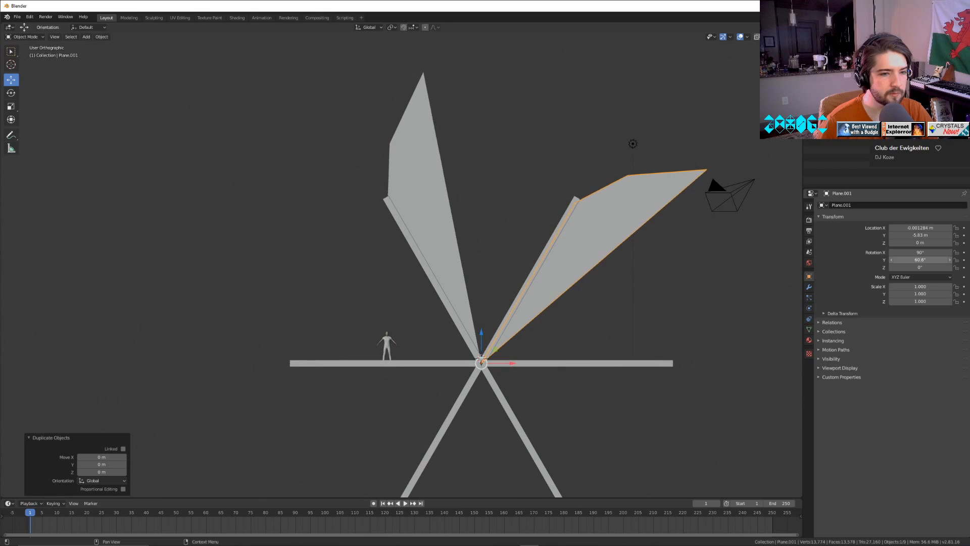
pyautogui.click(919, 259)
pyautogui.write('60')
pyautogui.press('Return')
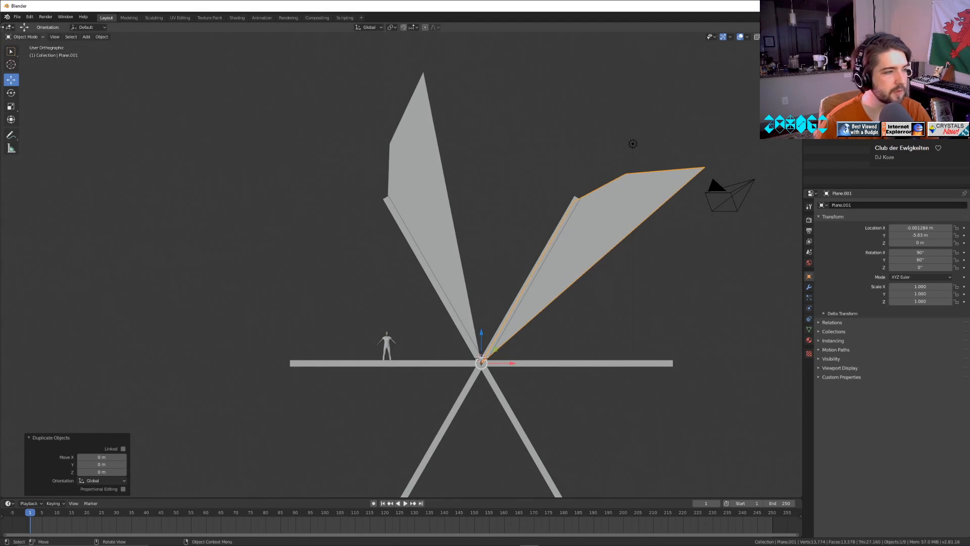
# Duplicate the 60° blade in place and set the copy's Y rotation to 120° to fit the horizontal spoke.
pyautogui.click(102, 36)
pyautogui.click(145, 96)
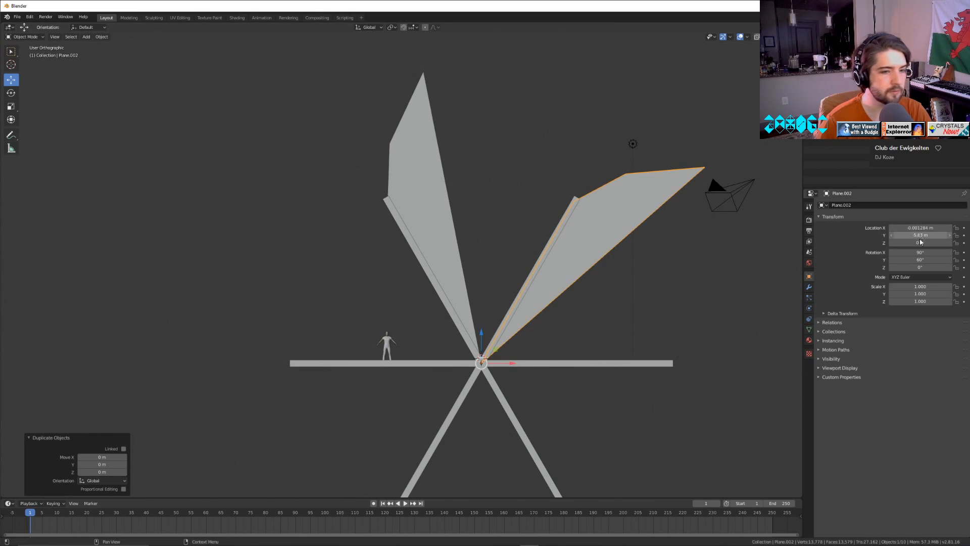
pyautogui.moveTo(921, 259); pyautogui.dragTo(946, 260)
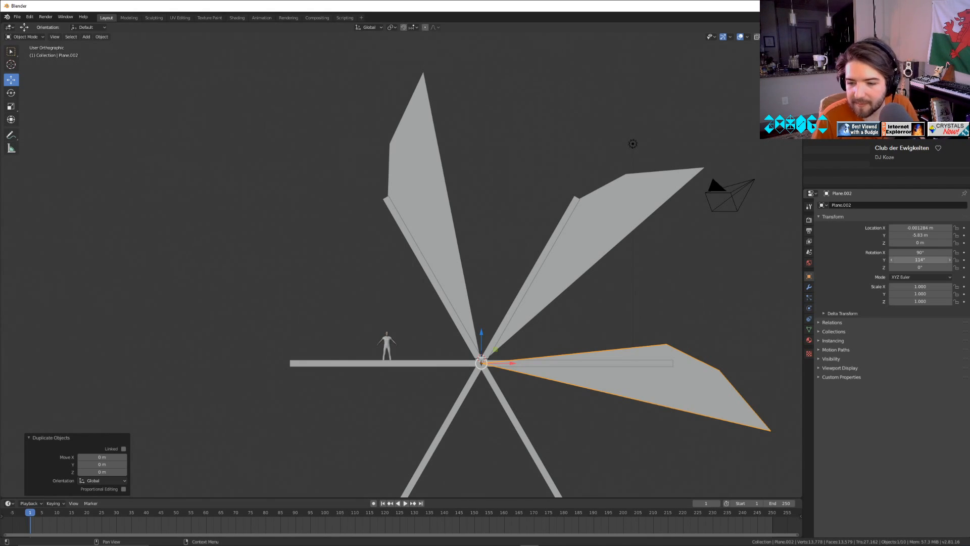
pyautogui.moveTo(920, 259); pyautogui.dragTo(922, 260)
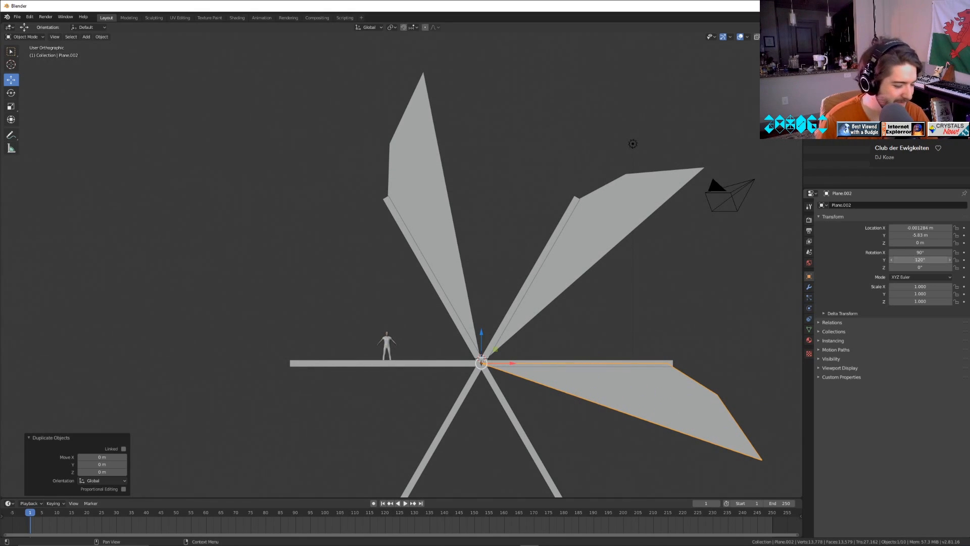
pyautogui.click(923, 259)
pyautogui.write('120')
pyautogui.press('Return')
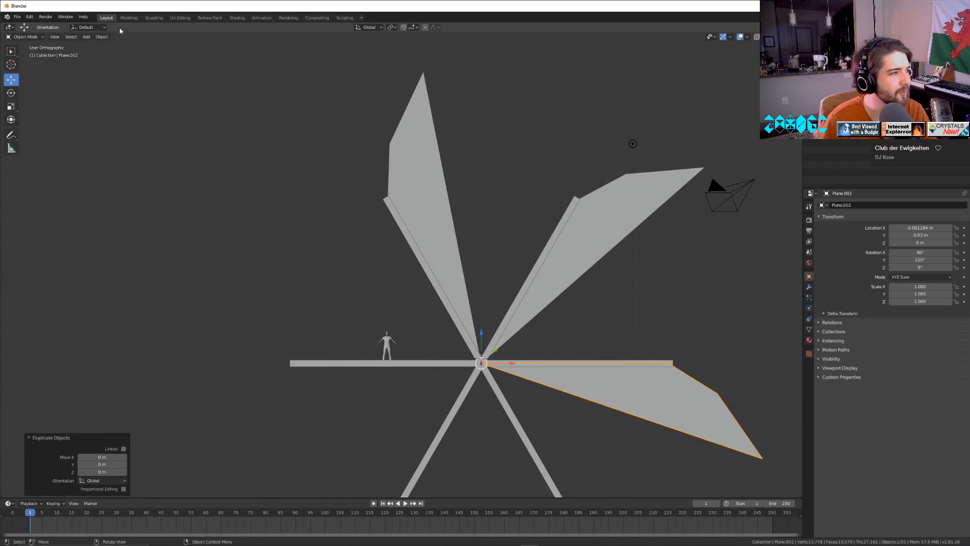
# Duplicate the 120° blade in place and set the copy's Y rotation to 180° to fit the lower spoke.
pyautogui.click(101, 36)
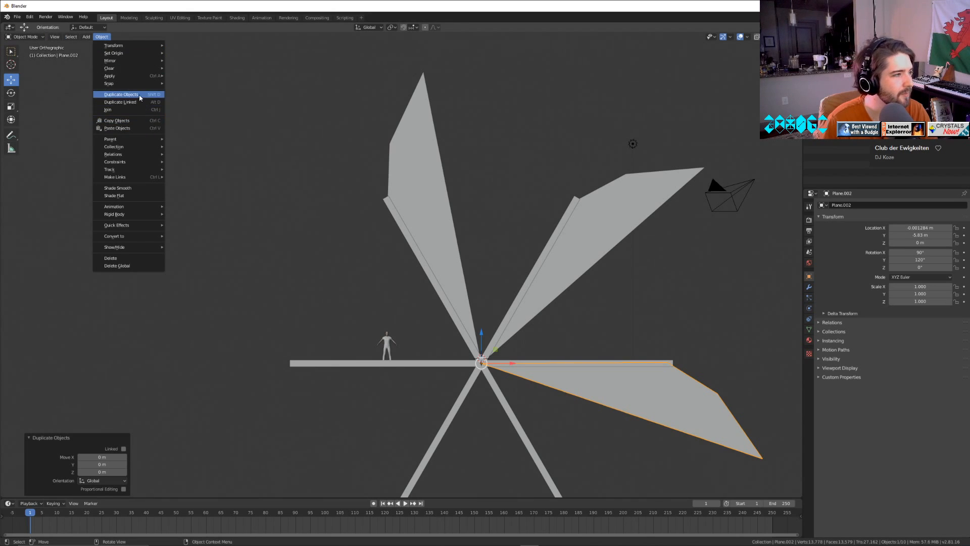
pyautogui.click(140, 95)
pyautogui.rightClick(141, 96)
pyautogui.moveTo(921, 260); pyautogui.dragTo(950, 259)
pyautogui.keyDown('shift'); pyautogui.moveTo(572, 406); pyautogui.dragTo(546, 271, button='middle'); pyautogui.keyUp('shift')
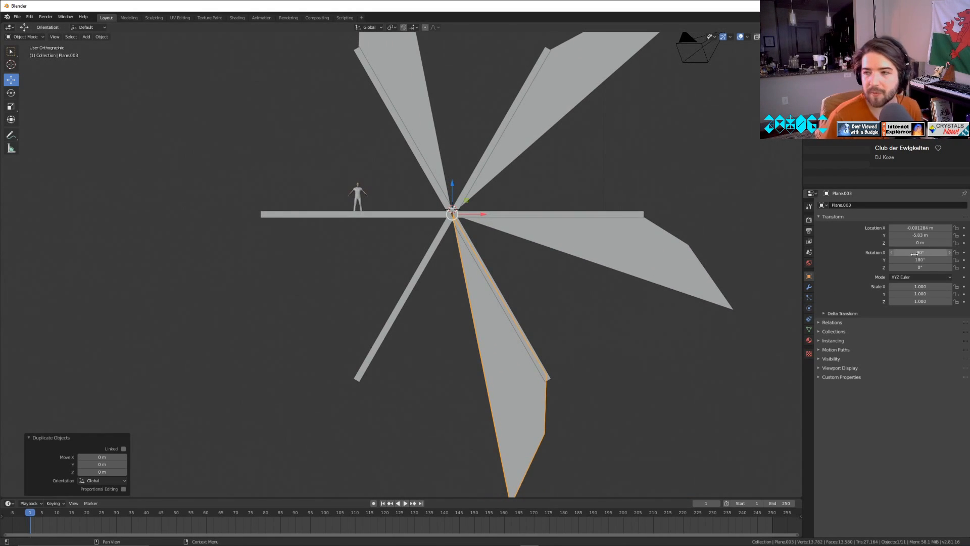
pyautogui.moveTo(919, 260)
pyautogui.mouseDown()
pyautogui.moveTo(901, 260)
pyautogui.moveTo(913, 259)
pyautogui.mouseUp()
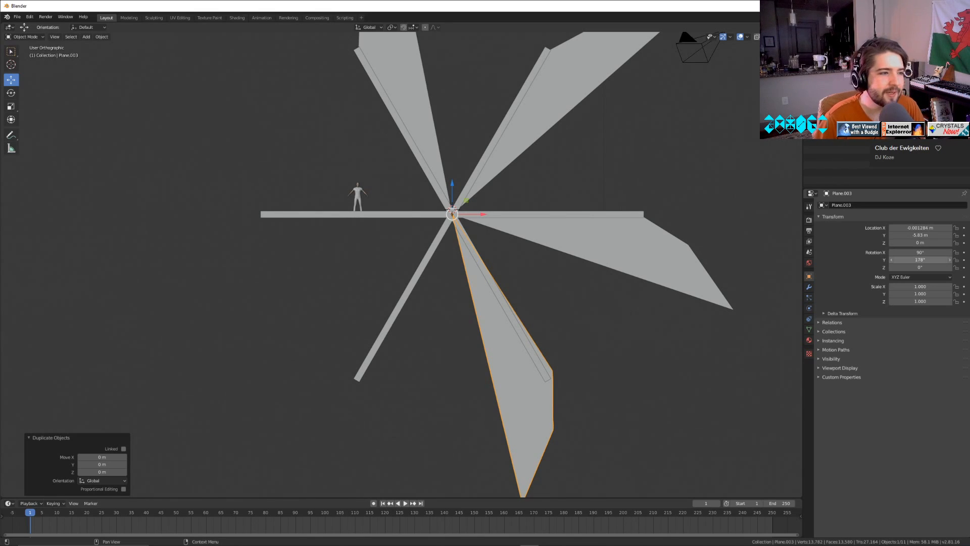
pyautogui.moveTo(913, 260); pyautogui.dragTo(914, 259)
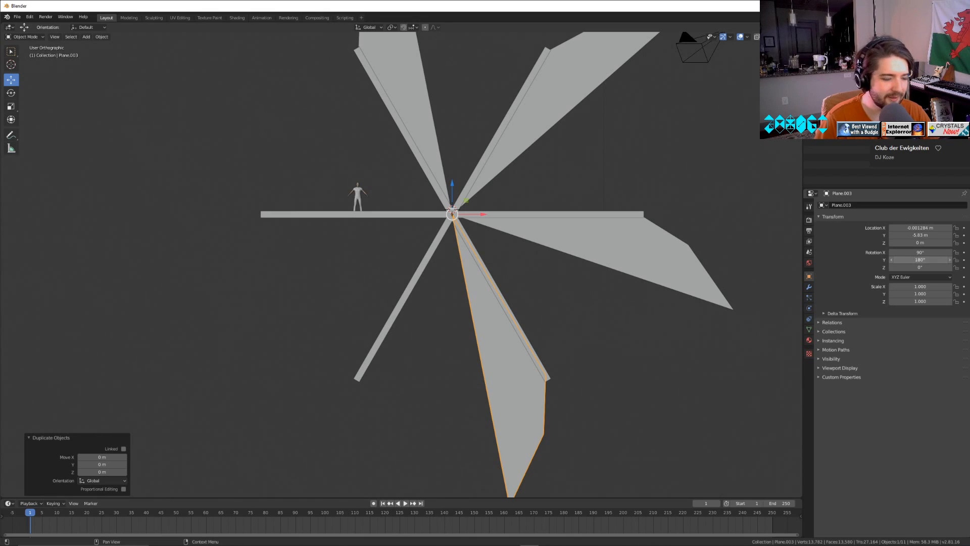
pyautogui.click(919, 259)
pyautogui.write('1')
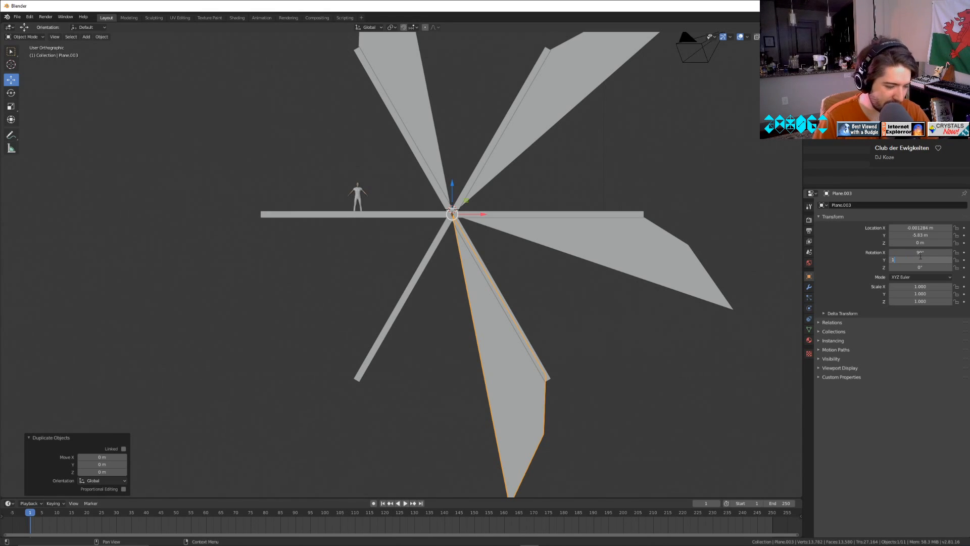
pyautogui.write('80')
pyautogui.press('Return')
# Duplicate the 180° blade in place and set the copy's Y rotation to 240° for the fifth spoke.
pyautogui.hotkey('shift', 'd')
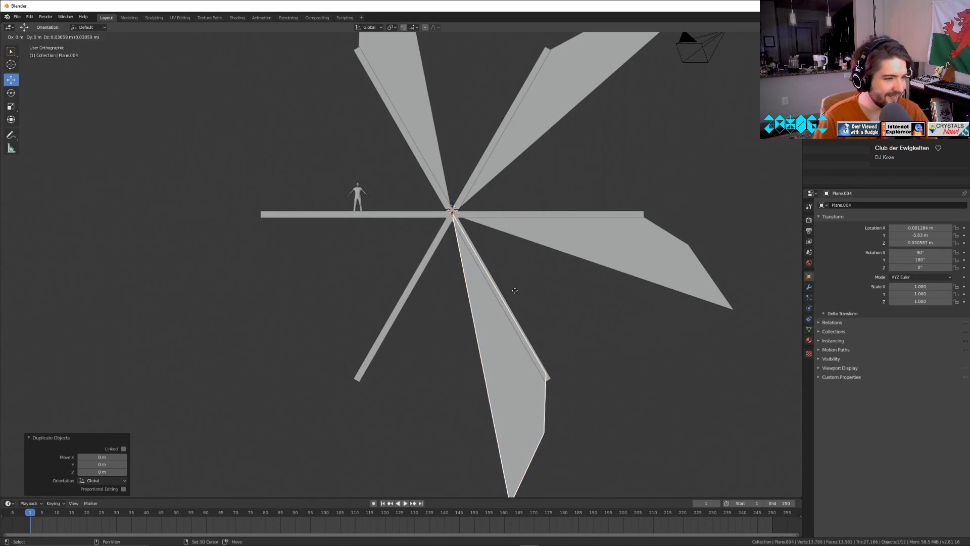
pyautogui.rightClick(629, 285)
pyautogui.moveTo(935, 260); pyautogui.dragTo(965, 260)
pyautogui.click(907, 259)
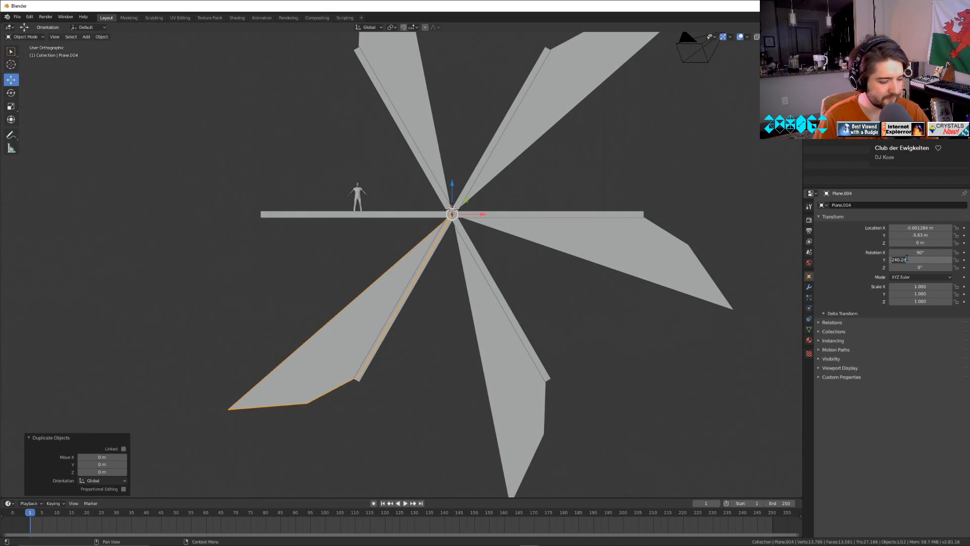
pyautogui.write('240')
pyautogui.press('Return')
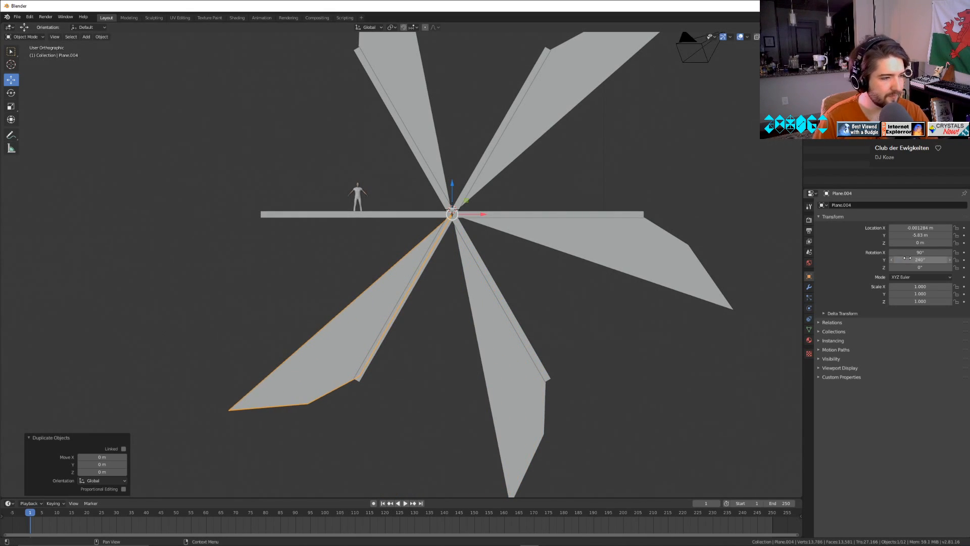
# Duplicate the 240° blade in place and set the copy's Y rotation to 300° for the last bare spoke.
pyautogui.hotkey('shift', 'd')
pyautogui.rightClick(364, 270)
pyautogui.moveTo(910, 260); pyautogui.dragTo(940, 260)
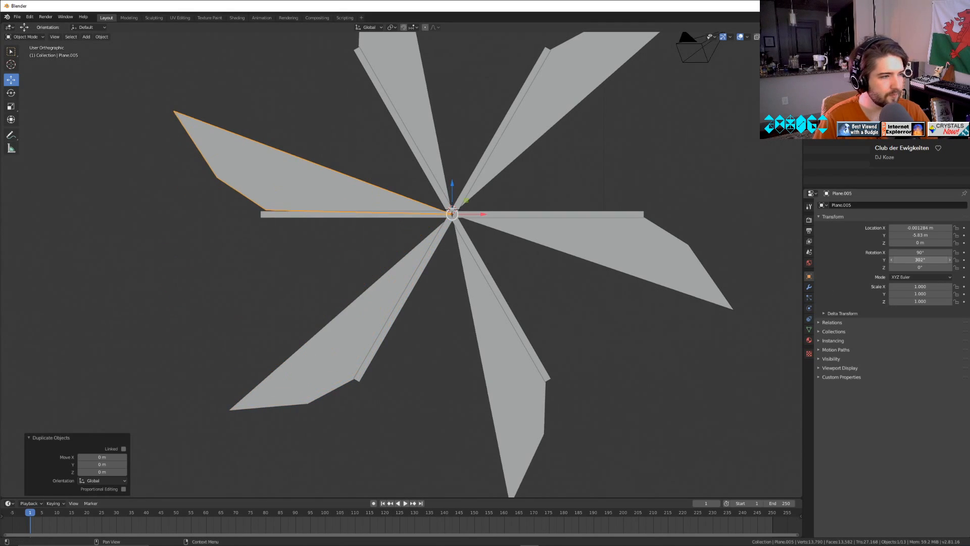
pyautogui.click(914, 260)
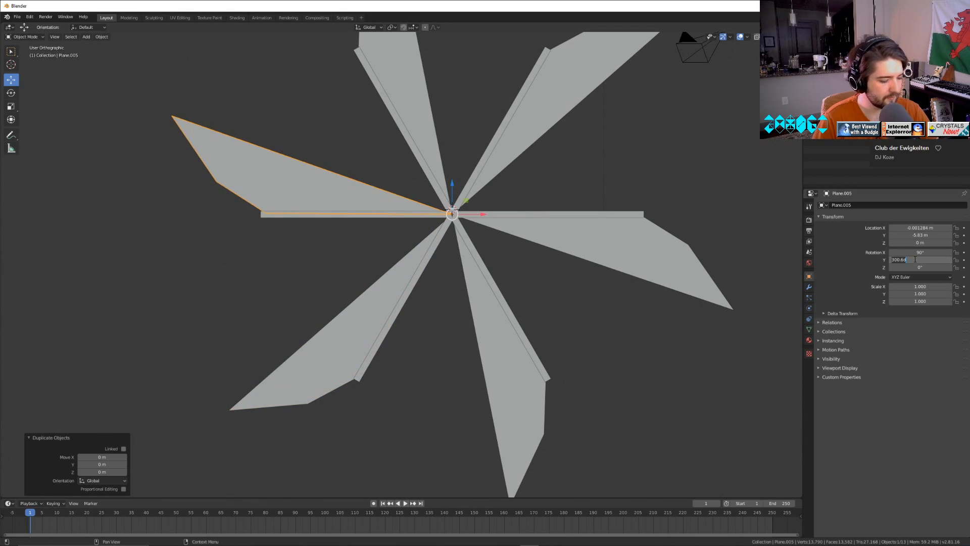
pyautogui.write('3')
pyautogui.press('Return')
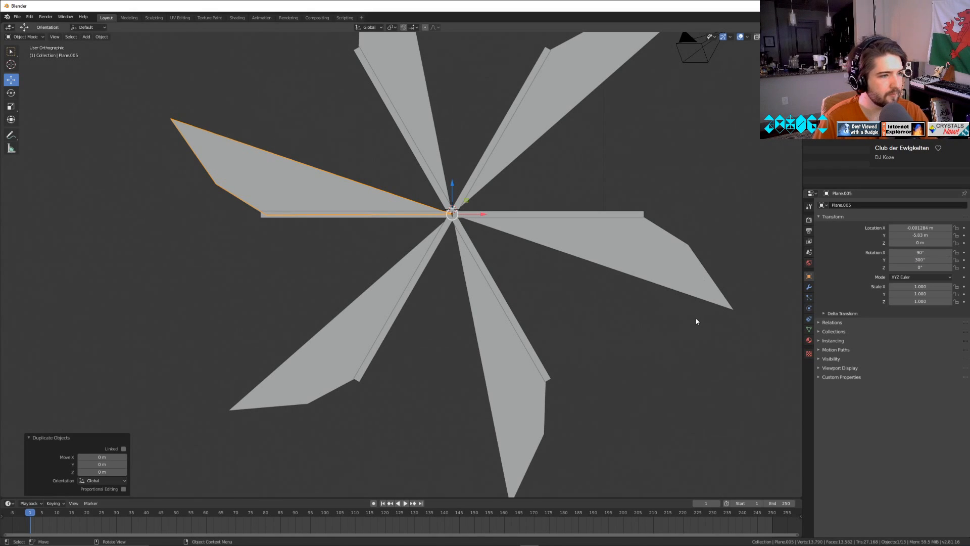
# Select all six blades and parent them to the hexagonal beam with the spokes.
pyautogui.click(553, 346)
pyautogui.scroll(-3, 551, 347)
pyautogui.moveTo(474, 346); pyautogui.dragTo(544, 325, button='middle')
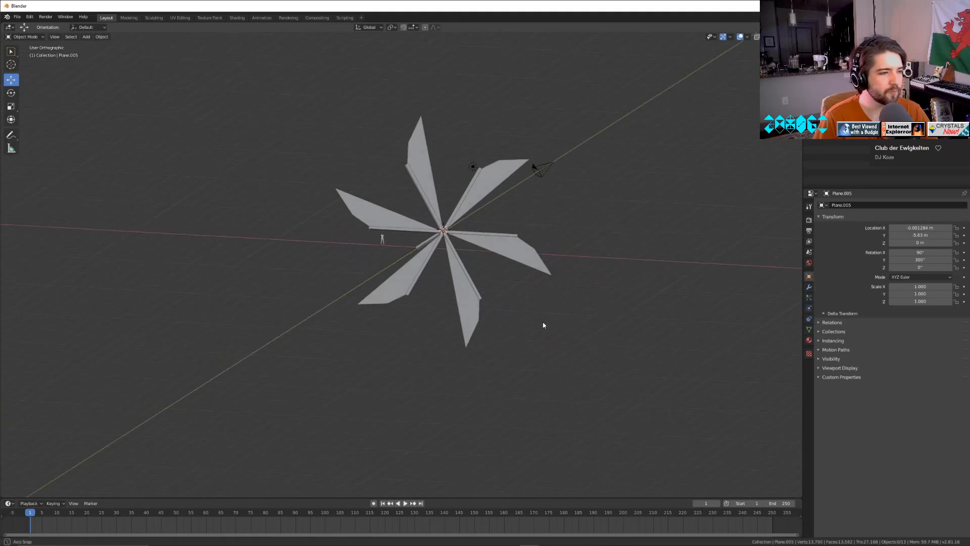
pyautogui.scroll(5, 530, 334)
pyautogui.moveTo(477, 315)
pyautogui.mouseDown(button='middle')
pyautogui.moveTo(475, 340)
pyautogui.moveTo(463, 325)
pyautogui.mouseUp(button='middle')
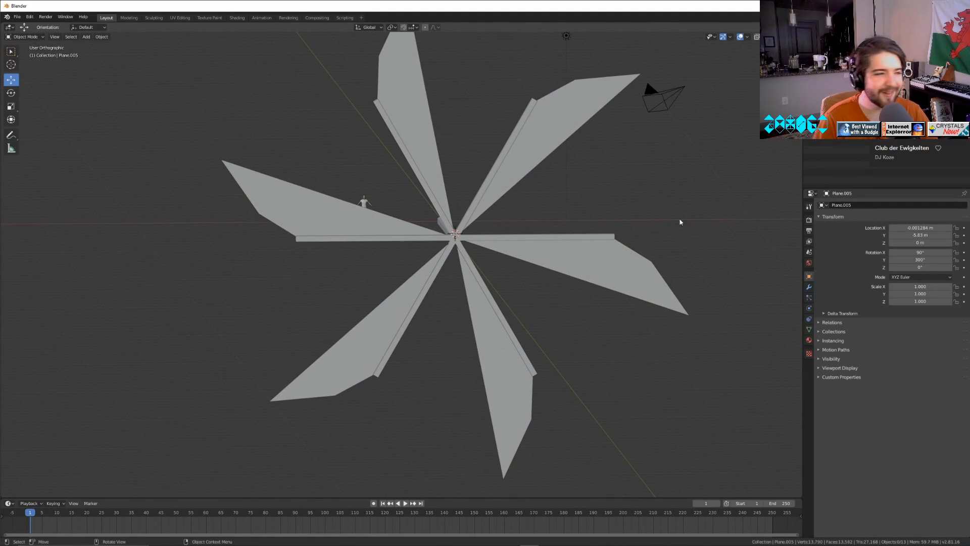
pyautogui.click(843, 104)
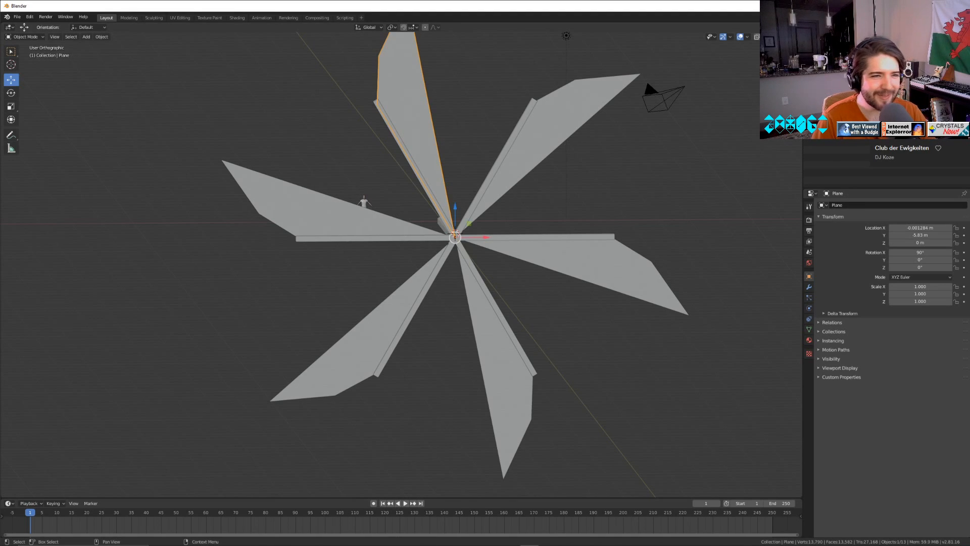
pyautogui.keyDown('shift'); pyautogui.click(843, 126); pyautogui.keyUp('shift')
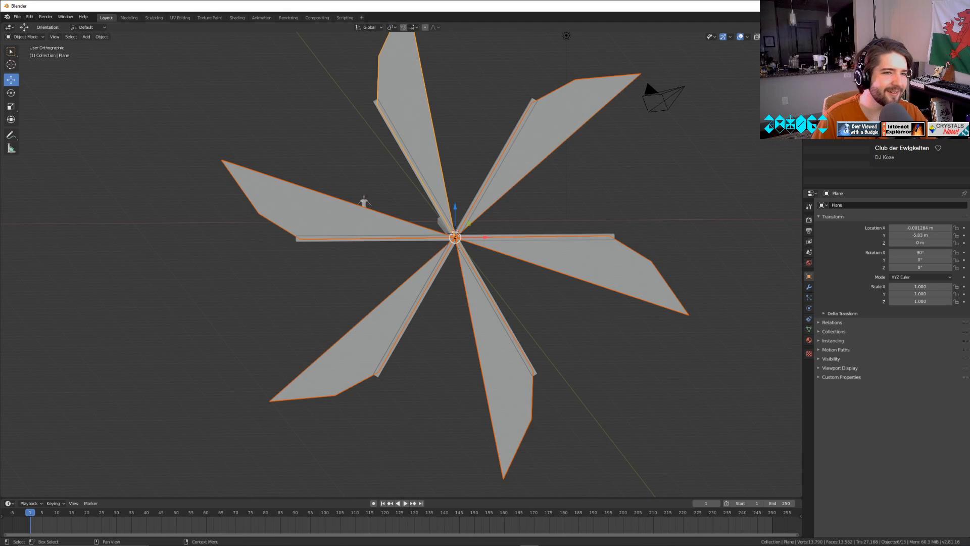
pyautogui.click(843, 73)
# Spin the beam with its blades about Y to about -169° and view the rotor from the side.
pyautogui.moveTo(917, 260); pyautogui.dragTo(836, 260)
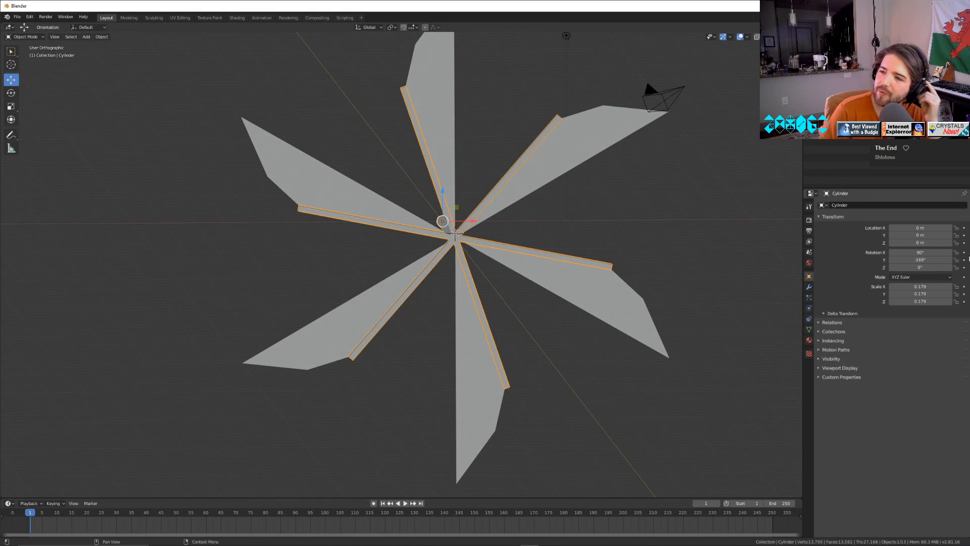
pyautogui.moveTo(231, 304); pyautogui.dragTo(342, 337, button='middle')
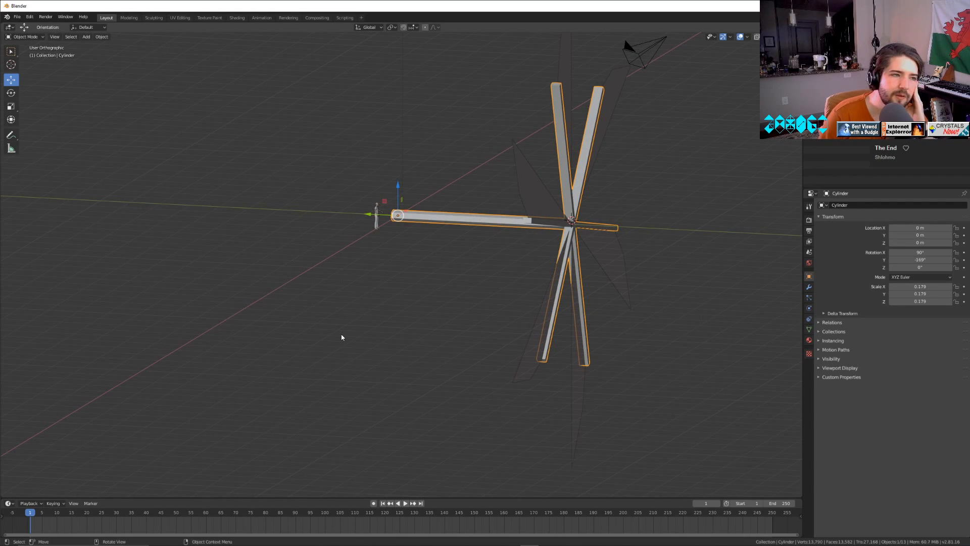
pyautogui.moveTo(680, 268); pyautogui.dragTo(617, 265, button='middle')
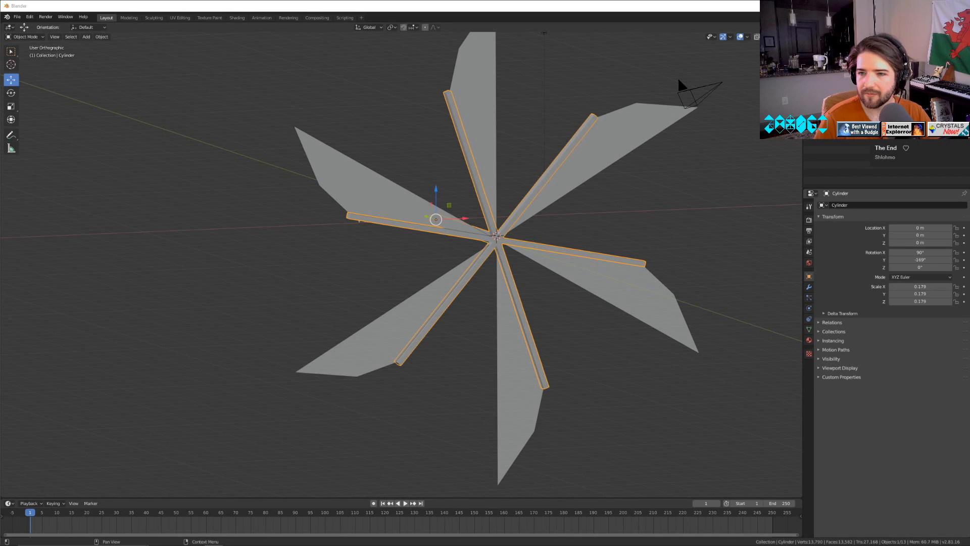
# Switch to the browser and examine the windmill reference photos for how the blades and towers are built.
pyautogui.hotkey('alt', 'Tab')
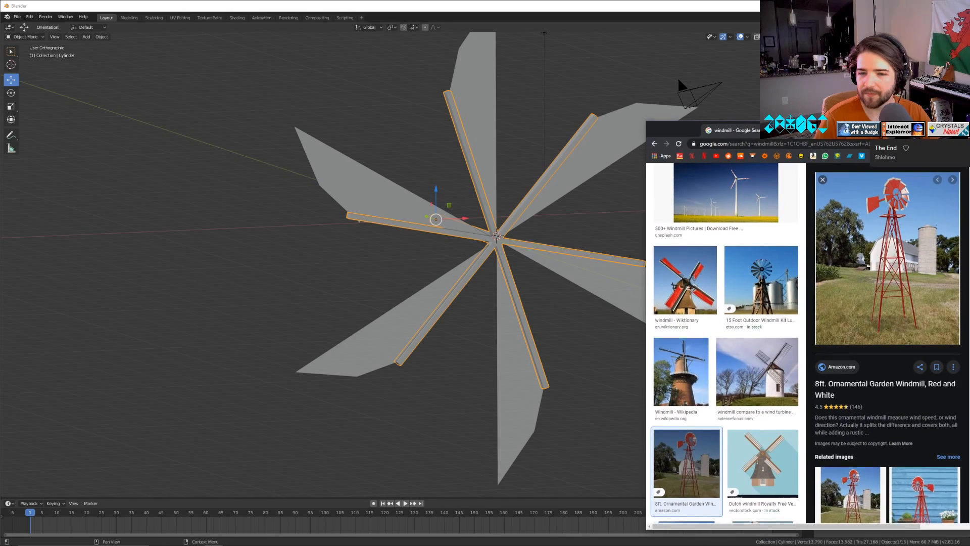
pyautogui.click(755, 394)
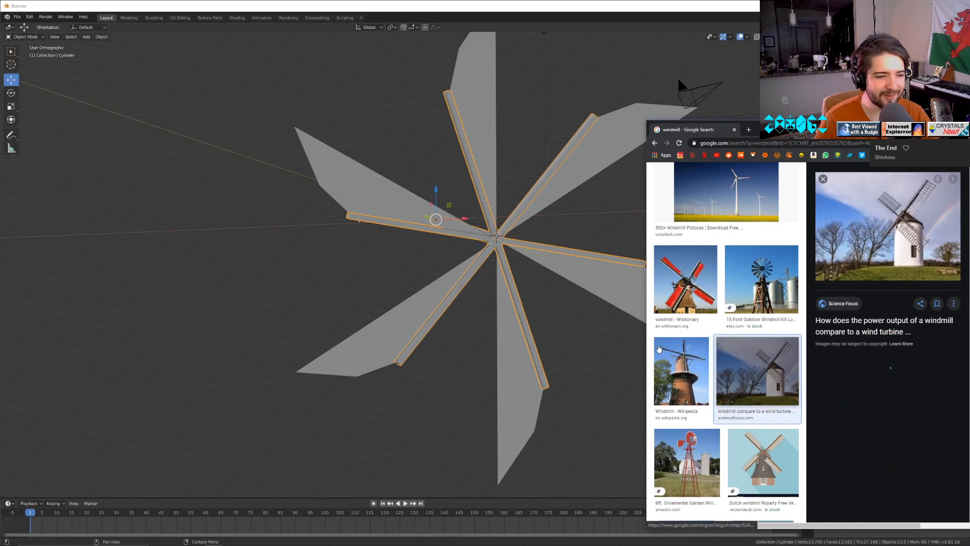
pyautogui.click(686, 279)
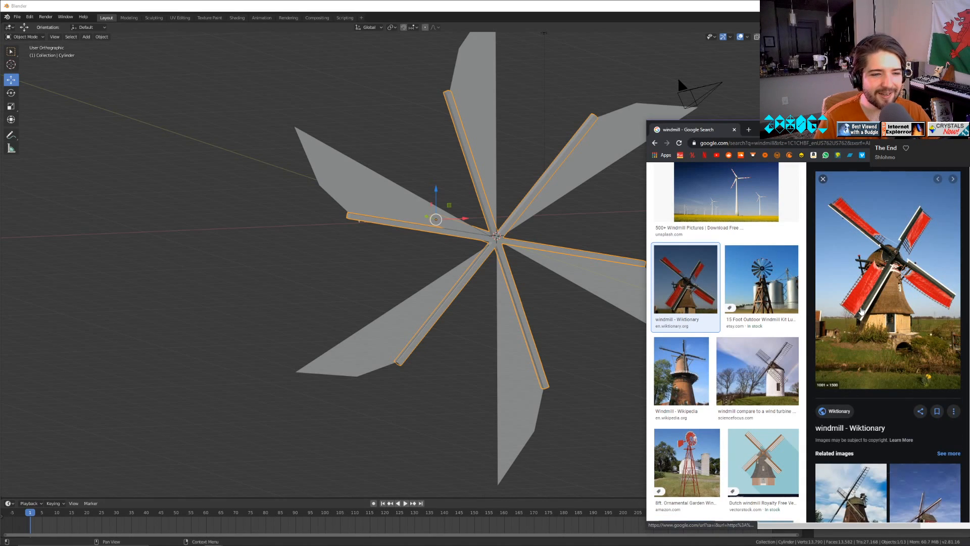
pyautogui.press('Right')
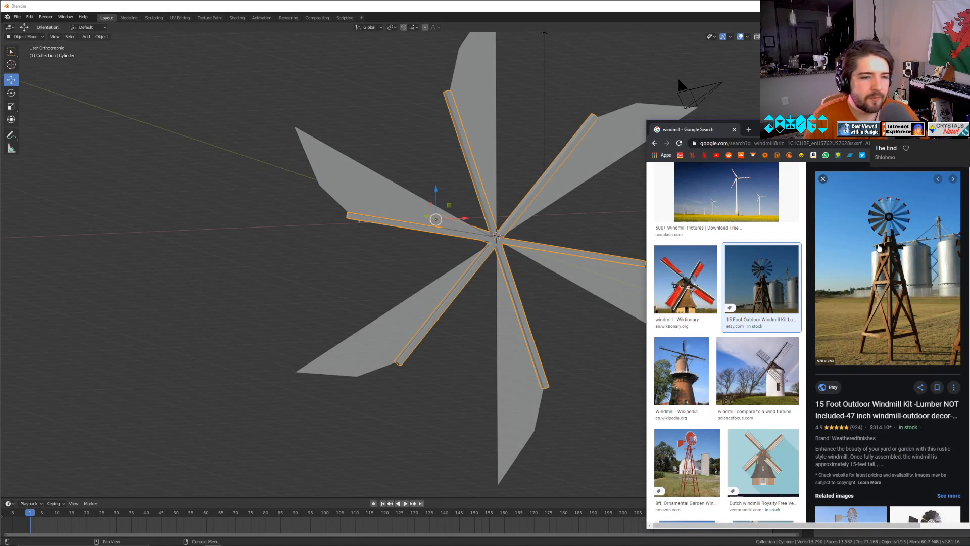
pyautogui.click(777, 386)
pyautogui.click(704, 385)
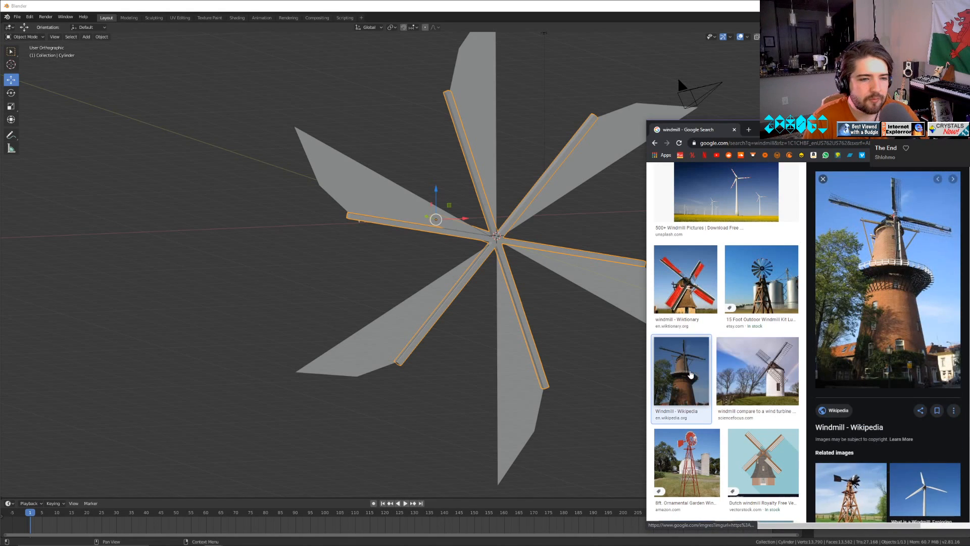
pyautogui.click(749, 442)
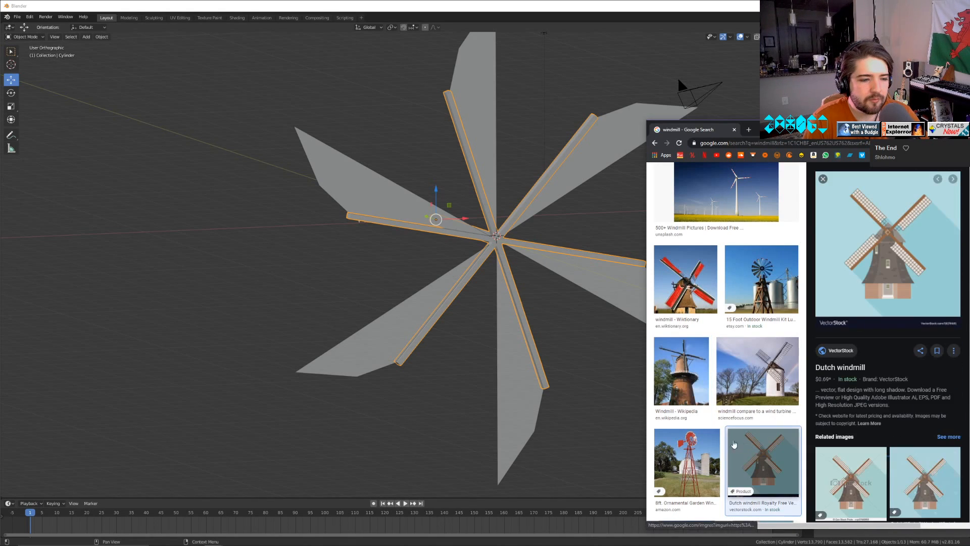
pyautogui.click(709, 449)
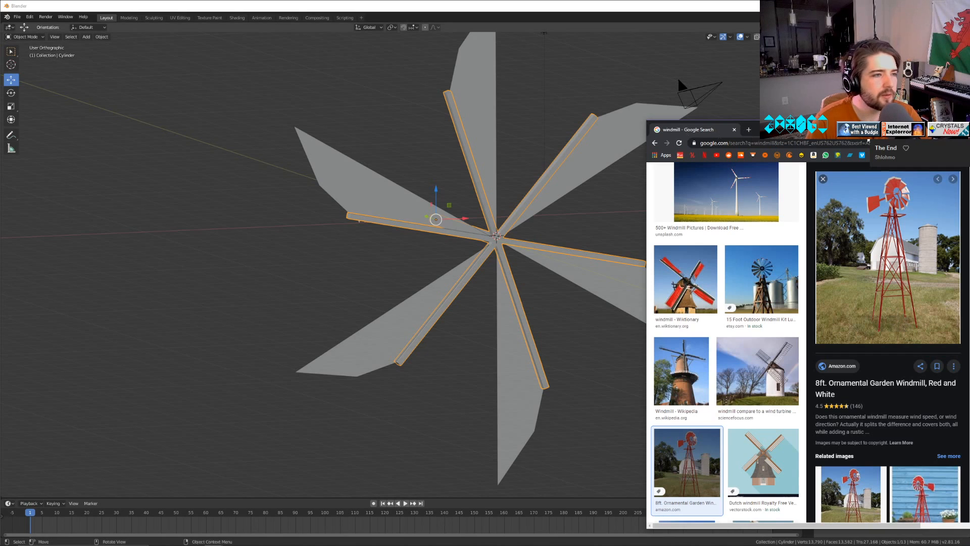
pyautogui.click(911, 127)
# Tilt the blade pointing straight up by setting its Z rotation to 20°.
pyautogui.click(470, 115)
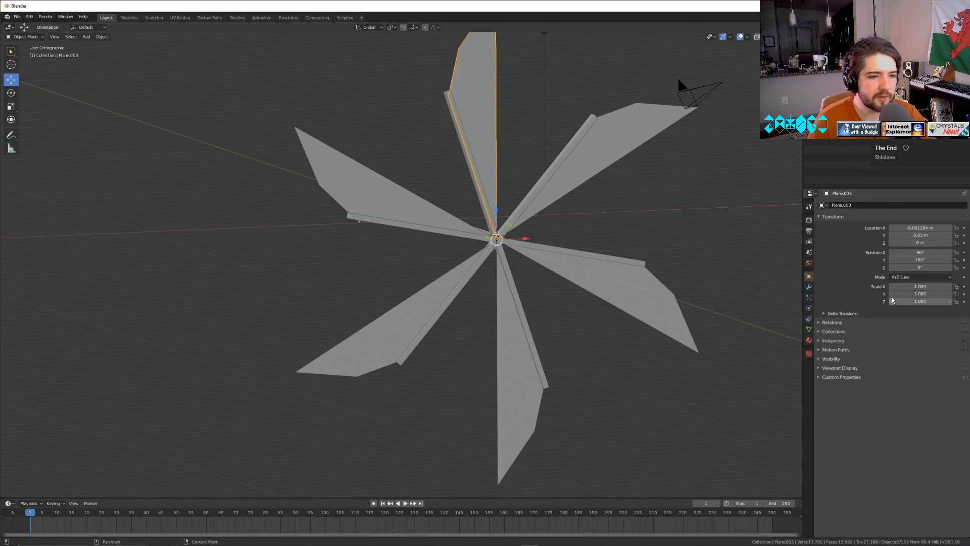
pyautogui.moveTo(920, 267); pyautogui.dragTo(933, 267)
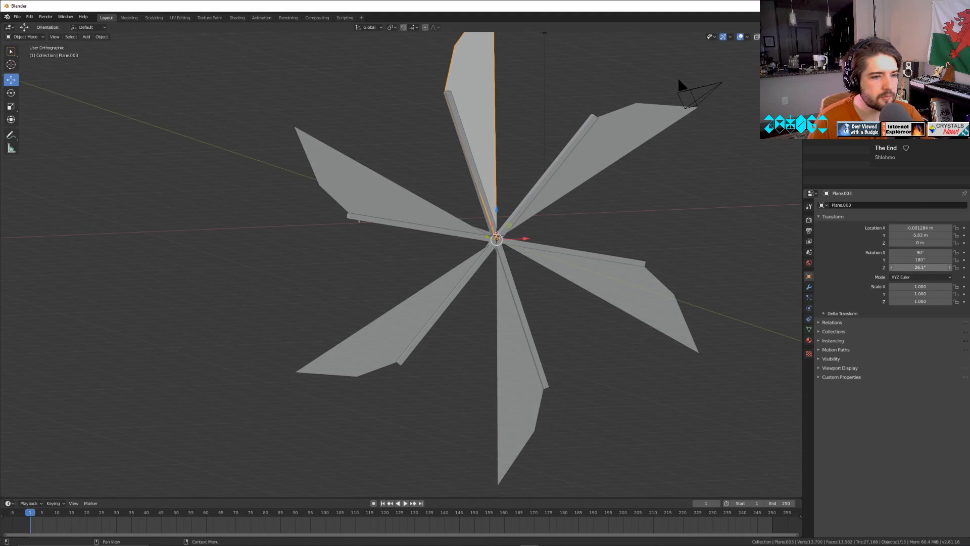
pyautogui.click(924, 268)
pyautogui.press('Return')
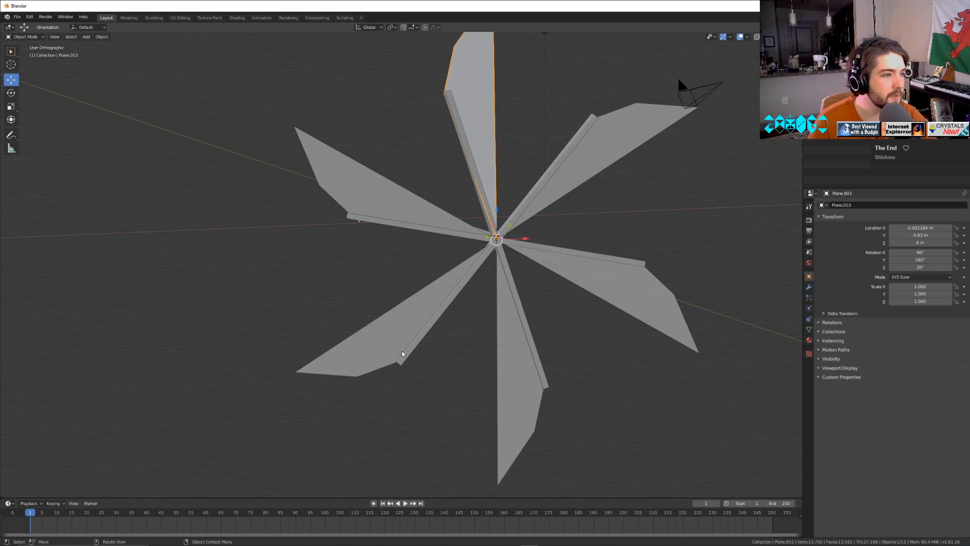
# Set the tilted upper blade's X rotation to 100°, judging its angle against the spoke from the side.
pyautogui.moveTo(400, 357); pyautogui.dragTo(479, 394, button='middle')
pyautogui.moveTo(920, 252); pyautogui.dragTo(964, 252)
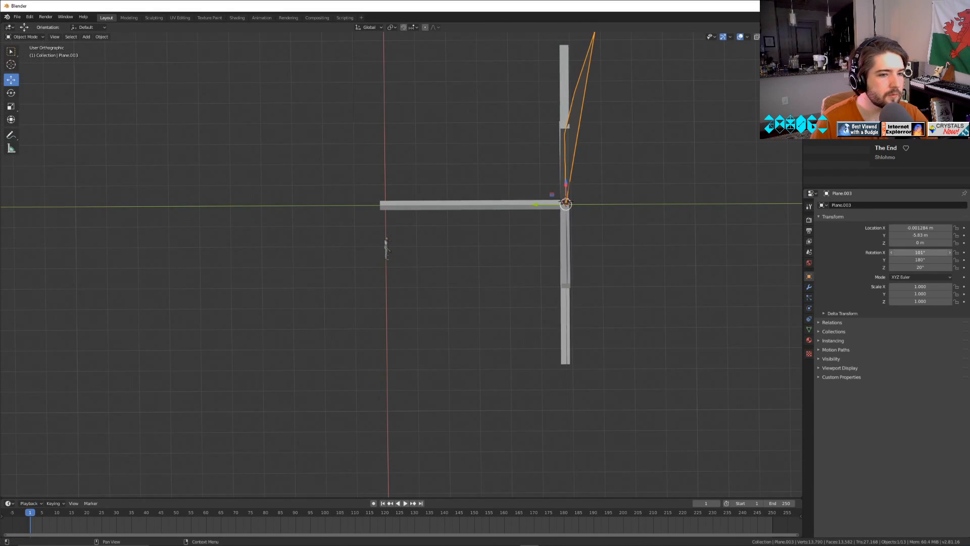
pyautogui.click(913, 253)
pyautogui.write('1')
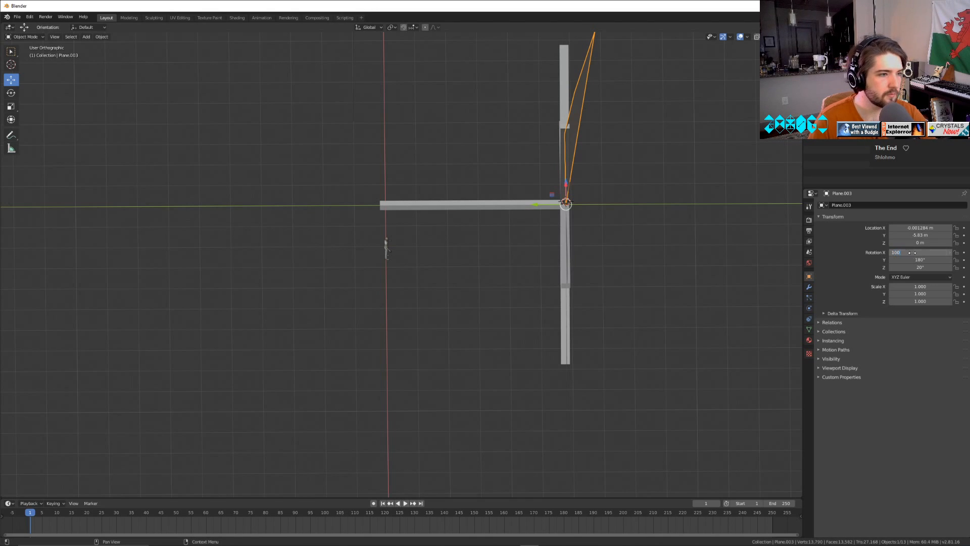
pyautogui.write('00')
pyautogui.press('Return')
pyautogui.moveTo(606, 270); pyautogui.dragTo(919, 326, button='middle')
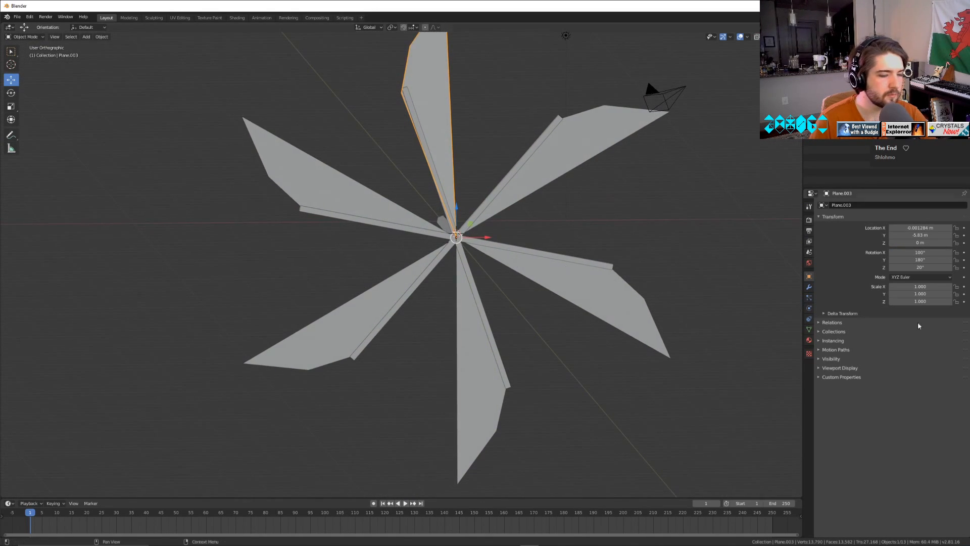
# Try the upper blade at an X rotation of 94° and a Z rotation of 20°, judging it from the side.
pyautogui.moveTo(921, 268); pyautogui.dragTo(915, 252)
pyautogui.click(918, 252)
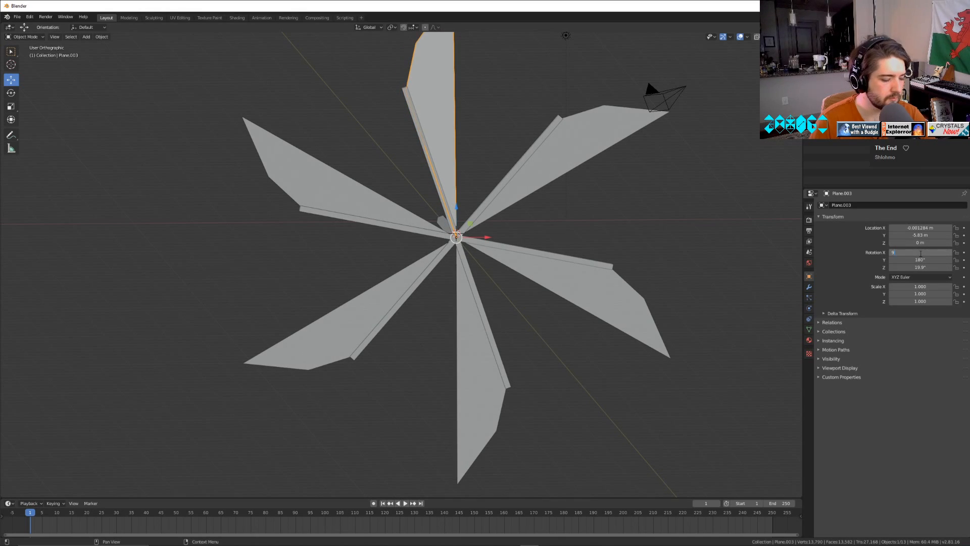
pyautogui.write('94')
pyautogui.press('Return')
pyautogui.click(927, 268)
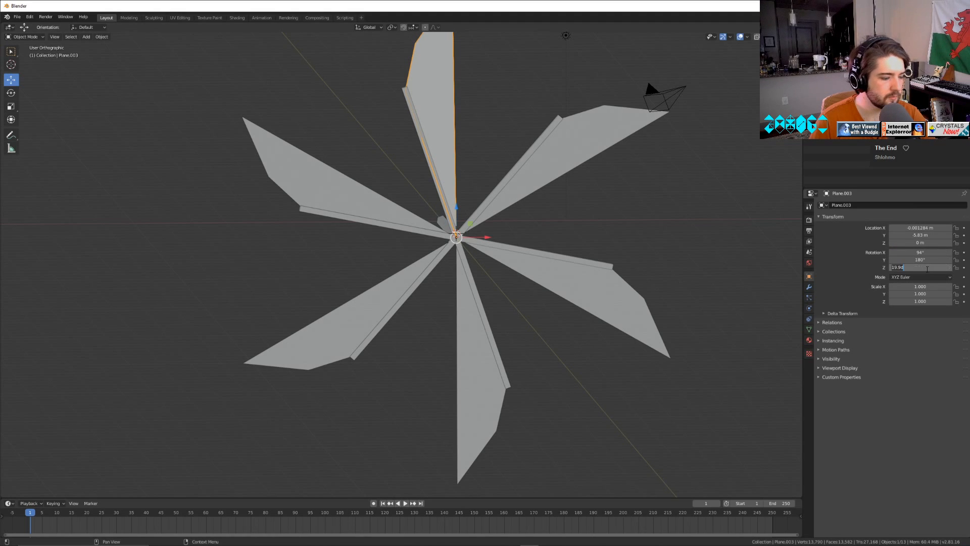
pyautogui.write('20')
pyautogui.press('Return')
pyautogui.moveTo(535, 364); pyautogui.dragTo(623, 365, button='middle')
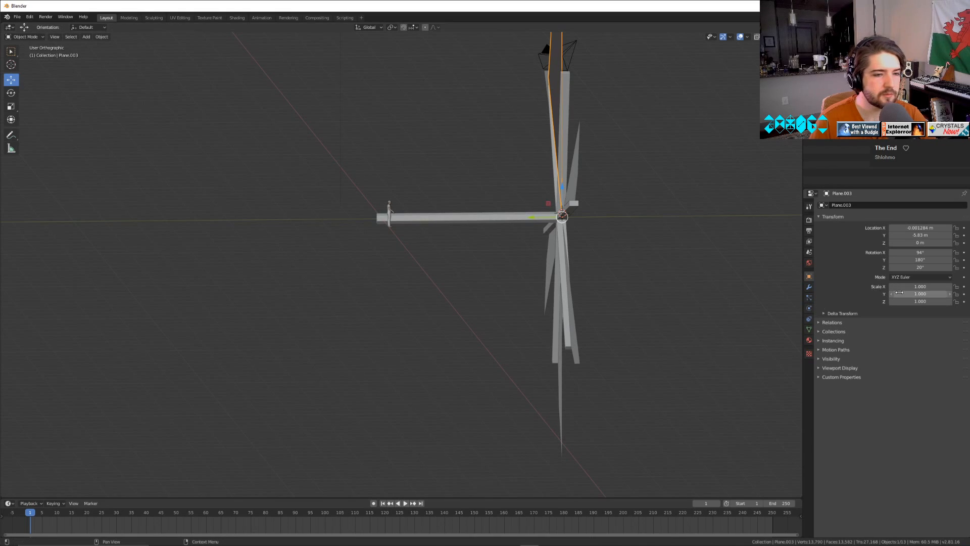
# Set the upper blade's X rotation to 100° and its Z rotation to 20°.
pyautogui.moveTo(917, 252)
pyautogui.mouseDown()
pyautogui.moveTo(938, 252)
pyautogui.moveTo(913, 268)
pyautogui.mouseUp()
pyautogui.click(918, 268)
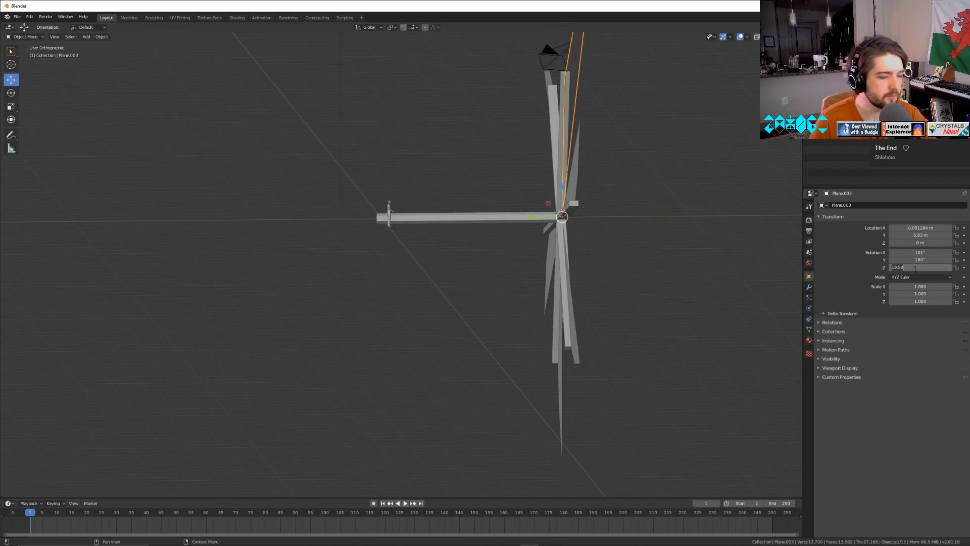
pyautogui.write('20')
pyautogui.press('Return')
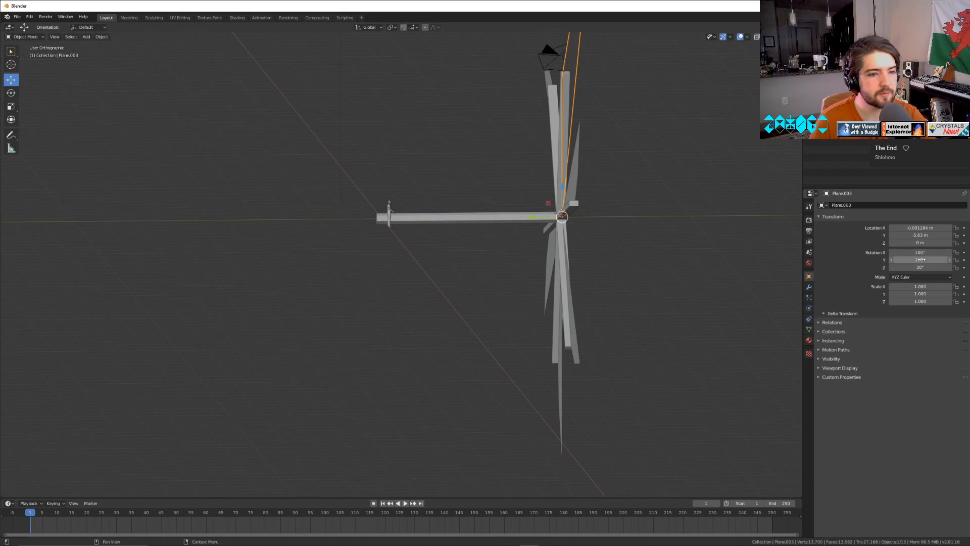
# Adjust the upper blade's Y rotation to 182° so its edge lines up with the spoke seen from the front.
pyautogui.moveTo(924, 260); pyautogui.dragTo(935, 259)
pyautogui.moveTo(517, 331); pyautogui.dragTo(431, 297, button='middle')
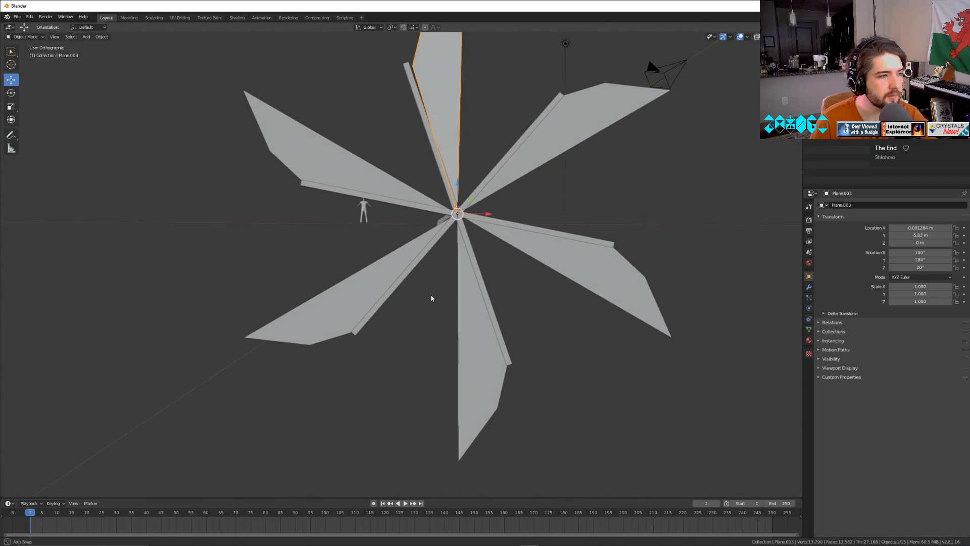
pyautogui.moveTo(918, 259); pyautogui.dragTo(913, 260)
pyautogui.click(919, 260)
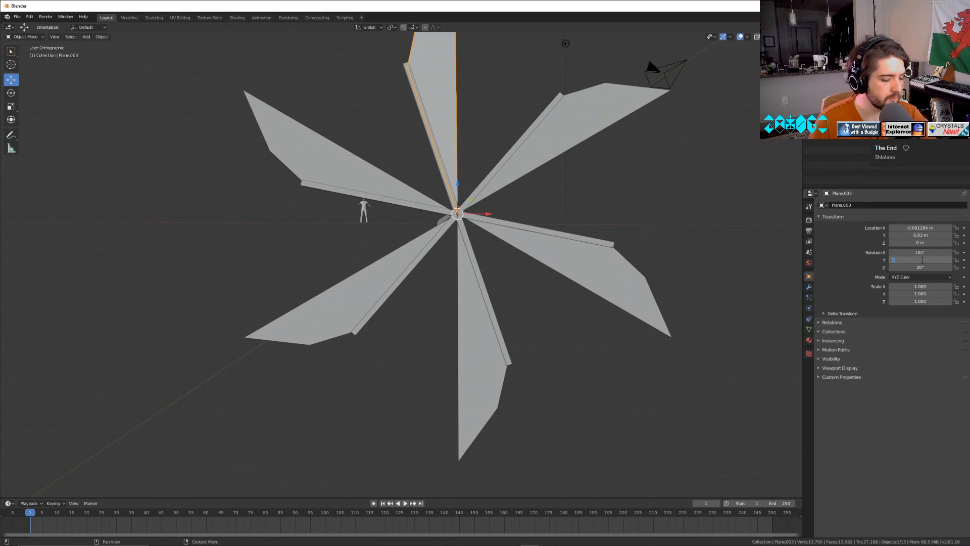
pyautogui.write('180')
pyautogui.press('Return')
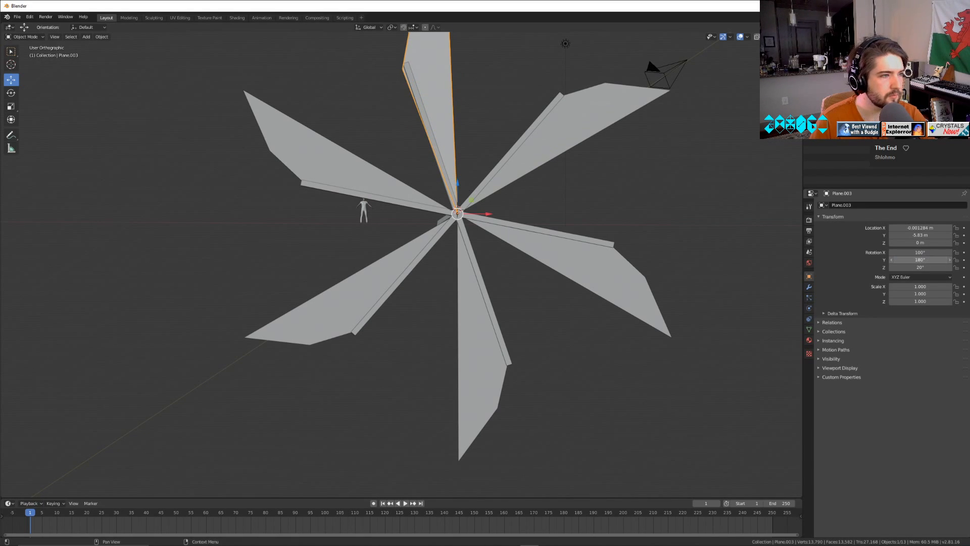
pyautogui.moveTo(919, 260); pyautogui.dragTo(922, 260)
pyautogui.click(922, 260)
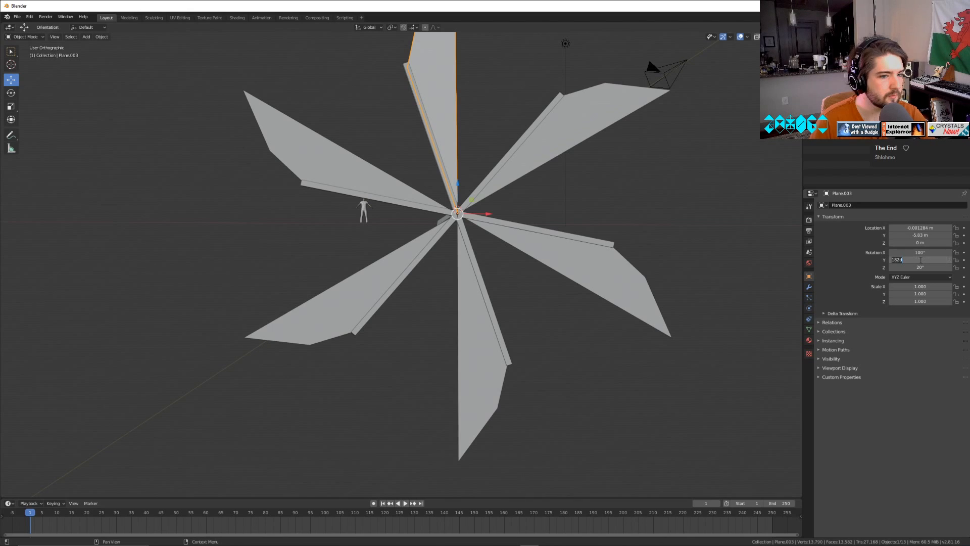
pyautogui.press('Return')
# Examine the pitched upper blade from several angles and compare it with the neighbouring flat blade.
pyautogui.moveTo(578, 415); pyautogui.dragTo(625, 404, button='middle')
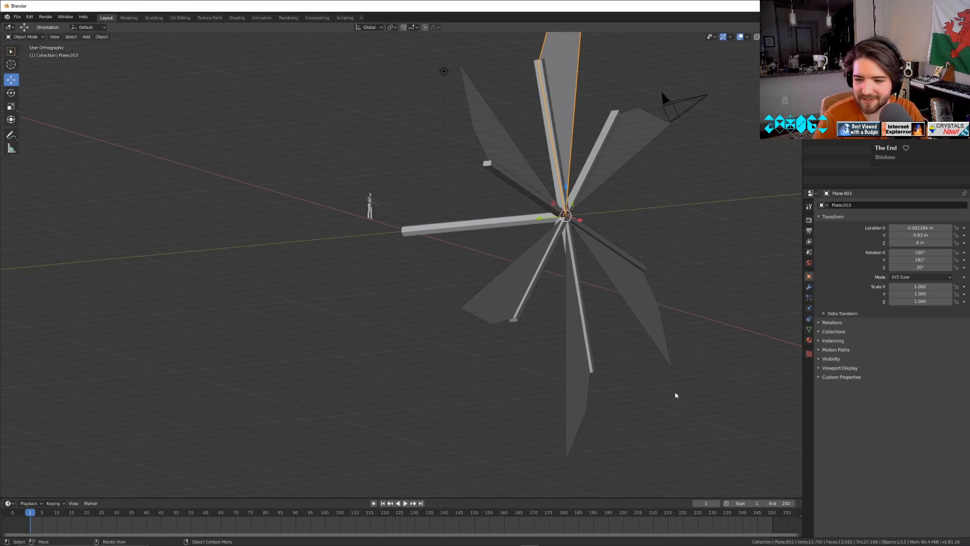
pyautogui.moveTo(677, 395); pyautogui.dragTo(592, 206, button='middle')
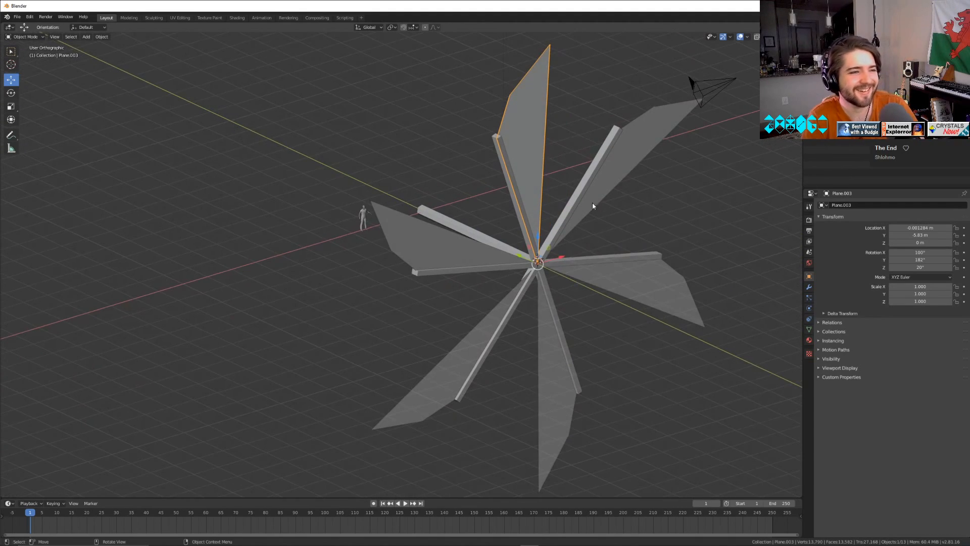
pyautogui.click(614, 168)
pyautogui.moveTo(614, 169); pyautogui.dragTo(609, 296, button='middle')
pyautogui.moveTo(654, 470); pyautogui.dragTo(575, 368, button='middle')
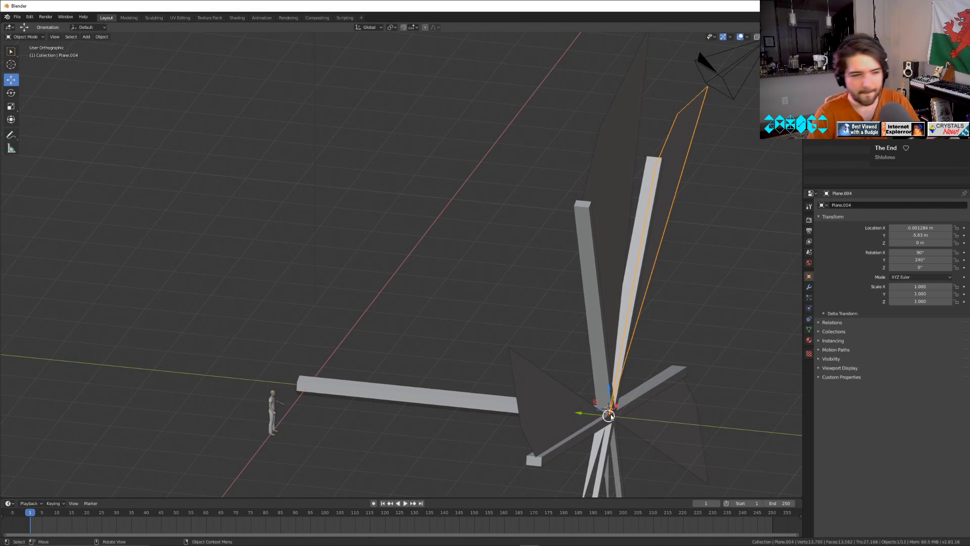
pyautogui.moveTo(596, 415); pyautogui.dragTo(513, 273, button='middle')
pyautogui.click(514, 274)
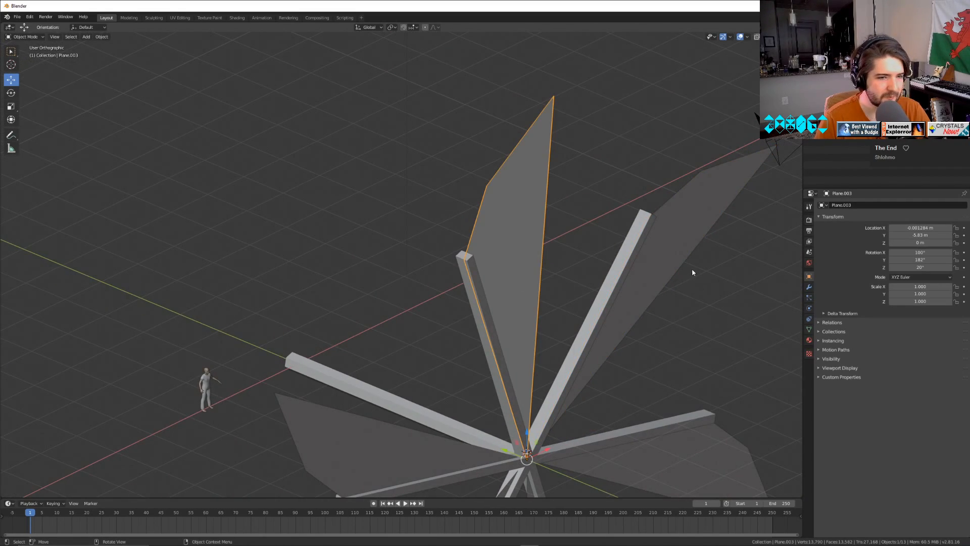
# Delete the five unpitched blades, keeping only the pitched upper blade on the rotor.
pyautogui.click(711, 245)
pyautogui.click(706, 234)
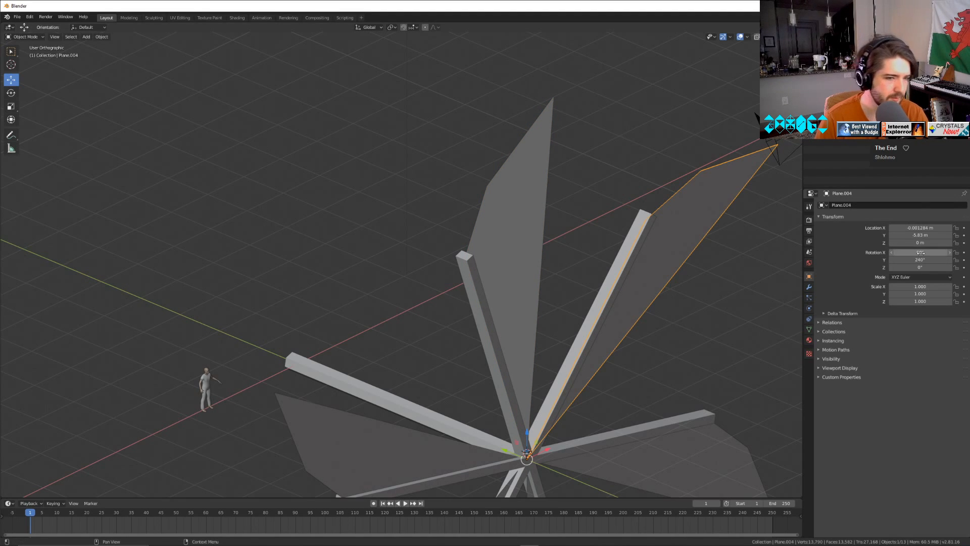
pyautogui.press('Delete')
pyautogui.click(665, 458)
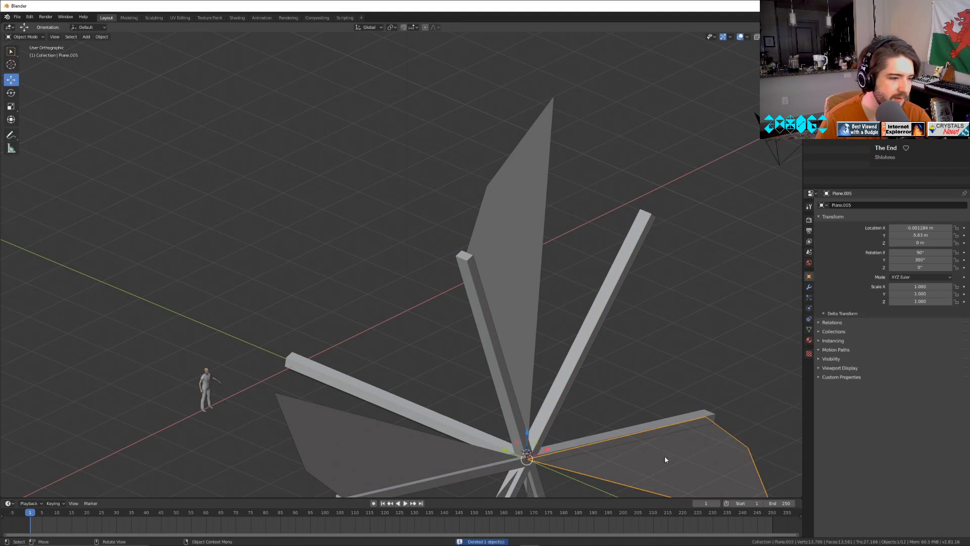
pyautogui.press('Delete')
pyautogui.click(407, 439)
pyautogui.press('Delete')
pyautogui.scroll(-4, 535, 456)
pyautogui.moveTo(535, 457); pyautogui.dragTo(449, 439, button='middle')
pyautogui.click(449, 439)
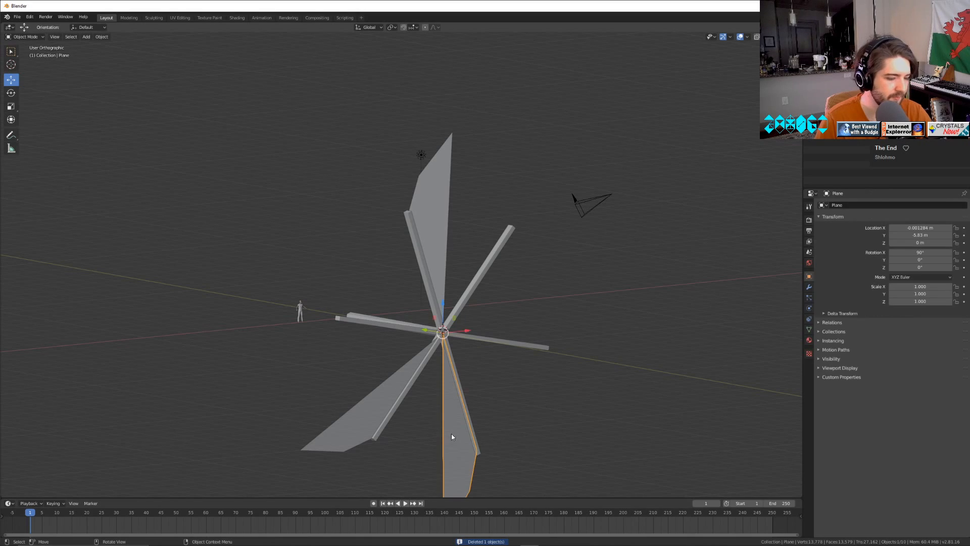
pyautogui.press('Delete')
pyautogui.click(396, 399)
pyautogui.press('Delete')
# Try to duplicate the pitched blade in place and rotate the copy about Y to 245° onto the neighbouring spoke.
pyautogui.click(438, 232)
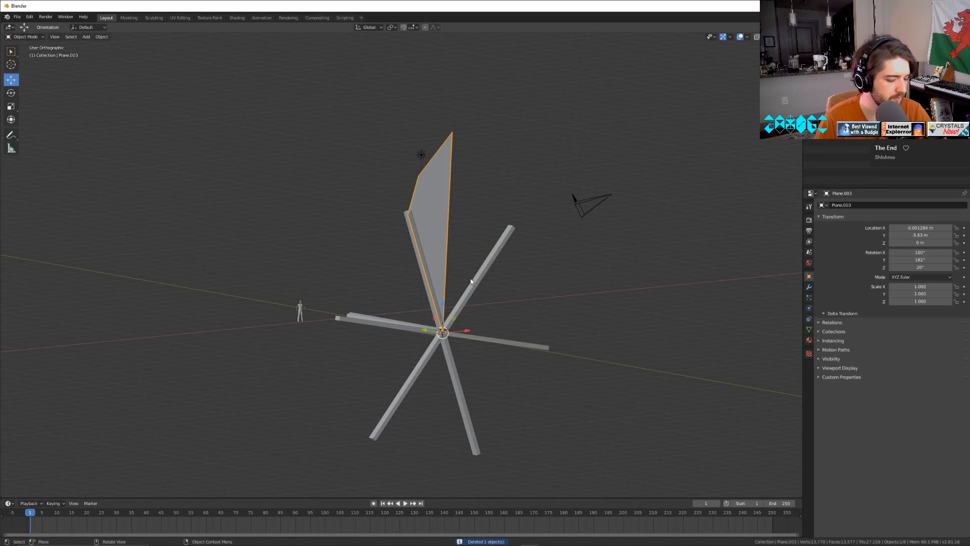
pyautogui.hotkey('shift', 'd')
pyautogui.press('Escape')
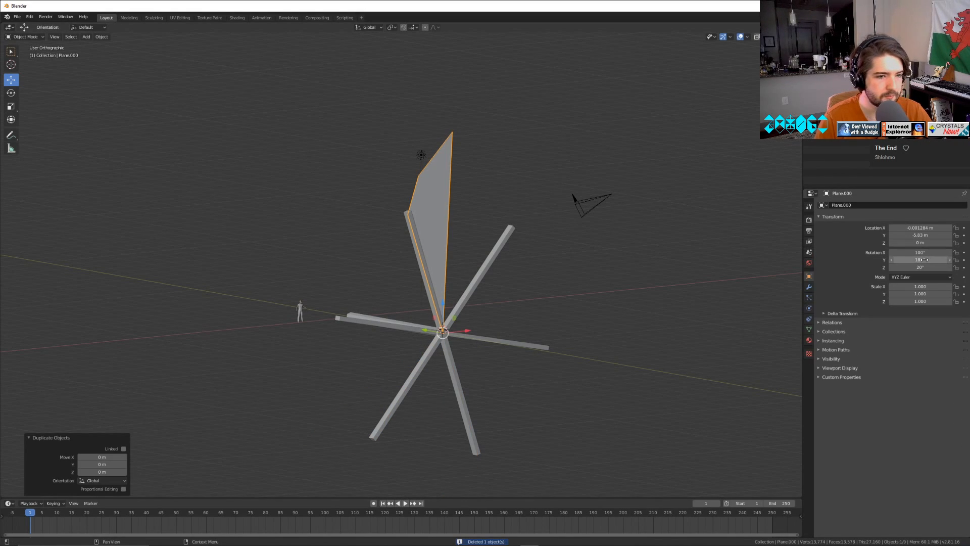
pyautogui.moveTo(920, 260); pyautogui.dragTo(961, 260)
pyautogui.scroll(4, 609, 359)
pyautogui.moveTo(608, 359); pyautogui.dragTo(565, 363, button='middle')
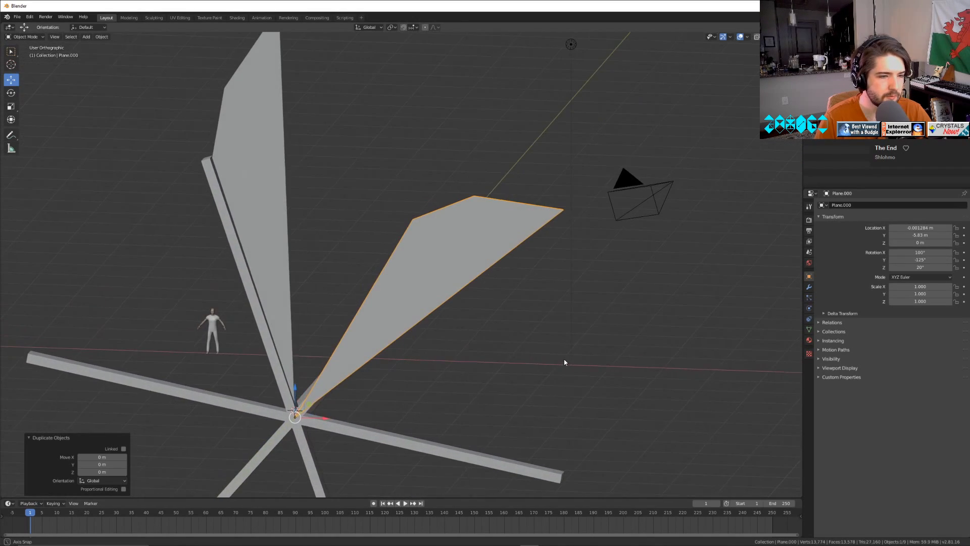
pyautogui.moveTo(920, 260); pyautogui.dragTo(940, 260)
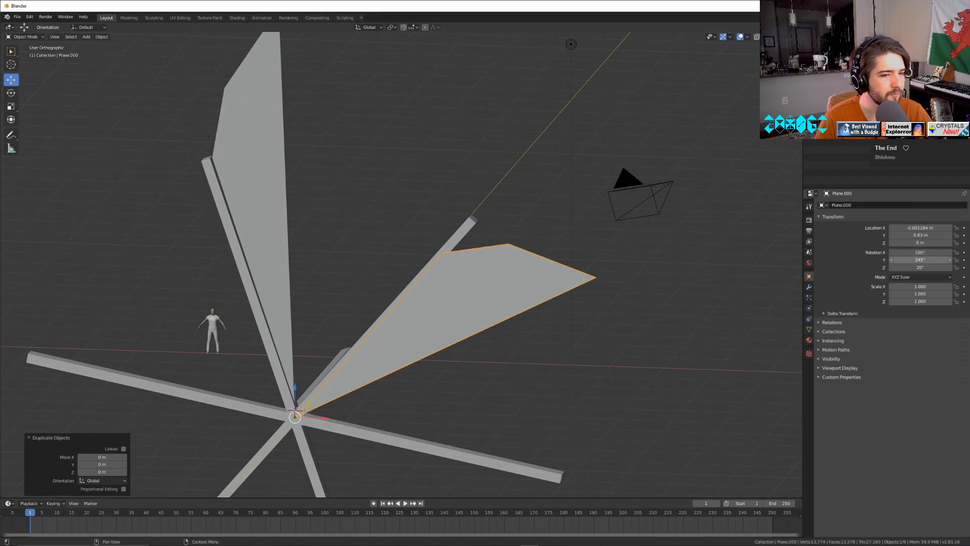
pyautogui.moveTo(454, 288); pyautogui.dragTo(405, 299, button='middle')
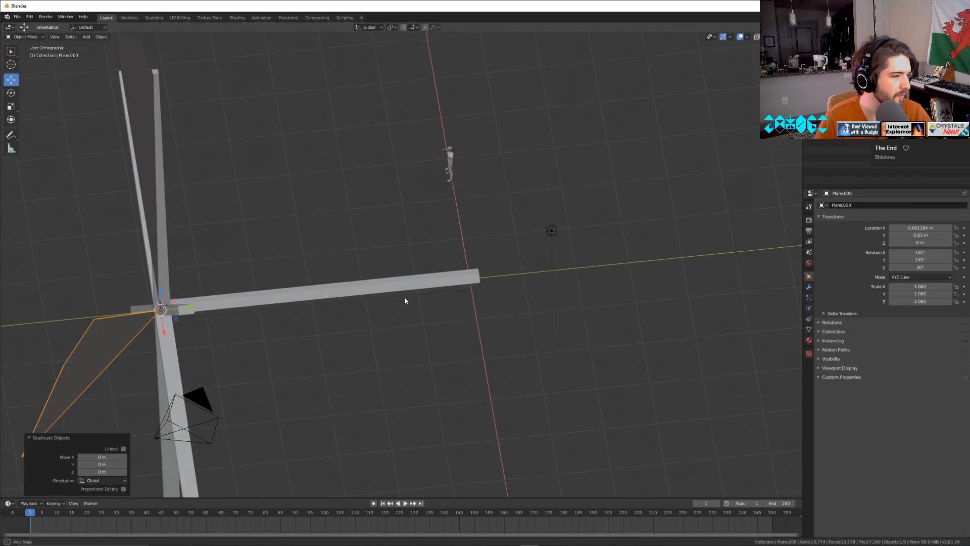
pyautogui.moveTo(919, 260)
pyautogui.mouseDown()
pyautogui.moveTo(956, 259)
pyautogui.moveTo(917, 260)
pyautogui.moveTo(927, 260)
pyautogui.mouseUp()
# Undo the duplication of the blade along with the copy's rotations.
pyautogui.hotkey('ctrl', 'z')
pyautogui.hotkey('ctrl', 'z')
pyautogui.hotkey('ctrl', 'z')
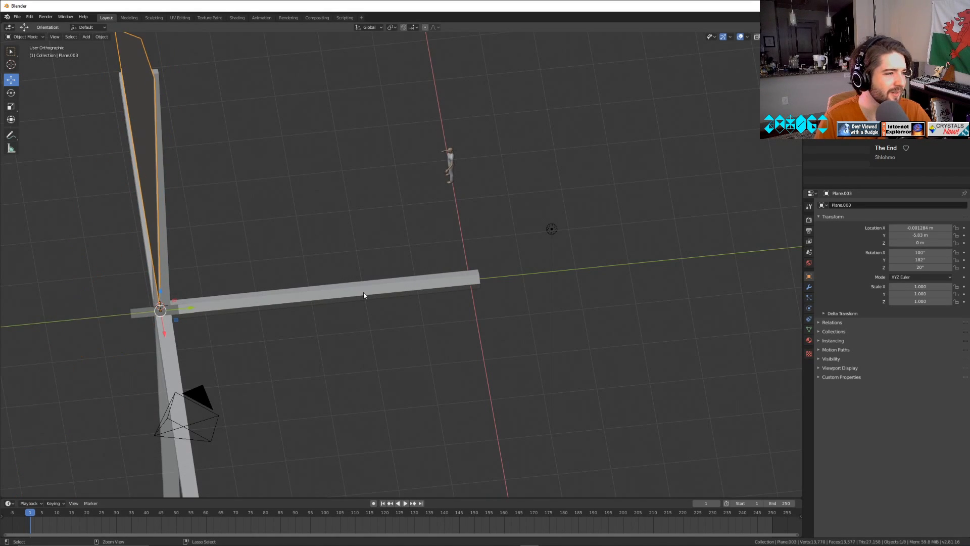
# Apply the rotation of the pitched upper blade and keep its X rotation at 0°.
pyautogui.moveTo(365, 293); pyautogui.dragTo(362, 253, button='middle')
pyautogui.moveTo(596, 262); pyautogui.dragTo(71, 225, button='middle')
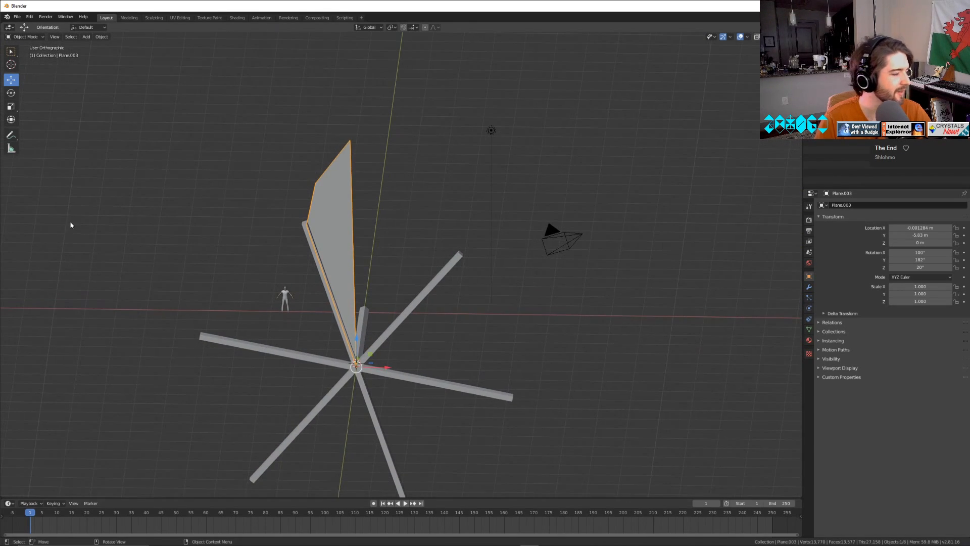
pyautogui.click(101, 37)
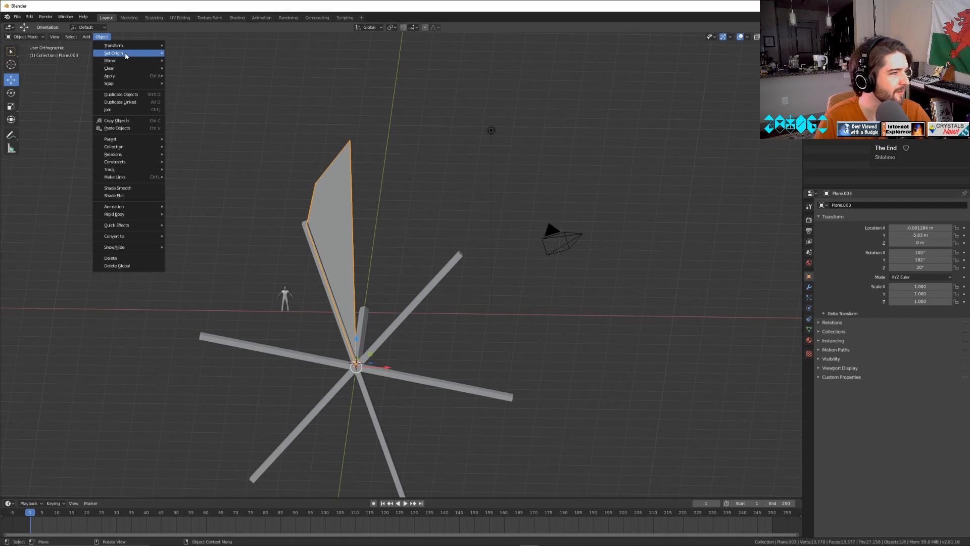
pyautogui.moveTo(129, 54)
pyautogui.moveTo(129, 76)
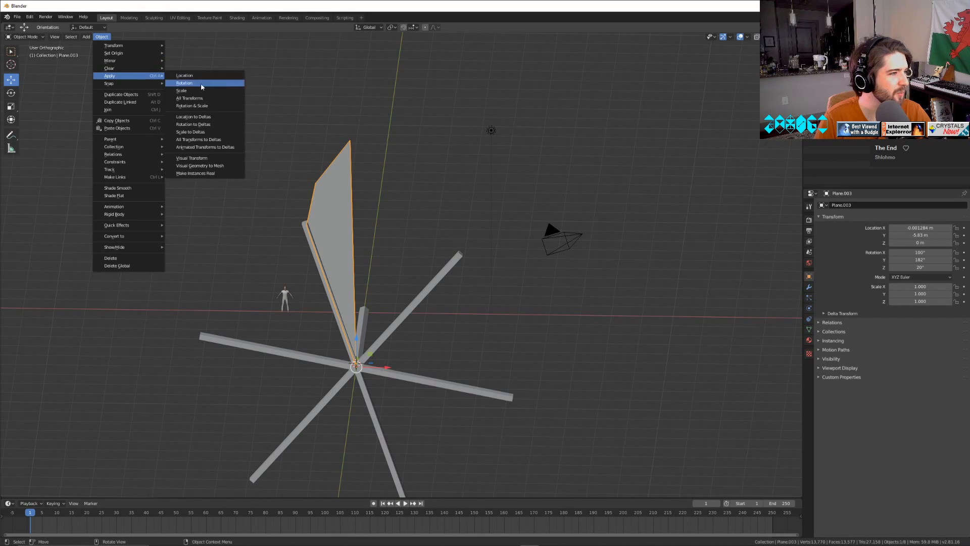
pyautogui.click(212, 83)
pyautogui.moveTo(920, 253); pyautogui.dragTo(935, 252)
pyautogui.write('0')
pyautogui.press('Return')
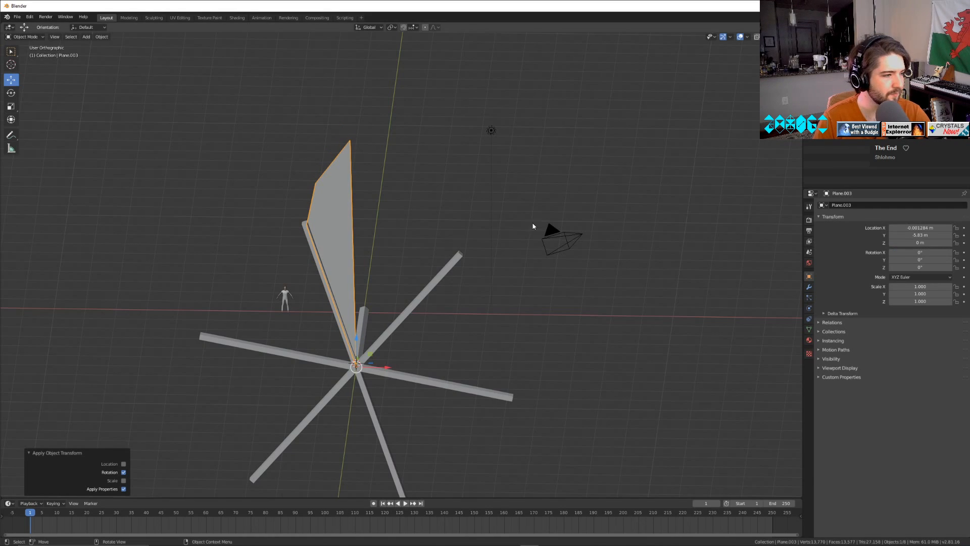
# Duplicate the pitched blade in place and set the copy's Y rotation to 60° to fit the neighbouring spoke.
pyautogui.hotkey('shift', 'd')
pyautogui.rightClick(324, 232)
pyautogui.moveTo(498, 321); pyautogui.dragTo(516, 309, button='middle')
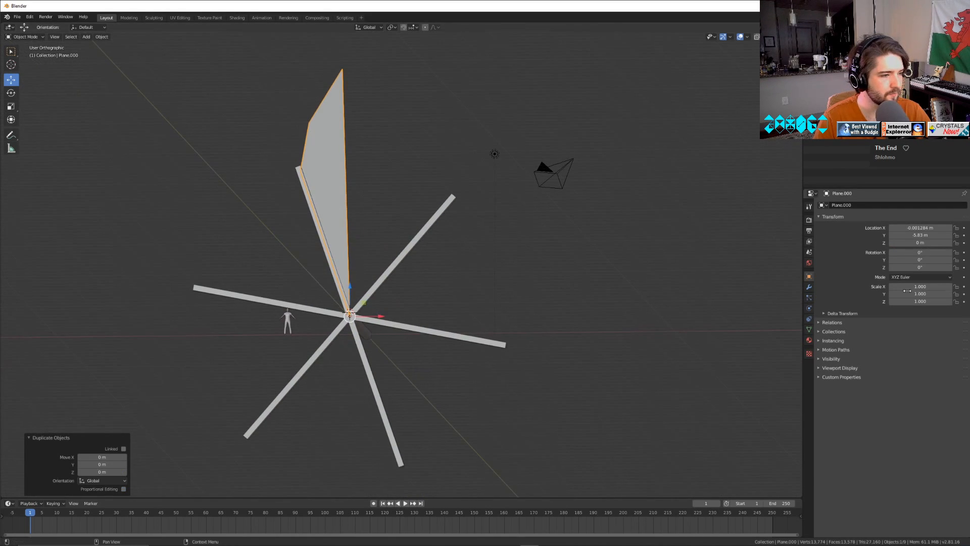
pyautogui.moveTo(915, 260); pyautogui.dragTo(938, 260)
pyautogui.scroll(3, 543, 290)
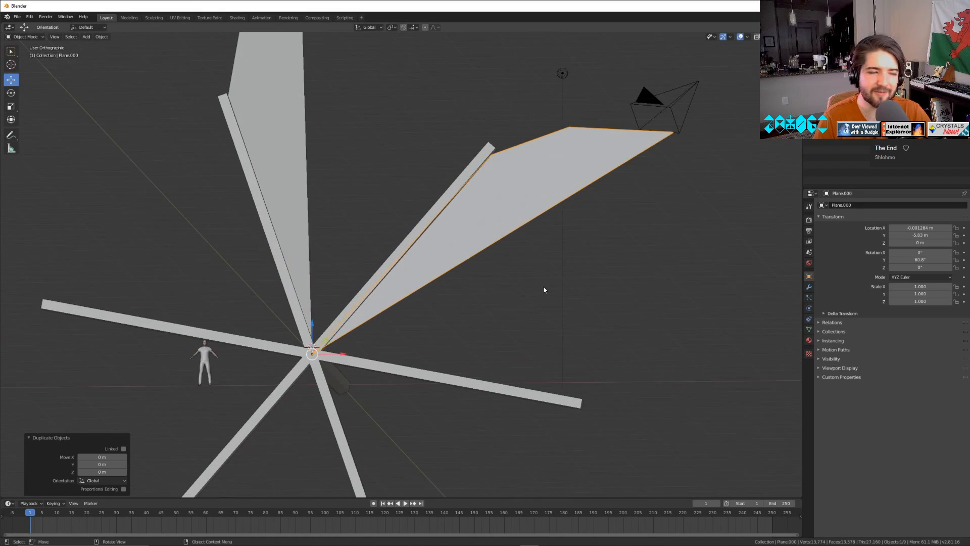
pyautogui.moveTo(544, 290); pyautogui.dragTo(568, 320, button='middle')
pyautogui.scroll(2, 557, 310)
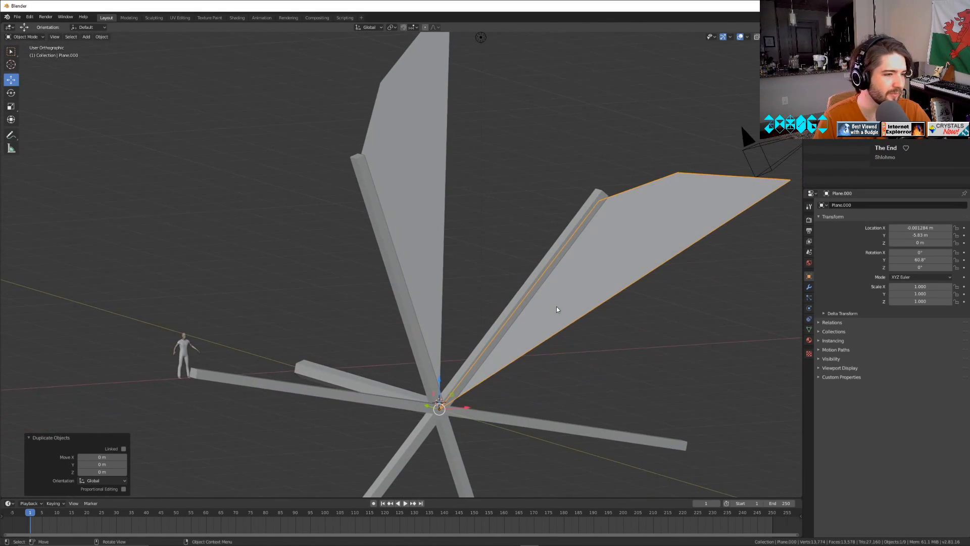
pyautogui.click(918, 260)
pyautogui.write('6')
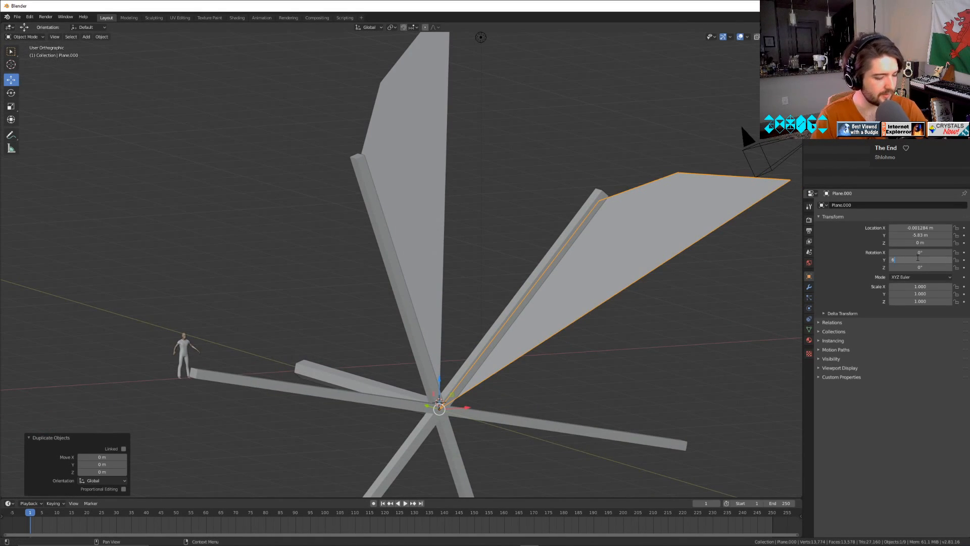
pyautogui.write('0')
pyautogui.press('Return')
# Duplicate the 60° blade in place and set the new copy's Y rotation to 120°.
pyautogui.hotkey('shift', 'd')
pyautogui.rightClick(559, 248)
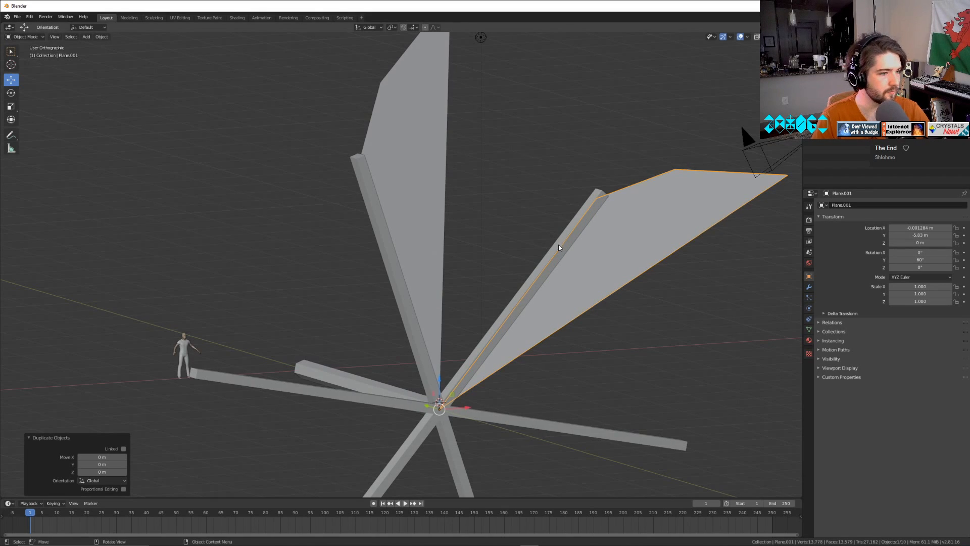
pyautogui.click(919, 259)
pyautogui.write('120')
pyautogui.press('Return')
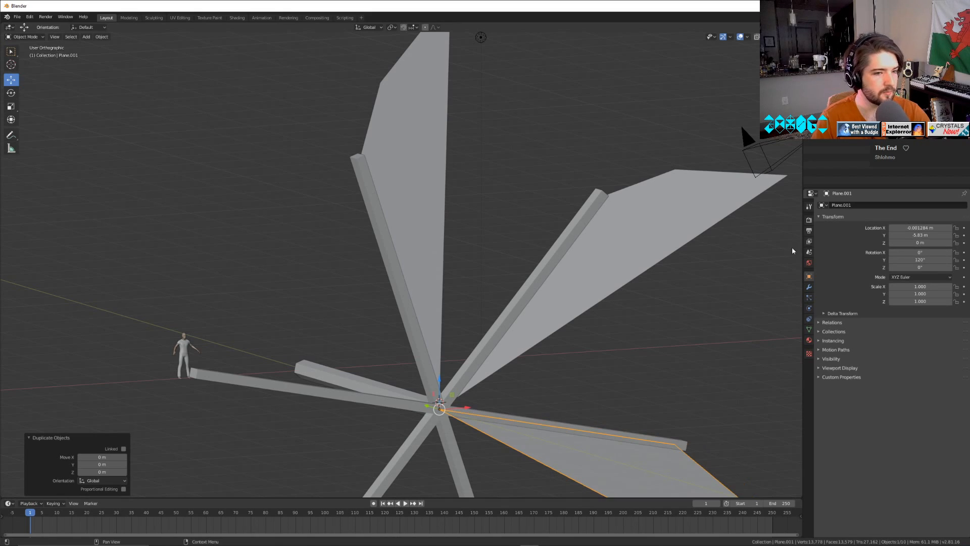
# Duplicate the 120° blade in place and set the new copy's Y rotation to 180°.
pyautogui.hotkey('shift', 'd')
pyautogui.rightClick(629, 277)
pyautogui.moveTo(919, 260); pyautogui.dragTo(949, 260)
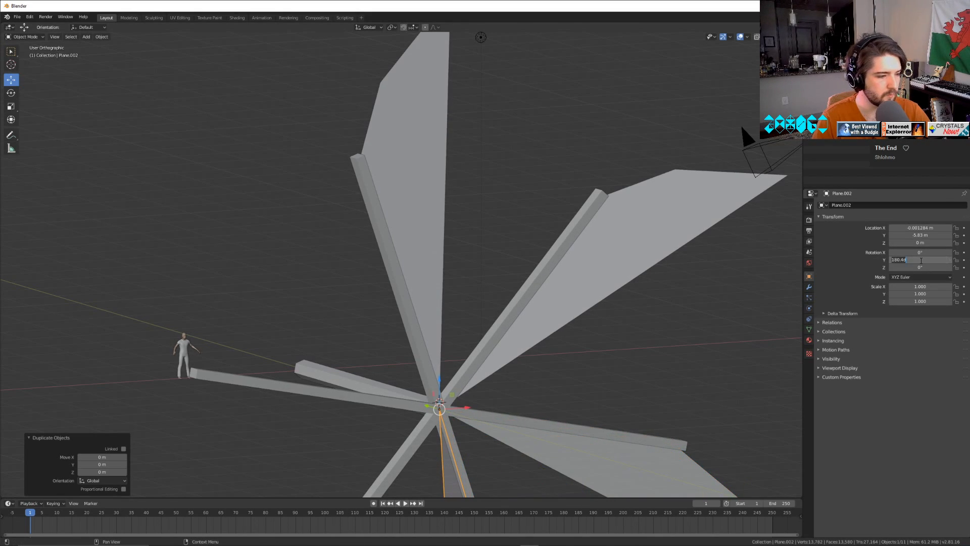
pyautogui.write('180')
pyautogui.press('Return')
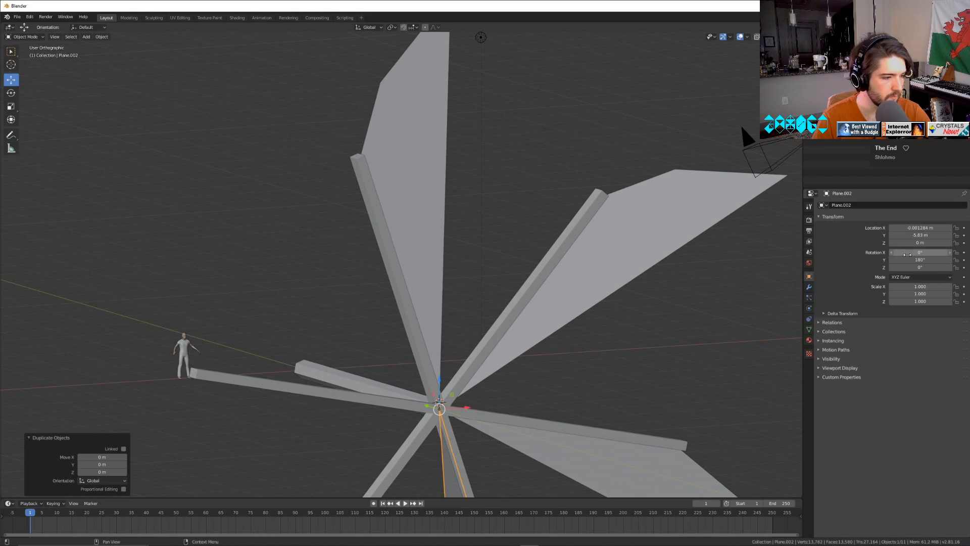
# Duplicate the 180° blade in place and set the new copy's Y rotation to 240°.
pyautogui.hotkey('shift', 'd')
pyautogui.press('Escape')
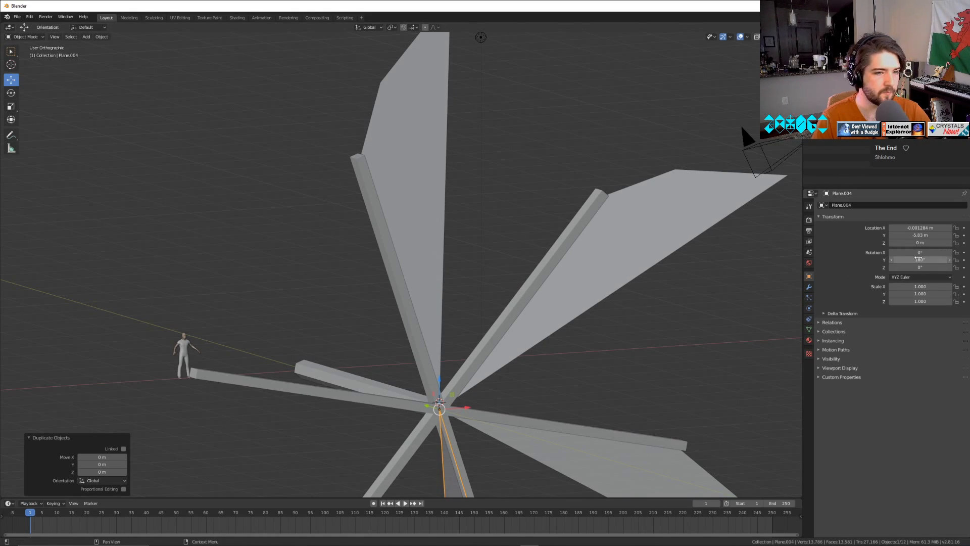
pyautogui.moveTo(919, 258); pyautogui.dragTo(949, 259)
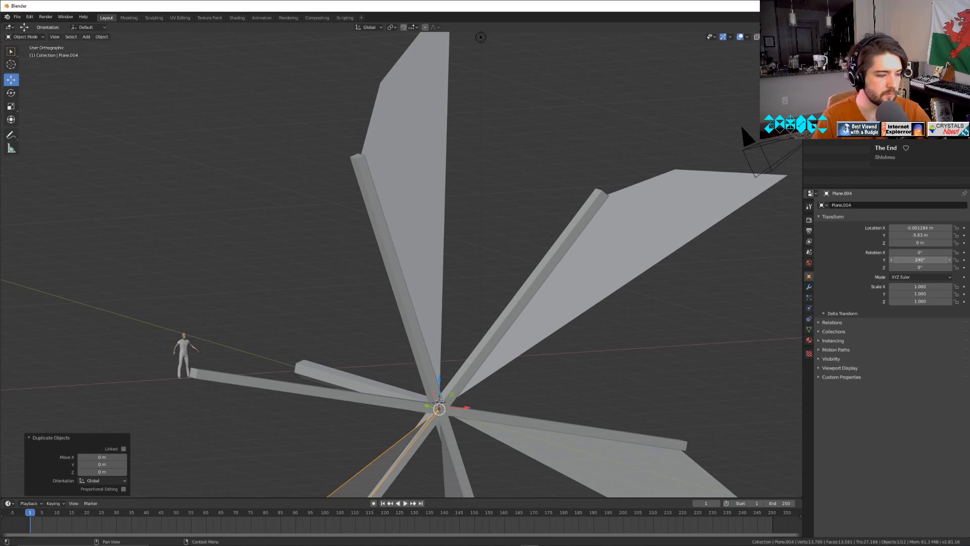
pyautogui.click(920, 258)
pyautogui.write('240')
pyautogui.press('Return')
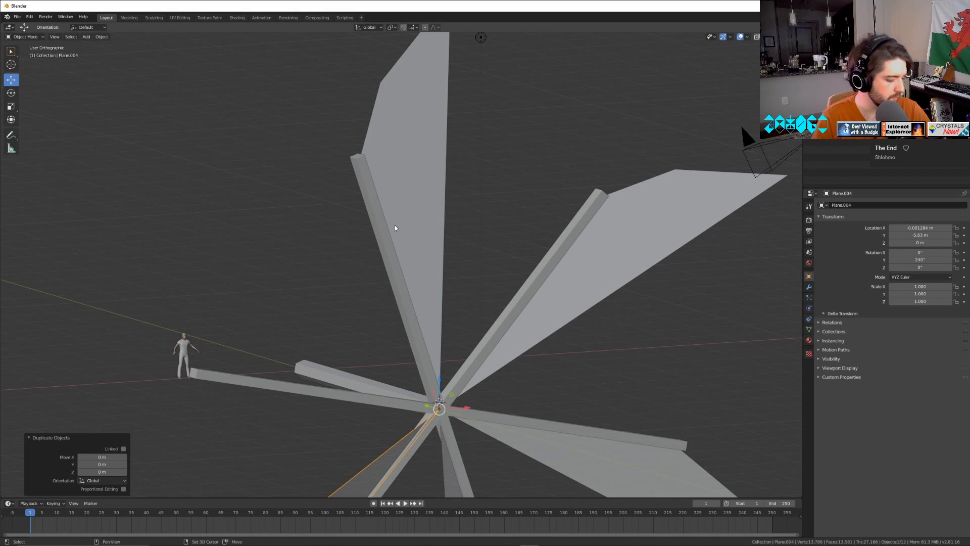
# Duplicate the 240° blade in place, set the new copy's Y rotation to 300°, and deselect it.
pyautogui.hotkey('shift', 'd')
pyautogui.press('Escape')
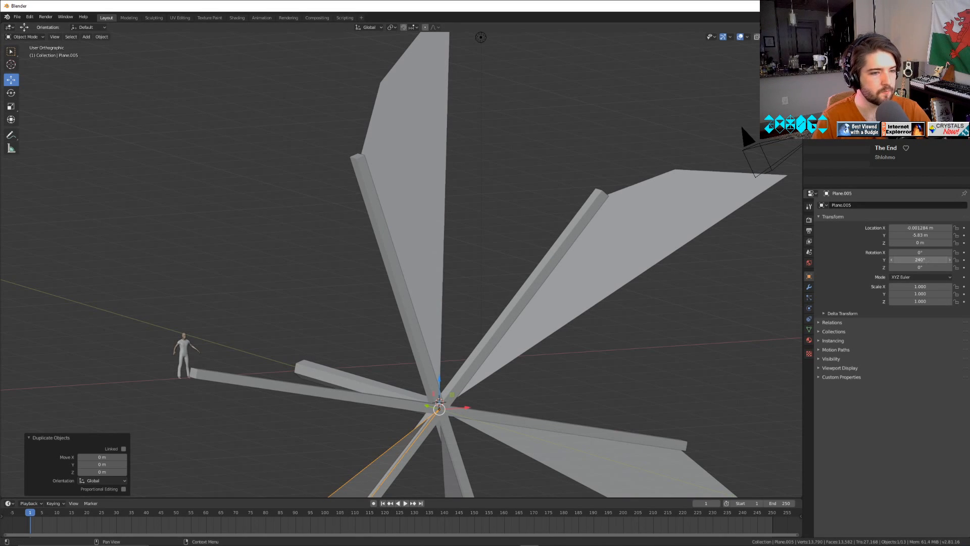
pyautogui.moveTo(926, 263); pyautogui.dragTo(957, 262)
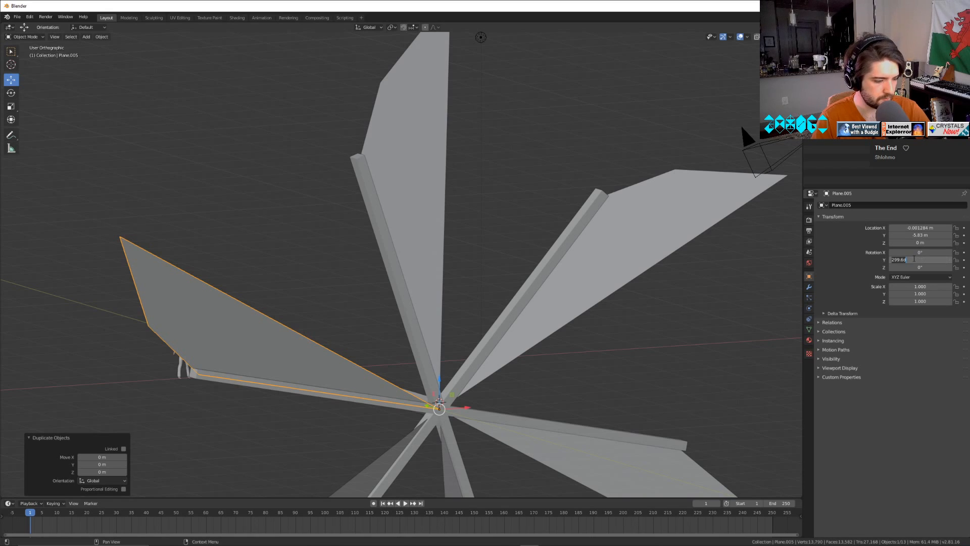
pyautogui.press('Return')
pyautogui.moveTo(325, 256); pyautogui.dragTo(409, 258, button='middle')
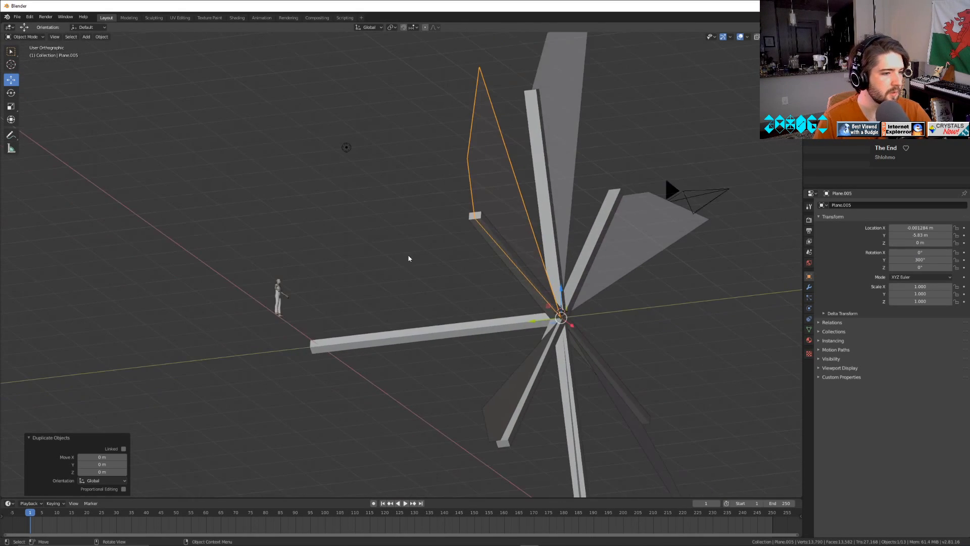
pyautogui.click(409, 258)
# Examine the complete six-bladed rotor and its central beam from several angles.
pyautogui.moveTo(619, 359); pyautogui.dragTo(565, 383, button='middle')
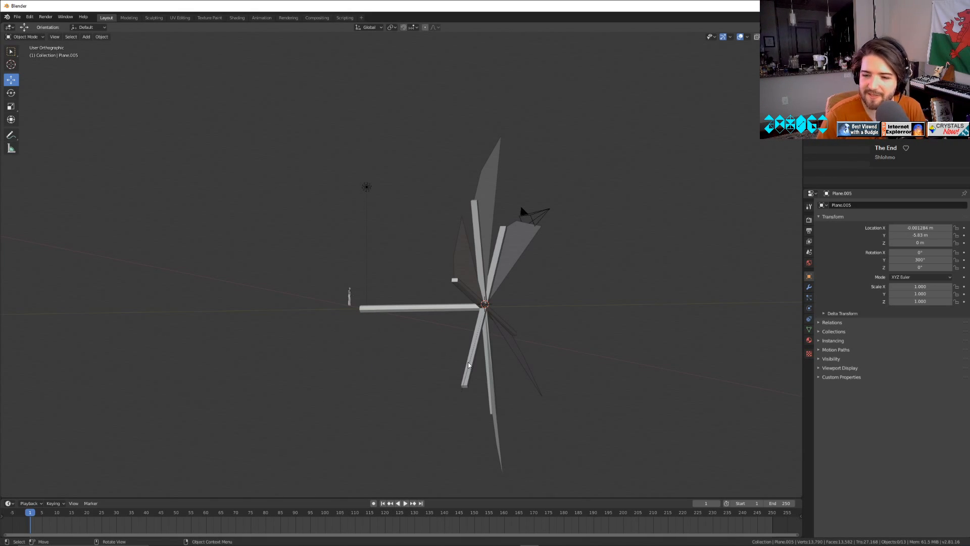
pyautogui.moveTo(646, 379); pyautogui.dragTo(606, 362, button='middle')
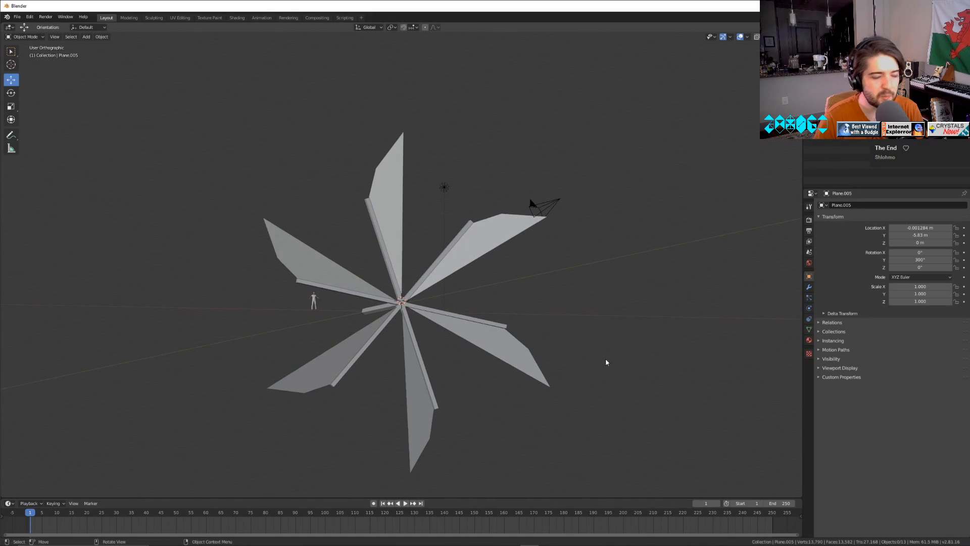
pyautogui.scroll(3, 511, 342)
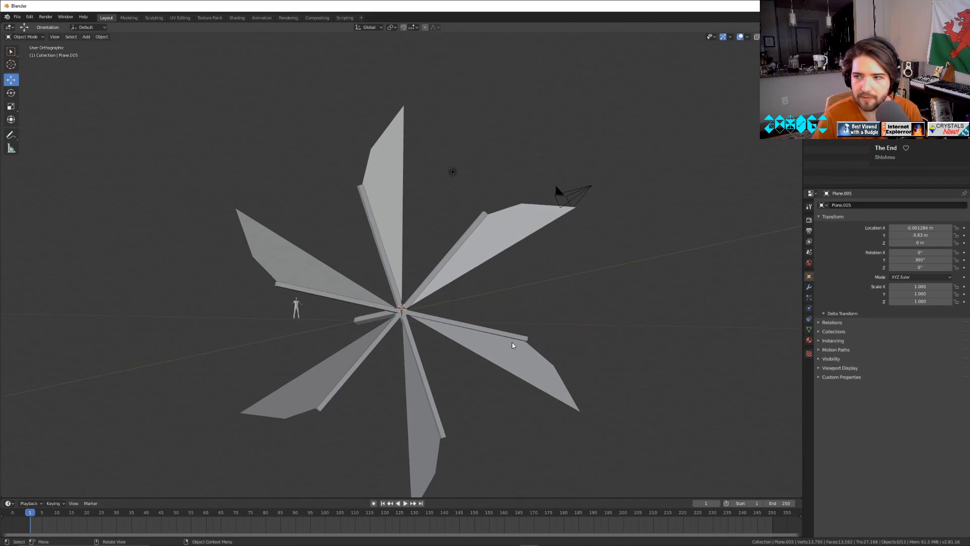
pyautogui.scroll(-2, 514, 335)
pyautogui.scroll(2, 511, 337)
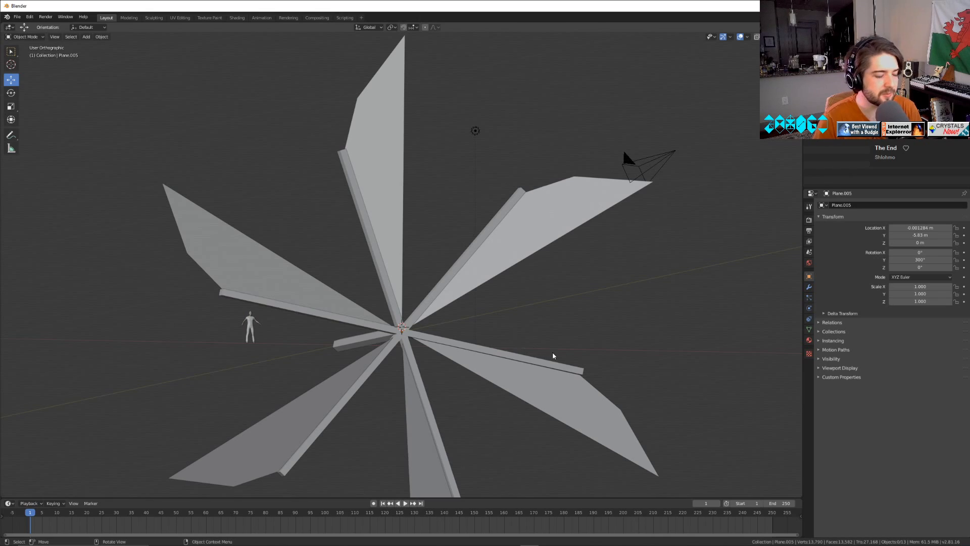
pyautogui.moveTo(553, 356)
pyautogui.mouseDown(button='middle')
pyautogui.moveTo(439, 364)
pyautogui.moveTo(404, 350)
pyautogui.moveTo(502, 372)
pyautogui.moveTo(628, 353)
pyautogui.moveTo(574, 361)
pyautogui.moveTo(468, 344)
pyautogui.moveTo(543, 354)
pyautogui.mouseUp(button='middle')
pyautogui.scroll(3, 460, 323)
pyautogui.moveTo(468, 356)
pyautogui.mouseDown(button='middle')
pyautogui.moveTo(529, 395)
pyautogui.moveTo(541, 375)
pyautogui.moveTo(571, 386)
pyautogui.mouseUp(button='middle')
pyautogui.scroll(-3, 572, 386)
# Preview the rotor in rendered shading and return to solid shading.
pyautogui.press('z')
pyautogui.click(593, 350)
pyautogui.moveTo(593, 350)
pyautogui.mouseDown(button='middle')
pyautogui.moveTo(586, 358)
pyautogui.moveTo(546, 332)
pyautogui.moveTo(557, 325)
pyautogui.moveTo(559, 347)
pyautogui.mouseUp(button='middle')
pyautogui.press('z')
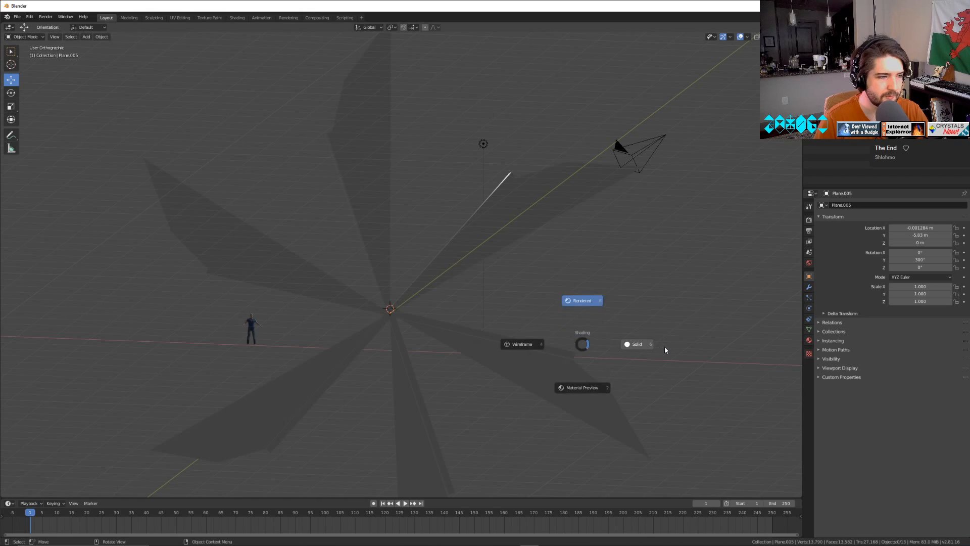
pyautogui.click(665, 350)
# Edit the spoke mesh and fill a face between the tip edges of the upper spoke and the 300° blade's spoke.
pyautogui.moveTo(665, 350)
pyautogui.mouseDown(button='middle')
pyautogui.moveTo(592, 329)
pyautogui.moveTo(600, 360)
pyautogui.moveTo(634, 335)
pyautogui.moveTo(571, 346)
pyautogui.moveTo(519, 335)
pyautogui.moveTo(541, 331)
pyautogui.moveTo(507, 370)
pyautogui.mouseUp(button='middle')
pyautogui.scroll(4, 429, 349)
pyautogui.click(429, 349)
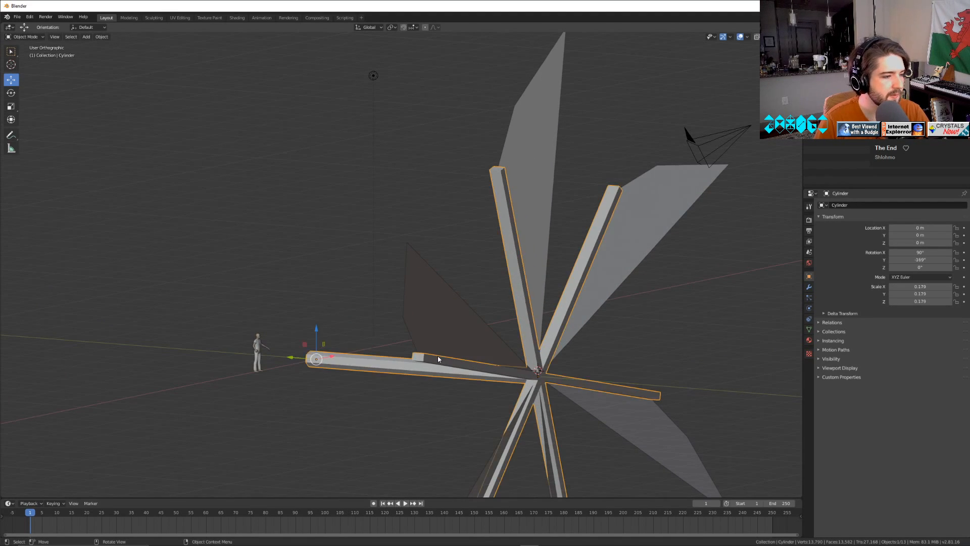
pyautogui.press('Tab')
pyautogui.moveTo(429, 349); pyautogui.dragTo(498, 262, button='middle')
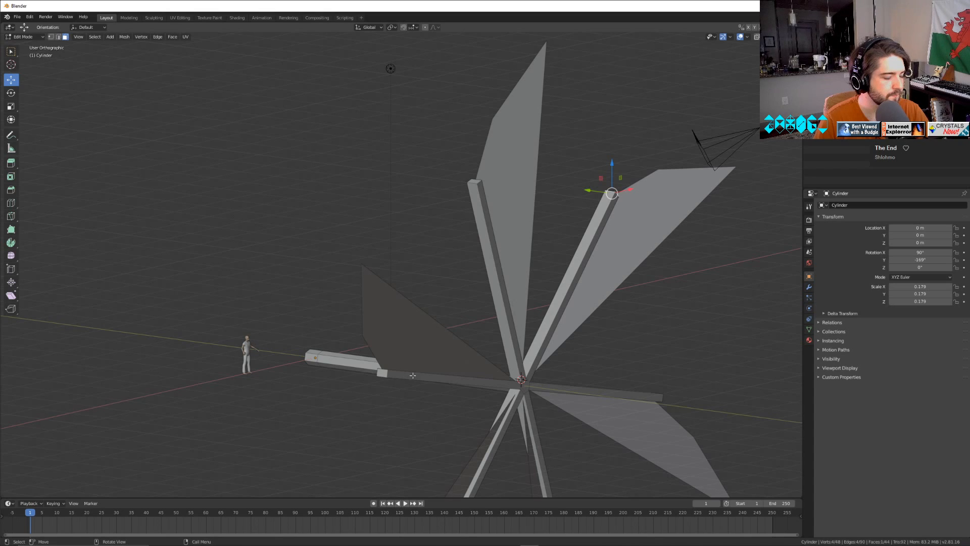
pyautogui.moveTo(412, 375); pyautogui.dragTo(396, 364, button='middle')
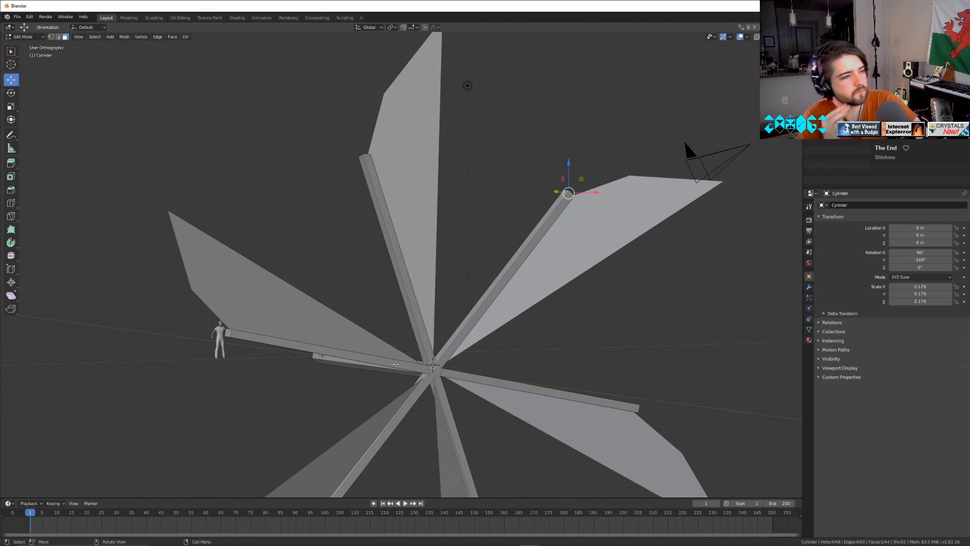
pyautogui.press('2')
pyautogui.moveTo(260, 145); pyautogui.dragTo(457, 187, button='middle')
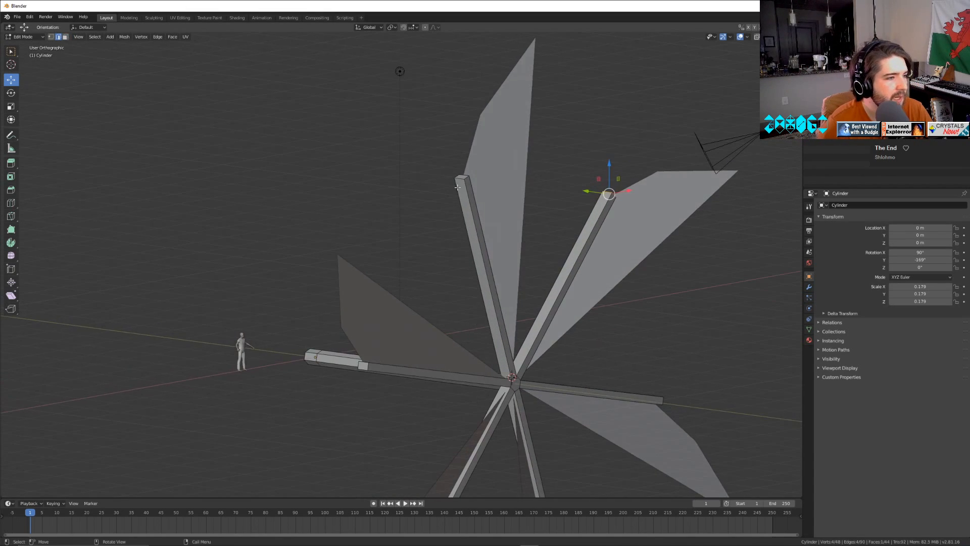
pyautogui.click(459, 179)
pyautogui.keyDown('shift'); pyautogui.click(364, 362); pyautogui.keyUp('shift')
pyautogui.press('f')
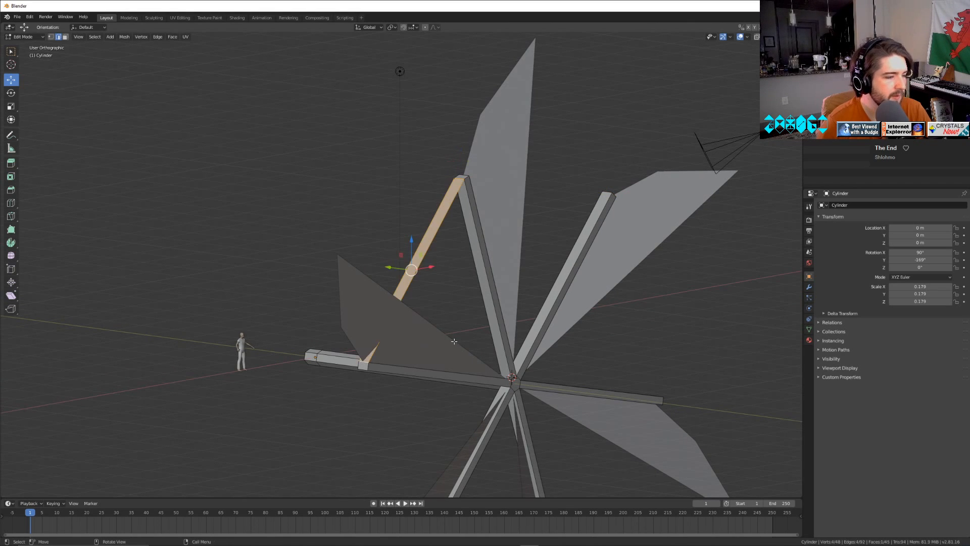
pyautogui.moveTo(502, 349); pyautogui.dragTo(453, 331, button='middle')
pyautogui.press('Tab')
pyautogui.press('Tab')
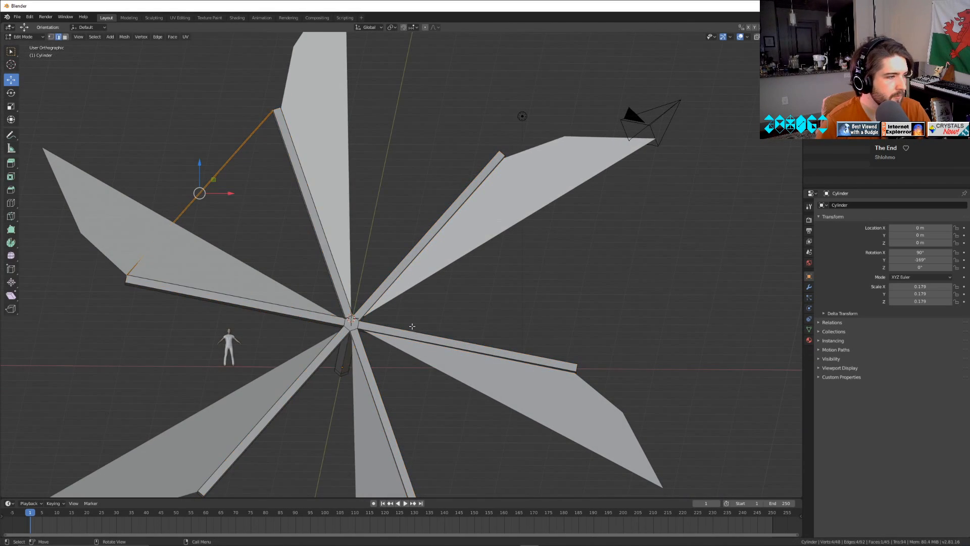
# Undo the face filled between the two spoke tips and try a loop cut across the upper spoke.
pyautogui.click(418, 194)
pyautogui.moveTo(211, 314); pyautogui.dragTo(292, 319, button='middle')
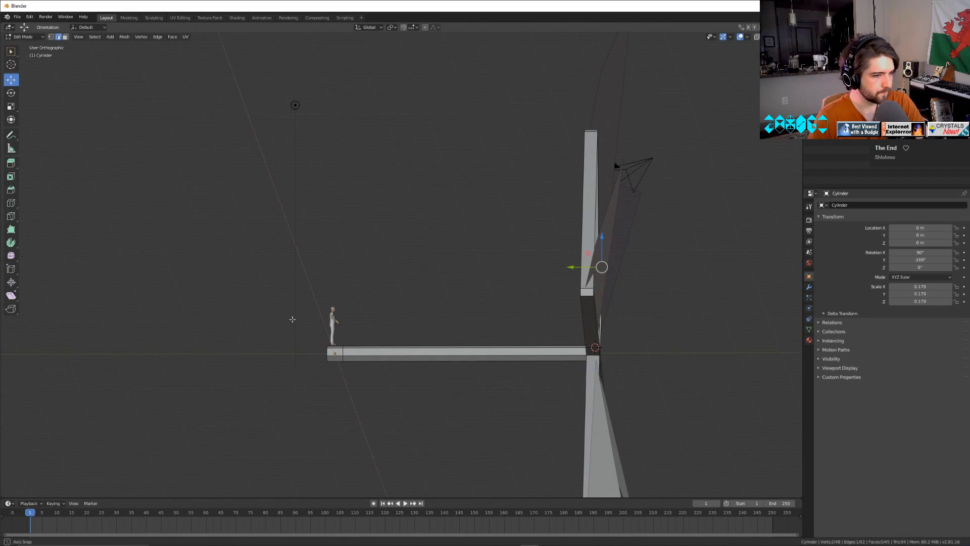
pyautogui.hotkey('ctrl', 'l')
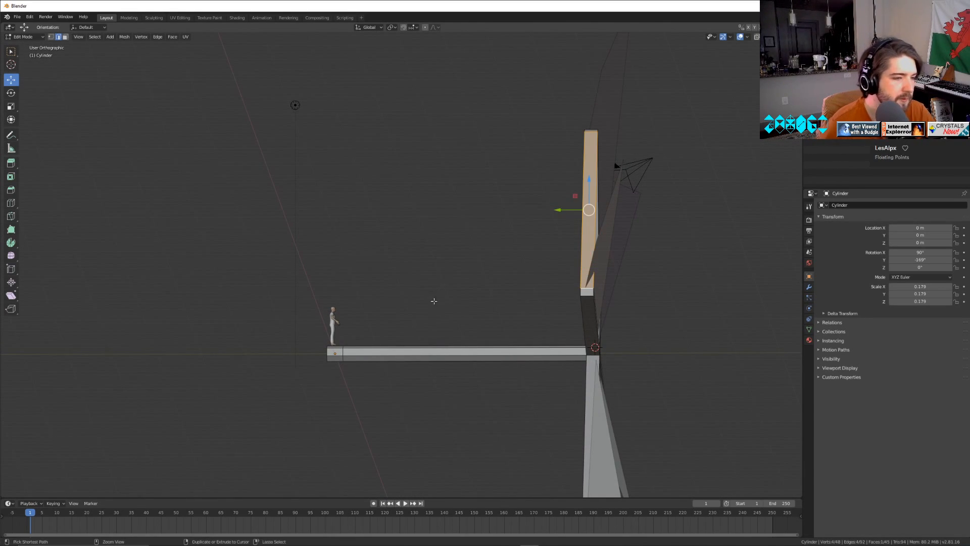
pyautogui.press('Tab')
pyautogui.press('Tab')
pyautogui.moveTo(446, 299); pyautogui.dragTo(533, 317, button='middle')
pyautogui.scroll(2, 532, 317)
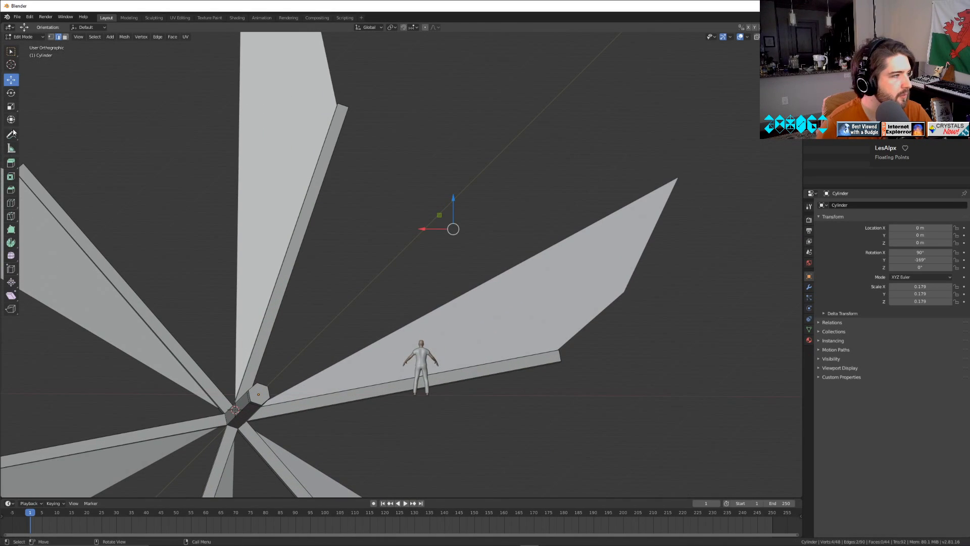
pyautogui.hotkey('ctrl', 'r')
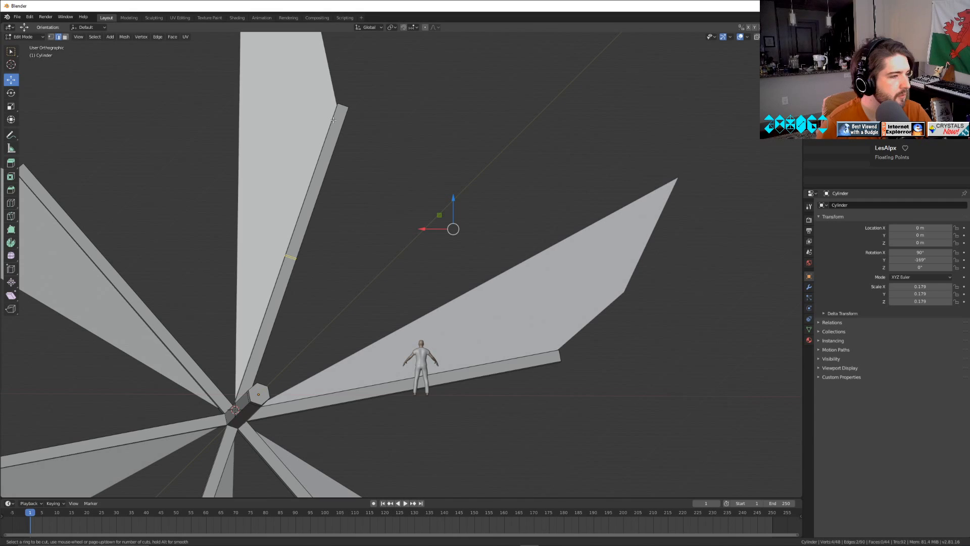
pyautogui.press('Escape')
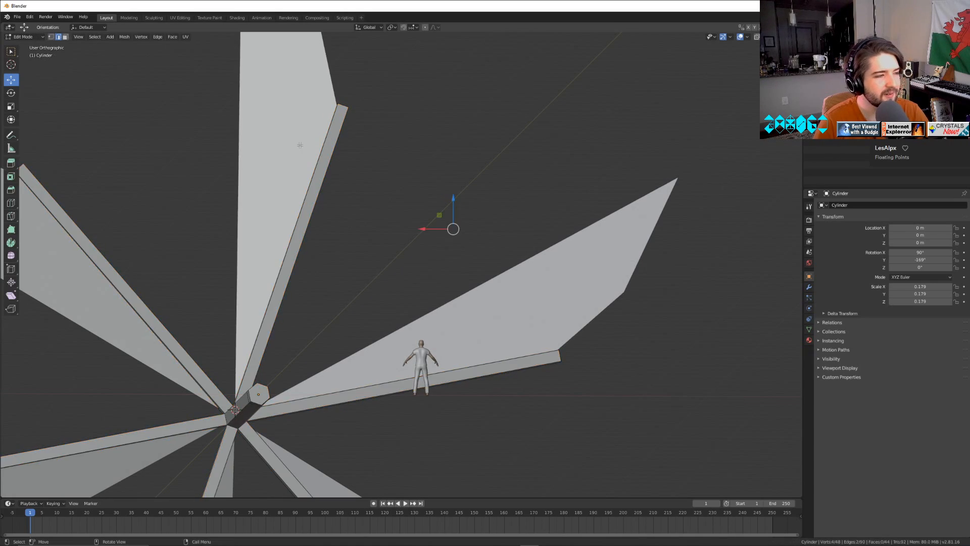
# Extrude the tip face of the 60° blade's spoke 1 m along its normal with snapping on.
pyautogui.moveTo(299, 143); pyautogui.dragTo(371, 288, button='middle')
pyautogui.scroll(-2, 565, 308)
pyautogui.click(538, 234)
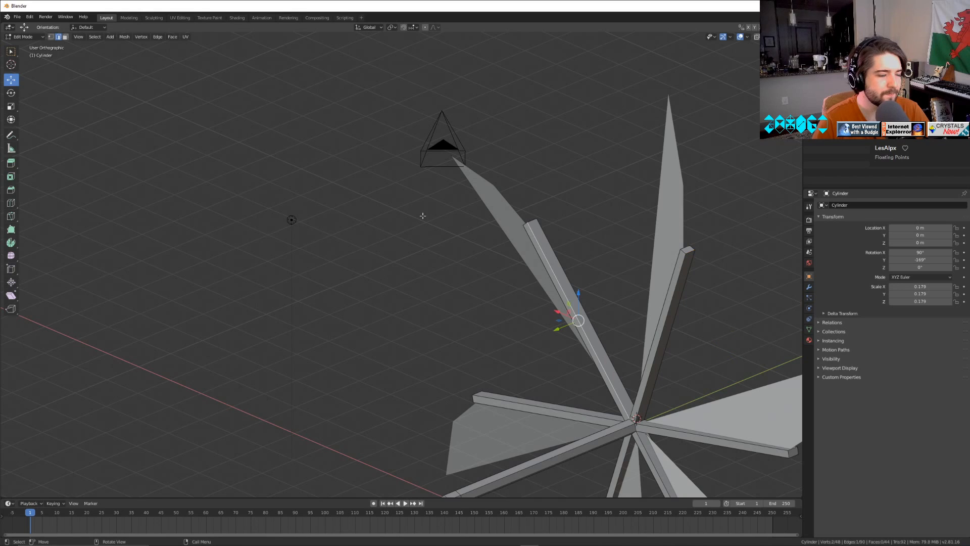
pyautogui.click(64, 36)
pyautogui.moveTo(212, 213); pyautogui.dragTo(267, 266, button='middle')
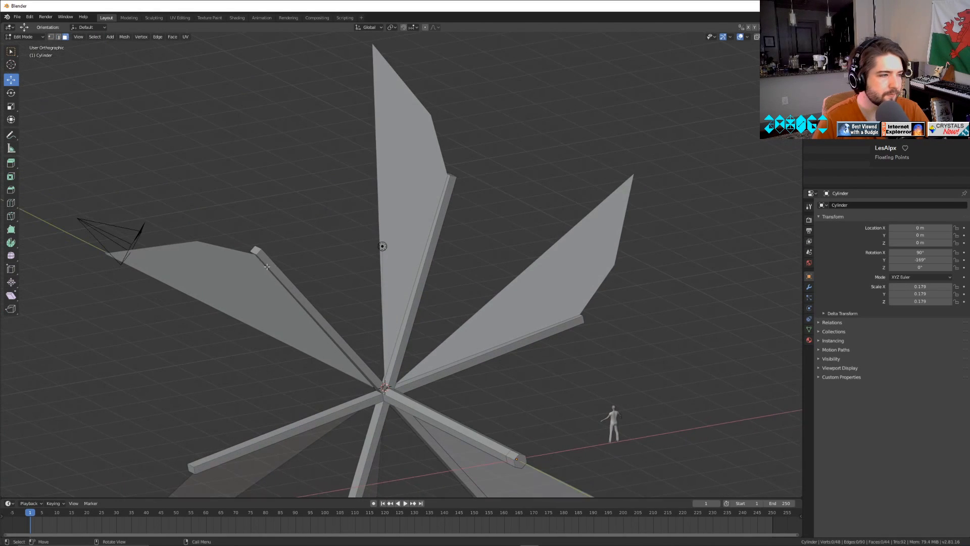
pyautogui.click(256, 250)
pyautogui.press('e')
pyautogui.press('Escape')
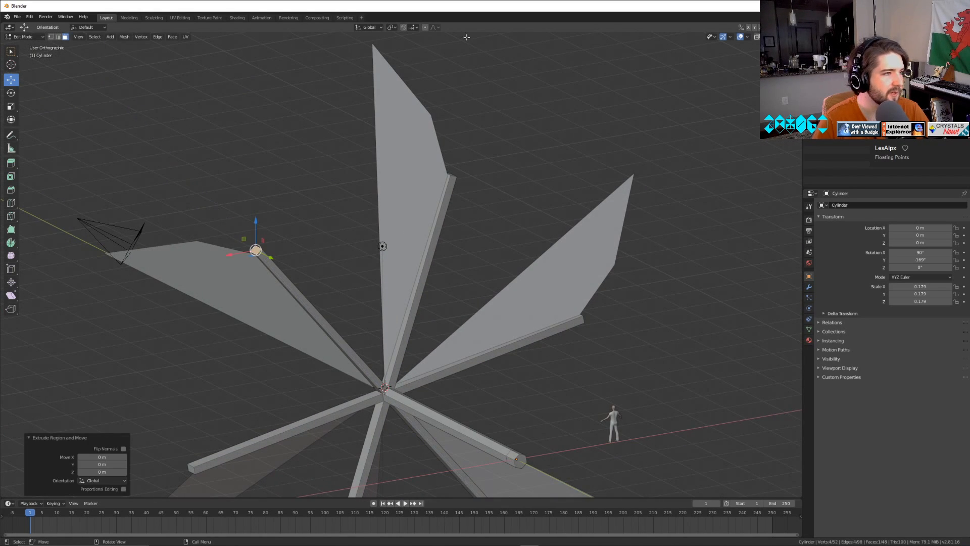
pyautogui.press('e')
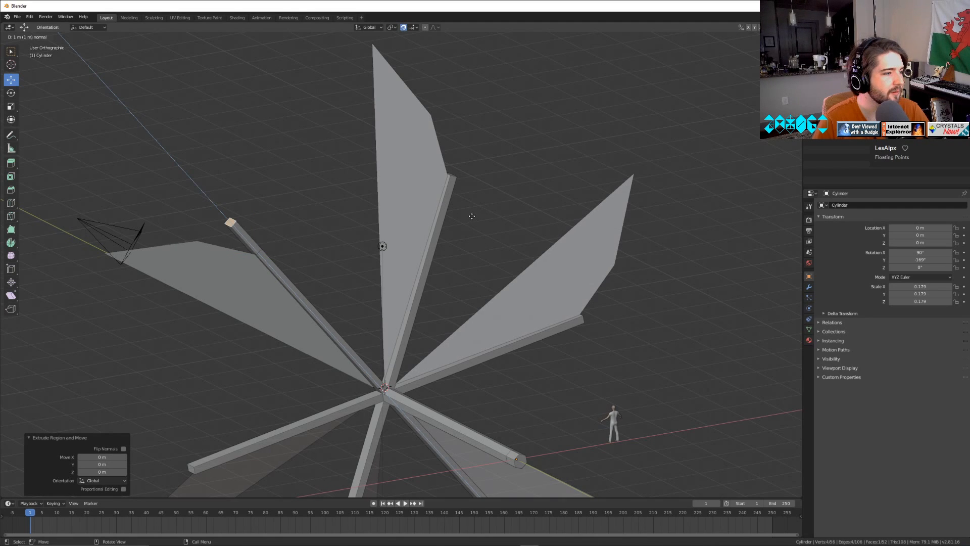
pyautogui.click(472, 216)
# Extrude the upper spoke's tip face 1 m and fill a face between the facing edges of the two extended tips.
pyautogui.moveTo(472, 215); pyautogui.dragTo(505, 235, button='middle')
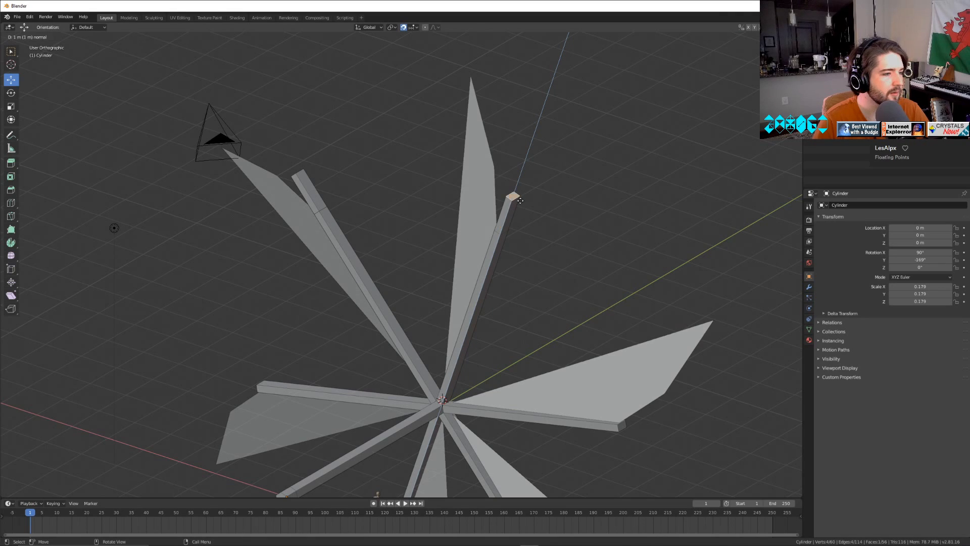
pyautogui.click(515, 196)
pyautogui.click(59, 37)
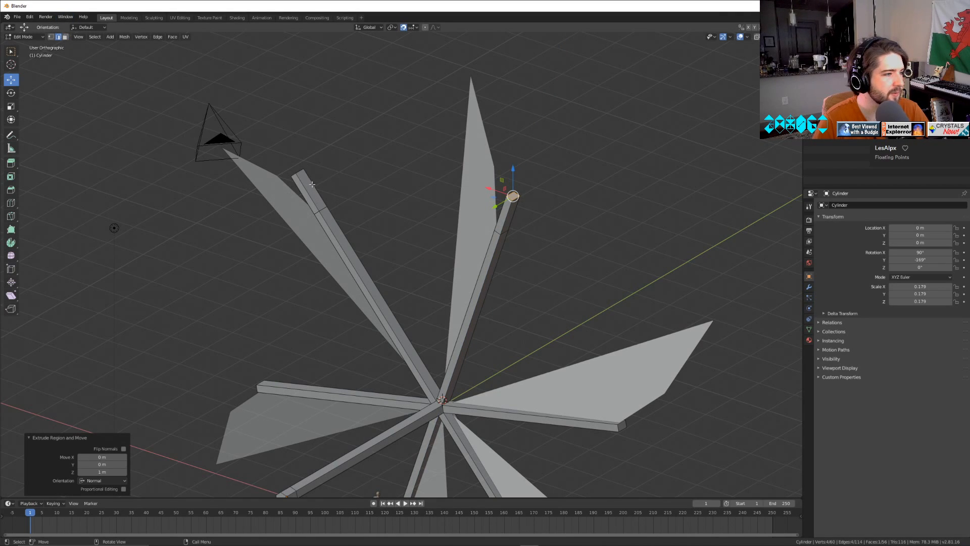
pyautogui.click(312, 184)
pyautogui.moveTo(415, 268); pyautogui.dragTo(393, 257, button='middle')
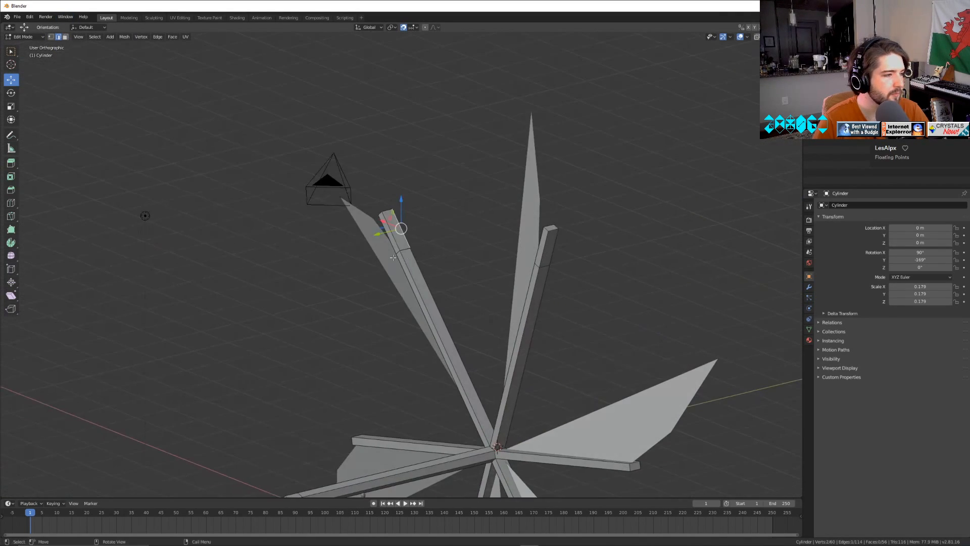
pyautogui.keyDown('shift'); pyautogui.click(537, 247); pyautogui.keyUp('shift')
pyautogui.press('f')
pyautogui.press('Tab')
# Examine the face connecting the two extended spokes from several angles and in rendered shading.
pyautogui.moveTo(617, 323); pyautogui.dragTo(444, 328, button='middle')
pyautogui.scroll(-7, 500, 327)
pyautogui.moveTo(545, 338); pyautogui.dragTo(499, 324, button='middle')
pyautogui.scroll(4, 499, 326)
pyautogui.keyDown('shift'); pyautogui.moveTo(487, 427); pyautogui.dragTo(501, 359, button='middle'); pyautogui.keyUp('shift')
pyautogui.press('Tab')
pyautogui.press('Tab')
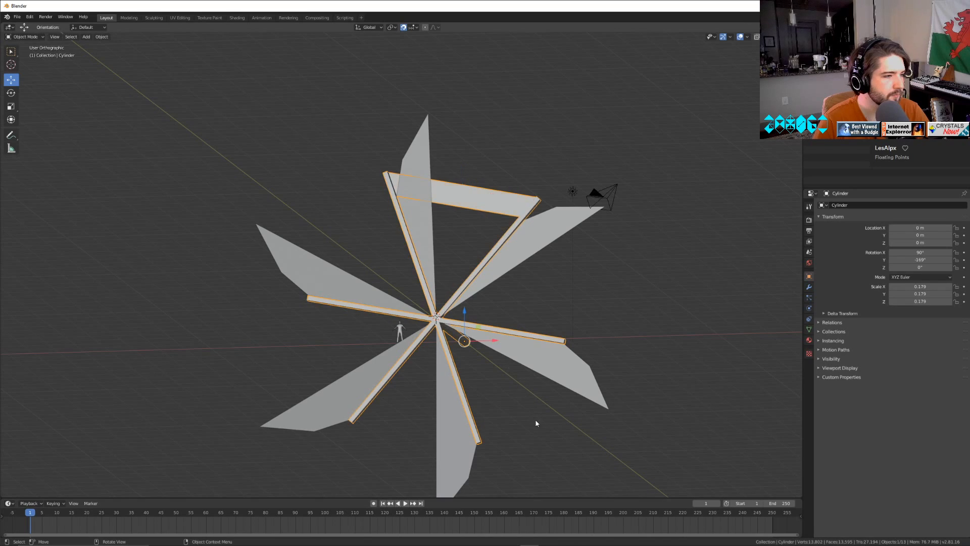
pyautogui.click(546, 429)
pyautogui.press('z')
pyautogui.click(555, 390)
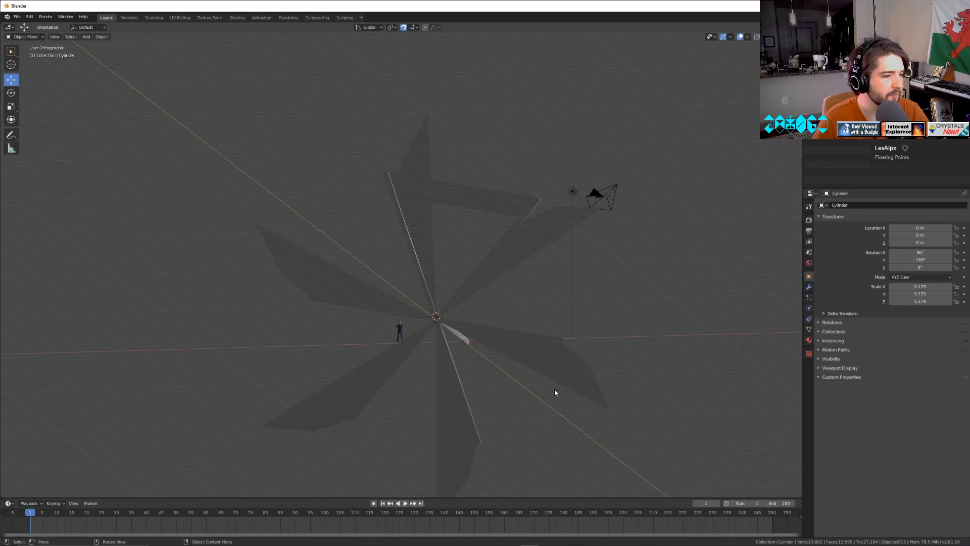
pyautogui.press('z')
pyautogui.click(612, 400)
# Undo the connecting face between the spokes and the upper spoke's tip extrusion.
pyautogui.press('Tab')
pyautogui.scroll(4, 562, 351)
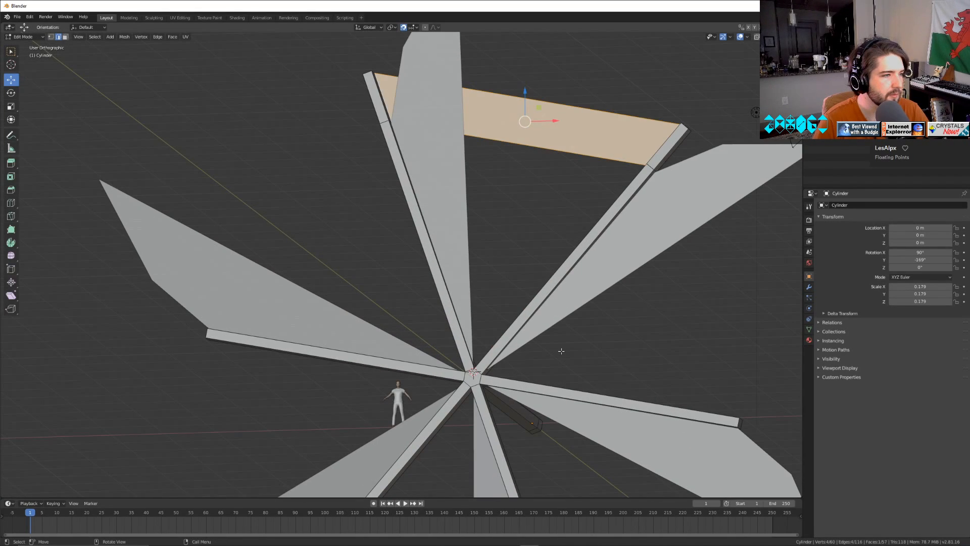
pyautogui.hotkey('ctrl', 'z')
pyautogui.hotkey('ctrl', 'z')
pyautogui.hotkey('ctrl', 'z')
pyautogui.hotkey('ctrl', 'z')
pyautogui.hotkey('ctrl', 'z')
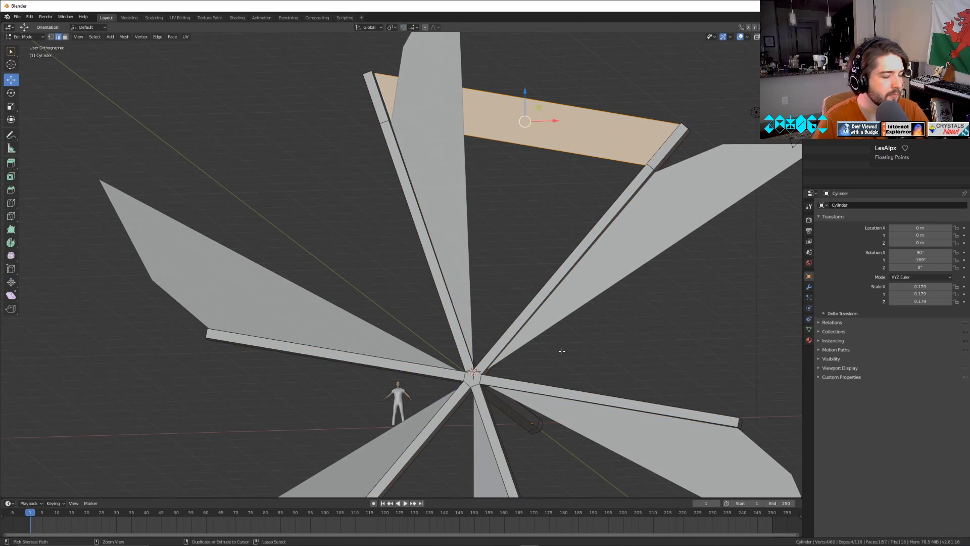
pyautogui.hotkey('ctrl', 'z')
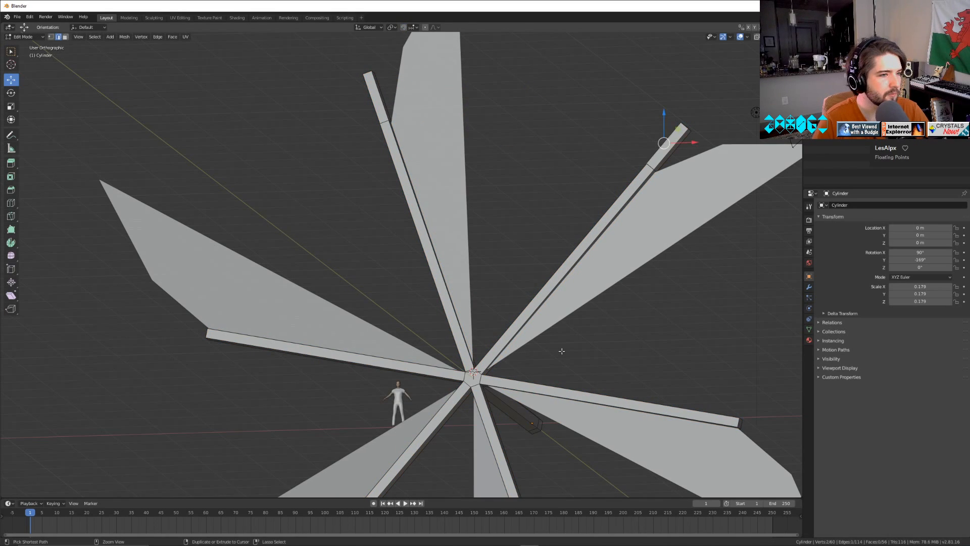
pyautogui.hotkey('ctrl', 'z')
pyautogui.hotkey('ctrl', 'z')
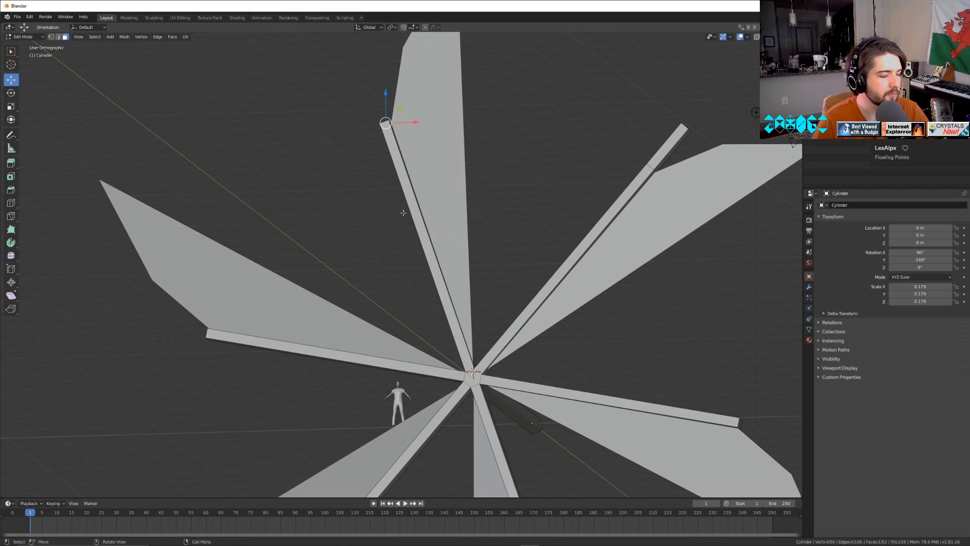
# Turn on snapping and extrude the upper spoke's tip face outward along its normal.
pyautogui.press('e')
pyautogui.rightClick(396, 130)
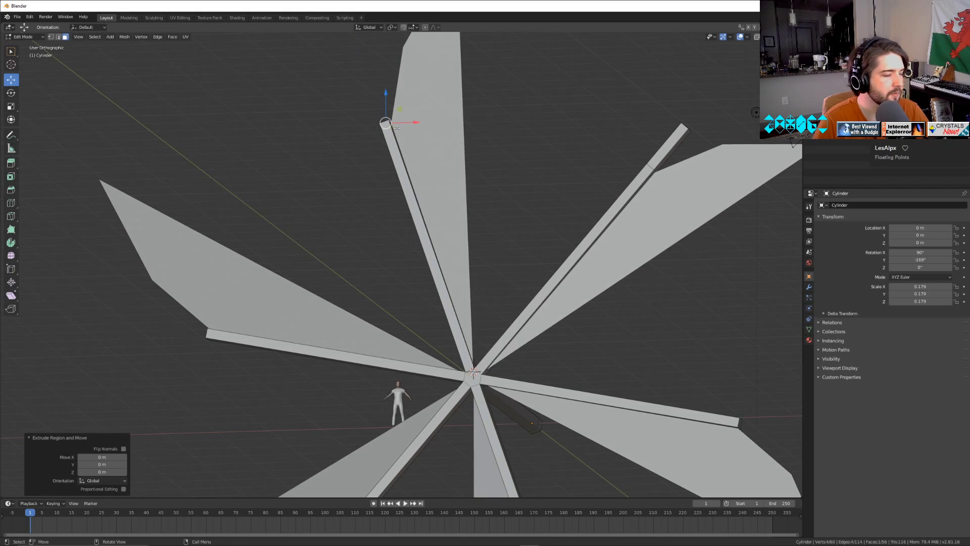
pyautogui.click(403, 27)
pyautogui.press('e')
pyautogui.click(478, 162)
# Add one centred loop cut with no slide to each of the two extended spoke tips.
pyautogui.hotkey('ctrl', 'r')
pyautogui.click(393, 102)
pyautogui.rightClick(395, 103)
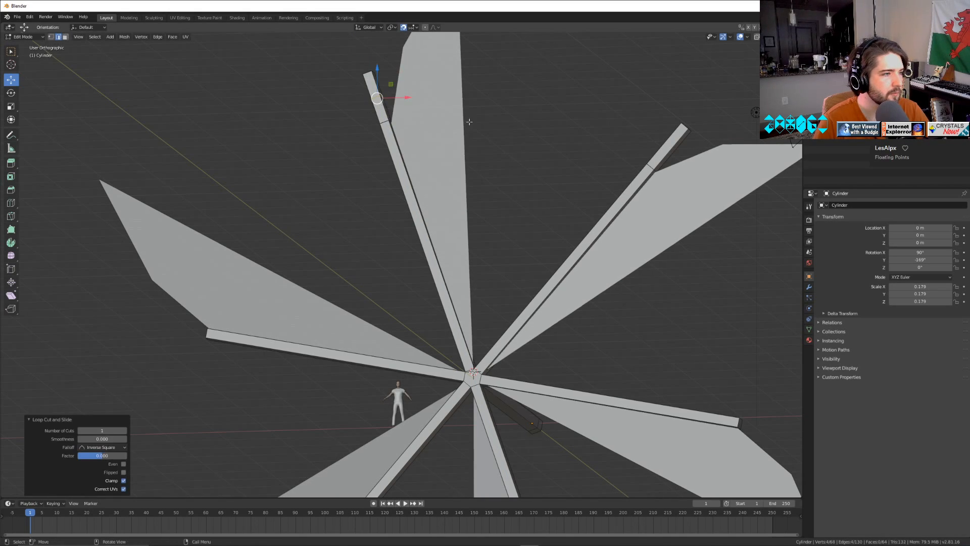
pyautogui.hotkey('ctrl', 'r')
pyautogui.click(658, 144)
pyautogui.rightClick(659, 143)
# Fill a face between the facing edges of the inner tip segments on the two extended spokes.
pyautogui.click(65, 37)
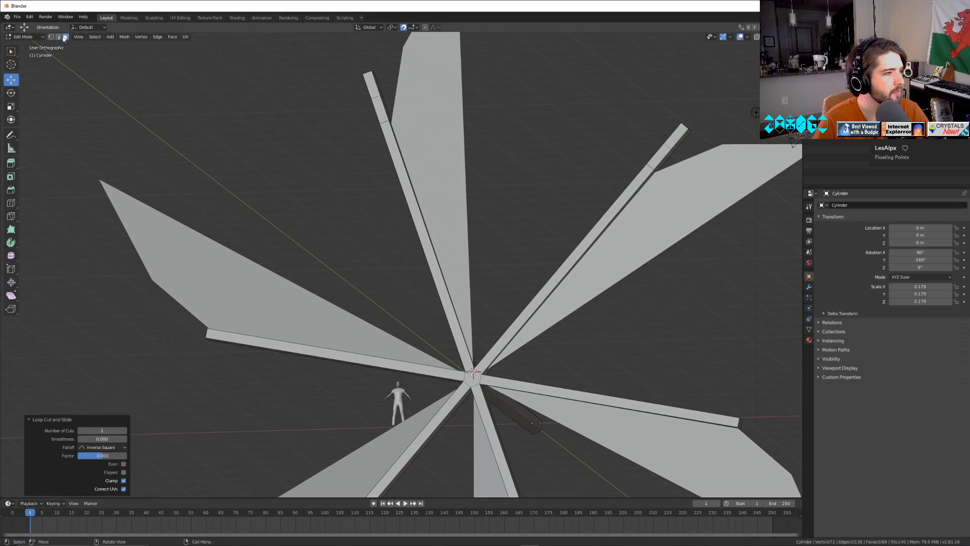
pyautogui.moveTo(420, 129); pyautogui.dragTo(262, 147, button='middle')
pyautogui.click(251, 104)
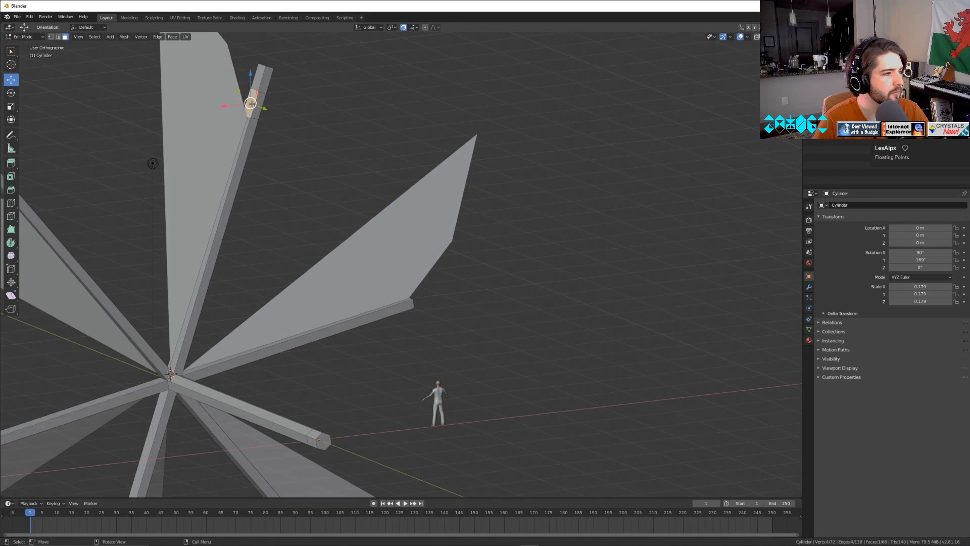
pyautogui.keyDown('shift'); pyautogui.moveTo(325, 215); pyautogui.dragTo(499, 269, button='middle'); pyautogui.keyUp('shift')
pyautogui.click(58, 36)
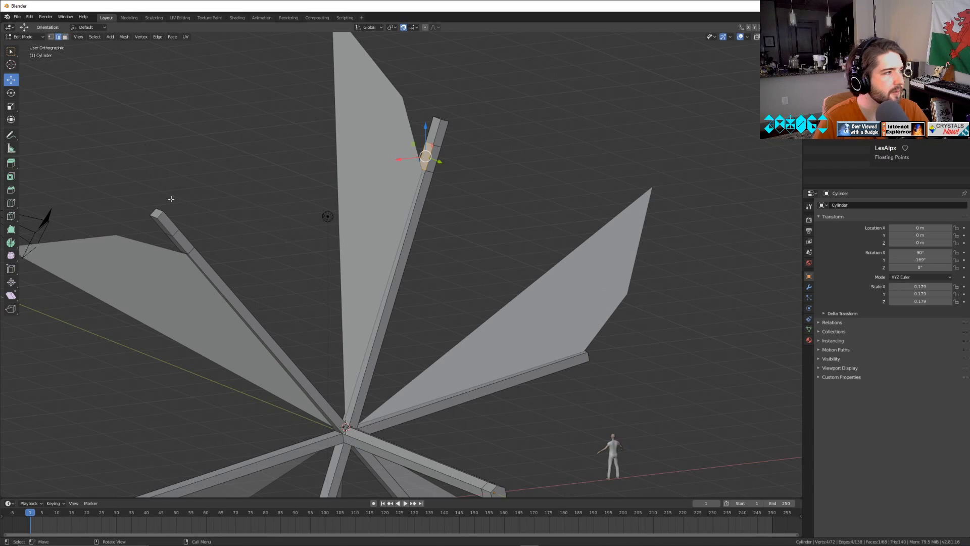
pyautogui.click(182, 238)
pyautogui.keyDown('shift'); pyautogui.click(430, 158); pyautogui.keyUp('shift')
pyautogui.press('f')
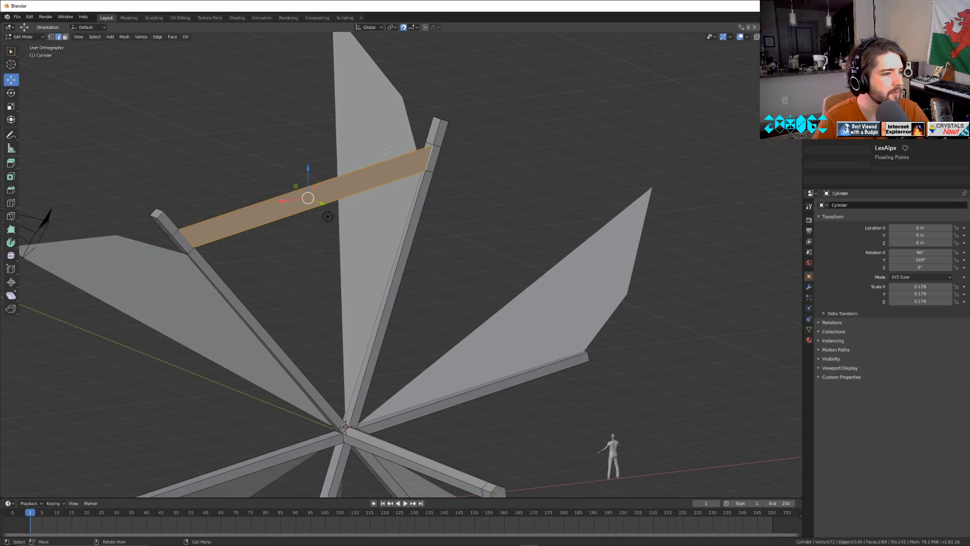
# Examine the face joining the two extended spokes and the whole wheel from several angles.
pyautogui.moveTo(268, 194); pyautogui.dragTo(509, 268, button='middle')
pyautogui.press('Tab')
pyautogui.scroll(-2, 513, 250)
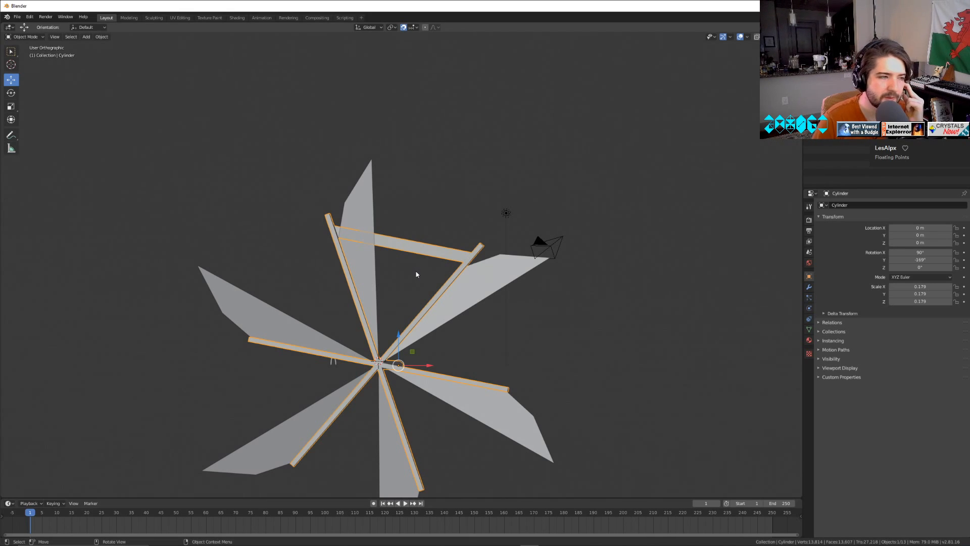
pyautogui.moveTo(594, 351); pyautogui.dragTo(389, 326, button='middle')
pyautogui.press('Tab')
pyautogui.click(288, 200)
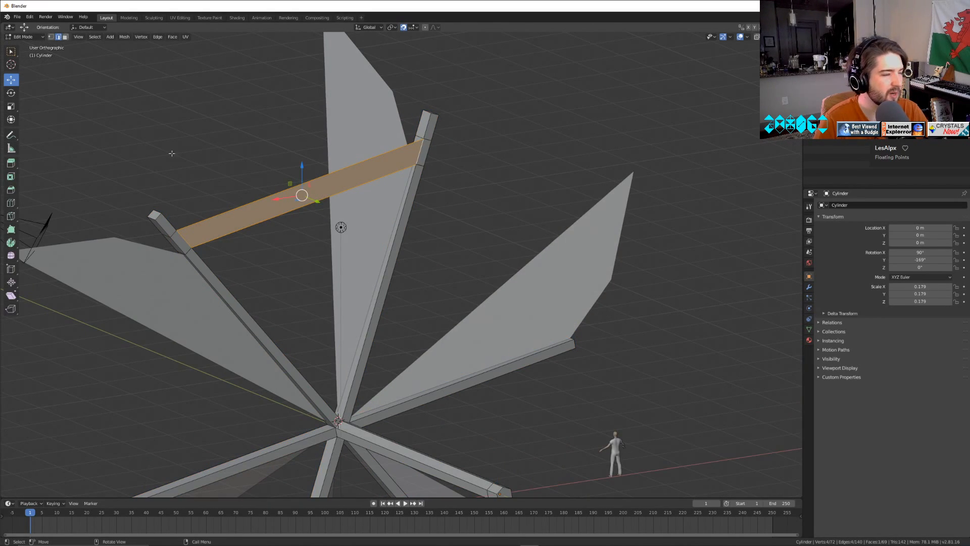
pyautogui.moveTo(172, 154); pyautogui.dragTo(209, 363, button='middle')
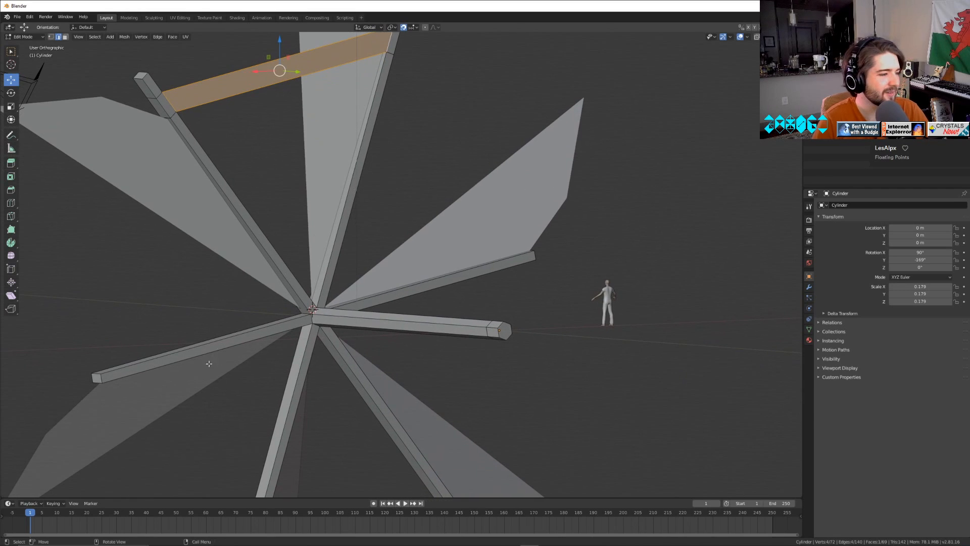
pyautogui.press('Tab')
pyautogui.press('Tab')
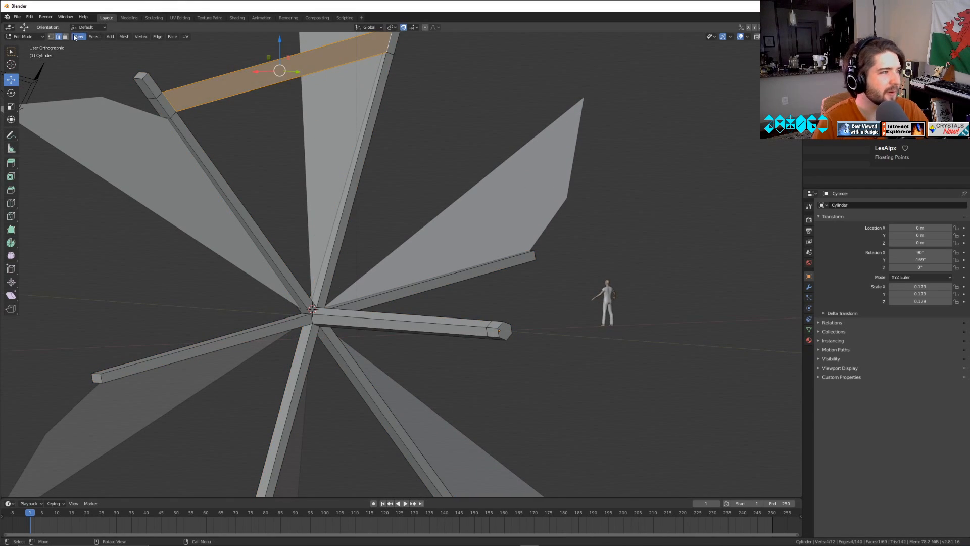
# Extrude the tip faces of two of the four unextended spokes 1 m along their normals.
pyautogui.keyDown('shift'); pyautogui.moveTo(361, 338); pyautogui.dragTo(632, 288, button='middle'); pyautogui.keyUp('shift')
pyautogui.hotkey('alt', 'a')
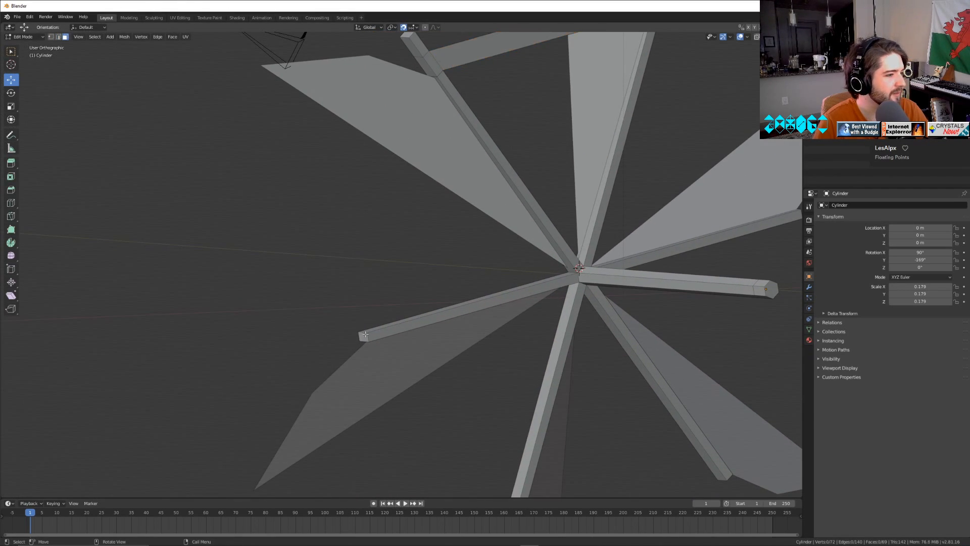
pyautogui.moveTo(633, 329); pyautogui.dragTo(642, 316, button='middle')
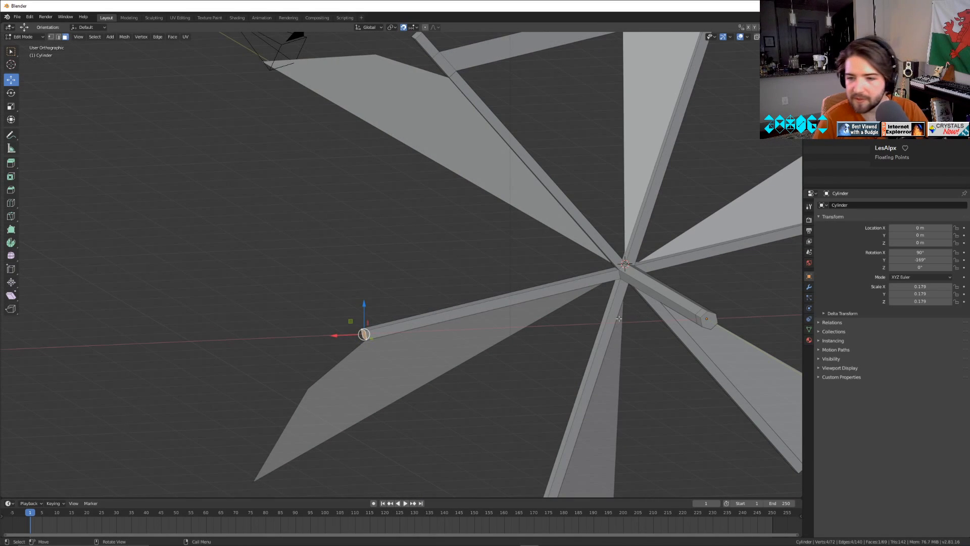
pyautogui.press('e')
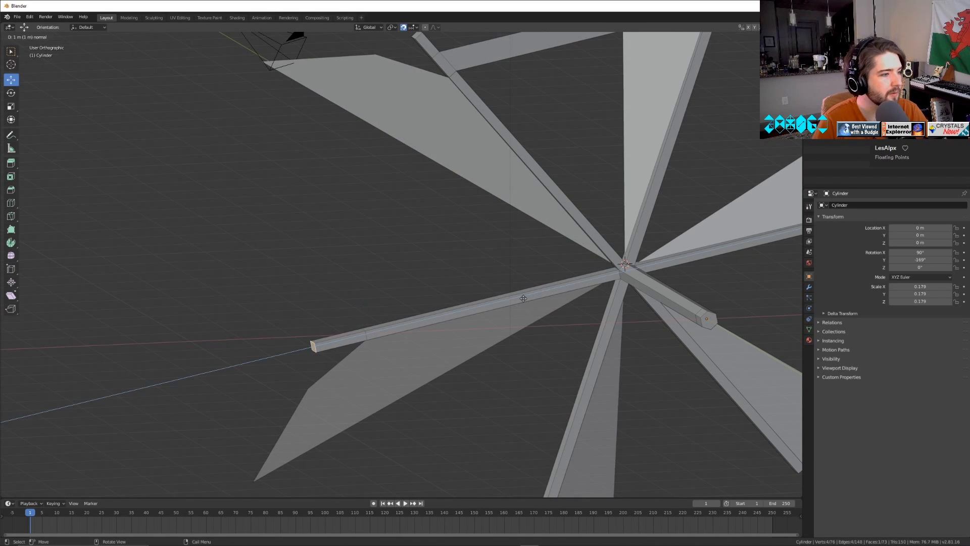
pyautogui.click(522, 299)
pyautogui.keyDown('shift'); pyautogui.moveTo(550, 394); pyautogui.dragTo(541, 164, button='middle'); pyautogui.keyUp('shift')
pyautogui.moveTo(534, 329); pyautogui.dragTo(543, 298, button='middle')
pyautogui.press('e')
pyautogui.click(600, 341)
# Extrude the tip faces of the last two short spokes 1 m along their normals.
pyautogui.moveTo(600, 340); pyautogui.dragTo(617, 306, button='middle')
pyautogui.press('e')
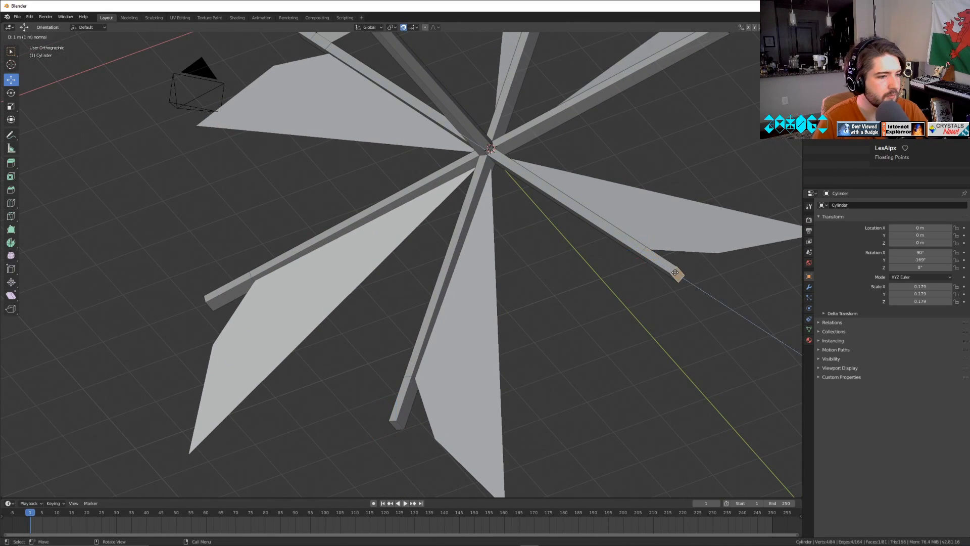
pyautogui.click(675, 273)
pyautogui.moveTo(675, 273); pyautogui.dragTo(560, 196, button='middle')
pyautogui.click(516, 192)
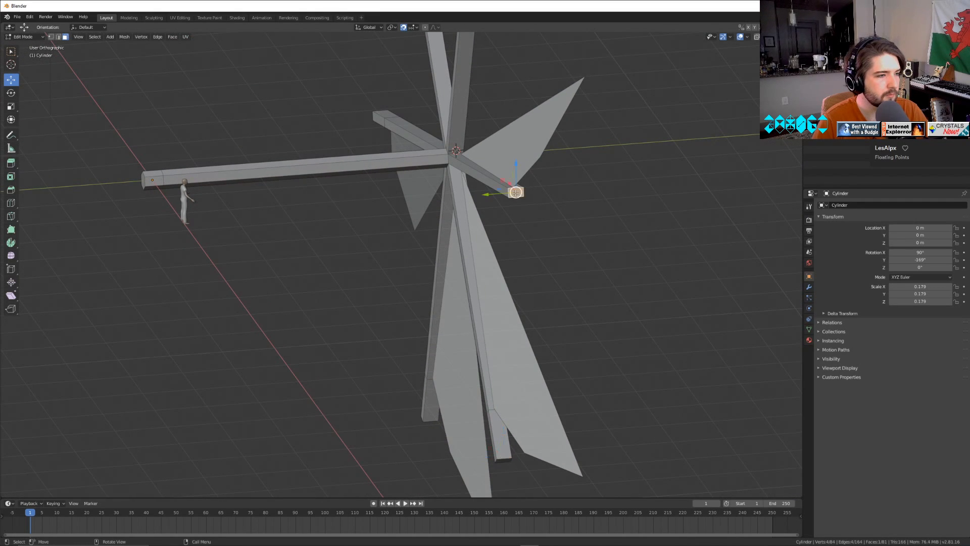
pyautogui.press('e')
pyautogui.click(547, 198)
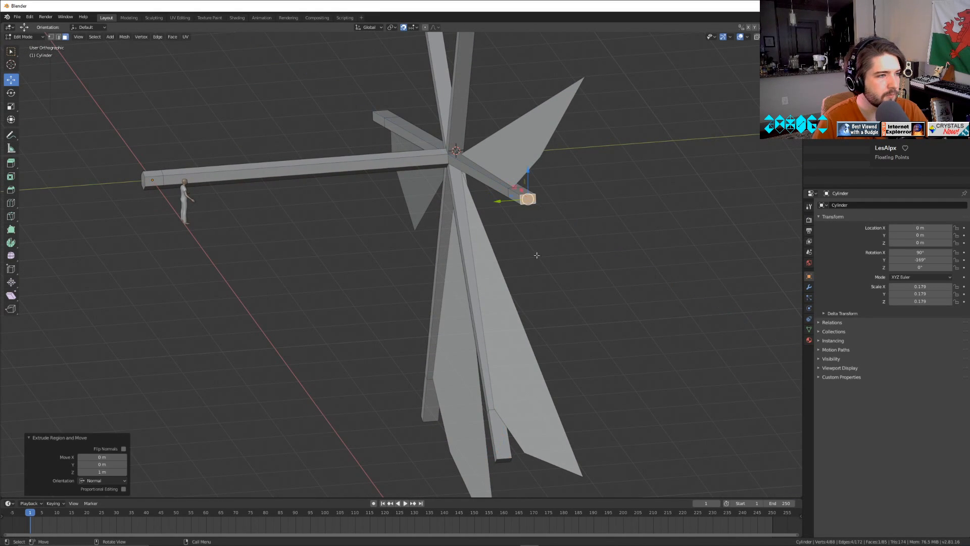
# Add a centred loop cut to two of the four newly extended spoke tips.
pyautogui.moveTo(556, 203); pyautogui.dragTo(662, 278, button='middle')
pyautogui.hotkey('ctrl', 'r')
pyautogui.click(669, 275)
pyautogui.rightClick(669, 275)
pyautogui.hotkey('ctrl', 'r')
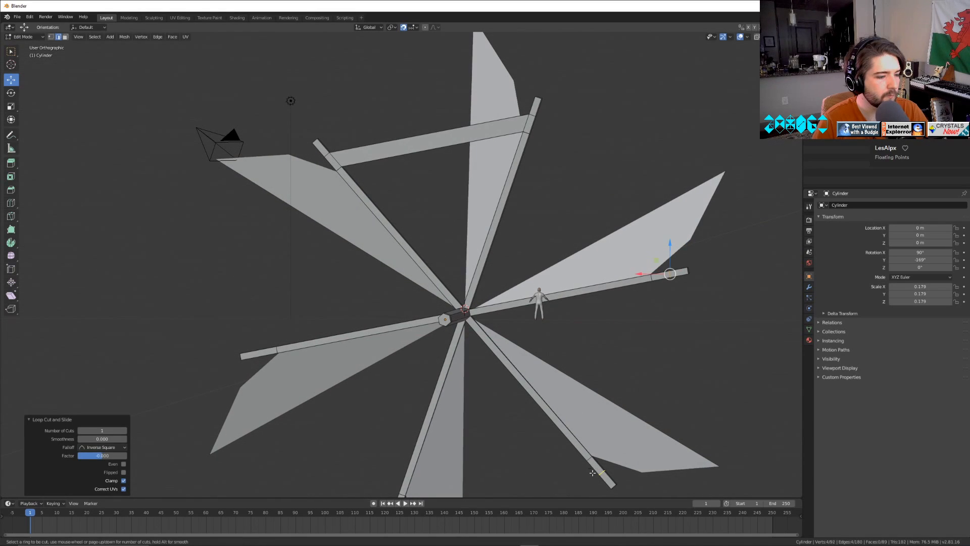
pyautogui.click(595, 471)
pyautogui.rightClick(595, 471)
# Add a centred loop cut to the remaining two uncut spoke tips and deselect everything.
pyautogui.keyDown('shift'); pyautogui.moveTo(419, 494); pyautogui.dragTo(498, 369, button='middle'); pyautogui.keyUp('shift')
pyautogui.hotkey('ctrl', 'r')
pyautogui.click(476, 377)
pyautogui.rightClick(476, 377)
pyautogui.hotkey('ctrl', 'r')
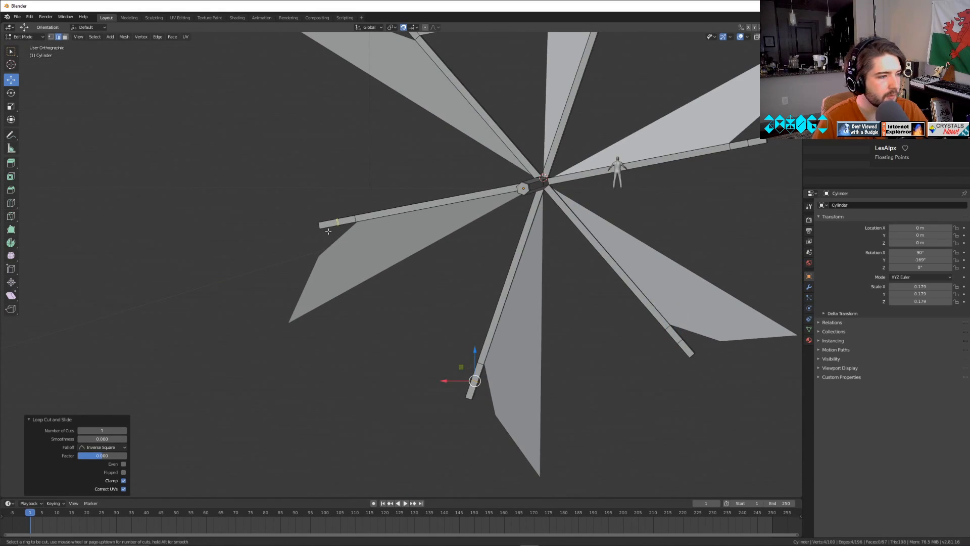
pyautogui.click(337, 221)
pyautogui.rightClick(337, 222)
pyautogui.hotkey('alt', 'a')
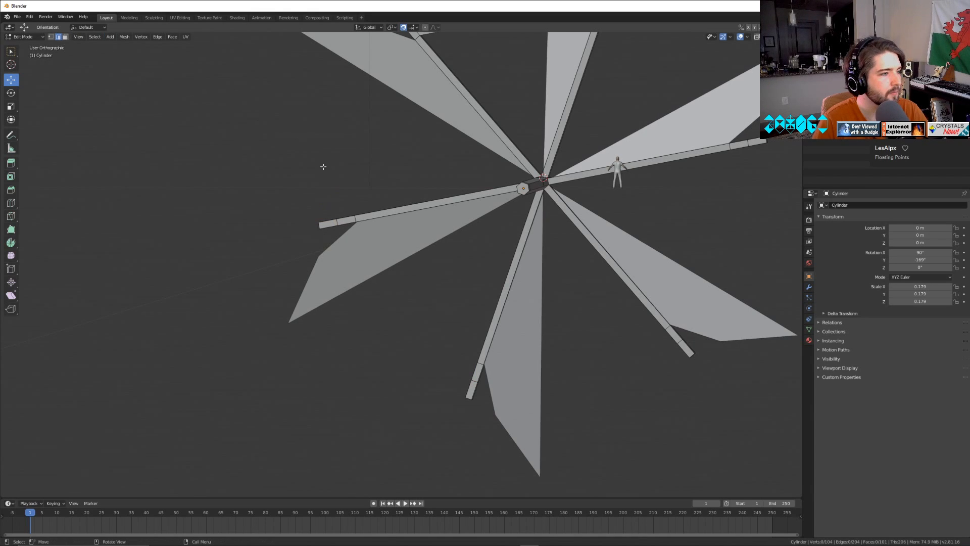
# Fill a second connecting face from the already joined spoke beside the camera to its unjoined neighbour, using their facing inner tip edges.
pyautogui.moveTo(384, 117); pyautogui.dragTo(483, 191, button='middle')
pyautogui.keyDown('shift'); pyautogui.click(402, 402); pyautogui.keyUp('shift')
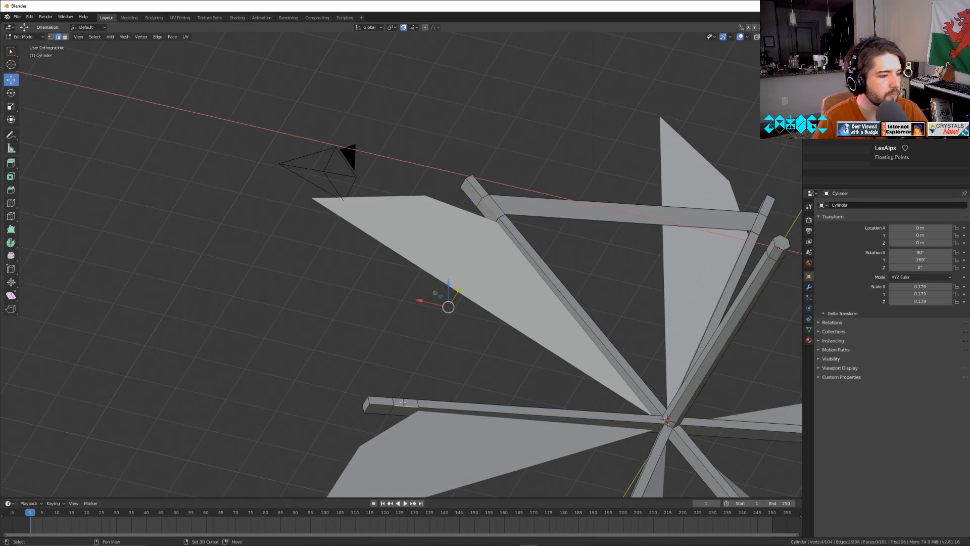
pyautogui.click(402, 401)
pyautogui.keyDown('shift'); pyautogui.click(488, 208); pyautogui.keyUp('shift')
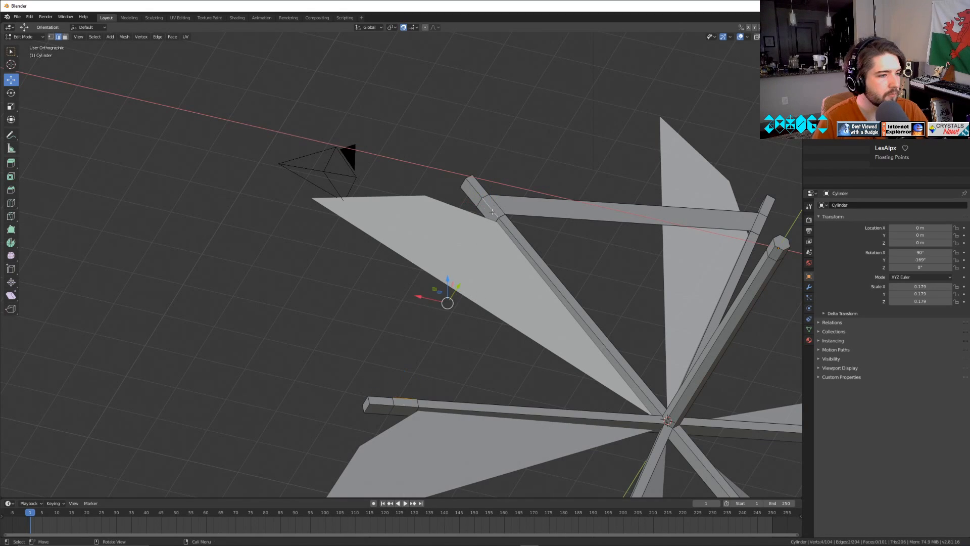
pyautogui.press('e')
pyautogui.rightClick(582, 374)
pyautogui.press('f')
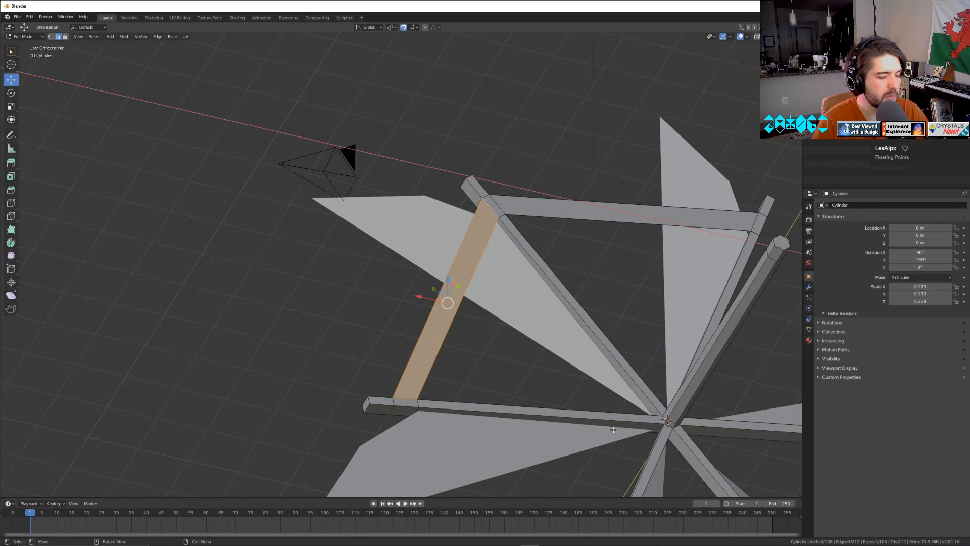
# Fill a third connecting face between the inner tip edges of the newly joined spoke and the next spoke around.
pyautogui.keyDown('shift'); pyautogui.moveTo(612, 429); pyautogui.dragTo(404, 183, button='middle'); pyautogui.keyUp('shift')
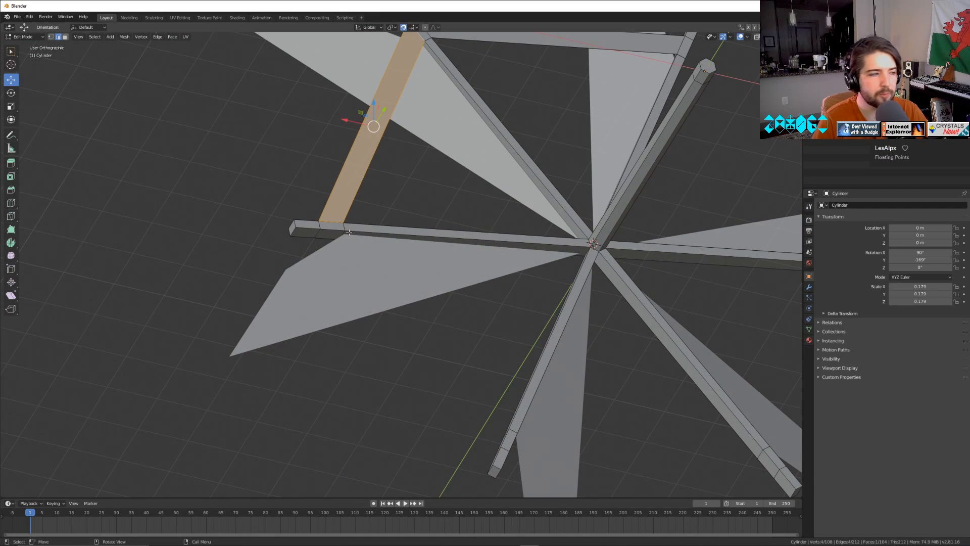
pyautogui.click(328, 224)
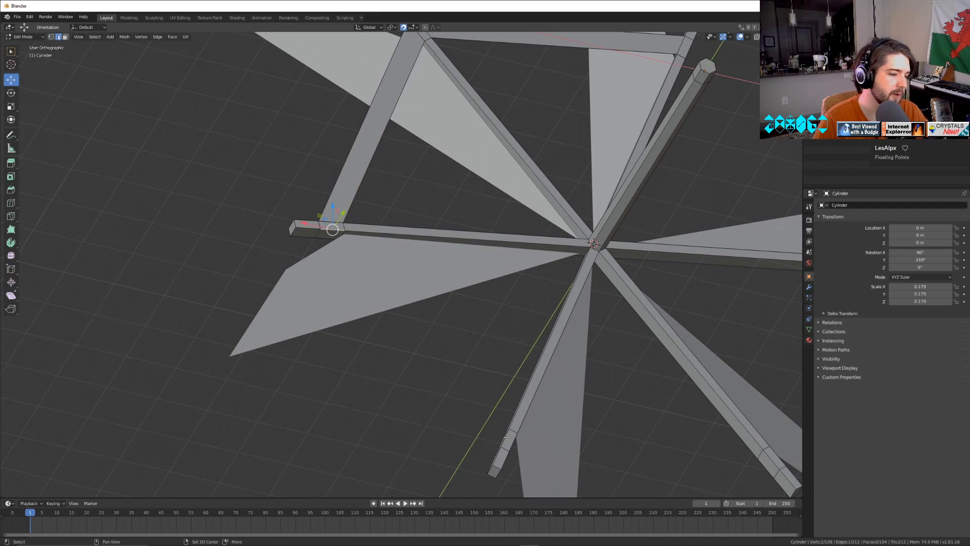
pyautogui.keyDown('shift'); pyautogui.click(507, 436); pyautogui.keyUp('shift')
pyautogui.press('f')
# Fill the fourth connecting face between the facing inner tip edges of the next pair of spokes.
pyautogui.keyDown('shift'); pyautogui.moveTo(507, 437); pyautogui.dragTo(410, 254, button='middle'); pyautogui.keyUp('shift')
pyautogui.click(370, 398)
pyautogui.click(370, 398)
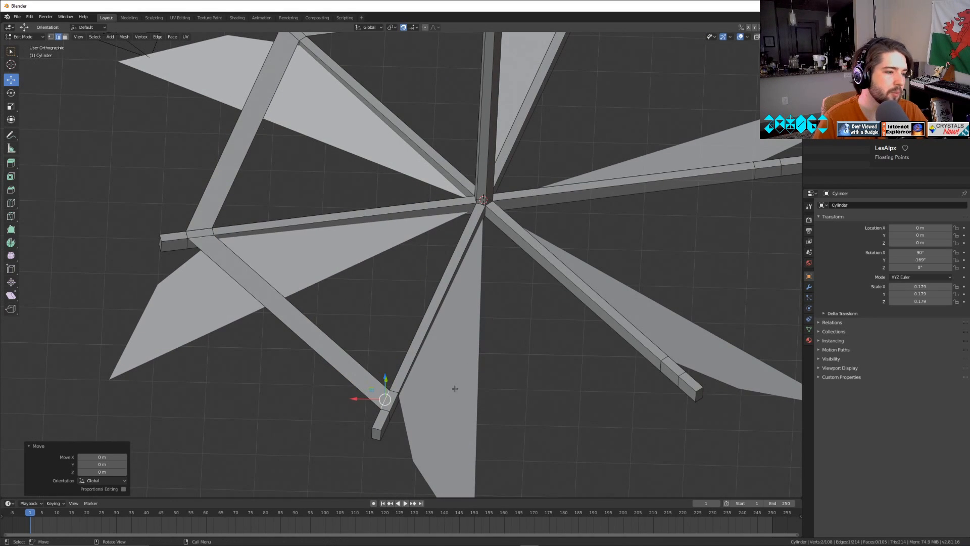
pyautogui.click(396, 406)
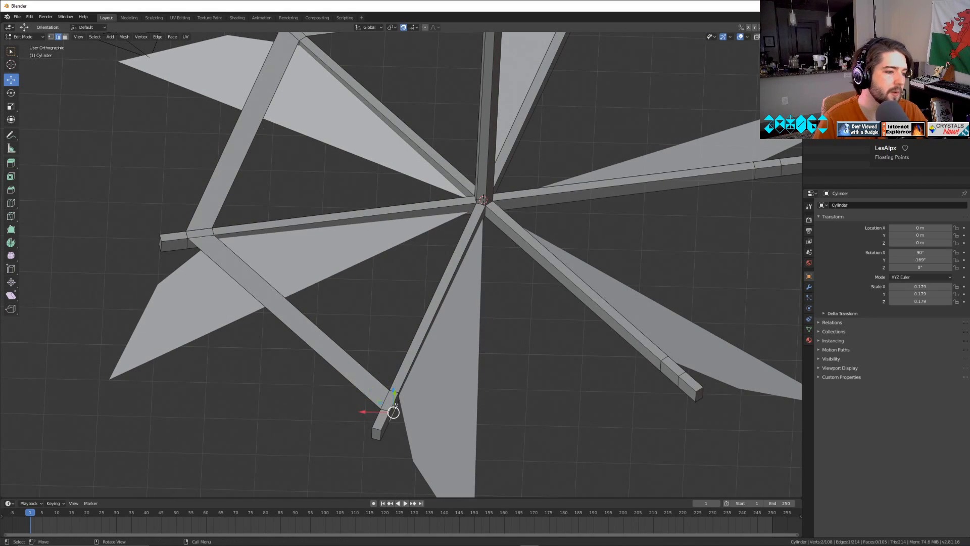
pyautogui.keyDown('shift'); pyautogui.click(671, 369); pyautogui.keyUp('shift')
pyautogui.press('f')
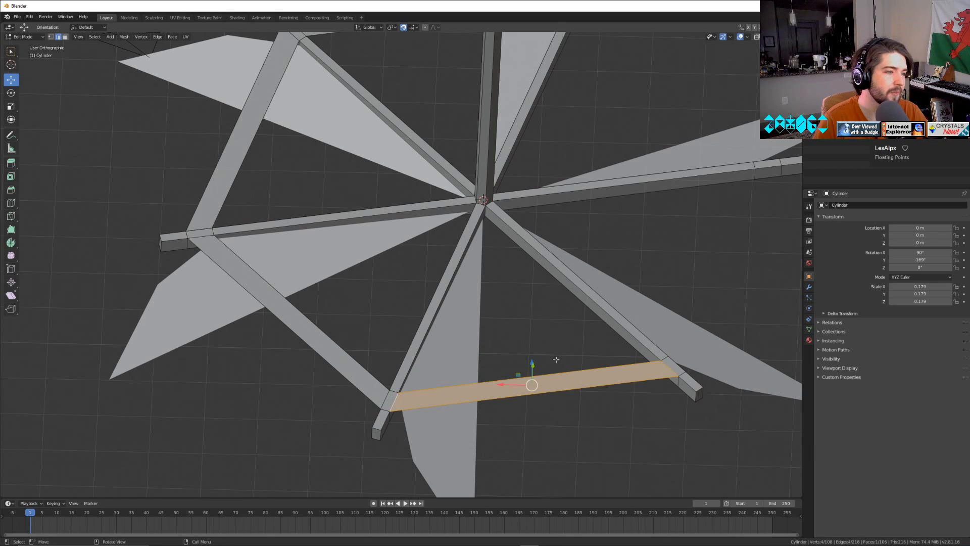
# Correct the edge selection and fill the fifth connecting face to the last unjoined spoke.
pyautogui.moveTo(671, 369); pyautogui.dragTo(682, 342, button='middle')
pyautogui.click(655, 309)
pyautogui.moveTo(655, 309); pyautogui.dragTo(671, 189, button='middle')
pyautogui.keyDown('shift'); pyautogui.moveTo(556, 165); pyautogui.dragTo(571, 122, button='middle'); pyautogui.keyUp('shift')
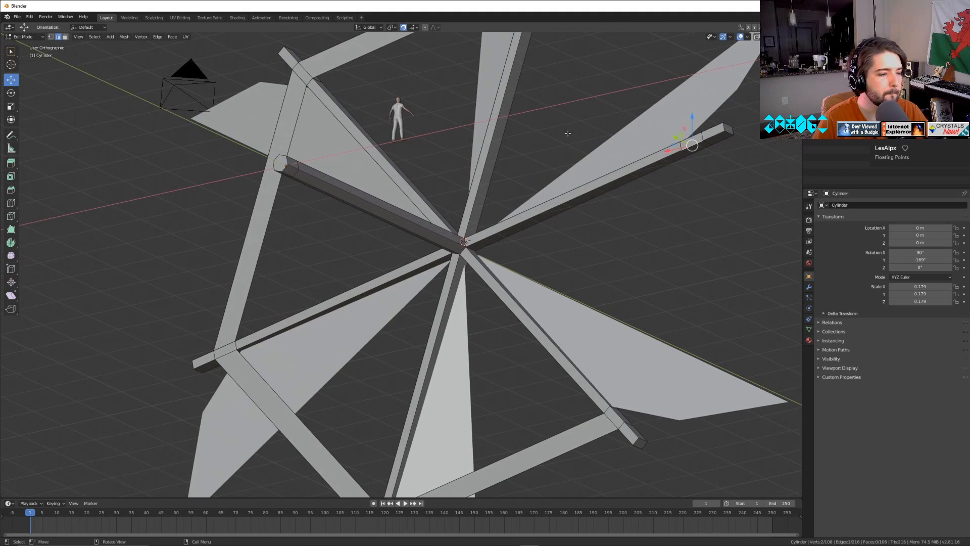
pyautogui.hotkey('ctrl', 'z')
pyautogui.hotkey('ctrl', 'z')
pyautogui.hotkey('ctrl', 'shift', 'z')
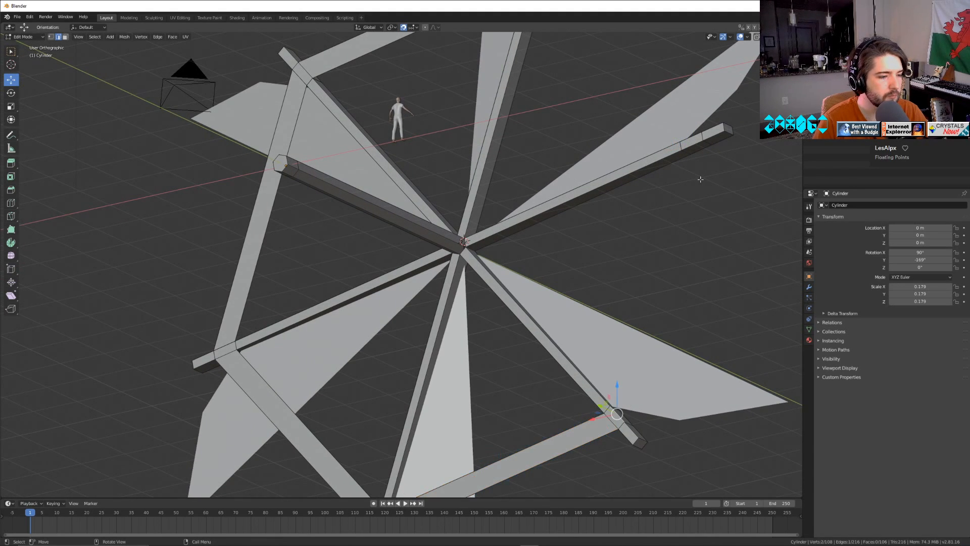
pyautogui.keyDown('shift'); pyautogui.click(698, 141); pyautogui.keyUp('shift')
pyautogui.press('f')
# Fill the sixth connecting face to close the hexagonal ring and return to Object Mode.
pyautogui.keyDown('shift'); pyautogui.moveTo(652, 146); pyautogui.dragTo(585, 315, button='middle'); pyautogui.keyUp('shift')
pyautogui.click(555, 181)
pyautogui.keyDown('shift'); pyautogui.click(703, 344); pyautogui.keyUp('shift')
pyautogui.press('f')
pyautogui.press('Tab')
pyautogui.scroll(-5, 639, 336)
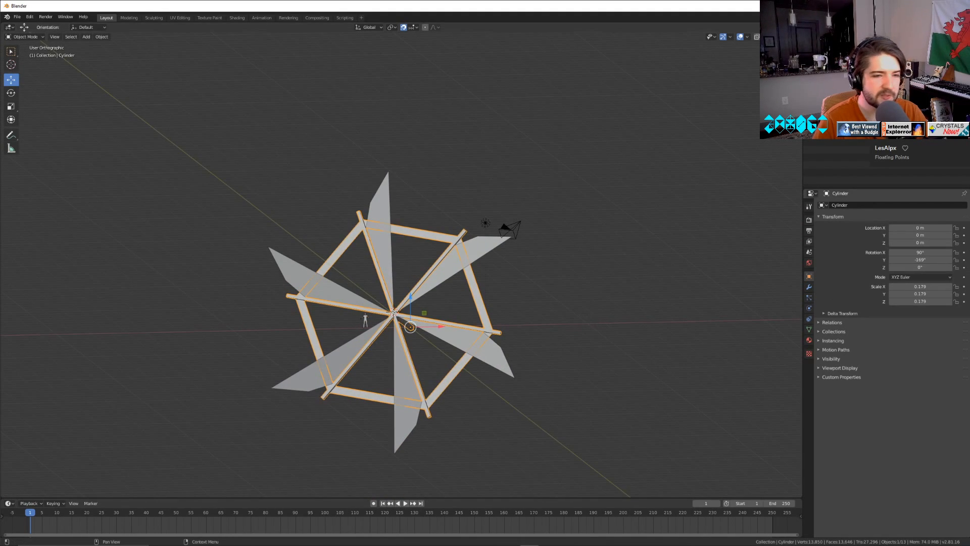
# Vary the wheel's Y rotation back and forth to preview it spinning.
pyautogui.moveTo(915, 259); pyautogui.dragTo(857, 260)
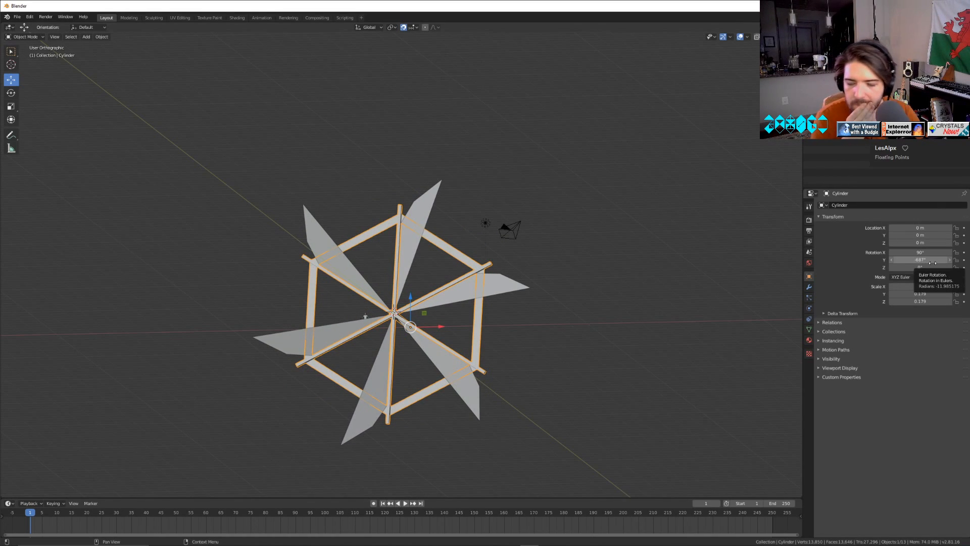
pyautogui.moveTo(932, 263); pyautogui.dragTo(901, 262)
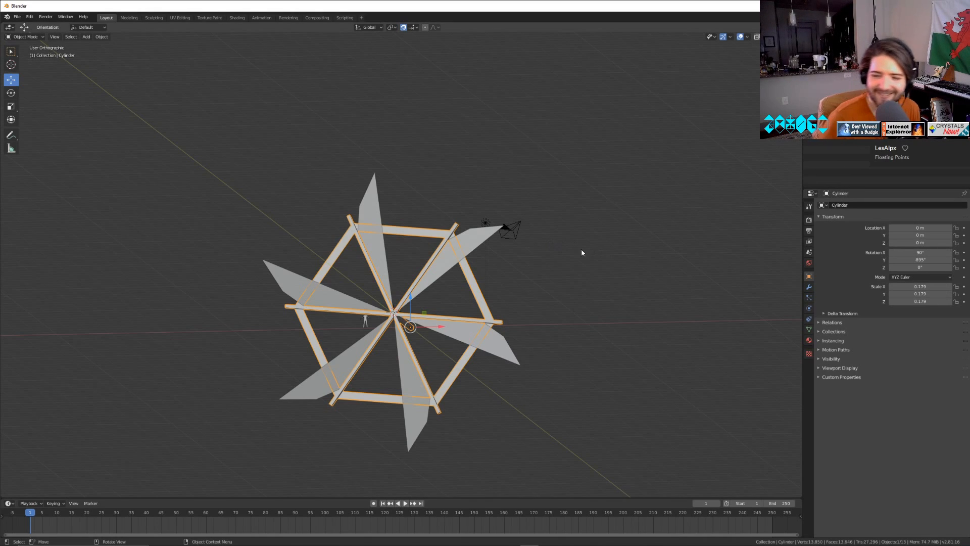
pyautogui.moveTo(925, 260); pyautogui.dragTo(912, 259)
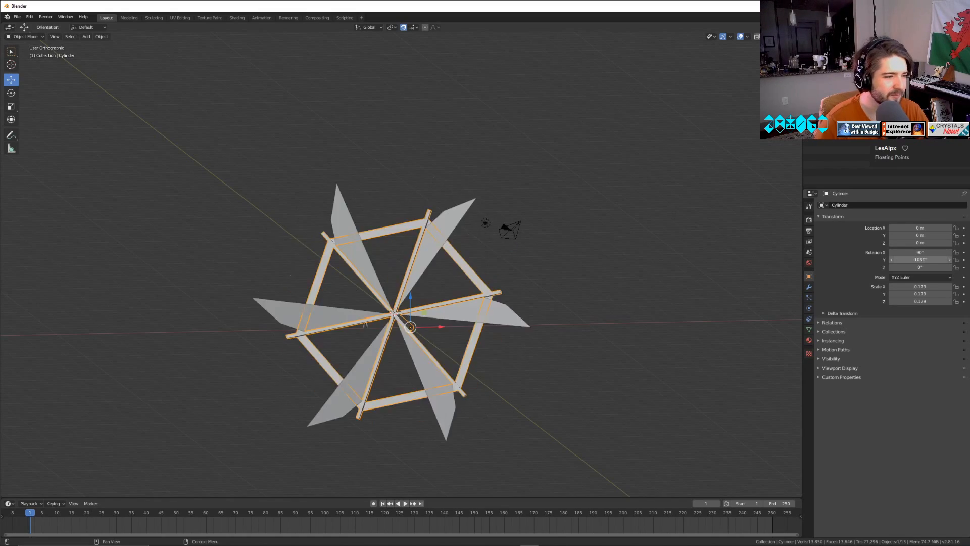
pyautogui.moveTo(920, 259)
pyautogui.mouseDown()
pyautogui.moveTo(791, 260)
pyautogui.moveTo(921, 262)
pyautogui.mouseUp()
# Set the wheel's Y rotation to 0° and deselect it.
pyautogui.doubleClick(920, 262)
pyautogui.write('0')
pyautogui.press('Return')
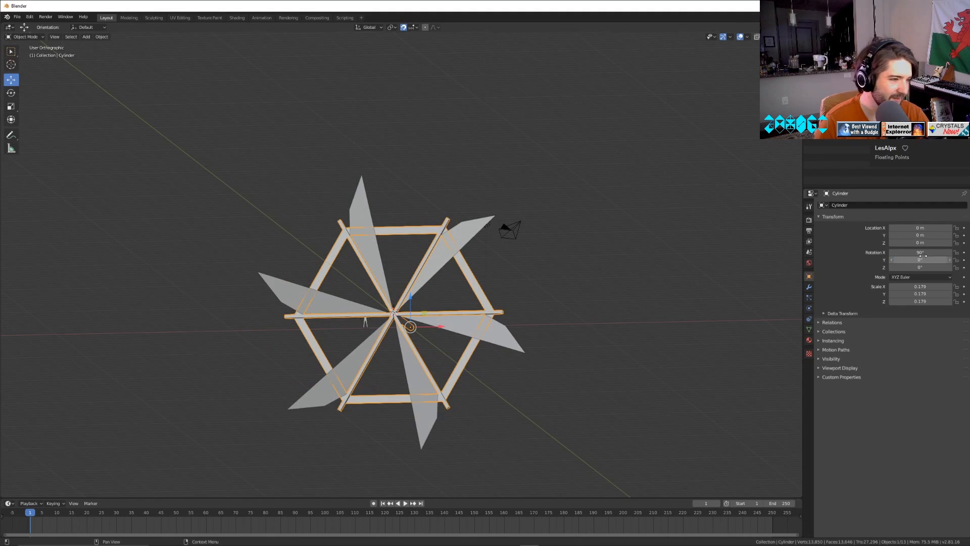
pyautogui.click(620, 328)
pyautogui.moveTo(476, 407); pyautogui.dragTo(617, 407, button='middle')
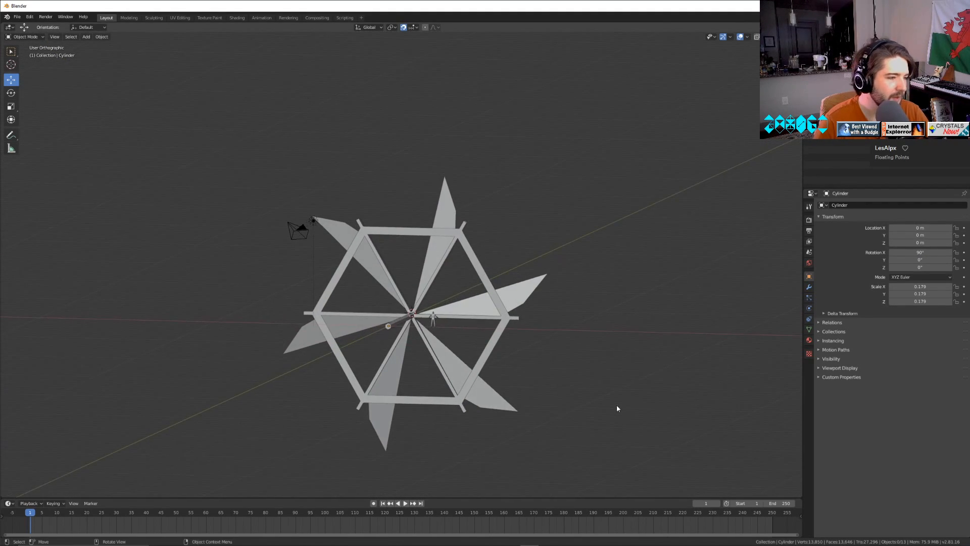
# Switch the wheel to face selection in Edit Mode and select the upper ring faces along with the small spoke faces joining them.
pyautogui.moveTo(467, 314); pyautogui.dragTo(322, 208, button='middle')
pyautogui.press('Tab')
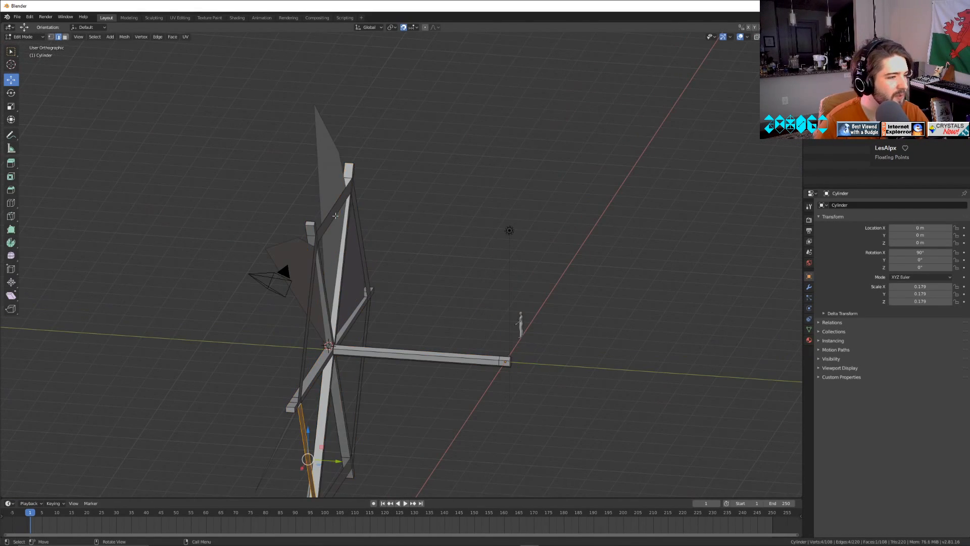
pyautogui.click(66, 38)
pyautogui.scroll(4, 241, 248)
pyautogui.click(249, 179)
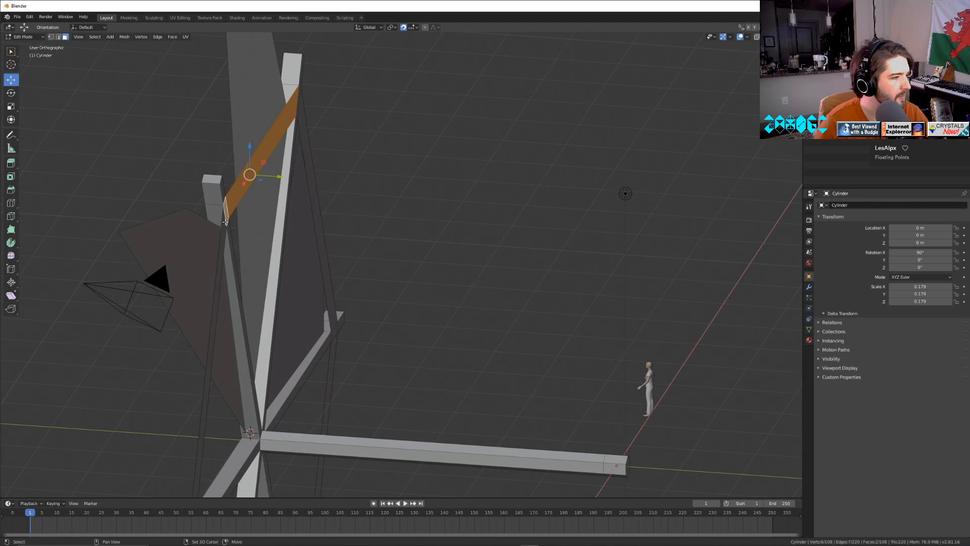
pyautogui.keyDown('shift'); pyautogui.click(232, 221); pyautogui.keyUp('shift')
pyautogui.moveTo(367, 216); pyautogui.dragTo(337, 156, button='middle')
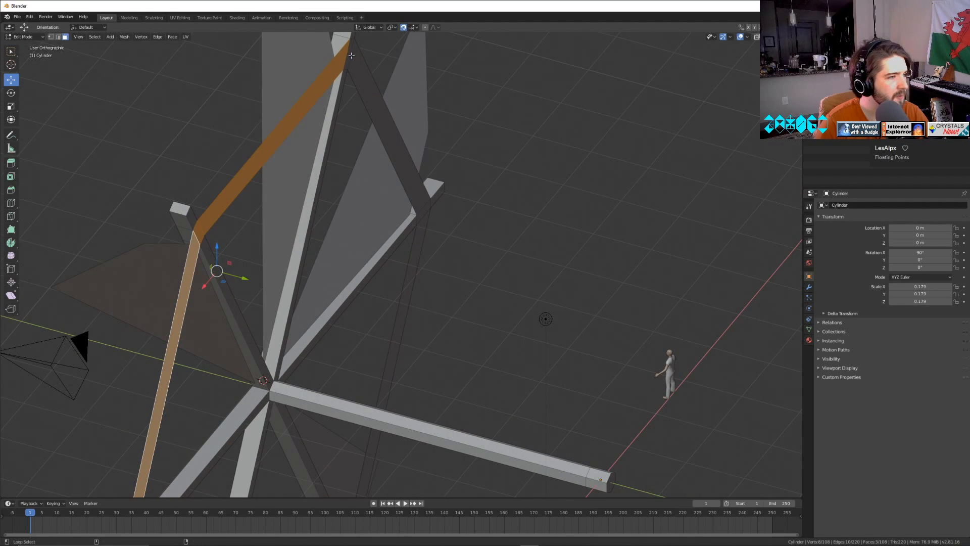
pyautogui.keyDown('shift'); pyautogui.click(406, 171); pyautogui.keyUp('shift')
pyautogui.keyDown('shift'); pyautogui.click(348, 56); pyautogui.keyUp('shift')
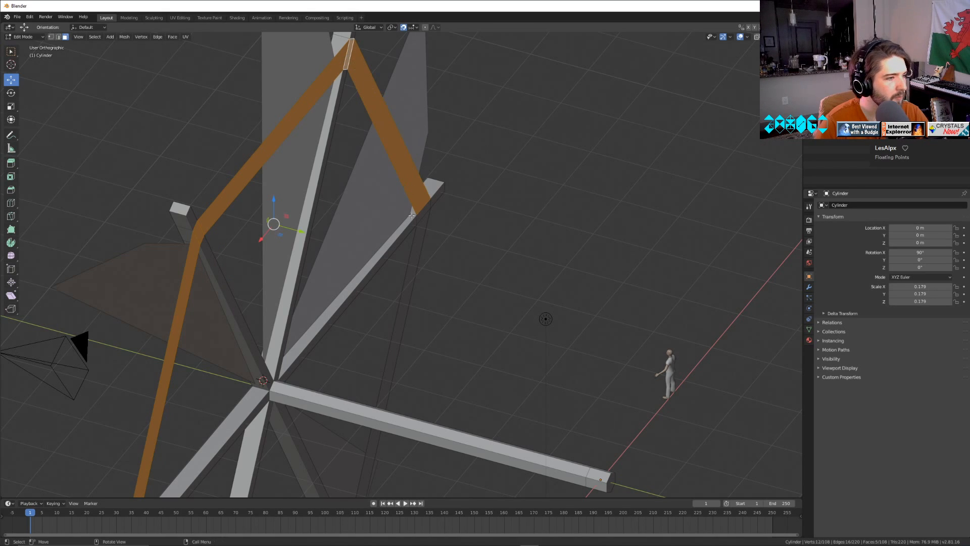
pyautogui.keyDown('shift'); pyautogui.click(421, 236); pyautogui.keyUp('shift')
pyautogui.keyDown('shift'); pyautogui.click(424, 210); pyautogui.keyUp('shift')
# Add the lower ring faces and their spoke junction faces to the selection, completing the hexagonal loop.
pyautogui.keyDown('shift'); pyautogui.moveTo(443, 363); pyautogui.dragTo(508, 82, button='middle'); pyautogui.keyUp('shift')
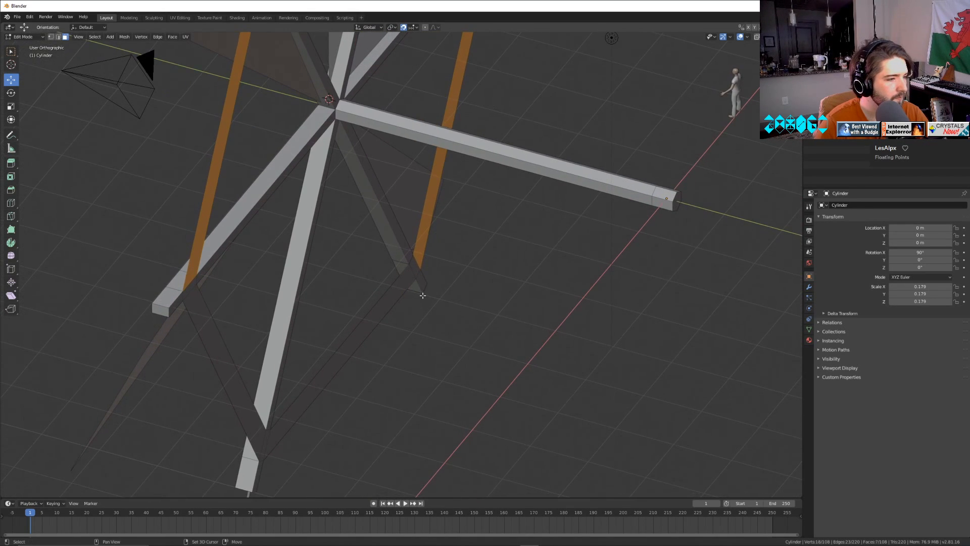
pyautogui.keyDown('shift'); pyautogui.click(379, 310); pyautogui.keyUp('shift')
pyautogui.keyDown('shift'); pyautogui.click(205, 322); pyautogui.keyUp('shift')
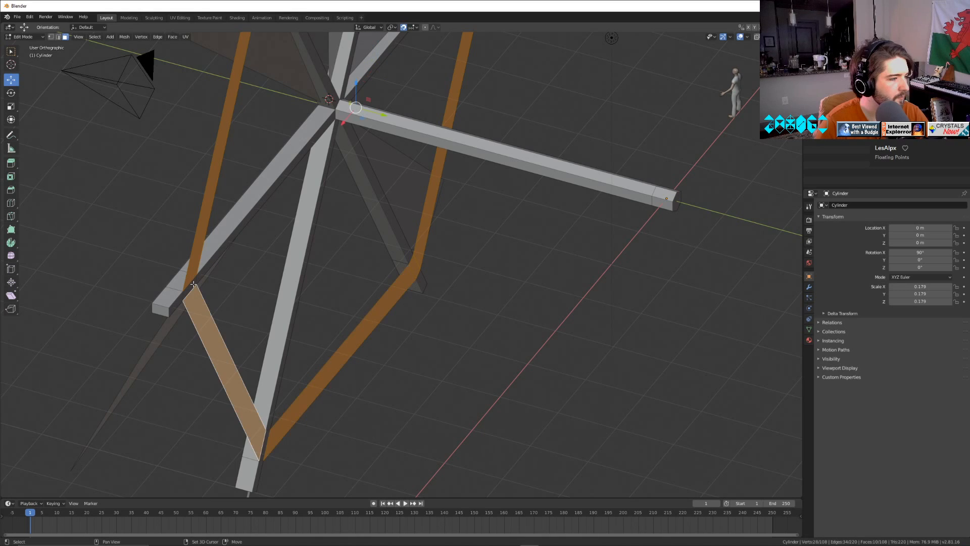
pyautogui.keyDown('shift'); pyautogui.click(190, 286); pyautogui.keyUp('shift')
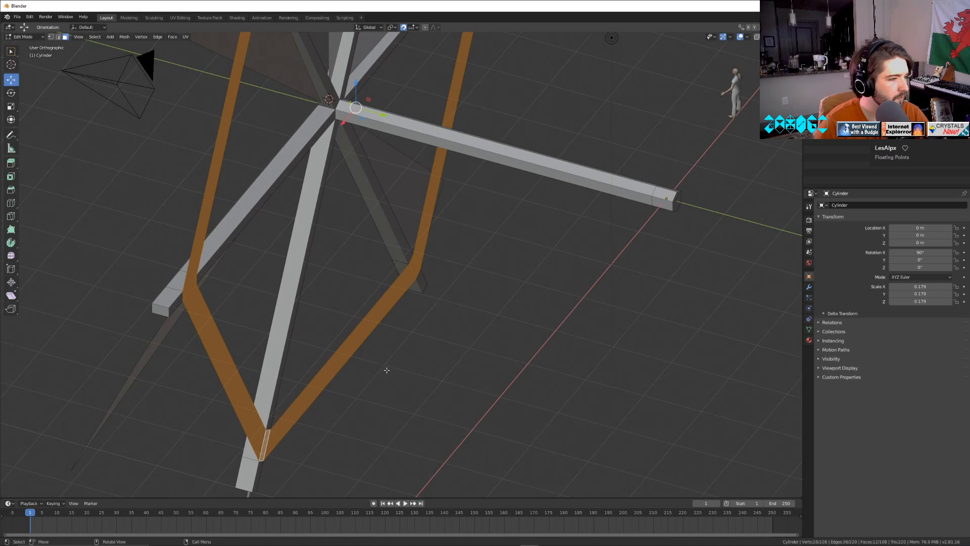
# Turn off snapping, extrude the selected hexagonal ring about 0.16 m along its normals, and return to Object Mode.
pyautogui.moveTo(387, 370); pyautogui.dragTo(410, 336, button='middle')
pyautogui.press('e')
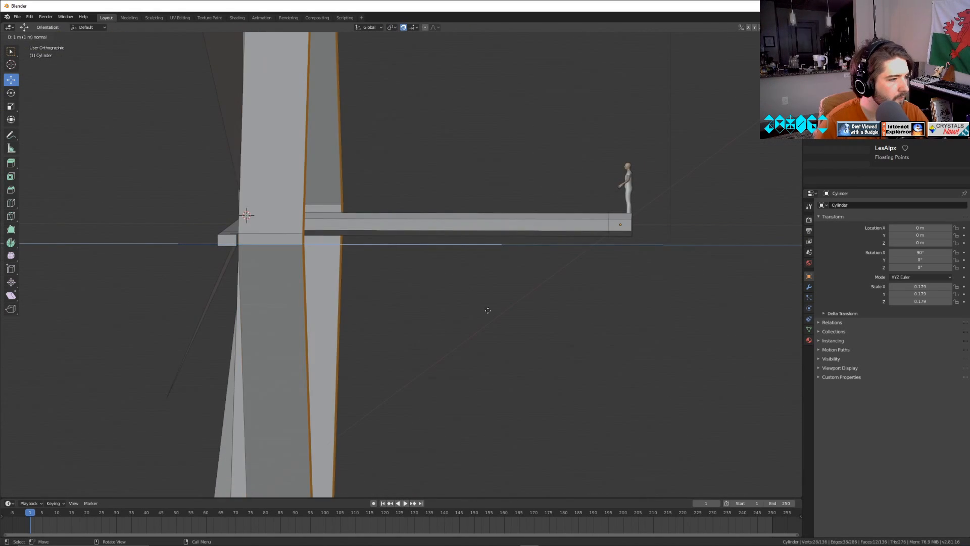
pyautogui.rightClick(490, 273)
pyautogui.click(403, 27)
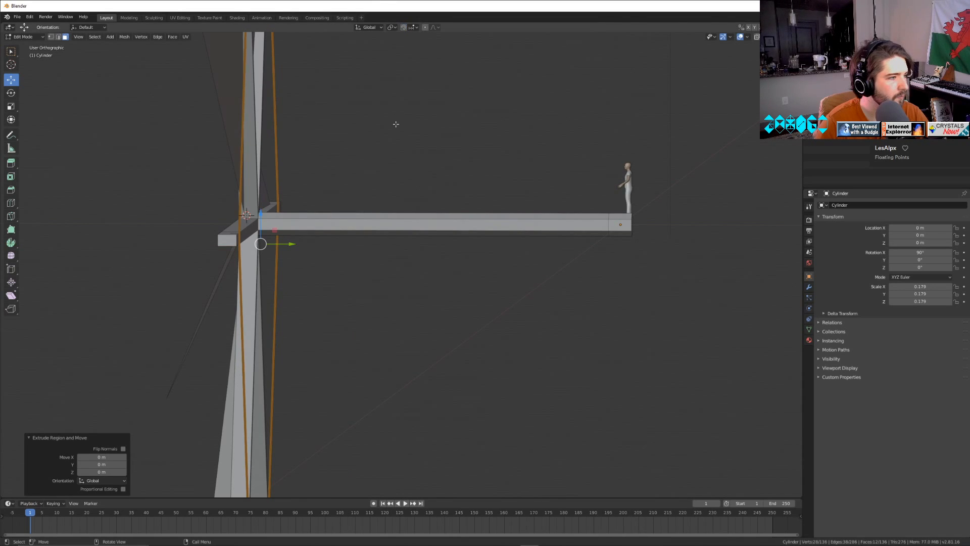
pyautogui.press('e')
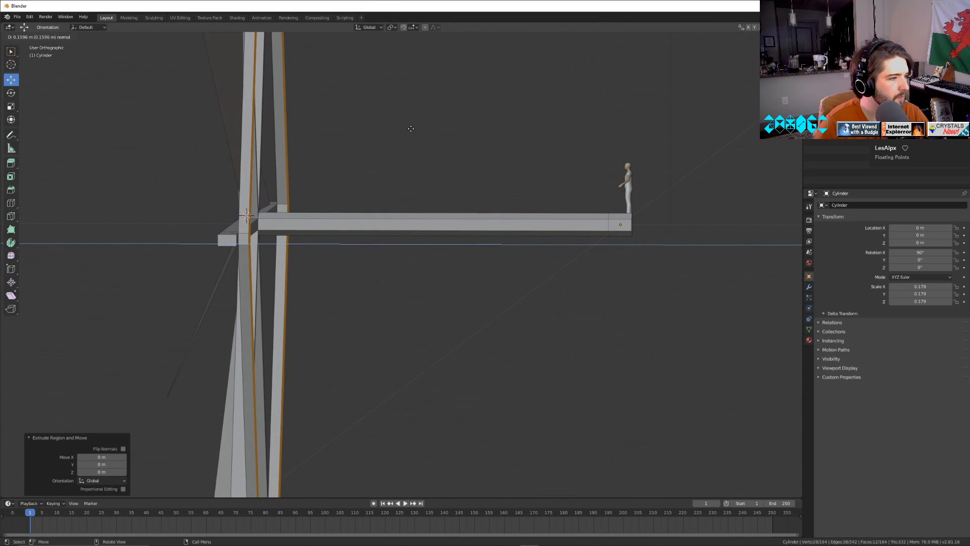
pyautogui.click(411, 130)
pyautogui.press('Tab')
# In edge selection, select the edges bordering the open back of one ring segment and fill it with a face.
pyautogui.scroll(-5, 380, 221)
pyautogui.moveTo(380, 222); pyautogui.dragTo(457, 196, button='middle')
pyautogui.scroll(4, 440, 290)
pyautogui.press('Tab')
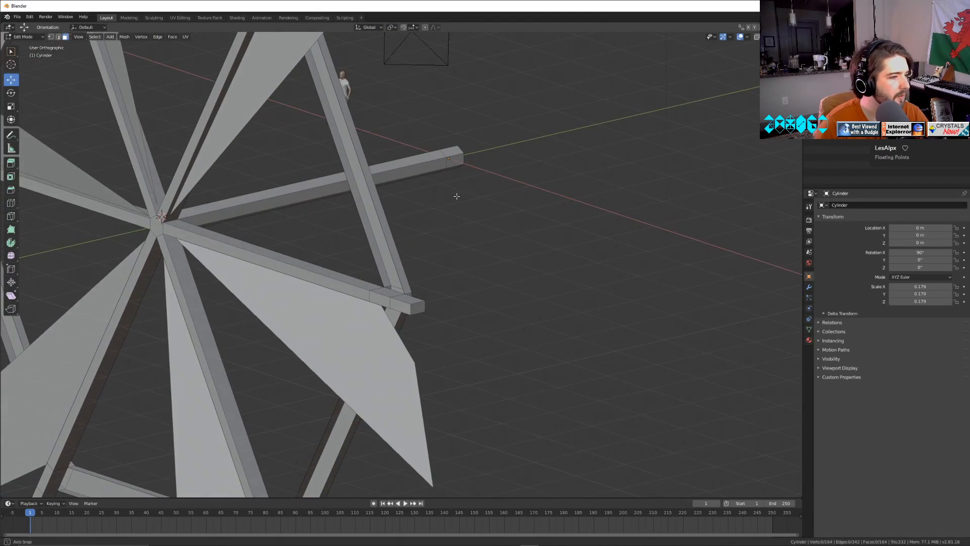
pyautogui.click(58, 38)
pyautogui.click(369, 225)
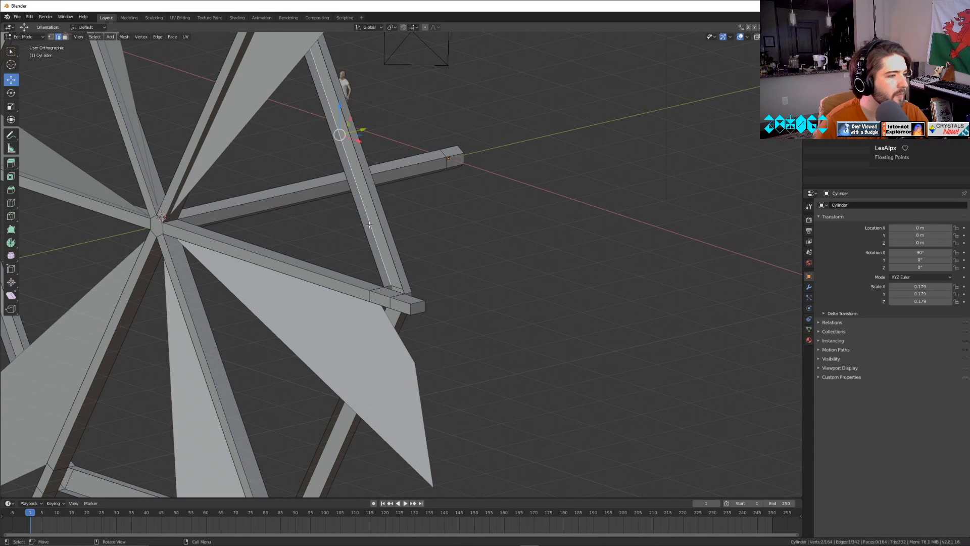
pyautogui.click(381, 236)
pyautogui.keyDown('shift'); pyautogui.click(385, 233); pyautogui.keyUp('shift')
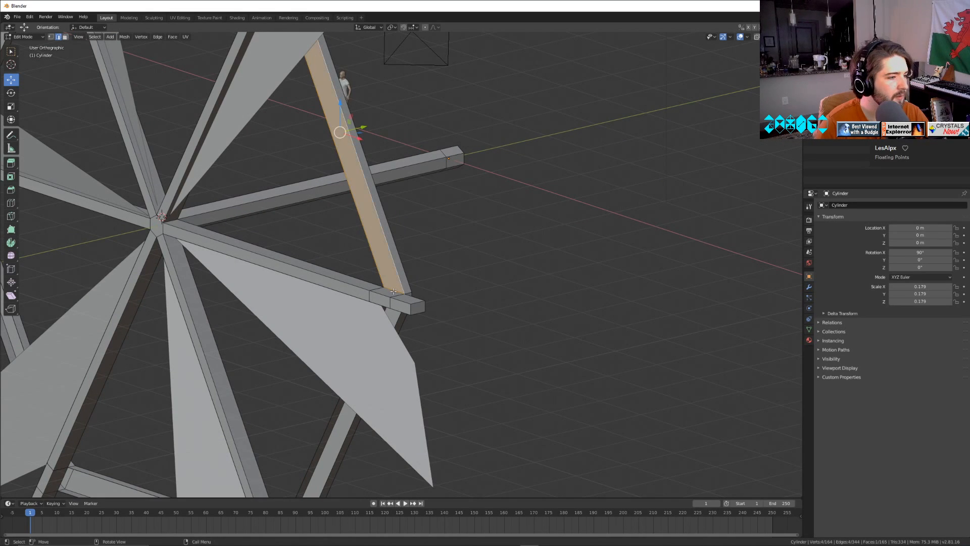
pyautogui.moveTo(385, 233); pyautogui.dragTo(537, 231, button='middle')
pyautogui.keyDown('shift'); pyautogui.click(491, 282); pyautogui.keyUp('shift')
pyautogui.press('f')
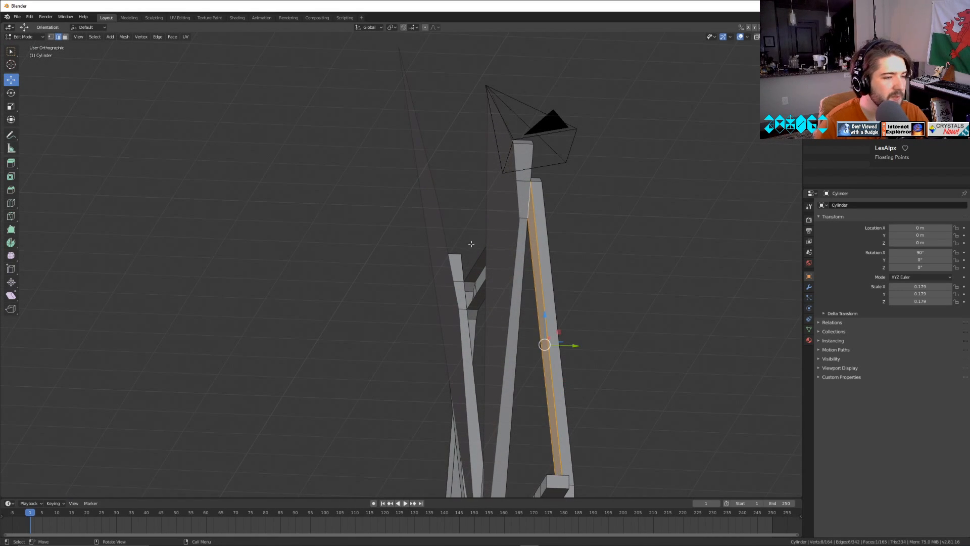
# Select the long edges and both spoke-end edges of the second ring segment and fill its open back.
pyautogui.moveTo(471, 244); pyautogui.dragTo(234, 122, button='middle')
pyautogui.scroll(4, 443, 189)
pyautogui.click(457, 171)
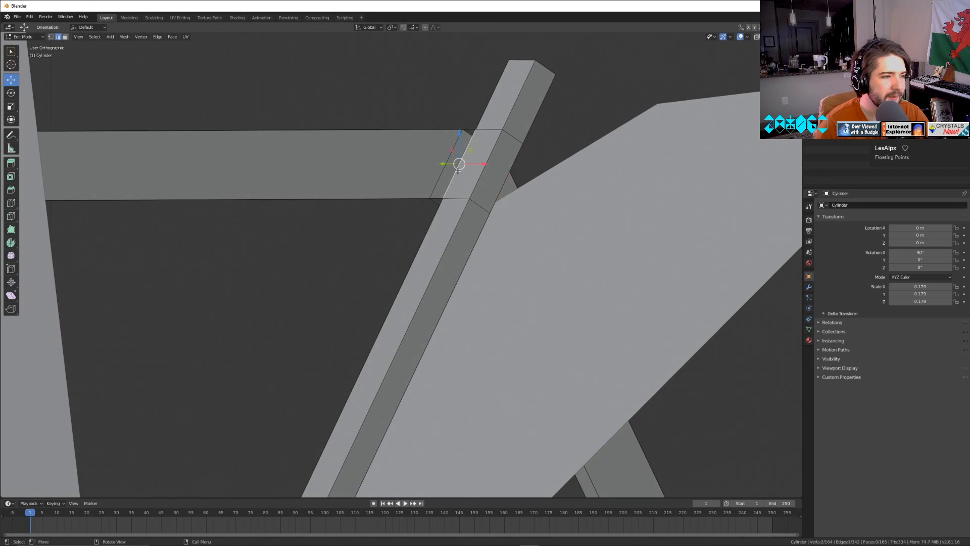
pyautogui.moveTo(435, 159); pyautogui.dragTo(423, 124, button='middle')
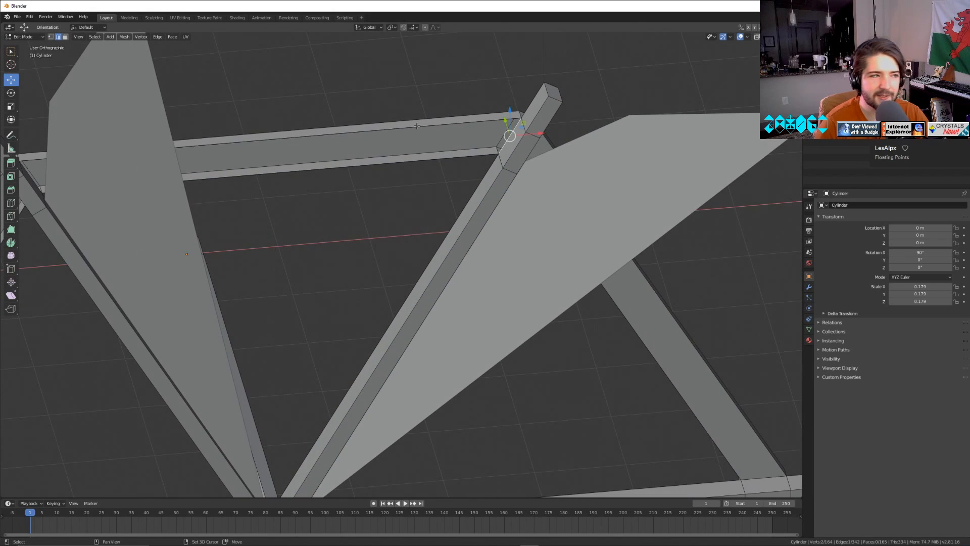
pyautogui.keyDown('shift'); pyautogui.click(417, 126); pyautogui.keyUp('shift')
pyautogui.keyDown('shift'); pyautogui.click(400, 160); pyautogui.keyUp('shift')
pyautogui.moveTo(351, 190); pyautogui.dragTo(2, 260, button='middle')
pyautogui.keyDown('shift'); pyautogui.click(620, 146); pyautogui.keyUp('shift')
pyautogui.press('f')
# Fill the open back of the third ring segment from its two long edges and two spoke-end edges.
pyautogui.moveTo(63, 219); pyautogui.dragTo(347, 253, button='middle')
pyautogui.click(262, 194)
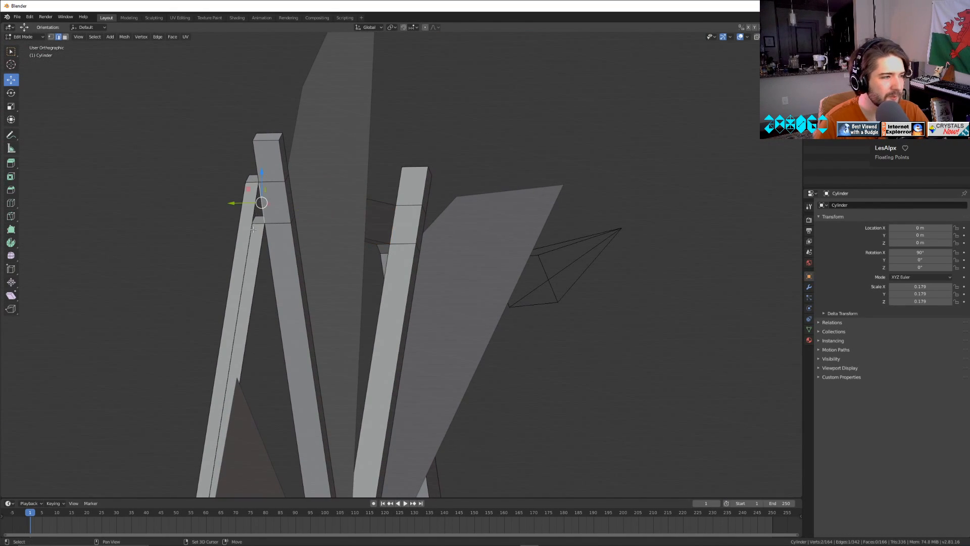
pyautogui.keyDown('shift'); pyautogui.click(256, 248); pyautogui.keyUp('shift')
pyautogui.keyDown('shift'); pyautogui.click(260, 247); pyautogui.keyUp('shift')
pyautogui.moveTo(357, 296); pyautogui.dragTo(486, 353, button='middle')
pyautogui.keyDown('shift'); pyautogui.click(482, 317); pyautogui.keyUp('shift')
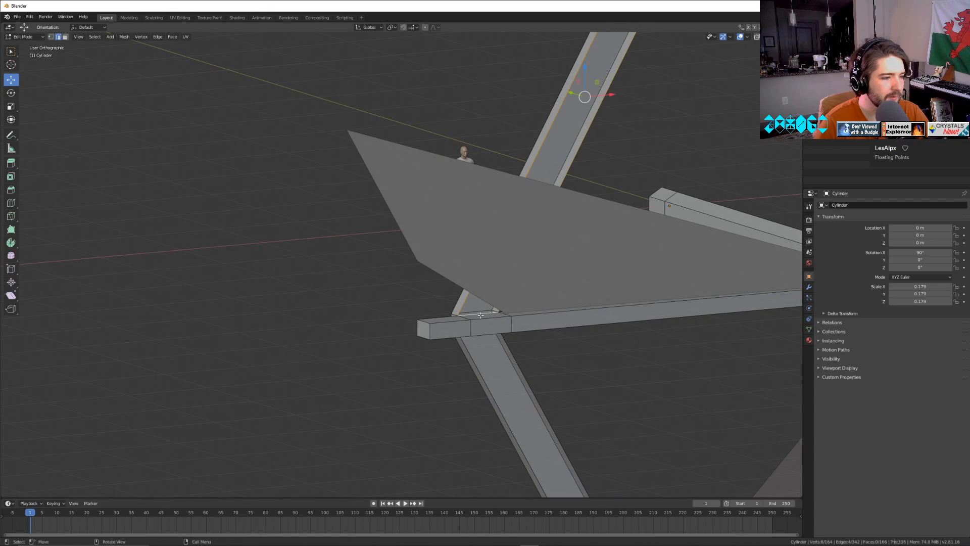
pyautogui.press('f')
# Fill the open back of the fourth ring segment between its neighbouring spokes.
pyautogui.moveTo(482, 316); pyautogui.dragTo(452, 255, button='middle')
pyautogui.keyDown('shift'); pyautogui.moveTo(565, 431); pyautogui.dragTo(188, 159, button='middle'); pyautogui.keyUp('shift')
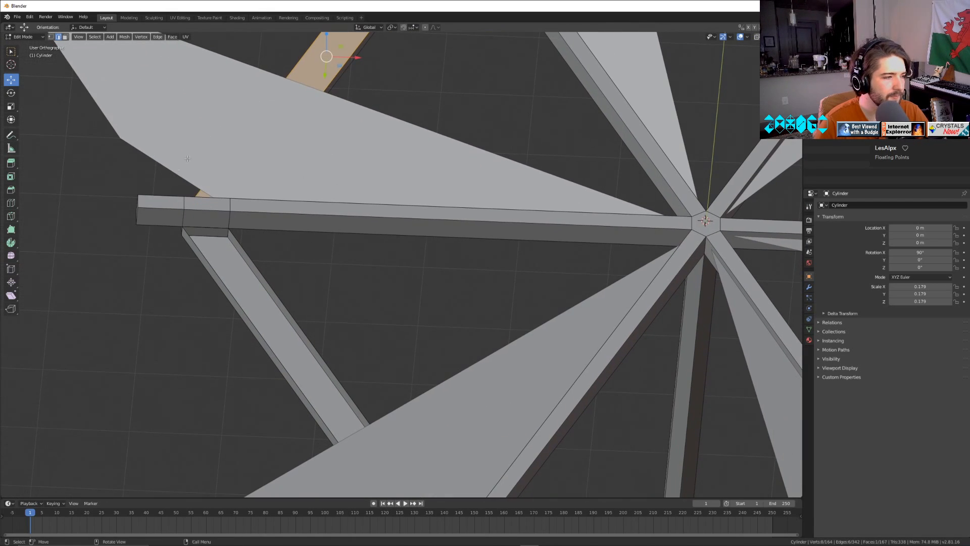
pyautogui.click(208, 227)
pyautogui.keyDown('shift'); pyautogui.click(214, 273); pyautogui.keyUp('shift')
pyautogui.keyDown('shift'); pyautogui.click(250, 258); pyautogui.keyUp('shift')
pyautogui.moveTo(250, 259); pyautogui.dragTo(391, 386, button='middle')
pyautogui.keyDown('shift'); pyautogui.moveTo(372, 421); pyautogui.dragTo(394, 421, button='middle'); pyautogui.keyUp('shift')
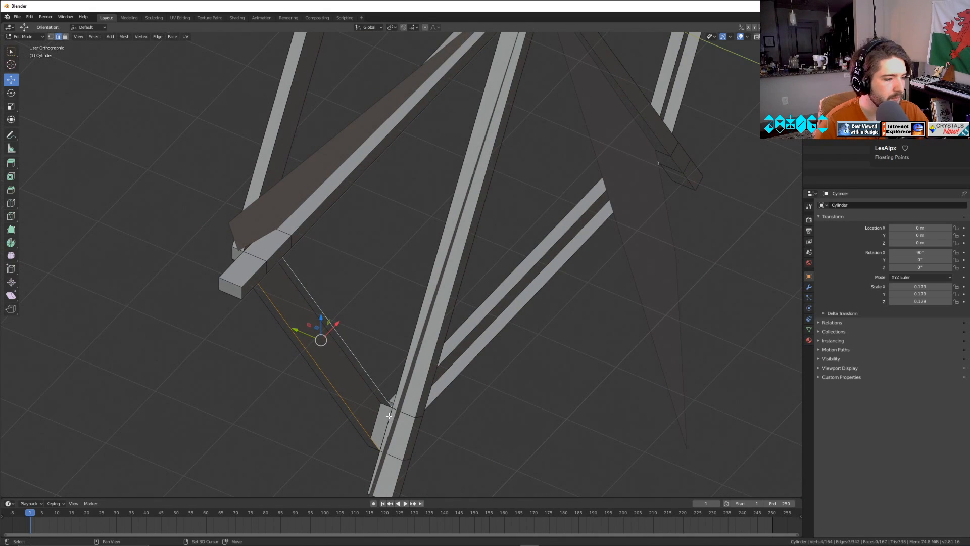
pyautogui.press('f')
# Select the edges around the open back of the fifth, lower horizontal ring segment and fill it.
pyautogui.moveTo(493, 420); pyautogui.dragTo(427, 364, button='middle')
pyautogui.keyDown('shift'); pyautogui.moveTo(427, 364); pyautogui.dragTo(345, 159, button='middle'); pyautogui.keyUp('shift')
pyautogui.moveTo(361, 285); pyautogui.dragTo(373, 313, button='middle')
pyautogui.scroll(3, 372, 313)
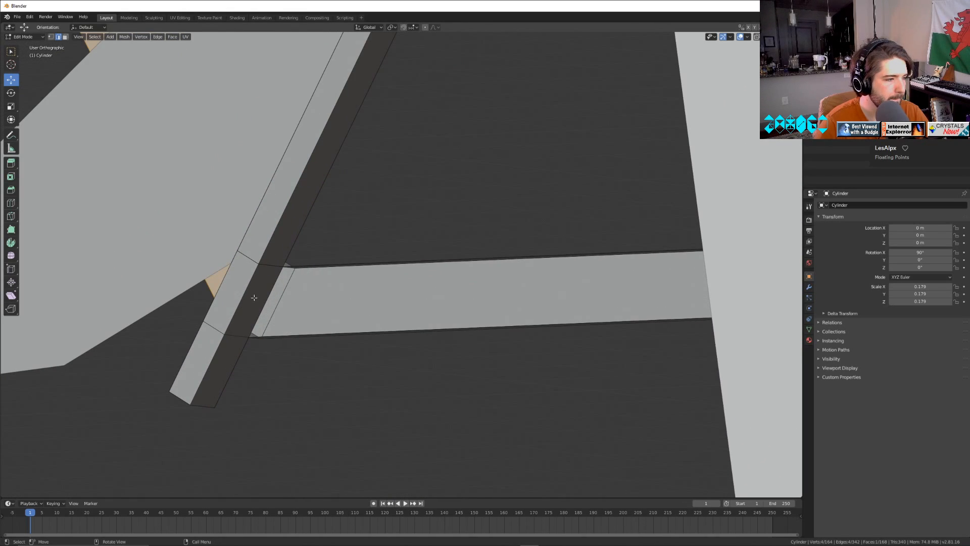
pyautogui.click(254, 298)
pyautogui.moveTo(254, 298); pyautogui.dragTo(371, 152, button='middle')
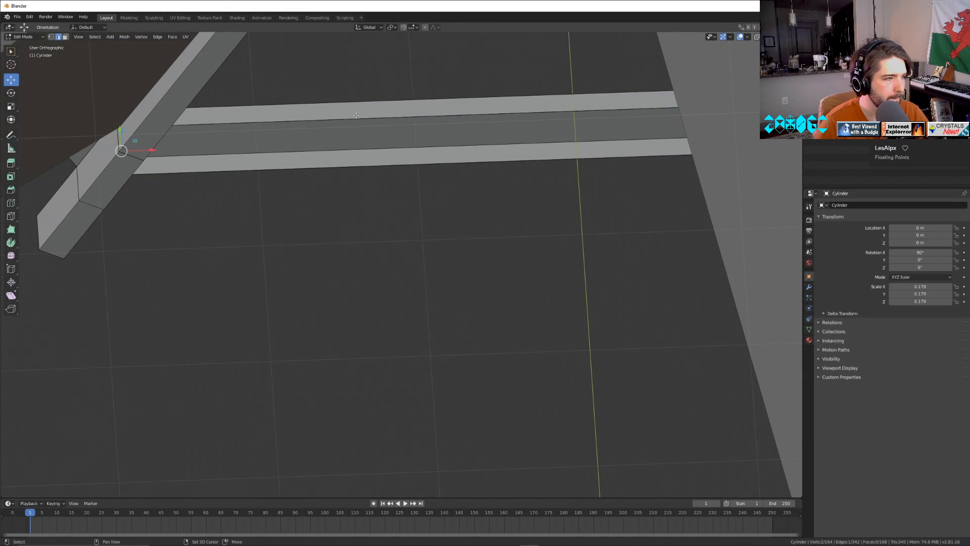
pyautogui.keyDown('shift'); pyautogui.click(356, 116); pyautogui.keyUp('shift')
pyautogui.keyDown('shift'); pyautogui.click(366, 168); pyautogui.keyUp('shift')
pyautogui.moveTo(340, 236); pyautogui.dragTo(404, 192, button='middle')
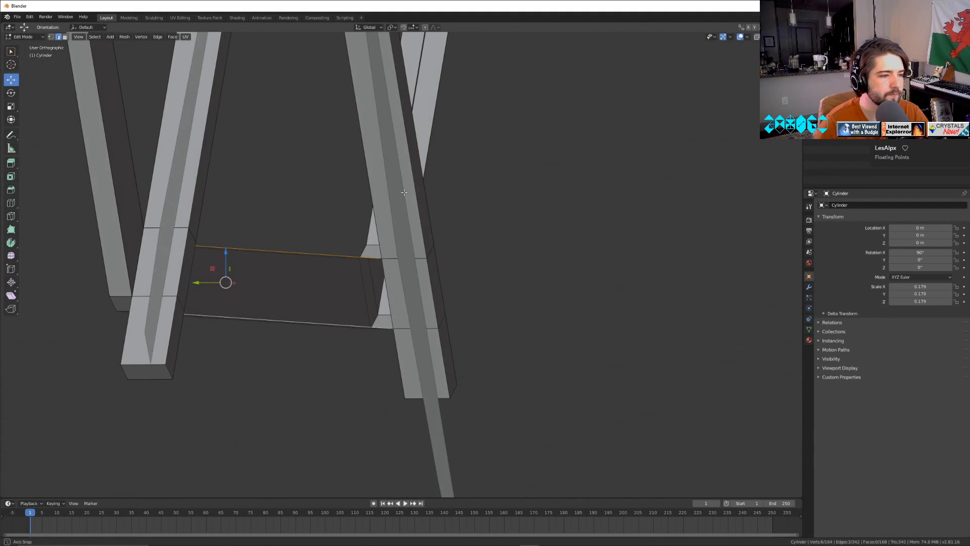
pyautogui.press('f')
# Fill the open back of the sixth ring segment using all four border edges, and return to Object Mode.
pyautogui.moveTo(500, 236); pyautogui.dragTo(328, 301, button='middle')
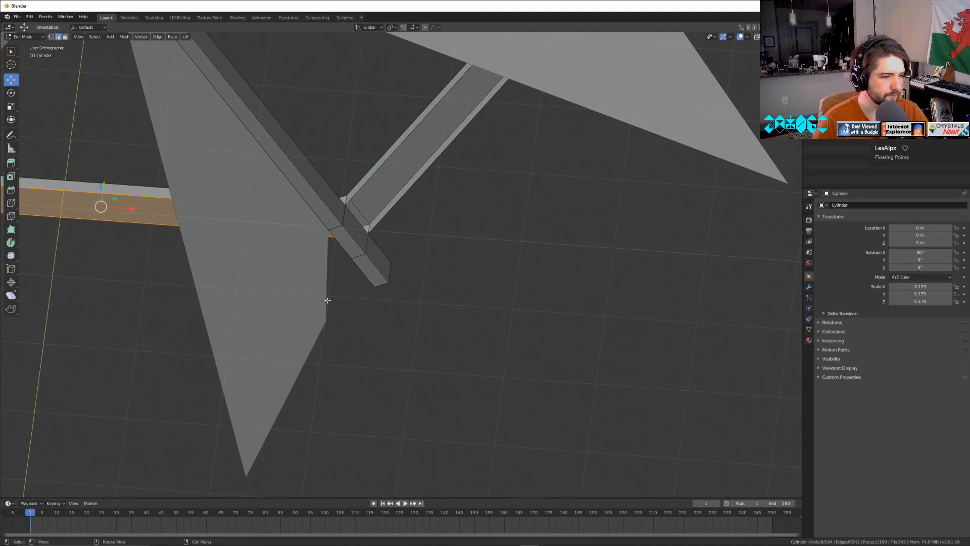
pyautogui.click(360, 223)
pyautogui.keyDown('shift'); pyautogui.click(404, 195); pyautogui.keyUp('shift')
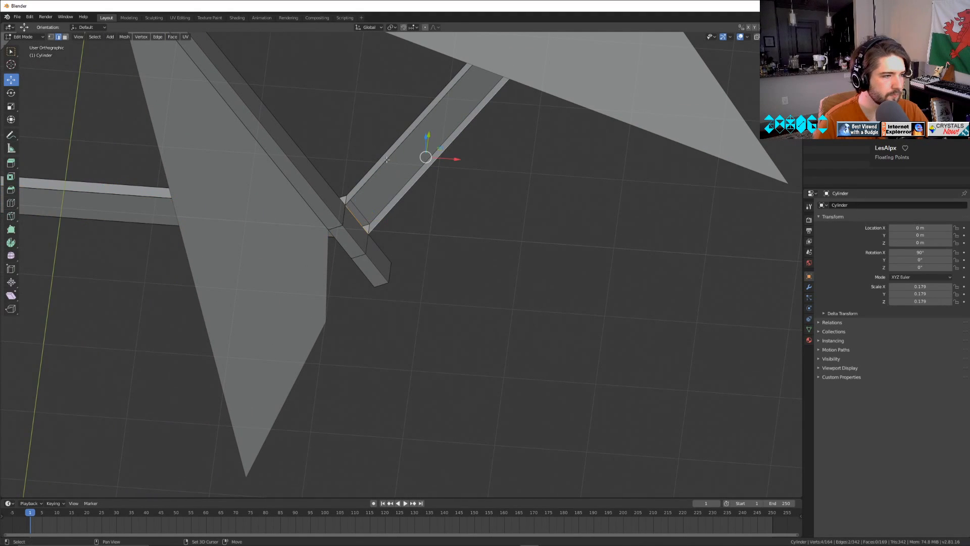
pyautogui.keyDown('shift'); pyautogui.click(386, 160); pyautogui.keyUp('shift')
pyautogui.press('f')
pyautogui.hotkey('ctrl', 'z')
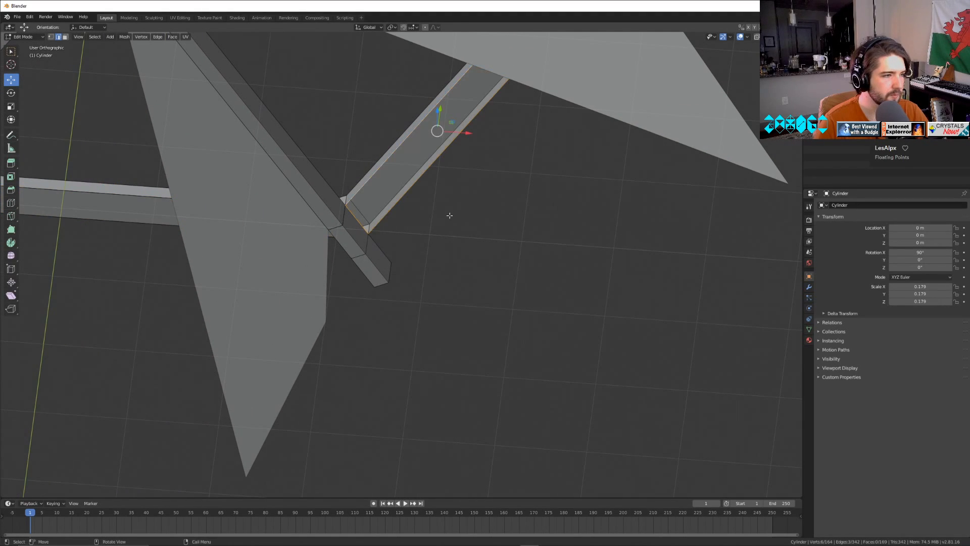
pyautogui.moveTo(449, 214); pyautogui.dragTo(244, 353, button='middle')
pyautogui.keyDown('shift'); pyautogui.click(552, 287); pyautogui.keyUp('shift')
pyautogui.press('f')
pyautogui.press('Tab')
pyautogui.scroll(-5, 421, 309)
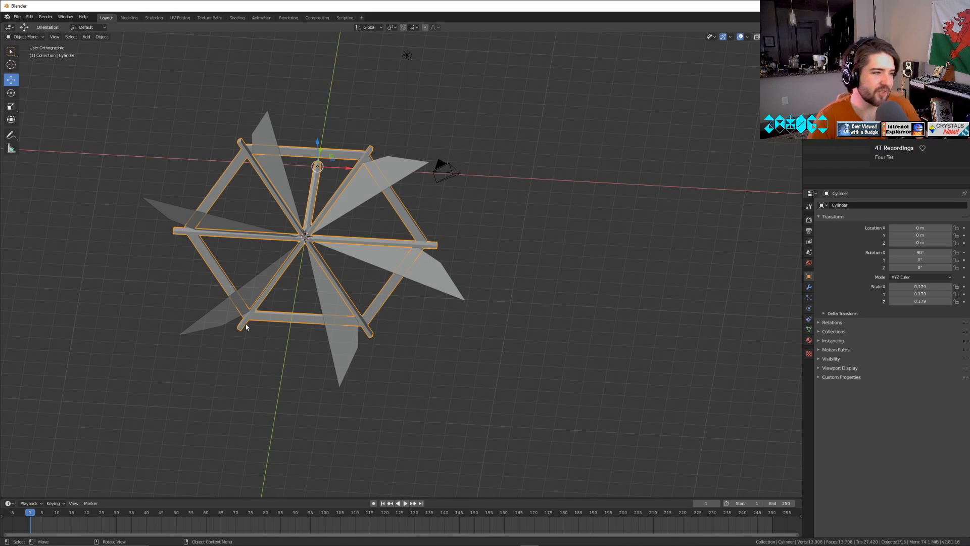
pyautogui.moveTo(419, 320); pyautogui.dragTo(570, 250, button='middle')
pyautogui.scroll(4, 562, 338)
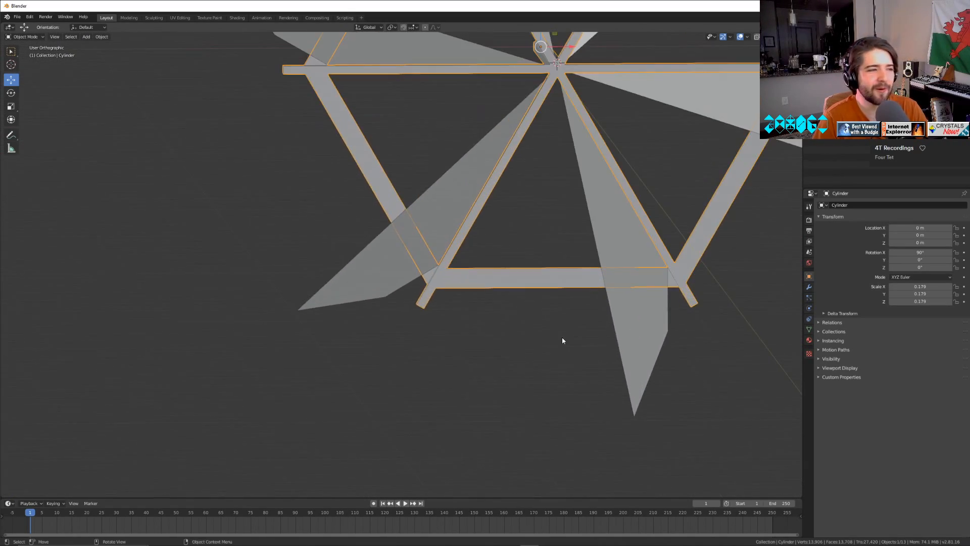
pyautogui.moveTo(563, 338); pyautogui.dragTo(503, 243, button='middle')
pyautogui.scroll(-4, 524, 329)
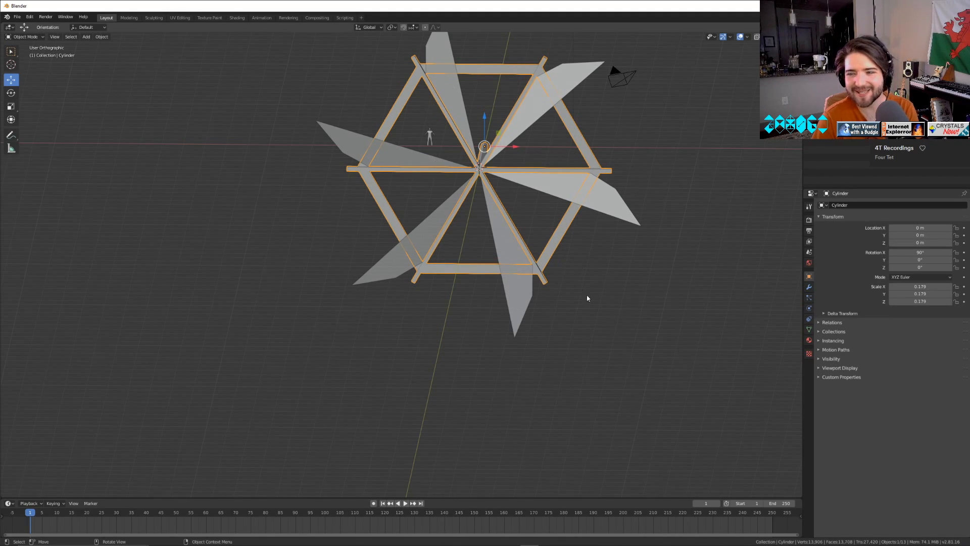
# Try to extrude and move the inner side face of the upper-left ring segment.
pyautogui.click(570, 312)
pyautogui.press('Tab')
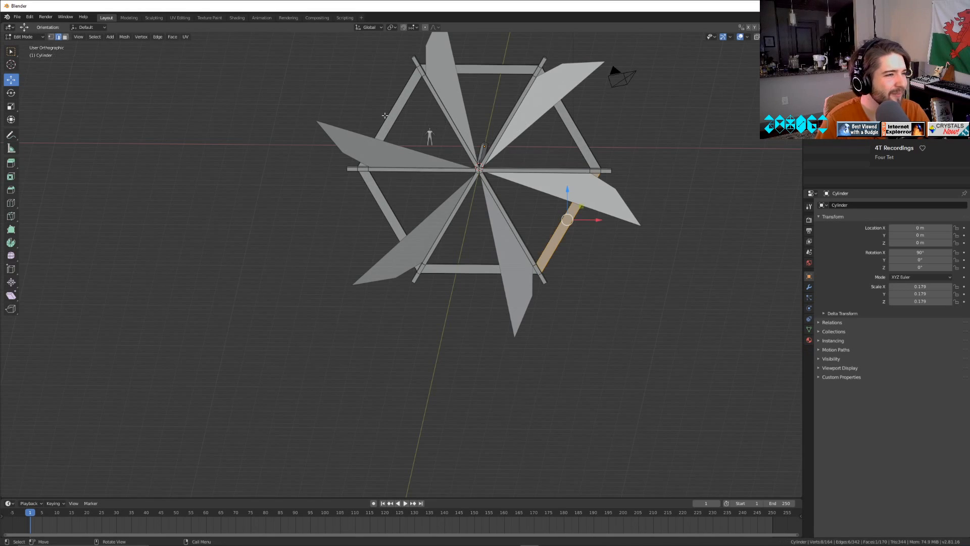
pyautogui.click(402, 102)
pyautogui.click(66, 37)
pyautogui.keyDown('shift'); pyautogui.moveTo(491, 282); pyautogui.dragTo(716, 543, button='middle'); pyautogui.keyUp('shift')
pyautogui.moveTo(680, 385); pyautogui.dragTo(581, 305, button='middle')
pyautogui.scroll(6, 549, 279)
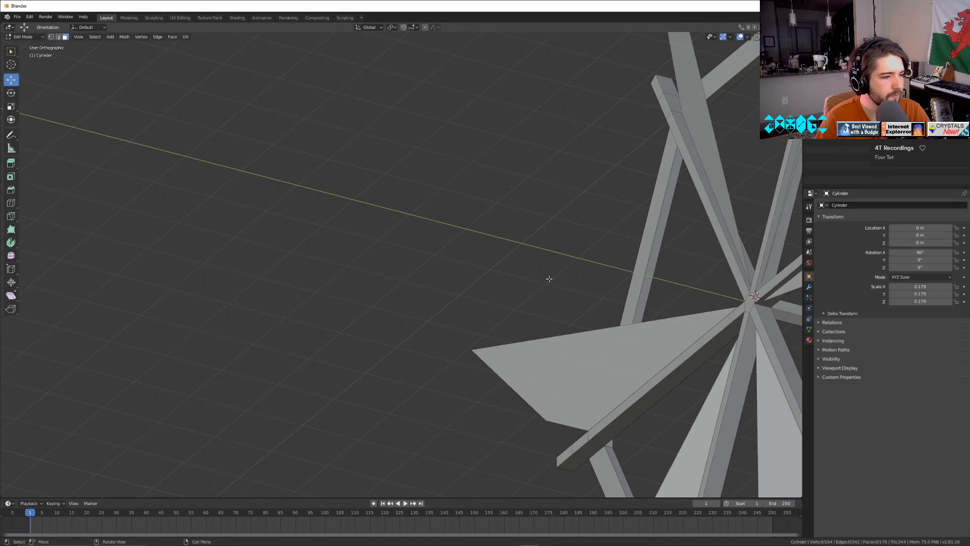
pyautogui.click(653, 248)
pyautogui.moveTo(654, 249); pyautogui.dragTo(439, 157, button='middle')
pyautogui.moveTo(439, 156); pyautogui.dragTo(472, 157, button='middle')
pyautogui.keyDown('shift'); pyautogui.moveTo(627, 241); pyautogui.dragTo(455, 181, button='middle'); pyautogui.keyUp('shift')
pyautogui.press('e')
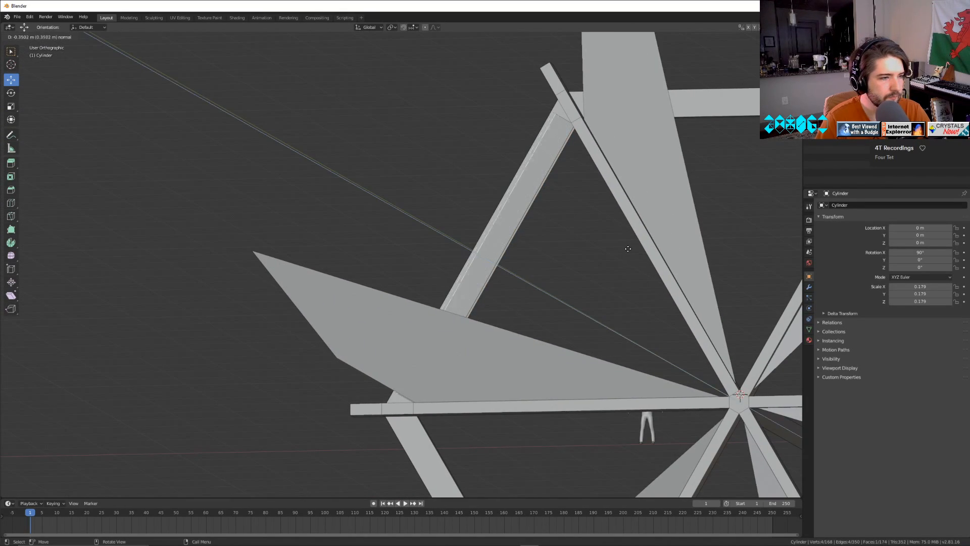
pyautogui.rightClick(558, 273)
pyautogui.press('g')
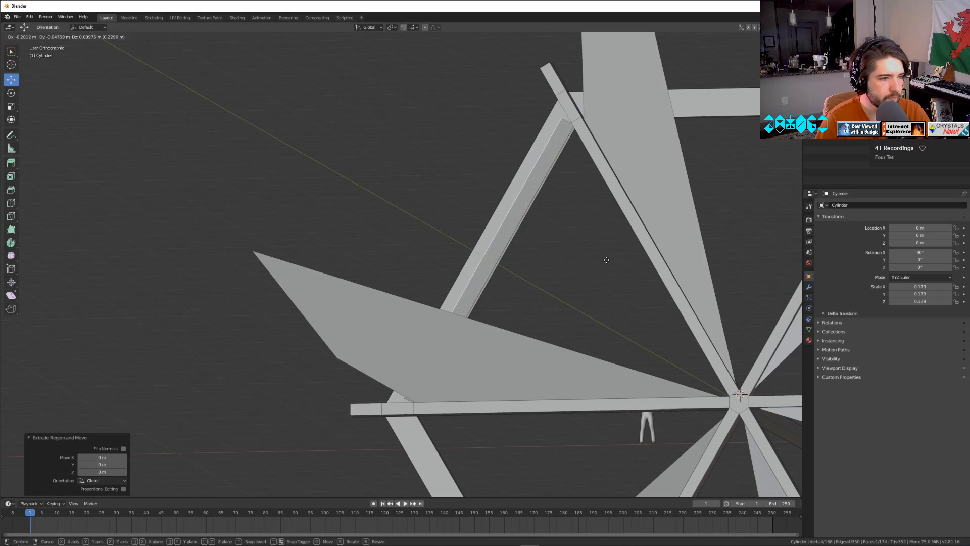
pyautogui.rightClick(606, 260)
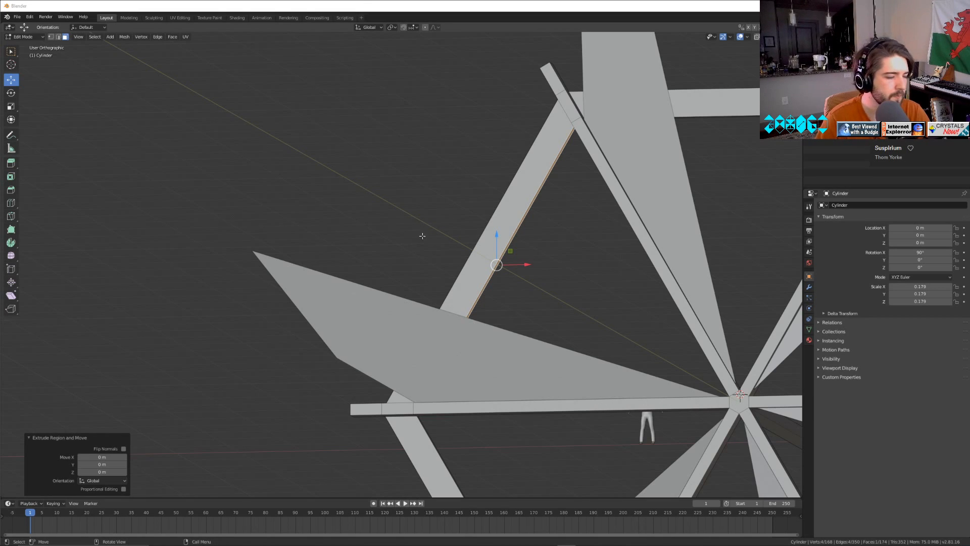
# Add a centred loop cut with two cuts running lengthwise along the front of the hexagonal ring.
pyautogui.click(555, 297)
pyautogui.hotkey('ctrl', 'r')
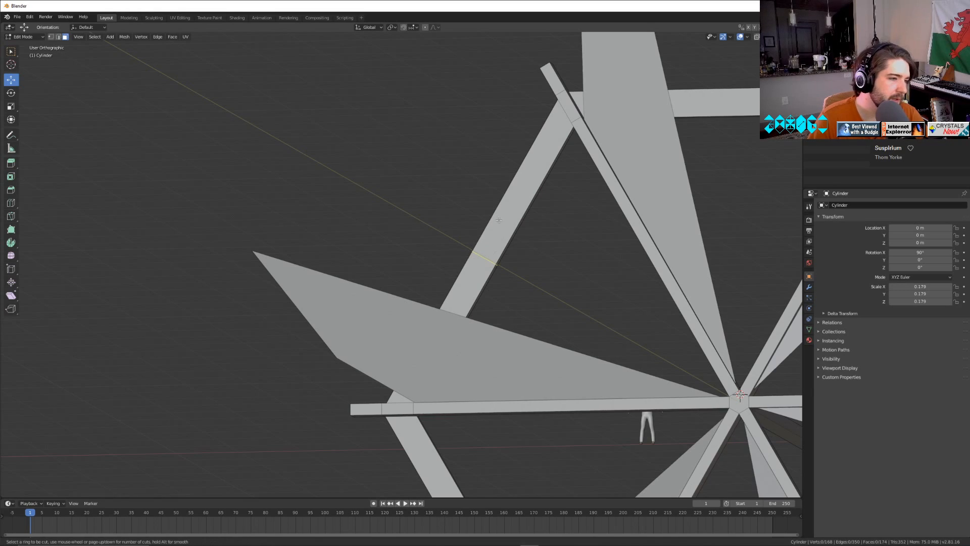
pyautogui.scroll(1, 577, 107)
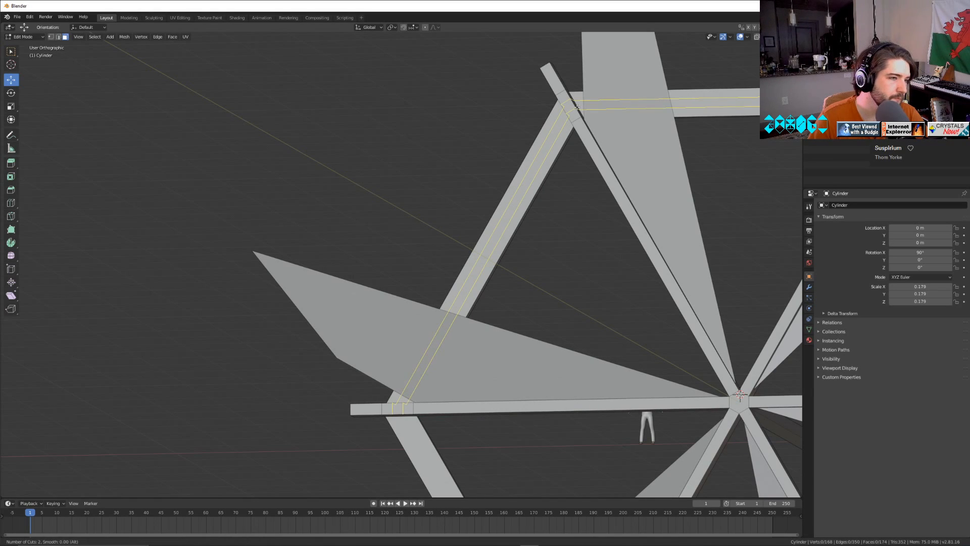
pyautogui.click(577, 107)
pyautogui.rightClick(576, 107)
# Select the middle face strip around the front of the hexagonal ring and delete its faces.
pyautogui.click(65, 37)
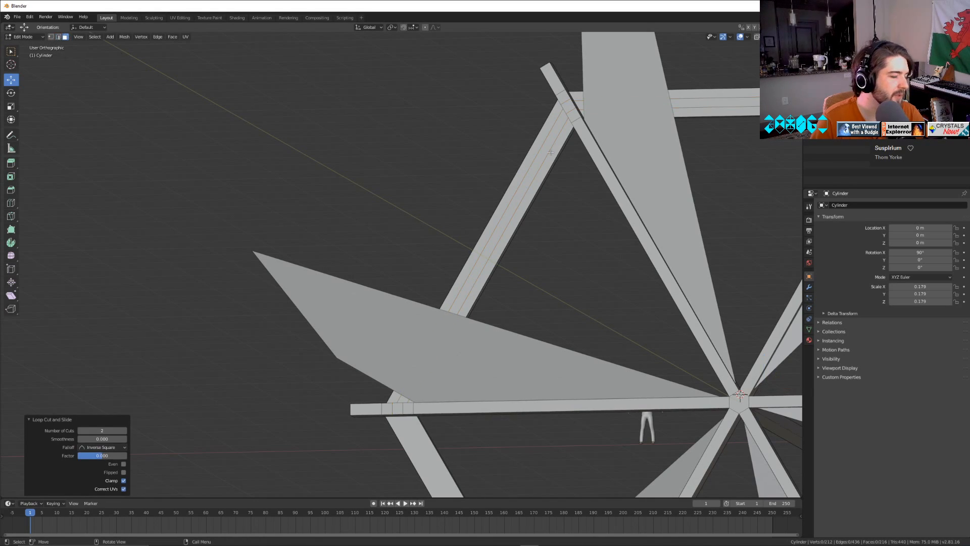
pyautogui.click(568, 109)
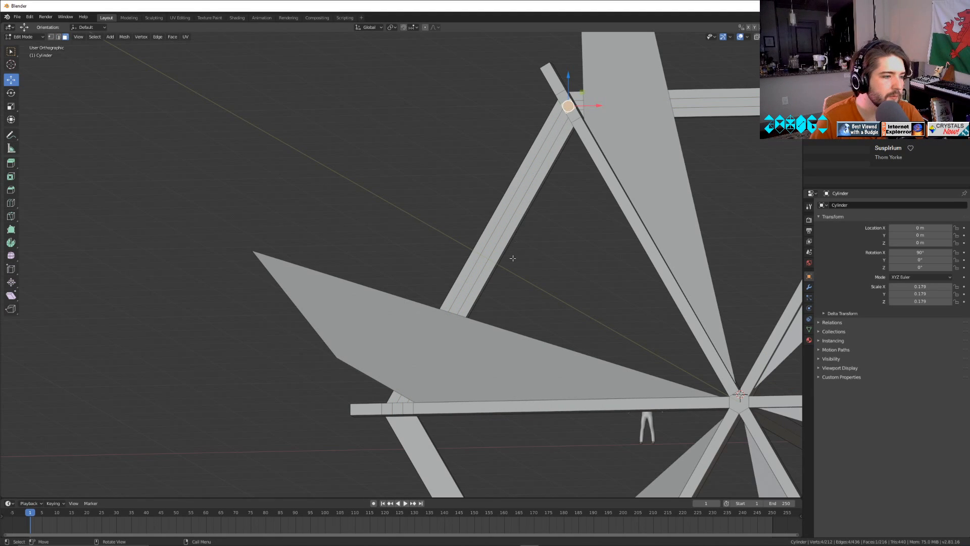
pyautogui.moveTo(569, 110); pyautogui.dragTo(591, 224, button='middle')
pyautogui.keyDown('shift'); pyautogui.moveTo(656, 282); pyautogui.dragTo(131, 290, button='middle'); pyautogui.keyUp('shift')
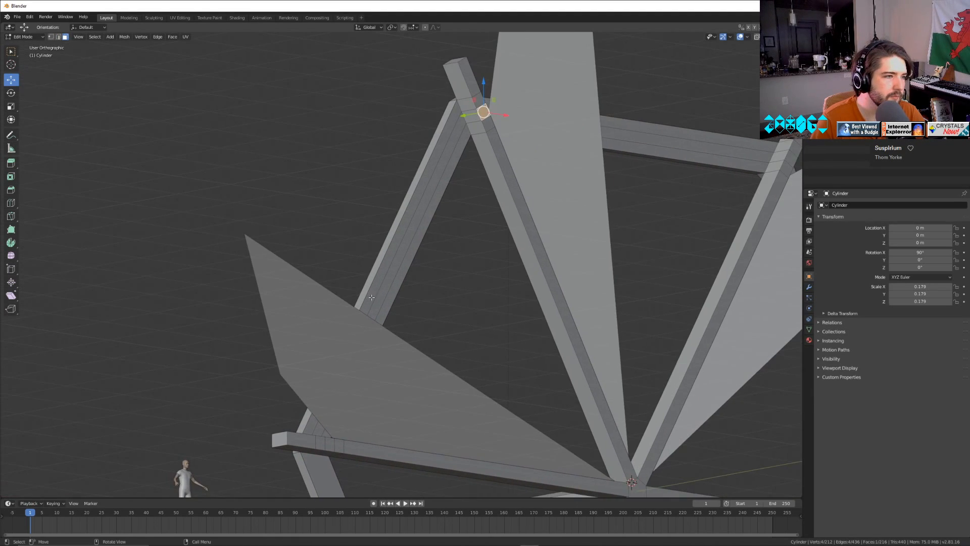
pyautogui.scroll(2, 448, 169)
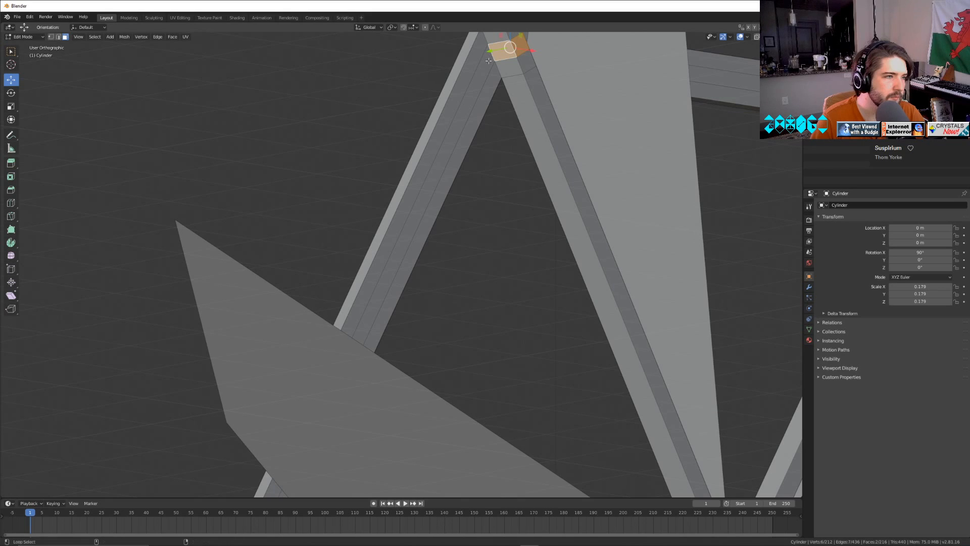
pyautogui.hotkey('alt', 'a')
pyautogui.keyDown('alt'); pyautogui.click(493, 53); pyautogui.keyUp('alt')
pyautogui.scroll(-3, 560, 291)
pyautogui.moveTo(588, 333); pyautogui.dragTo(547, 356, button='middle')
pyautogui.press('x')
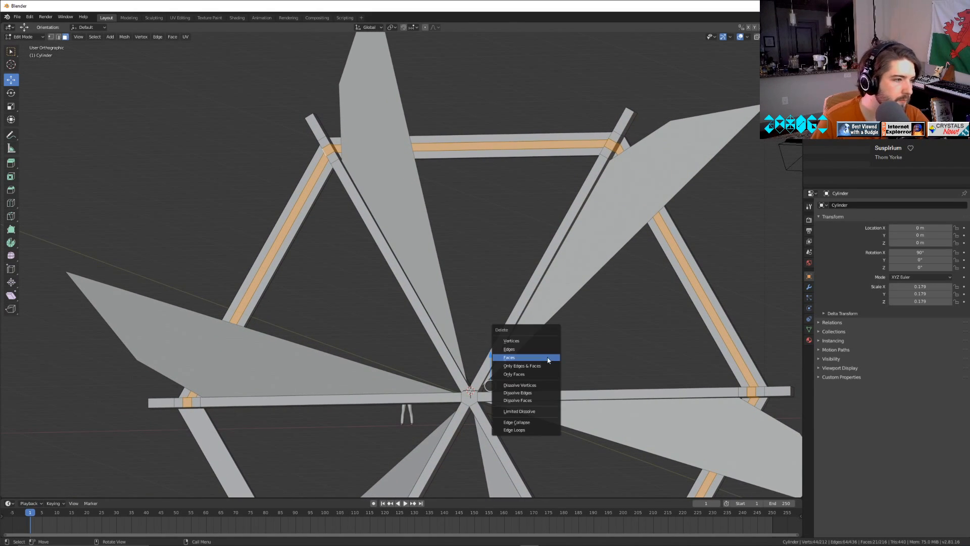
pyautogui.click(524, 356)
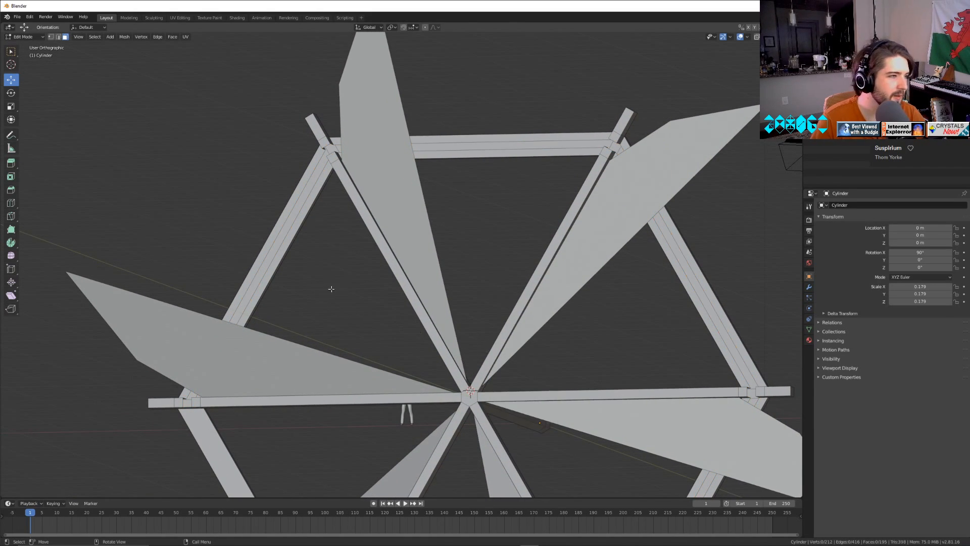
# Delete the back face of the upper-left ring segment behind the slot and return to Object Mode.
pyautogui.moveTo(331, 289); pyautogui.dragTo(405, 374, button='middle')
pyautogui.click(427, 153)
pyautogui.press('x')
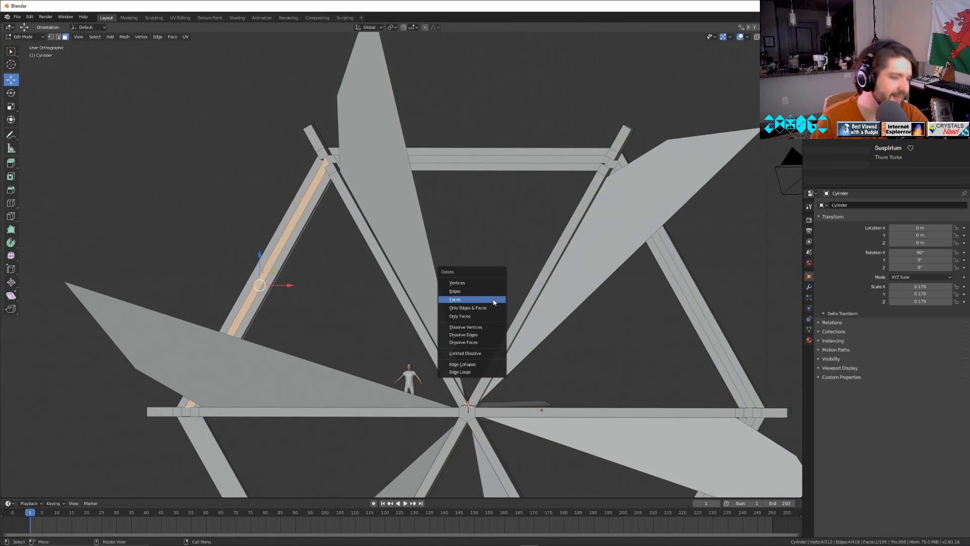
pyautogui.click(494, 300)
pyautogui.press('Tab')
pyautogui.scroll(-6, 489, 314)
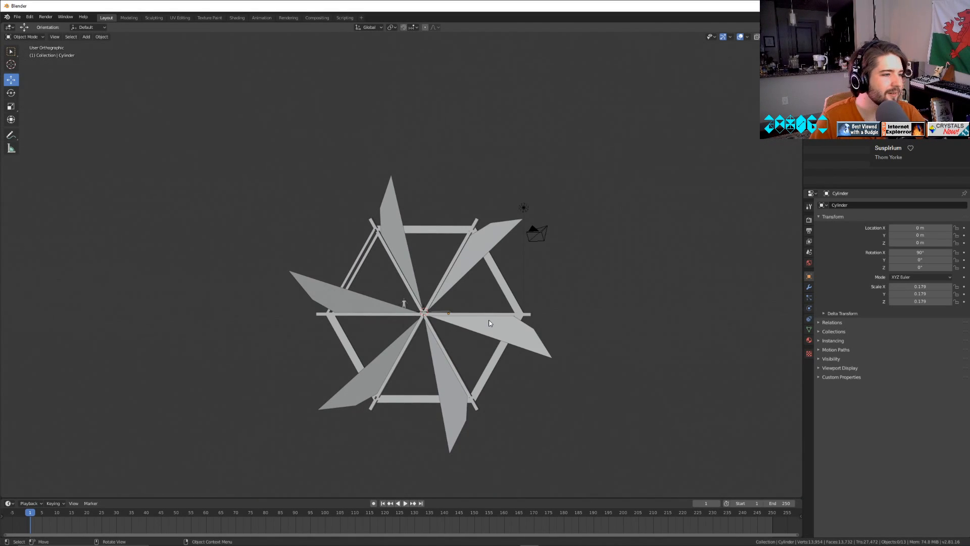
# Check the opened ring segment up close in Edit Mode and undo the deletion of its back face.
pyautogui.scroll(8, 489, 323)
pyautogui.moveTo(490, 323); pyautogui.dragTo(463, 358, button='middle')
pyautogui.press('Tab')
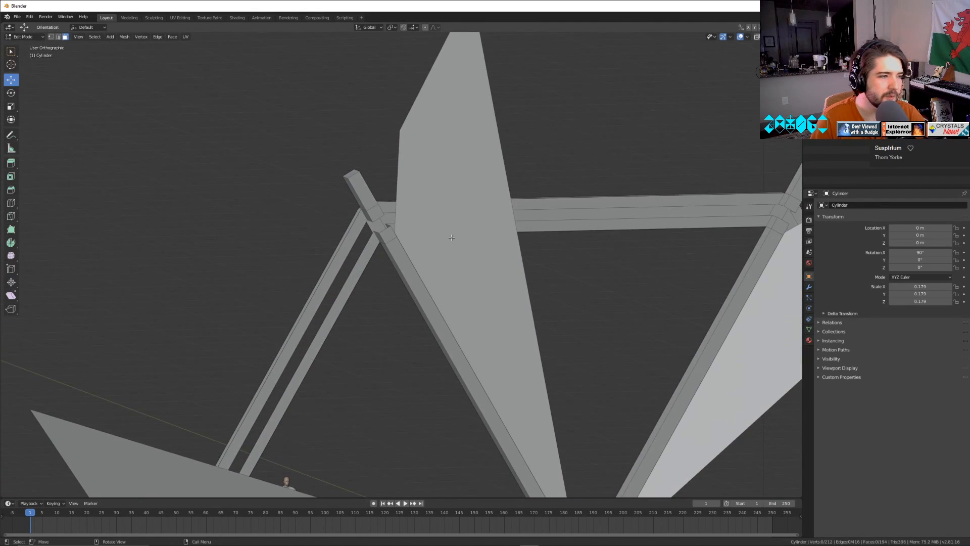
pyautogui.click(380, 223)
pyautogui.moveTo(418, 238); pyautogui.dragTo(643, 303, button='middle')
pyautogui.hotkey('ctrl', 'z')
pyautogui.hotkey('ctrl', 'z')
pyautogui.hotkey('ctrl', 'z')
pyautogui.hotkey('ctrl', 'z')
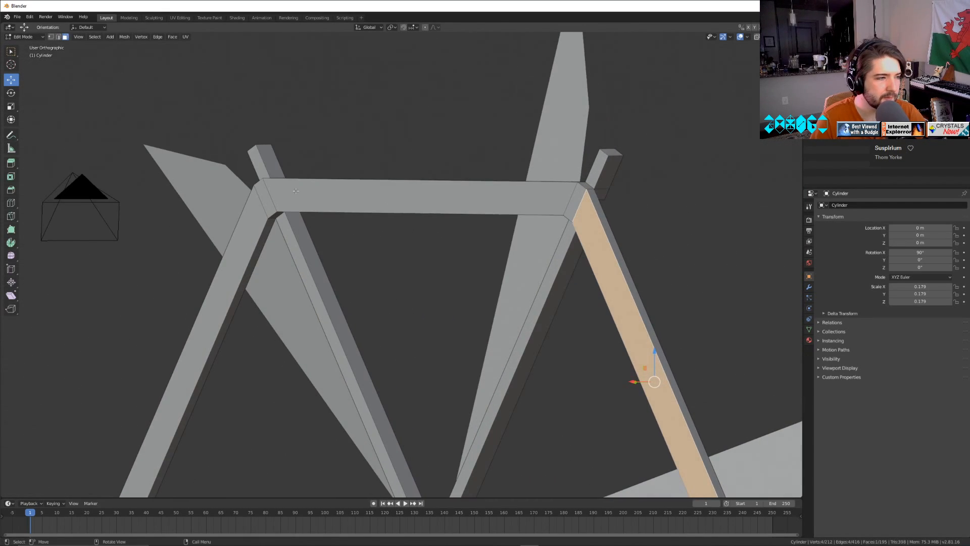
# Add a centred loop cut with two cuts running lengthwise along the back of the hexagonal ring.
pyautogui.hotkey('ctrl', 'r')
pyautogui.scroll(1, 280, 228)
pyautogui.click(281, 227)
pyautogui.rightClick(281, 227)
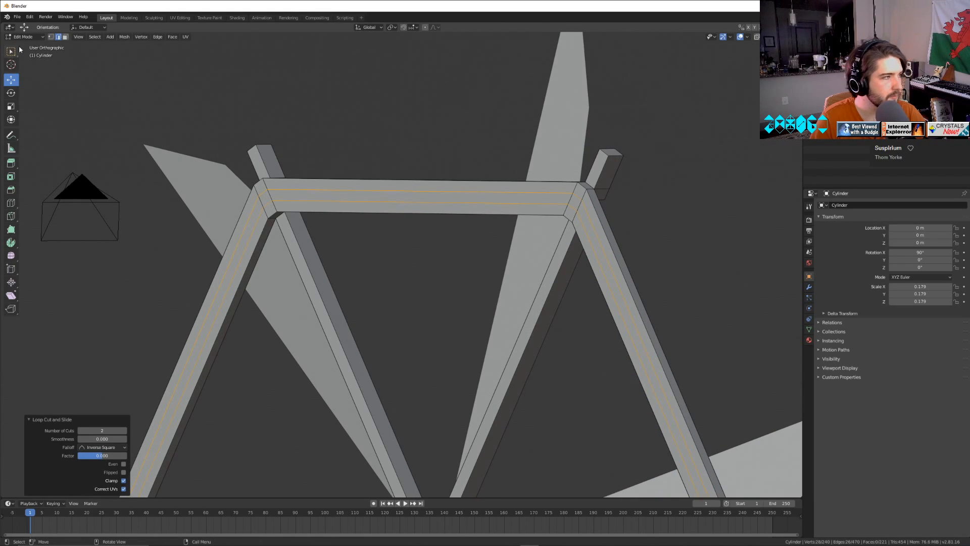
# Select the middle face strip along the back of the ring and delete its faces.
pyautogui.click(65, 36)
pyautogui.keyDown('alt'); pyautogui.click(579, 206); pyautogui.keyUp('alt')
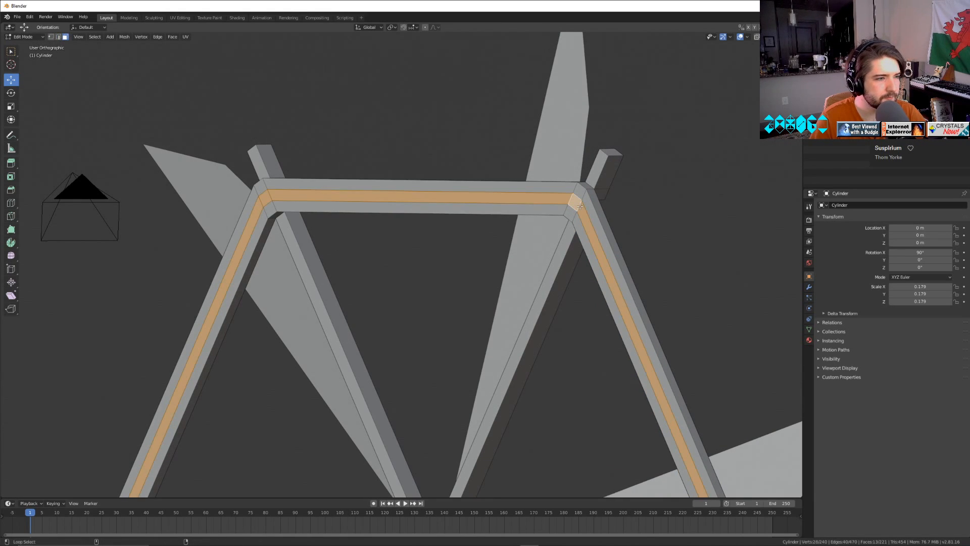
pyautogui.press('x')
pyautogui.click(580, 205)
pyautogui.moveTo(580, 205); pyautogui.dragTo(524, 295, button='middle')
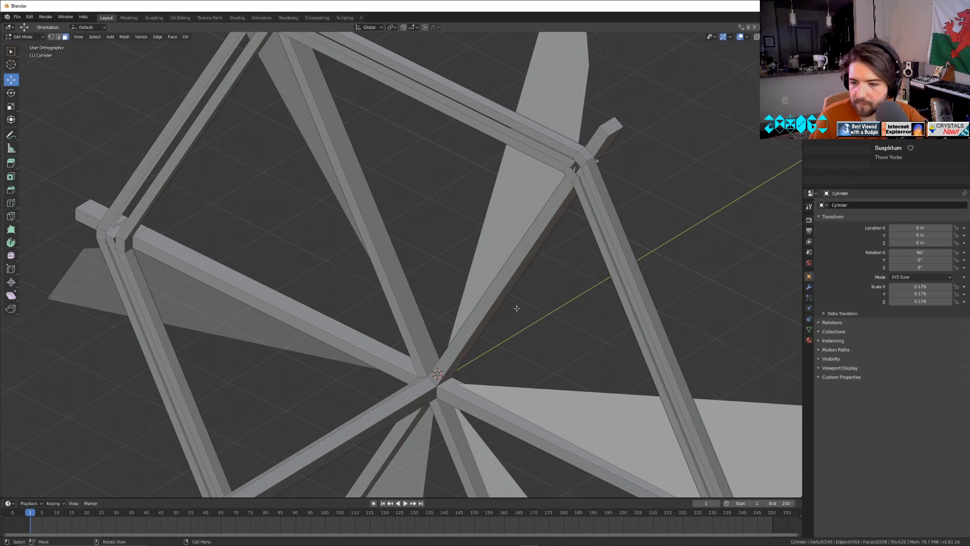
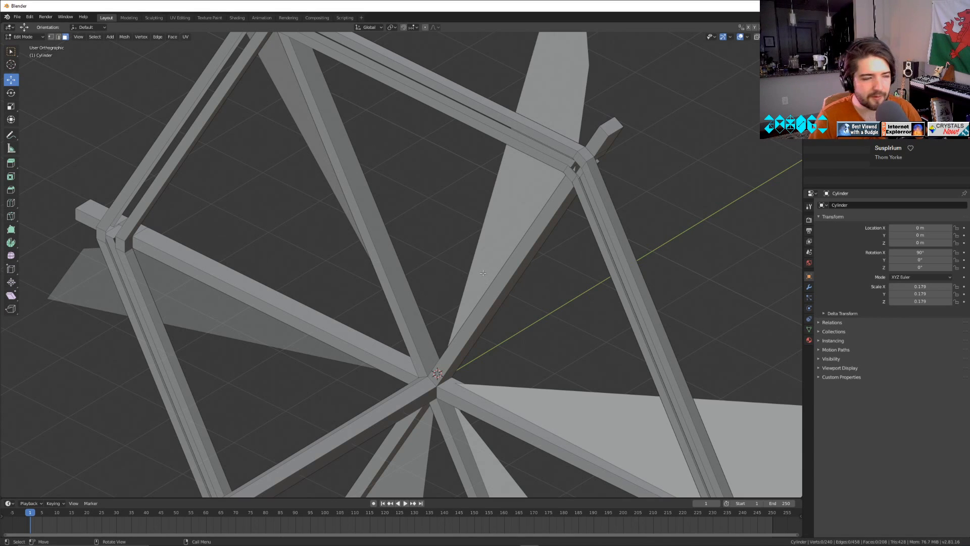
# Add a centred loop cut with two cuts running lengthwise along the lower-right ring segment.
pyautogui.moveTo(536, 343); pyautogui.dragTo(584, 309, button='middle')
pyautogui.keyDown('shift'); pyautogui.moveTo(568, 404); pyautogui.dragTo(415, 116, button='middle'); pyautogui.keyUp('shift')
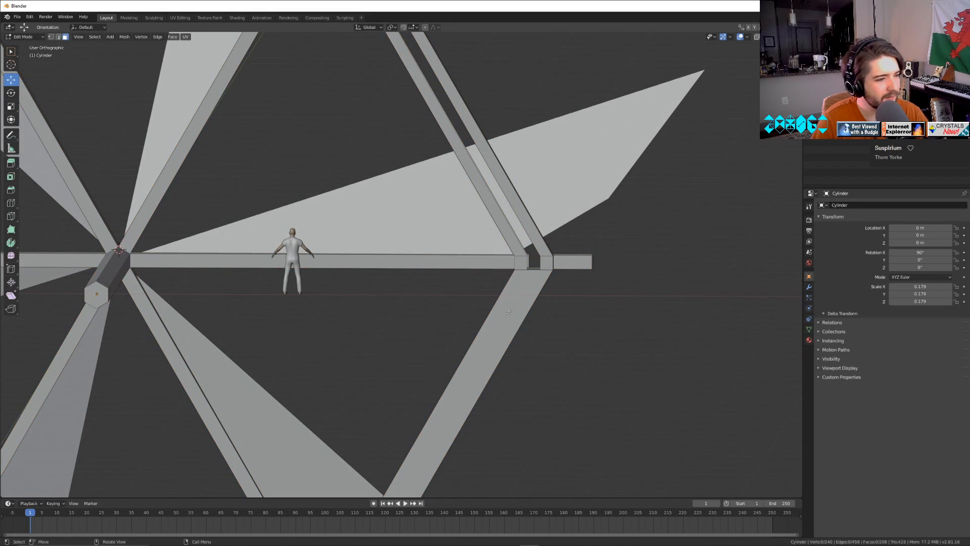
pyautogui.hotkey('ctrl', 'r')
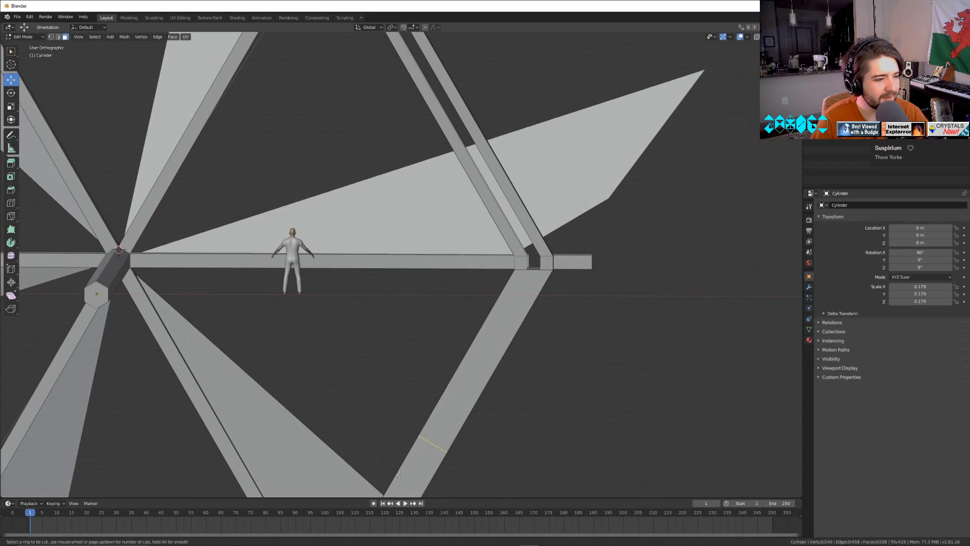
pyautogui.press('Escape')
pyautogui.keyDown('shift'); pyautogui.moveTo(550, 416); pyautogui.dragTo(695, 134, button='middle'); pyautogui.keyUp('shift')
pyautogui.hotkey('ctrl', 'r')
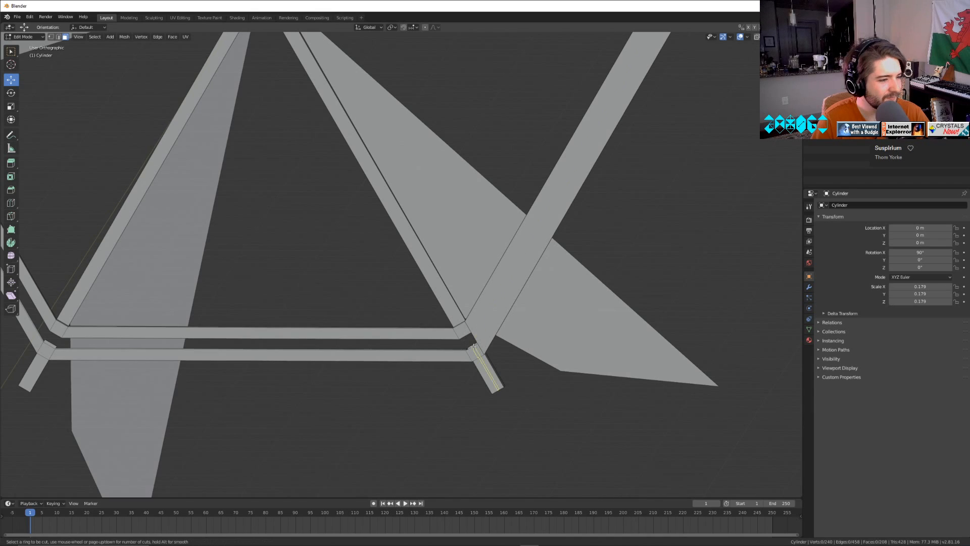
pyautogui.scroll(1, 474, 336)
pyautogui.click(475, 335)
pyautogui.rightClick(474, 336)
pyautogui.moveTo(641, 245); pyautogui.dragTo(221, 96, button='middle')
pyautogui.hotkey('ctrl', 'r')
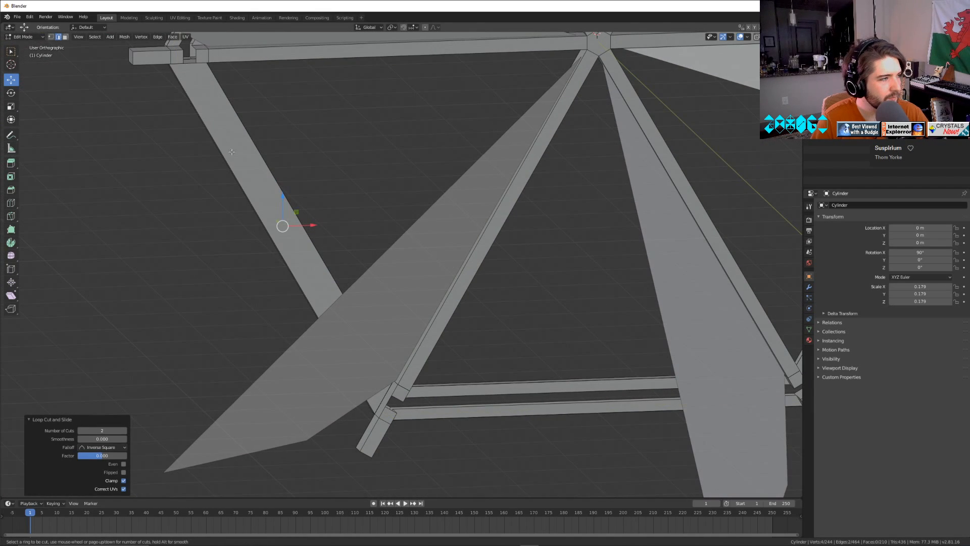
pyautogui.press('Escape')
pyautogui.press('XF86AudioNext')
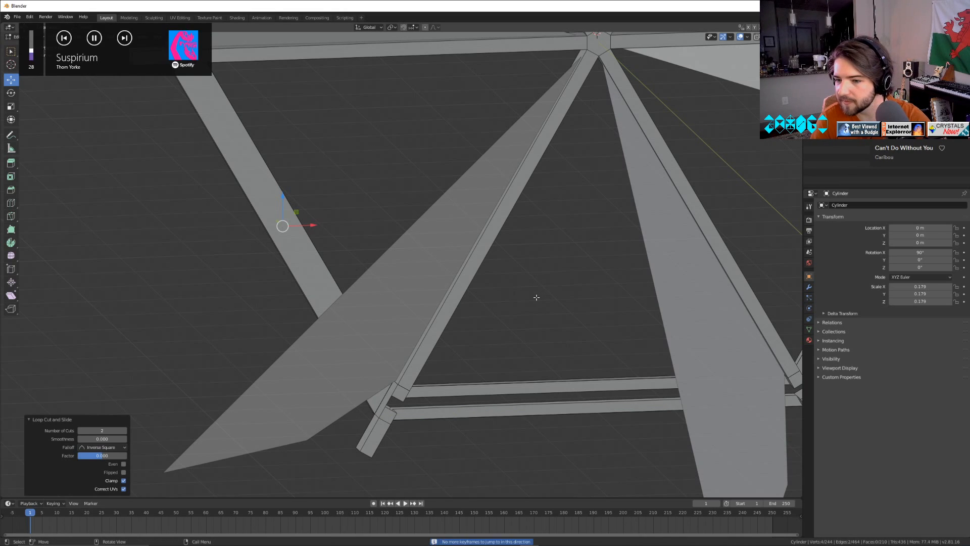
pyautogui.keyDown('shift'); pyautogui.moveTo(370, 175); pyautogui.dragTo(424, 255, button='middle'); pyautogui.keyUp('shift')
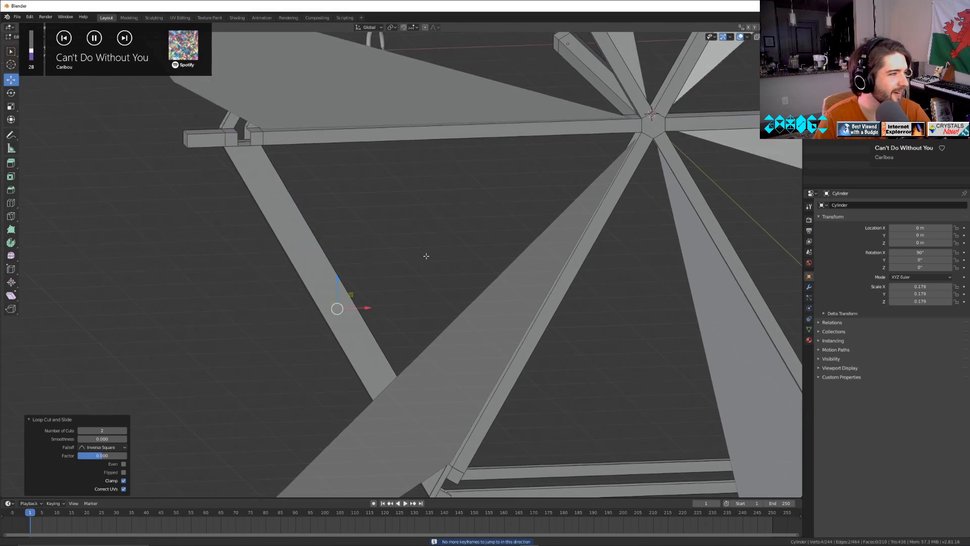
pyautogui.moveTo(652, 202); pyautogui.dragTo(691, 202, button='middle')
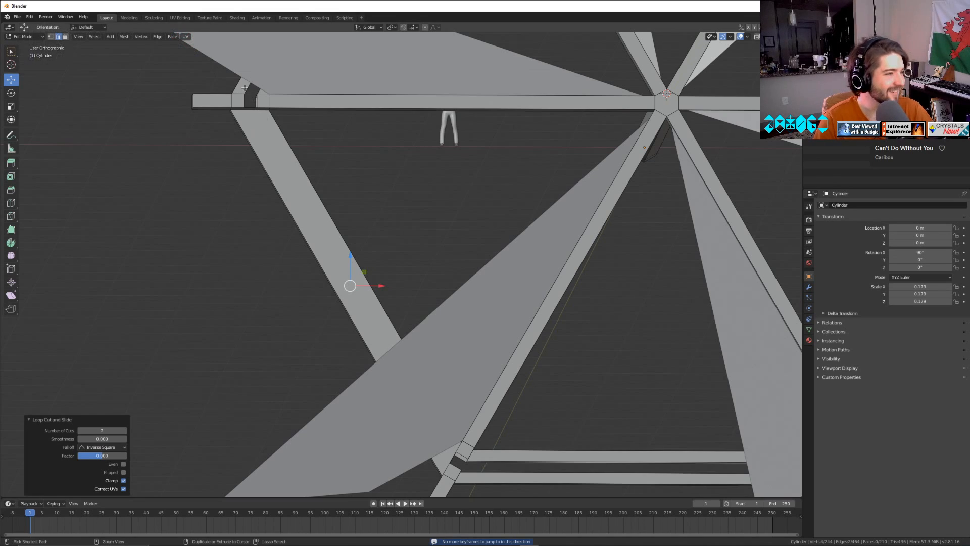
pyautogui.press('Tab')
pyautogui.press('Tab')
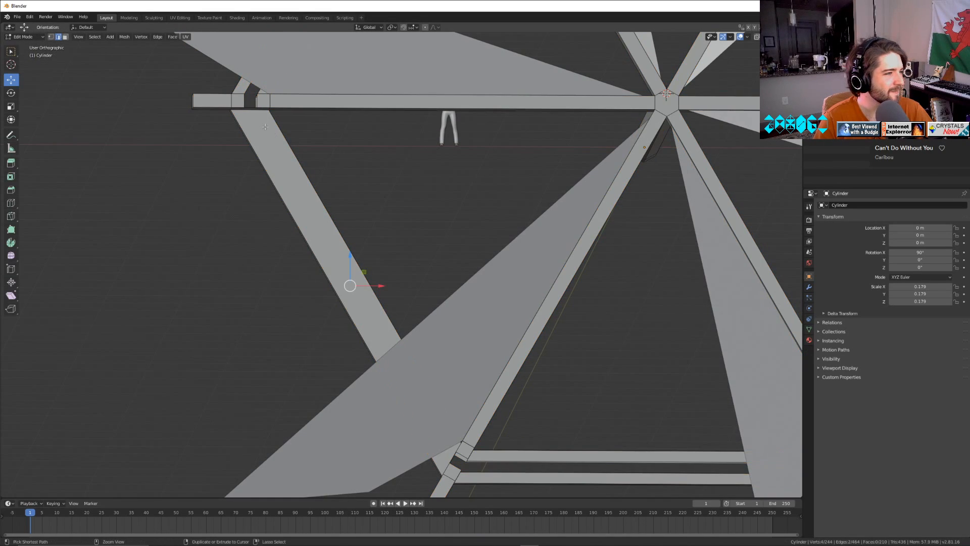
pyautogui.hotkey('ctrl', 'r')
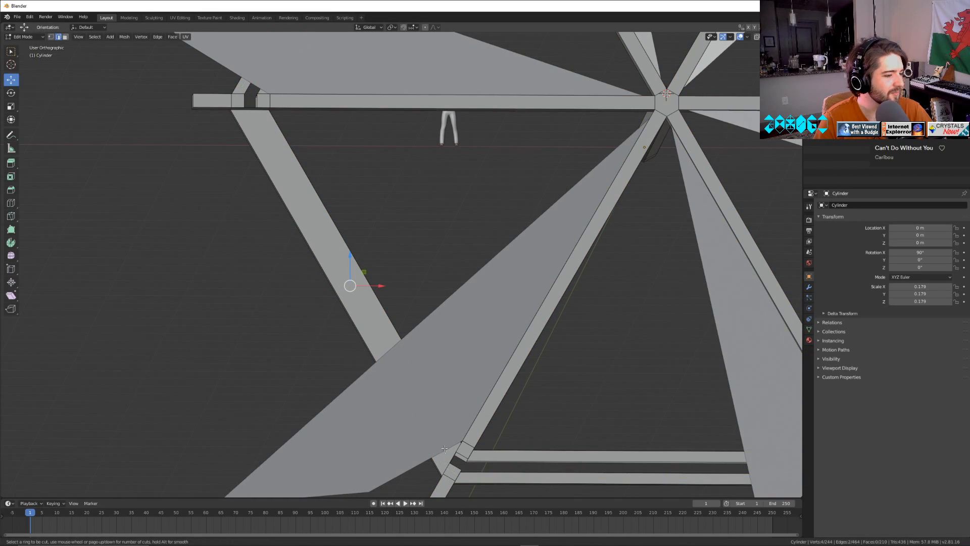
pyautogui.press('Escape')
pyautogui.moveTo(312, 263); pyautogui.dragTo(150, 64, button='middle')
# Select the uncut wide face of the same ring segment and delete it to expose the inside.
pyautogui.click(66, 38)
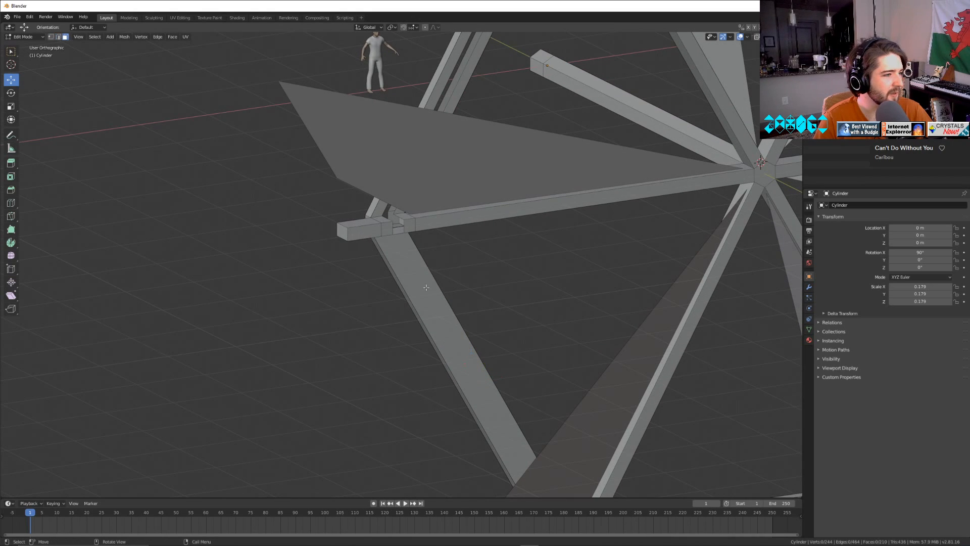
pyautogui.click(426, 287)
pyautogui.moveTo(426, 287); pyautogui.dragTo(395, 245, button='middle')
pyautogui.hotkey('ctrl', 'r')
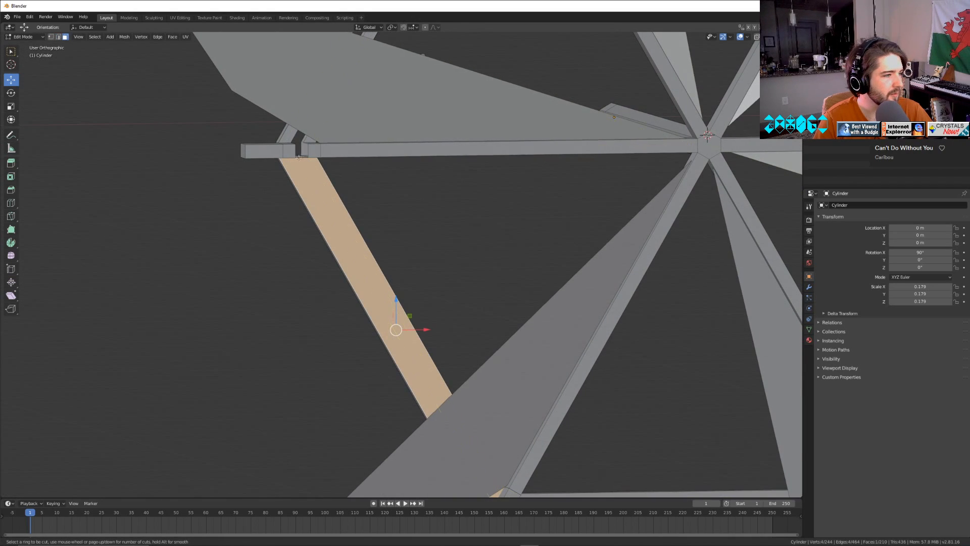
pyautogui.scroll(1, 297, 155)
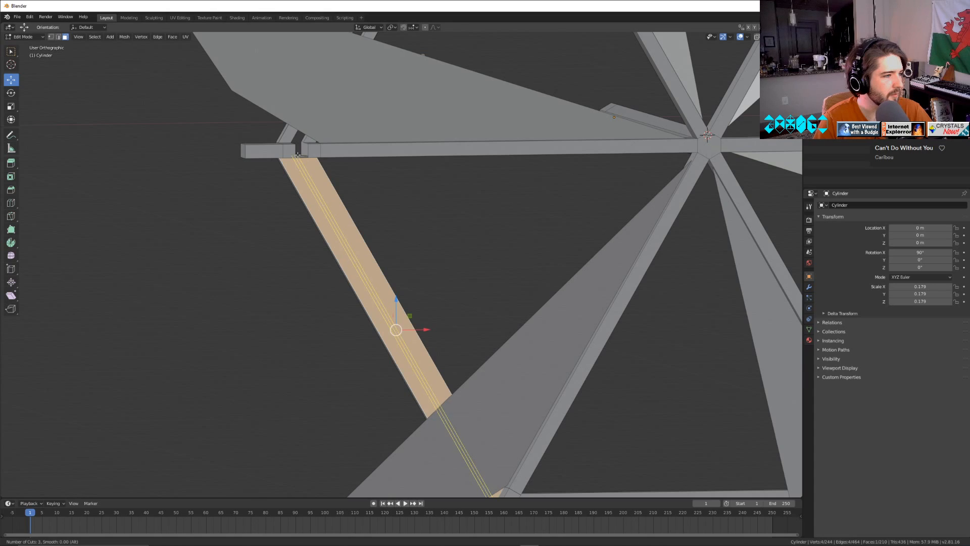
pyautogui.press('Escape')
pyautogui.moveTo(347, 187); pyautogui.dragTo(460, 231, button='middle')
pyautogui.press('x')
pyautogui.click(461, 226)
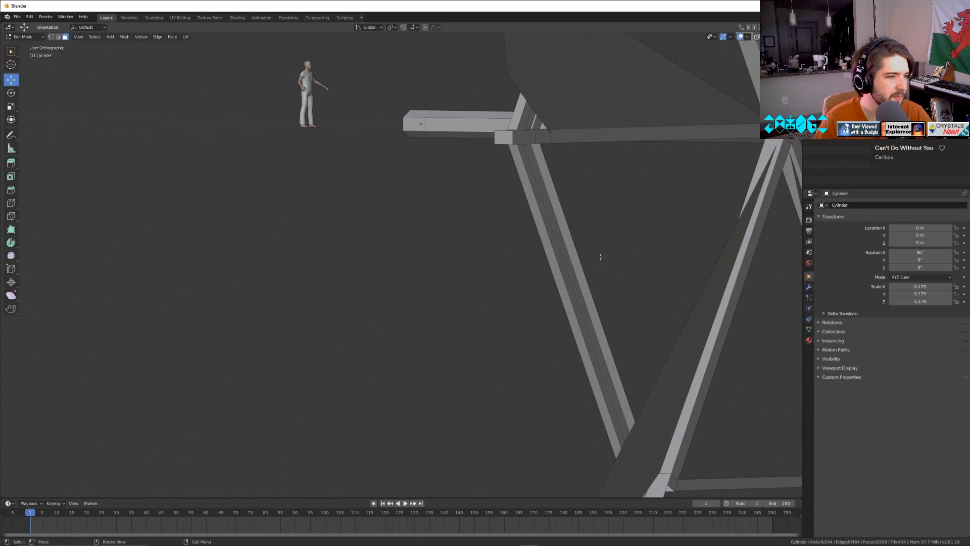
# Select the border edges around the open side of the ring segment in edge select mode.
pyautogui.moveTo(600, 256); pyautogui.dragTo(63, 34, button='middle')
pyautogui.click(59, 37)
pyautogui.moveTo(288, 180); pyautogui.dragTo(410, 254, button='middle')
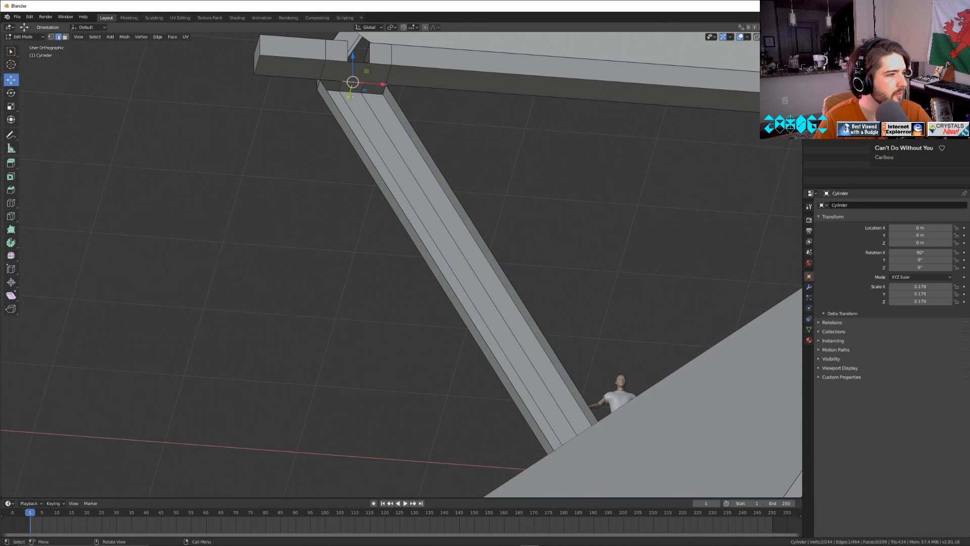
pyautogui.moveTo(387, 81); pyautogui.dragTo(385, 81)
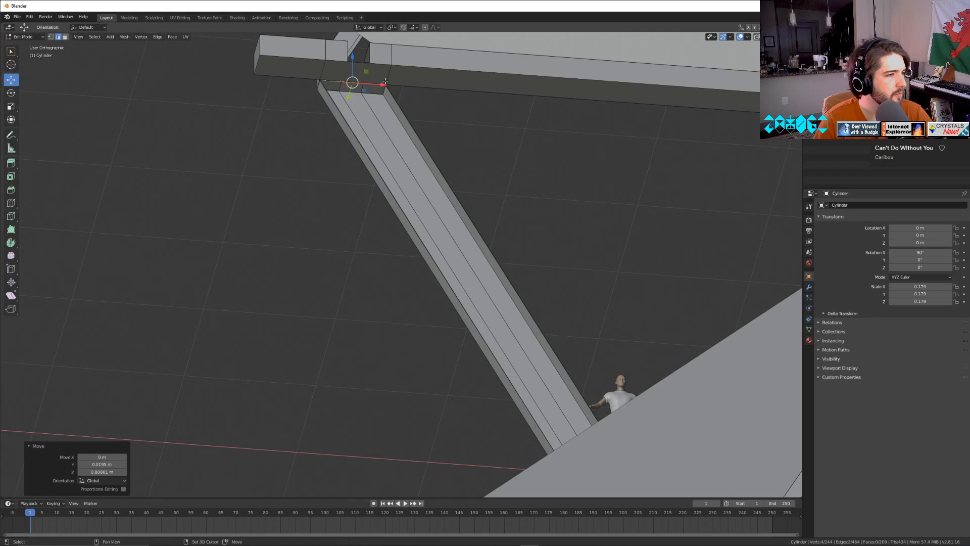
pyautogui.click(425, 163)
pyautogui.click(429, 155)
pyautogui.keyDown('shift'); pyautogui.click(372, 83); pyautogui.keyUp('shift')
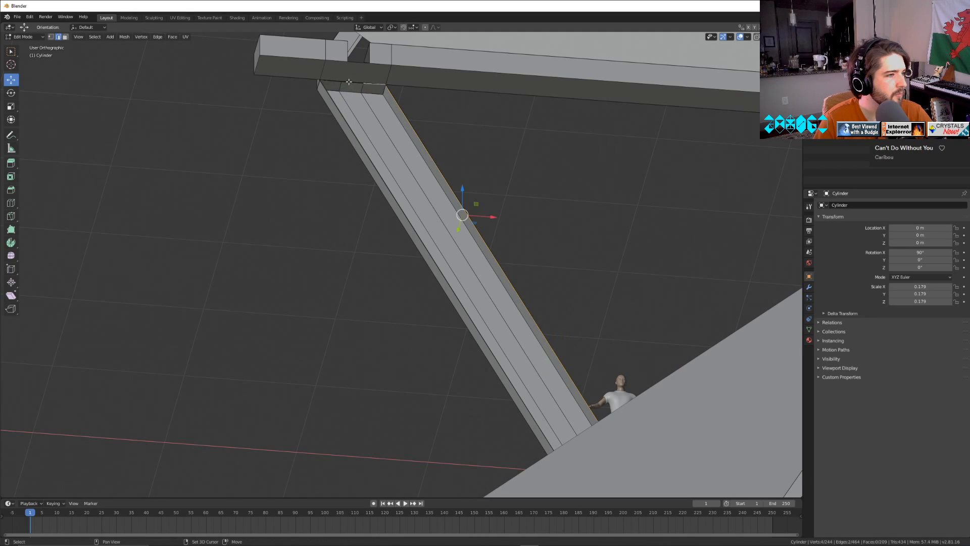
pyautogui.keyDown('shift'); pyautogui.click(333, 82); pyautogui.keyUp('shift')
pyautogui.keyDown('shift'); pyautogui.click(334, 103); pyautogui.keyUp('shift')
pyautogui.moveTo(334, 102); pyautogui.dragTo(555, 422, button='middle')
# Undo the slot cuts and face deletions back to the solid, uncut hexagonal ring.
pyautogui.hotkey('ctrl', 'z')
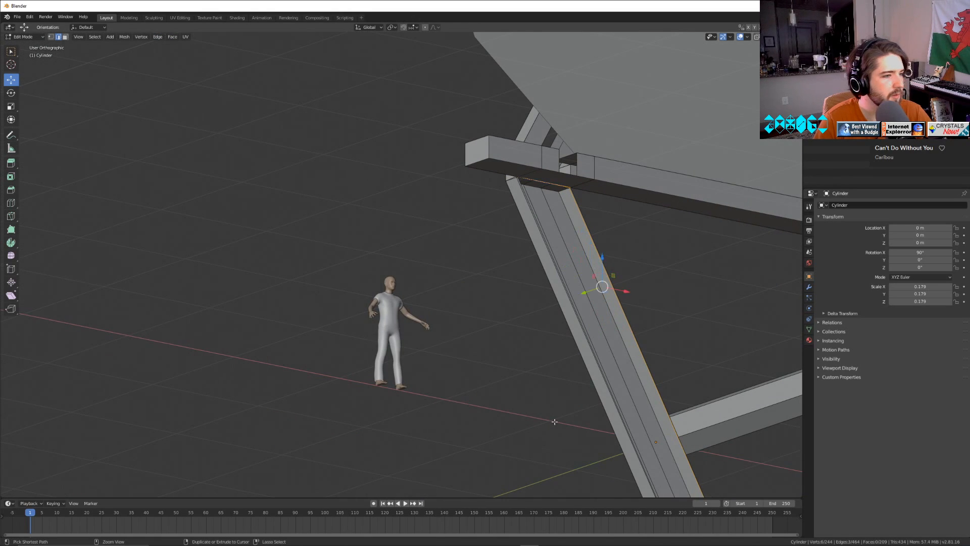
pyautogui.hotkey('ctrl', 'z')
pyautogui.hotkey('ctrl', 'z')
pyautogui.hotkey('ctrl', 'z')
pyautogui.hotkey('ctrl', 'z')
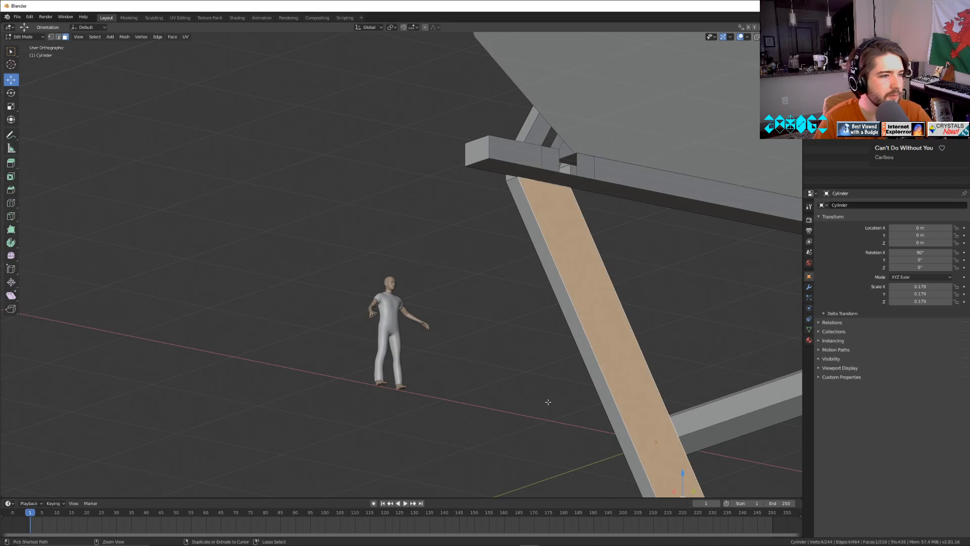
pyautogui.hotkey('ctrl', 'z')
pyautogui.hotkey('ctrl', 'z')
pyautogui.hotkey('ctrl', 'z')
pyautogui.hotkey('ctrl', 'z')
pyautogui.hotkey('ctrl', 'z')
pyautogui.hotkey('ctrl', 'z')
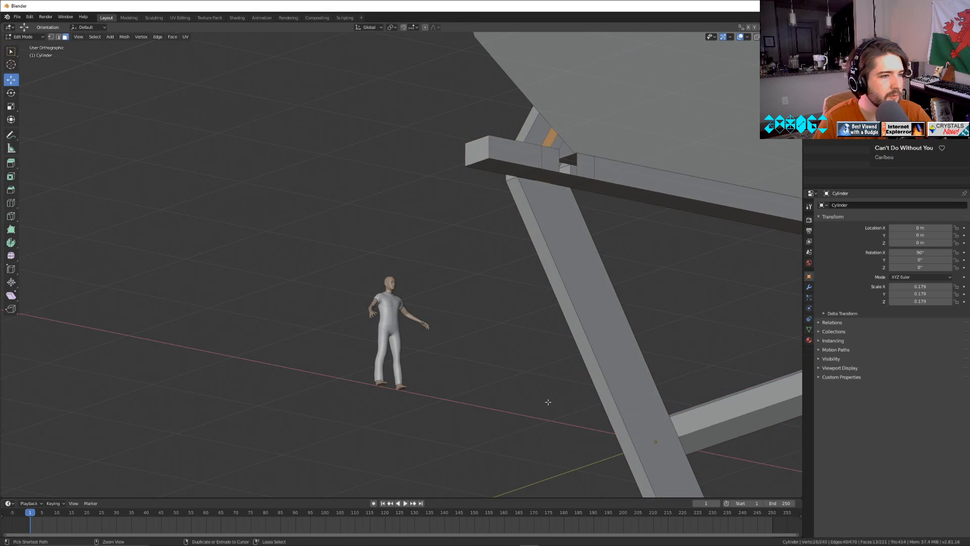
pyautogui.scroll(-8, 548, 401)
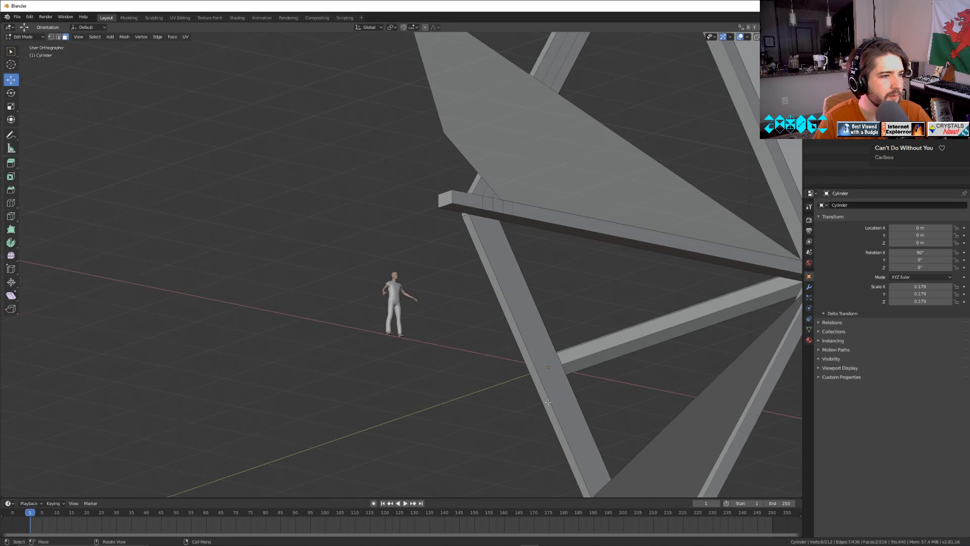
pyautogui.hotkey('ctrl', 'z')
pyautogui.hotkey('ctrl', 'z')
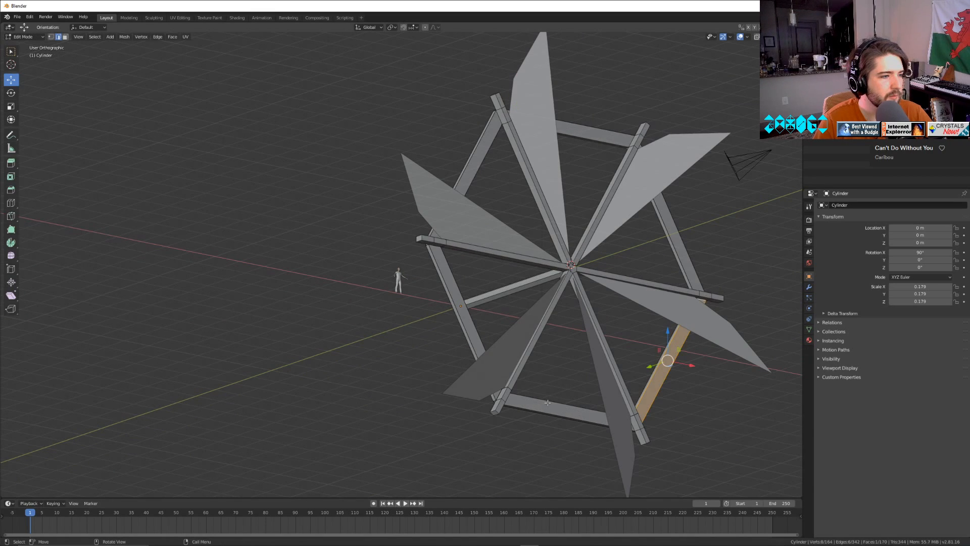
pyautogui.hotkey('ctrl', 'z')
pyautogui.hotkey('ctrl', 'z')
# Select the wide face of the solid lower-left ring segment and delete it.
pyautogui.scroll(8, 521, 317)
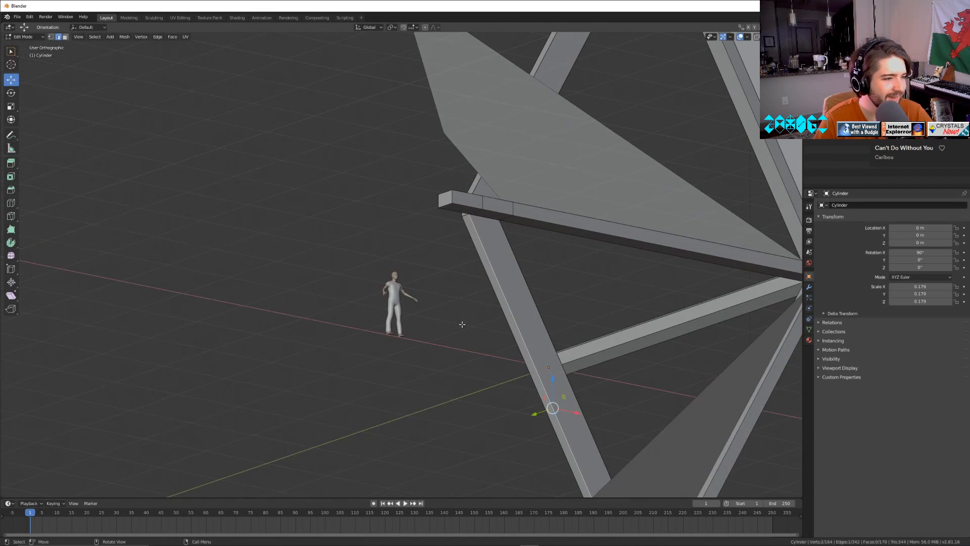
pyautogui.click(65, 37)
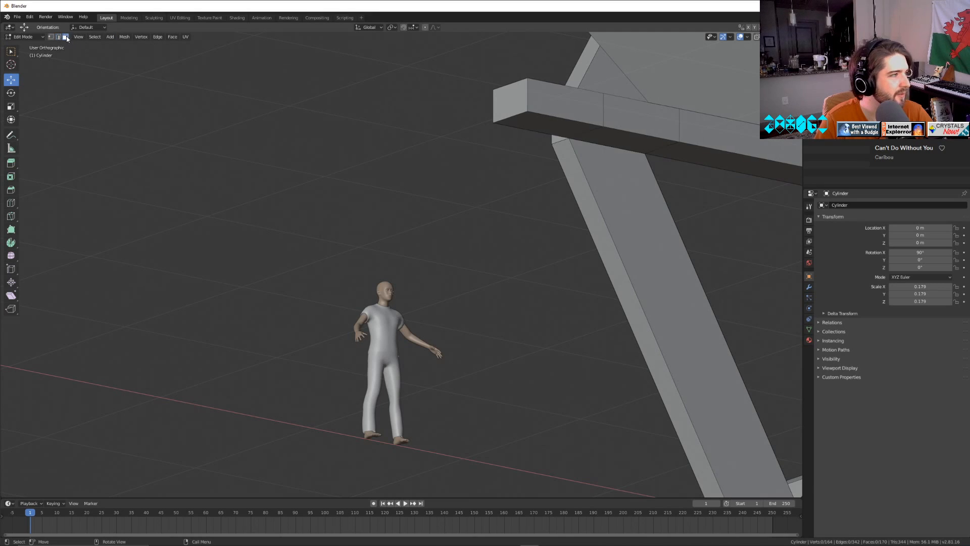
pyautogui.click(589, 157)
pyautogui.press('x')
pyautogui.click(600, 160)
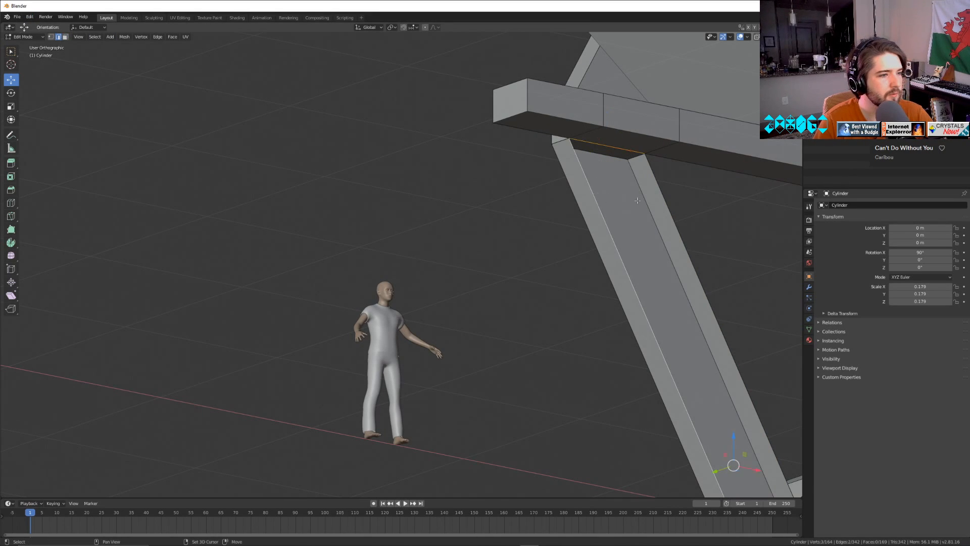
# Select the border edges of the opened ring segment, fill them with a new face and return to Object Mode.
pyautogui.keyDown('shift'); pyautogui.click(678, 227); pyautogui.keyUp('shift')
pyautogui.moveTo(753, 379); pyautogui.dragTo(342, 50, button='middle')
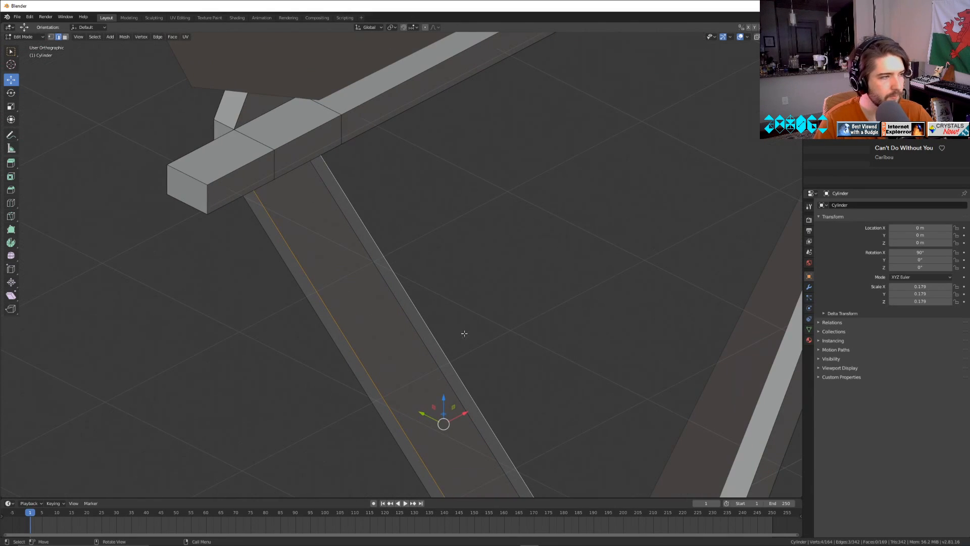
pyautogui.moveTo(464, 334); pyautogui.dragTo(443, 356, button='middle')
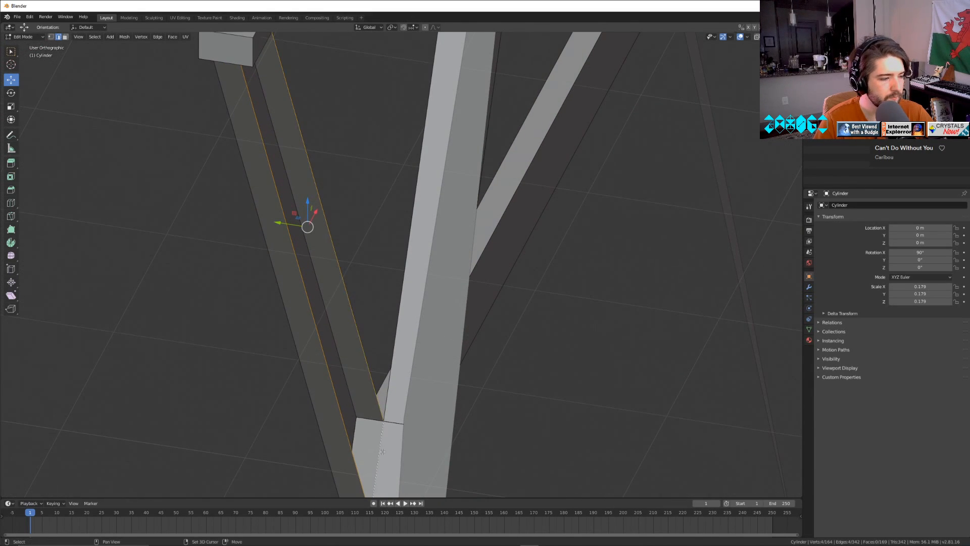
pyautogui.press('f')
pyautogui.press('Tab')
# Examine the wheel's ring and spokes from several angles in Object Mode and back out of saving the file.
pyautogui.scroll(-8, 385, 450)
pyautogui.click(604, 434)
pyautogui.moveTo(346, 222); pyautogui.dragTo(529, 355, button='middle')
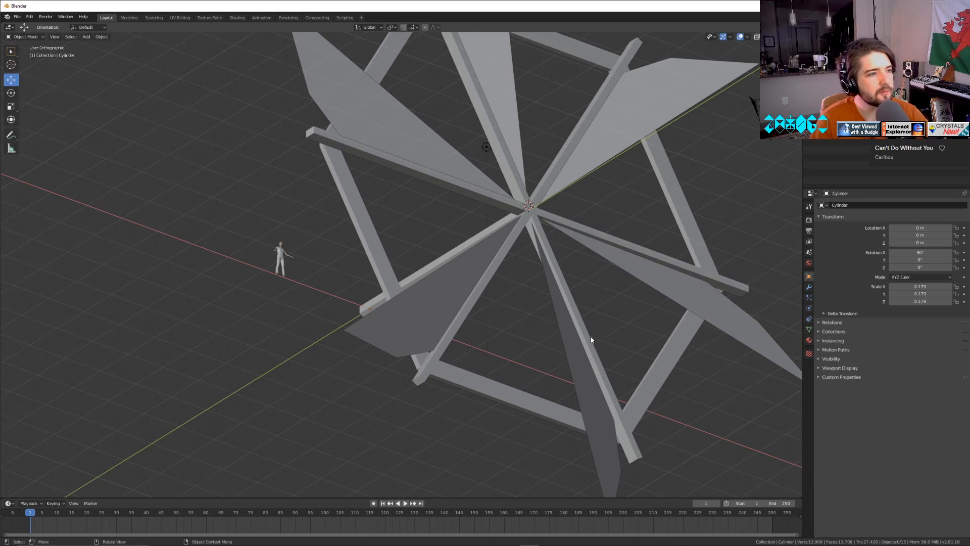
pyautogui.moveTo(592, 337); pyautogui.dragTo(590, 370, button='middle')
pyautogui.press('Tab')
pyautogui.press('Tab')
pyautogui.moveTo(669, 303)
pyautogui.mouseDown(button='middle')
pyautogui.moveTo(617, 302)
pyautogui.moveTo(608, 325)
pyautogui.moveTo(541, 327)
pyautogui.moveTo(546, 373)
pyautogui.moveTo(585, 318)
pyautogui.moveTo(660, 298)
pyautogui.mouseUp(button='middle')
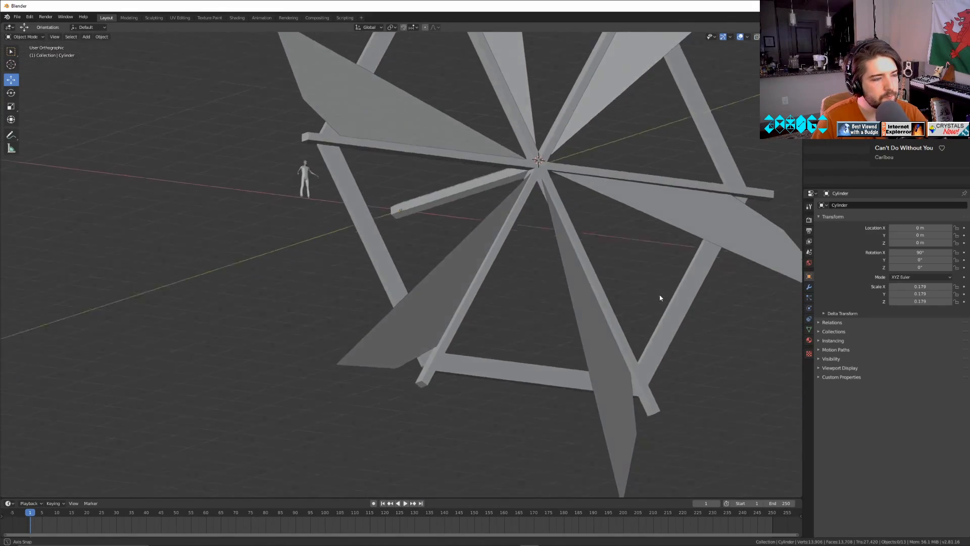
pyautogui.scroll(-5, 610, 325)
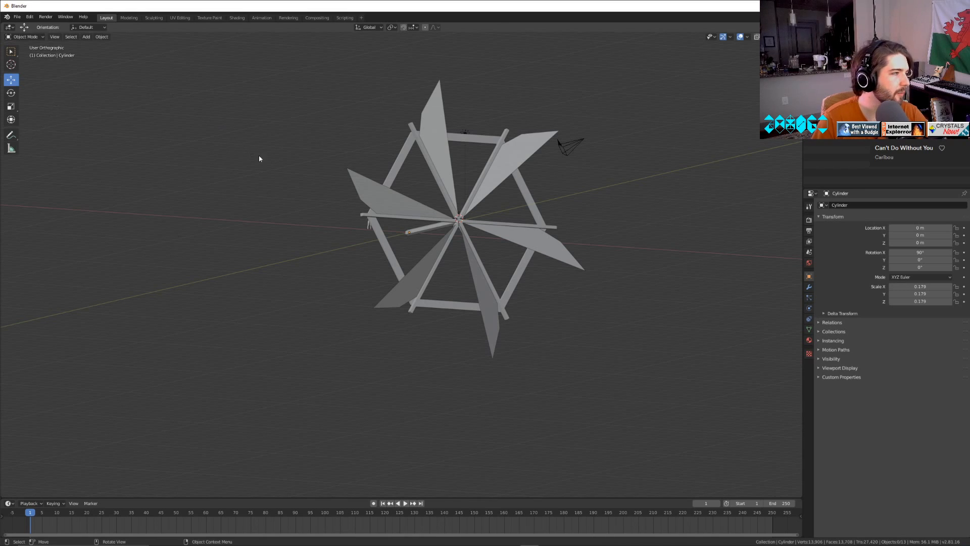
pyautogui.hotkey('ctrl', 's')
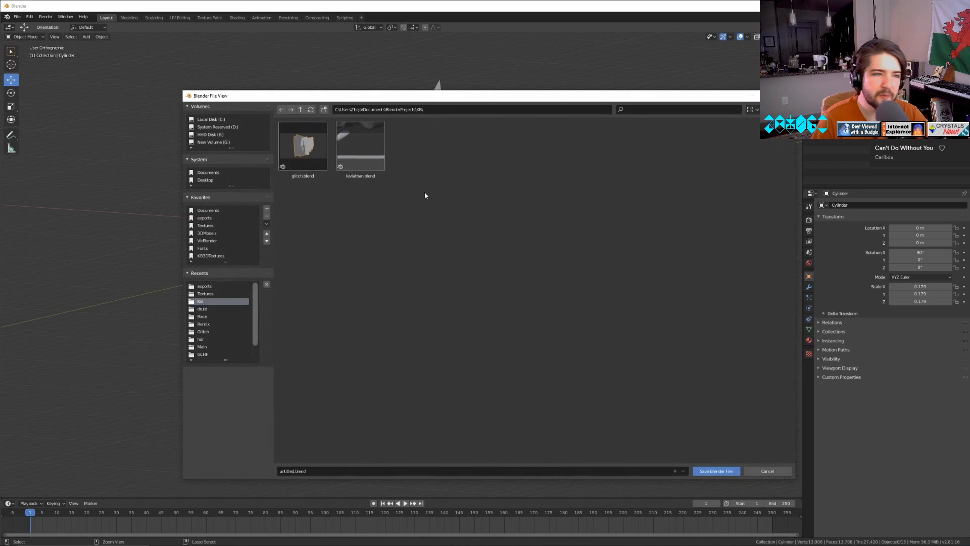
pyautogui.click(757, 472)
# Add a 24-vertex cylinder with 1 m radius and 2 m depth at the hub and set its X rotation to 90°.
pyautogui.moveTo(442, 379); pyautogui.dragTo(23, 55, button='middle')
pyautogui.click(85, 37)
pyautogui.moveTo(93, 46)
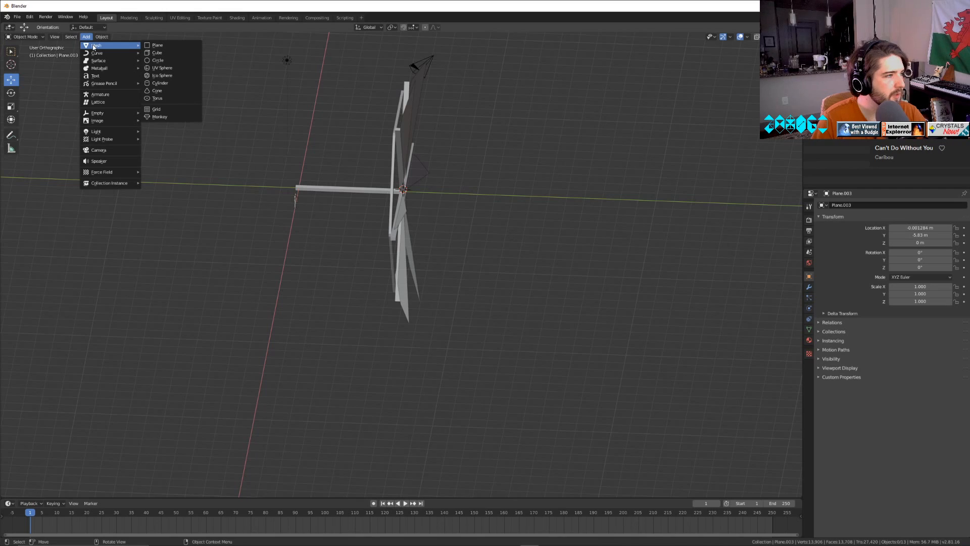
pyautogui.click(157, 84)
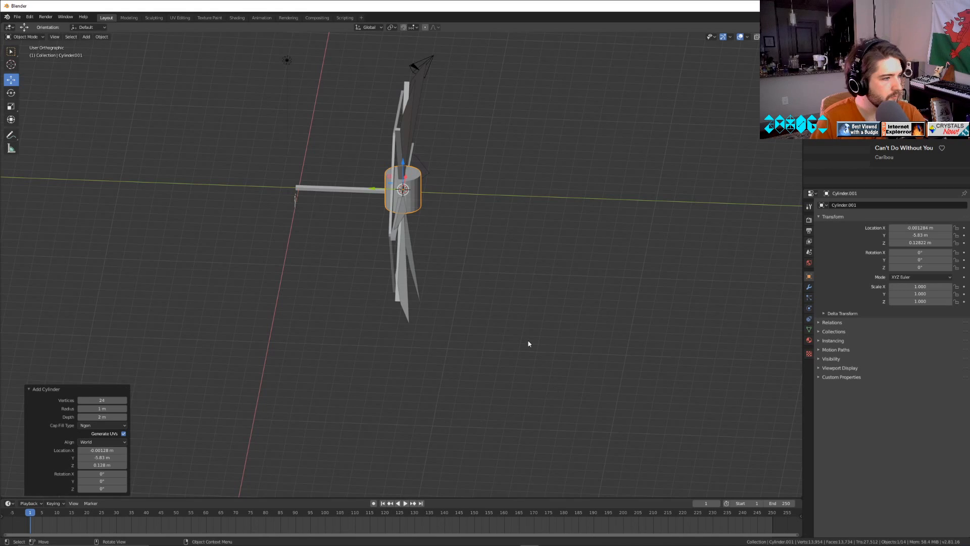
pyautogui.moveTo(920, 252); pyautogui.dragTo(960, 252)
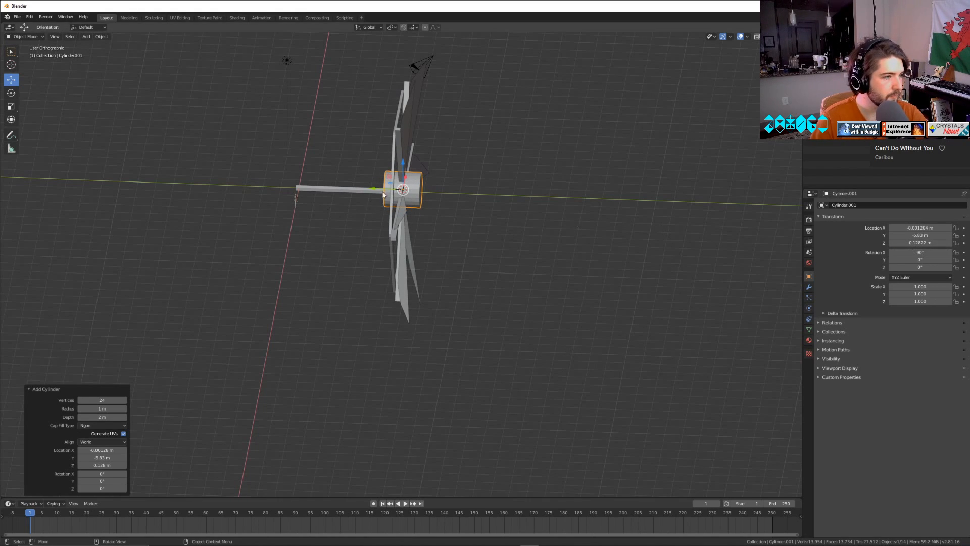
# Move the cylinder about 6.02 m along Y to the beam's far end and scale it up uniformly to about 3.85.
pyautogui.moveTo(373, 188); pyautogui.dragTo(266, 185)
pyautogui.press('s')
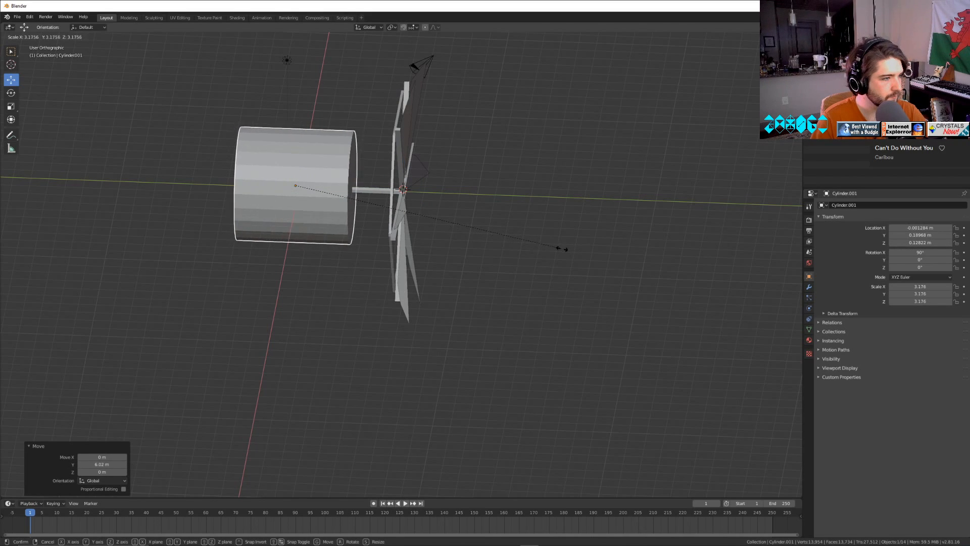
pyautogui.click(569, 249)
pyautogui.moveTo(531, 265); pyautogui.dragTo(408, 252, button='middle')
pyautogui.press('s')
pyautogui.click(569, 255)
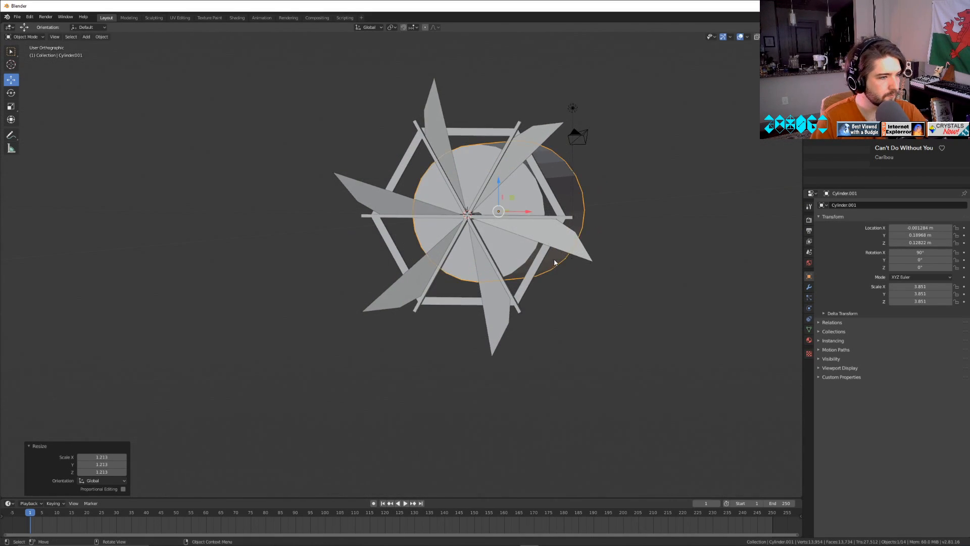
pyautogui.moveTo(569, 254); pyautogui.dragTo(539, 246, button='middle')
pyautogui.press('g')
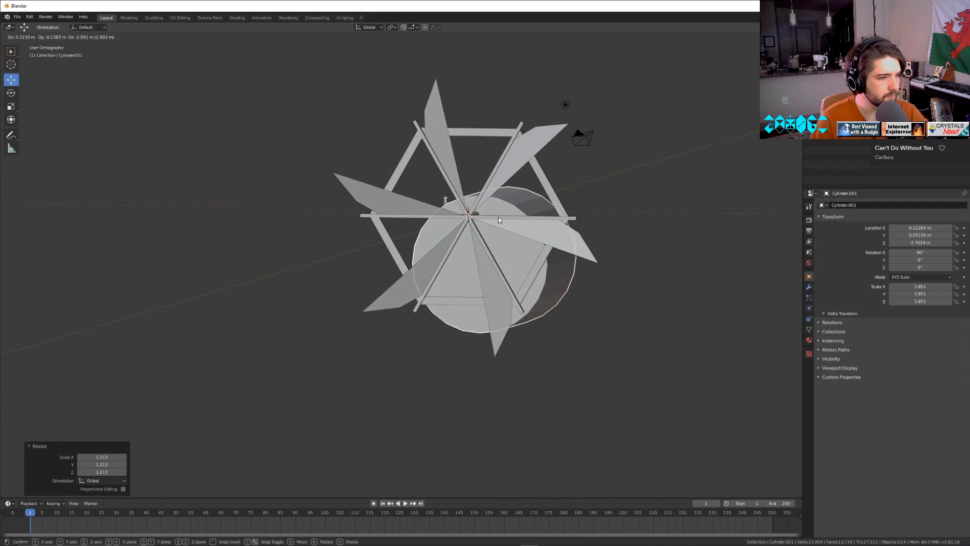
pyautogui.click(499, 217)
pyautogui.hotkey('ctrl', 'z')
# Lower the cylinder along Z to about -2.77 m and enter Edit Mode with face selection.
pyautogui.moveTo(489, 178); pyautogui.dragTo(490, 231)
pyautogui.moveTo(490, 230); pyautogui.dragTo(459, 299, button='middle')
pyautogui.press('Tab')
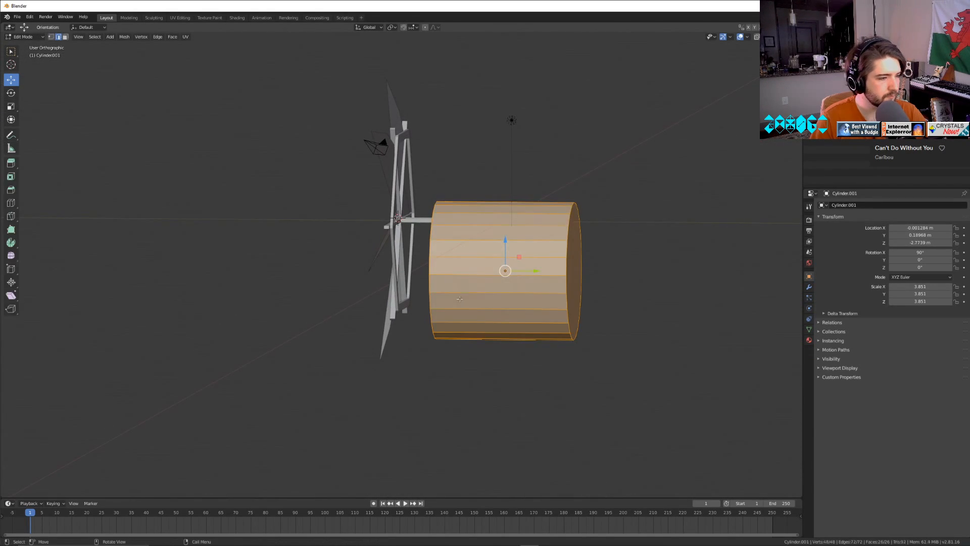
pyautogui.click(481, 292)
pyautogui.click(66, 37)
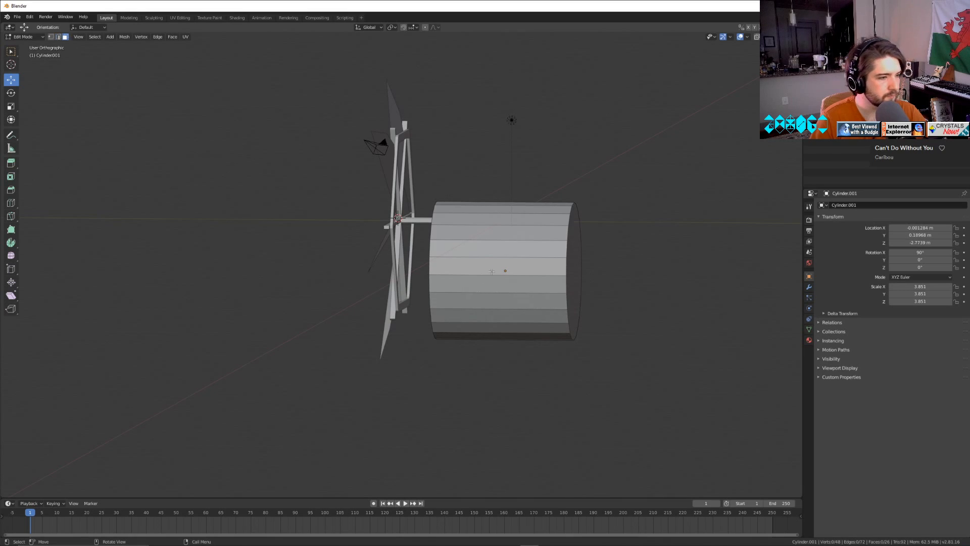
# Select both end caps and the lower half of the cylinder's side faces, and delete them to leave an open half-cylinder.
pyautogui.click(502, 275)
pyautogui.keyDown('shift'); pyautogui.click(552, 313); pyautogui.keyUp('shift')
pyautogui.moveTo(553, 314); pyautogui.dragTo(612, 307)
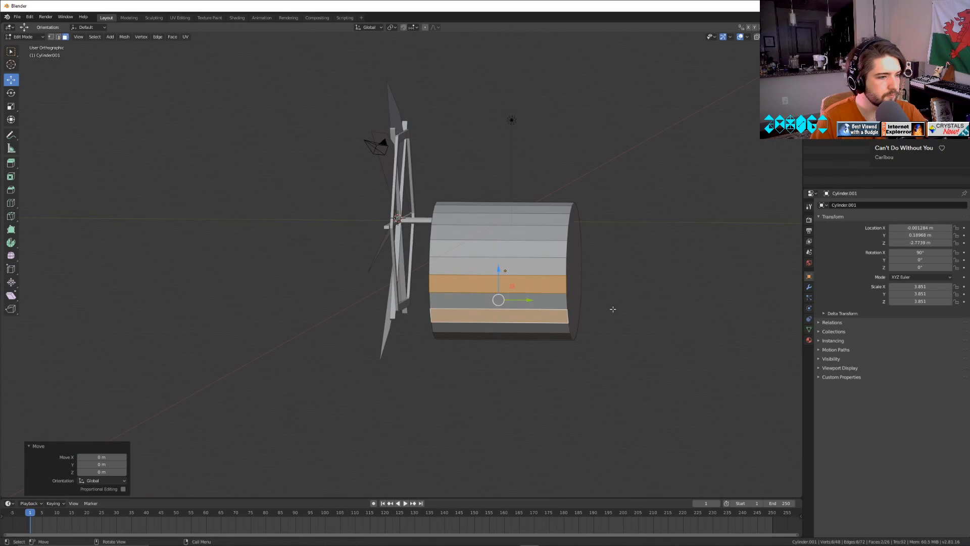
pyautogui.moveTo(613, 308); pyautogui.dragTo(468, 286, button='middle')
pyautogui.keyDown('shift'); pyautogui.click(468, 287); pyautogui.keyUp('shift')
pyautogui.moveTo(425, 365); pyautogui.dragTo(494, 316, button='middle')
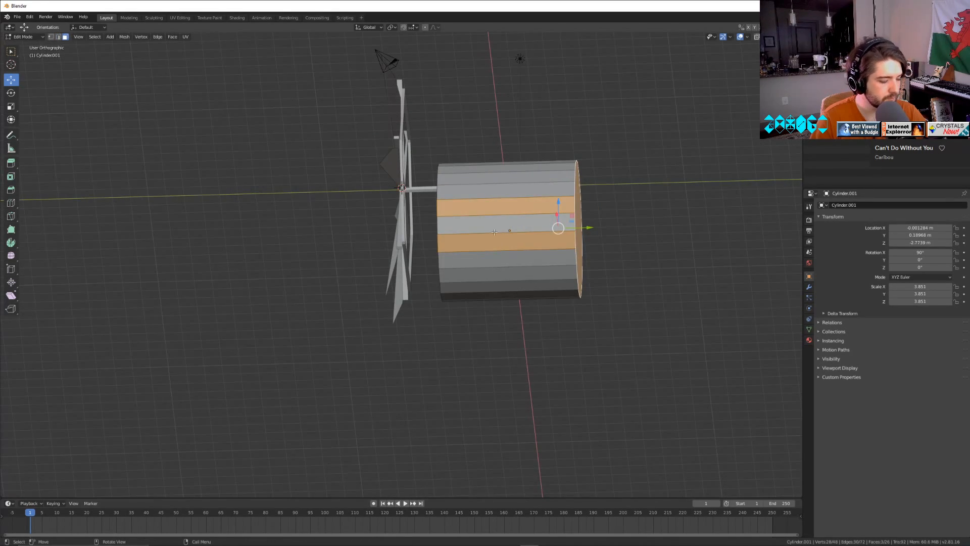
pyautogui.press('c')
pyautogui.moveTo(498, 243); pyautogui.dragTo(523, 321)
pyautogui.moveTo(621, 301)
pyautogui.mouseDown(button='middle')
pyautogui.moveTo(400, 340)
pyautogui.moveTo(304, 336)
pyautogui.mouseUp(button='middle')
pyautogui.press('c')
pyautogui.moveTo(303, 336); pyautogui.dragTo(375, 322)
pyautogui.rightClick(374, 322)
pyautogui.moveTo(375, 323); pyautogui.dragTo(375, 346, button='middle')
pyautogui.press('x')
pyautogui.click(470, 362)
# Extrude the two lower side edges of the half-cylinder straight down into tall walls.
pyautogui.moveTo(77, 71); pyautogui.dragTo(307, 261, button='middle')
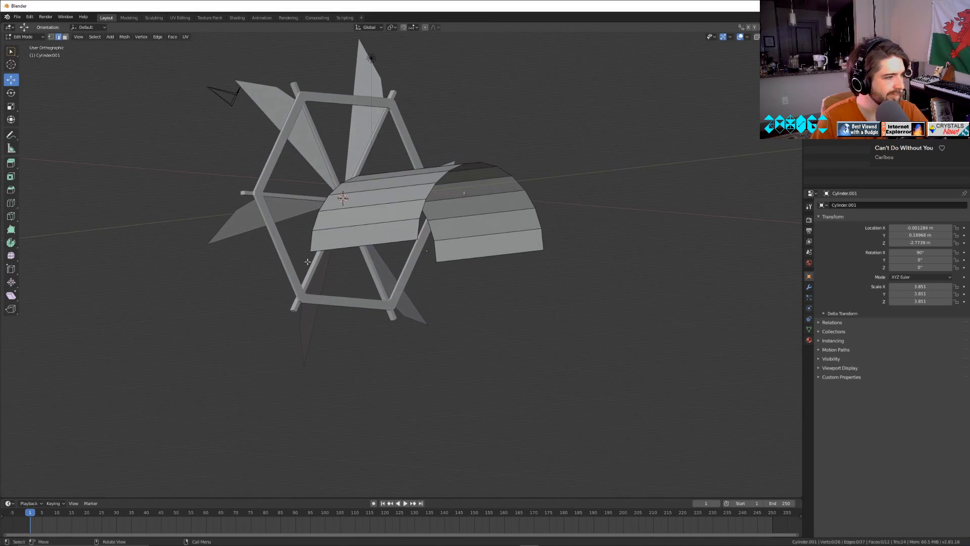
pyautogui.press('e')
pyautogui.rightClick(492, 249)
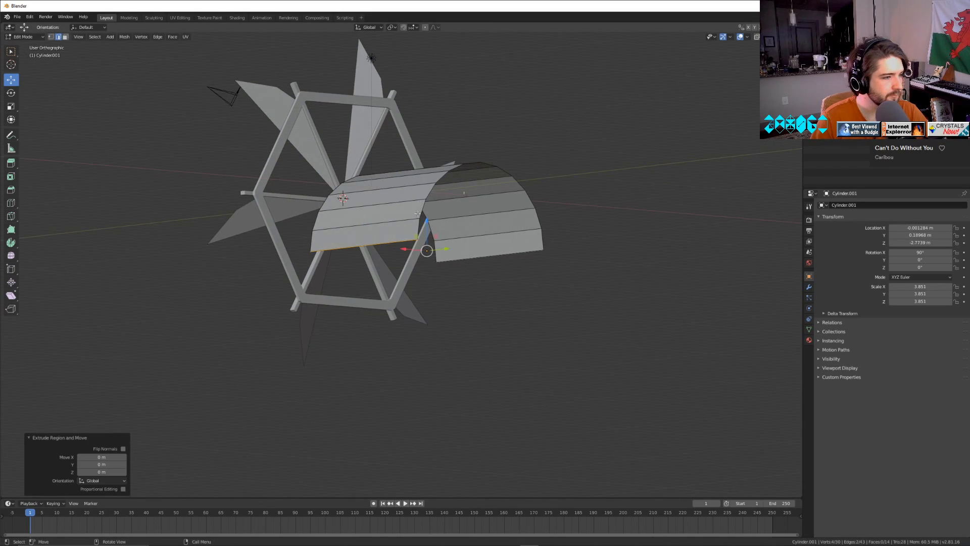
pyautogui.moveTo(427, 229); pyautogui.dragTo(445, 45)
# Return to Object Mode and raise the arched body about 3.11 m along Z behind the wheel.
pyautogui.press('Tab')
pyautogui.moveTo(459, 234); pyautogui.dragTo(586, 236, button='middle')
pyautogui.moveTo(449, 241); pyautogui.dragTo(442, 203)
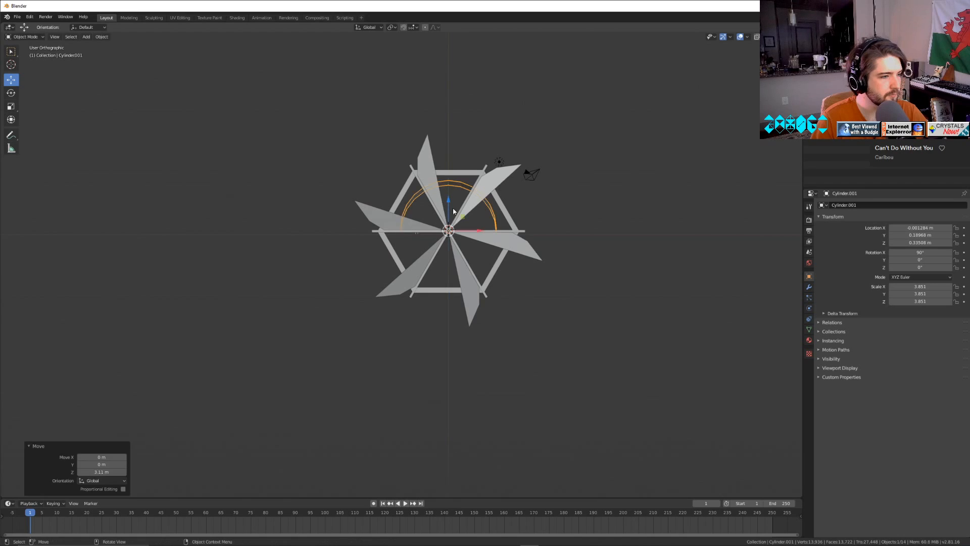
# Fill the front opening between the two side walls and the first arch segment above them with faces.
pyautogui.press('Tab')
pyautogui.moveTo(442, 203); pyautogui.dragTo(509, 244, button='middle')
pyautogui.scroll(3, 511, 248)
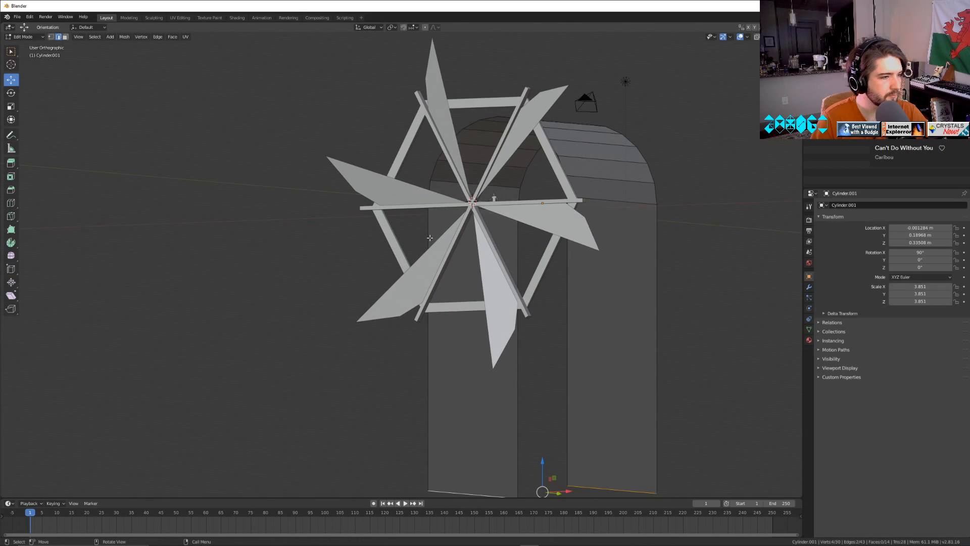
pyautogui.keyDown('shift'); pyautogui.click(572, 274); pyautogui.keyUp('shift')
pyautogui.press('f')
pyautogui.moveTo(572, 273); pyautogui.dragTo(554, 291, button='middle')
pyautogui.click(436, 183)
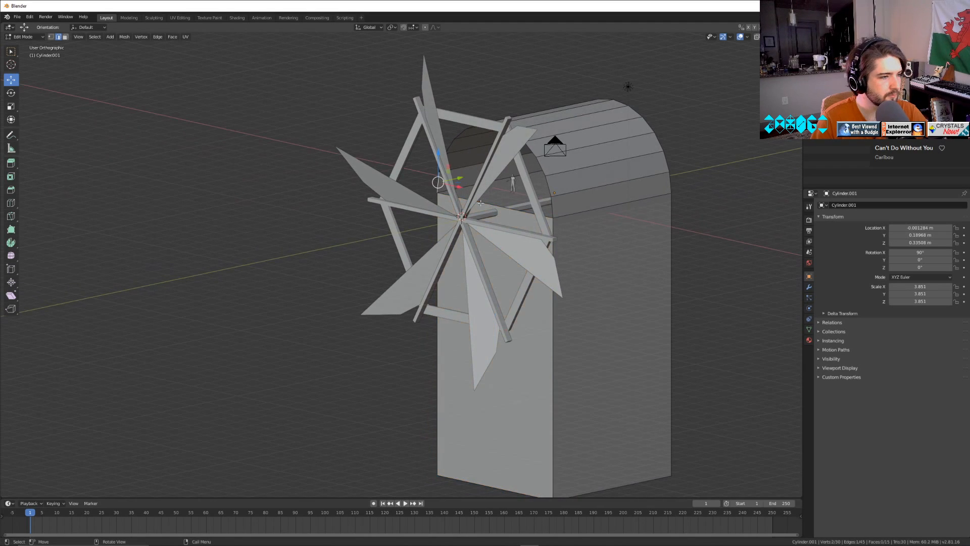
pyautogui.keyDown('shift'); pyautogui.click(556, 207); pyautogui.keyUp('shift')
pyautogui.press('f')
pyautogui.moveTo(457, 215); pyautogui.dragTo(456, 256, button='middle')
pyautogui.press('Tab')
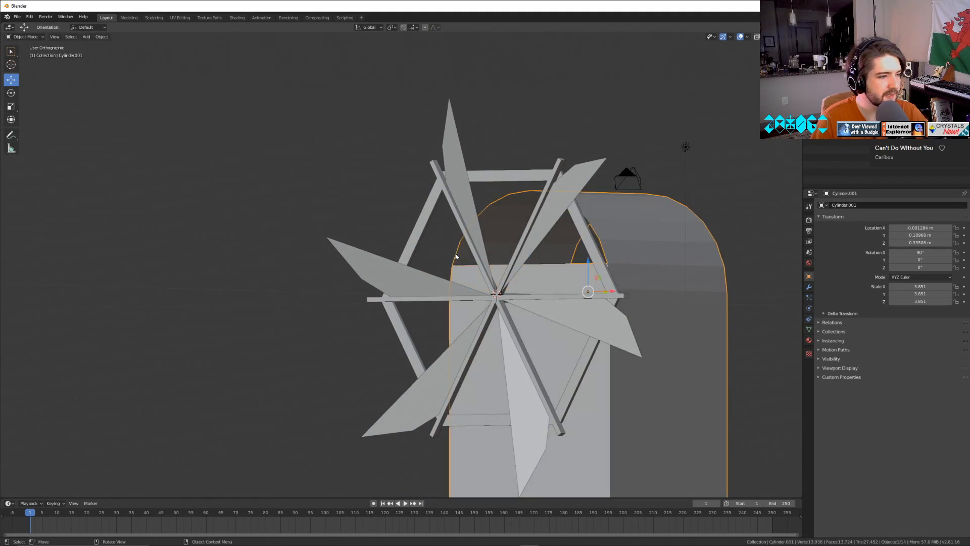
# Bridge the next two opposite pairs of front arch edges with faces, continuing upward from the filled wall.
pyautogui.press('Tab')
pyautogui.click(455, 257)
pyautogui.moveTo(543, 261); pyautogui.dragTo(595, 261, button='middle')
pyautogui.press('f')
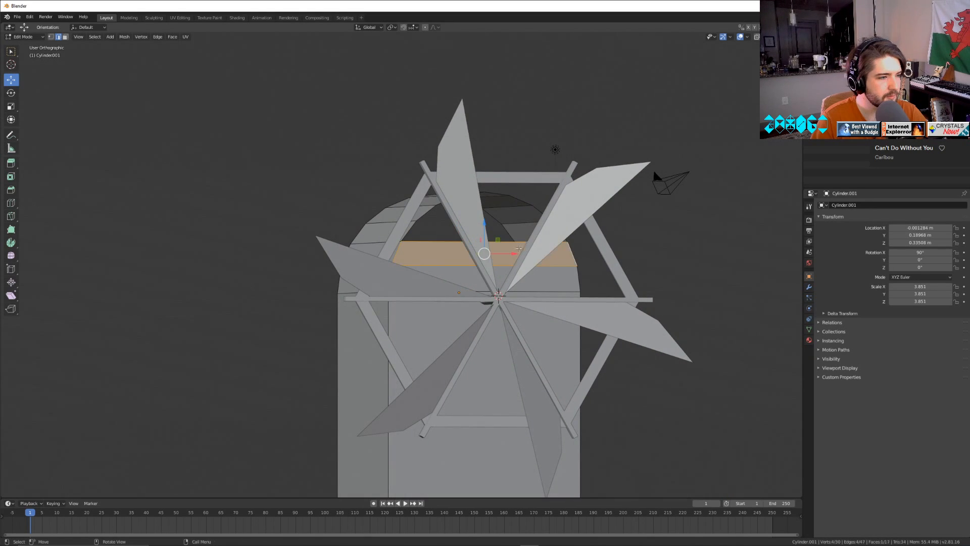
pyautogui.click(437, 244)
pyautogui.moveTo(553, 244); pyautogui.dragTo(597, 251, button='middle')
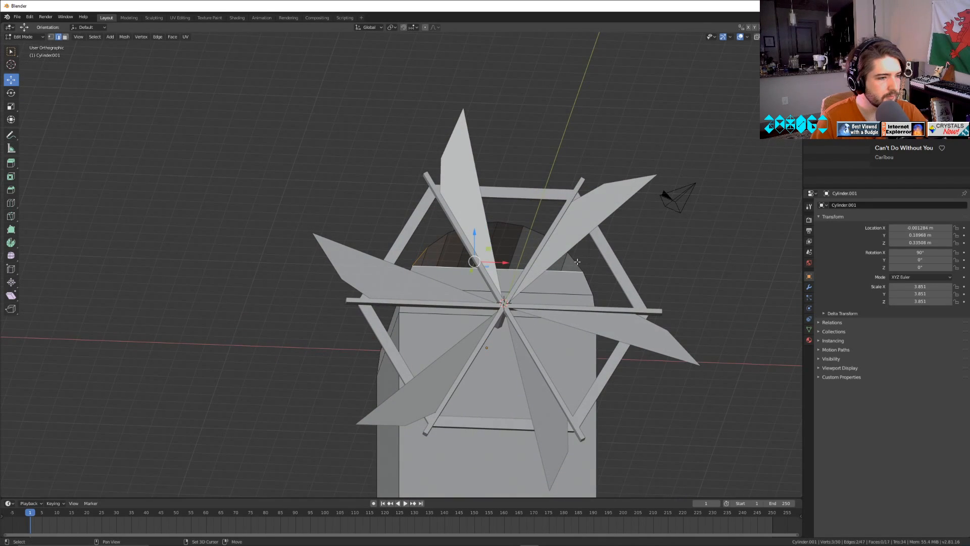
pyautogui.press('f')
# Fill the remaining front bands between opposite arch edges up to the crown of the arch.
pyautogui.click(435, 241)
pyautogui.scroll(6, 601, 240)
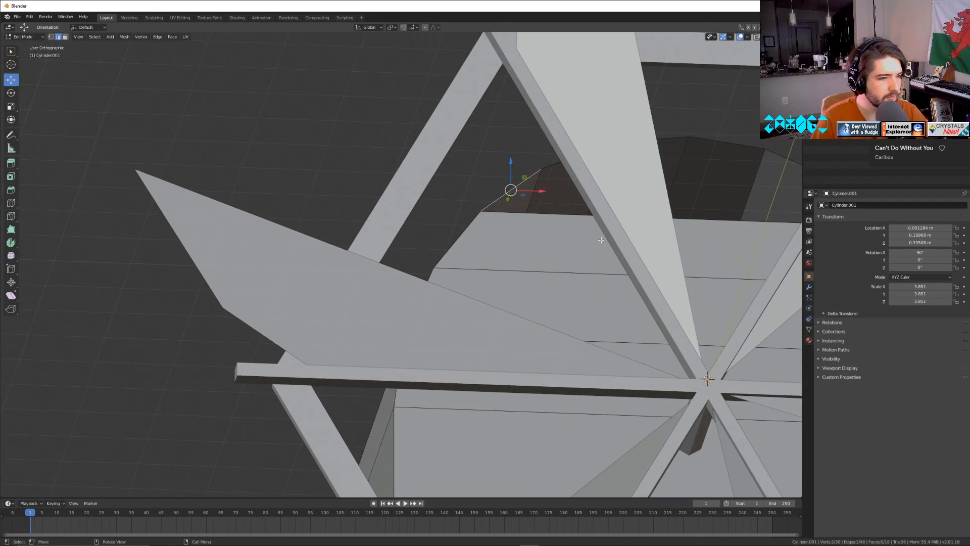
pyautogui.moveTo(600, 240); pyautogui.dragTo(641, 242, button='middle')
pyautogui.press('f')
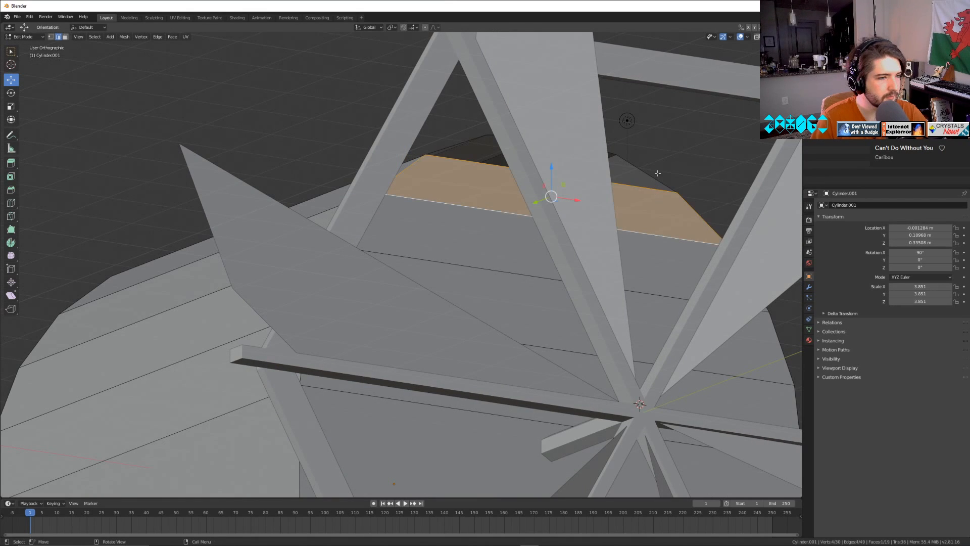
pyautogui.click(654, 177)
pyautogui.press('f')
pyautogui.moveTo(451, 164); pyautogui.dragTo(523, 207, button='middle')
pyautogui.click(591, 104)
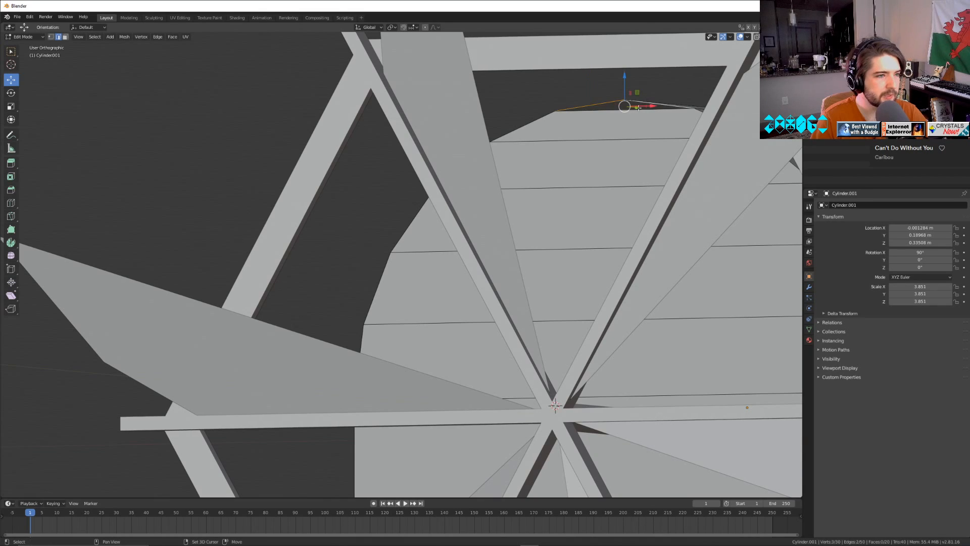
pyautogui.press('f')
# Add a centred horizontal loop cut across the tall lower section of the front wall.
pyautogui.scroll(-5, 583, 135)
pyautogui.moveTo(509, 321); pyautogui.dragTo(551, 132, button='middle')
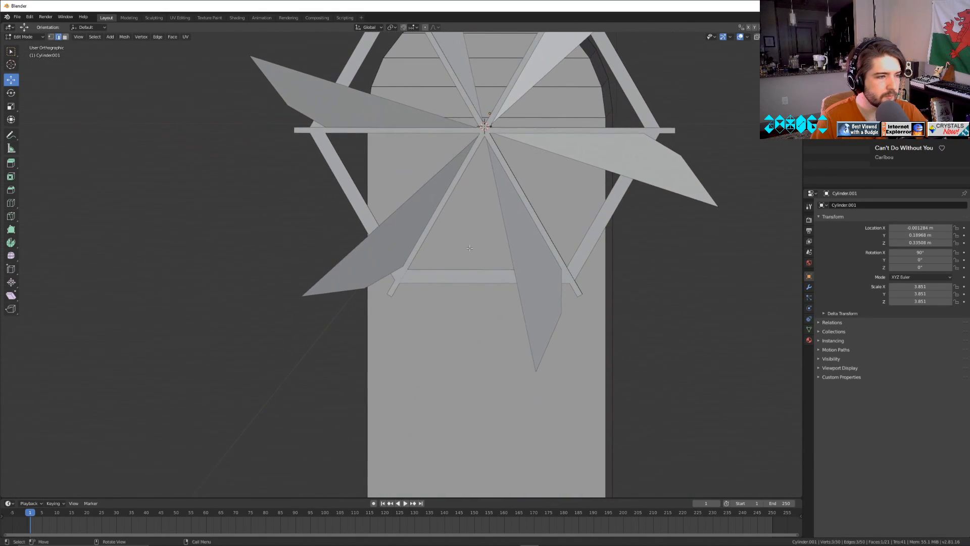
pyautogui.click(468, 250)
pyautogui.click(394, 197)
pyautogui.hotkey('ctrl', 'r')
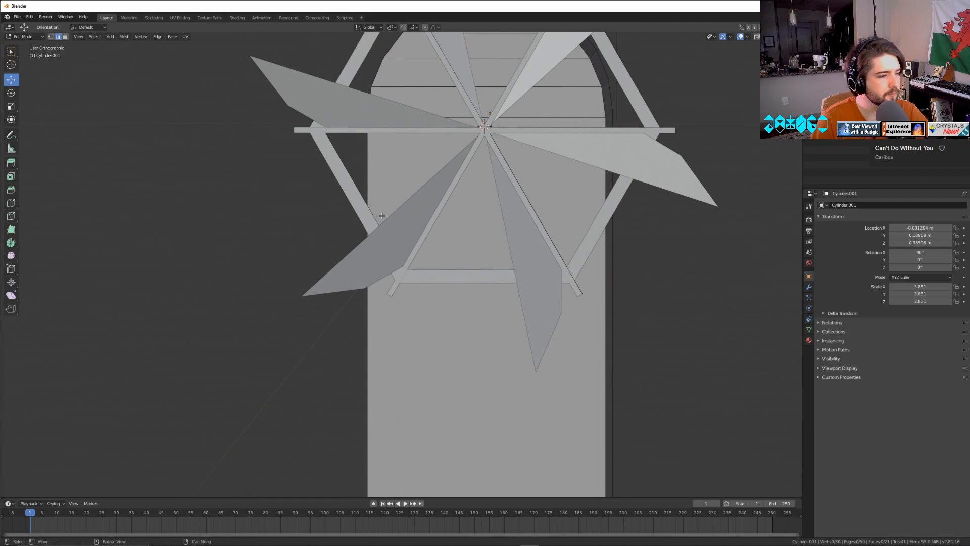
pyautogui.press('Tab')
pyautogui.press('Tab')
pyautogui.hotkey('ctrl', 'r')
pyautogui.click(358, 227)
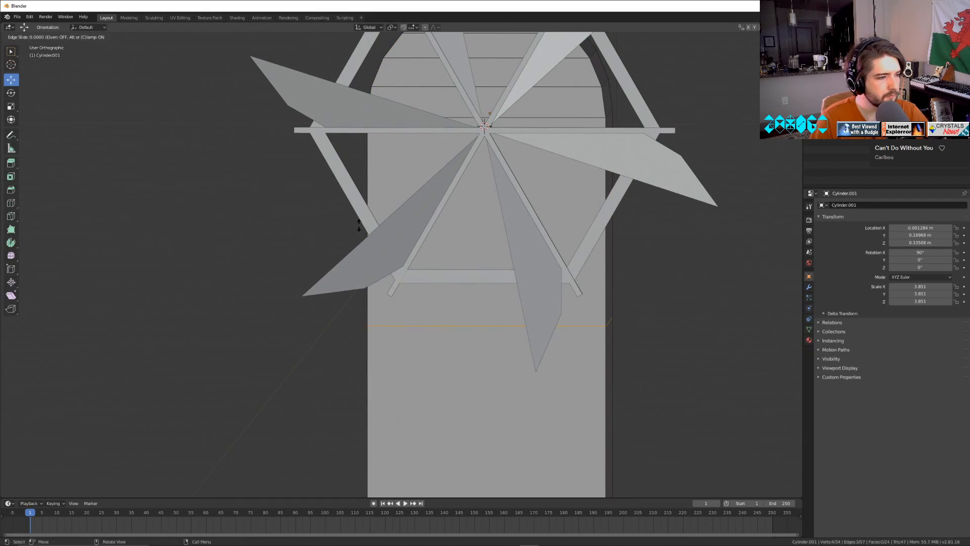
pyautogui.rightClick(359, 227)
# Add three more centred horizontal loop cuts that divide the section above the first cut into four even bands.
pyautogui.hotkey('ctrl', 'r')
pyautogui.click(358, 208)
pyautogui.rightClick(356, 206)
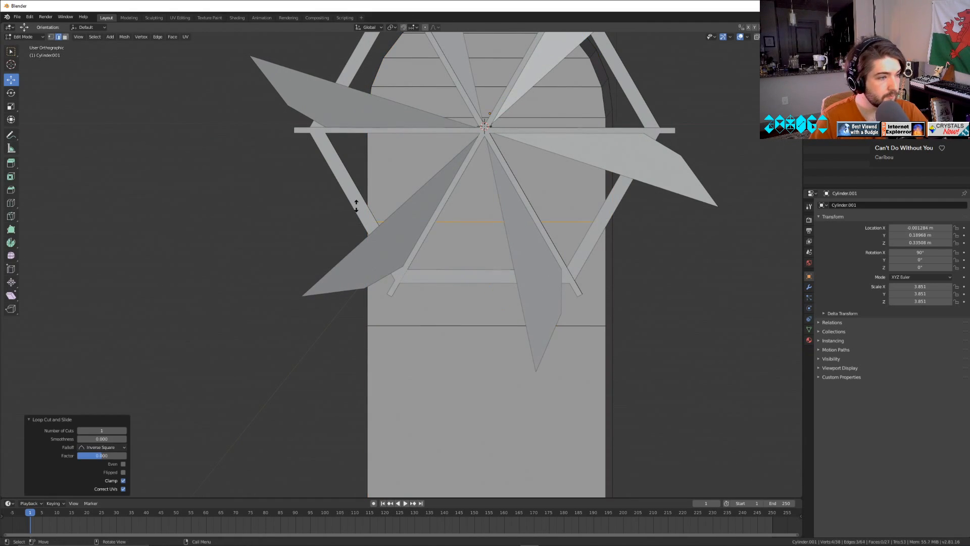
pyautogui.click(373, 152)
pyautogui.rightClick(373, 152)
pyautogui.hotkey('ctrl', 'r')
pyautogui.click(362, 250)
pyautogui.rightClick(363, 250)
# Add three centred vertical loop cuts that divide the front wall and arch into four columns.
pyautogui.hotkey('ctrl', 'r')
pyautogui.click(473, 63)
pyautogui.rightClick(473, 62)
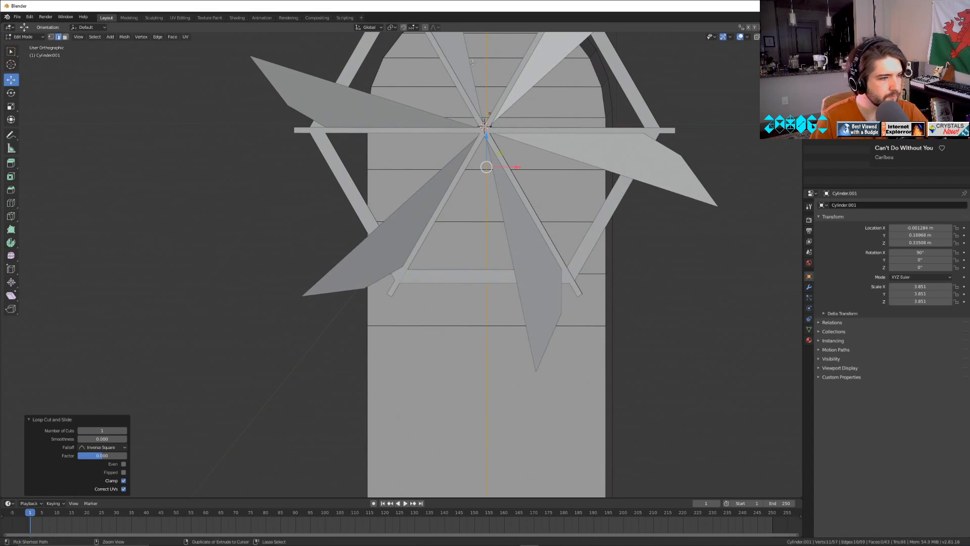
pyautogui.hotkey('ctrl', 'r')
pyautogui.click(411, 83)
pyautogui.rightClick(411, 83)
pyautogui.hotkey('ctrl', 'r')
pyautogui.click(556, 74)
pyautogui.rightClick(556, 75)
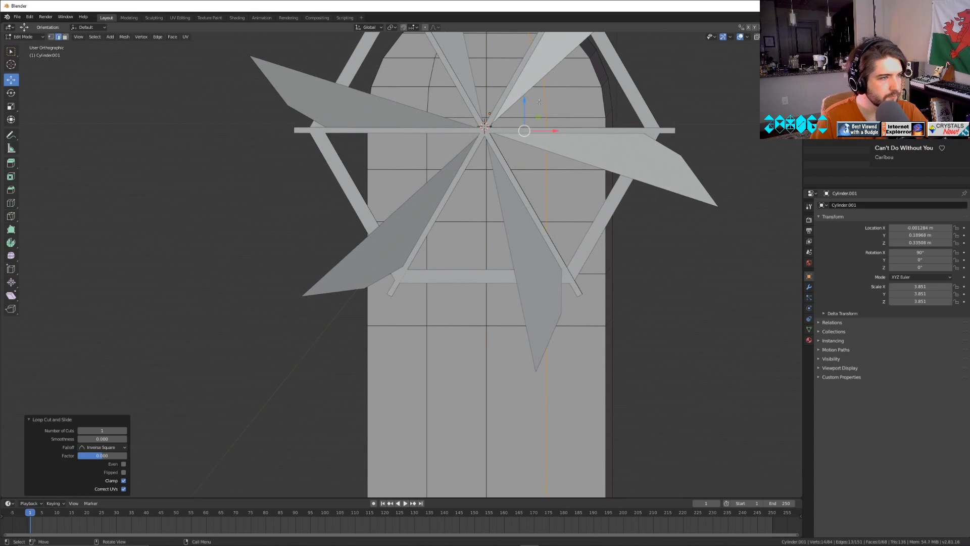
# Add two more vertical loop cuts, one halving each of the columns beside the front wall's centre line.
pyautogui.moveTo(540, 102); pyautogui.dragTo(520, 252, button='middle')
pyautogui.hotkey('ctrl', 'r')
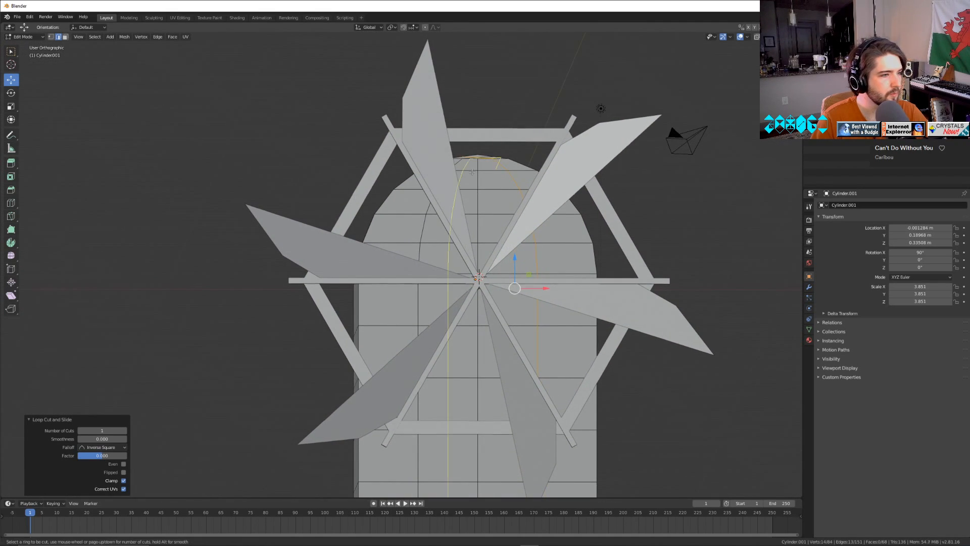
pyautogui.click(466, 161)
pyautogui.click(466, 161)
pyautogui.hotkey('ctrl', 'r')
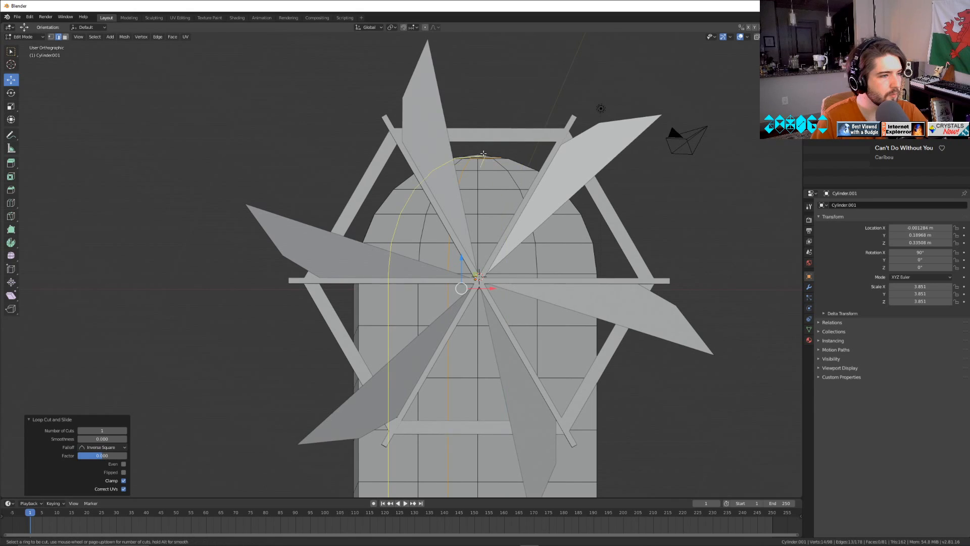
pyautogui.click(486, 162)
pyautogui.click(487, 162)
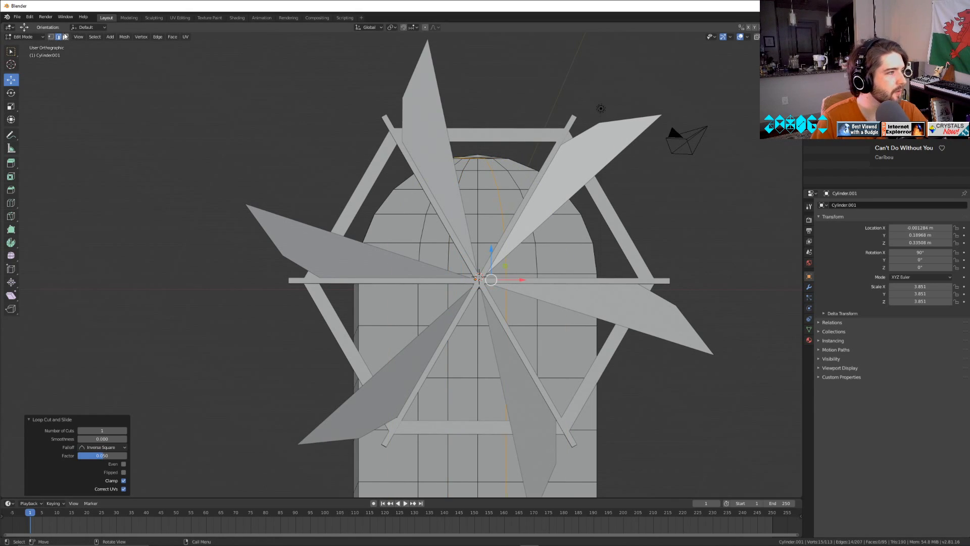
# Select the six central faces high on the front arch and extrude them about 4.03 m inward to form an opening.
pyautogui.click(65, 37)
pyautogui.click(475, 185)
pyautogui.keyDown('shift'); pyautogui.click(486, 200); pyautogui.keyUp('shift')
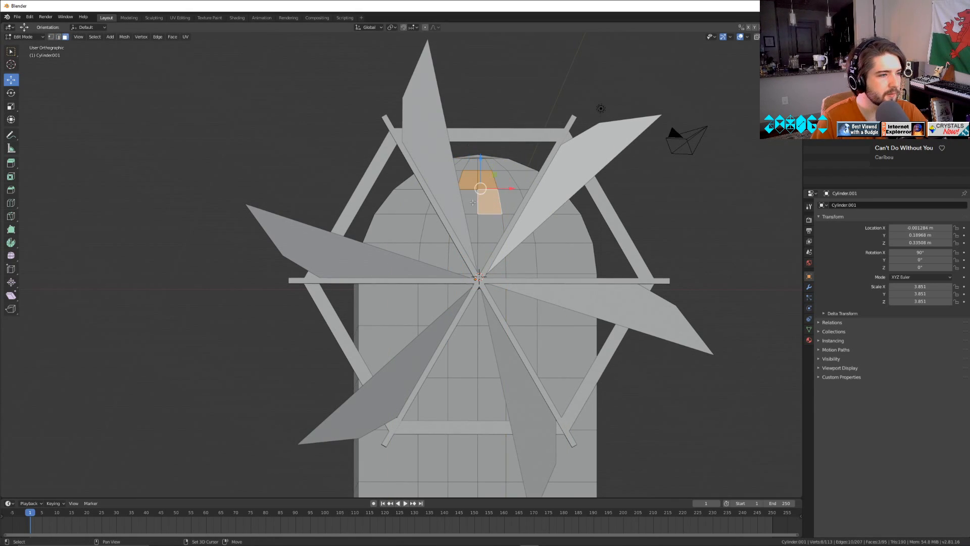
pyautogui.keyDown('shift'); pyautogui.click(470, 202); pyautogui.keyUp('shift')
pyautogui.keyDown('shift'); pyautogui.click(470, 224); pyautogui.keyUp('shift')
pyautogui.keyDown('shift'); pyautogui.click(485, 227); pyautogui.keyUp('shift')
pyautogui.moveTo(484, 228); pyautogui.dragTo(550, 234, button='middle')
pyautogui.press('e')
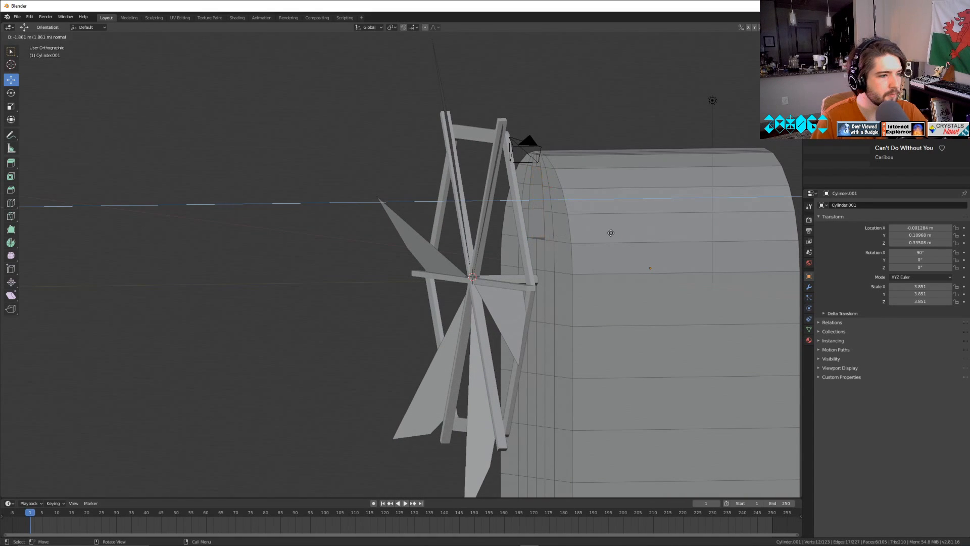
pyautogui.click(669, 229)
# Examine the recessed opening from behind and in front, and return to Object Mode.
pyautogui.moveTo(669, 229); pyautogui.dragTo(630, 234, button='middle')
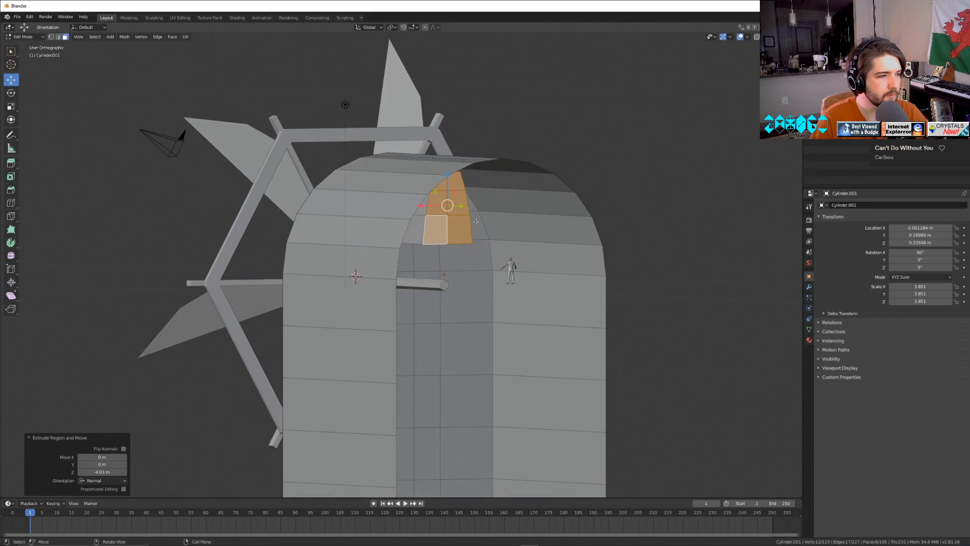
pyautogui.moveTo(425, 208); pyautogui.dragTo(482, 215)
pyautogui.hotkey('ctrl', 'z')
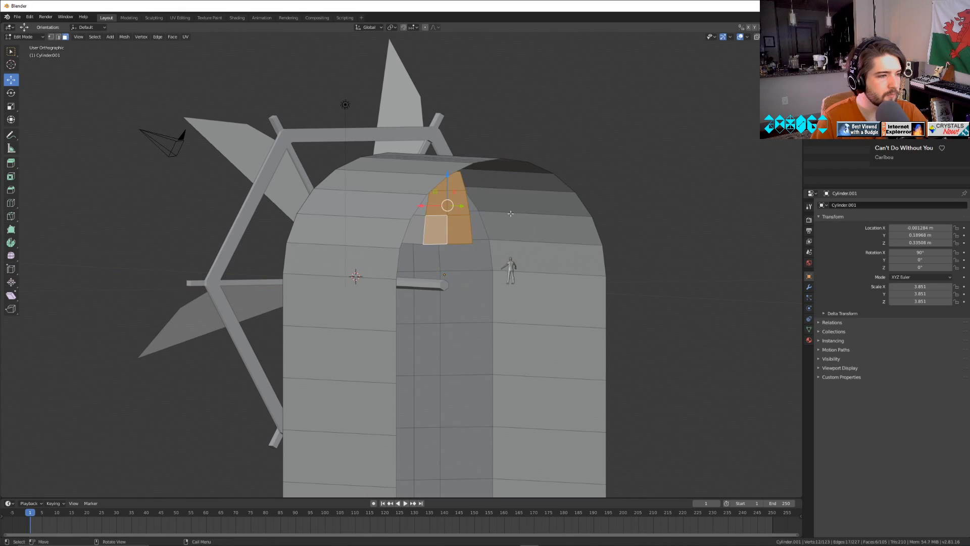
pyautogui.moveTo(483, 215); pyautogui.dragTo(580, 247, button='middle')
pyautogui.moveTo(669, 236); pyautogui.dragTo(785, 254)
pyautogui.moveTo(589, 275); pyautogui.dragTo(694, 255, button='middle')
pyautogui.press('Tab')
pyautogui.scroll(-6, 694, 255)
pyautogui.moveTo(620, 249); pyautogui.dragTo(578, 240, button='middle')
pyautogui.scroll(4, 581, 254)
# Try setting the Y rotation of the blade beside the horizontal spoke to 309° and undo it.
pyautogui.click(560, 287)
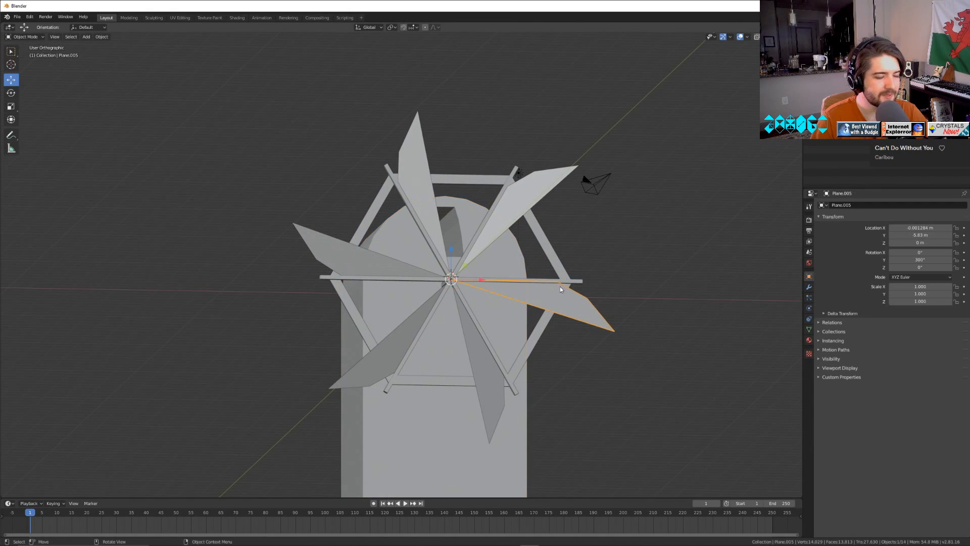
pyautogui.press('Tab')
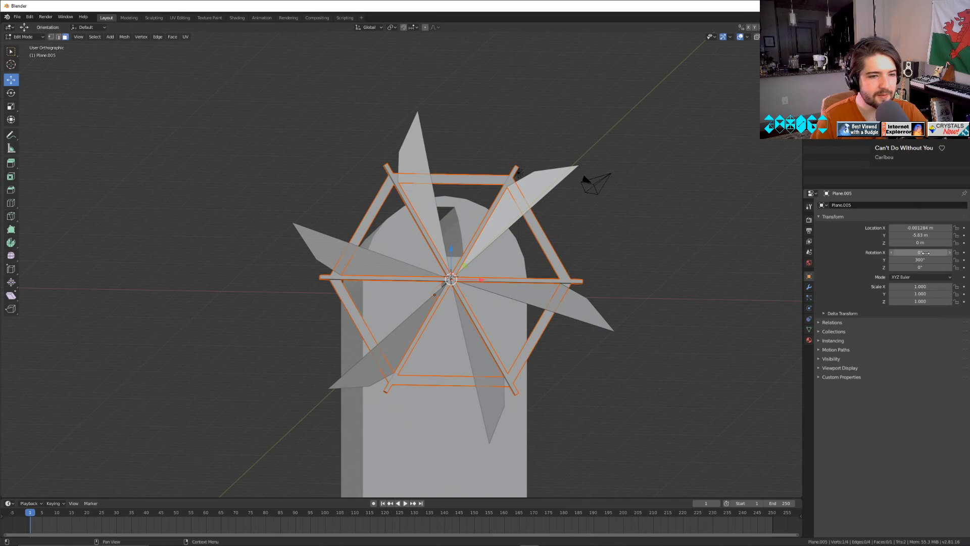
pyautogui.moveTo(919, 259); pyautogui.dragTo(912, 259)
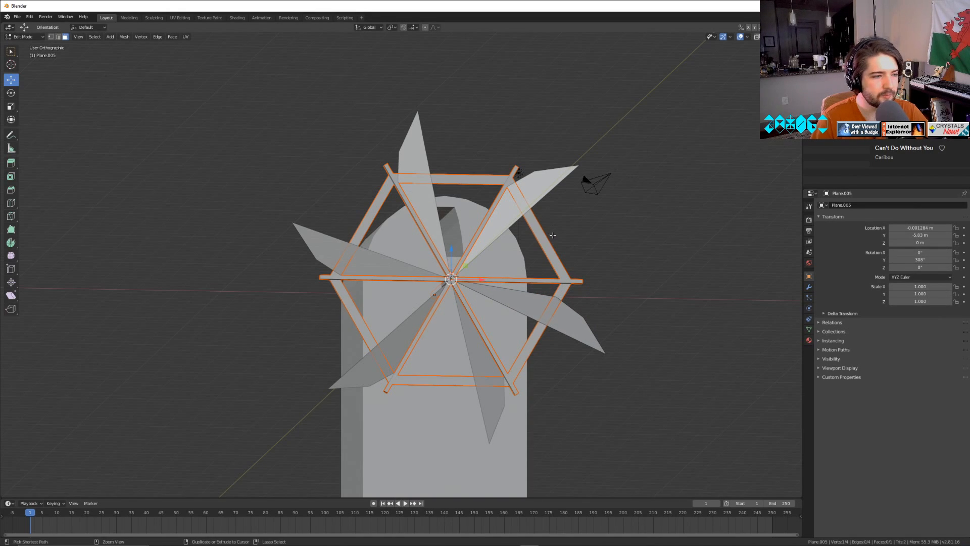
pyautogui.hotkey('ctrl', 'z')
# Try a transform change on the arched tower body and undo it.
pyautogui.hotkey('ctrl', 'z')
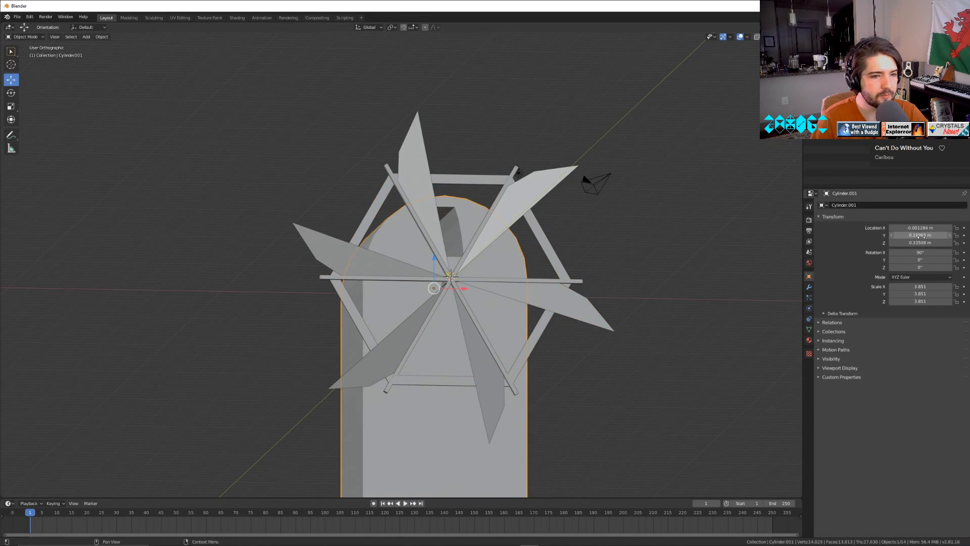
pyautogui.moveTo(921, 236); pyautogui.dragTo(869, 260)
pyautogui.hotkey('ctrl', 'z')
pyautogui.hotkey('ctrl', 'z')
pyautogui.hotkey('ctrl', 'z')
# Select the wheel, set its Y rotation to -260° and lower it about 0.85 m along Z.
pyautogui.moveTo(531, 272)
pyautogui.mouseDown(button='middle')
pyautogui.moveTo(503, 287)
pyautogui.moveTo(517, 280)
pyautogui.mouseUp(button='middle')
pyautogui.moveTo(920, 259); pyautogui.dragTo(846, 260)
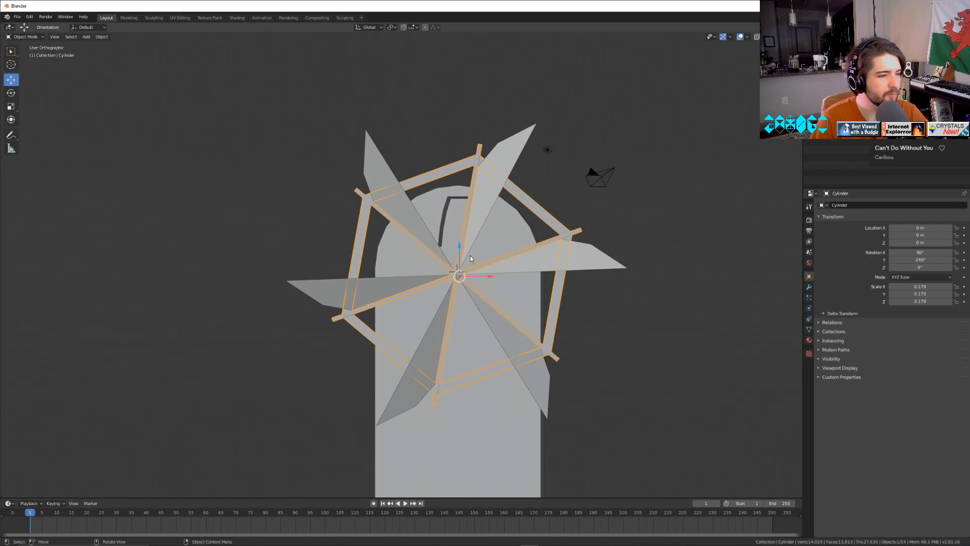
pyautogui.moveTo(459, 248); pyautogui.dragTo(458, 266)
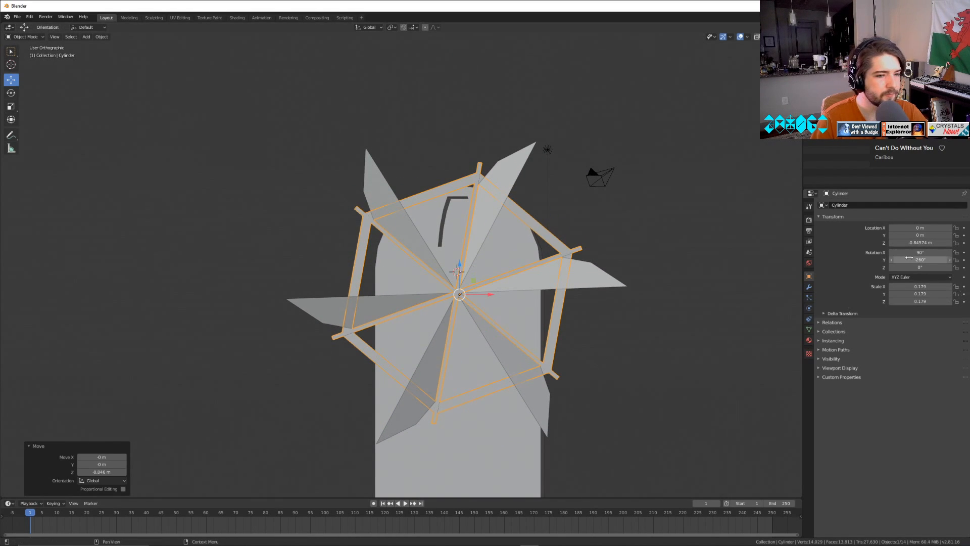
# Move the wheel about 2.8 m along negative Y, out in front of the tower, and set its Y rotation to -714°.
pyautogui.moveTo(909, 260); pyautogui.dragTo(870, 260)
pyautogui.moveTo(561, 373); pyautogui.dragTo(516, 366, button='middle')
pyautogui.moveTo(580, 304); pyautogui.dragTo(536, 307)
pyautogui.moveTo(536, 316); pyautogui.dragTo(480, 329, button='middle')
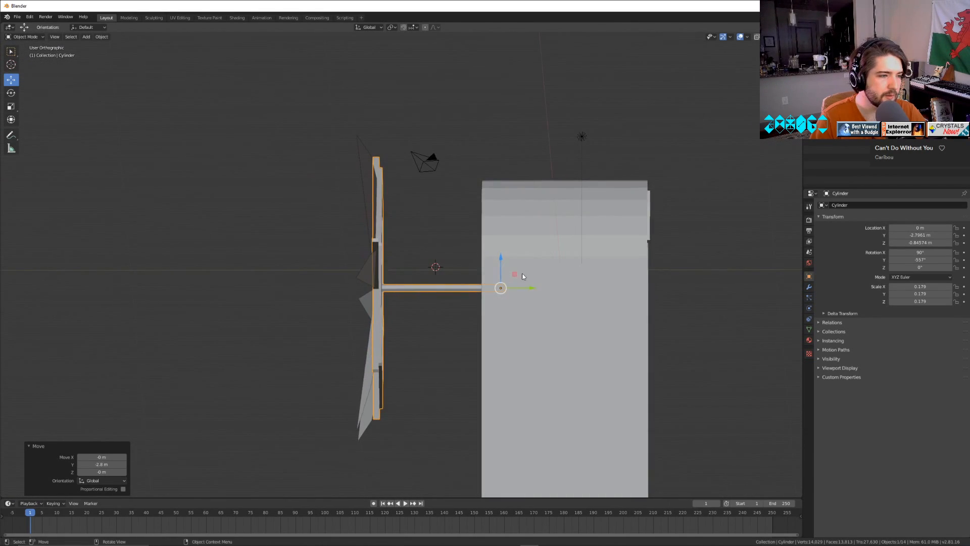
pyautogui.moveTo(524, 358); pyautogui.dragTo(632, 349, button='middle')
pyautogui.moveTo(920, 260); pyautogui.dragTo(841, 260)
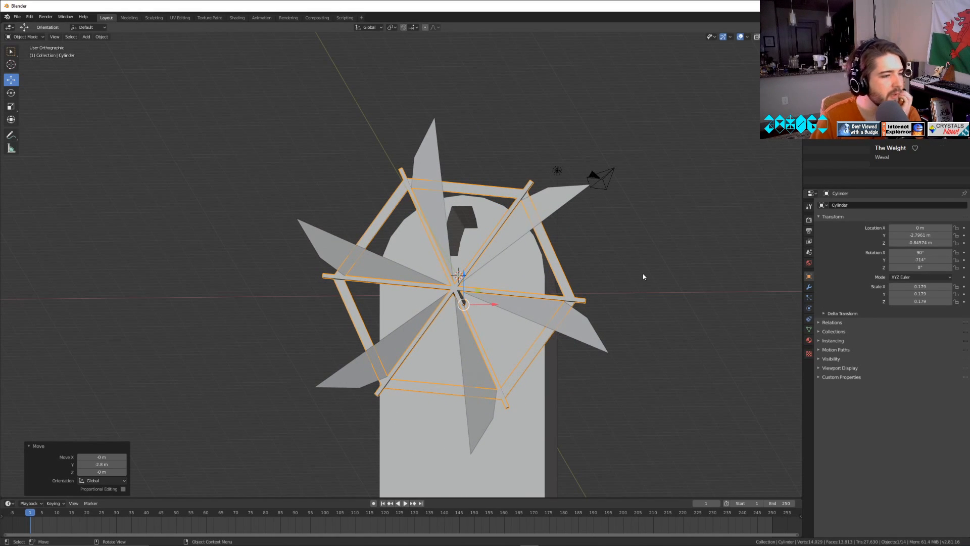
pyautogui.moveTo(652, 281); pyautogui.dragTo(593, 305, button='middle')
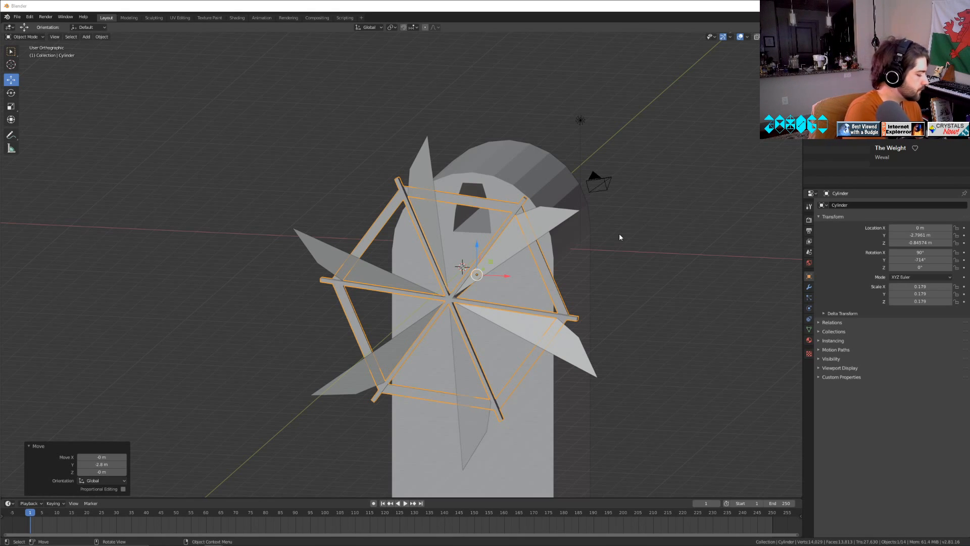
# Delete the arched tower body behind the wheel.
pyautogui.click(650, 341)
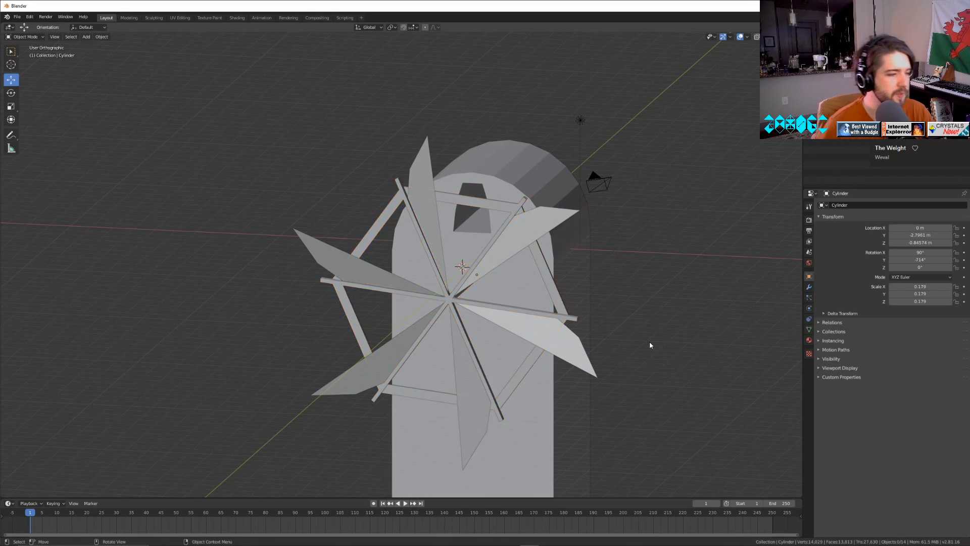
pyautogui.scroll(1, 667, 361)
pyautogui.moveTo(693, 373); pyautogui.dragTo(713, 340, button='middle')
pyautogui.click(579, 262)
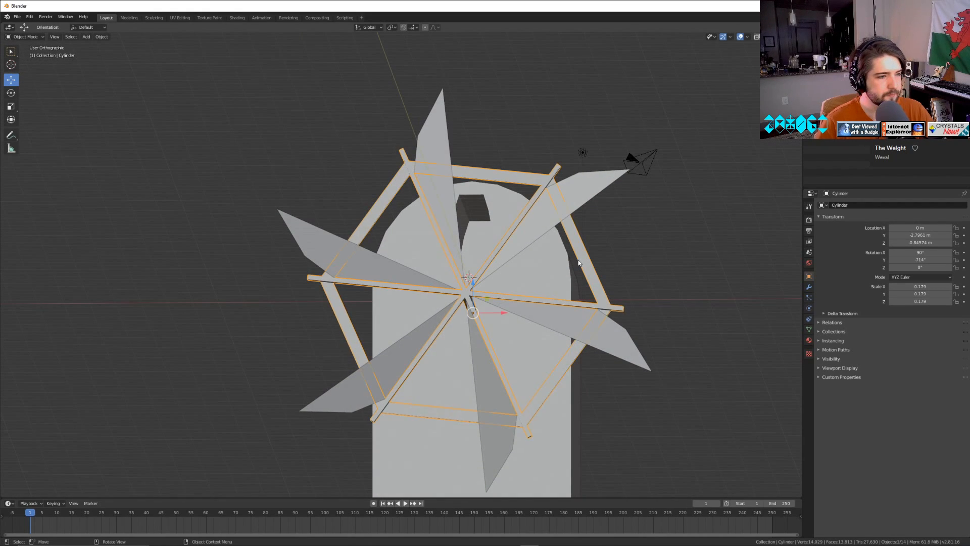
pyautogui.click(567, 268)
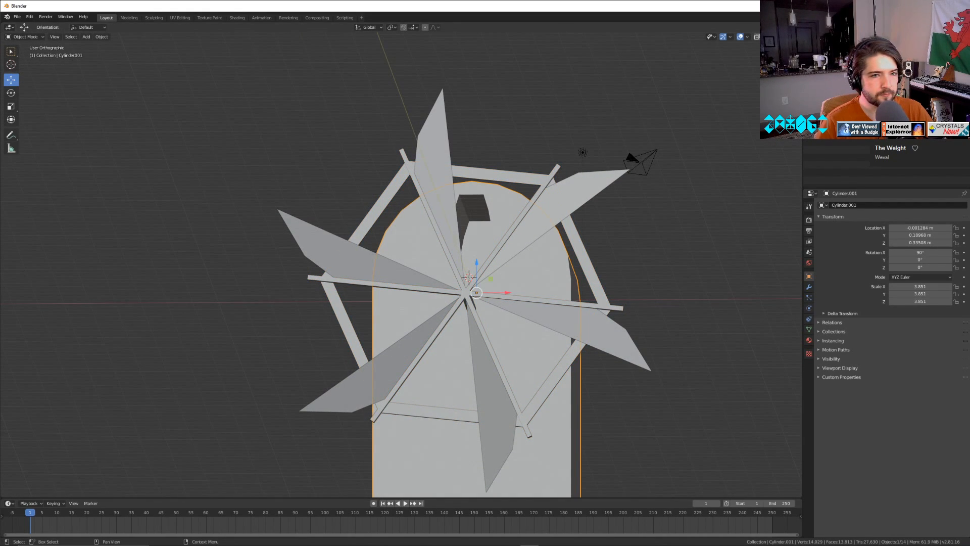
pyautogui.press('Delete')
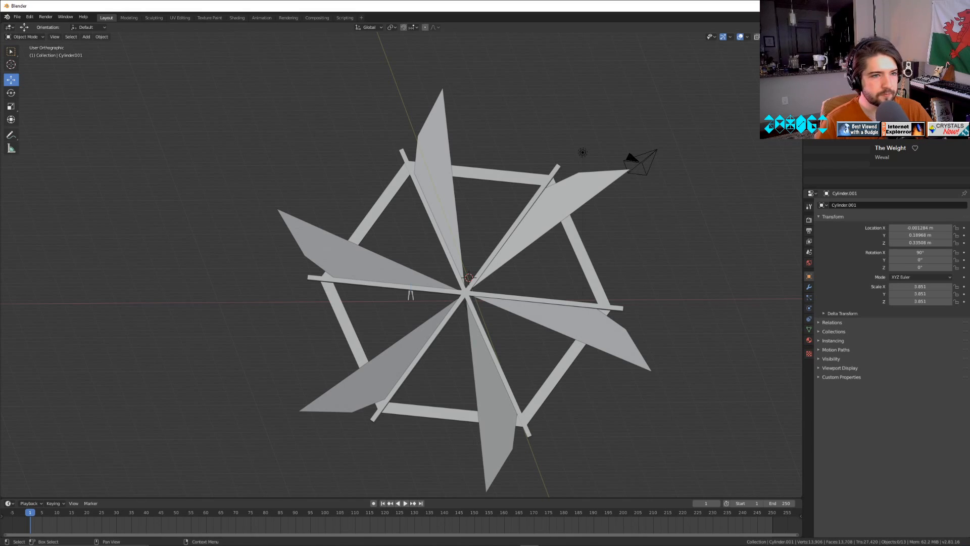
# Delete the man figure and all its child objects from the scene.
pyautogui.rightClick(833, 101)
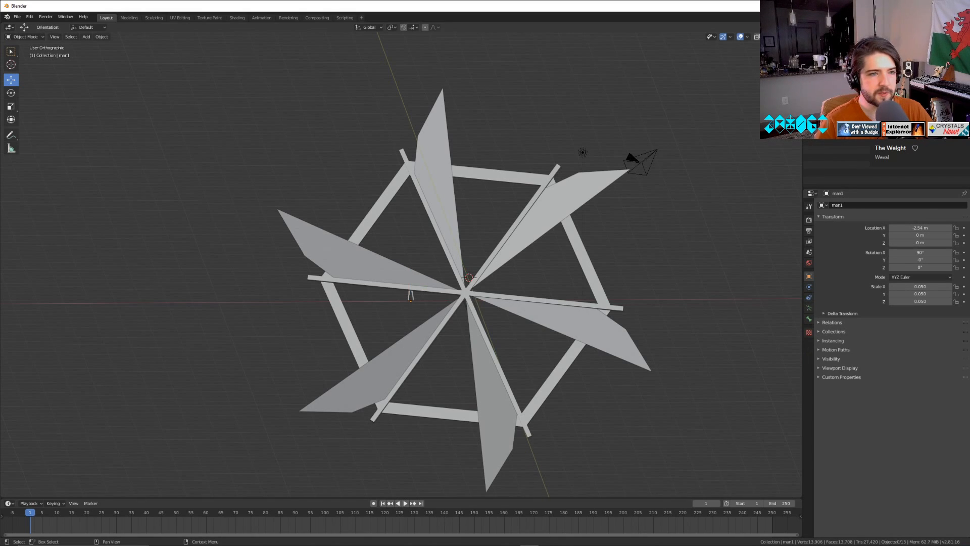
pyautogui.click(849, 107)
pyautogui.rightClick(832, 140)
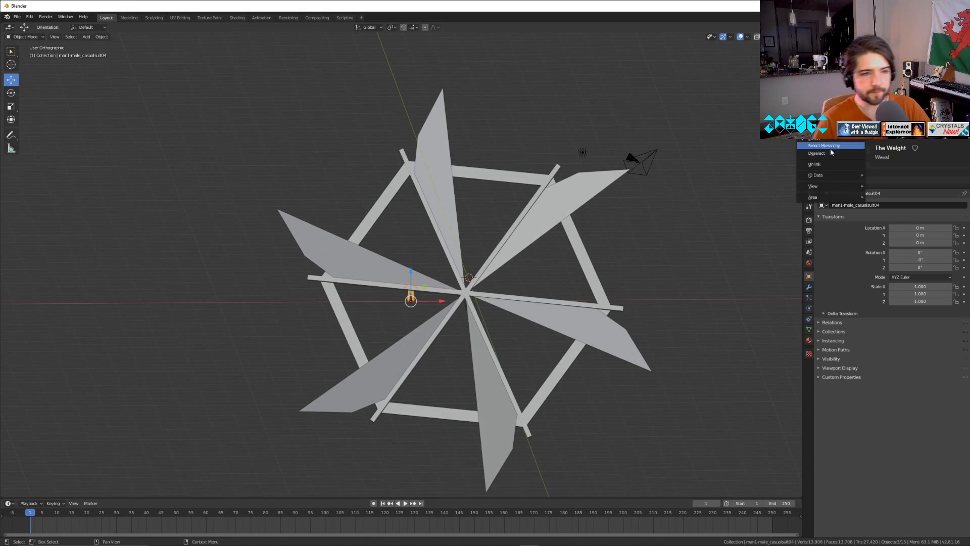
pyautogui.click(816, 127)
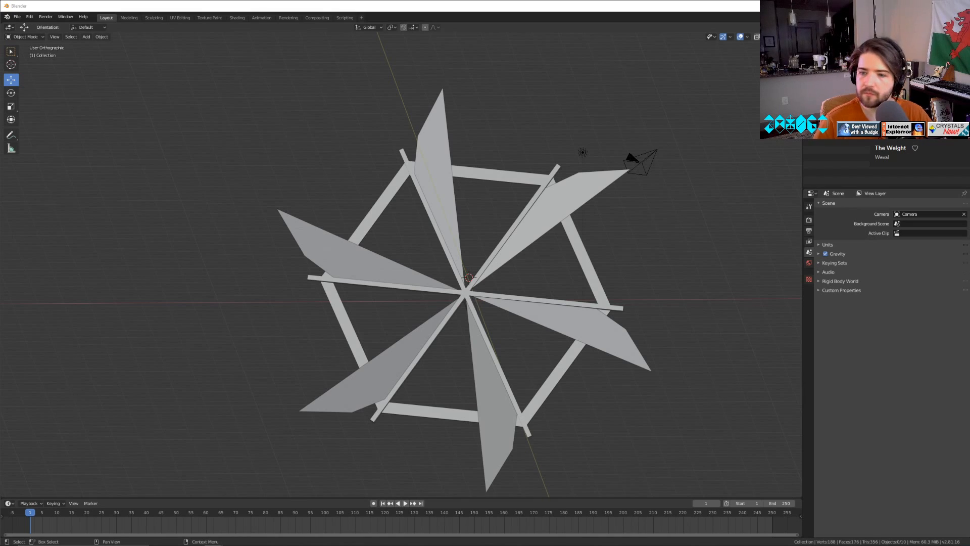
pyautogui.click(845, 107)
pyautogui.rightClick(845, 107)
pyautogui.click(843, 79)
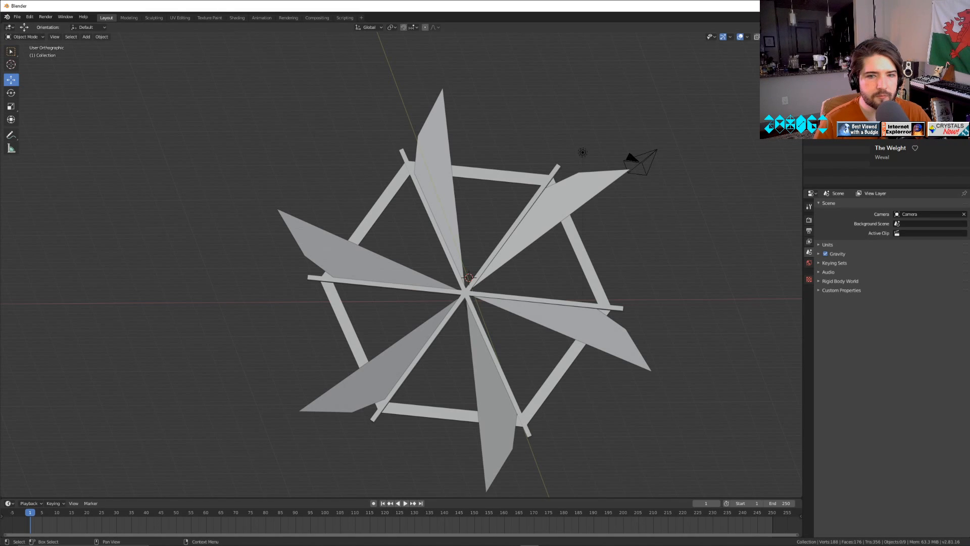
# Select the hexagonal wheel frame and all six blades and join them into one object, keeping Plane.005 active.
pyautogui.click(843, 66)
pyautogui.moveTo(379, 354); pyautogui.dragTo(25, 217, button='middle')
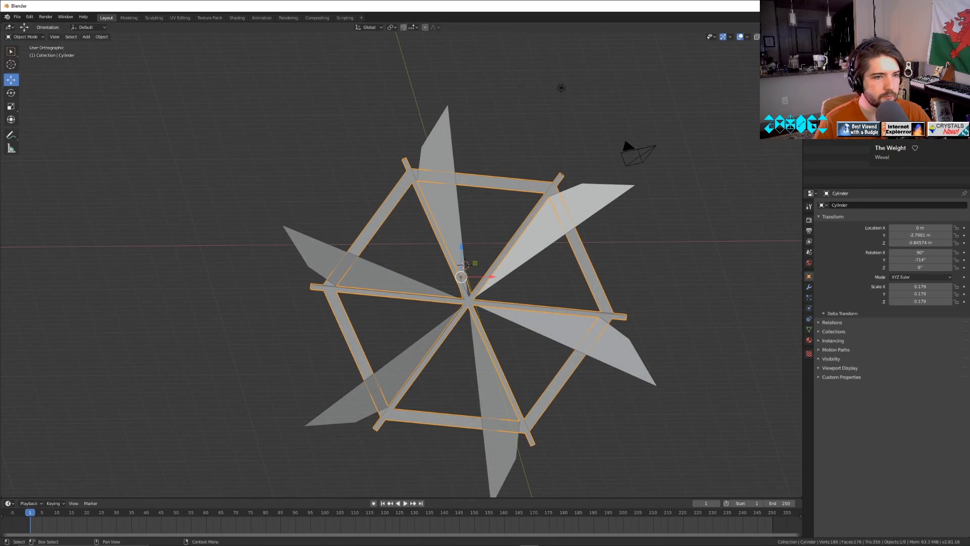
pyautogui.click(849, 127)
pyautogui.keyDown('shift'); pyautogui.click(842, 64); pyautogui.keyUp('shift')
pyautogui.hotkey('ctrl', 'j')
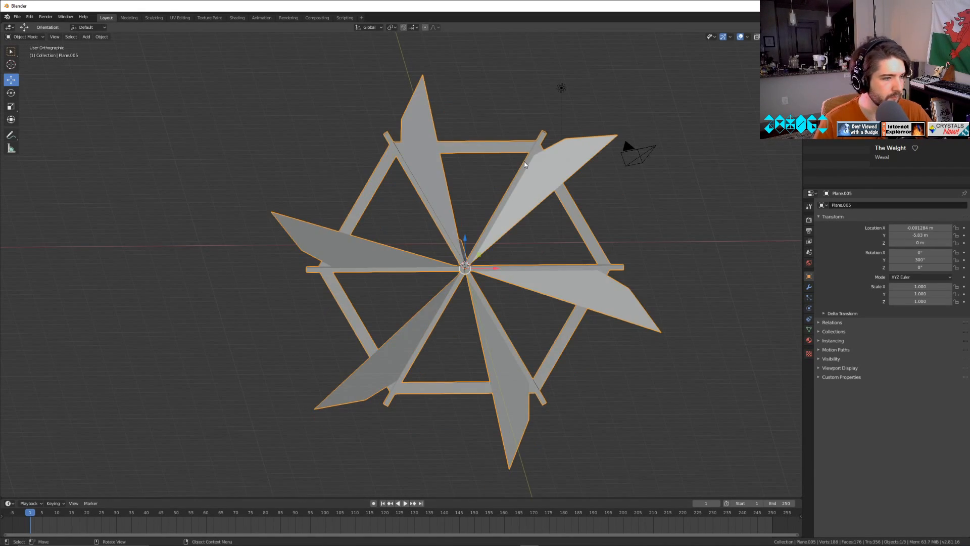
# Set the joined wheel's Y rotation to 0°.
pyautogui.moveTo(524, 165); pyautogui.dragTo(551, 255, button='middle')
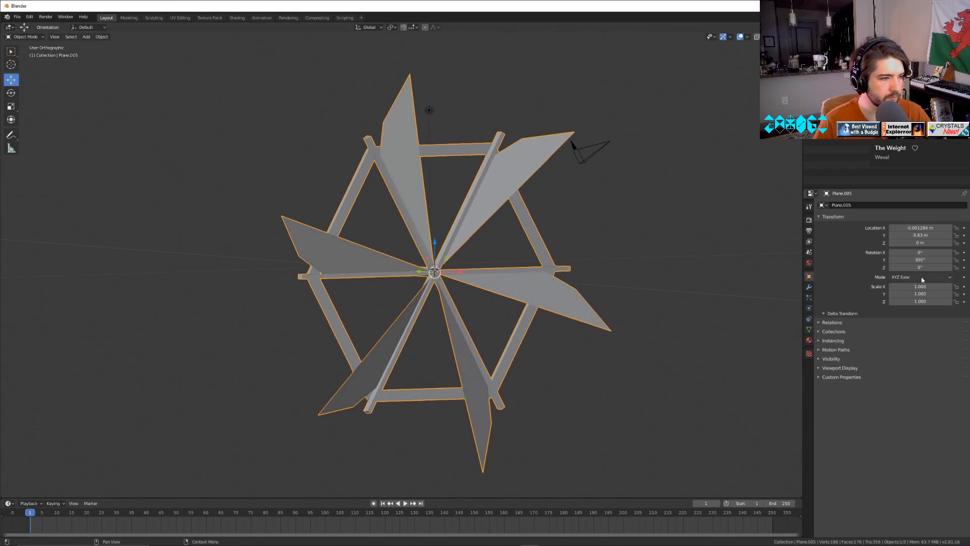
pyautogui.moveTo(915, 267)
pyautogui.mouseDown()
pyautogui.moveTo(945, 267)
pyautogui.moveTo(874, 260)
pyautogui.moveTo(935, 260)
pyautogui.moveTo(914, 259)
pyautogui.mouseUp()
pyautogui.write('0')
pyautogui.press('Return')
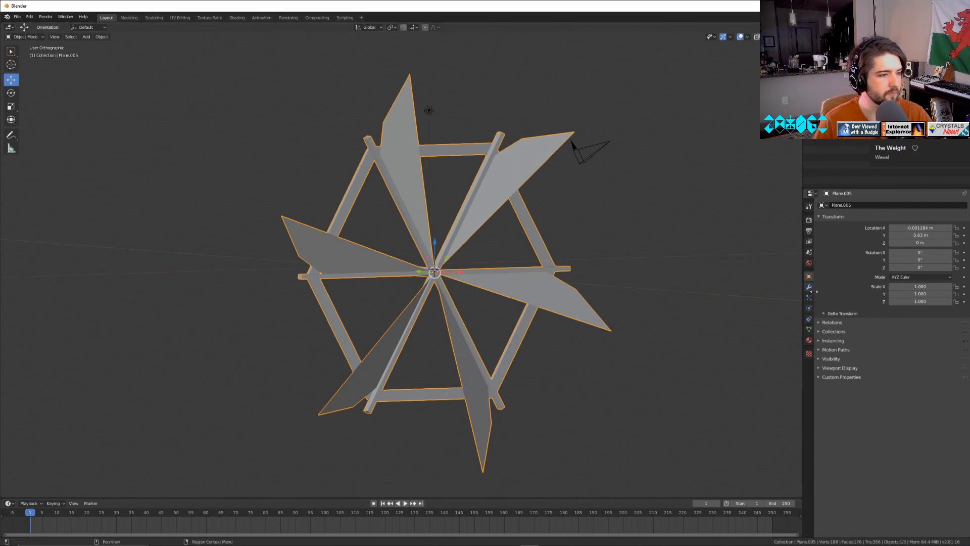
pyautogui.moveTo(644, 396)
pyautogui.mouseDown(button='middle')
pyautogui.moveTo(612, 379)
pyautogui.moveTo(642, 395)
pyautogui.mouseUp(button='middle')
pyautogui.press('Tab')
pyautogui.press('Tab')
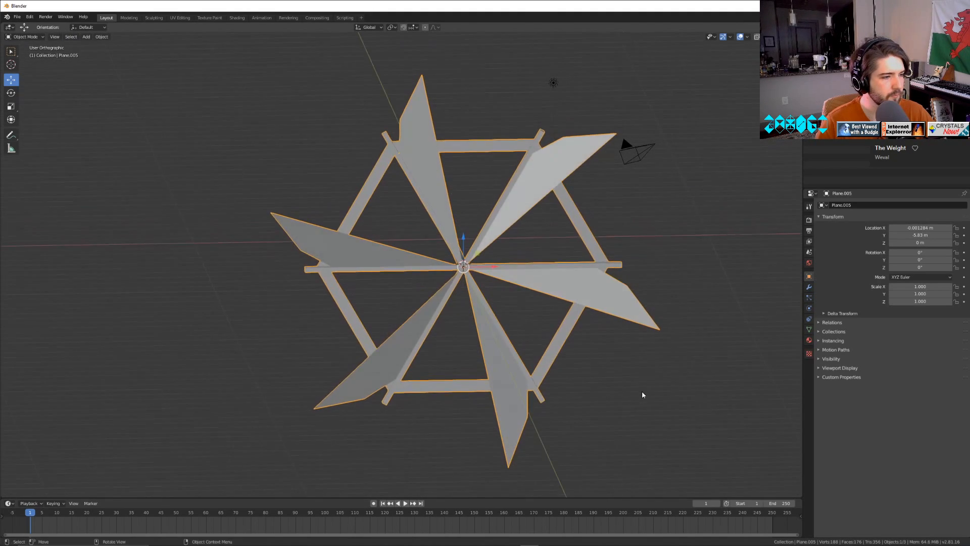
# Duplicate the joined wheel, offset the copy 14 m along X, and open the copy in Edit Mode.
pyautogui.click(101, 37)
pyautogui.click(134, 97)
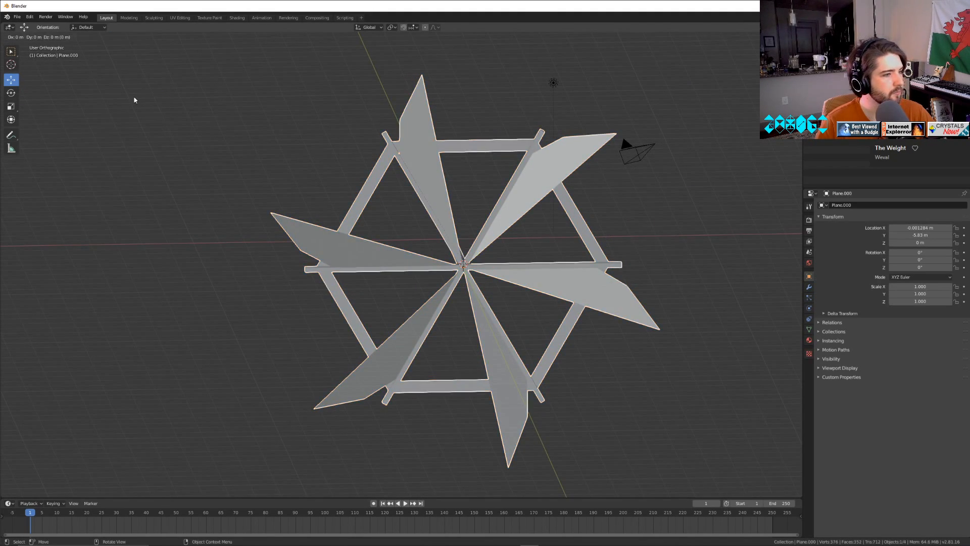
pyautogui.rightClick(529, 274)
pyautogui.write('gx14')
pyautogui.press('Return')
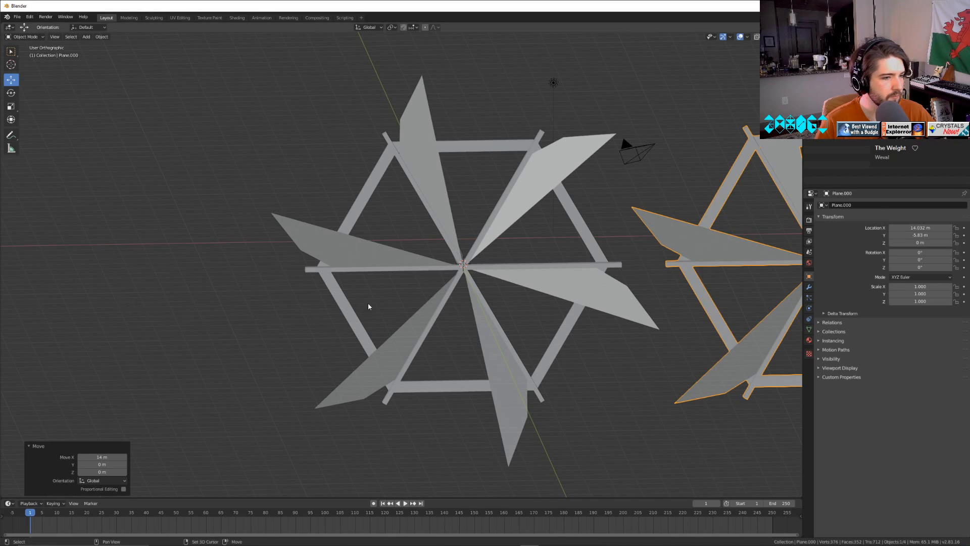
pyautogui.keyDown('shift'); pyautogui.moveTo(369, 303); pyautogui.dragTo(795, 250, button='middle'); pyautogui.keyUp('shift')
pyautogui.press('Tab')
pyautogui.scroll(2, 493, 302)
pyautogui.moveTo(498, 272); pyautogui.dragTo(497, 267, button='middle')
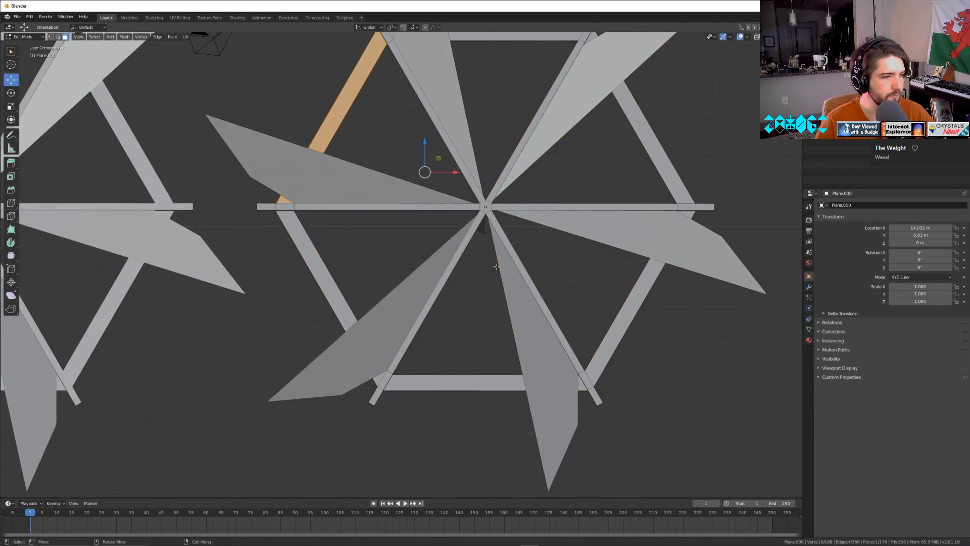
pyautogui.click(431, 273)
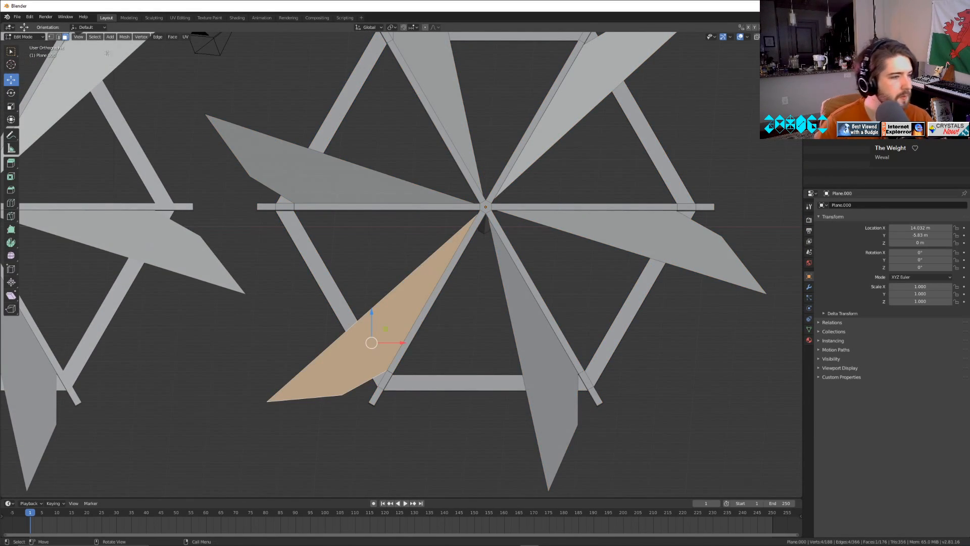
pyautogui.press('x')
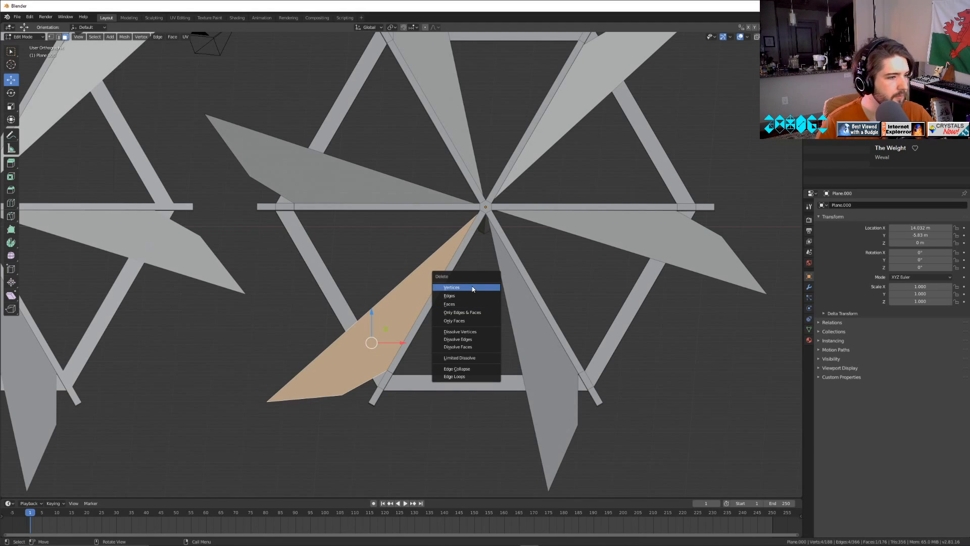
pyautogui.click(358, 260)
# In wireframe view, circle-select every second blade with its spoke and the hexagonal rim of the copied wheel, and delete them.
pyautogui.hotkey('shift', 'z')
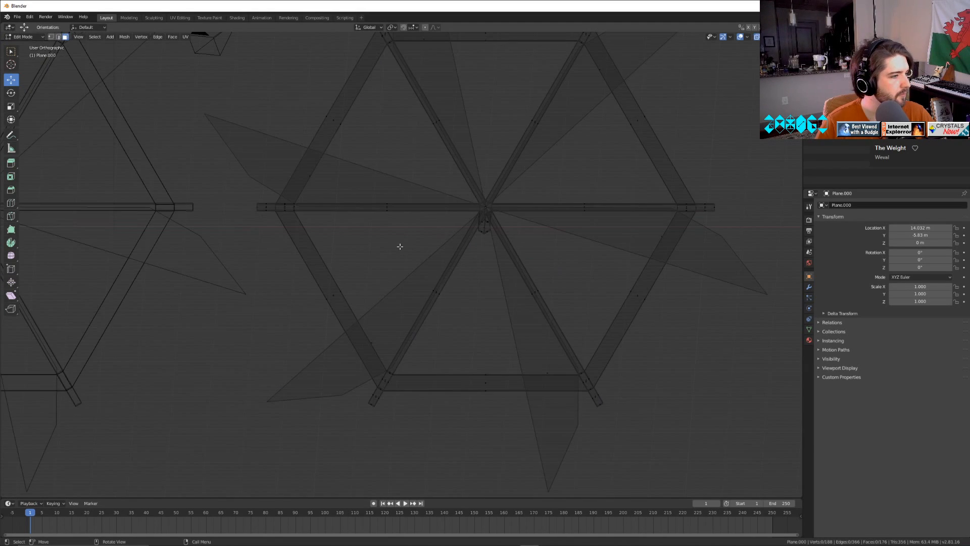
pyautogui.press('c')
pyautogui.scroll(-5, 433, 303)
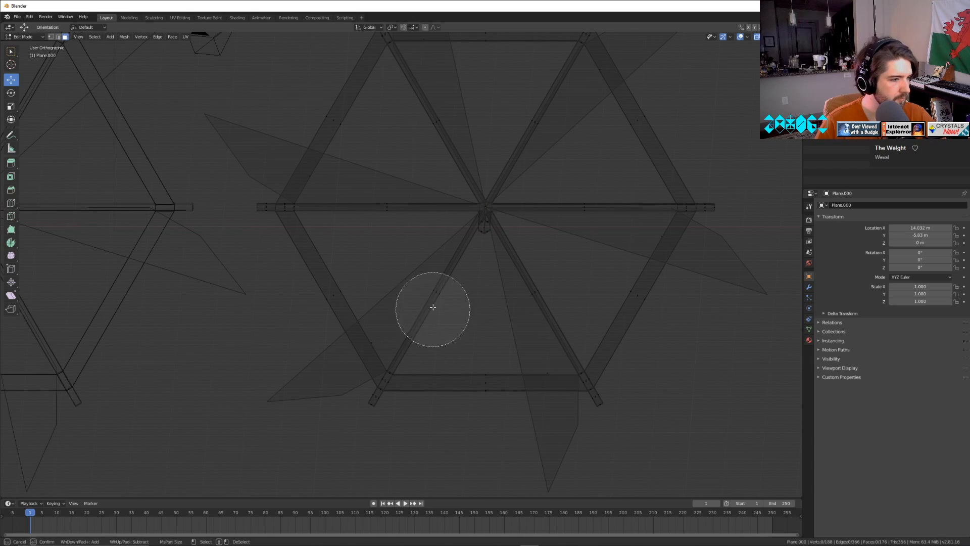
pyautogui.moveTo(433, 303)
pyautogui.mouseDown()
pyautogui.moveTo(433, 288)
pyautogui.moveTo(352, 340)
pyautogui.moveTo(462, 399)
pyautogui.mouseUp()
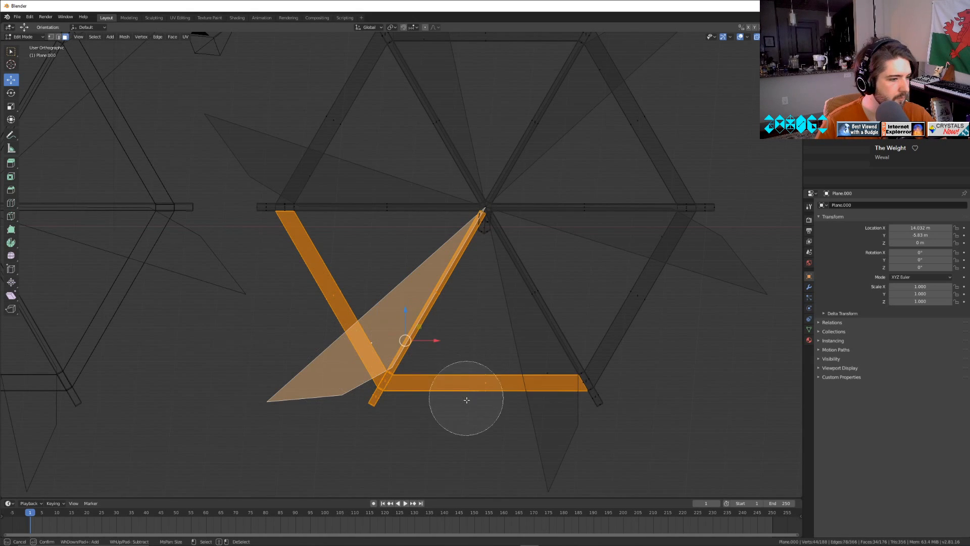
pyautogui.press('Escape')
pyautogui.keyDown('shift'); pyautogui.moveTo(600, 268); pyautogui.dragTo(620, 371, button='middle'); pyautogui.keyUp('shift')
pyautogui.press('c')
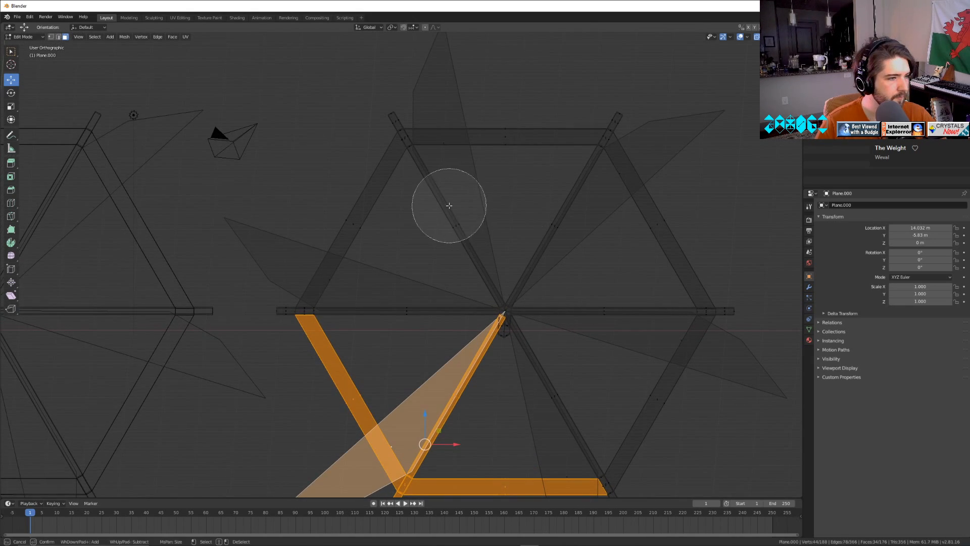
pyautogui.moveTo(449, 205)
pyautogui.mouseDown()
pyautogui.moveTo(457, 169)
pyautogui.moveTo(372, 122)
pyautogui.moveTo(373, 206)
pyautogui.moveTo(513, 162)
pyautogui.mouseUp()
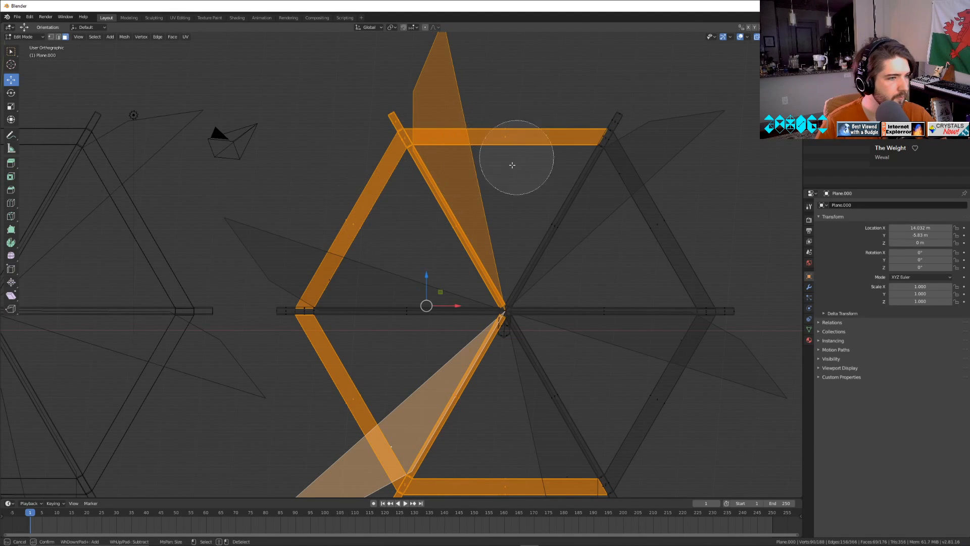
pyautogui.press('Escape')
pyautogui.keyDown('shift'); pyautogui.moveTo(608, 360); pyautogui.dragTo(551, 289, button='middle'); pyautogui.keyUp('shift')
pyautogui.press('c')
pyautogui.moveTo(531, 271)
pyautogui.mouseDown()
pyautogui.moveTo(689, 282)
pyautogui.moveTo(584, 307)
pyautogui.moveTo(632, 165)
pyautogui.mouseUp()
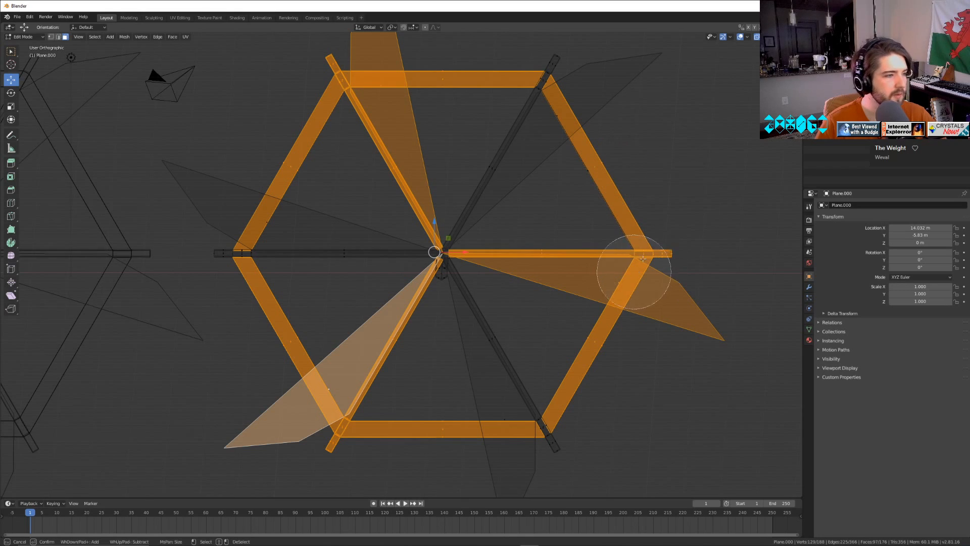
pyautogui.press('Escape')
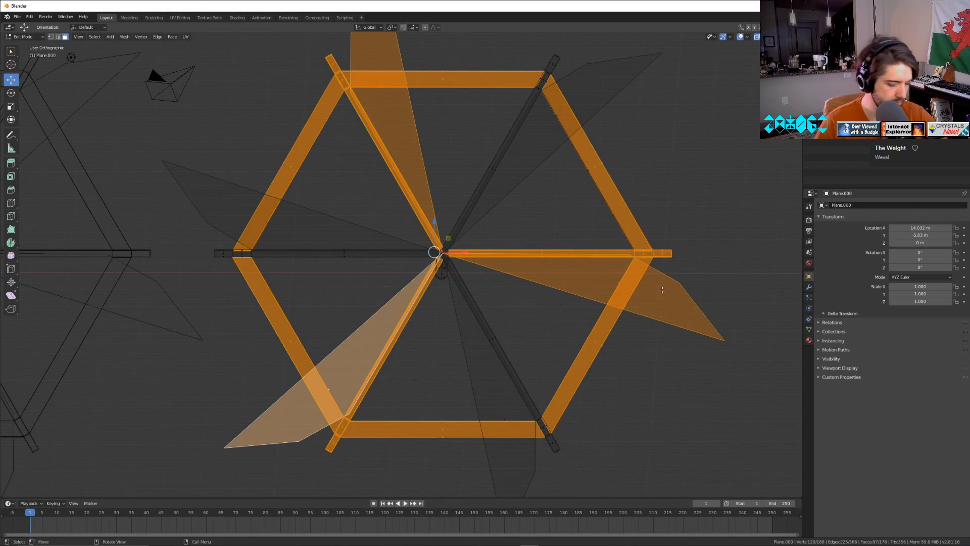
pyautogui.press('x')
pyautogui.click(662, 289)
# Delete the stray rim edge left near the upper blade of the copy, and return to Object Mode in solid shading.
pyautogui.hotkey('ctrl', 'z')
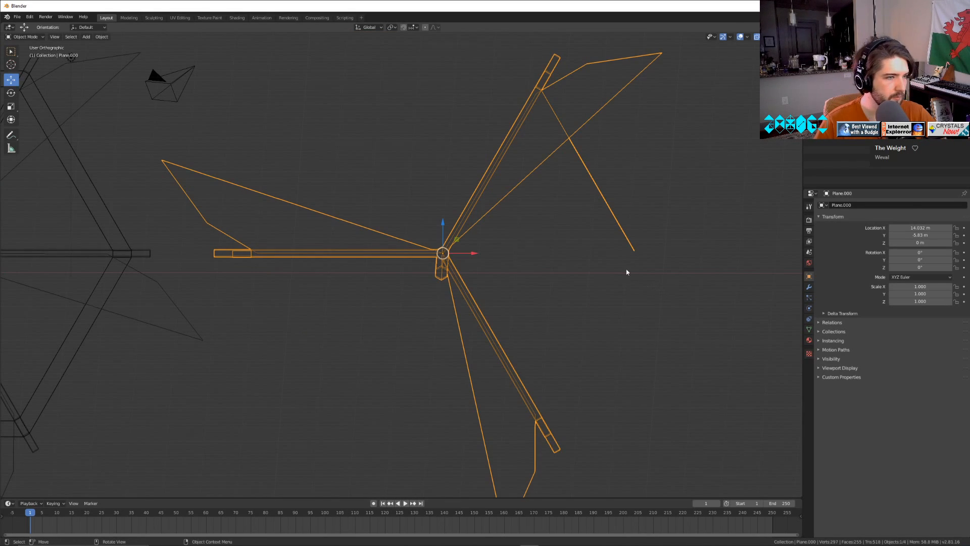
pyautogui.hotkey('ctrl', 'shift', 'z')
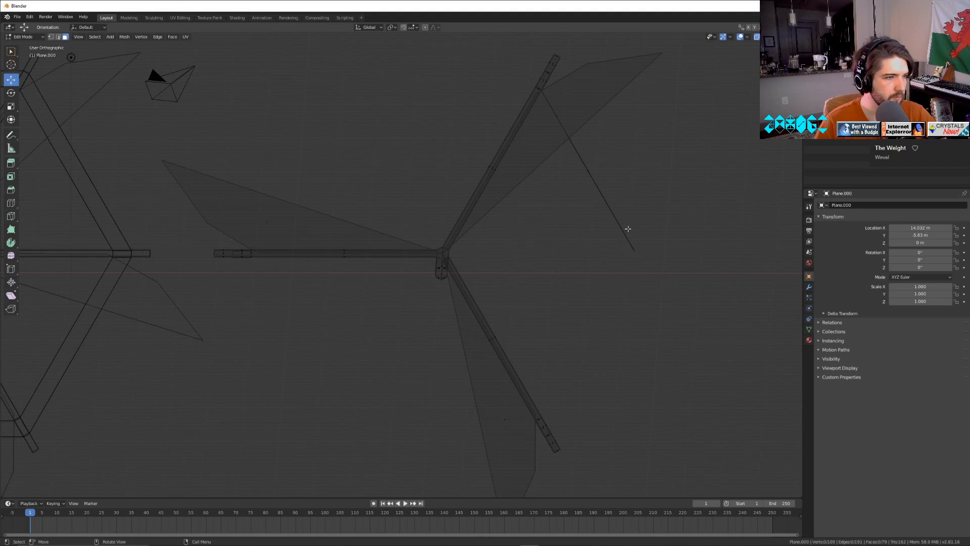
pyautogui.press('c')
pyautogui.click(599, 181)
pyautogui.press('Escape')
pyautogui.press('x')
pyautogui.click(607, 179)
pyautogui.press('Tab')
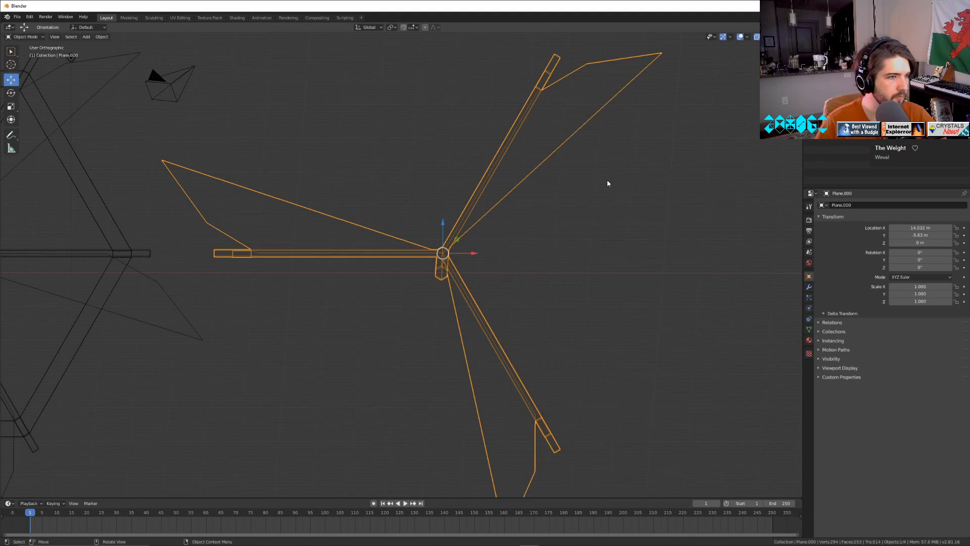
pyautogui.hotkey('shift', 'z')
pyautogui.scroll(-4, 571, 290)
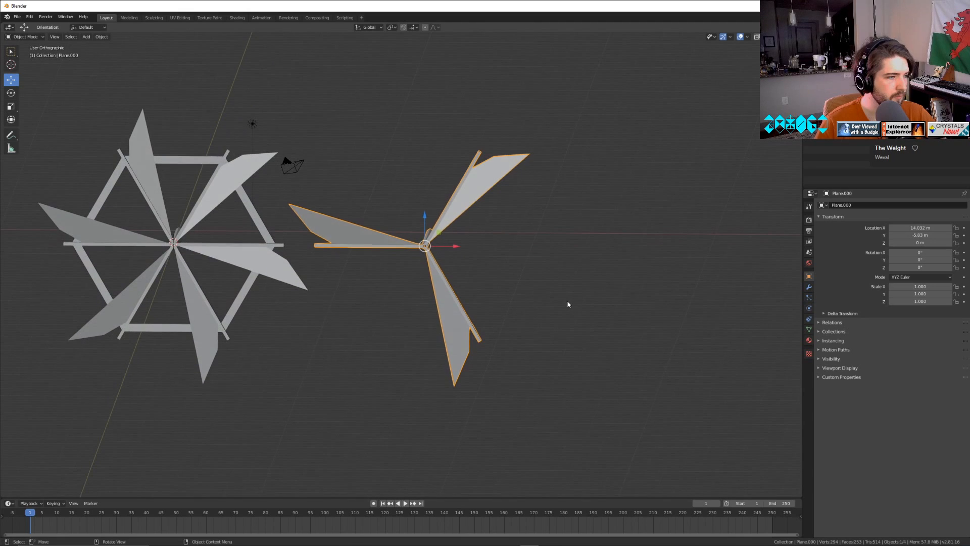
# In Edit Mode, select the tip vertices of all three blades on the copied wheel and try to scale them inward together.
pyautogui.press('Tab')
pyautogui.scroll(-4, 476, 318)
pyautogui.press('Tab')
pyautogui.moveTo(474, 308)
pyautogui.mouseDown(button='middle')
pyautogui.moveTo(471, 284)
pyautogui.moveTo(459, 305)
pyautogui.mouseUp(button='middle')
pyautogui.scroll(5, 446, 296)
pyautogui.press('Tab')
pyautogui.scroll(4, 444, 294)
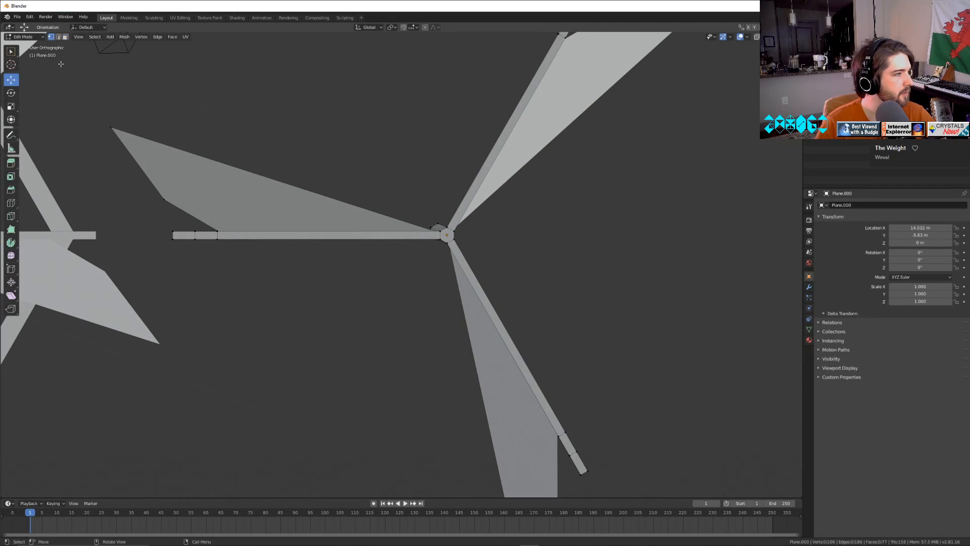
pyautogui.scroll(-6, 366, 236)
pyautogui.moveTo(366, 236); pyautogui.dragTo(366, 236, button='middle')
pyautogui.keyDown('shift'); pyautogui.click(499, 176); pyautogui.keyUp('shift')
pyautogui.keyDown('shift'); pyautogui.click(438, 371); pyautogui.keyUp('shift')
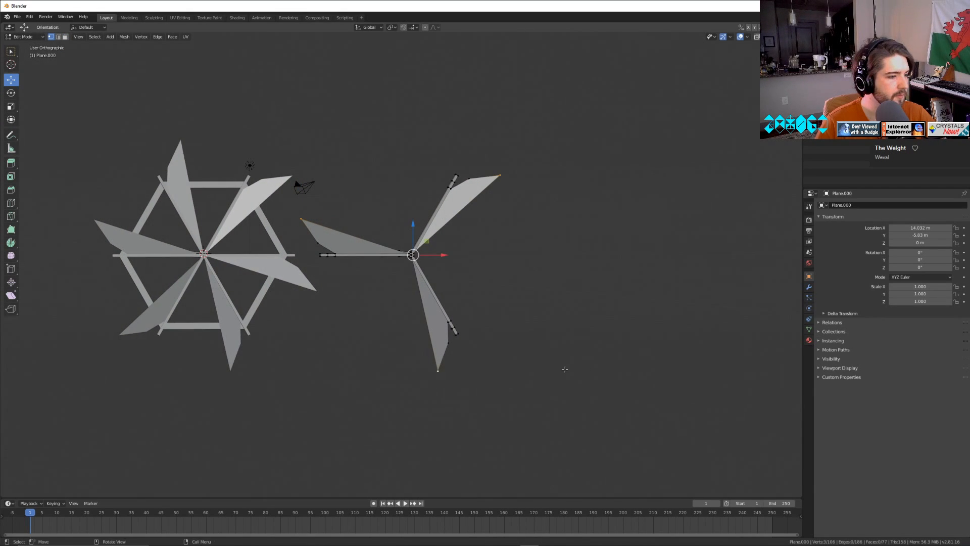
pyautogui.press('s')
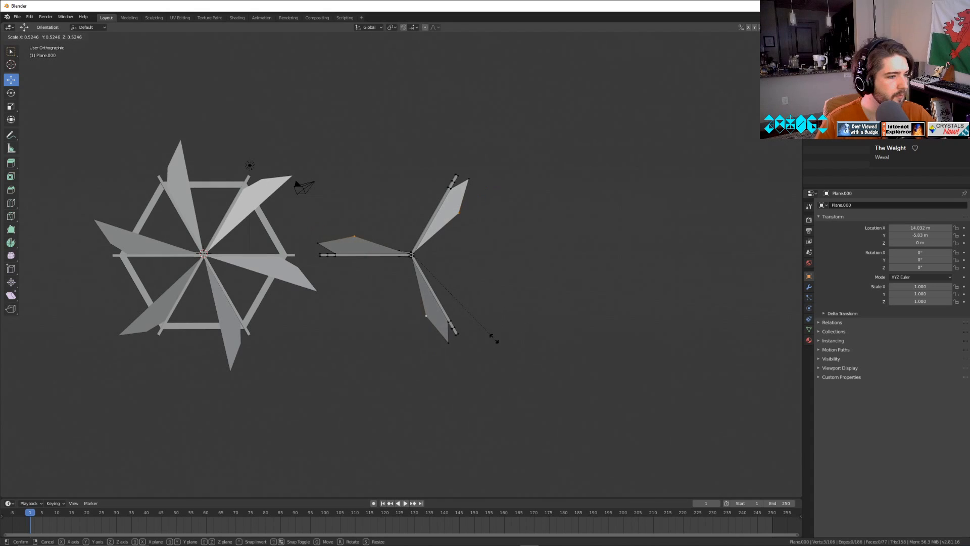
pyautogui.rightClick(486, 335)
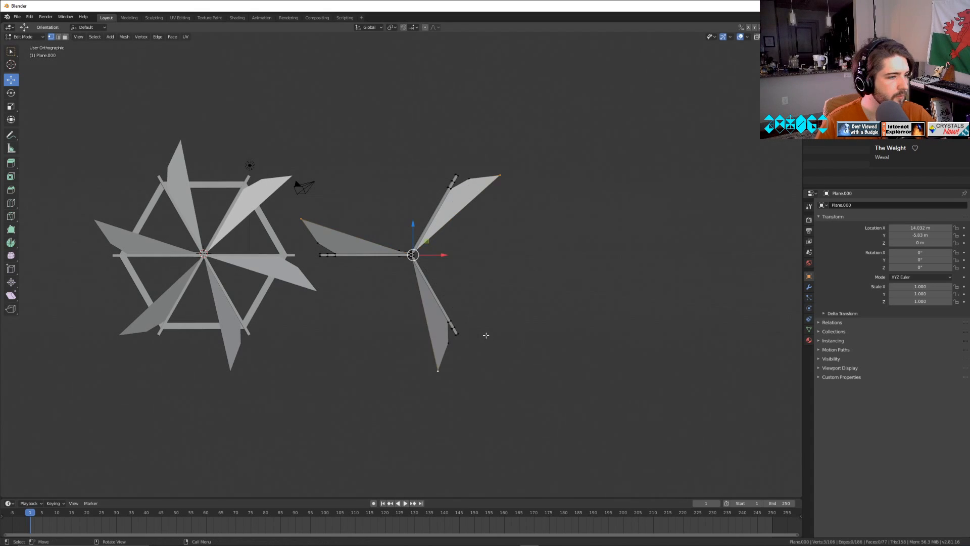
# Try to move the lower outer corner of the three-bladed wheel's left blade along Y, and undo the move.
pyautogui.scroll(5, 481, 327)
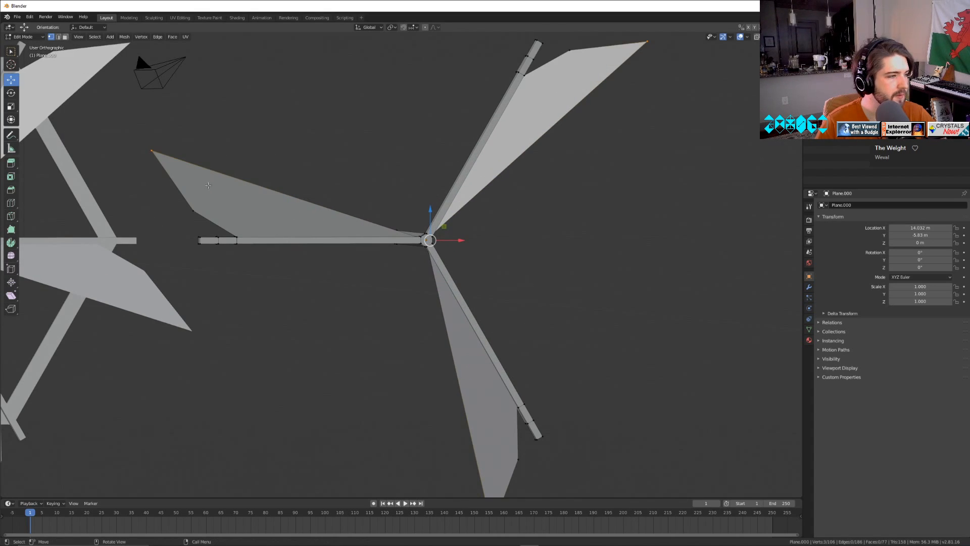
pyautogui.click(155, 151)
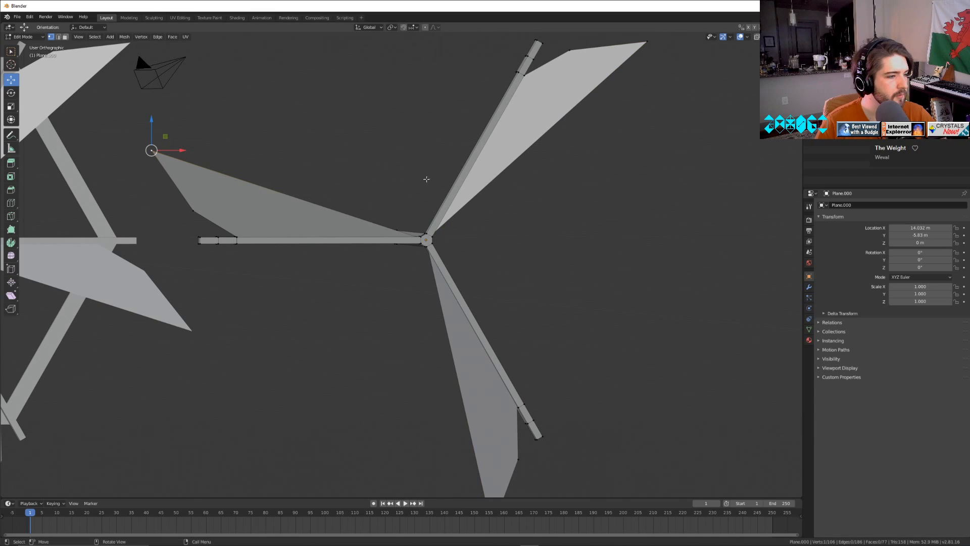
pyautogui.click(193, 211)
pyautogui.press('g')
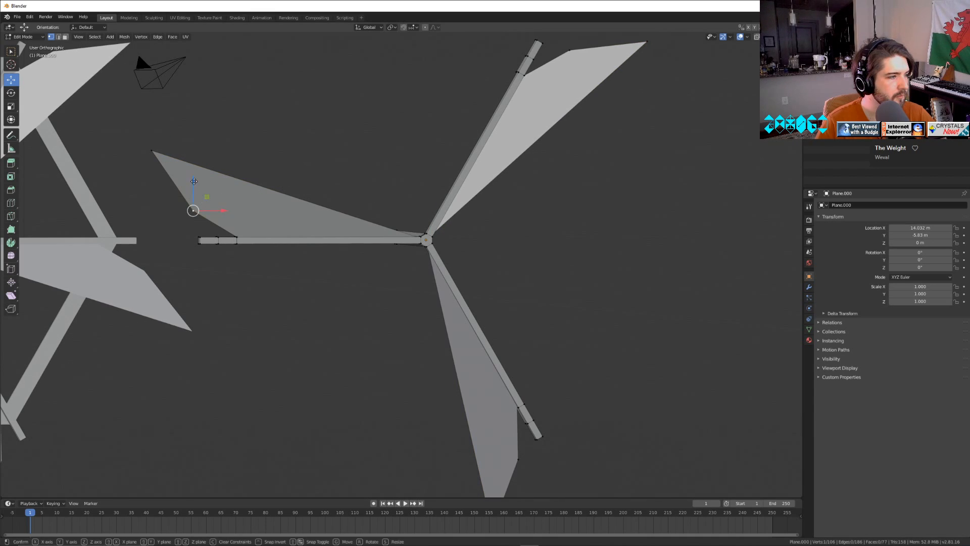
pyautogui.press('y')
pyautogui.moveTo(189, 216); pyautogui.dragTo(189, 208)
pyautogui.hotkey('ctrl', 'z')
pyautogui.scroll(-3, 267, 210)
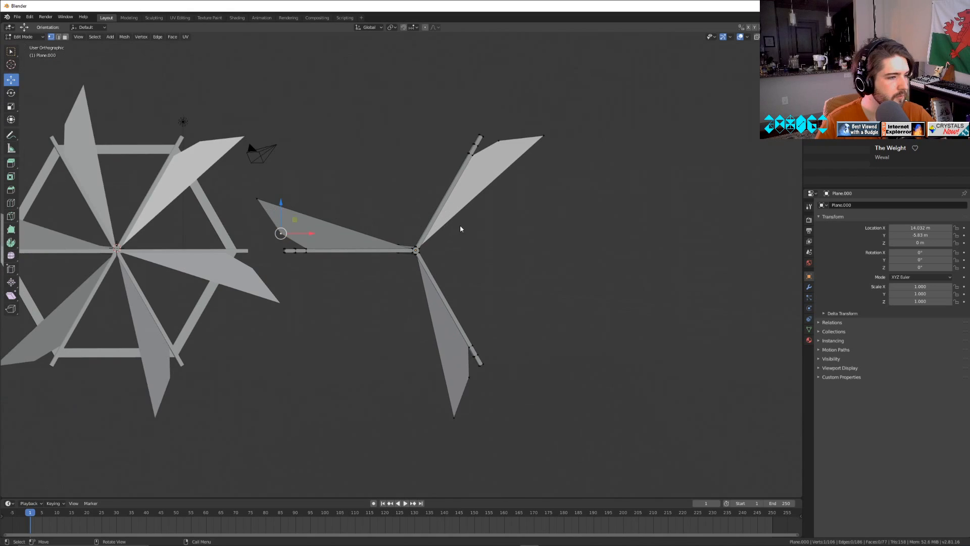
# Open the six-bladed wheel in Edit Mode and examine the lower outer corner of its left blade from an angle.
pyautogui.press('Tab')
pyautogui.moveTo(213, 259); pyautogui.dragTo(299, 296, button='middle')
pyautogui.click(358, 283)
pyautogui.press('Tab')
pyautogui.scroll(4, 283, 293)
pyautogui.keyDown('shift'); pyautogui.moveTo(213, 282); pyautogui.dragTo(567, 271, button='middle'); pyautogui.keyUp('shift')
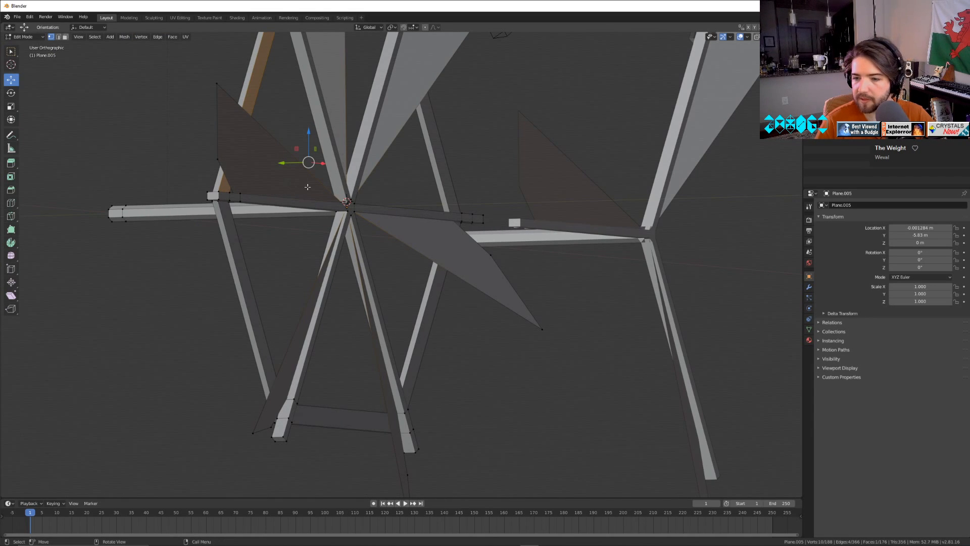
pyautogui.moveTo(211, 147); pyautogui.dragTo(580, 282, button='middle')
pyautogui.moveTo(323, 298); pyautogui.dragTo(404, 275, button='middle')
pyautogui.scroll(2, 444, 305)
pyautogui.scroll(2, 444, 305)
pyautogui.click(397, 345)
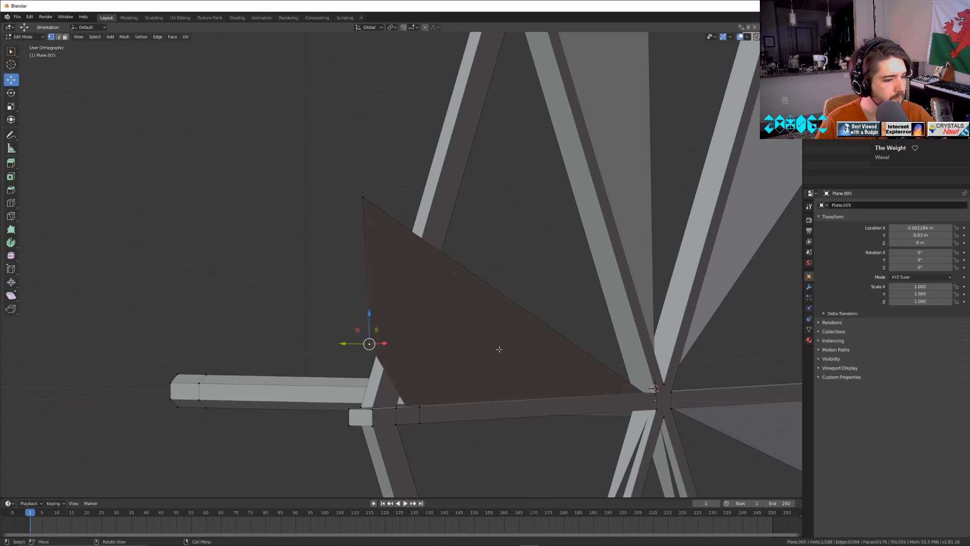
pyautogui.moveTo(500, 349); pyautogui.dragTo(493, 245, button='middle')
# Examine the blade root vertices at the six-bladed wheel's hub in see-through view.
pyautogui.hotkey('alt', 'z')
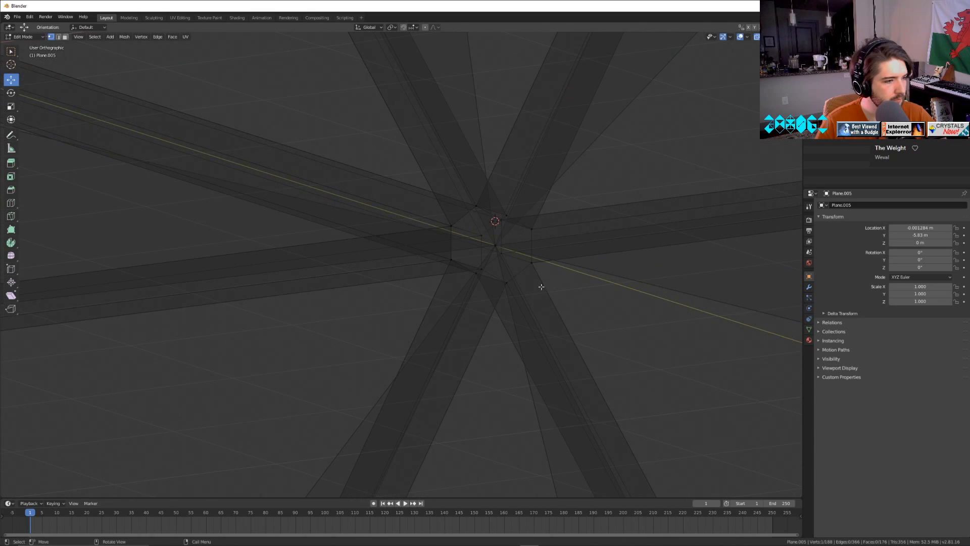
pyautogui.click(493, 246)
pyautogui.click(493, 245)
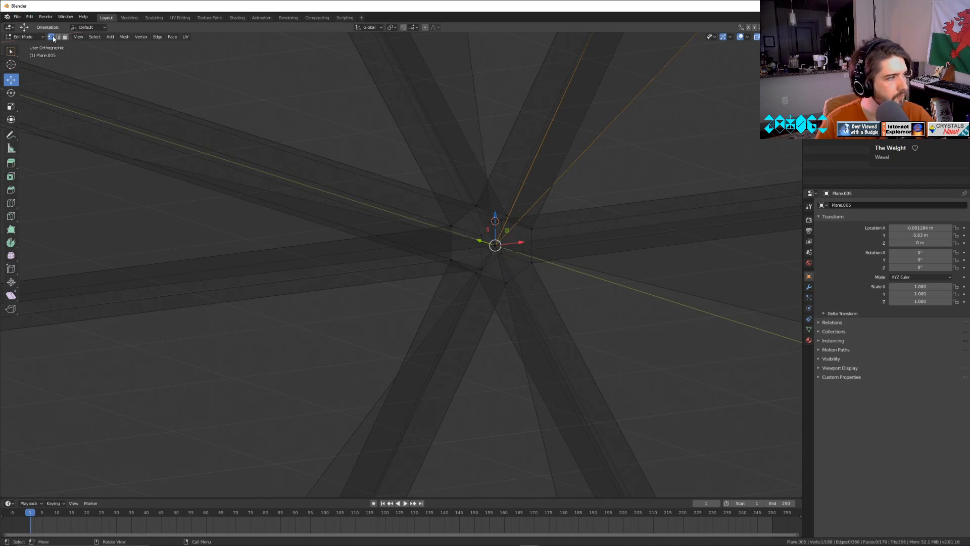
pyautogui.click(538, 347)
pyautogui.press('Tab')
pyautogui.scroll(-2, 532, 348)
pyautogui.press('Tab')
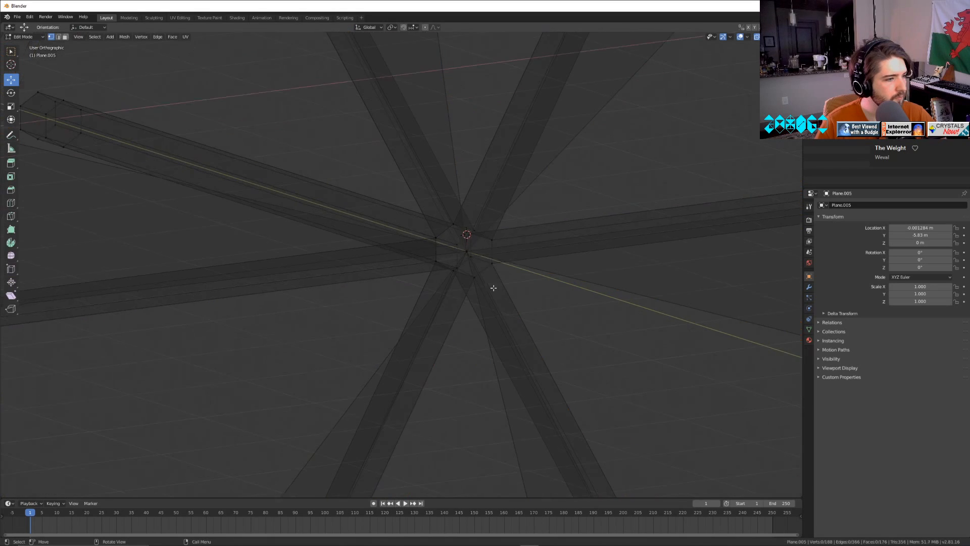
pyautogui.scroll(1, 492, 283)
pyautogui.click(477, 246)
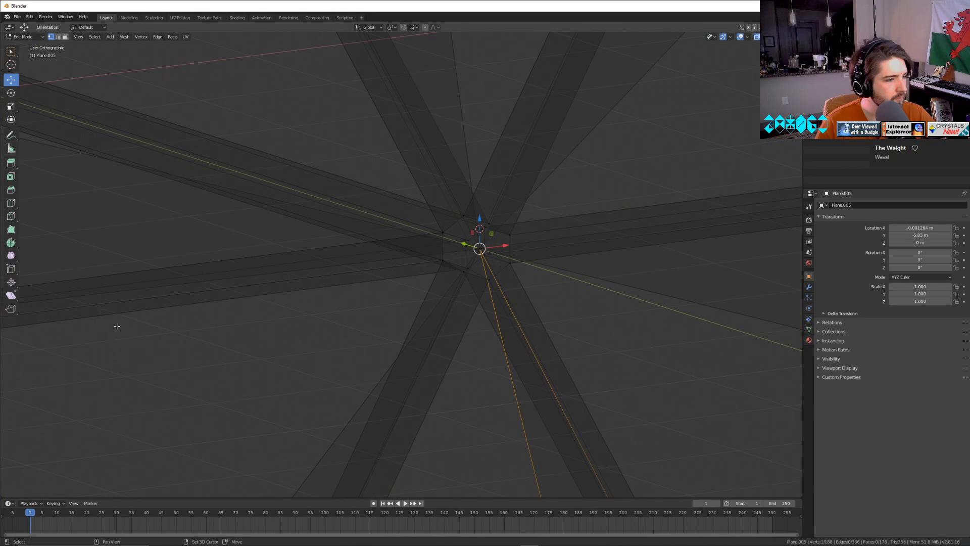
pyautogui.moveTo(114, 325); pyautogui.dragTo(167, 366, button='middle')
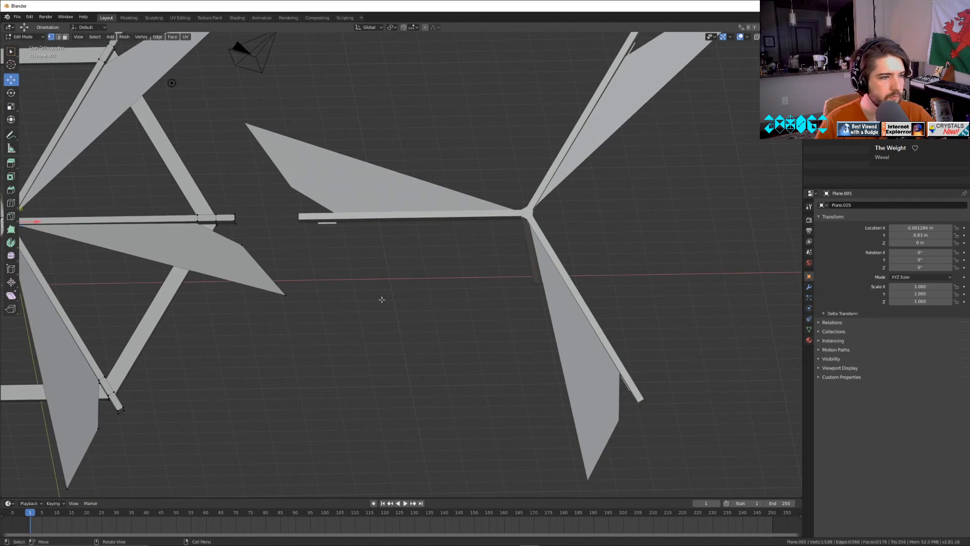
# In Edit Mode of the three-bladed wheel, move the left blade's tip vertex inward along X and raise it along Z.
pyautogui.press('Tab')
pyautogui.click(341, 177)
pyautogui.press('Tab')
pyautogui.moveTo(341, 176); pyautogui.dragTo(387, 203, button='middle')
pyautogui.moveTo(546, 281); pyautogui.dragTo(245, 219, button='middle')
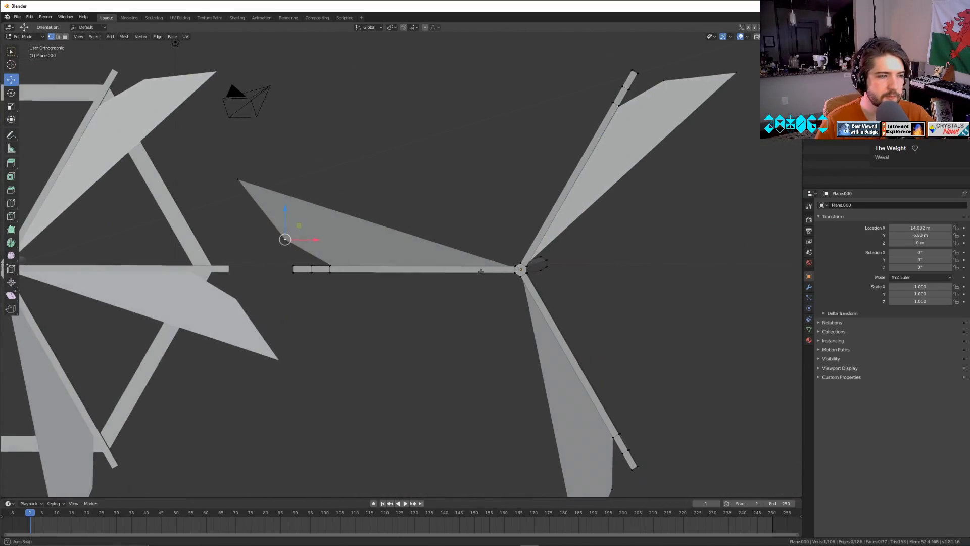
pyautogui.click(246, 186)
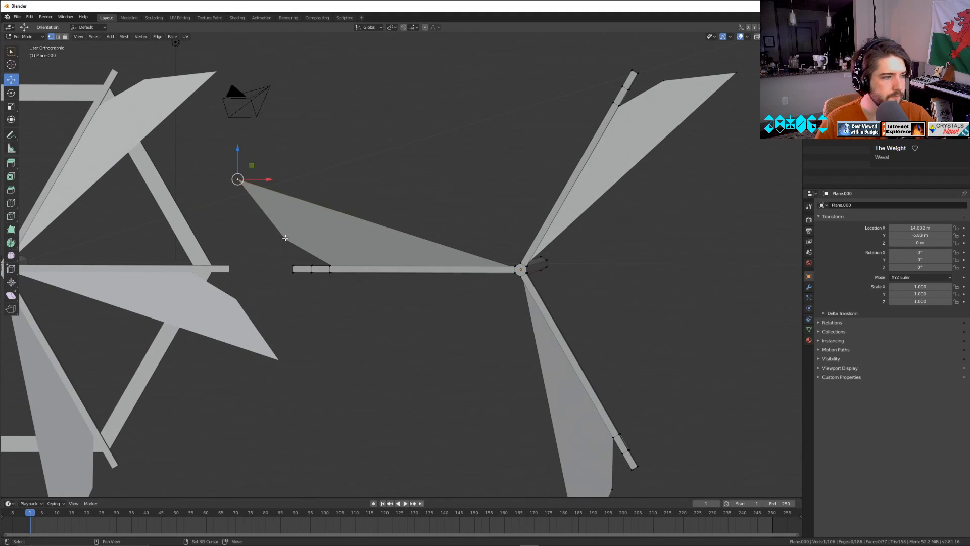
pyautogui.scroll(-4, 364, 326)
pyautogui.moveTo(406, 299)
pyautogui.mouseDown(button='middle')
pyautogui.moveTo(410, 325)
pyautogui.moveTo(424, 303)
pyautogui.mouseUp(button='middle')
pyautogui.press('g')
pyautogui.press('x')
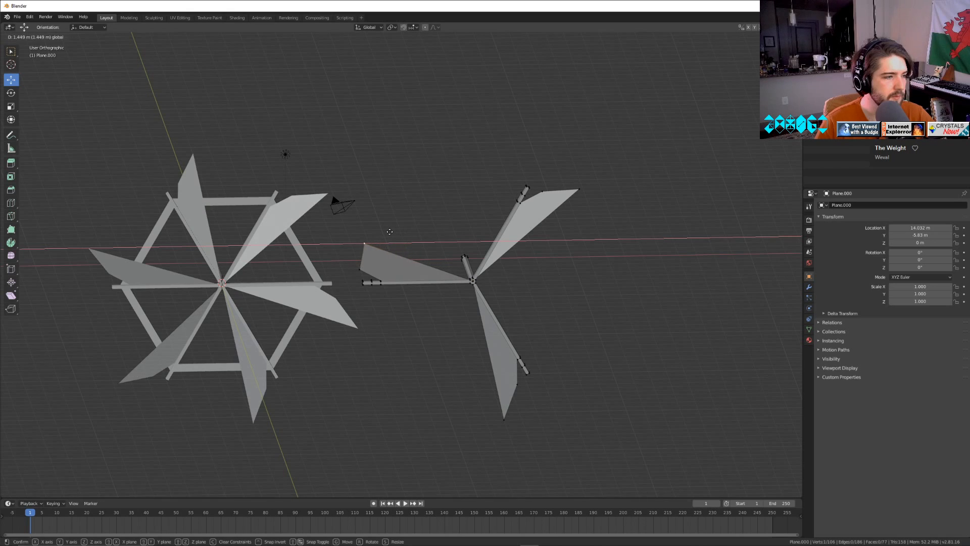
pyautogui.click(384, 226)
pyautogui.moveTo(361, 212); pyautogui.dragTo(362, 152)
pyautogui.moveTo(510, 394); pyautogui.dragTo(438, 301, button='middle')
# Try to raise the left blade's lower outer corner about 0.08 m along Z, and undo the move.
pyautogui.click(358, 264)
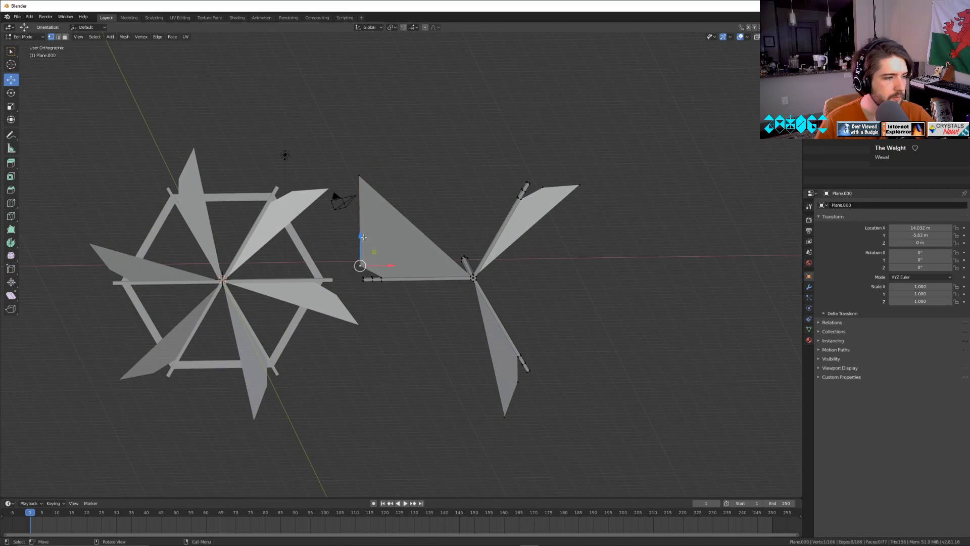
pyautogui.press('g')
pyautogui.press('z')
pyautogui.click(361, 240)
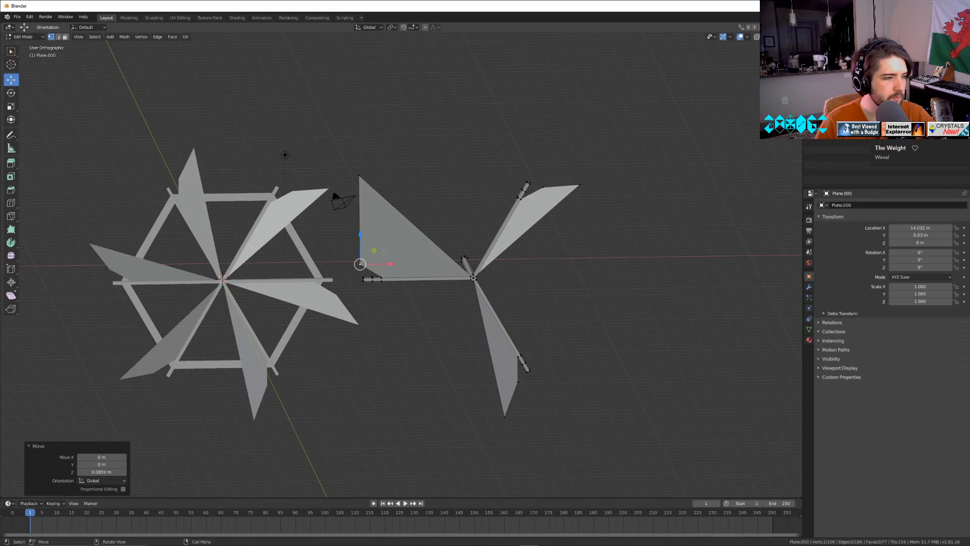
pyautogui.hotkey('ctrl', 'z')
pyautogui.hotkey('ctrl', 'z')
# Return the viewport to solid shading and select the enlarged left blade's face in face selection mode.
pyautogui.press('Tab')
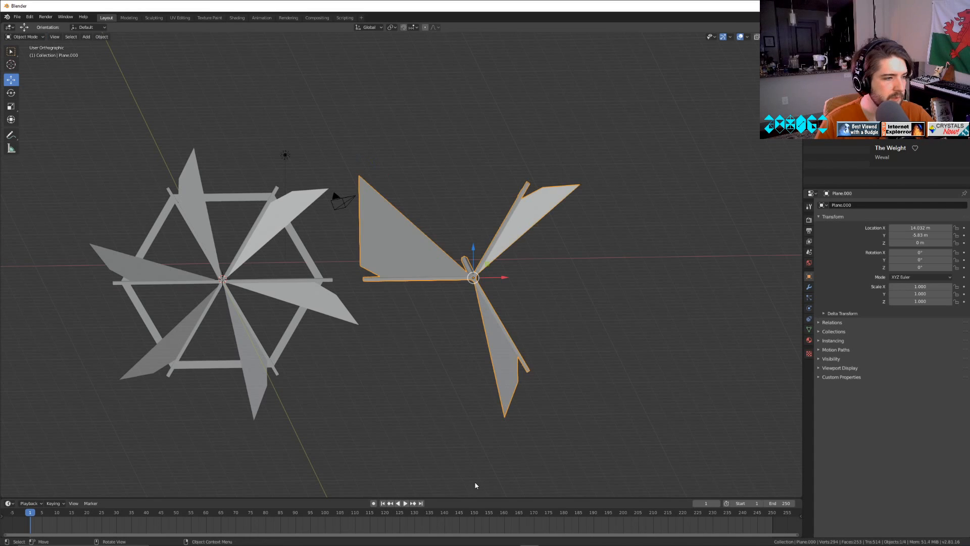
pyautogui.moveTo(476, 485)
pyautogui.mouseDown(button='middle')
pyautogui.moveTo(451, 439)
pyautogui.moveTo(450, 462)
pyautogui.moveTo(471, 426)
pyautogui.moveTo(521, 391)
pyautogui.moveTo(426, 397)
pyautogui.moveTo(481, 393)
pyautogui.mouseUp(button='middle')
pyautogui.hotkey('alt', 'z')
pyautogui.press('z')
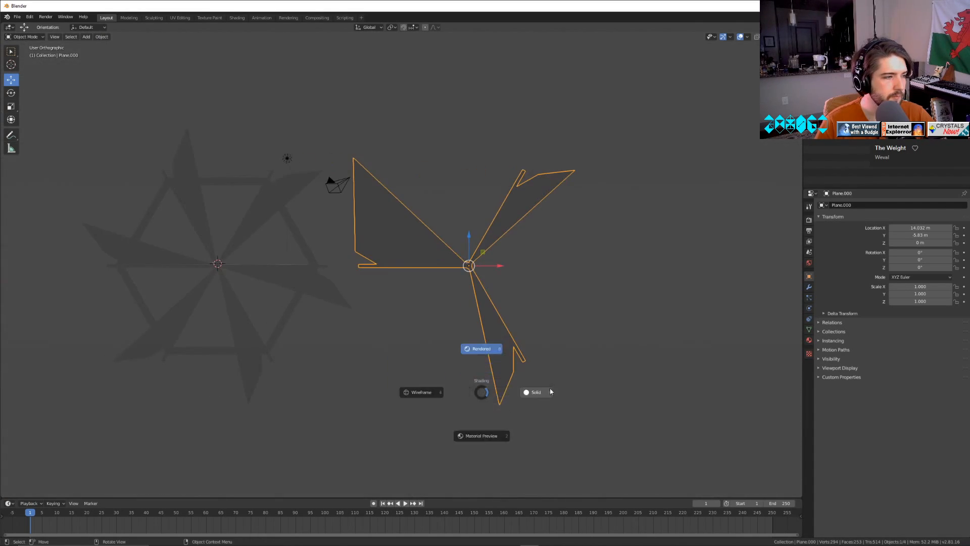
pyautogui.click(551, 390)
pyautogui.scroll(4, 555, 393)
pyautogui.press('Tab')
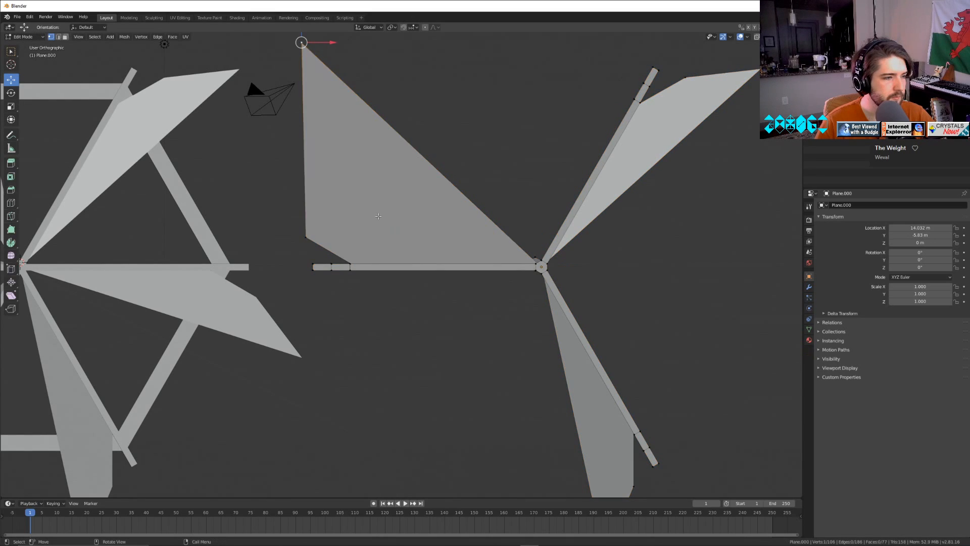
pyautogui.click(64, 37)
pyautogui.click(454, 247)
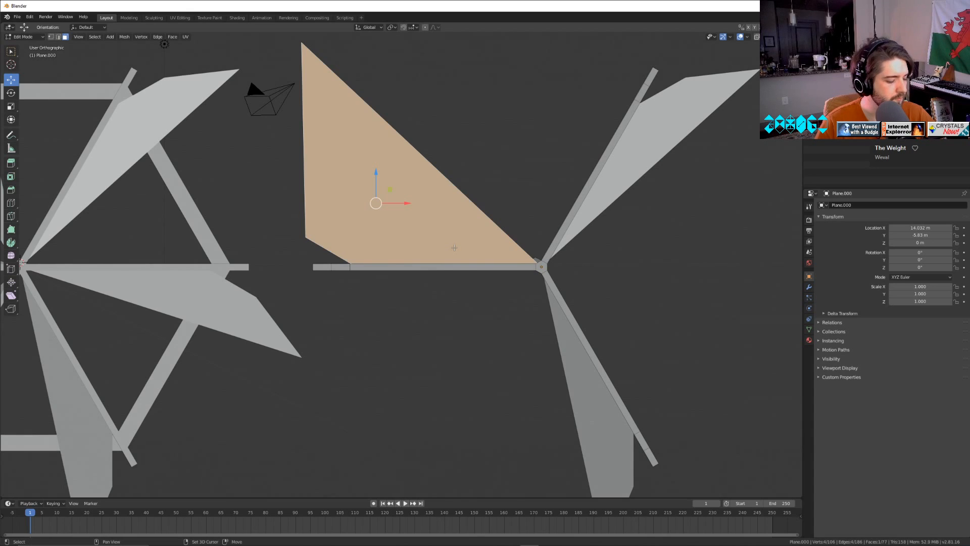
# Examine the enlarged blade in Object Mode from the top, in perspective and from the front.
pyautogui.press('Tab')
pyautogui.press('KP_7')
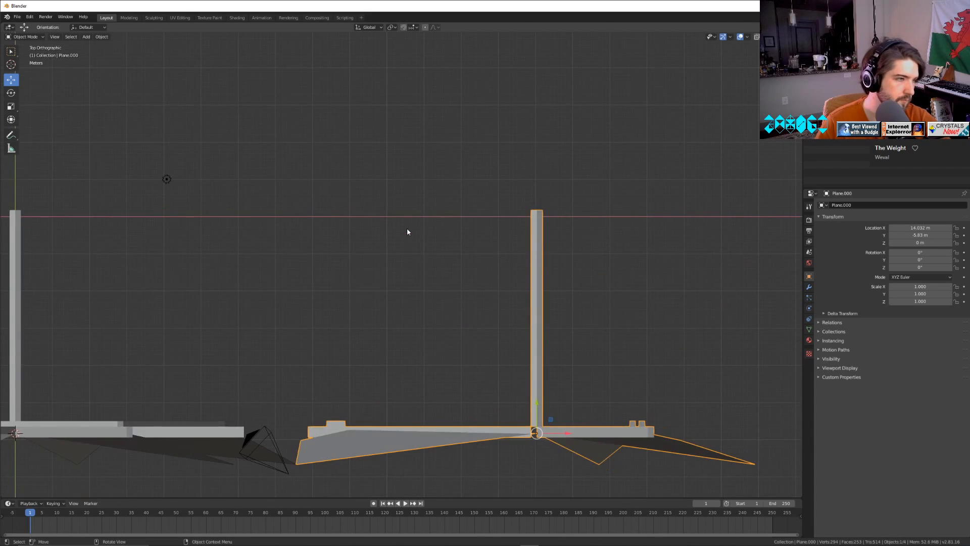
pyautogui.press('KP_5')
pyautogui.press('KP_5')
pyautogui.press('KP_2')
pyautogui.press('KP_2')
pyautogui.press('KP_2')
pyautogui.press('KP_2')
pyautogui.press('KP_2')
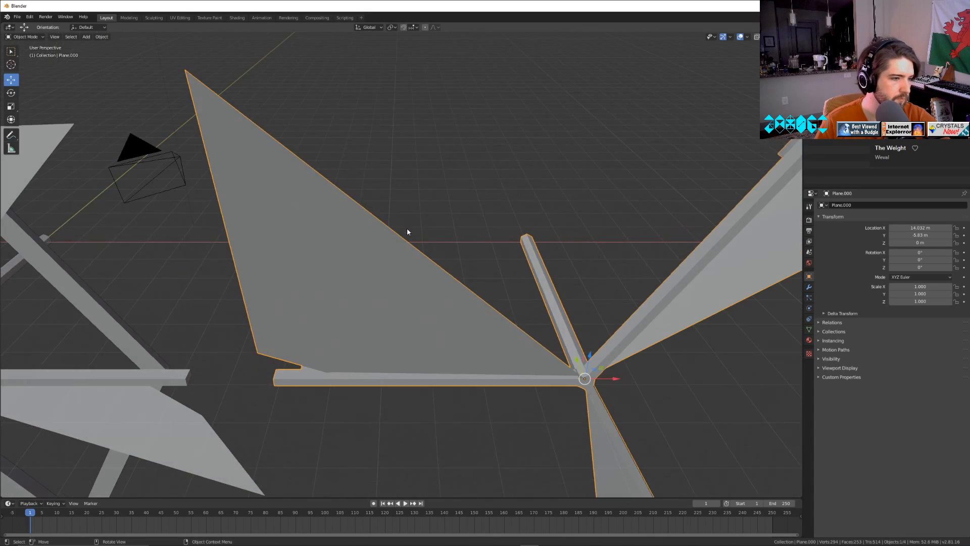
pyautogui.press('KP_5')
pyautogui.press('KP_2')
pyautogui.scroll(-2, 489, 244)
pyautogui.press('Tab')
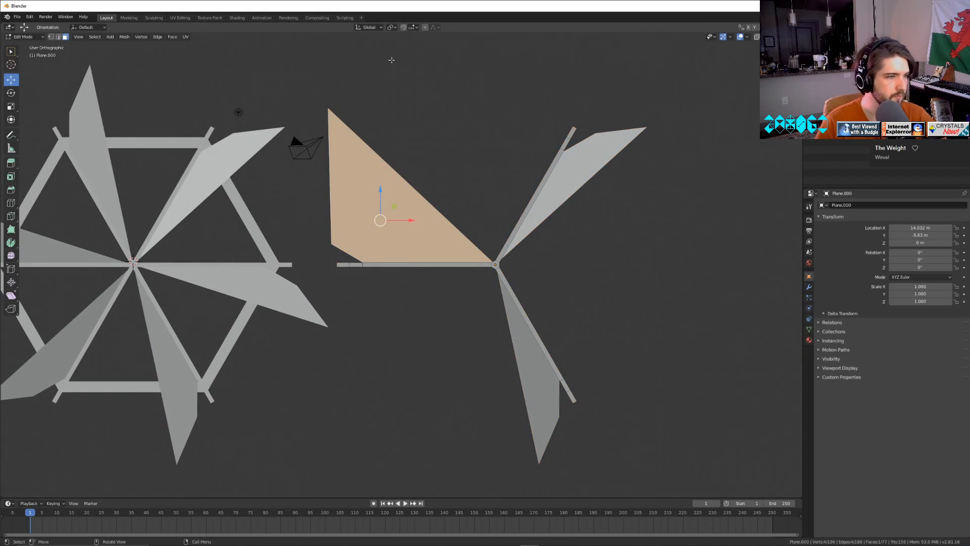
# Select the left blade's tip vertex, lower it along Z, and move it 9.35 m along X to the upper spoke's end.
pyautogui.click(51, 37)
pyautogui.click(328, 109)
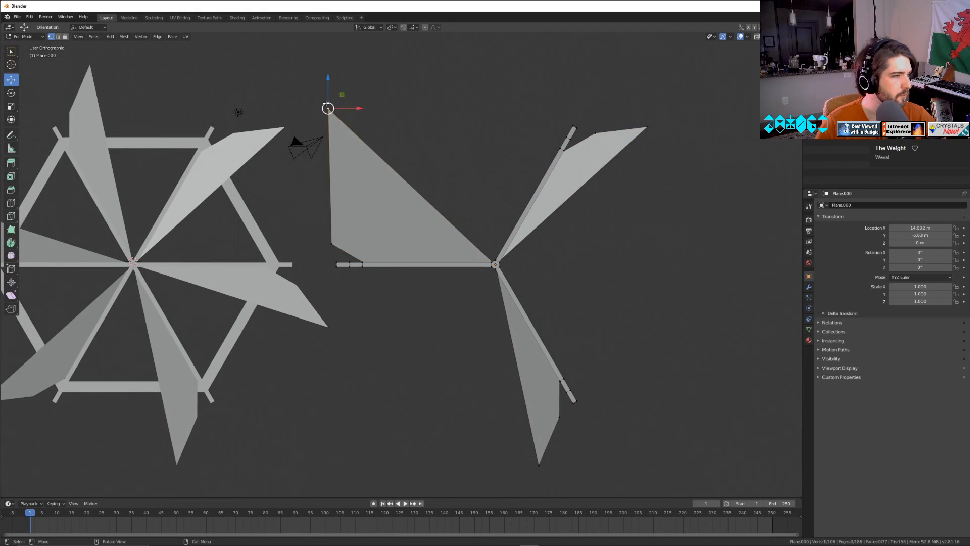
pyautogui.moveTo(359, 108); pyautogui.dragTo(363, 105)
pyautogui.moveTo(332, 74)
pyautogui.mouseDown()
pyautogui.moveTo(332, 231)
pyautogui.moveTo(332, 92)
pyautogui.mouseUp()
pyautogui.moveTo(367, 126); pyautogui.dragTo(608, 135)
pyautogui.keyDown('shift'); pyautogui.moveTo(502, 164); pyautogui.dragTo(291, 245, button='middle'); pyautogui.keyUp('shift')
pyautogui.scroll(10, 263, 244)
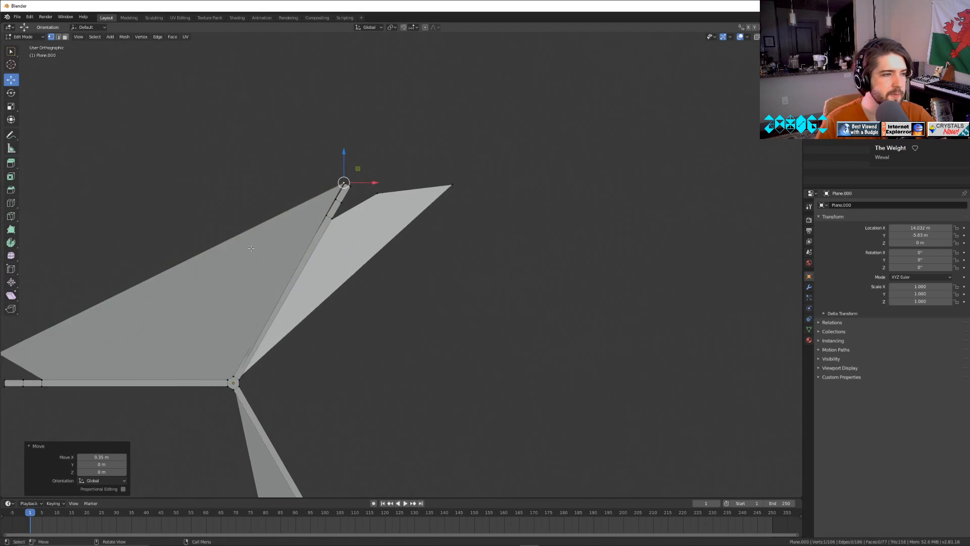
# Fine-tune the tip vertex along Z and X until it meets the upper corner of the spoke's end.
pyautogui.keyDown('shift'); pyautogui.moveTo(325, 217); pyautogui.dragTo(590, 515, button='middle'); pyautogui.keyUp('shift')
pyautogui.scroll(2, 562, 255)
pyautogui.scroll(3, 562, 254)
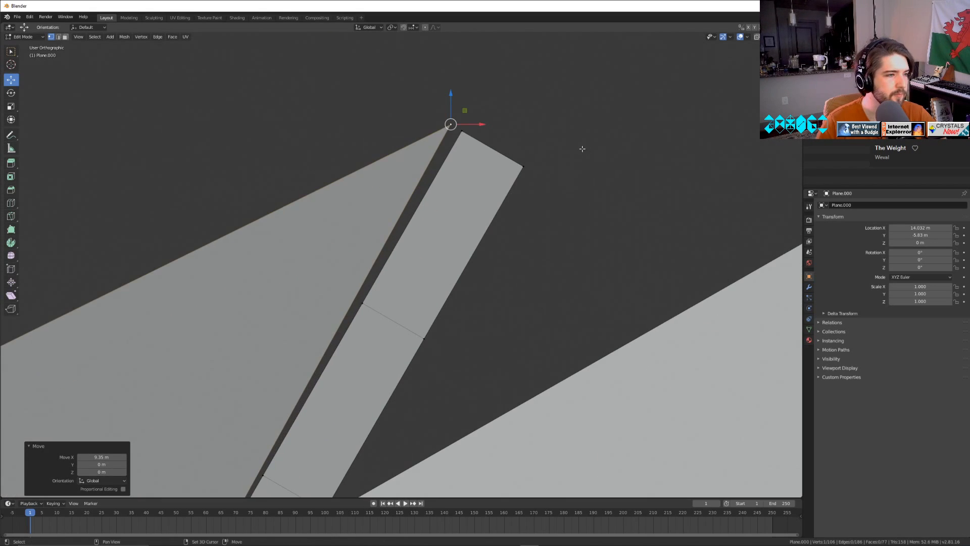
pyautogui.keyDown('shift'); pyautogui.moveTo(533, 166); pyautogui.dragTo(531, 246, button='middle'); pyautogui.keyUp('shift')
pyautogui.scroll(4, 530, 246)
pyautogui.moveTo(548, 140); pyautogui.dragTo(561, 141)
pyautogui.moveTo(530, 109); pyautogui.dragTo(556, 151)
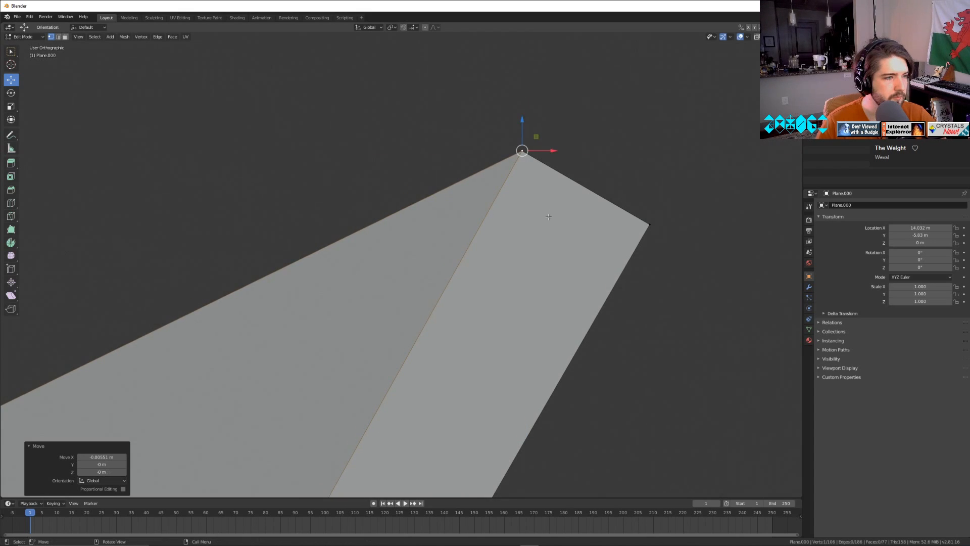
# Move the tip vertex -9.44 m and 0.113 m along X to make the blade's outer edge vertical, and return to Object Mode.
pyautogui.scroll(-8, 552, 258)
pyautogui.keyDown('shift'); pyautogui.moveTo(446, 303); pyautogui.dragTo(495, 303, button='middle'); pyautogui.keyUp('shift')
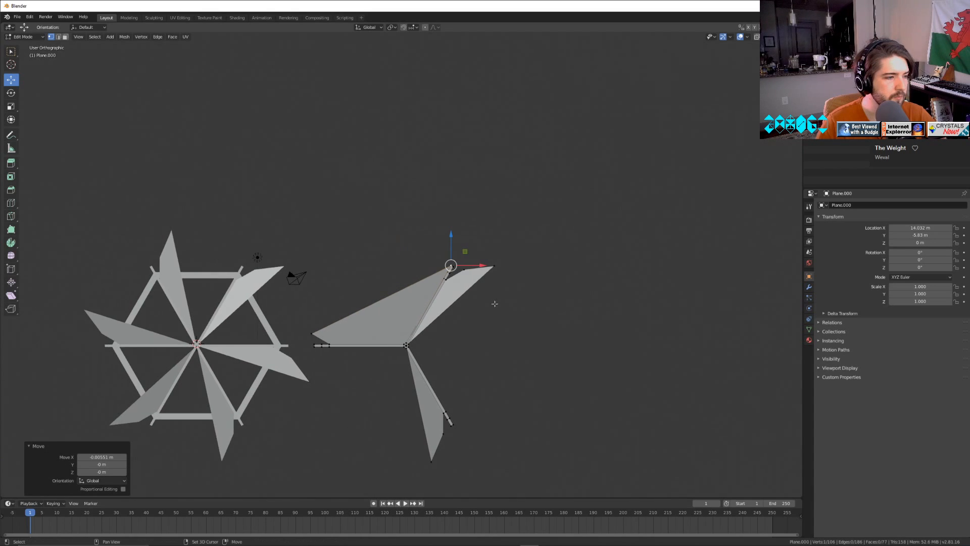
pyautogui.moveTo(486, 265); pyautogui.dragTo(284, 300)
pyautogui.scroll(9, 285, 300)
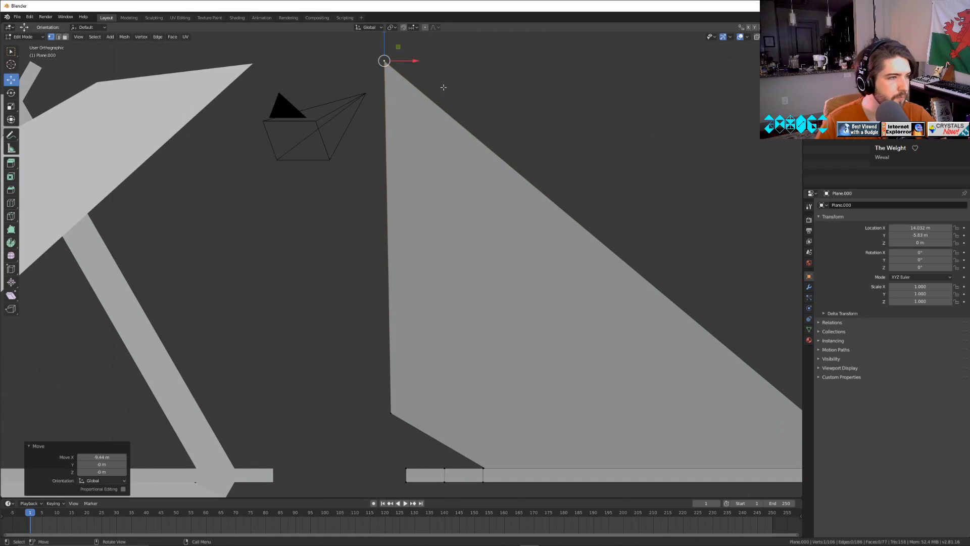
pyautogui.moveTo(410, 60); pyautogui.dragTo(419, 59)
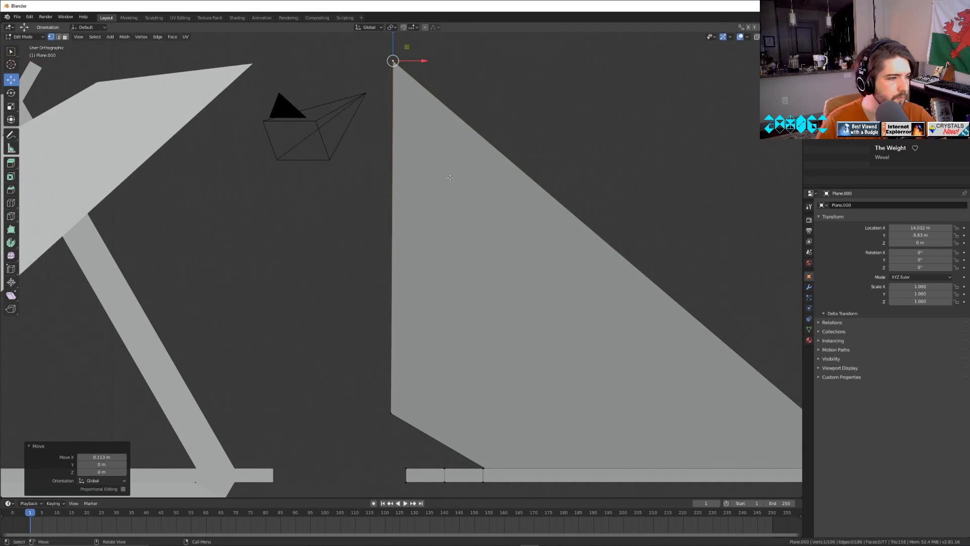
pyautogui.scroll(-10, 514, 256)
pyautogui.press('Tab')
pyautogui.scroll(6, 535, 351)
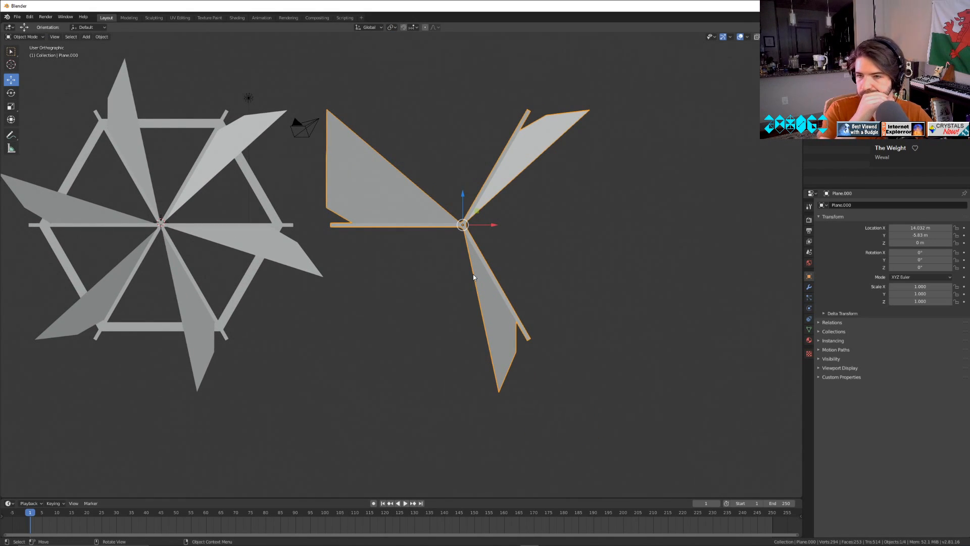
# Try to reshape the upper-right blade by lowering its tip vertex to the lower spoke's end, with a 3.65 m move outward along X.
pyautogui.scroll(3, 396, 226)
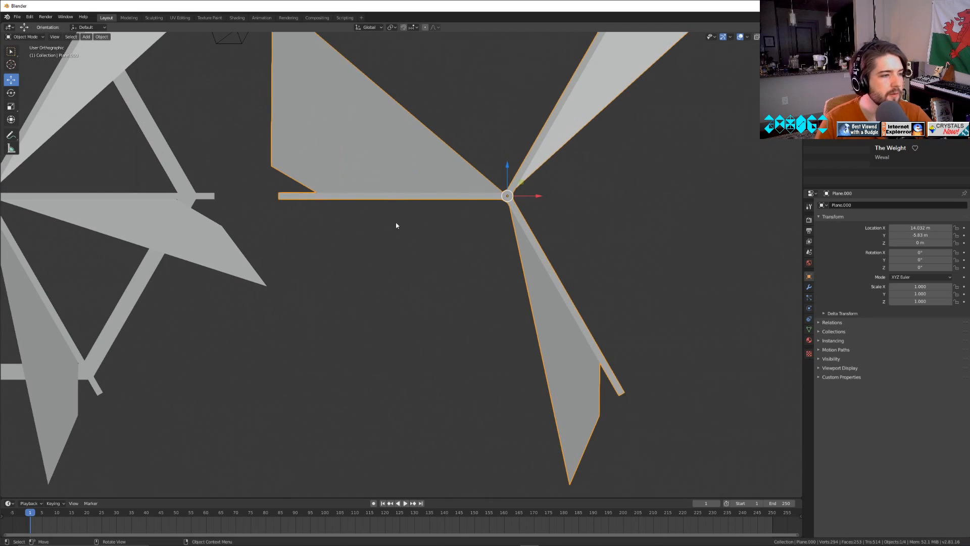
pyautogui.press('Tab')
pyautogui.keyDown('shift'); pyautogui.moveTo(639, 148); pyautogui.dragTo(552, 212, button='middle'); pyautogui.keyUp('shift')
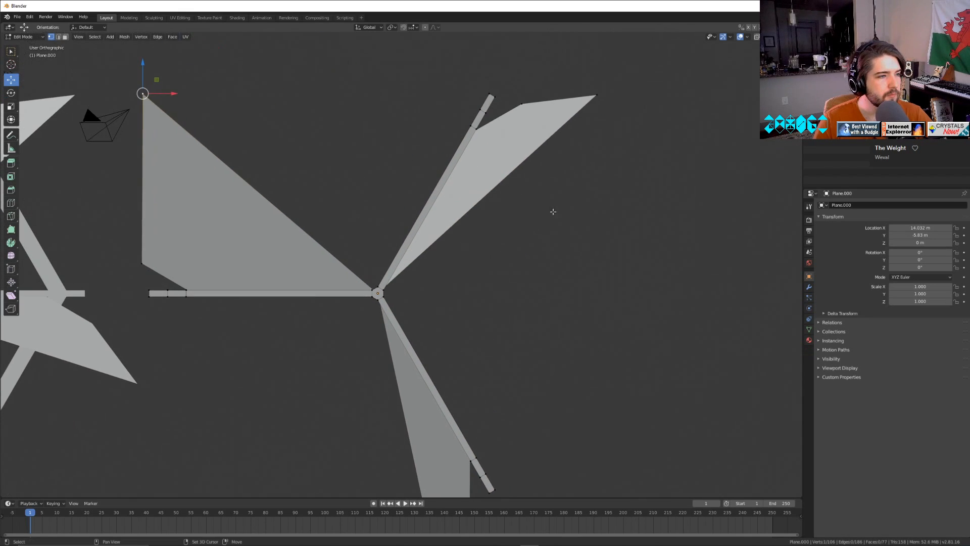
pyautogui.click(604, 103)
pyautogui.moveTo(597, 66); pyautogui.dragTo(569, 468)
pyautogui.keyDown('shift'); pyautogui.moveTo(626, 405); pyautogui.dragTo(633, 315, button='middle'); pyautogui.keyUp('shift')
pyautogui.moveTo(630, 412); pyautogui.dragTo(507, 359)
pyautogui.moveTo(534, 391); pyautogui.dragTo(528, 391)
pyautogui.moveTo(501, 358); pyautogui.dragTo(655, 282)
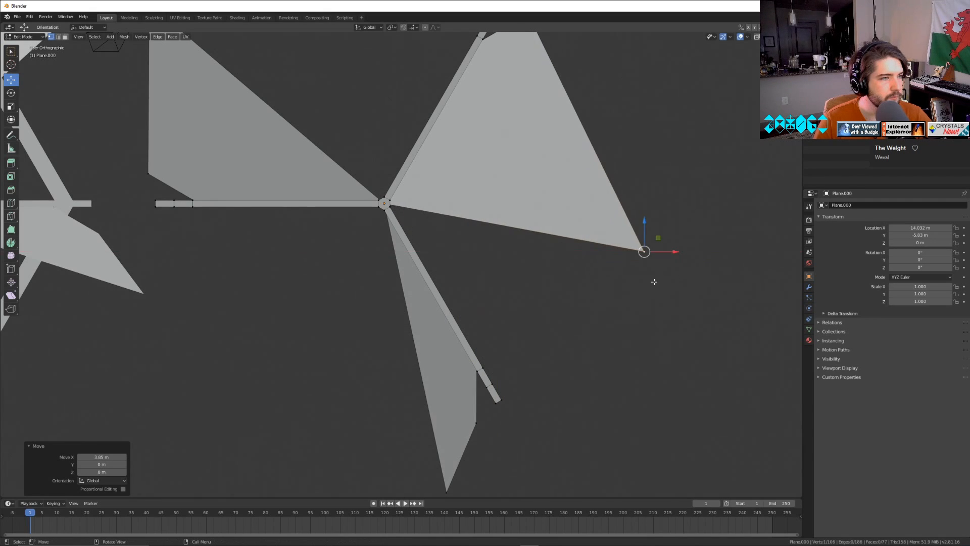
# Raise the upper-right blade's tip vertex along Z, fine-tune it along X, and return to Object Mode.
pyautogui.scroll(-3, 654, 281)
pyautogui.moveTo(554, 227)
pyautogui.mouseDown()
pyautogui.moveTo(544, 185)
pyautogui.moveTo(487, 230)
pyautogui.moveTo(566, 231)
pyautogui.mouseUp()
pyautogui.moveTo(531, 191); pyautogui.dragTo(544, 138)
pyautogui.moveTo(565, 172); pyautogui.dragTo(597, 176)
pyautogui.moveTo(563, 145); pyautogui.dragTo(563, 123)
pyautogui.moveTo(597, 151); pyautogui.dragTo(576, 150)
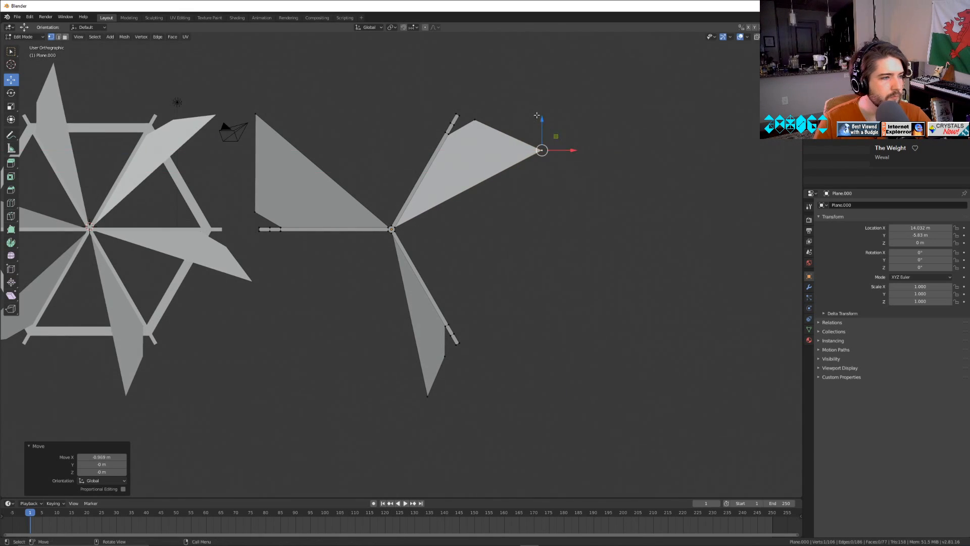
pyautogui.moveTo(537, 115); pyautogui.dragTo(539, 124)
pyautogui.scroll(-1, 542, 233)
pyautogui.moveTo(541, 236); pyautogui.dragTo(480, 348, button='middle')
pyautogui.press('Tab')
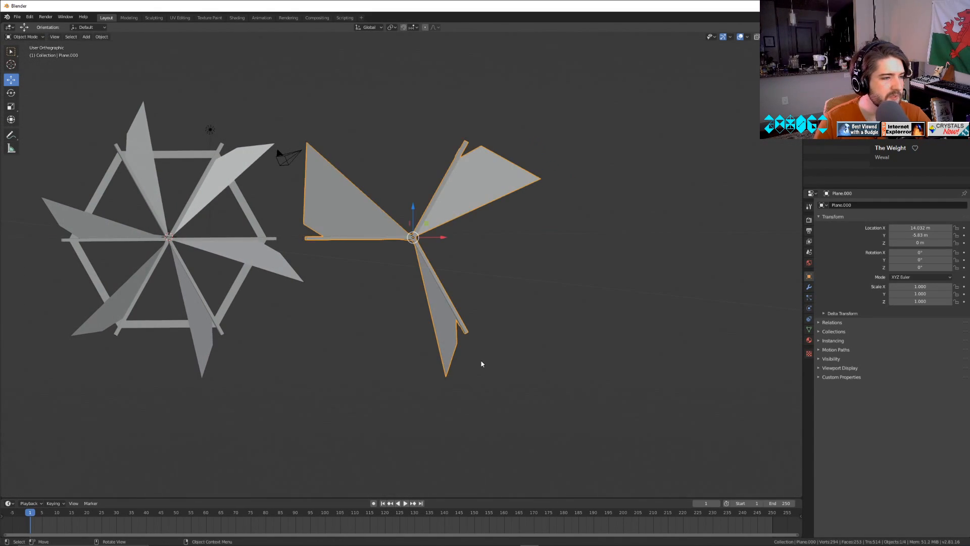
# Undo all tip-vertex moves on the upper-right blade in Edit Mode.
pyautogui.hotkey('ctrl', 'Tab')
pyautogui.click(612, 251)
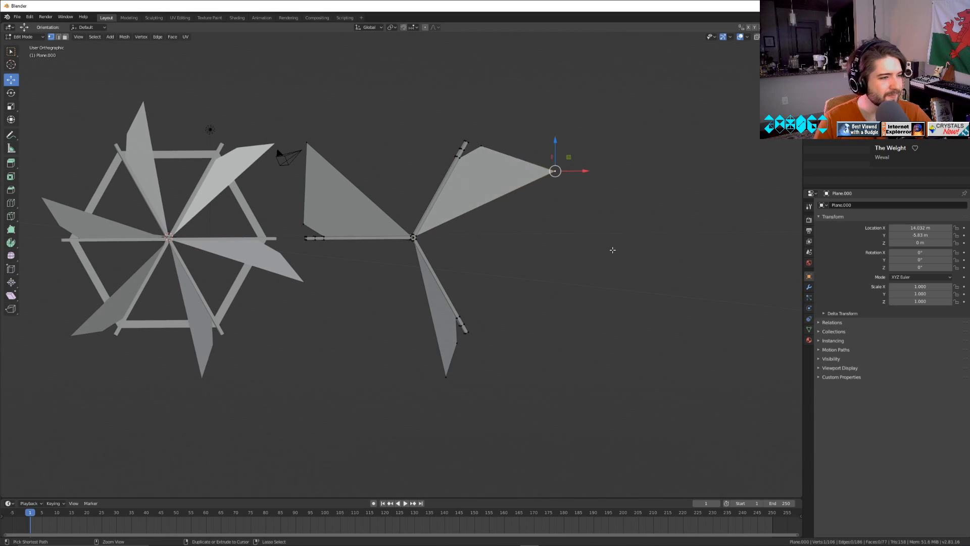
pyautogui.hotkey('ctrl', 'z')
pyautogui.hotkey('ctrl', 'z')
pyautogui.hotkey('ctrl', 'z')
pyautogui.hotkey('ctrl', 'z')
pyautogui.hotkey('ctrl', 'z')
pyautogui.hotkey('ctrl', 'z')
pyautogui.hotkey('ctrl', 'z')
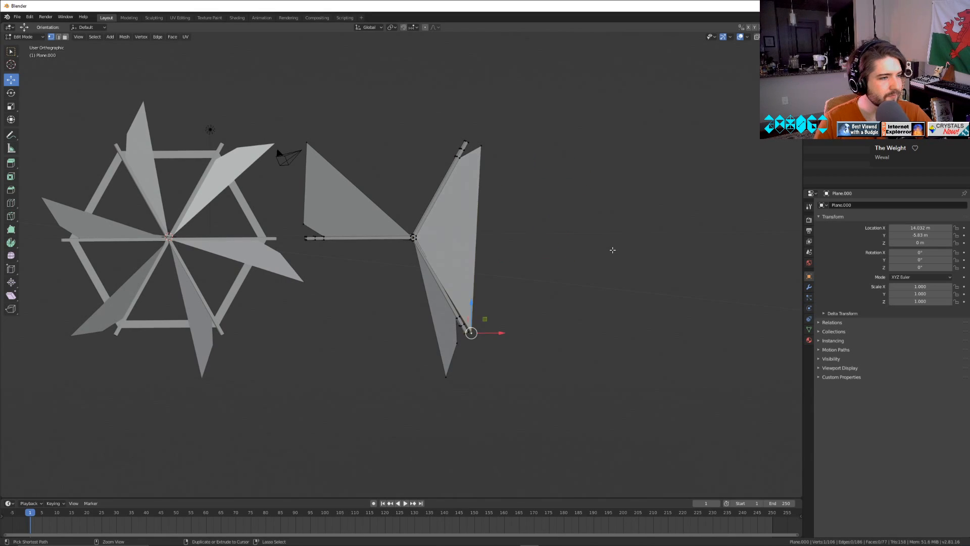
pyautogui.hotkey('ctrl', 'z')
pyautogui.hotkey('ctrl', 'z')
pyautogui.hotkey('ctrl', 'z')
pyautogui.hotkey('ctrl', 'z')
pyautogui.hotkey('ctrl', 'z')
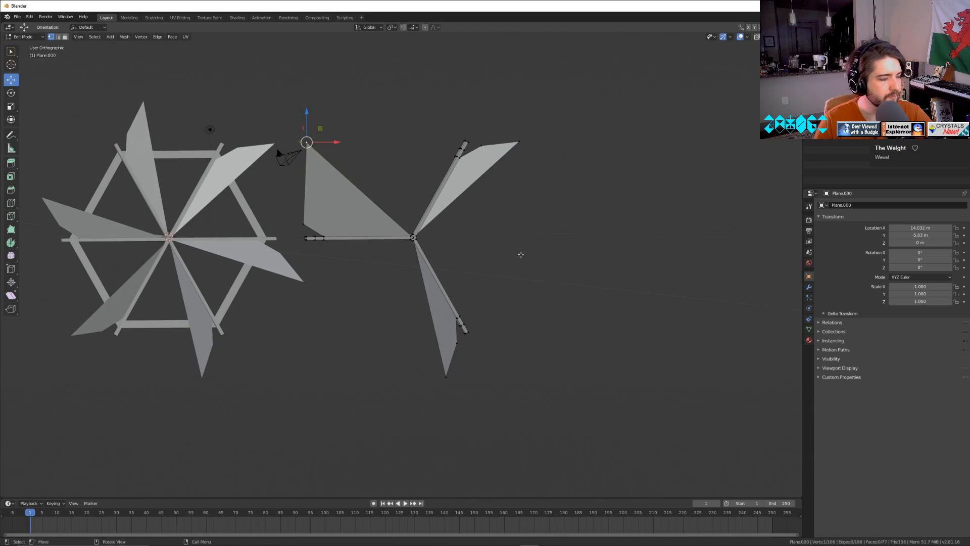
# Delete the upper-right and lower blade faces, keeping the enlarged left blade and the spokes.
pyautogui.scroll(4, 521, 254)
pyautogui.click(549, 86)
pyautogui.press('x')
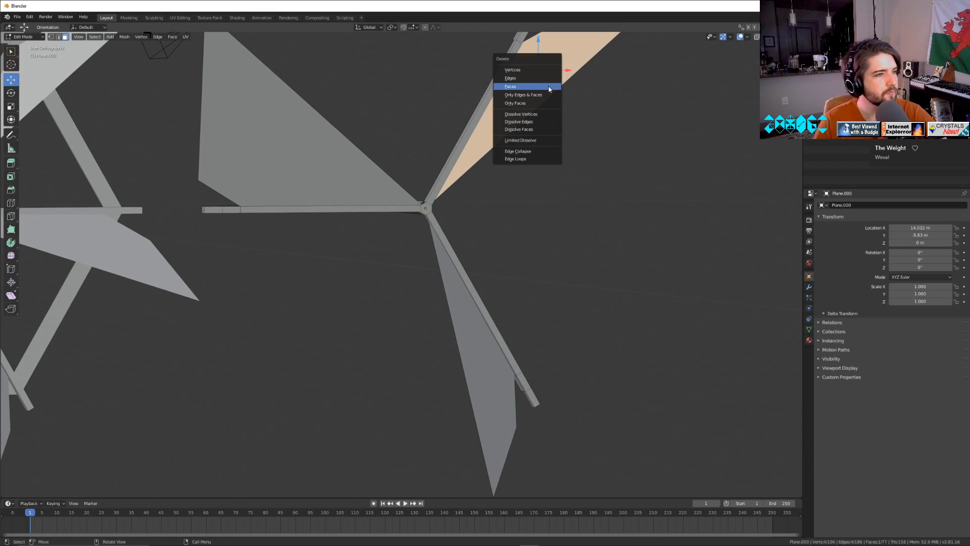
pyautogui.click(549, 86)
pyautogui.click(466, 376)
pyautogui.press('x')
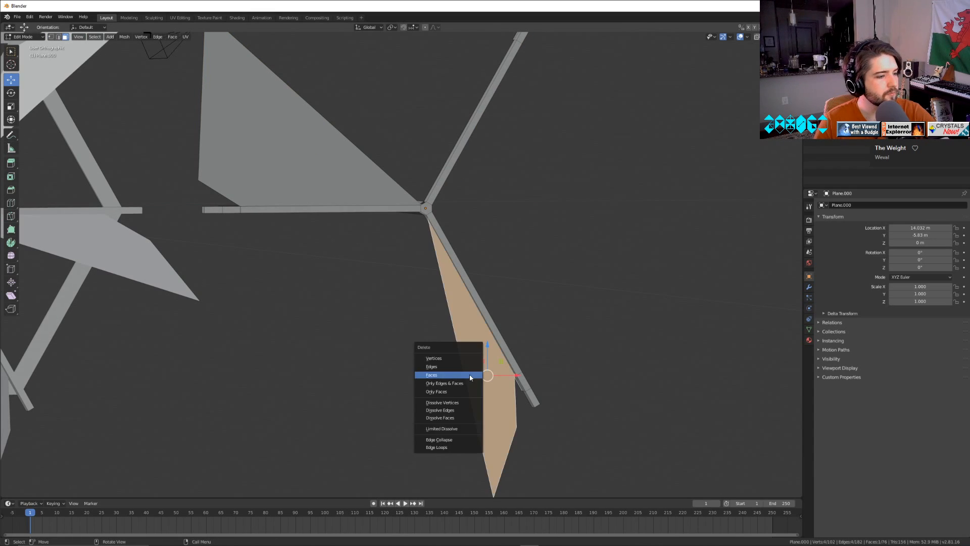
pyautogui.click(466, 377)
# Duplicate the three-spoked wheel in place and delete everything except the enlarged blade's face from the copy.
pyautogui.click(332, 167)
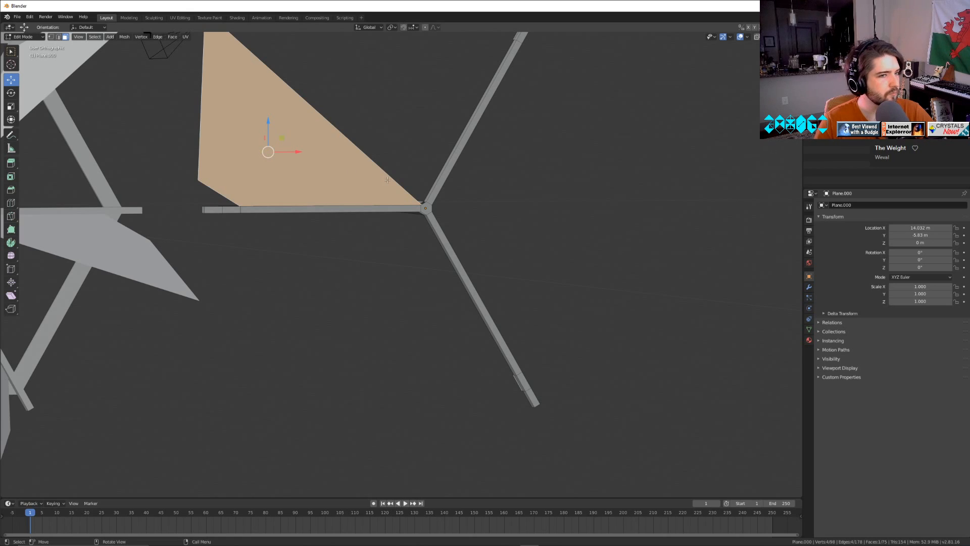
pyautogui.press('Tab')
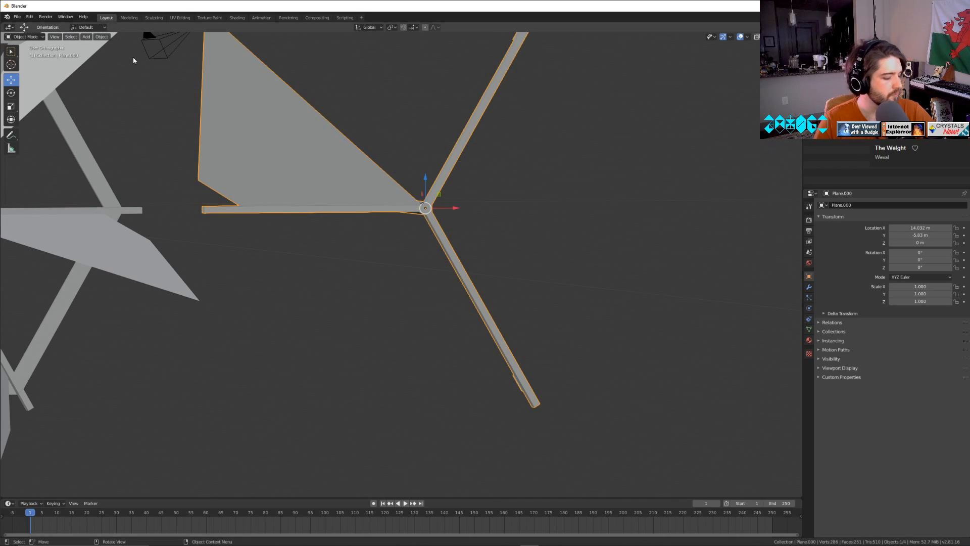
pyautogui.hotkey('shift', 'd')
pyautogui.press('Escape')
pyautogui.press('Tab')
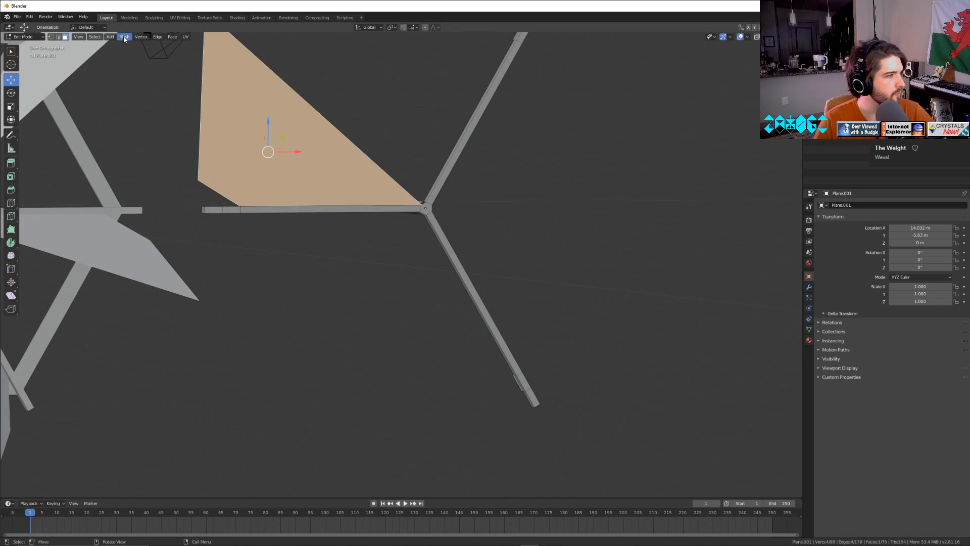
pyautogui.click(123, 37)
pyautogui.click(120, 61)
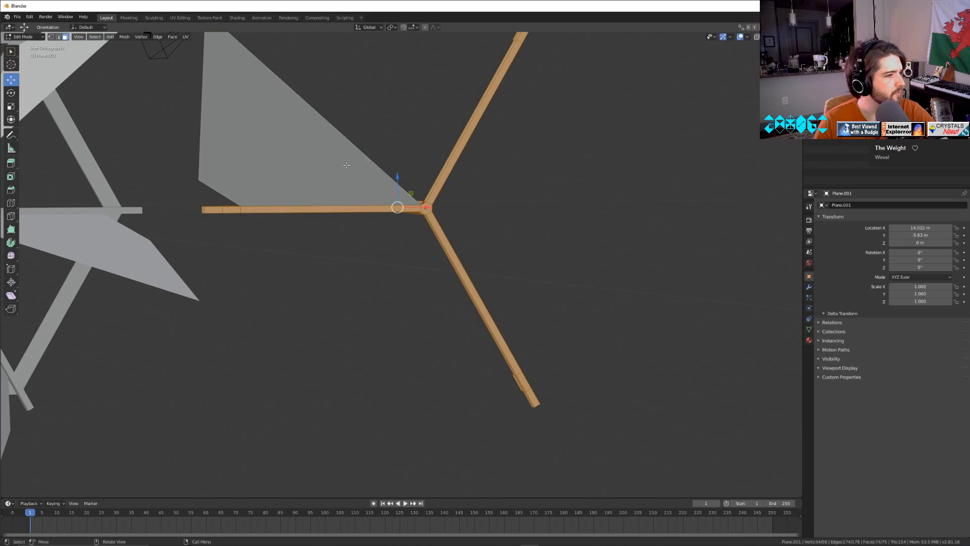
pyautogui.press('x')
pyautogui.click(348, 172)
pyautogui.press('Tab')
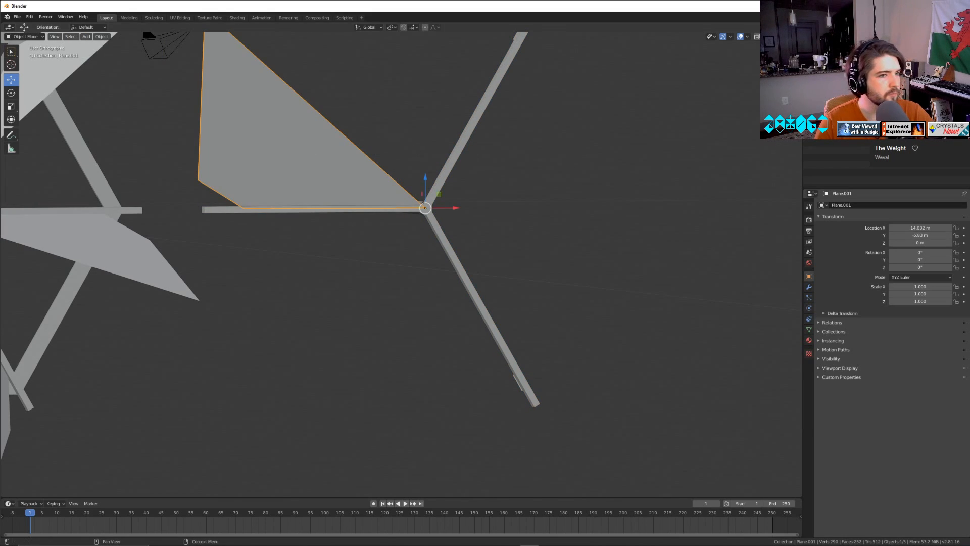
# Set the separate blade's Y rotation to 120° to align it with the upper-right spoke.
pyautogui.moveTo(920, 260); pyautogui.dragTo(958, 260)
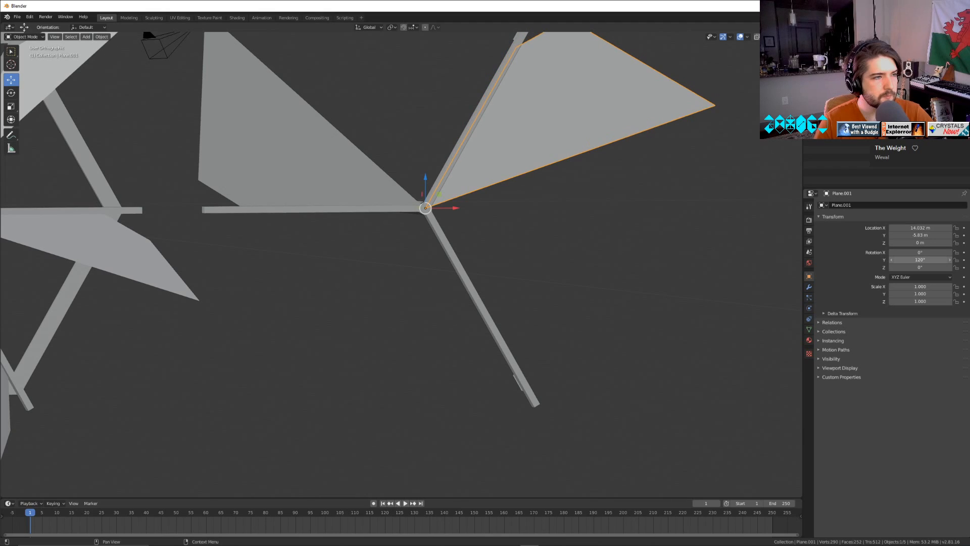
pyautogui.click(926, 260)
pyautogui.write('12')
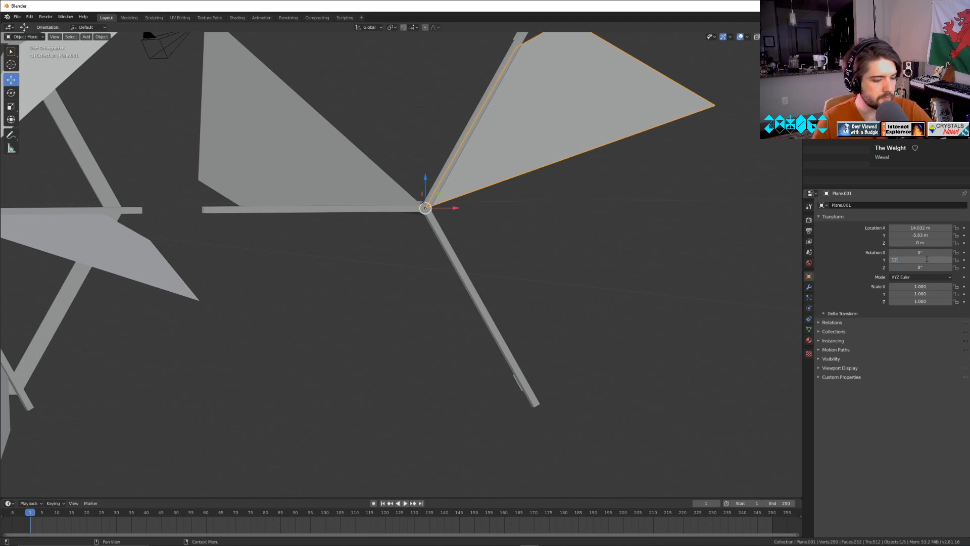
pyautogui.write('0')
pyautogui.press('Return')
# Duplicate the rotated blade in place and set the copy's Y rotation to 240° for the lower spoke.
pyautogui.click(101, 36)
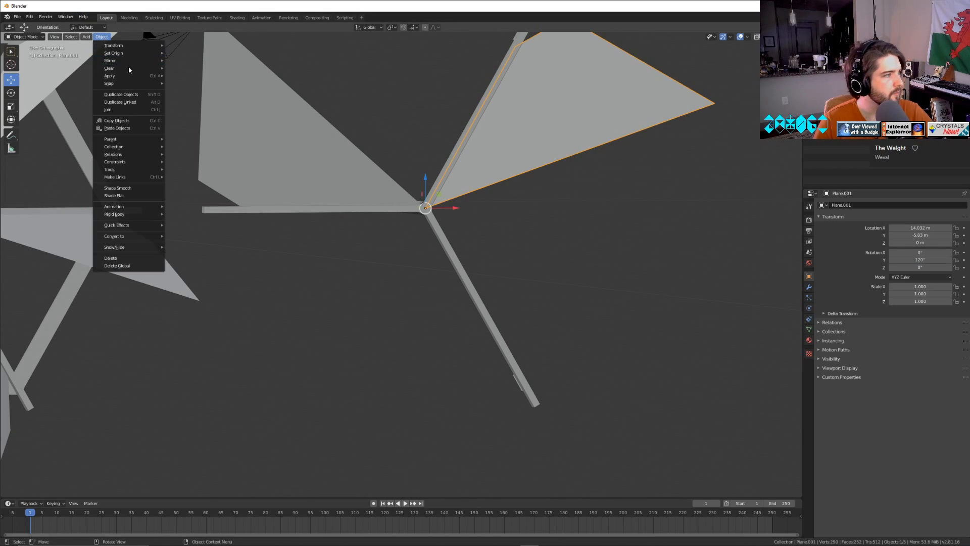
pyautogui.click(121, 94)
pyautogui.press('Escape')
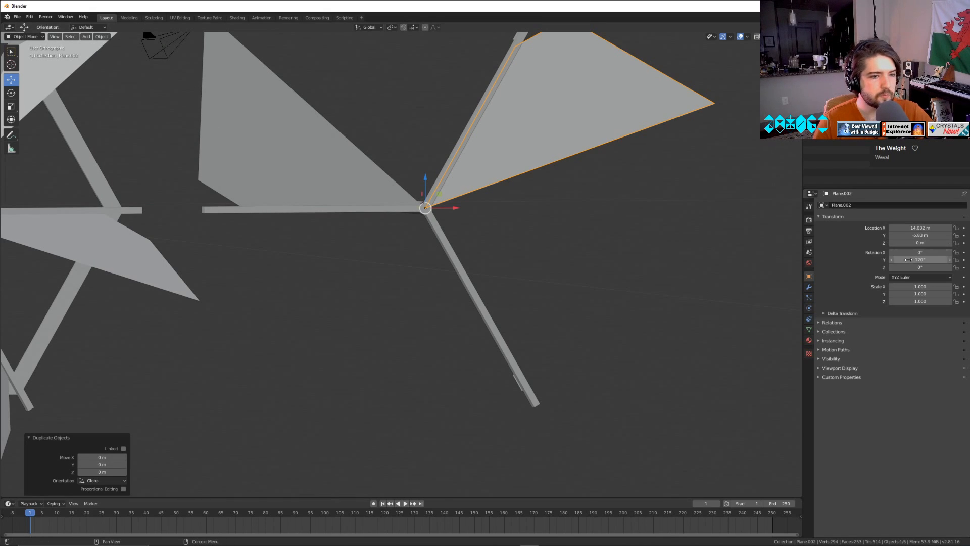
pyautogui.moveTo(920, 259); pyautogui.dragTo(957, 259)
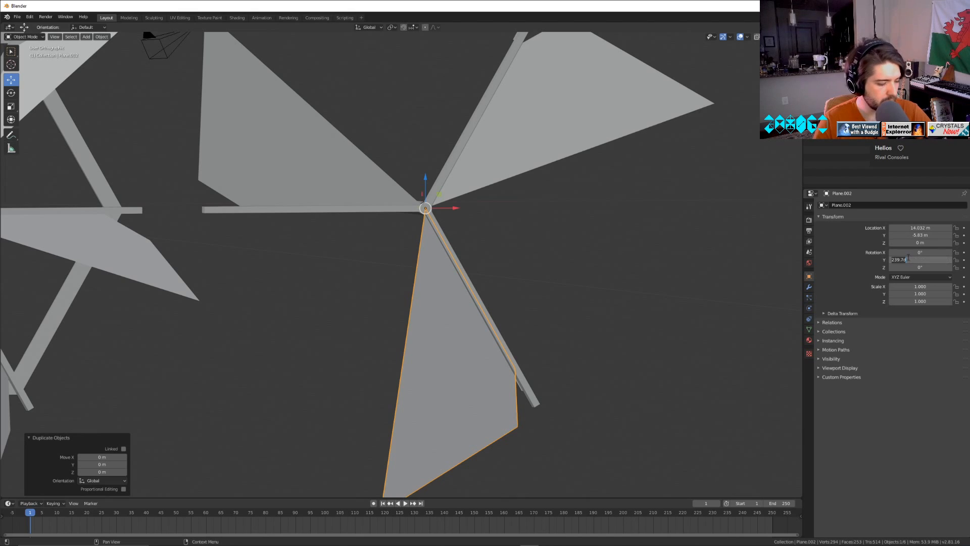
pyautogui.write('0')
pyautogui.press('Return')
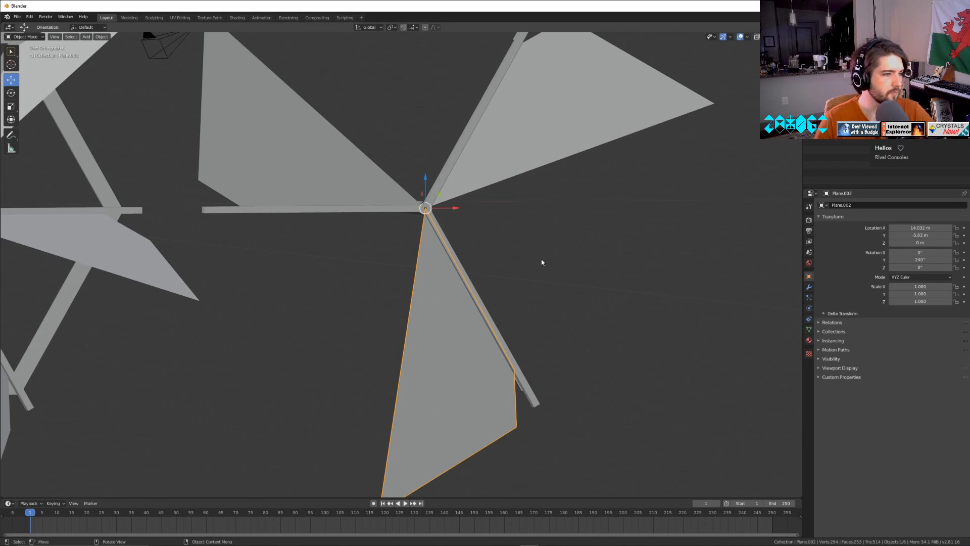
# Examine the rebuilt three-bladed wheel alongside the six-bladed wheel.
pyautogui.scroll(-6, 541, 255)
pyautogui.click(485, 269)
pyautogui.scroll(4, 486, 269)
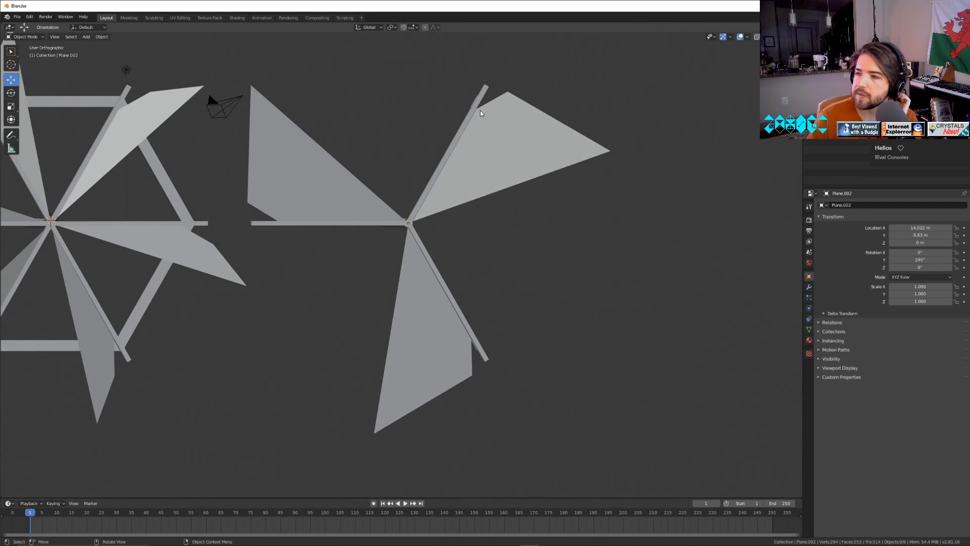
pyautogui.moveTo(297, 318)
pyautogui.mouseDown(button='middle')
pyautogui.moveTo(330, 338)
pyautogui.moveTo(208, 314)
pyautogui.moveTo(301, 334)
pyautogui.mouseUp(button='middle')
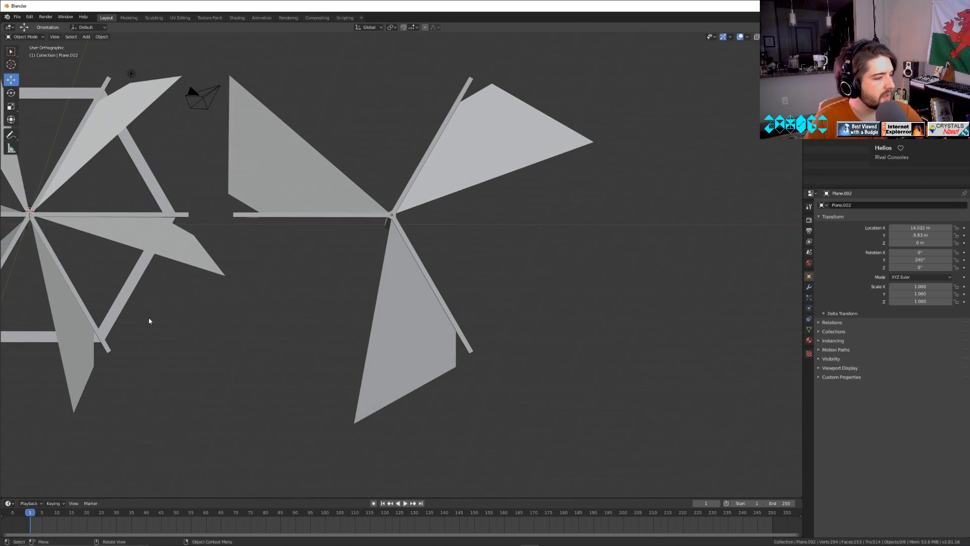
pyautogui.keyDown('shift'); pyautogui.moveTo(192, 323); pyautogui.dragTo(389, 326, button='middle'); pyautogui.keyUp('shift')
pyautogui.click(320, 295)
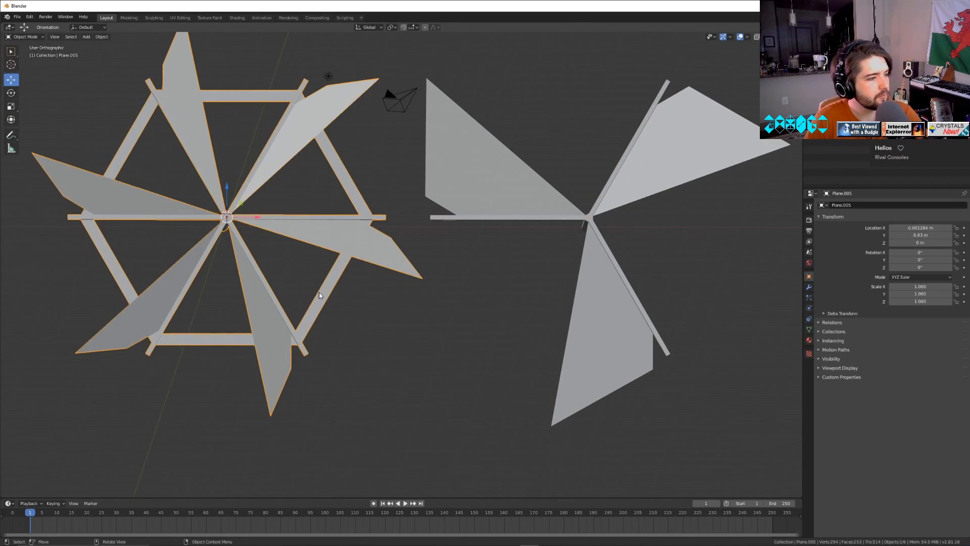
pyautogui.press('Tab')
pyautogui.press('Tab')
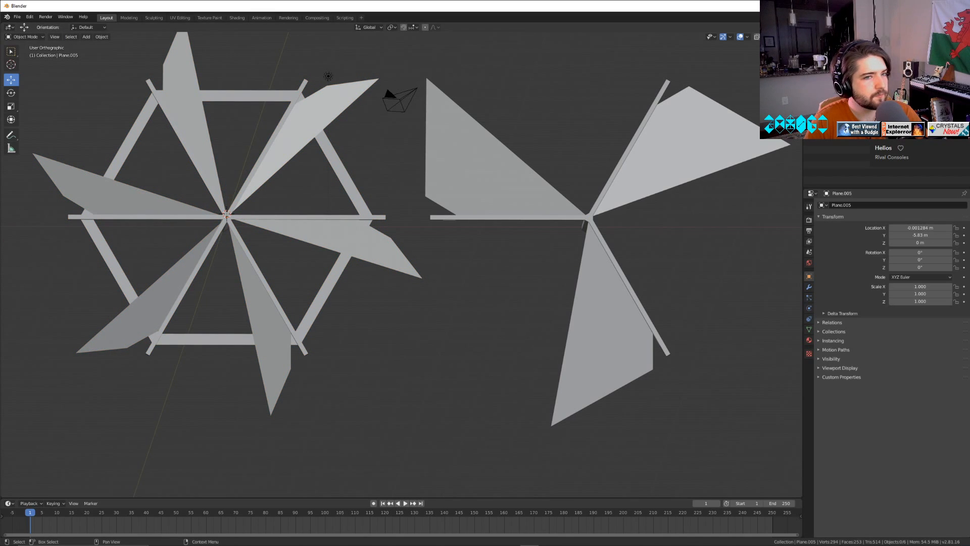
# Unhide the windmill tower and move it along X to about 13.93 m, behind the three-bladed wheel.
pyautogui.click(964, 73)
pyautogui.scroll(-3, 464, 314)
pyautogui.moveTo(450, 331); pyautogui.dragTo(443, 332, button='middle')
pyautogui.click(348, 317)
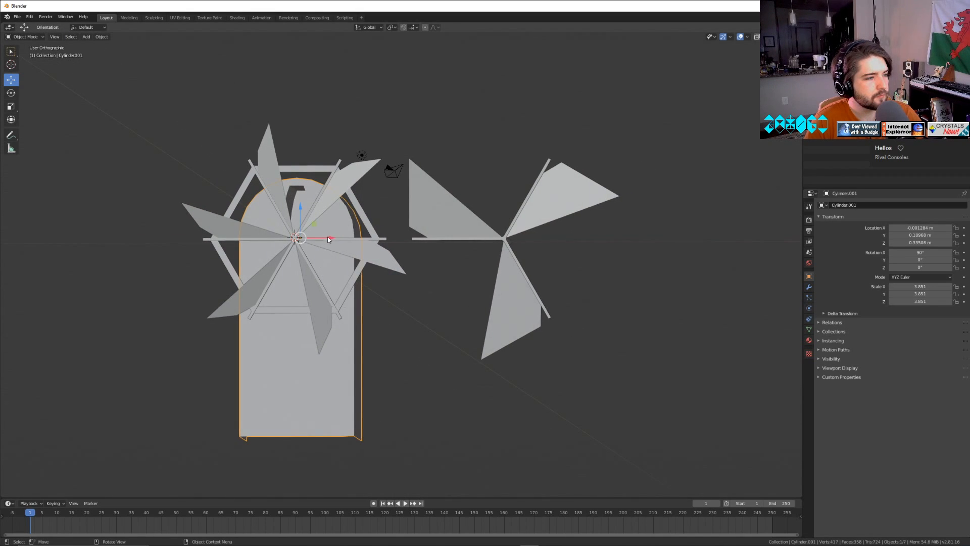
pyautogui.moveTo(327, 237); pyautogui.dragTo(540, 235)
pyautogui.moveTo(561, 282); pyautogui.dragTo(566, 283, button='middle')
# Try rotating the three-spoked wheel object 13.8° about Y, and undo the rotation.
pyautogui.click(542, 180)
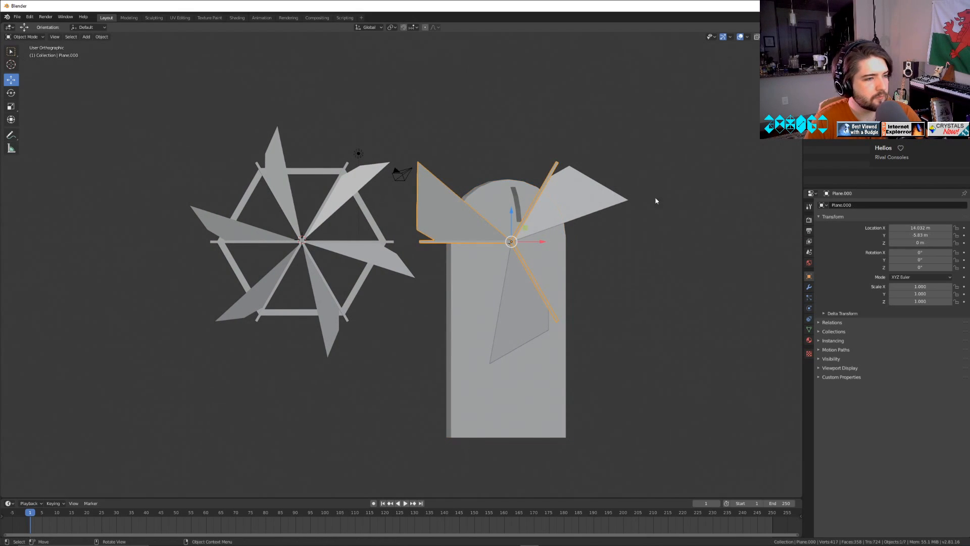
pyautogui.press('r')
pyautogui.press('y')
pyautogui.click(697, 240)
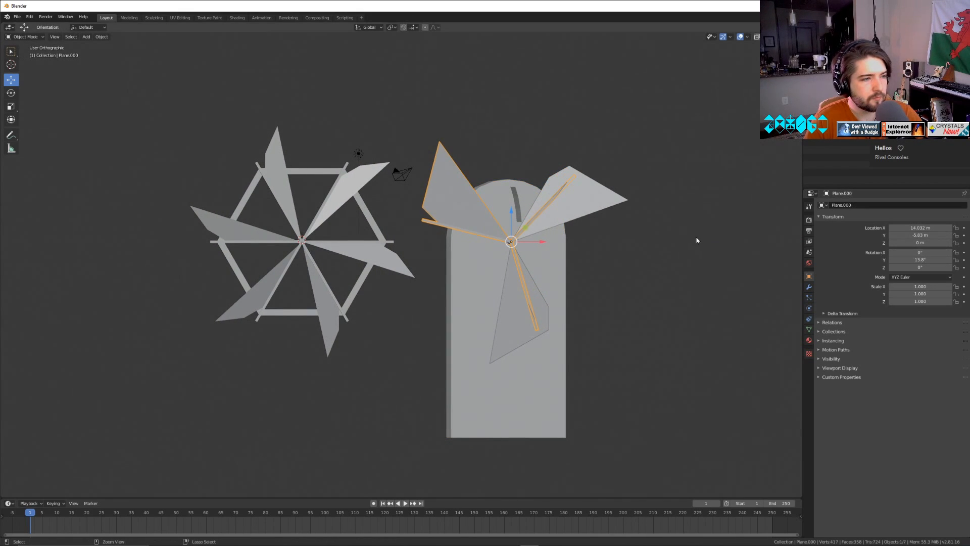
pyautogui.hotkey('ctrl', 'z')
# Rename the three-spoked wheel object as Windmill3 and the six-bladed wheel as Windmill6.
pyautogui.click(584, 203)
pyautogui.click(446, 210)
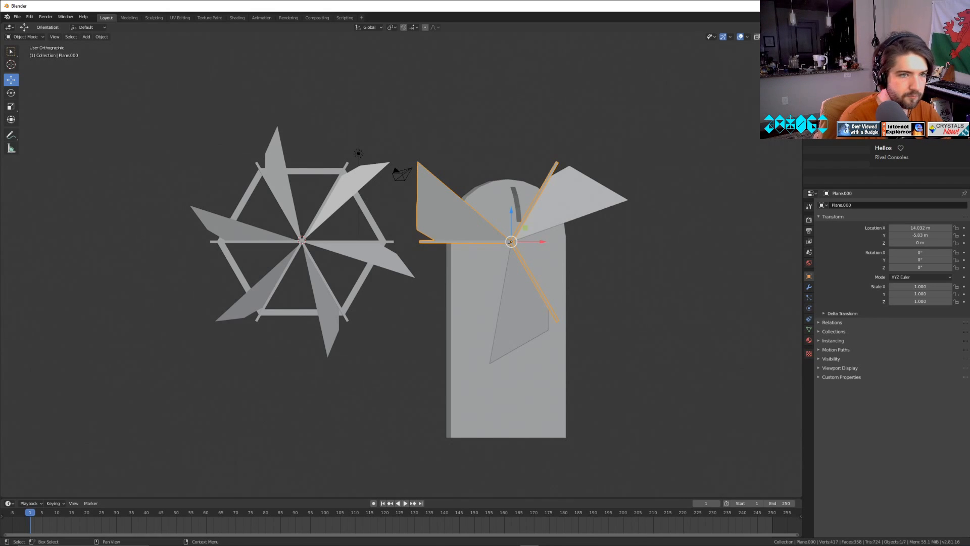
pyautogui.click(298, 242)
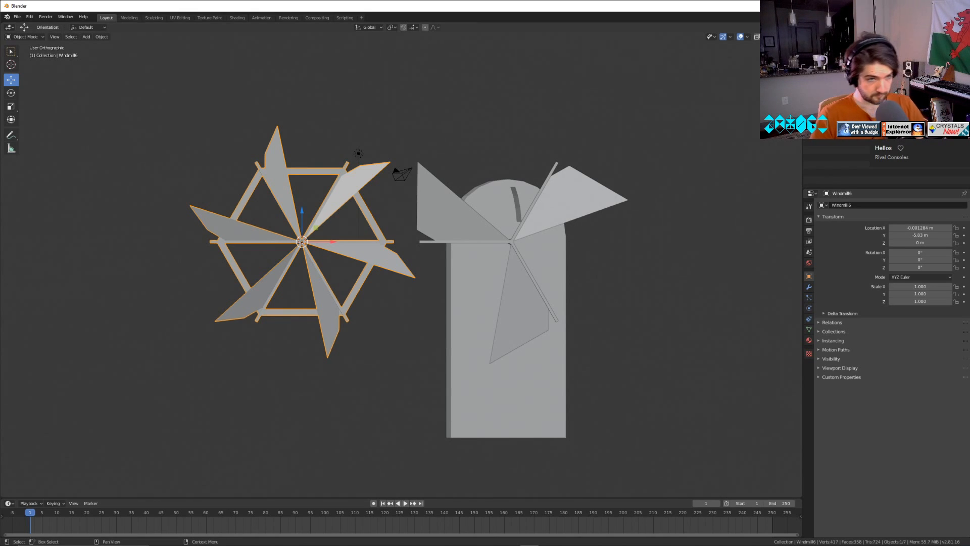
# Parent the two separate blades to Windmill3 and rotate Windmill3 about Y to 324°.
pyautogui.click(521, 308)
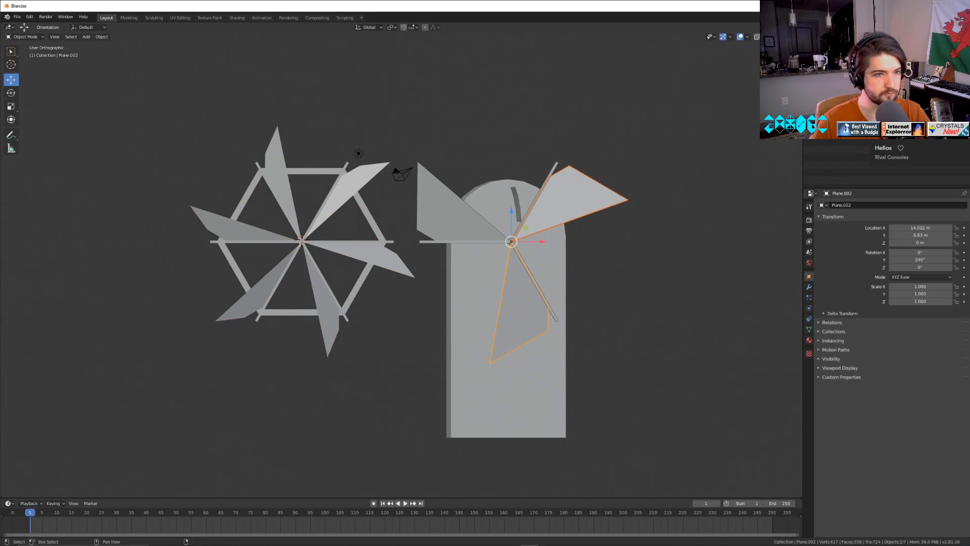
pyautogui.click(359, 154)
pyautogui.click(441, 206)
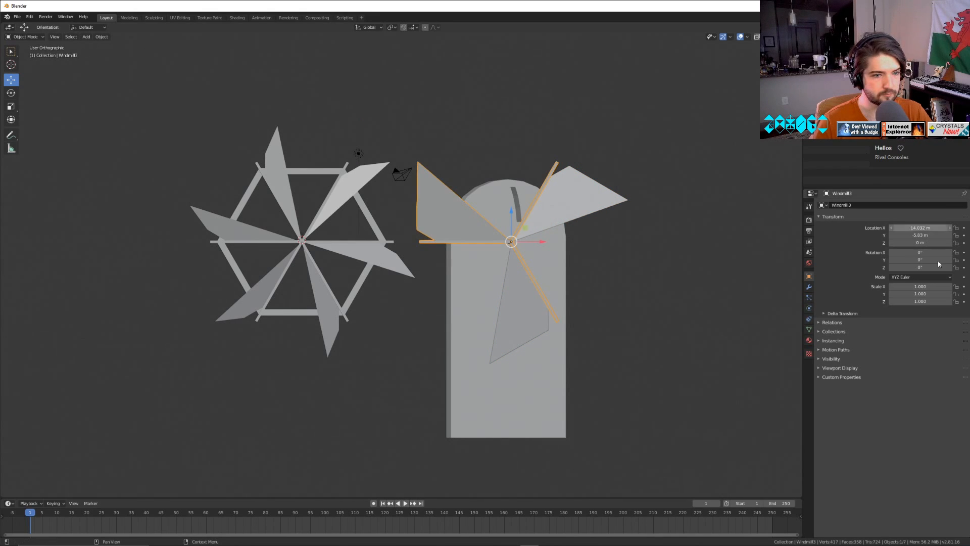
pyautogui.moveTo(906, 260)
pyautogui.mouseDown()
pyautogui.moveTo(945, 260)
pyautogui.moveTo(908, 261)
pyautogui.mouseUp()
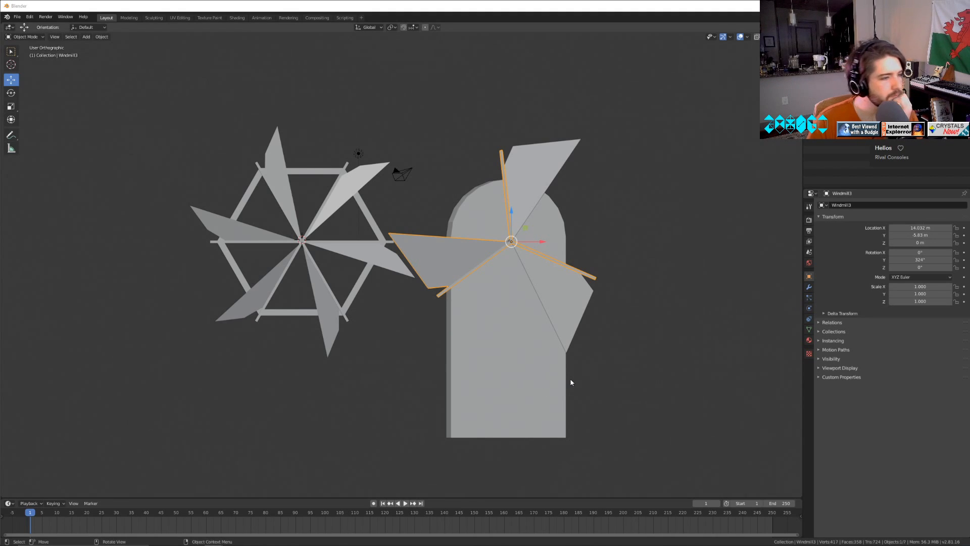
# Delete the arched tower behind the three-bladed wheel.
pyautogui.click(505, 384)
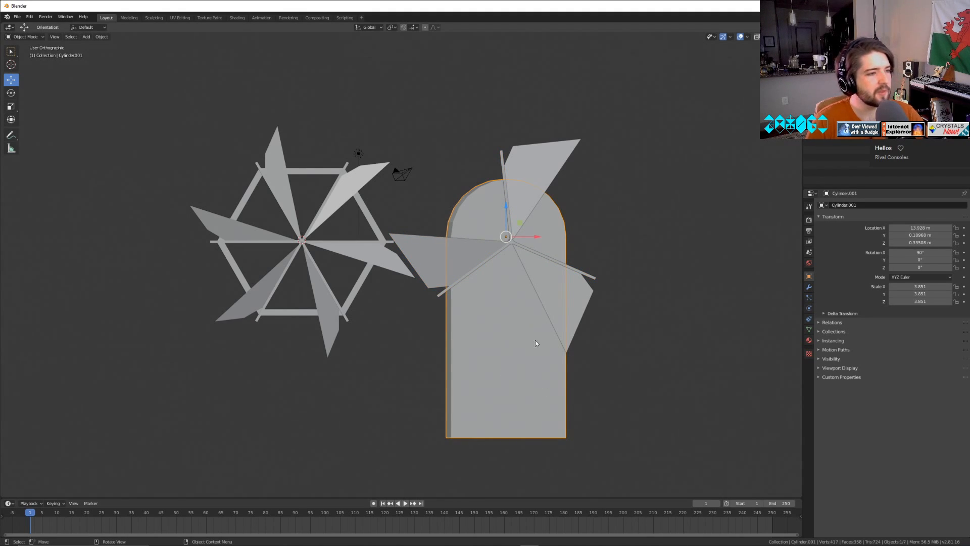
pyautogui.press('Tab')
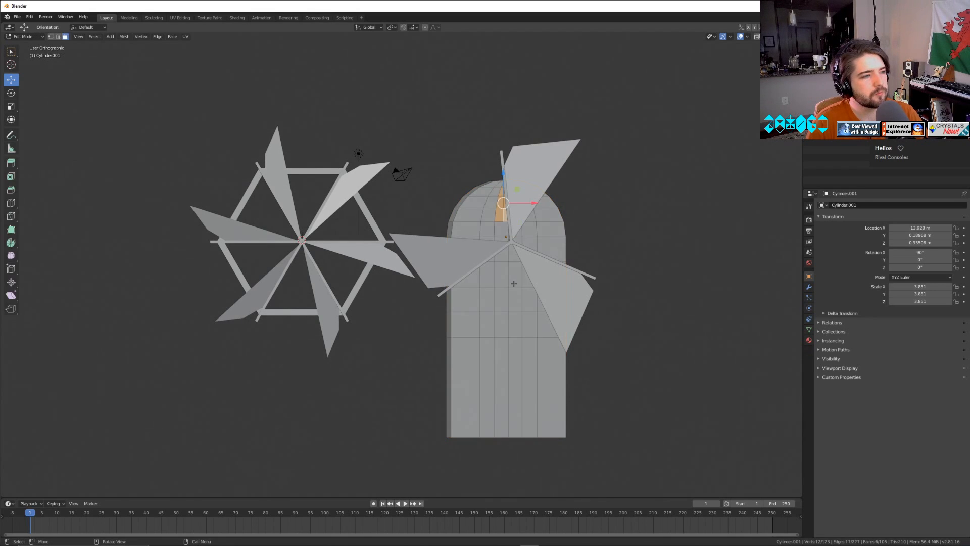
pyautogui.moveTo(513, 284); pyautogui.dragTo(465, 294, button='middle')
pyautogui.press('Tab')
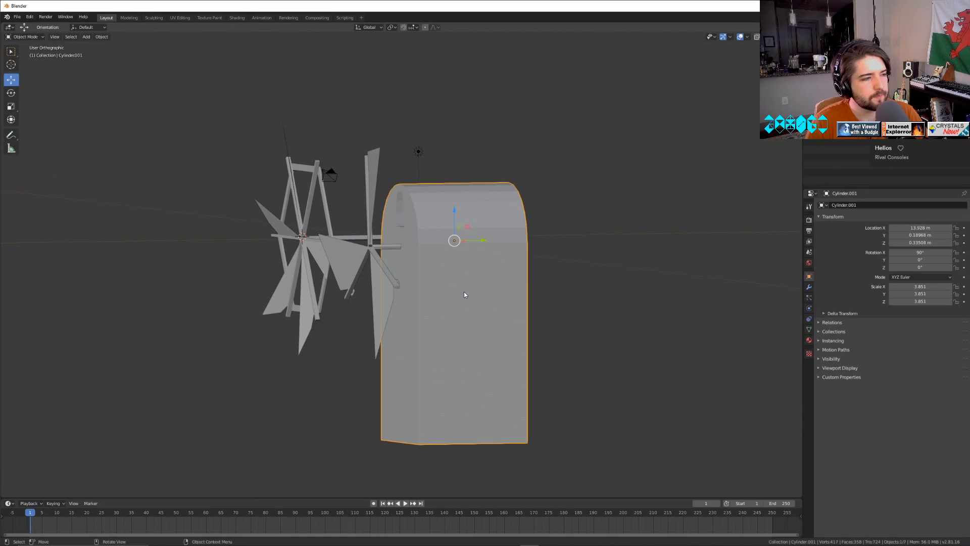
pyautogui.moveTo(511, 269); pyautogui.dragTo(586, 249, button='middle')
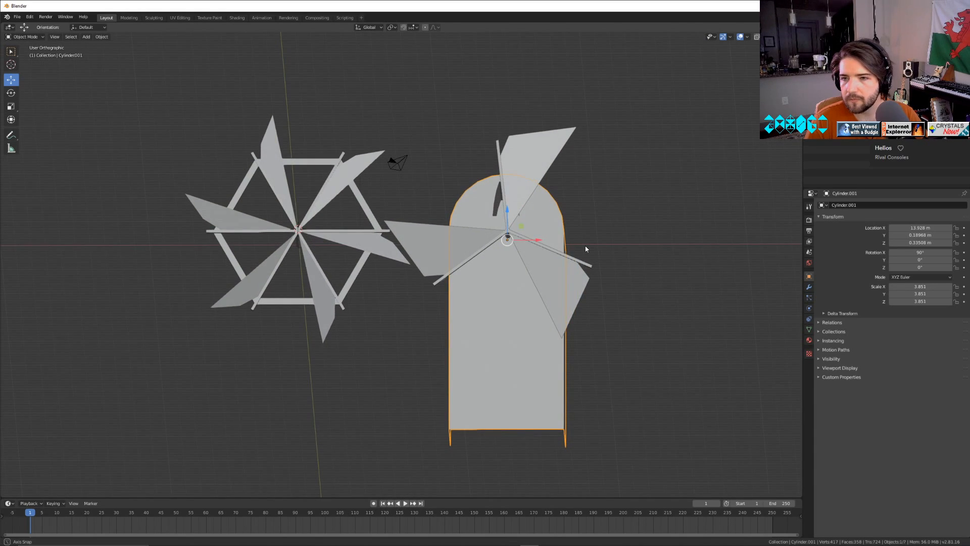
pyautogui.scroll(3, 515, 264)
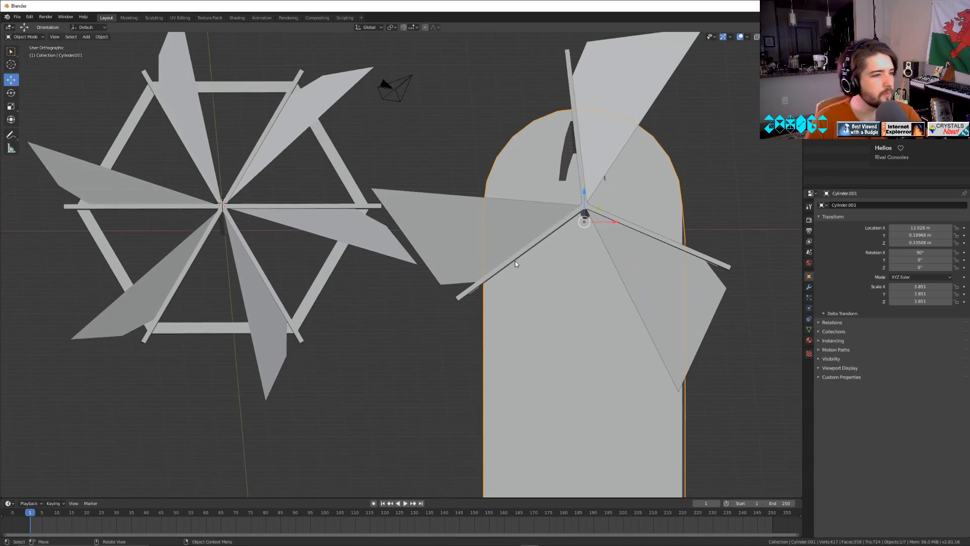
pyautogui.click(592, 146)
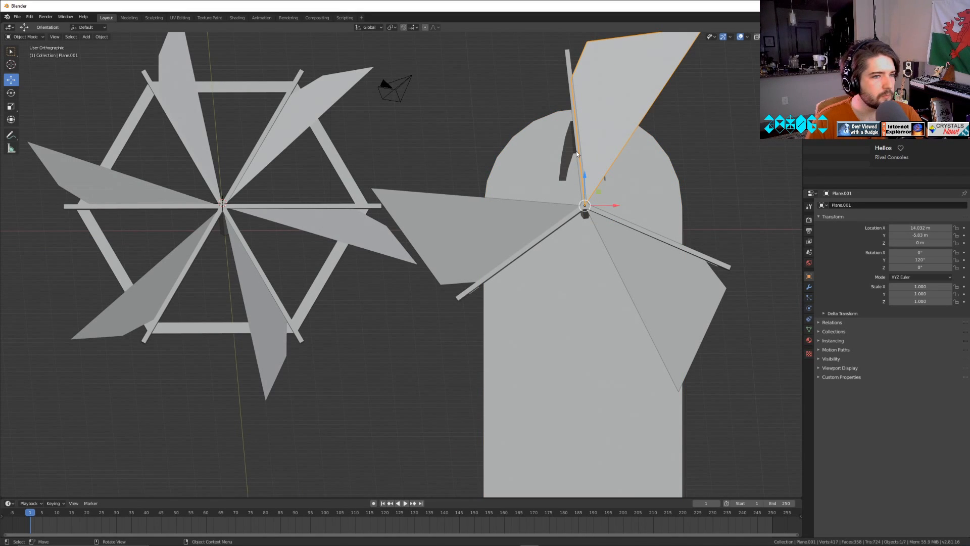
pyautogui.press('Tab')
pyautogui.press('Tab')
pyautogui.click(555, 303)
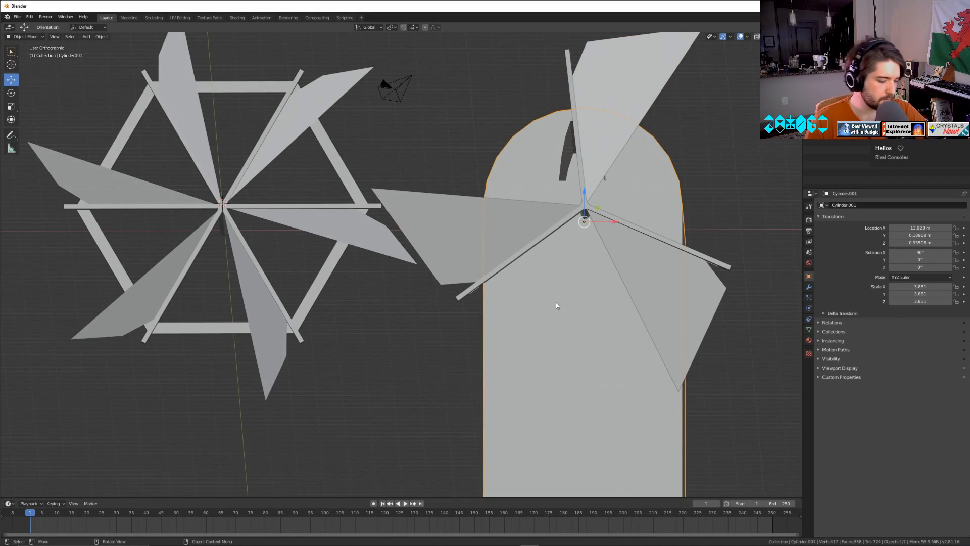
pyautogui.press('Delete')
# Save the project as windmills.blend in the KB folder.
pyautogui.scroll(1, 543, 316)
pyautogui.moveTo(541, 318); pyautogui.dragTo(622, 328, button='middle')
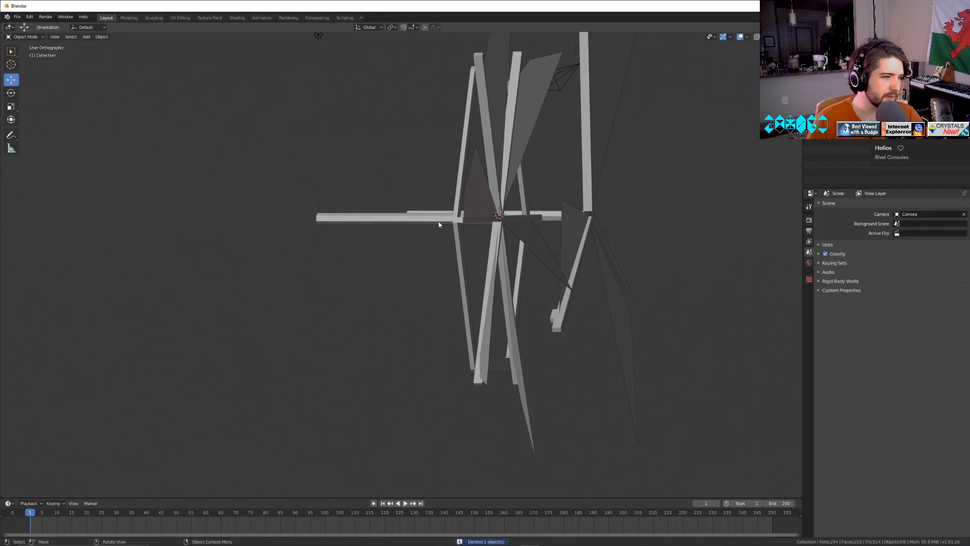
pyautogui.click(439, 225)
pyautogui.moveTo(405, 223); pyautogui.dragTo(596, 274, button='middle')
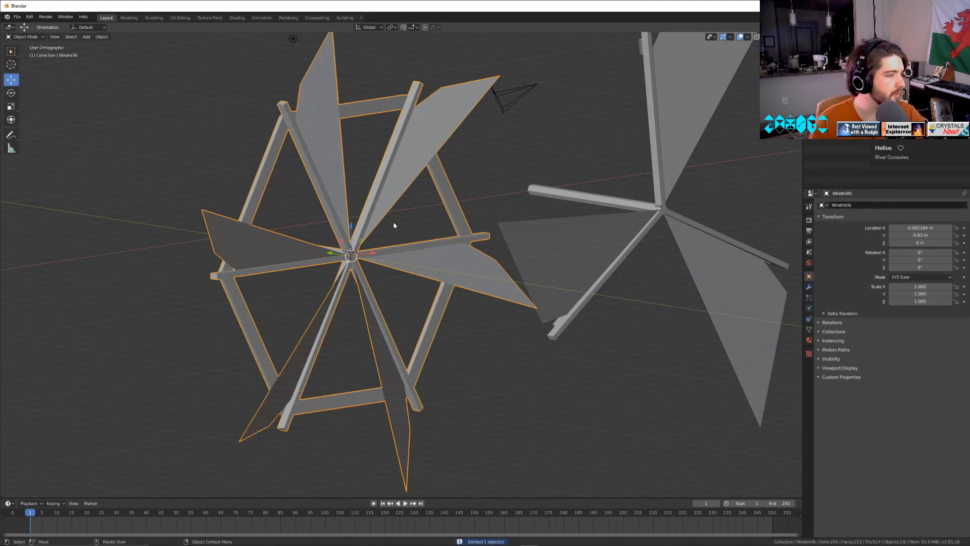
pyautogui.click(17, 16)
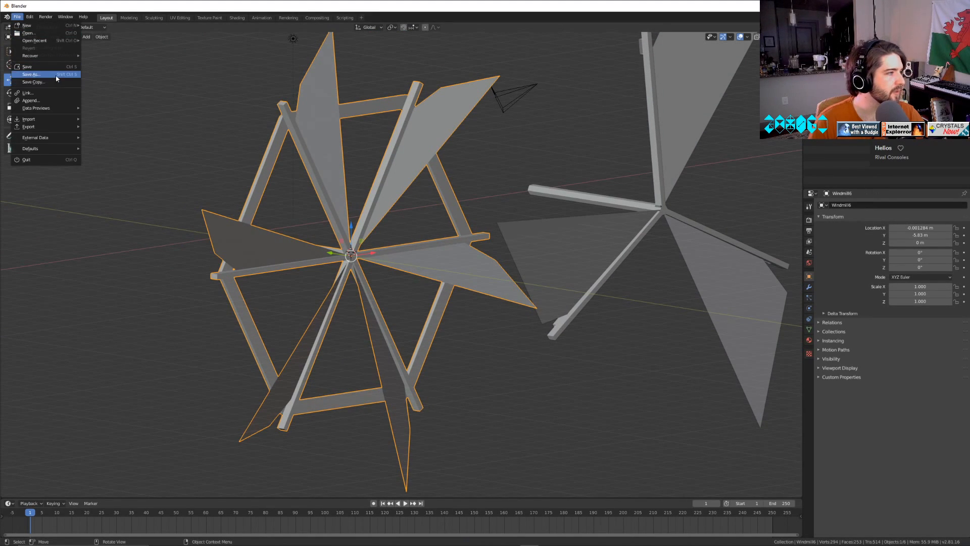
pyautogui.click(31, 78)
pyautogui.click(291, 471)
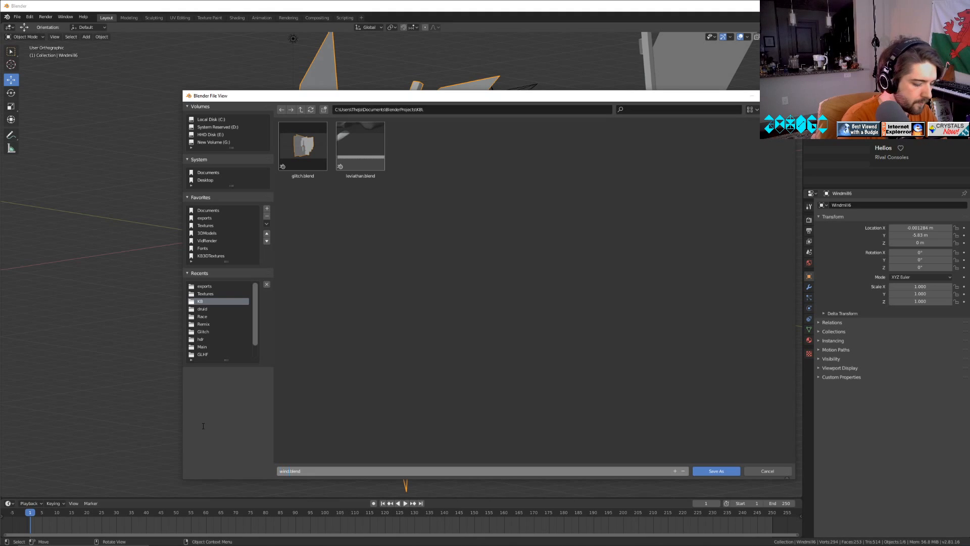
pyautogui.write('windmills')
pyautogui.press('Return')
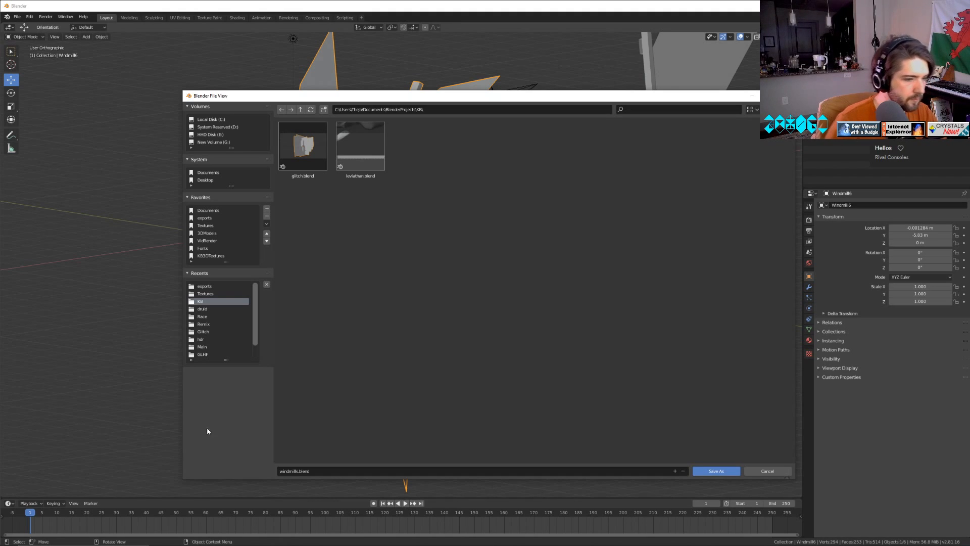
pyautogui.click(719, 471)
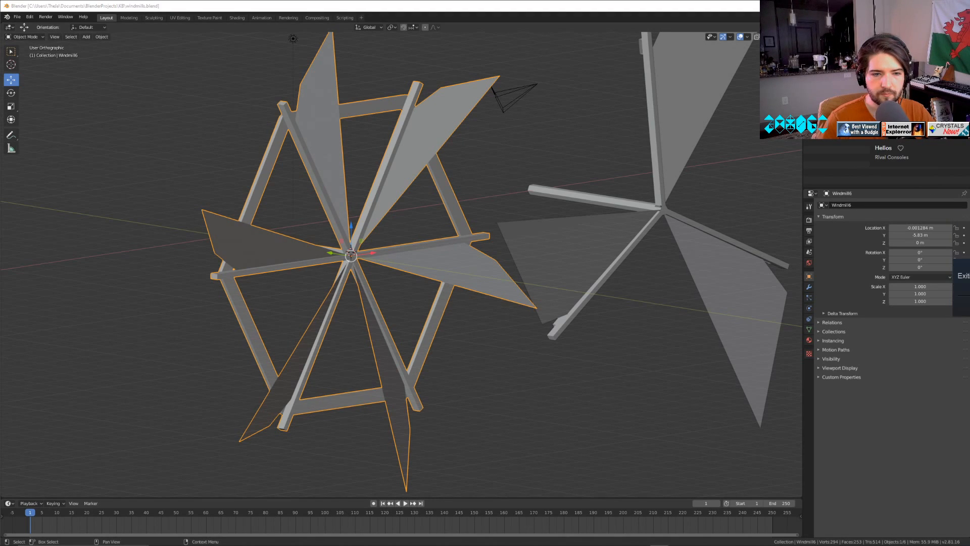
# Hide the six-bladed wheel Windmill6 so that only the three-bladed wheel is shown.
pyautogui.click(604, 247)
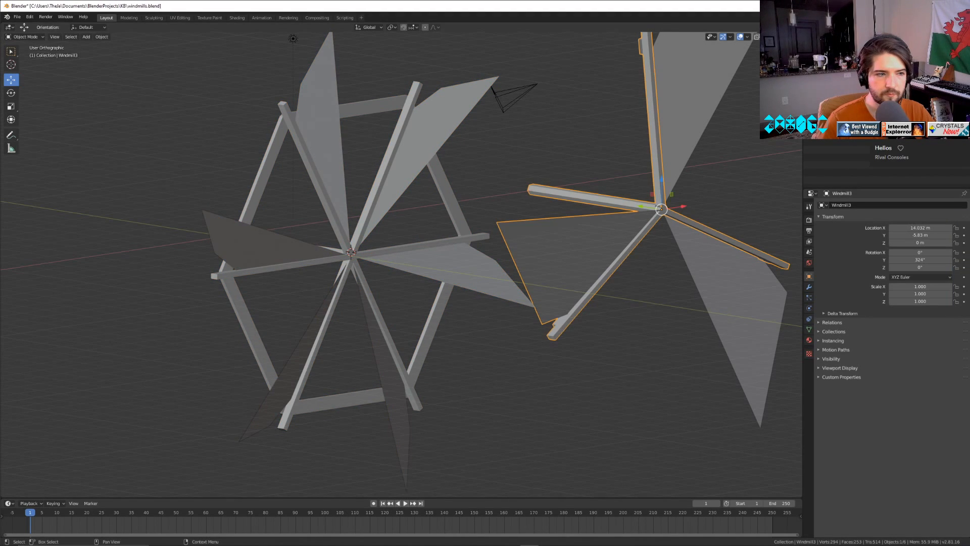
pyautogui.click(470, 267)
pyautogui.click(582, 257)
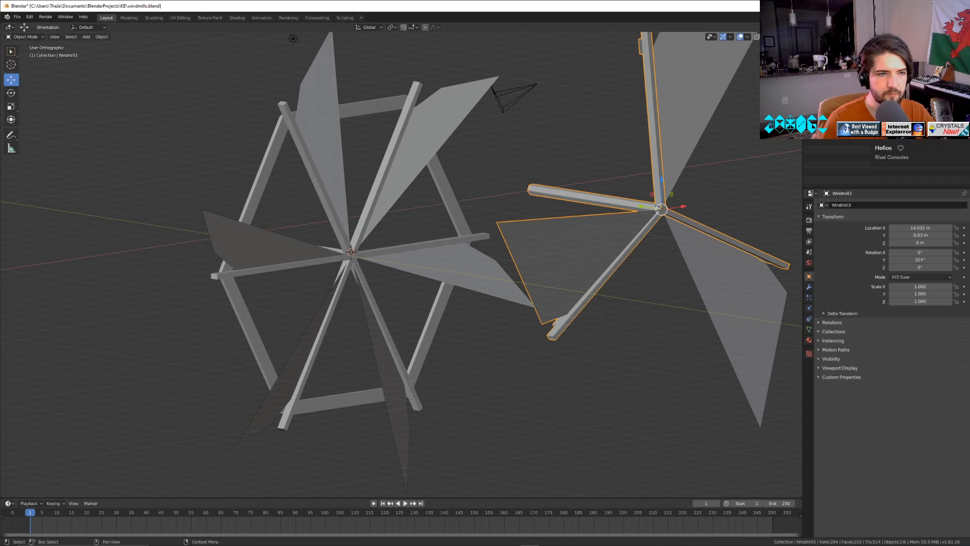
pyautogui.click(964, 74)
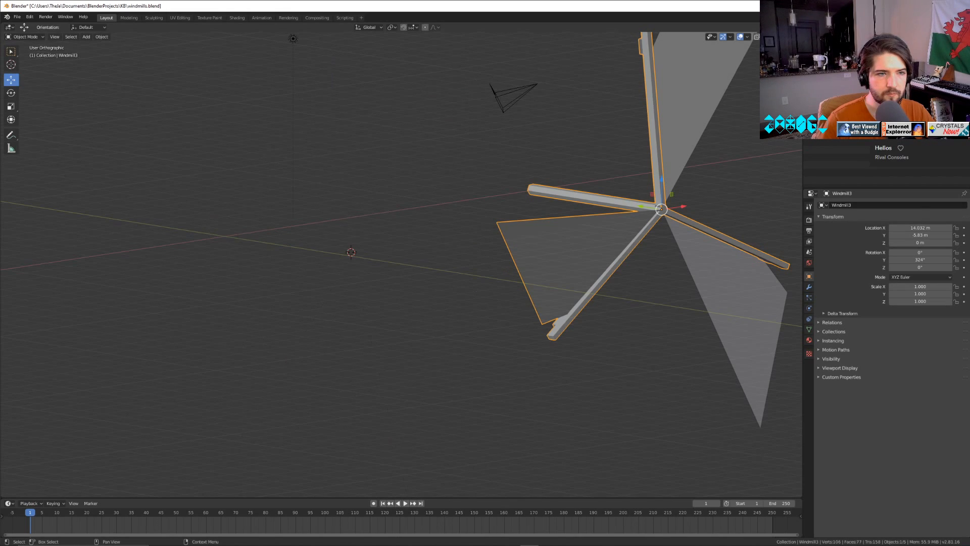
# Delete the light and the camera from the scene.
pyautogui.click(842, 65)
pyautogui.press('Delete')
pyautogui.click(844, 56)
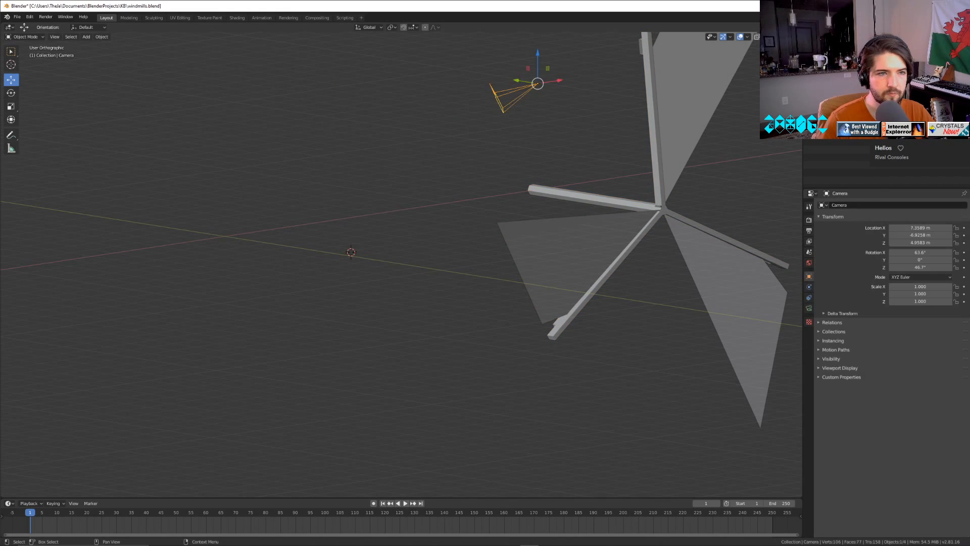
pyautogui.press('Delete')
# Join Windmill3 and its two separate blades into one object, with Plane.002 as the active object.
pyautogui.click(843, 73)
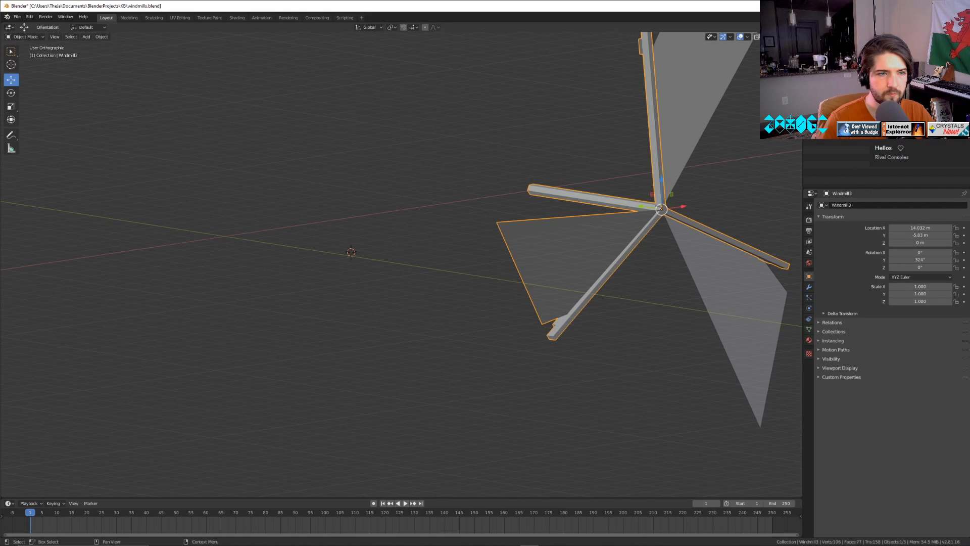
pyautogui.click(843, 56)
pyautogui.keyDown('shift'); pyautogui.click(843, 65); pyautogui.keyUp('shift')
pyautogui.keyDown('shift'); pyautogui.click(843, 73); pyautogui.keyUp('shift')
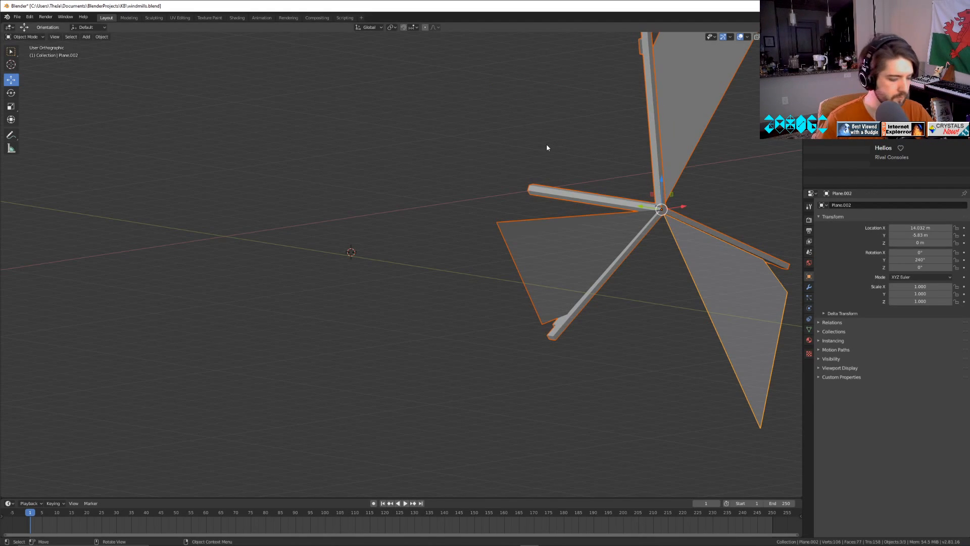
pyautogui.hotkey('ctrl', 'j')
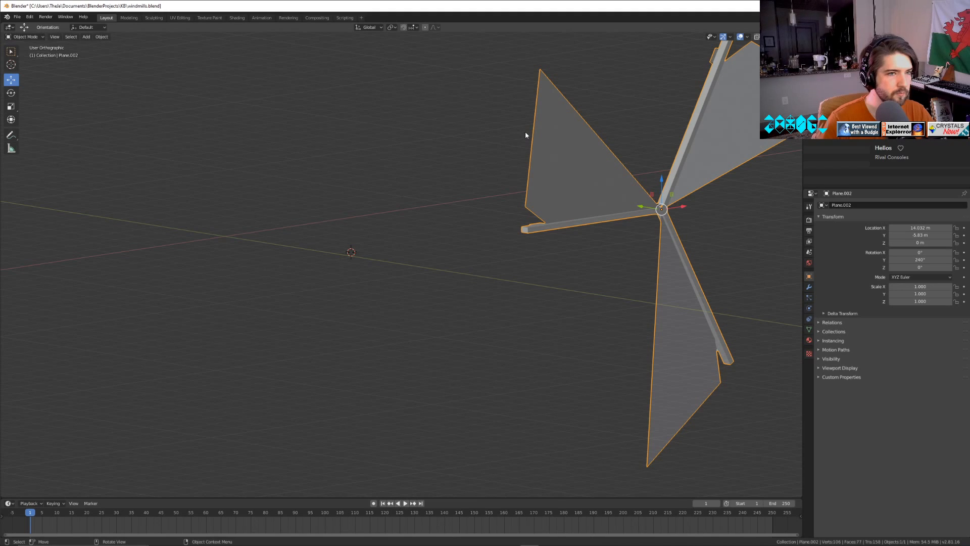
# Examine the joined three-bladed wheel's hub and spoke ends from several sides for open faces.
pyautogui.click(525, 133)
pyautogui.scroll(-4, 580, 134)
pyautogui.press('Tab')
# Fill the open side of the small block near the upper spoke's tip with a face from its four surrounding edges.
pyautogui.press('Tab')
pyautogui.moveTo(619, 142); pyautogui.dragTo(473, 227, button='middle')
pyautogui.scroll(6, 641, 148)
pyautogui.keyDown('shift'); pyautogui.moveTo(381, 222); pyautogui.dragTo(600, 273, button='middle'); pyautogui.keyUp('shift')
pyautogui.scroll(3, 360, 156)
pyautogui.press('Tab')
pyautogui.click(554, 125)
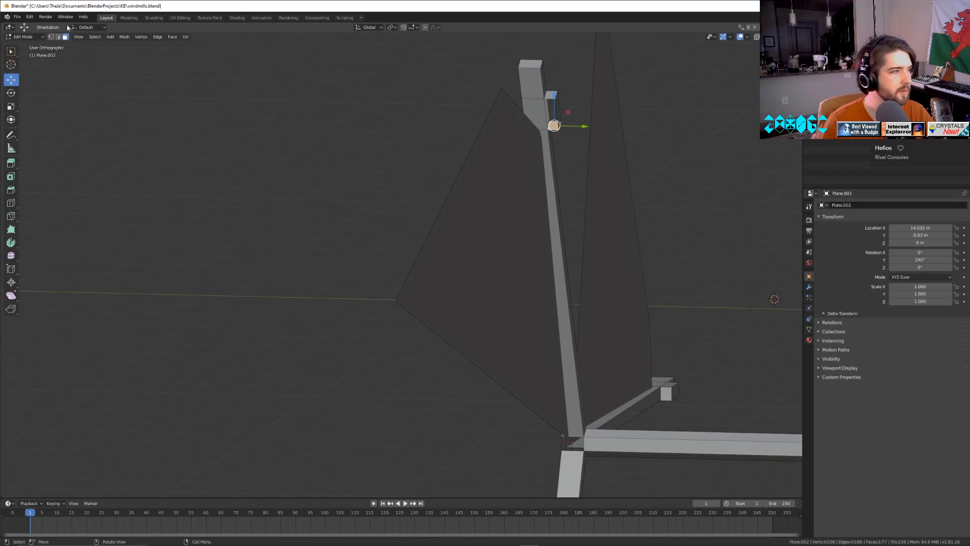
pyautogui.click(58, 37)
pyautogui.click(542, 104)
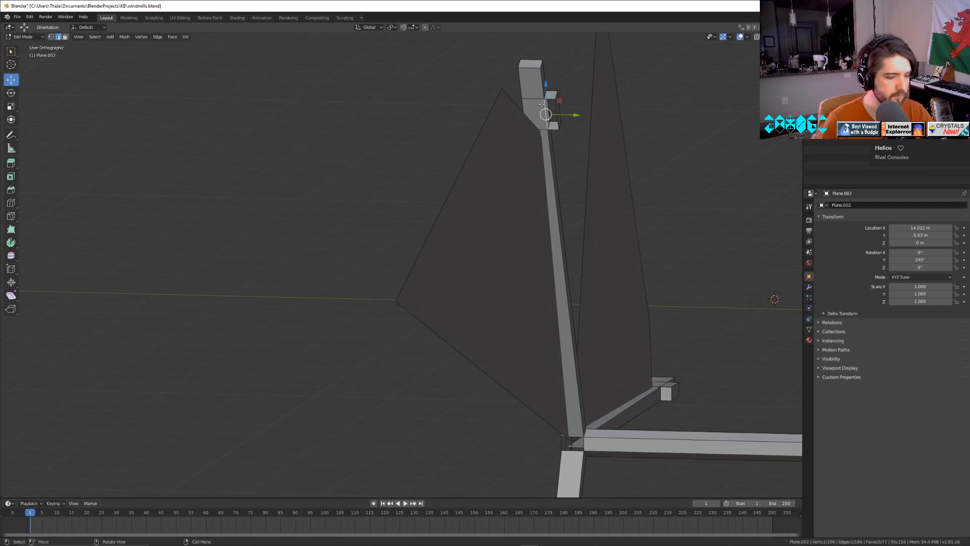
pyautogui.press('KP_Decimal')
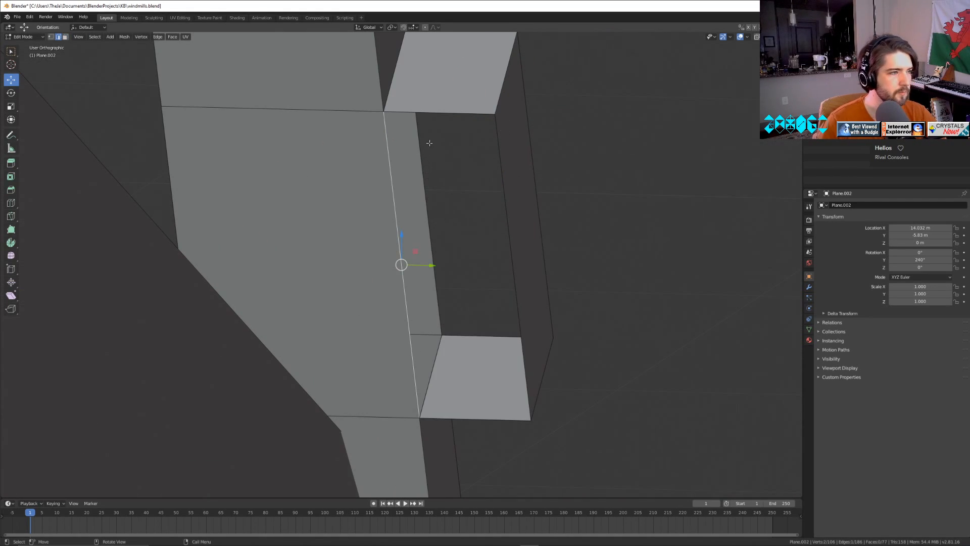
pyautogui.keyDown('shift'); pyautogui.click(431, 112); pyautogui.keyUp('shift')
pyautogui.keyDown('alt'); pyautogui.keyDown('shift'); pyautogui.click(505, 209); pyautogui.keyUp('shift'); pyautogui.keyUp('alt')
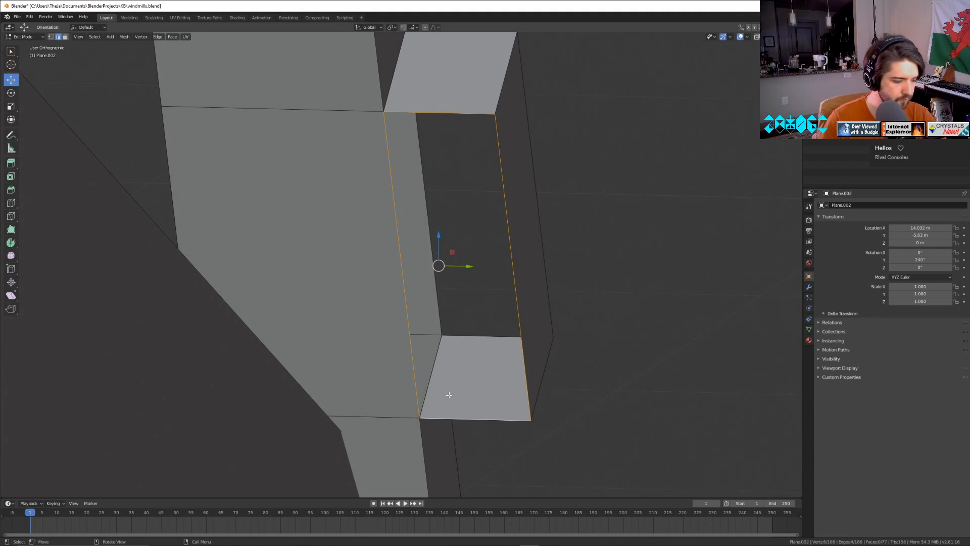
pyautogui.press('f')
pyautogui.press('Tab')
# Fill the open square gap on one side of the wheel's hub with a face between its four edges.
pyautogui.scroll(-11, 449, 402)
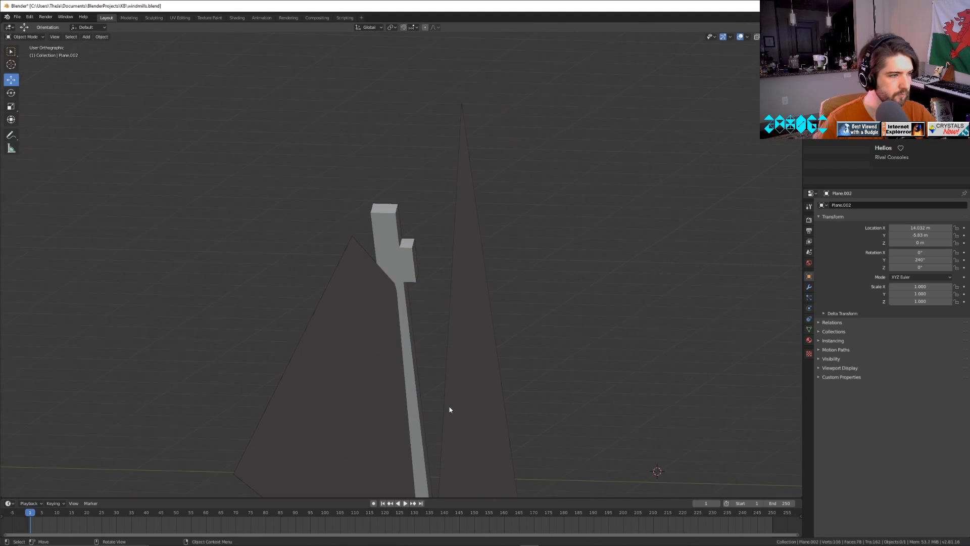
pyautogui.keyDown('shift'); pyautogui.moveTo(464, 352); pyautogui.dragTo(387, 61, button='middle'); pyautogui.keyUp('shift')
pyautogui.press('Tab')
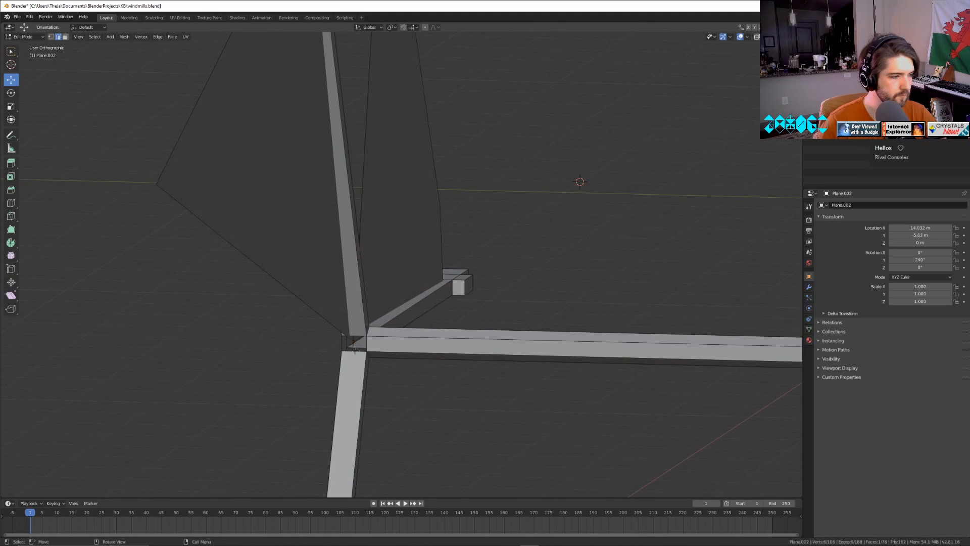
pyautogui.click(355, 350)
pyautogui.moveTo(383, 356); pyautogui.dragTo(392, 351, button='middle')
pyautogui.press('KP_Decimal')
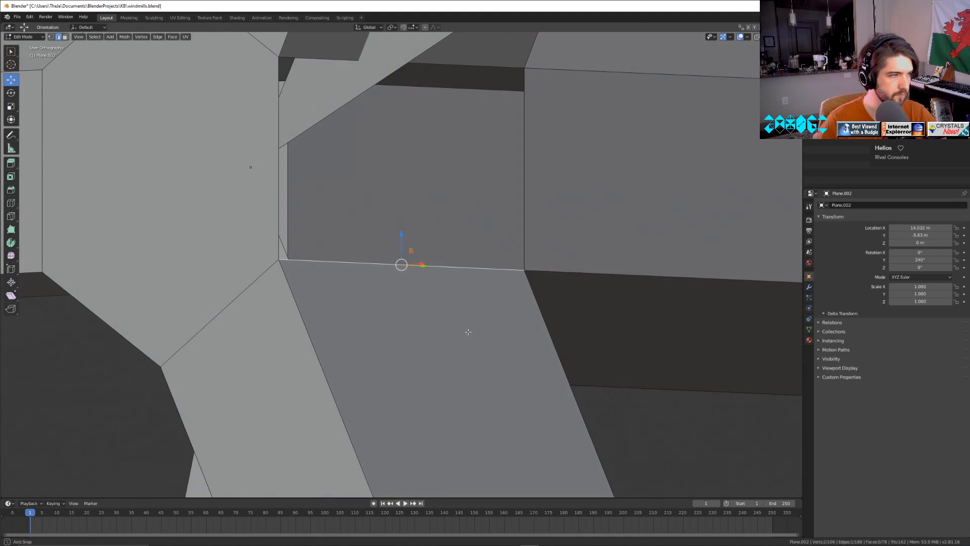
pyautogui.keyDown('shift'); pyautogui.click(526, 117); pyautogui.keyUp('shift')
pyautogui.keyDown('shift'); pyautogui.click(493, 57); pyautogui.keyUp('shift')
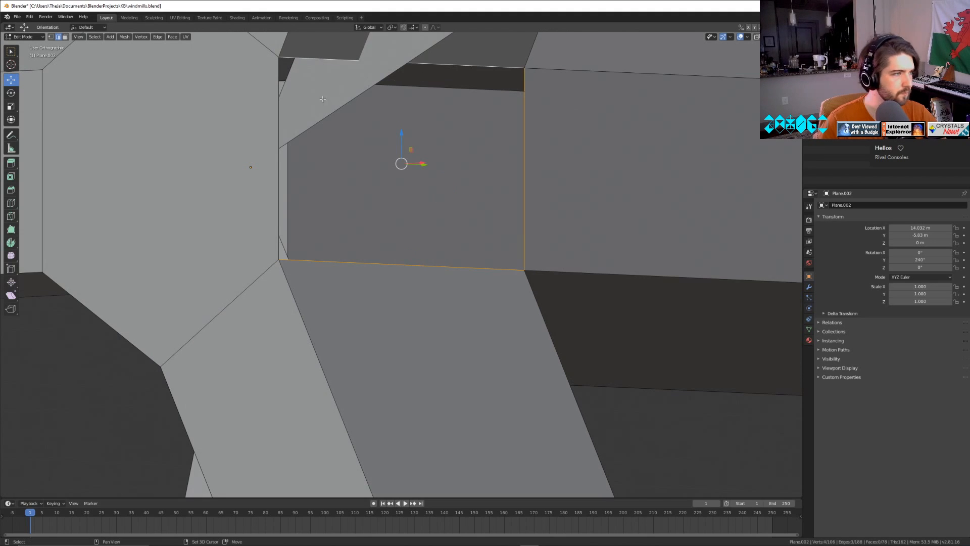
pyautogui.keyDown('shift'); pyautogui.click(277, 117); pyautogui.keyUp('shift')
pyautogui.press('f')
# Fill the second open side of the hub with a face from the four edges where the spokes meet.
pyautogui.scroll(-5, 347, 202)
pyautogui.moveTo(331, 323); pyautogui.dragTo(479, 287, button='middle')
pyautogui.click(341, 272)
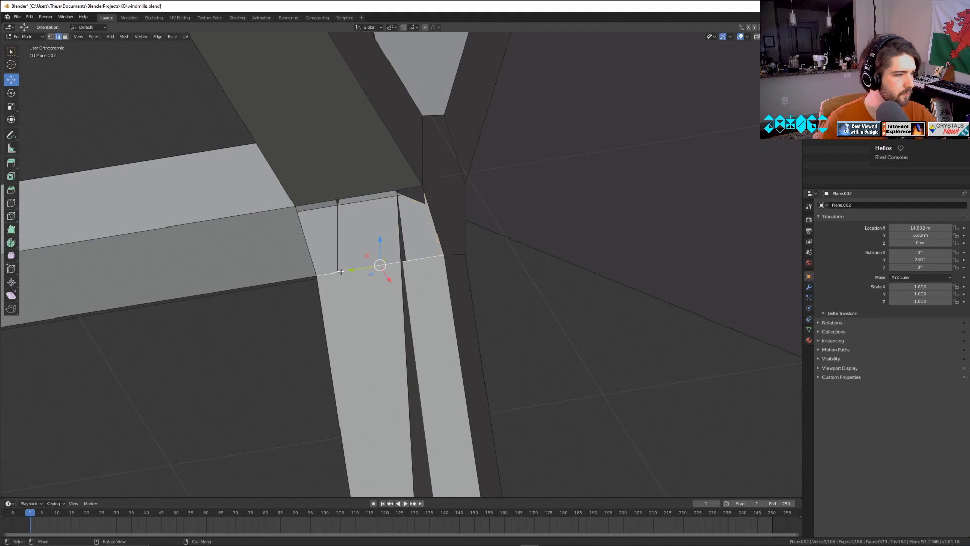
pyautogui.keyDown('shift'); pyautogui.click(306, 242); pyautogui.keyUp('shift')
pyautogui.keyDown('shift'); pyautogui.click(364, 207); pyautogui.keyUp('shift')
pyautogui.keyDown('shift'); pyautogui.click(436, 220); pyautogui.keyUp('shift')
pyautogui.press('f')
# Fill the third open side of the hub with a face from its four bordering edges.
pyautogui.moveTo(441, 200); pyautogui.dragTo(452, 262, button='middle')
pyautogui.click(341, 298)
pyautogui.keyDown('shift'); pyautogui.click(310, 255); pyautogui.keyUp('shift')
pyautogui.keyDown('shift'); pyautogui.click(372, 211); pyautogui.keyUp('shift')
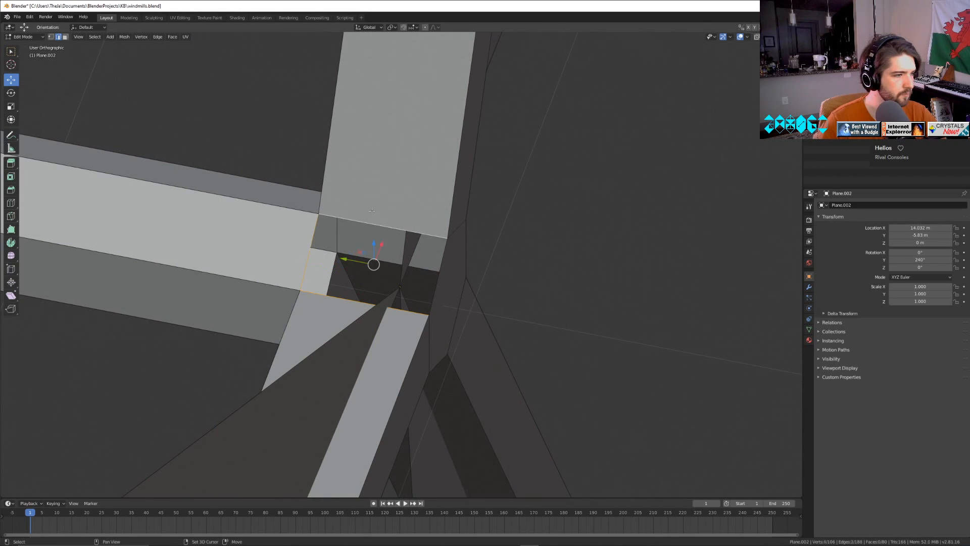
pyautogui.keyDown('shift'); pyautogui.click(443, 263); pyautogui.keyUp('shift')
pyautogui.press('f')
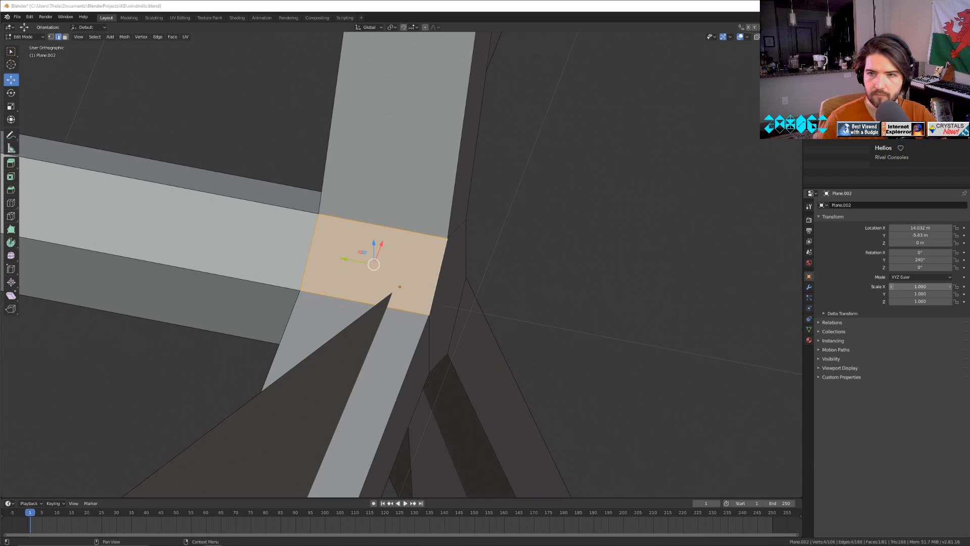
# Fill the open side of the small block near another spoke's tip with a face from its four surrounding edges.
pyautogui.click(627, 335)
pyautogui.scroll(-8, 627, 320)
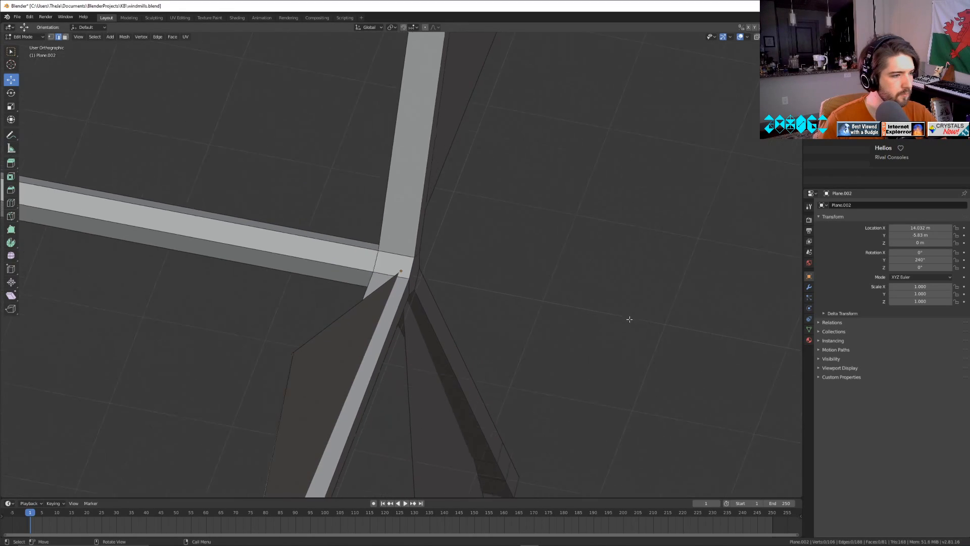
pyautogui.moveTo(628, 319); pyautogui.dragTo(460, 290, button='middle')
pyautogui.press('Tab')
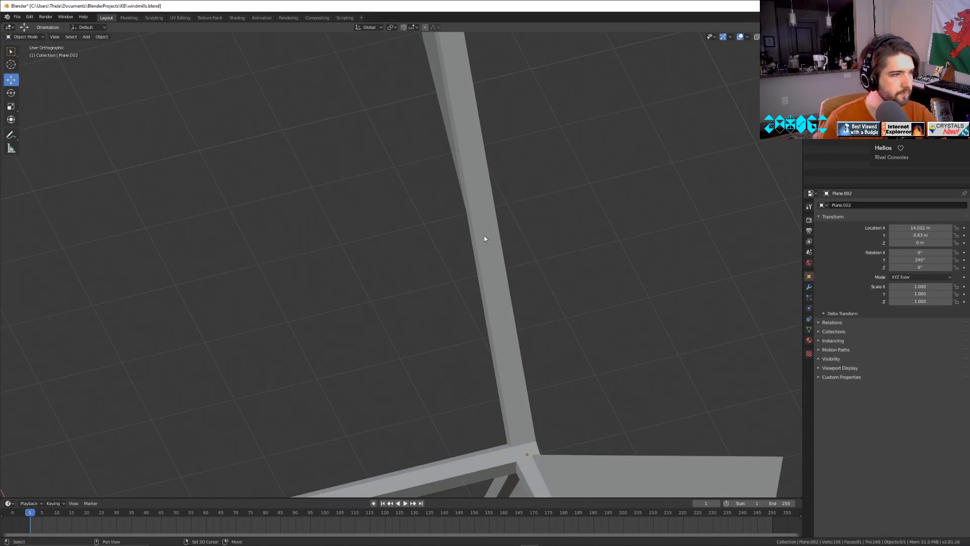
pyautogui.moveTo(485, 238); pyautogui.dragTo(336, 124, button='middle')
pyautogui.press('Tab')
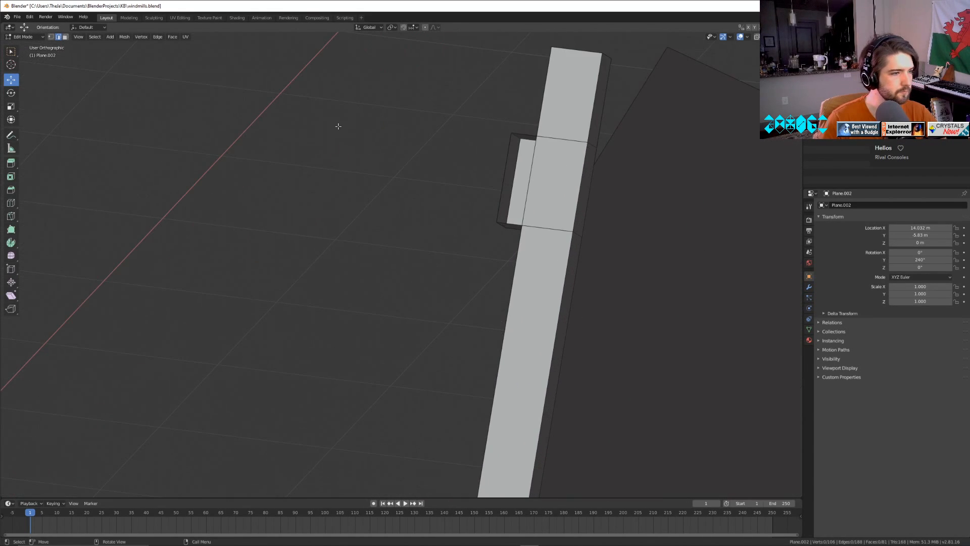
pyautogui.click(530, 184)
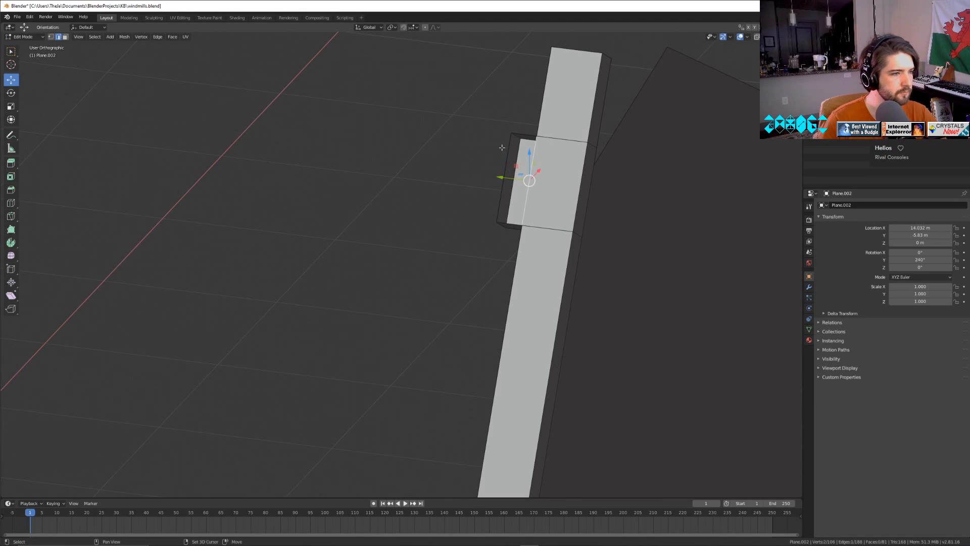
pyautogui.keyDown('shift'); pyautogui.click(506, 154); pyautogui.keyUp('shift')
pyautogui.keyDown('shift'); pyautogui.click(525, 133); pyautogui.keyUp('shift')
pyautogui.keyDown('shift'); pyautogui.click(506, 218); pyautogui.keyUp('shift')
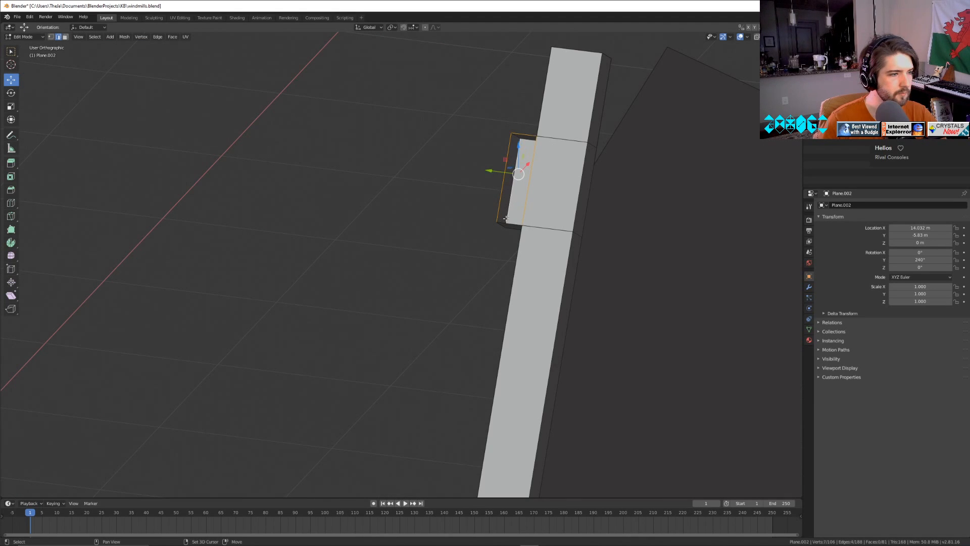
pyautogui.keyDown('shift'); pyautogui.click(507, 220); pyautogui.keyUp('shift')
pyautogui.keyDown('shift'); pyautogui.click(511, 226); pyautogui.keyUp('shift')
pyautogui.press('f')
# Fill the other open side of that spoke-tip block with a face from its bordering edges.
pyautogui.scroll(-2, 521, 315)
pyautogui.scroll(-5, 521, 315)
pyautogui.moveTo(522, 315); pyautogui.dragTo(329, 269, button='middle')
pyautogui.click(630, 256)
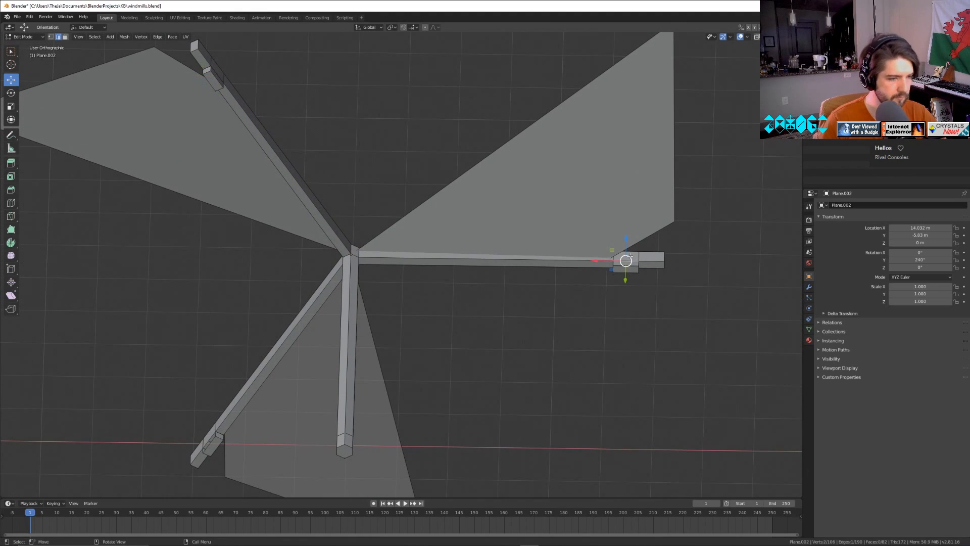
pyautogui.press('KP_Decimal')
pyautogui.moveTo(630, 259); pyautogui.dragTo(511, 375, button='middle')
pyautogui.keyDown('shift'); pyautogui.click(352, 276); pyautogui.keyUp('shift')
pyautogui.press('f')
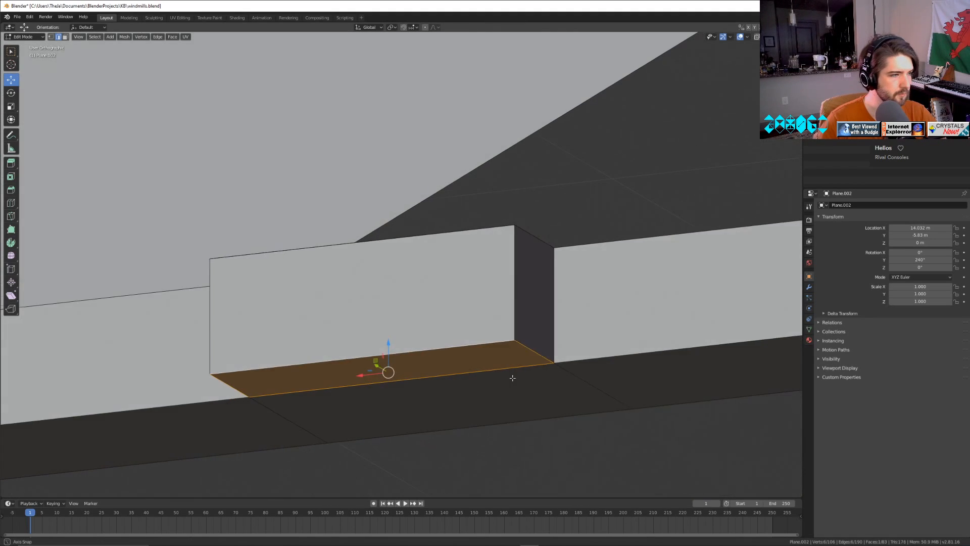
# Fill one open side of the small block near the last unfinished spoke's tip with a face between its four edges.
pyautogui.press('Tab')
pyautogui.moveTo(606, 311); pyautogui.dragTo(383, 243, button='middle')
pyautogui.scroll(-9, 426, 342)
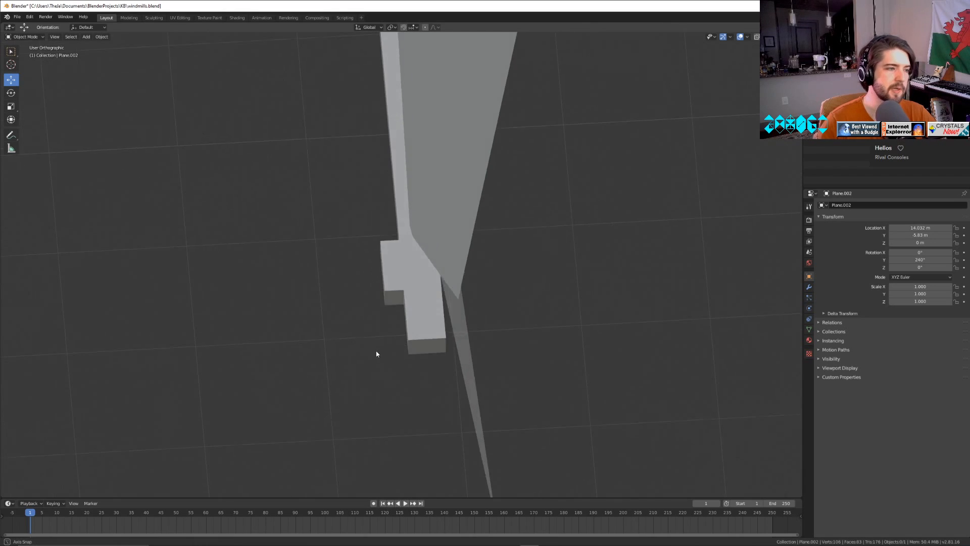
pyautogui.moveTo(377, 353); pyautogui.dragTo(402, 308, button='middle')
pyautogui.scroll(-6, 402, 309)
pyautogui.moveTo(349, 277); pyautogui.dragTo(509, 379, button='middle')
pyautogui.press('Tab')
pyautogui.click(429, 384)
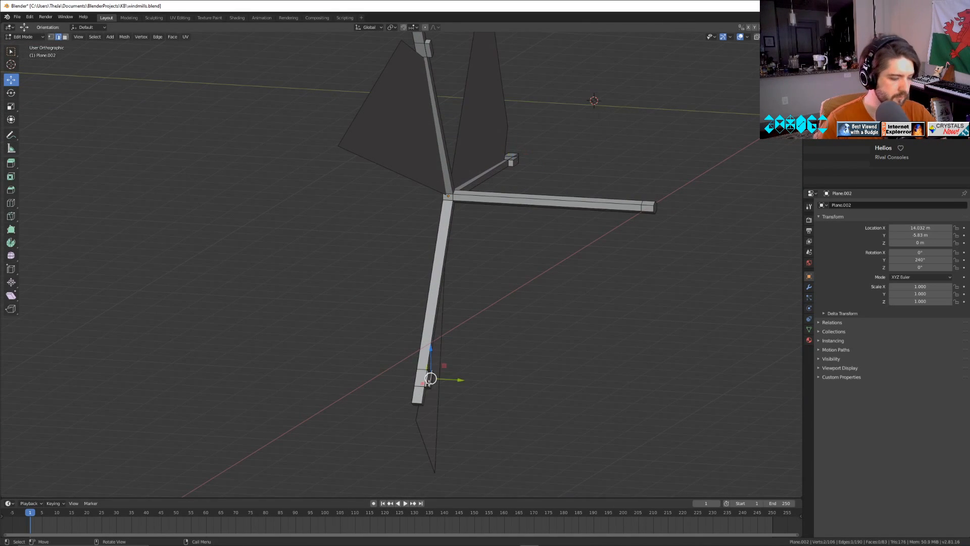
pyautogui.scroll(4, 429, 384)
pyautogui.press('KP_Decimal')
pyautogui.scroll(-4, 403, 359)
pyautogui.keyDown('shift'); pyautogui.click(353, 238); pyautogui.keyUp('shift')
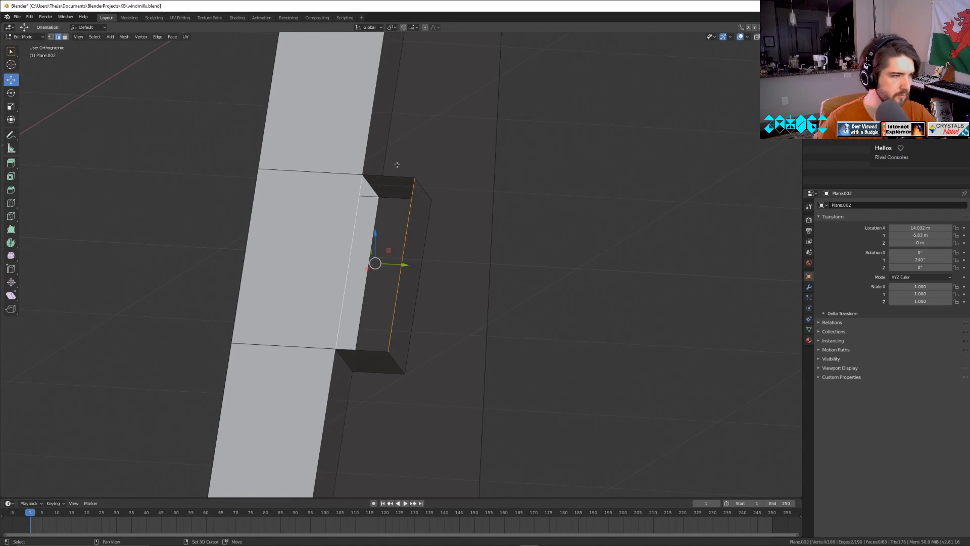
pyautogui.keyDown('shift'); pyautogui.click(390, 175); pyautogui.keyUp('shift')
pyautogui.keyDown('shift'); pyautogui.click(358, 344); pyautogui.keyUp('shift')
pyautogui.press('f')
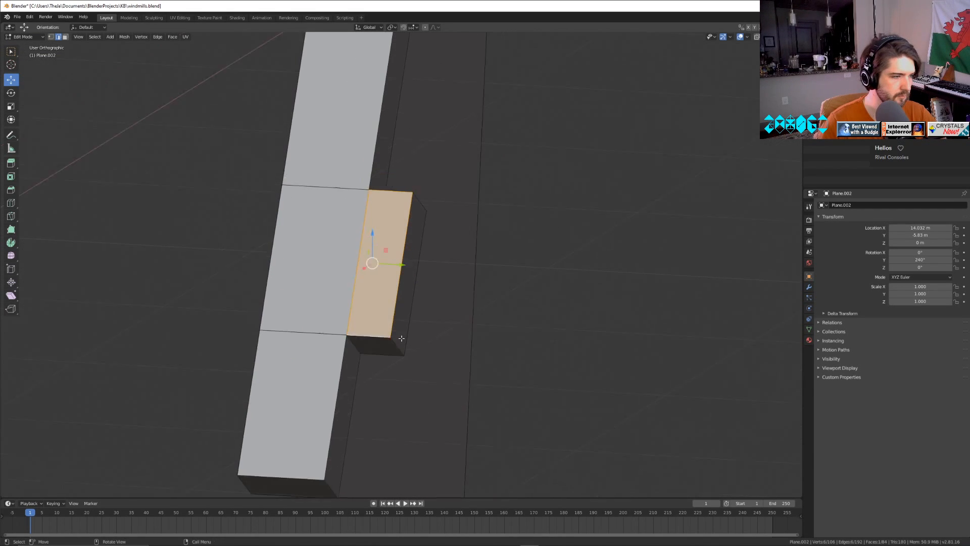
# Fill the opposite open side of the last spoke-tip block with a face from its four edges.
pyautogui.scroll(-5, 358, 344)
pyautogui.moveTo(434, 325); pyautogui.dragTo(322, 284, button='middle')
pyautogui.scroll(9, 466, 262)
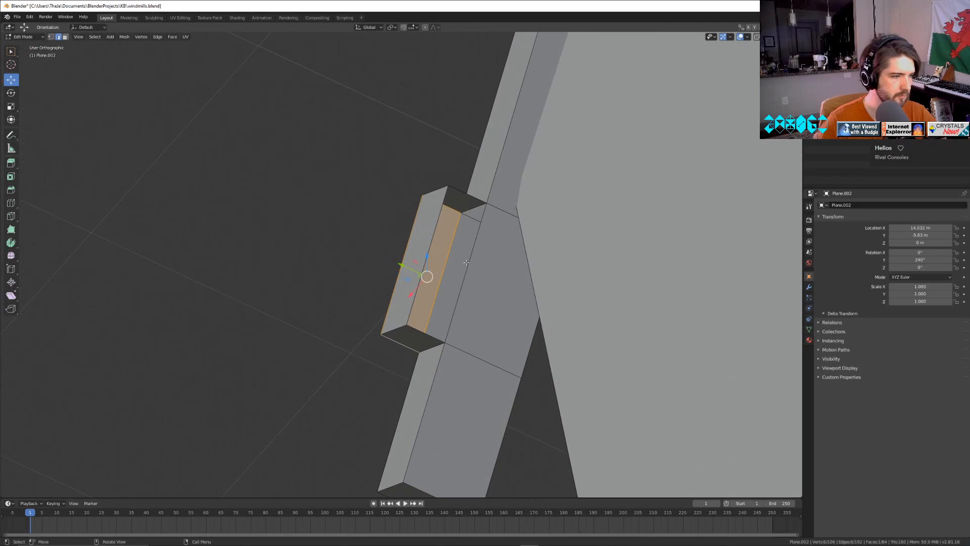
pyautogui.click(478, 197)
pyautogui.keyDown('shift'); pyautogui.click(476, 266); pyautogui.keyUp('shift')
pyautogui.keyDown('shift'); pyautogui.click(420, 335); pyautogui.keyUp('shift')
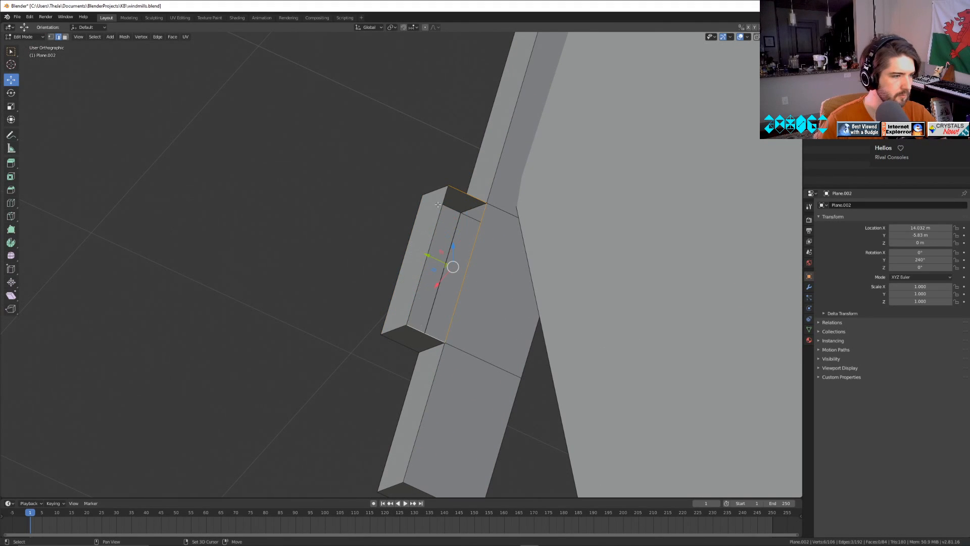
pyautogui.press('f')
# Inspect the three-bladed wheel's spokes, blades and hub from several sides for remaining open faces, and return to object mode.
pyautogui.scroll(-5, 420, 335)
pyautogui.moveTo(419, 335); pyautogui.dragTo(259, 280, button='middle')
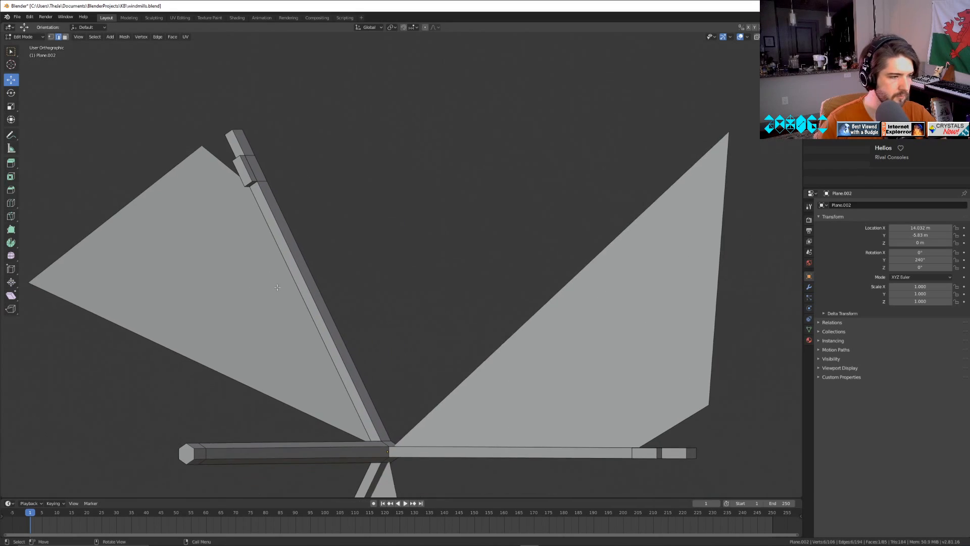
pyautogui.moveTo(481, 345); pyautogui.dragTo(178, 290, button='middle')
pyautogui.scroll(5, 366, 364)
pyautogui.moveTo(368, 371); pyautogui.dragTo(575, 22, button='middle')
pyautogui.scroll(-5, 565, 184)
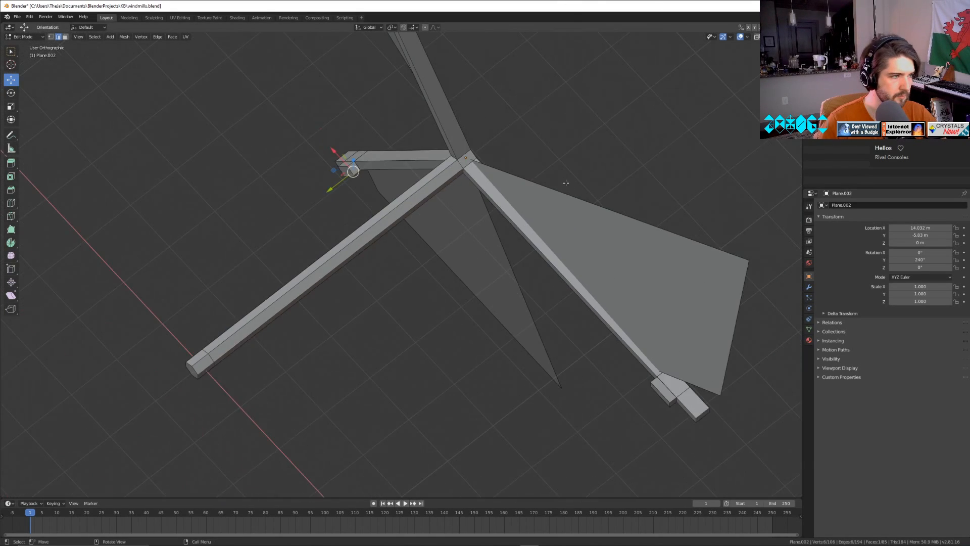
pyautogui.moveTo(566, 184); pyautogui.dragTo(446, 126, button='middle')
pyautogui.press('Tab')
pyautogui.scroll(-6, 449, 133)
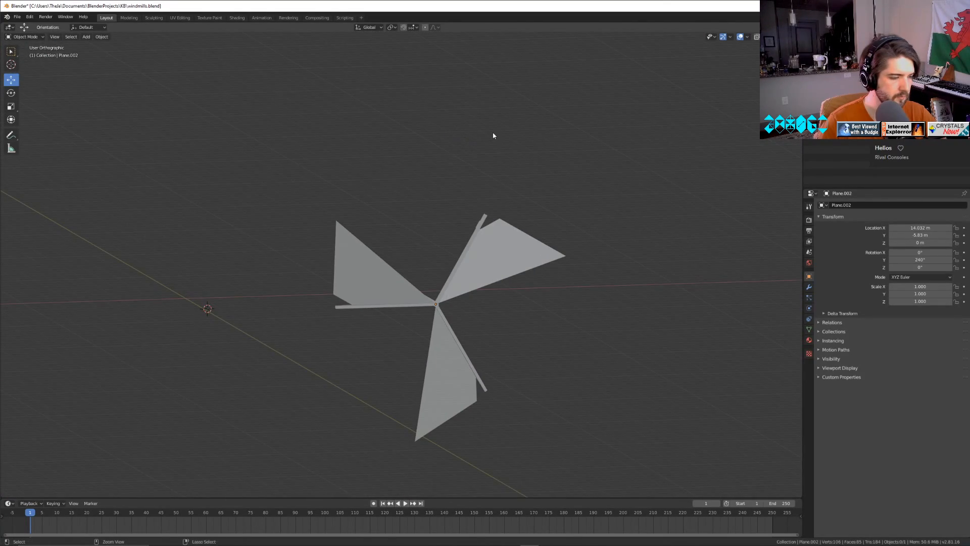
# Save windmills.blend and compare both wheels by temporarily showing the hidden six-bladed one.
pyautogui.hotkey('ctrl', 's')
pyautogui.click(962, 56)
pyautogui.moveTo(378, 337); pyautogui.dragTo(318, 258, button='middle')
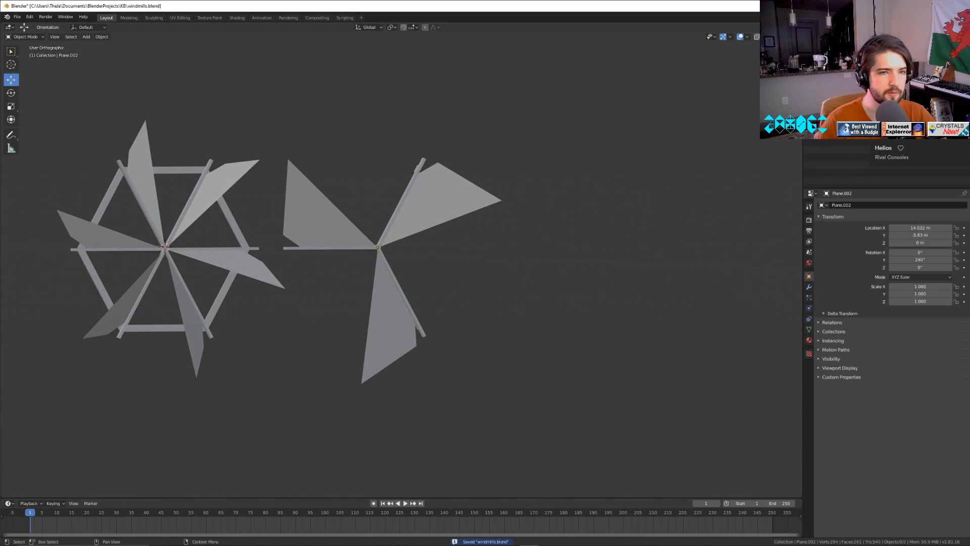
pyautogui.click(962, 55)
# Rename the three-bladed wheel object as Windmill3 and save the file.
pyautogui.click(853, 64)
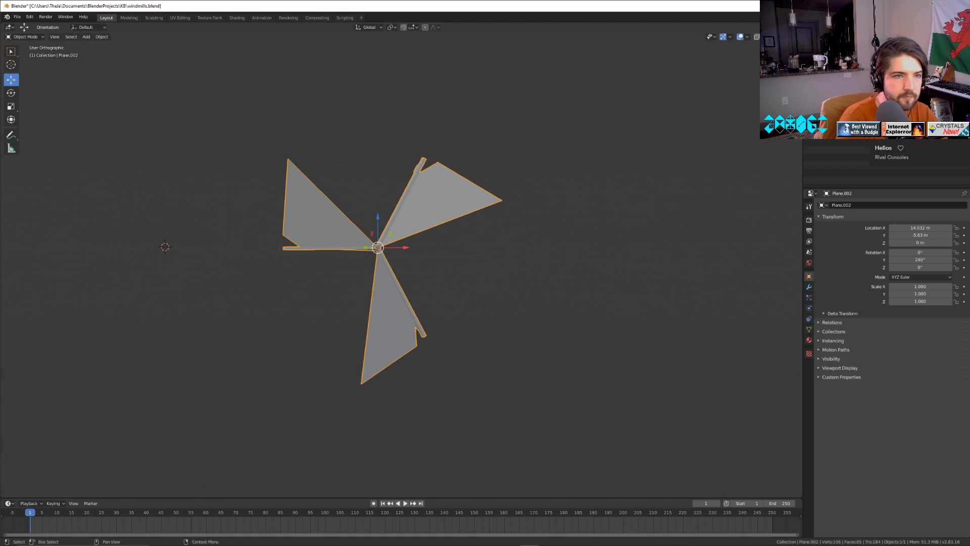
pyautogui.press('Return')
pyautogui.hotkey('ctrl', 's')
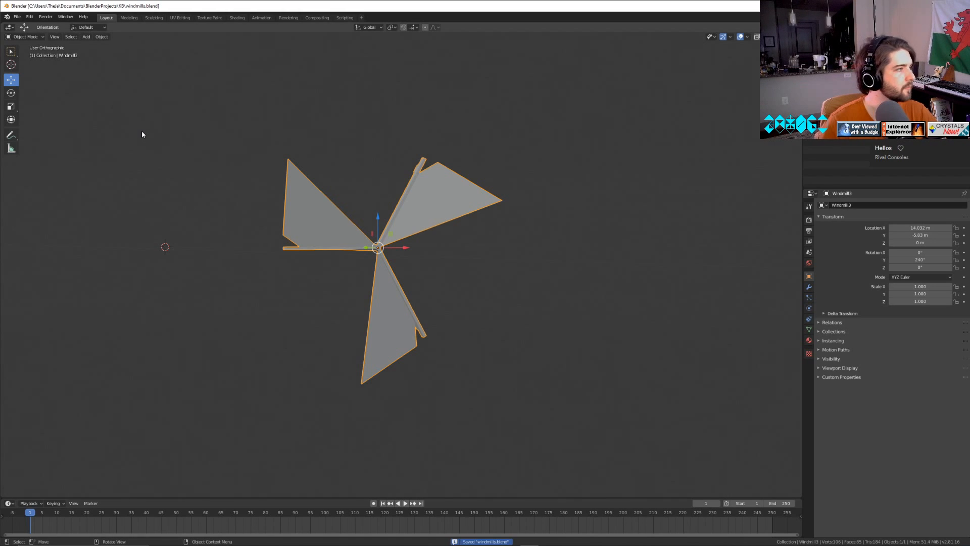
# Open the recent project leviathan.blend, followed by glitch.blend, to view their contents.
pyautogui.click(18, 16)
pyautogui.moveTo(40, 41)
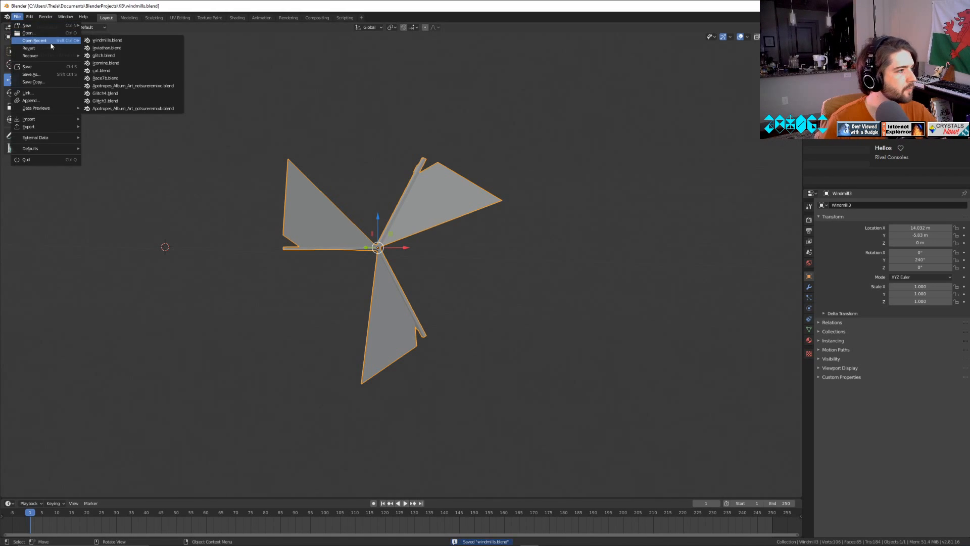
pyautogui.click(114, 48)
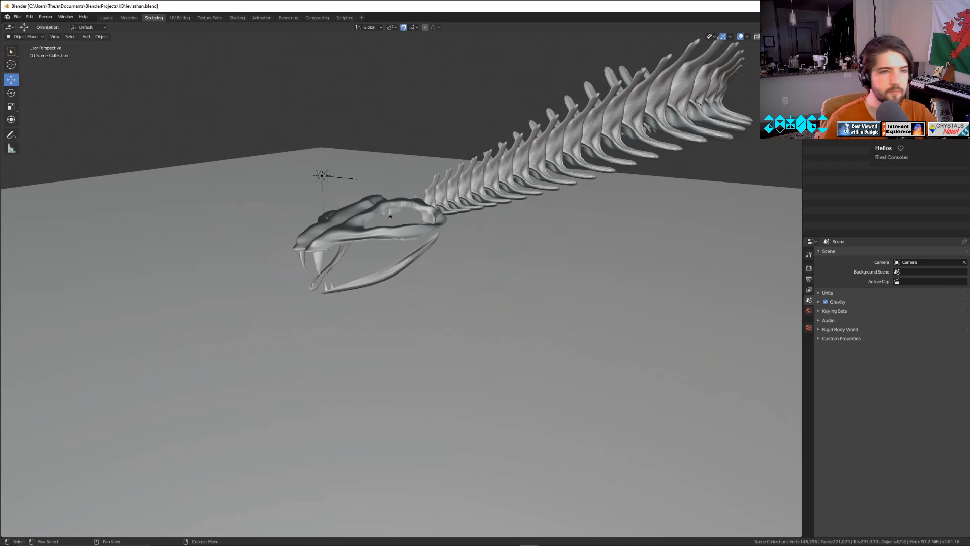
pyautogui.click(17, 17)
pyautogui.moveTo(39, 41)
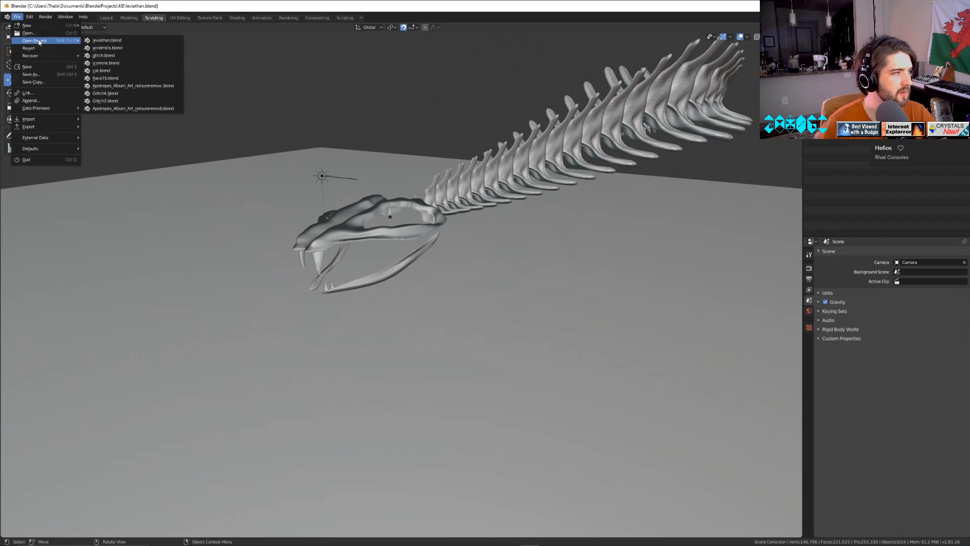
pyautogui.click(122, 57)
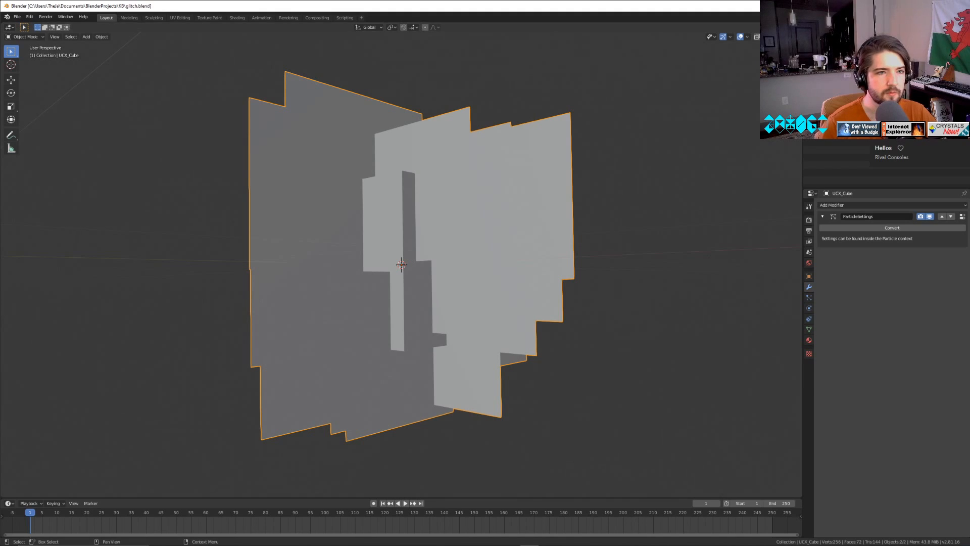
# Reopen windmills.blend from the recently used files.
pyautogui.click(18, 18)
pyautogui.moveTo(40, 40)
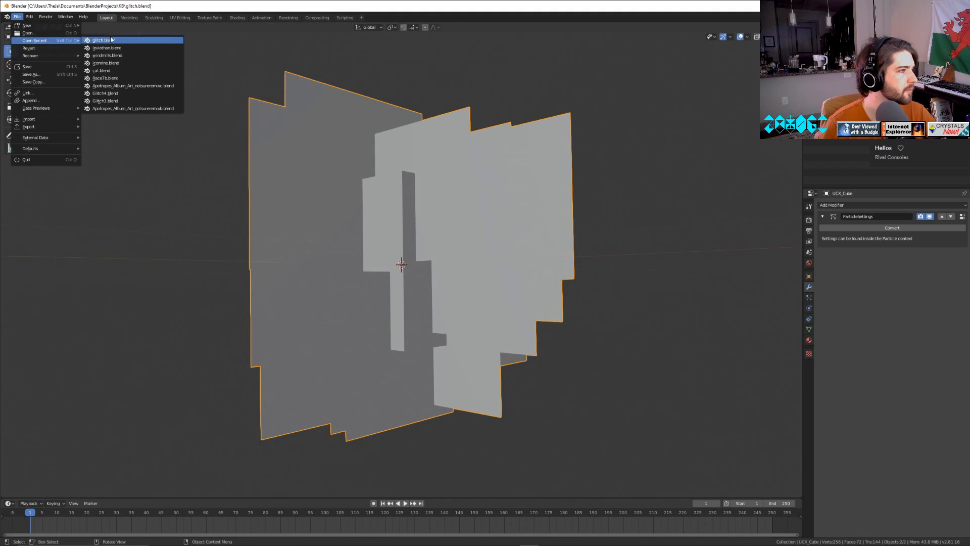
pyautogui.click(119, 56)
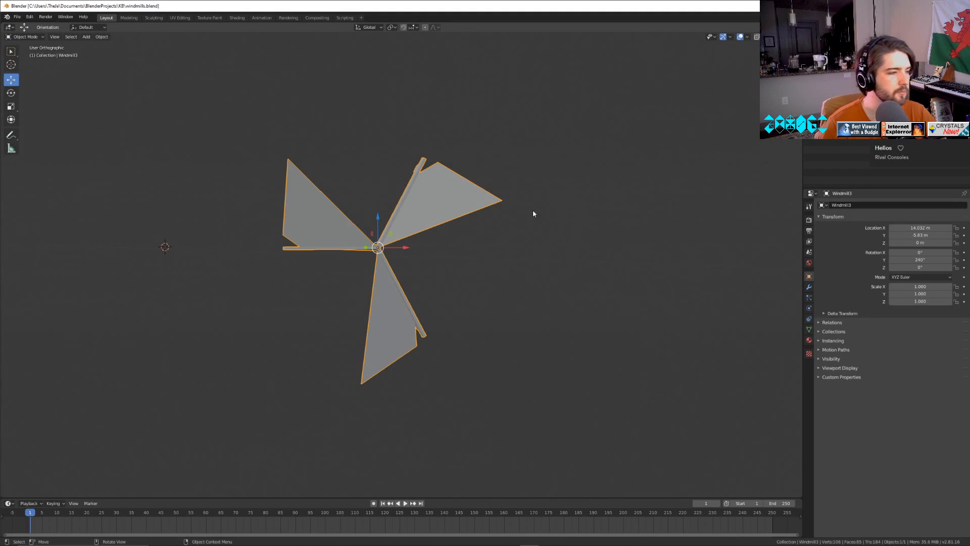
# Duplicate the Windmill3 object in place.
pyautogui.scroll(3, 302, 203)
pyautogui.click(102, 37)
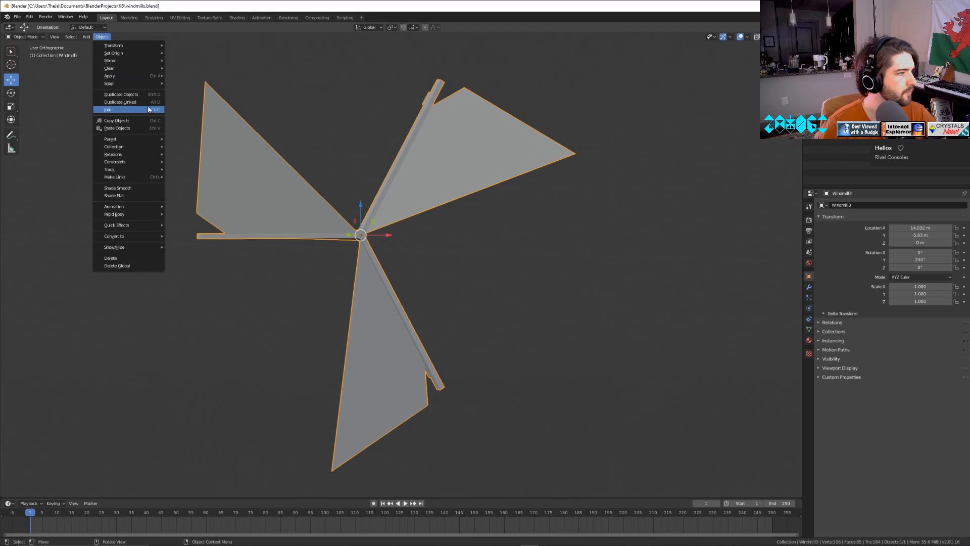
pyautogui.click(121, 95)
pyautogui.rightClick(374, 123)
pyautogui.click(849, 60)
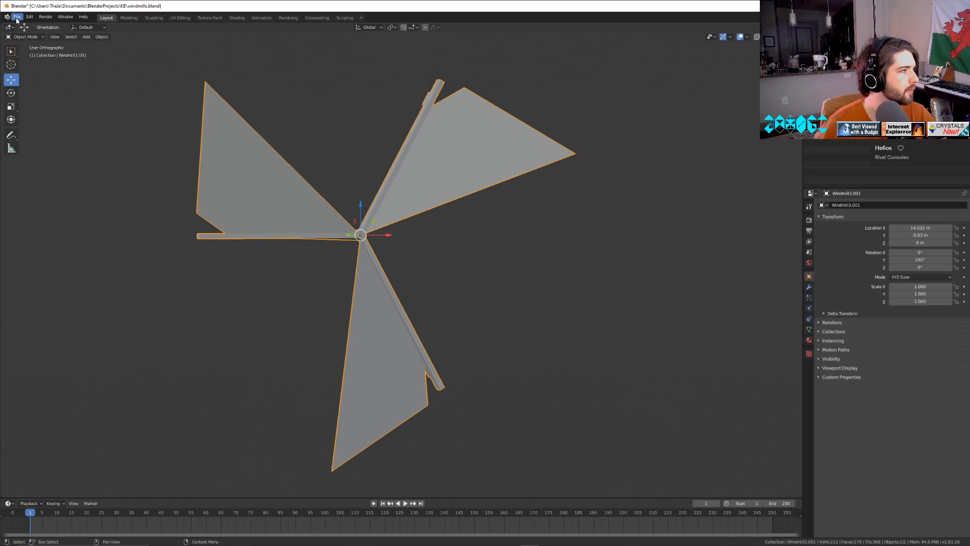
# Open the recent project glitch.blend for another look, discarding the unsaved changes to windmills.
pyautogui.click(16, 17)
pyautogui.moveTo(36, 46)
pyautogui.click(126, 50)
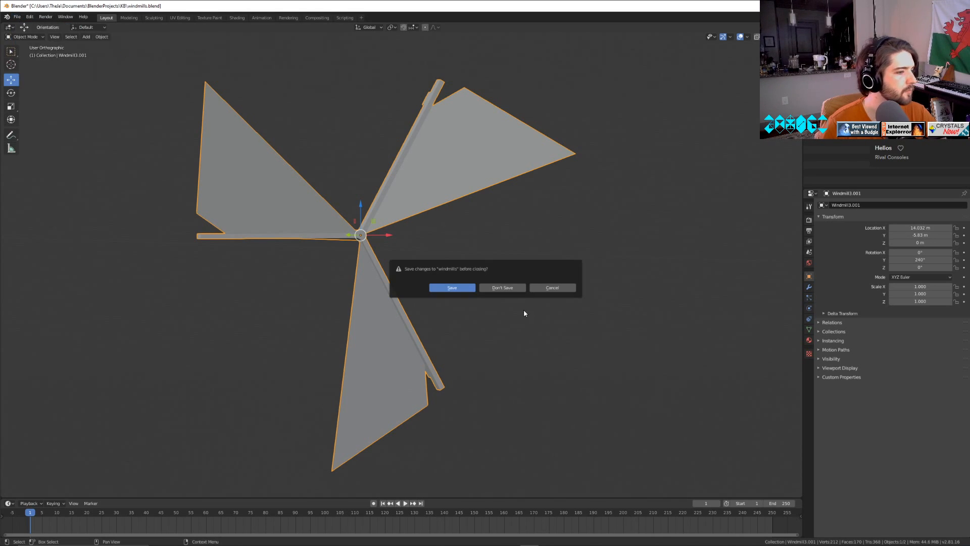
pyautogui.click(513, 287)
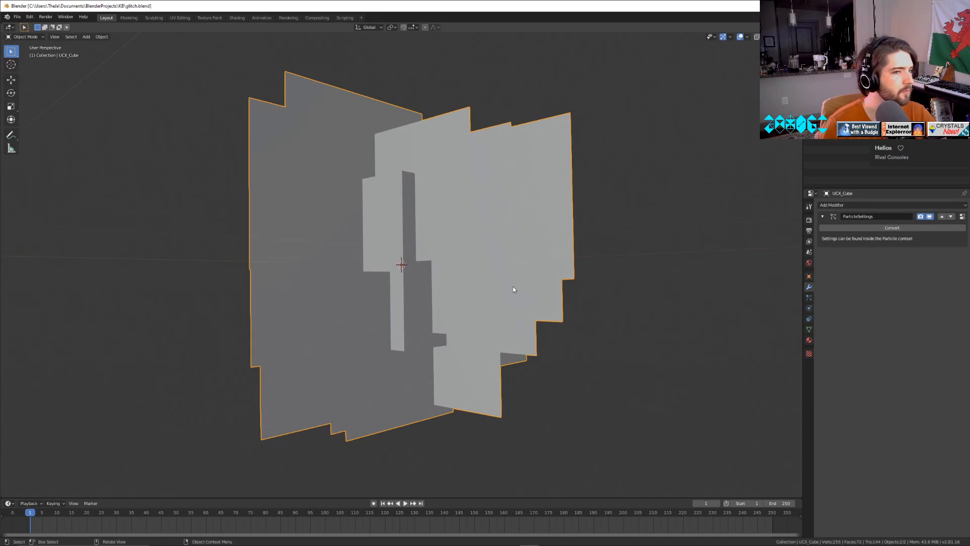
# Return to the saved windmills.blend and select the visible three-bladed wheel.
pyautogui.click(17, 17)
pyautogui.moveTo(35, 47)
pyautogui.click(121, 51)
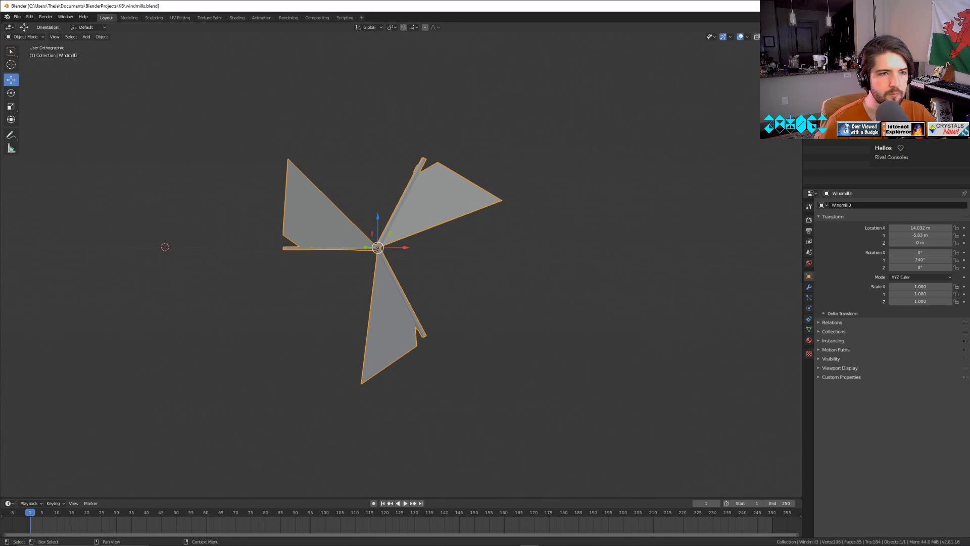
pyautogui.hotkey('alt', 'a')
pyautogui.press('a')
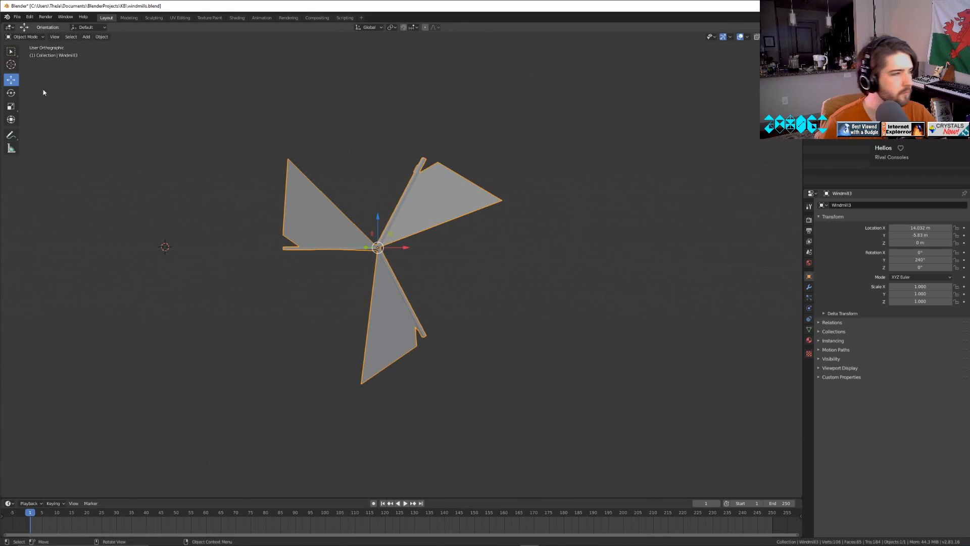
# Examine Windmill3's mesh around the hub in edit mode, and view its material settings back in object mode.
pyautogui.scroll(4, 486, 284)
pyautogui.press('Tab')
pyautogui.scroll(2, 467, 268)
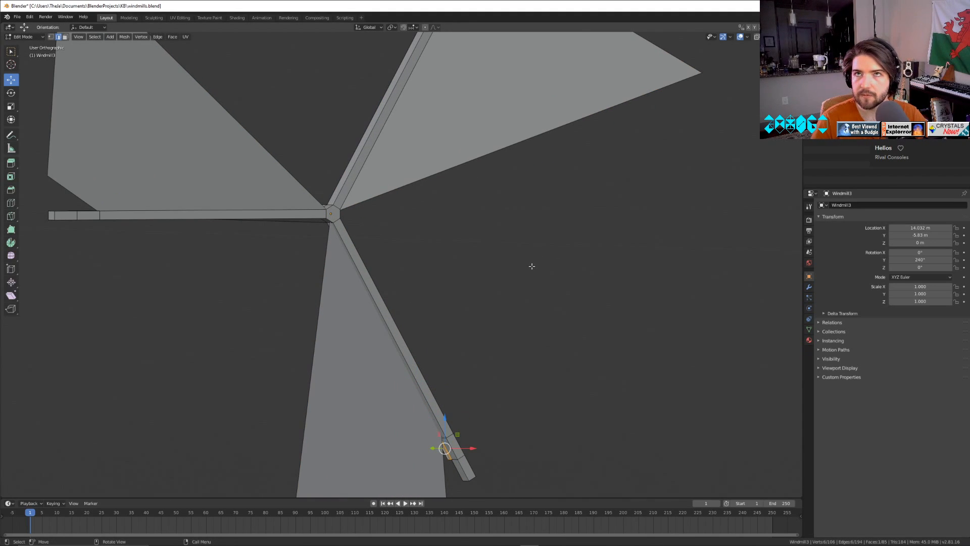
pyautogui.moveTo(478, 278); pyautogui.dragTo(521, 272, button='middle')
pyautogui.click(449, 170)
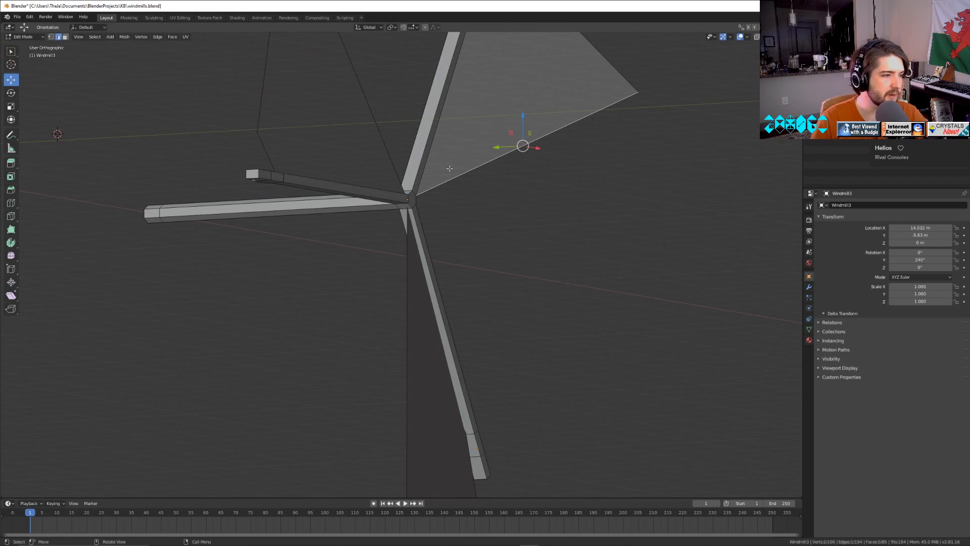
pyautogui.press('Tab')
pyautogui.click(809, 339)
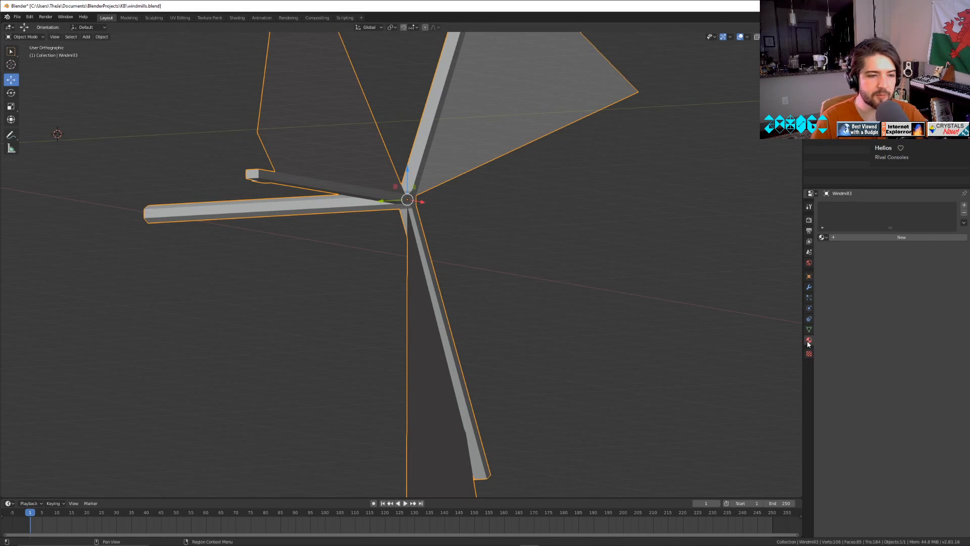
pyautogui.moveTo(551, 293); pyautogui.dragTo(576, 295, button='middle')
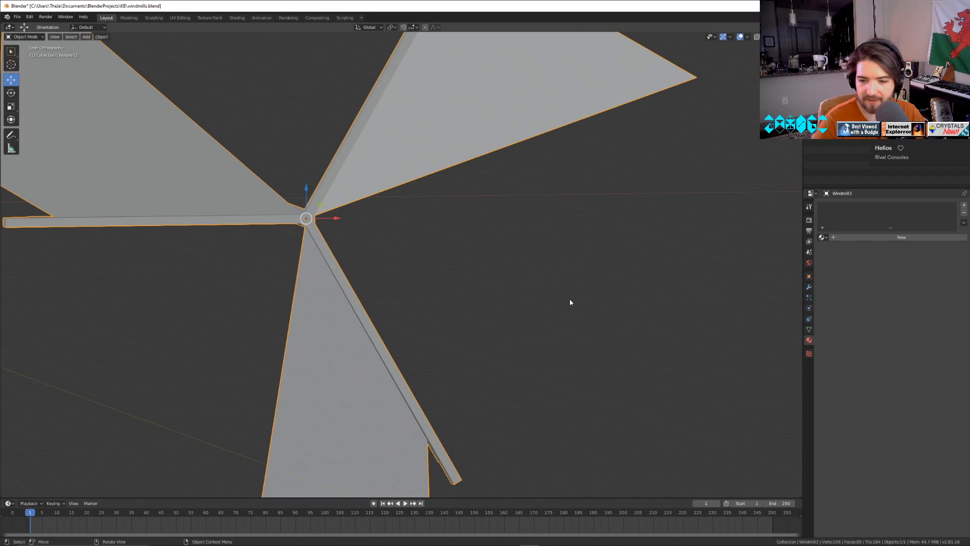
# Enter edit mode on Windmill3 and select its three sail faces.
pyautogui.moveTo(387, 319); pyautogui.dragTo(304, 291, button='middle')
pyautogui.press('Tab')
pyautogui.moveTo(158, 157); pyautogui.dragTo(91, 76, button='middle')
pyautogui.click(65, 38)
pyautogui.moveTo(206, 217); pyautogui.dragTo(327, 286, button='middle')
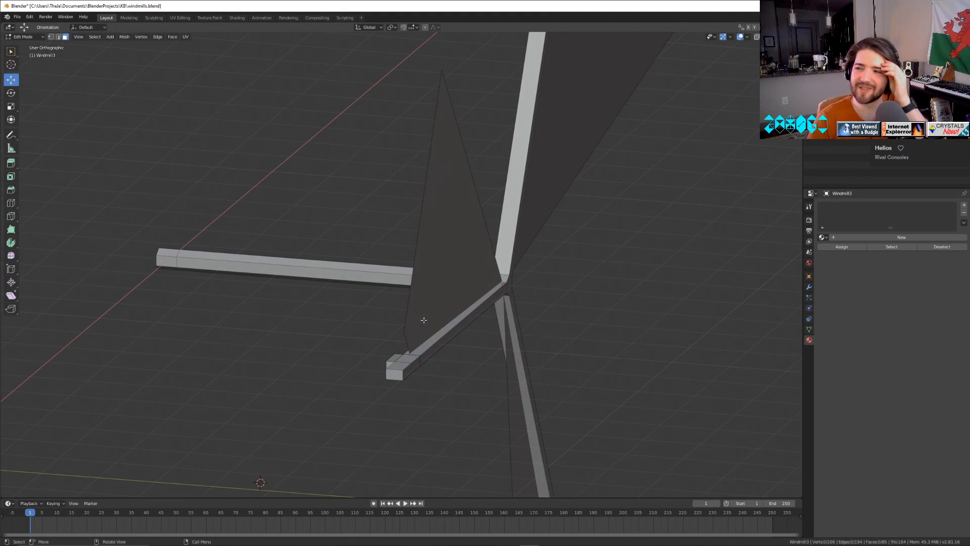
pyautogui.moveTo(418, 325); pyautogui.dragTo(394, 217, button='middle')
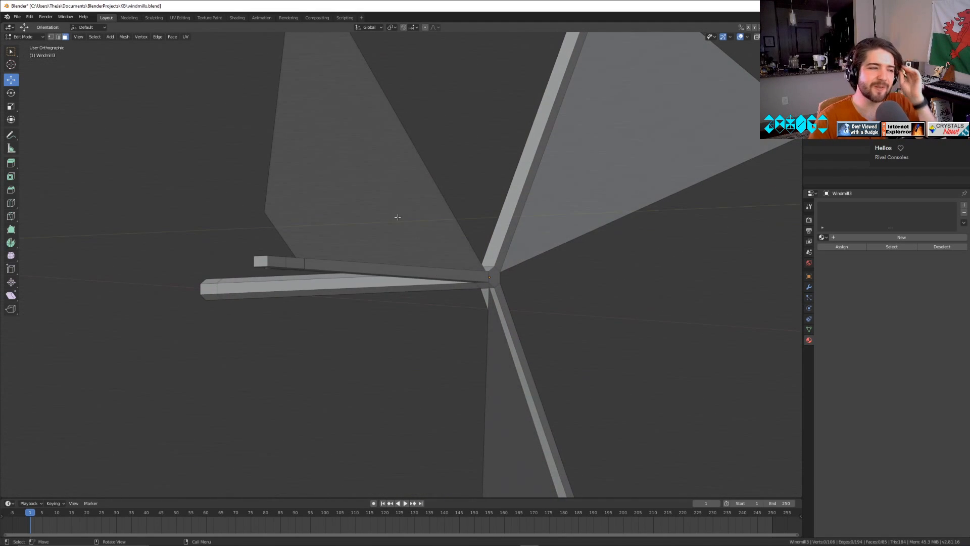
pyautogui.click(394, 224)
pyautogui.moveTo(570, 239); pyautogui.dragTo(553, 236, button='middle')
pyautogui.keyDown('shift'); pyautogui.click(558, 210); pyautogui.keyUp('shift')
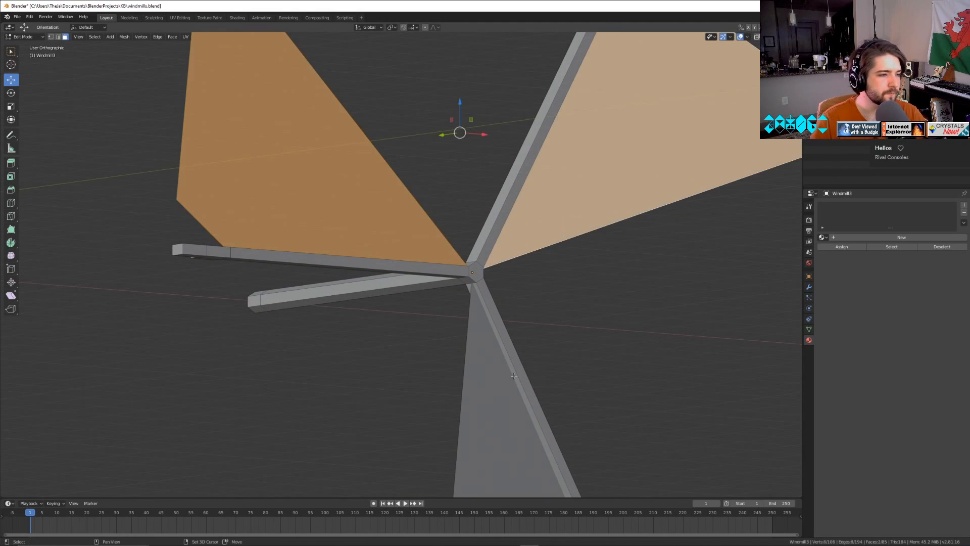
pyautogui.keyDown('shift'); pyautogui.click(497, 394); pyautogui.keyUp('shift')
pyautogui.moveTo(559, 408); pyautogui.dragTo(584, 401, button='middle')
# Create a new material for Windmill3, return to object mode, and add a second slot with another new material.
pyautogui.click(901, 237)
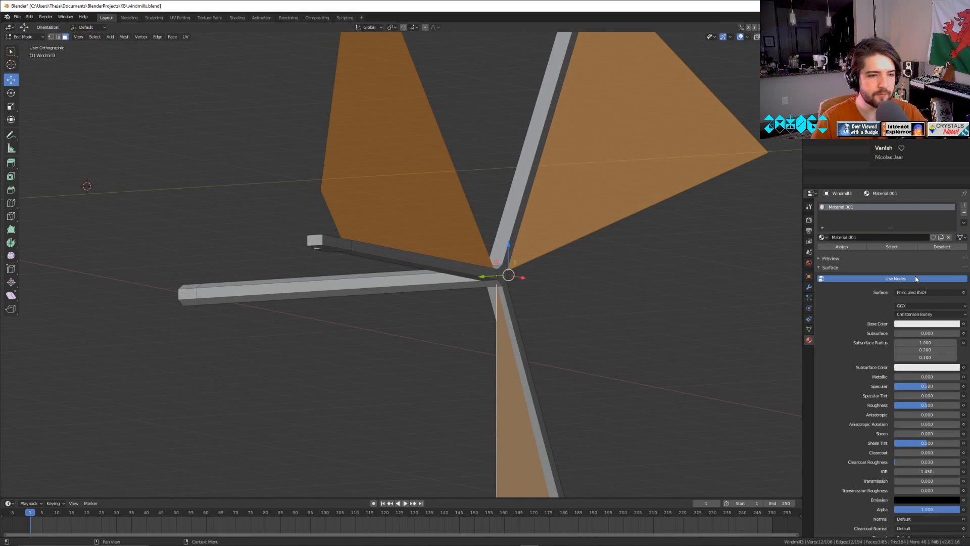
pyautogui.moveTo(466, 325); pyautogui.dragTo(598, 351, button='middle')
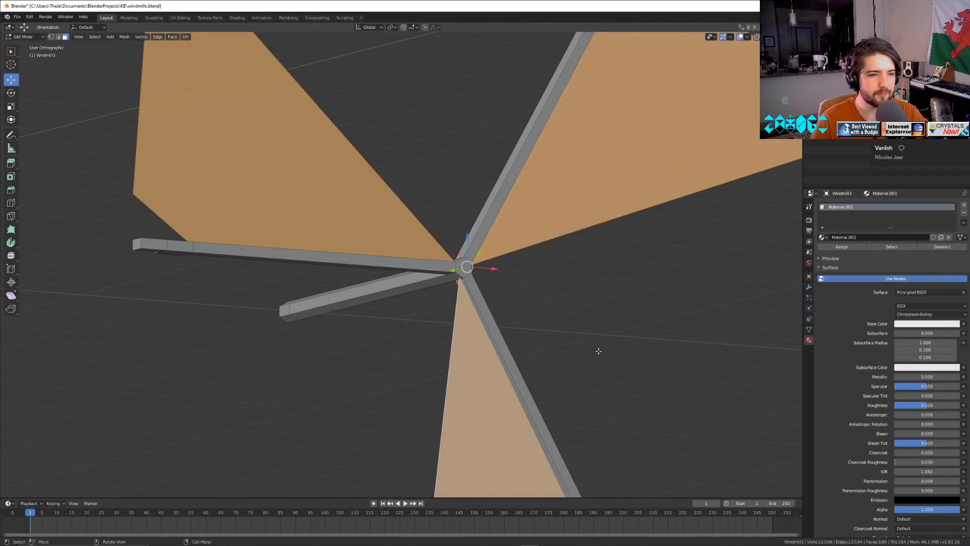
pyautogui.press('Tab')
pyautogui.click(964, 205)
pyautogui.click(919, 252)
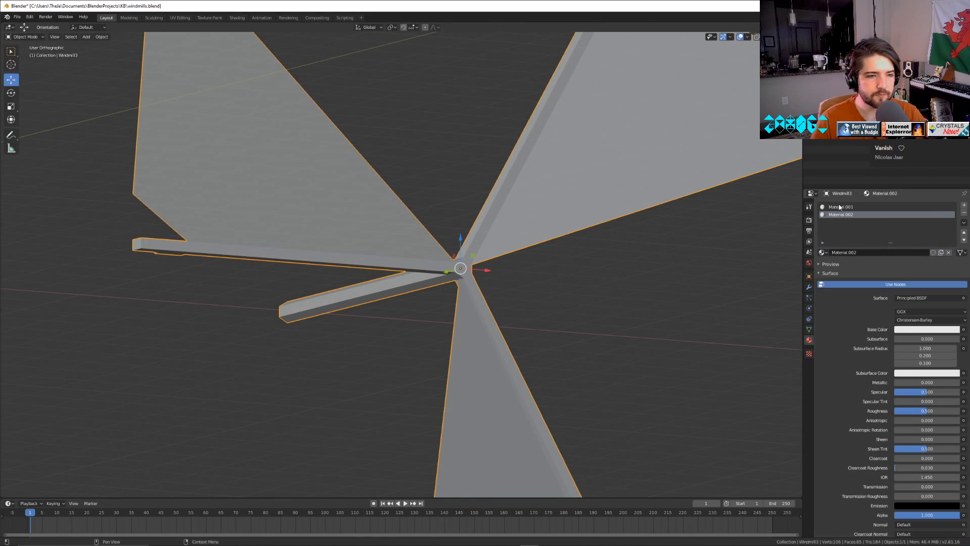
# Rename the first material Windmill_Base and the second material Windmill_Fan.
pyautogui.doubleClick(839, 207)
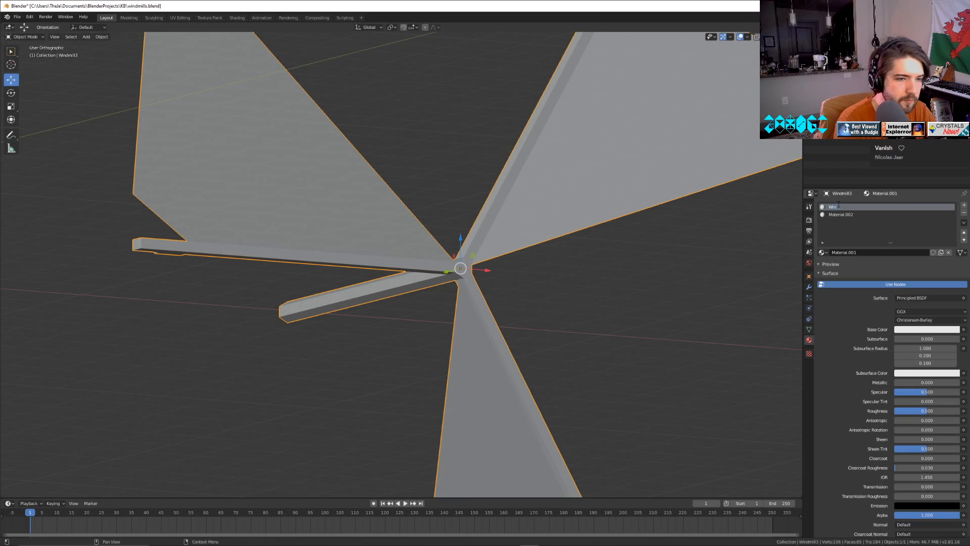
pyautogui.write('Windmill_Base')
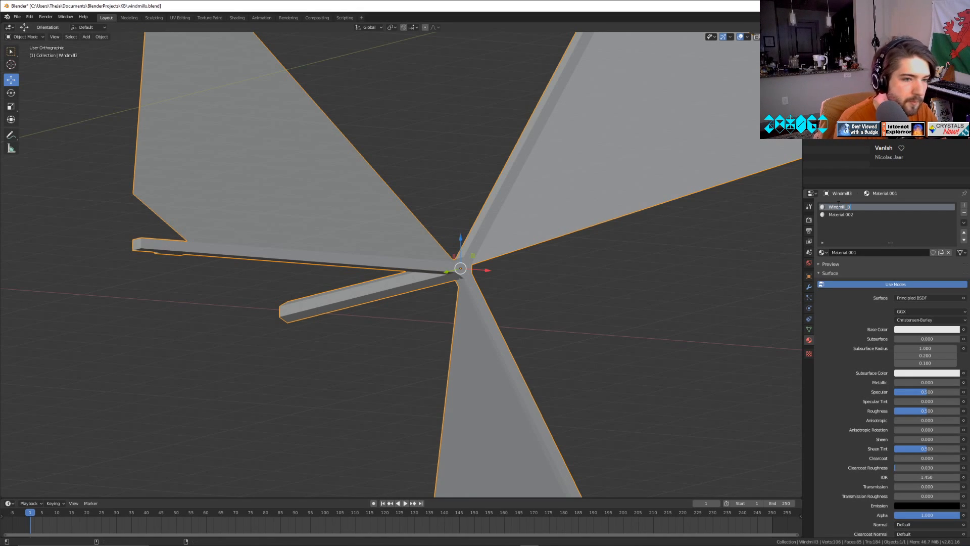
pyautogui.press('Return')
pyautogui.doubleClick(845, 215)
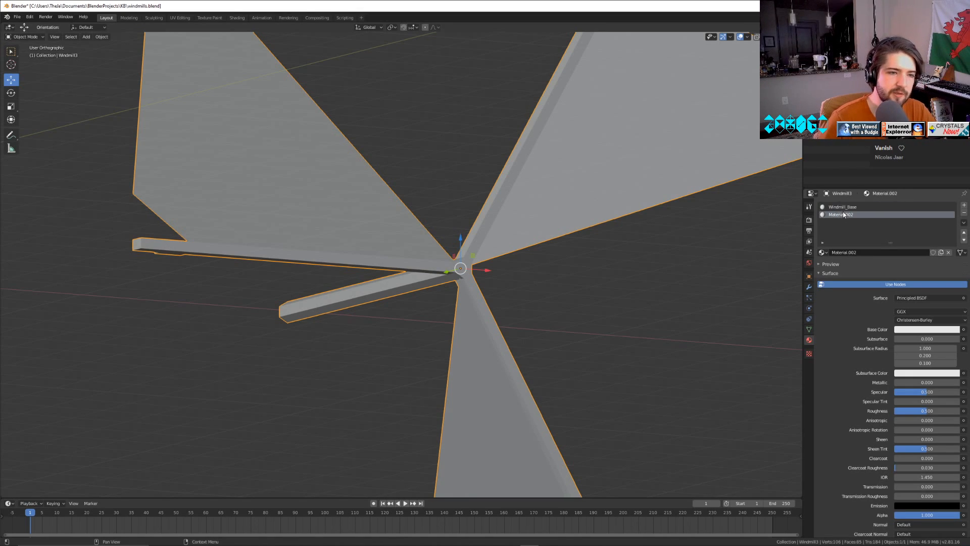
pyautogui.write('Windm')
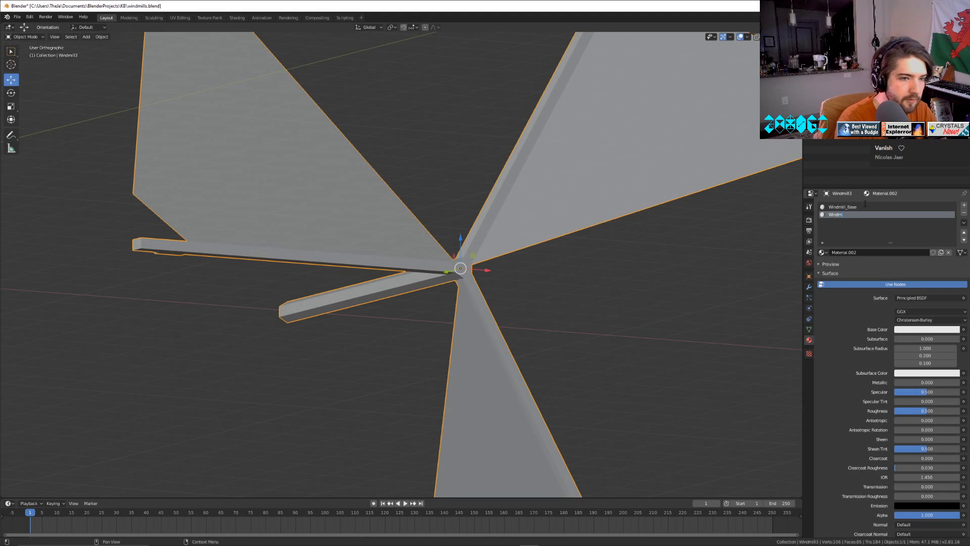
pyautogui.write('ill_Fan')
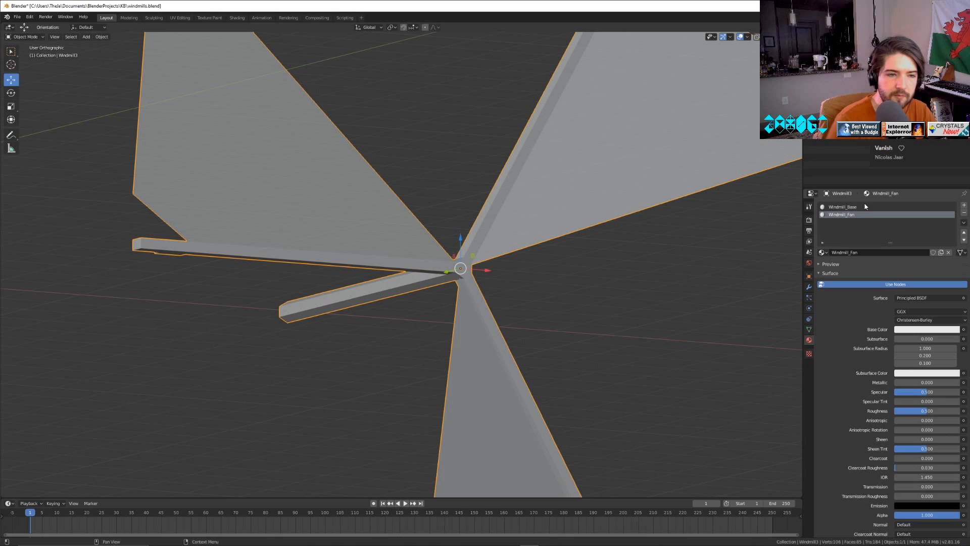
pyautogui.click(862, 207)
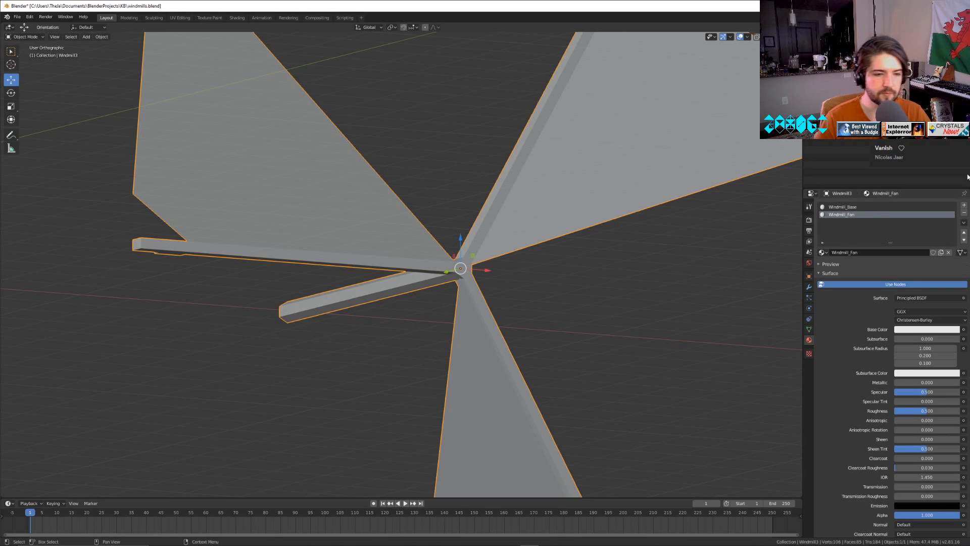
# Disable nodes on the Windmill_Base material and set the viewport shading to Material Preview.
pyautogui.click(859, 286)
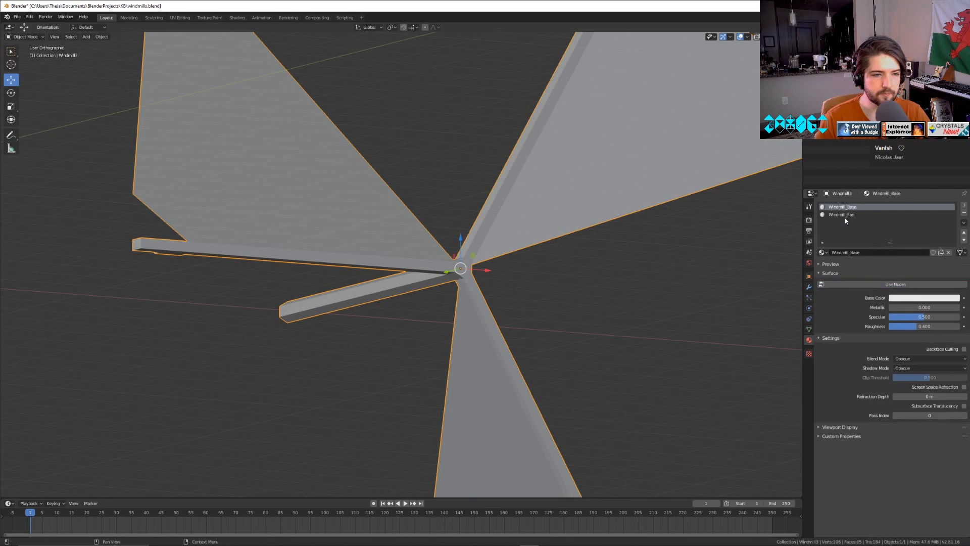
pyautogui.click(846, 216)
pyautogui.press('z')
pyautogui.click(518, 282)
pyautogui.click(633, 322)
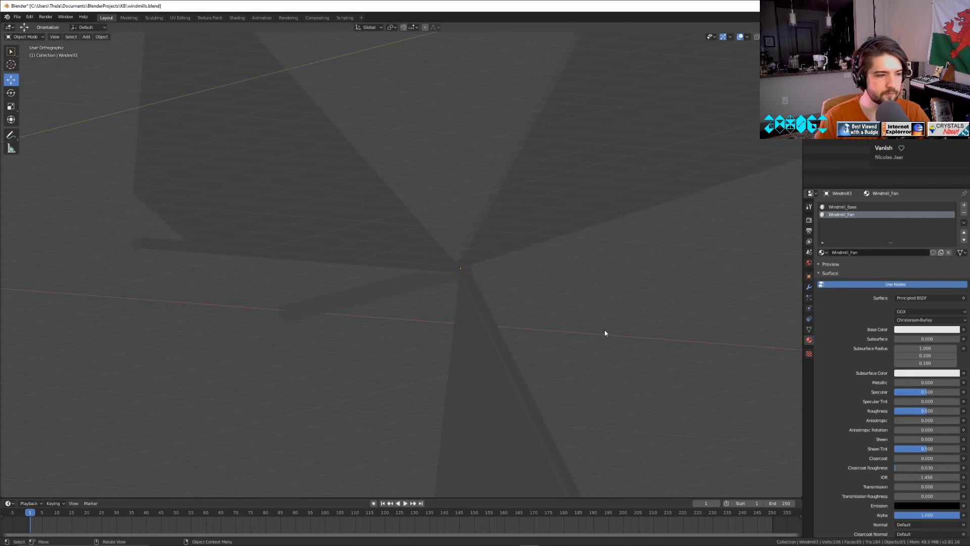
pyautogui.press('z')
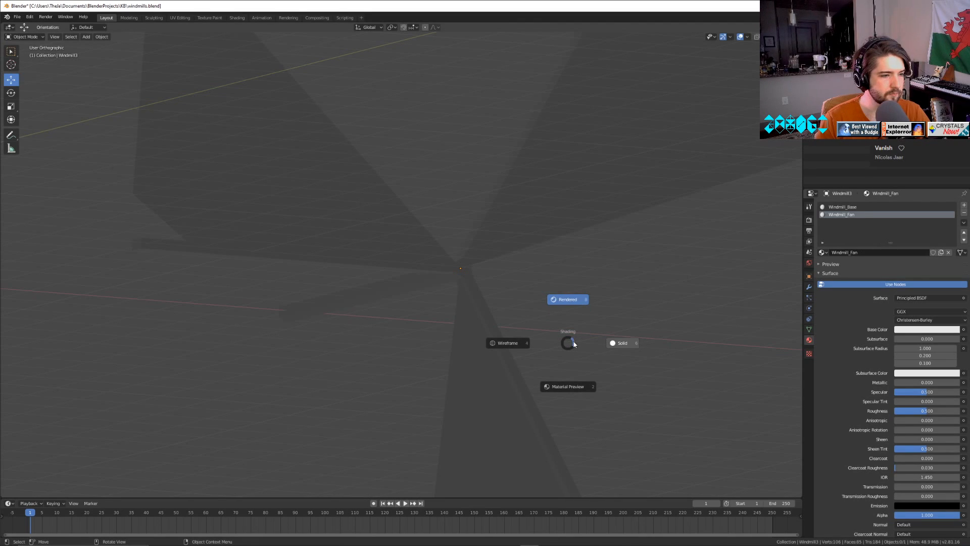
pyautogui.click(561, 379)
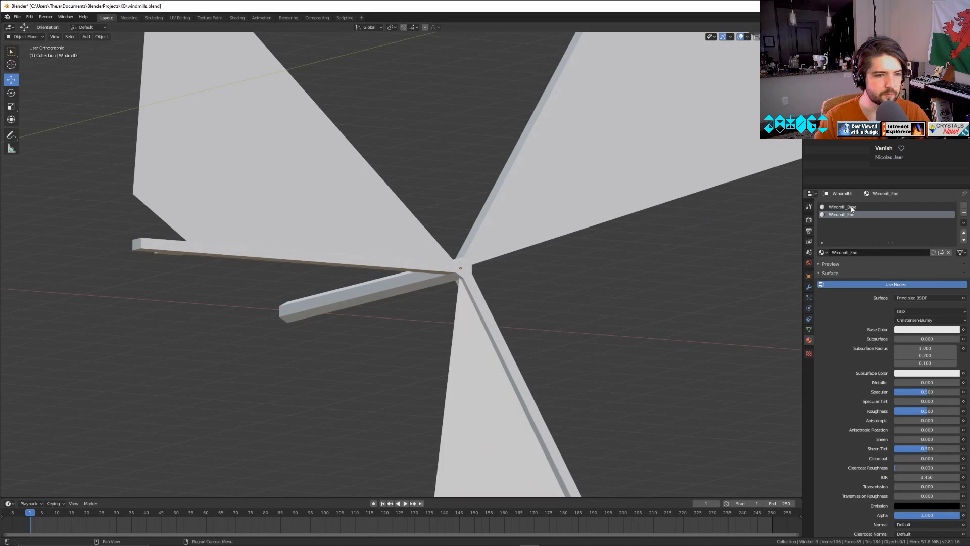
# Set Windmill_Fan's base color to red and assign the material to the three selected sail faces.
pyautogui.click(933, 330)
pyautogui.moveTo(915, 260)
pyautogui.mouseDown()
pyautogui.moveTo(919, 280)
pyautogui.moveTo(921, 272)
pyautogui.mouseUp()
pyautogui.press('Tab')
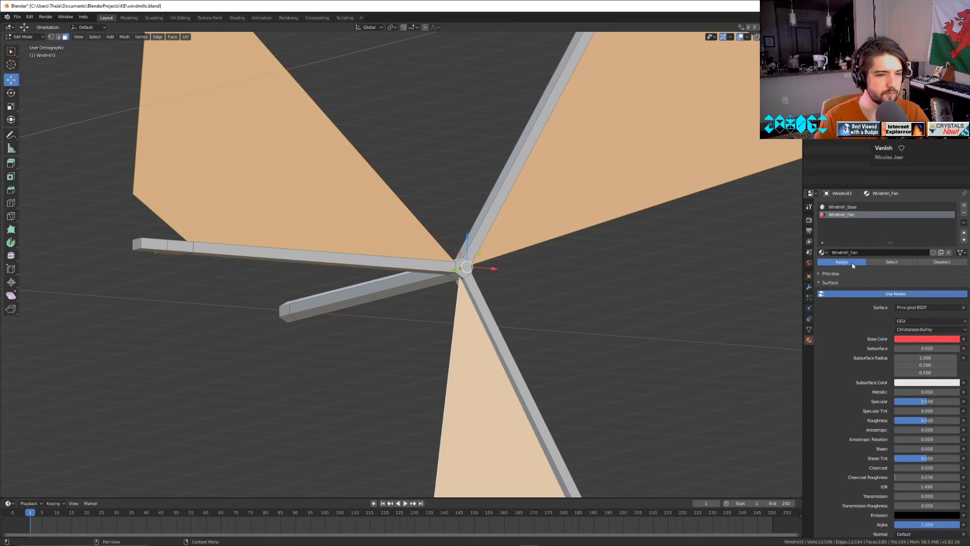
pyautogui.press('Tab')
pyautogui.scroll(-3, 640, 331)
pyautogui.moveTo(640, 331); pyautogui.dragTo(695, 251, button='middle')
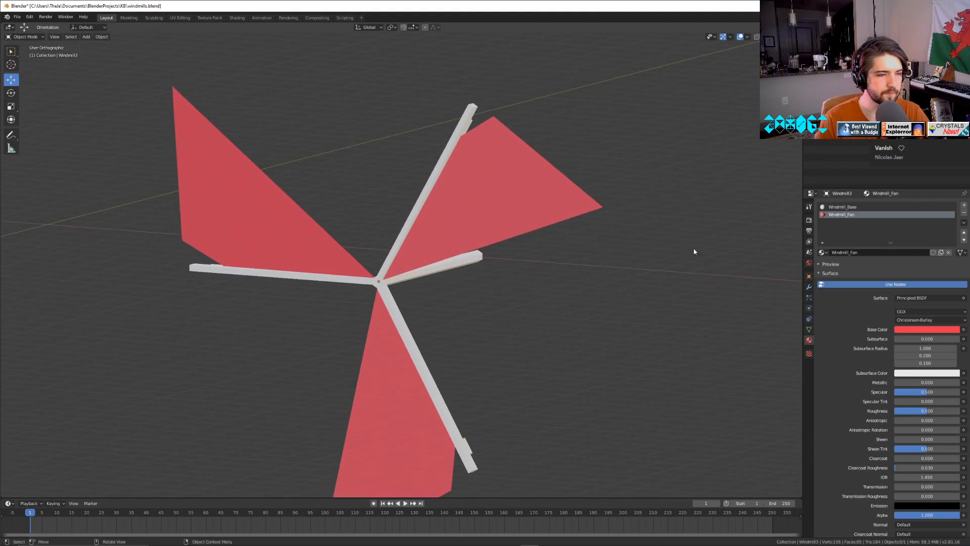
# Unhide the six-bladed wheel beside the three-bladed one, select it, and enter edit mode.
pyautogui.click(847, 93)
pyautogui.click(964, 93)
pyautogui.keyDown('shift'); pyautogui.moveTo(479, 379); pyautogui.dragTo(867, 271, button='middle'); pyautogui.keyUp('shift')
pyautogui.click(526, 186)
pyautogui.press('Tab')
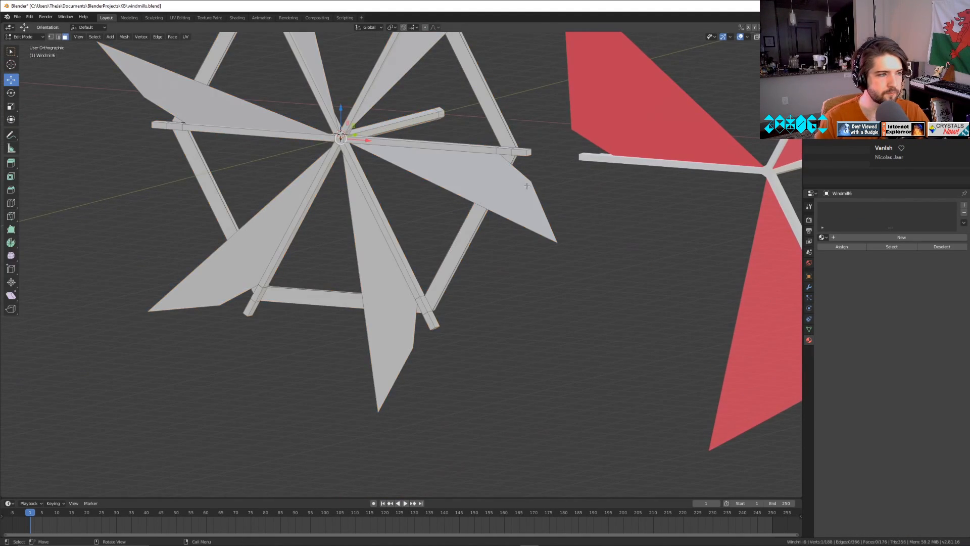
# Link the existing Windmill_Base and Windmill_Fan materials to two slots on the six-bladed wheel.
pyautogui.click(823, 237)
pyautogui.click(839, 276)
pyautogui.click(964, 205)
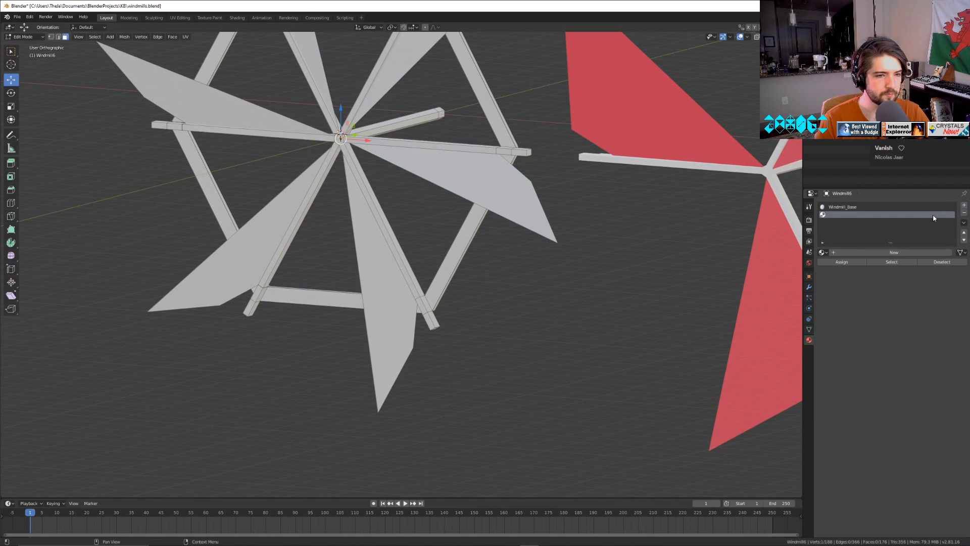
pyautogui.click(822, 252)
pyautogui.click(859, 300)
# Select all six sail faces of the six-bladed wheel, assign Windmill_Fan to them, and return to object mode.
pyautogui.press('Tab')
pyautogui.moveTo(513, 264); pyautogui.dragTo(579, 284, button='middle')
pyautogui.press('Tab')
pyautogui.click(261, 269)
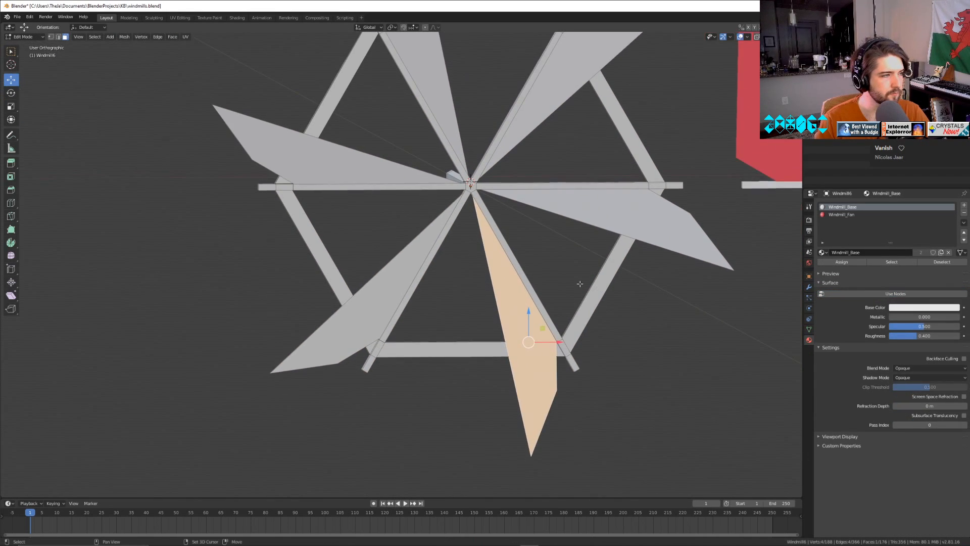
pyautogui.keyDown('shift'); pyautogui.click(399, 257); pyautogui.keyUp('shift')
pyautogui.keyDown('shift'); pyautogui.click(419, 172); pyautogui.keyUp('shift')
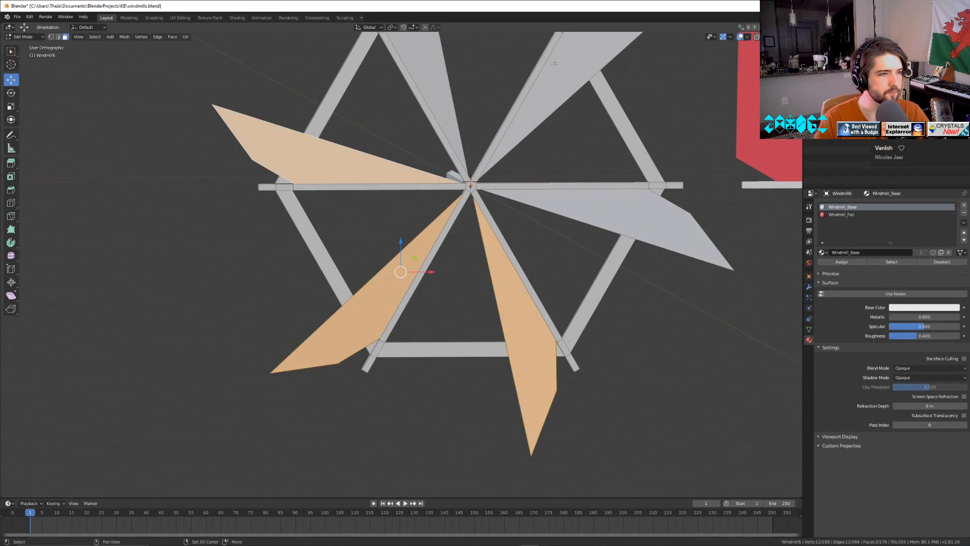
pyautogui.keyDown('shift'); pyautogui.click(444, 81); pyautogui.keyUp('shift')
pyautogui.keyDown('shift'); pyautogui.click(571, 93); pyautogui.keyUp('shift')
pyautogui.keyDown('shift'); pyautogui.click(637, 222); pyautogui.keyUp('shift')
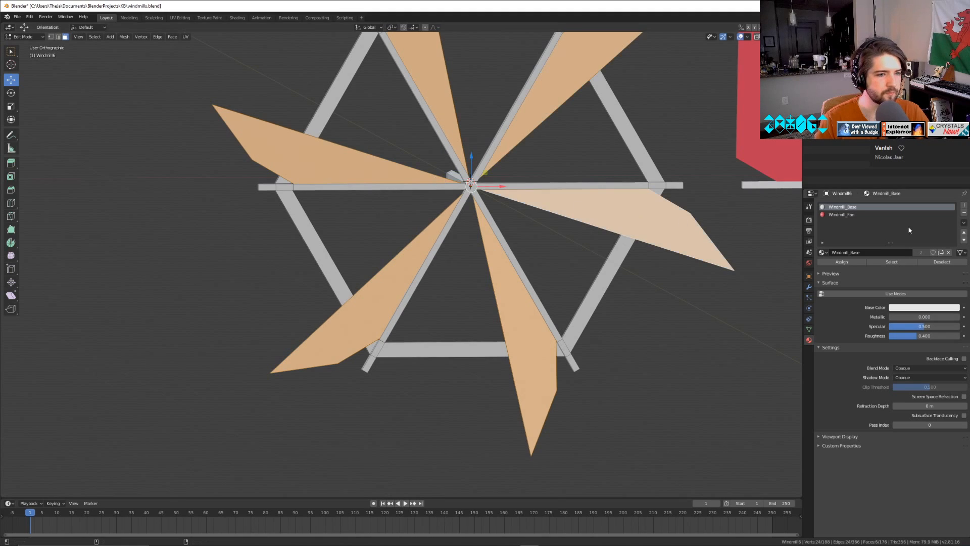
pyautogui.click(854, 216)
pyautogui.click(846, 262)
pyautogui.press('Tab')
pyautogui.scroll(-6, 513, 315)
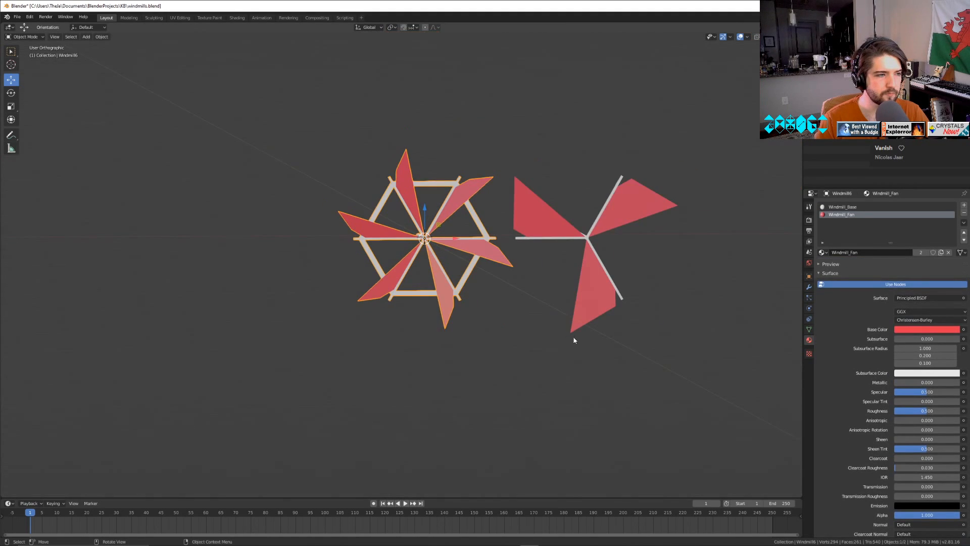
# Change Windmill_Fan's base color to a light orange and inspect the sails on both wheels.
pyautogui.moveTo(562, 339); pyautogui.dragTo(582, 361, button='middle')
pyautogui.scroll(10, 581, 357)
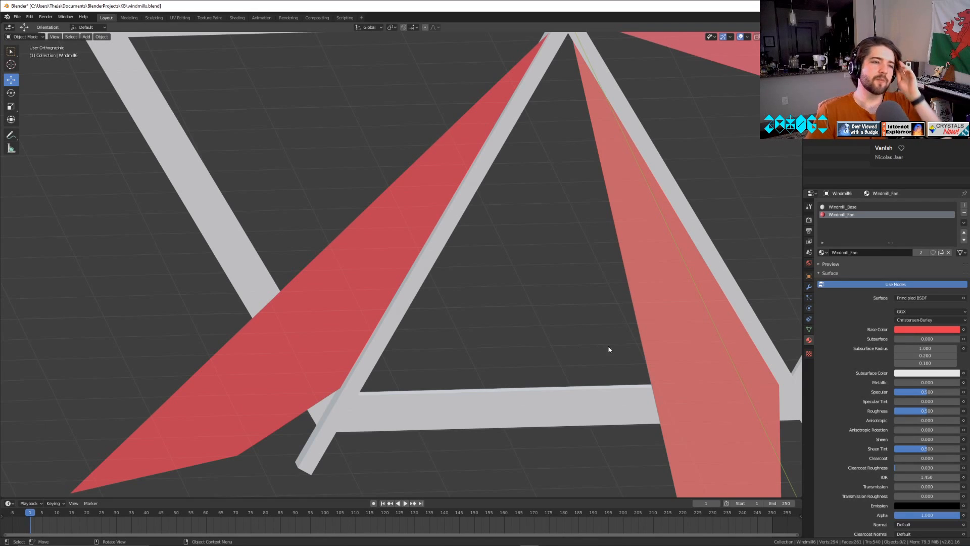
pyautogui.click(907, 329)
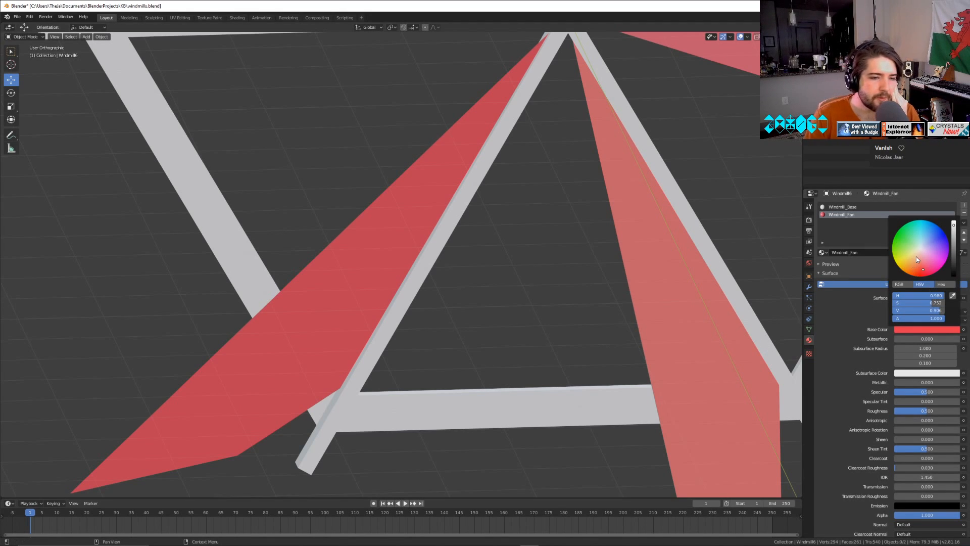
pyautogui.moveTo(916, 258); pyautogui.dragTo(954, 220)
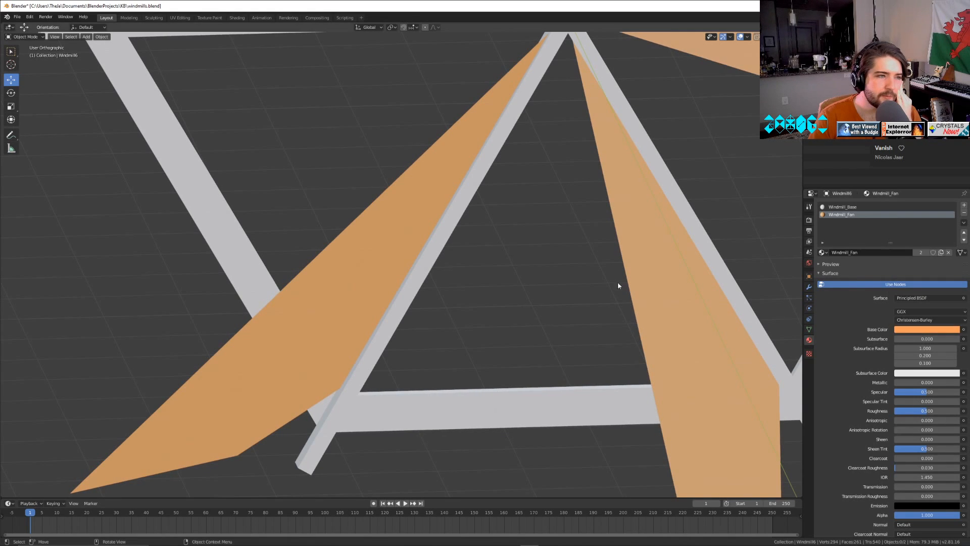
pyautogui.moveTo(445, 366); pyautogui.dragTo(616, 283, button='middle')
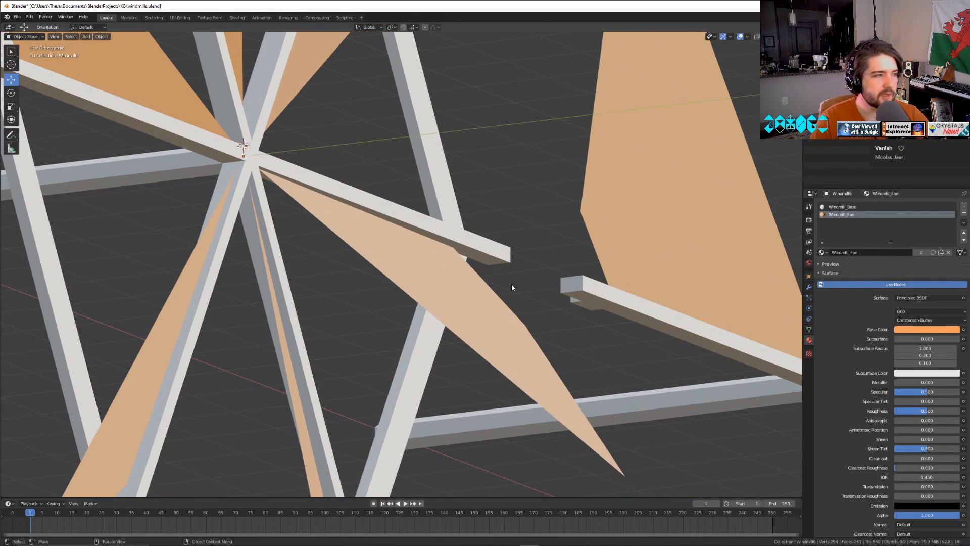
pyautogui.scroll(-10, 609, 286)
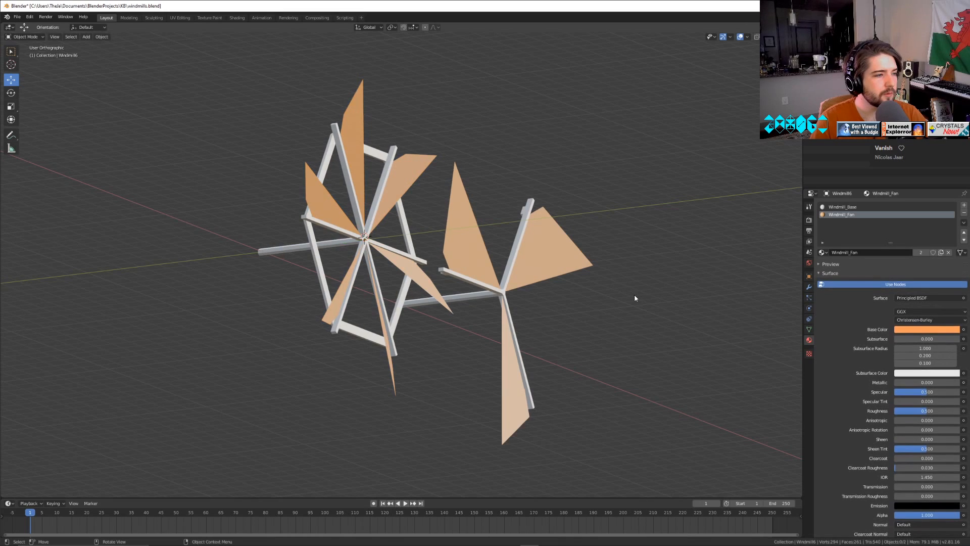
pyautogui.moveTo(635, 298); pyautogui.dragTo(632, 319, button='middle')
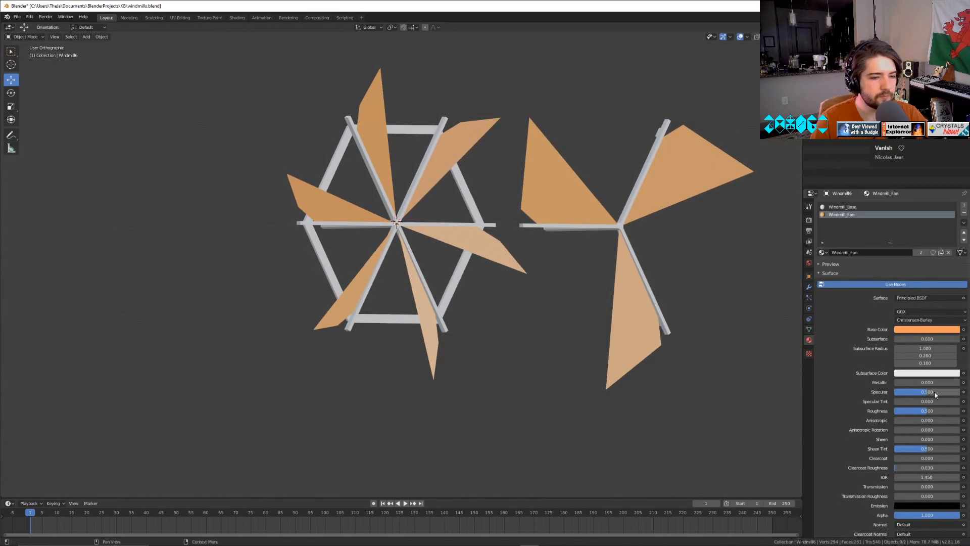
# Raise Windmill_Fan's metallic value to about 0.75.
pyautogui.moveTo(930, 382)
pyautogui.mouseDown()
pyautogui.moveTo(963, 383)
pyautogui.moveTo(942, 383)
pyautogui.mouseUp()
pyautogui.moveTo(584, 357)
pyautogui.mouseDown(button='middle')
pyautogui.moveTo(605, 331)
pyautogui.moveTo(524, 339)
pyautogui.moveTo(533, 368)
pyautogui.moveTo(490, 338)
pyautogui.mouseUp(button='middle')
pyautogui.scroll(3, 481, 195)
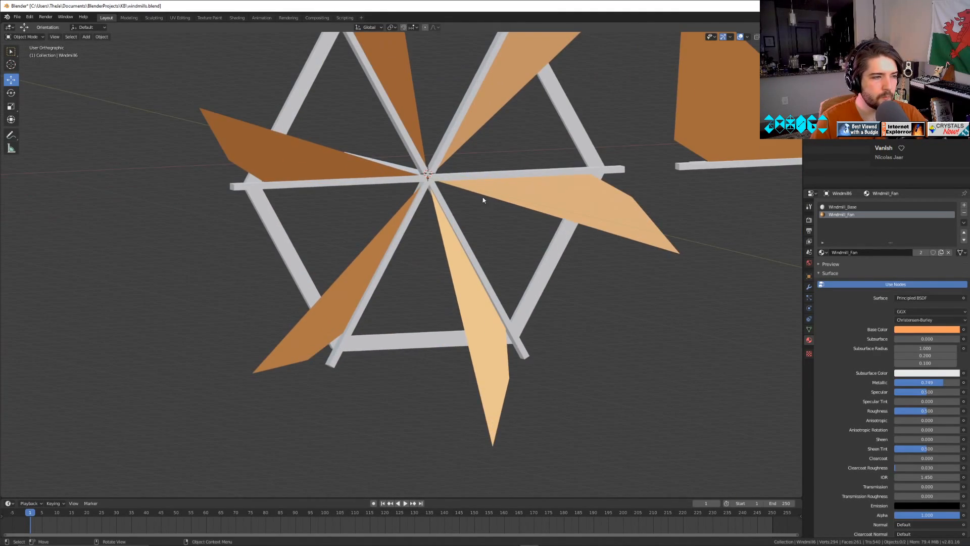
# Enable nodes on Windmill_Base again, and set its specular to about 0.45 and its roughness to about 0.73.
pyautogui.click(849, 207)
pyautogui.click(896, 284)
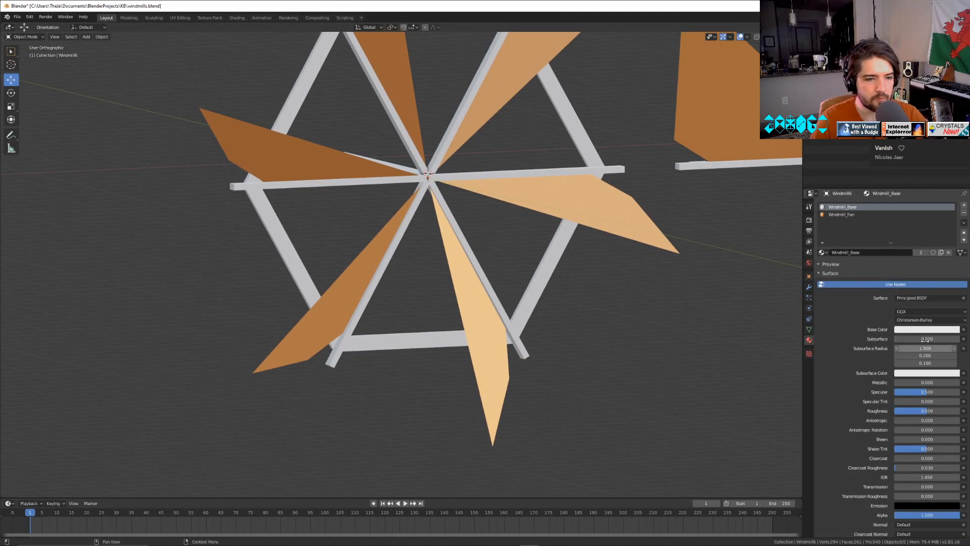
pyautogui.moveTo(928, 383); pyautogui.dragTo(942, 412)
pyautogui.moveTo(531, 354); pyautogui.dragTo(676, 363, button='middle')
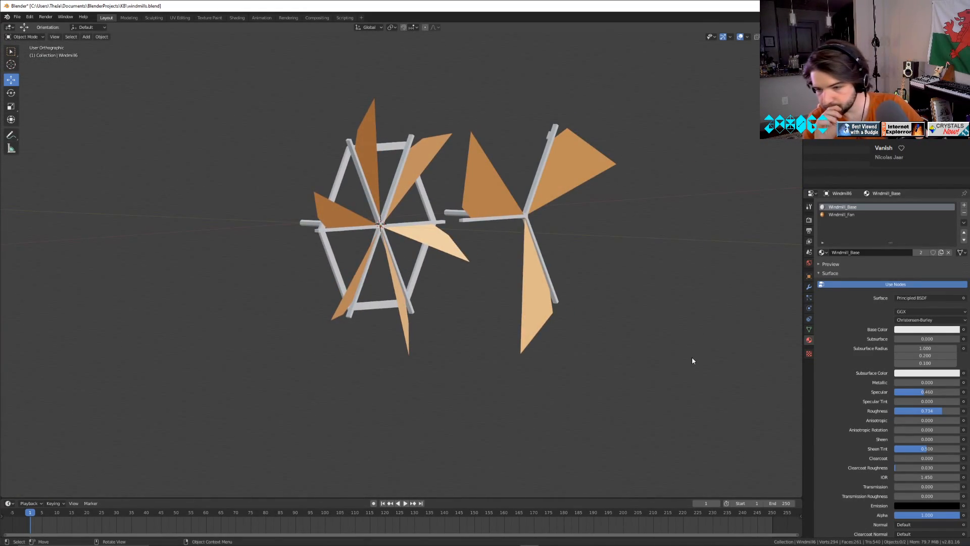
# Switch to the Photos window and bring the diamondpattern.jpg image into view over the viewport.
pyautogui.moveTo(196, 545)
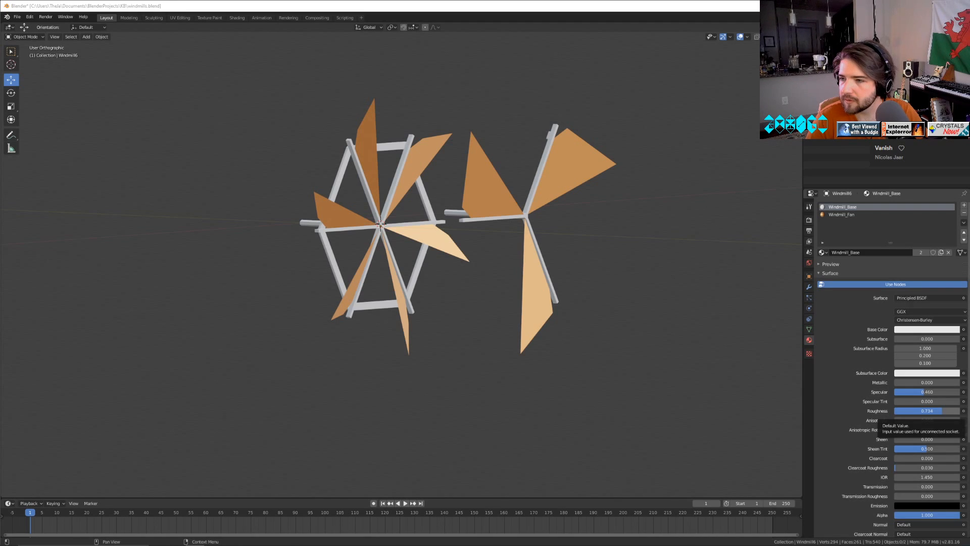
pyautogui.moveTo(969, 62); pyautogui.dragTo(430, 42)
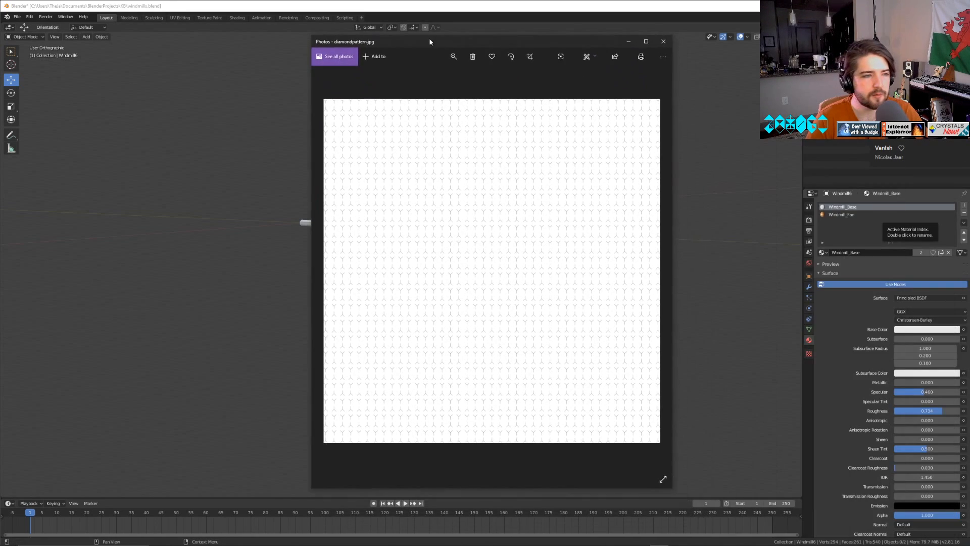
# Enlarge the diamondpattern.jpg image, examine its repeating Y-shaped line pattern, and close the image.
pyautogui.click(454, 56)
pyautogui.moveTo(418, 76); pyautogui.dragTo(449, 76)
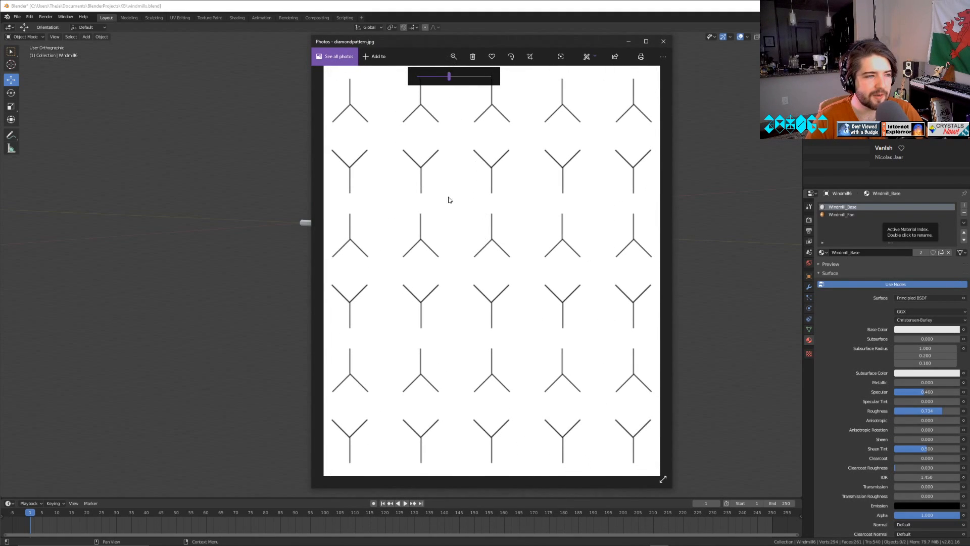
pyautogui.moveTo(488, 186); pyautogui.dragTo(505, 283)
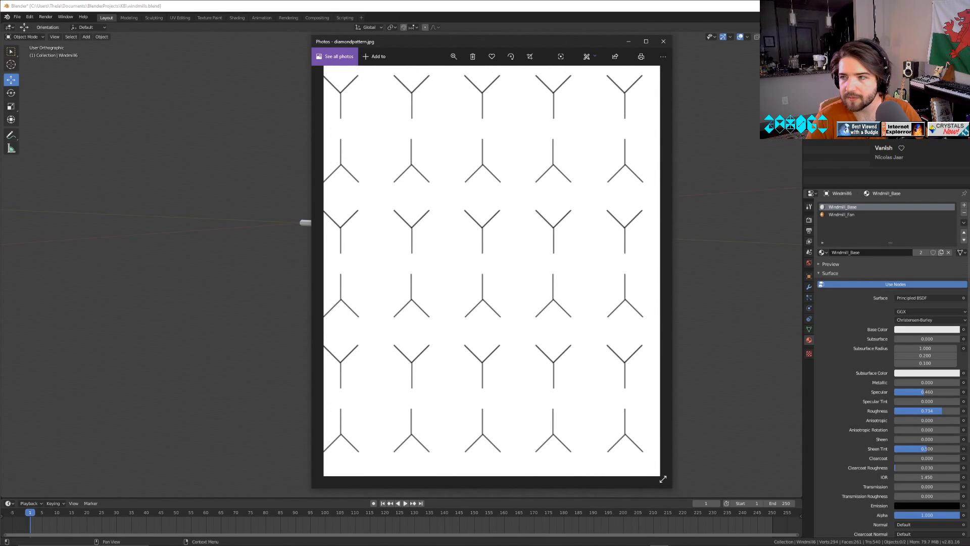
pyautogui.moveTo(412, 303); pyautogui.dragTo(610, 212)
pyautogui.click(664, 41)
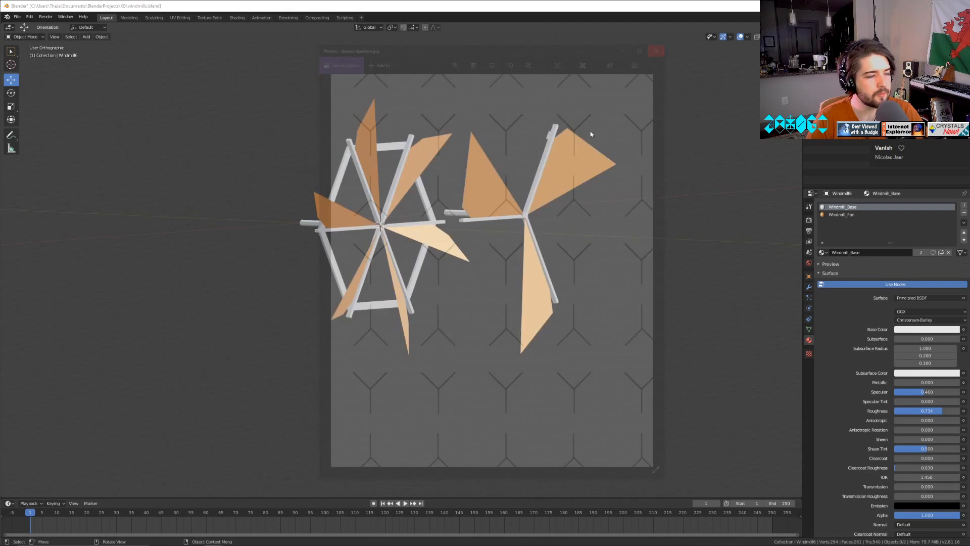
# Select the six-bladed wheel and shift Windmill_Fan's base color to a slightly redder orange with hue 0.055 and saturation 0.595.
pyautogui.scroll(8, 528, 213)
pyautogui.click(499, 156)
pyautogui.moveTo(499, 157); pyautogui.dragTo(423, 199, button='middle')
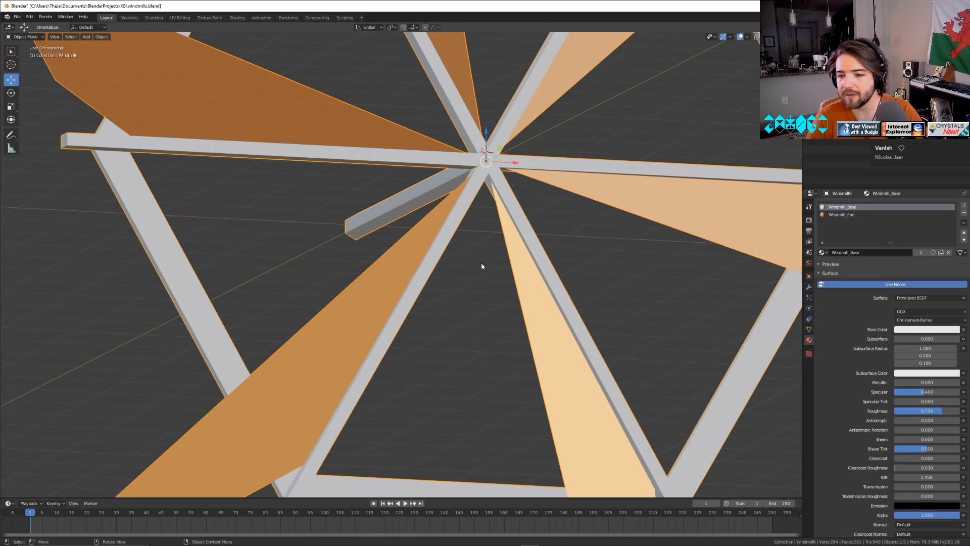
pyautogui.click(838, 214)
pyautogui.click(910, 328)
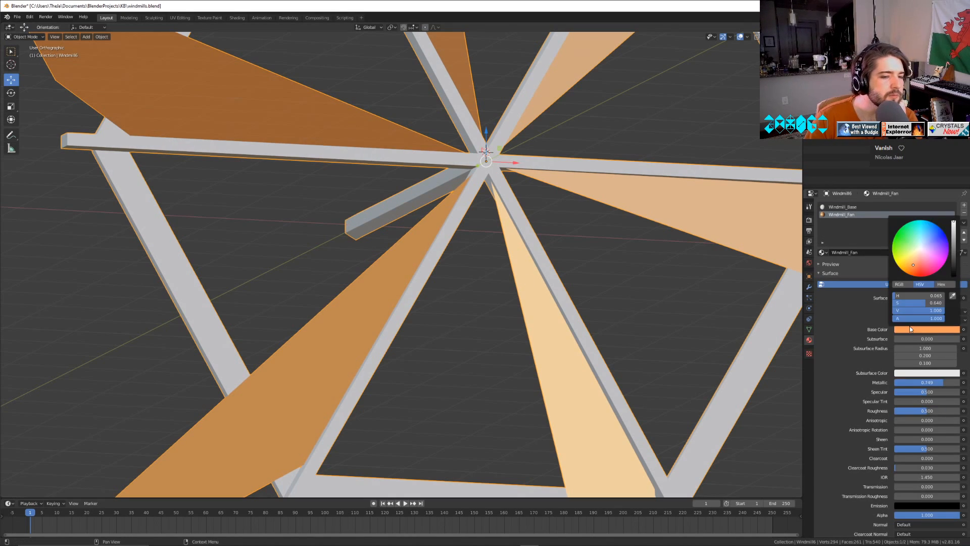
pyautogui.moveTo(918, 262); pyautogui.dragTo(914, 264)
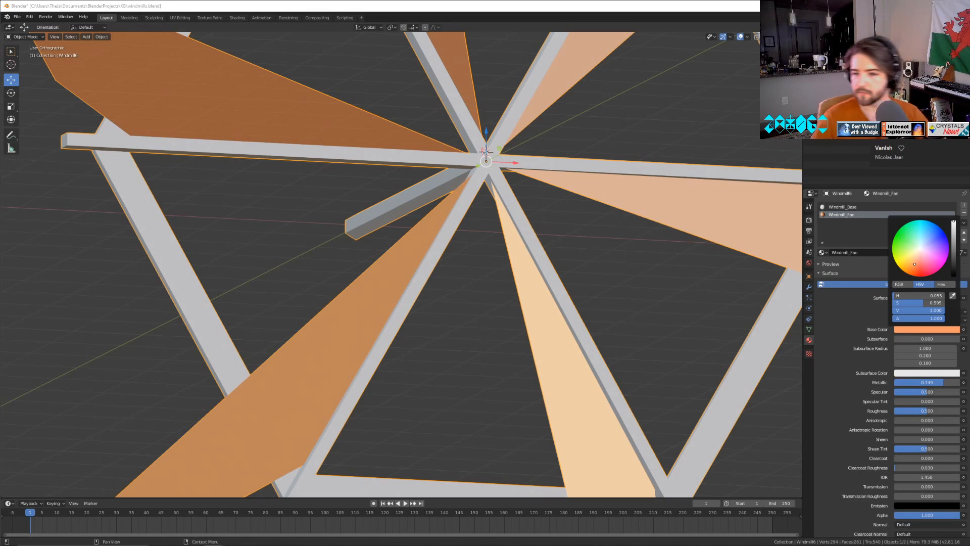
# Switch to the browser's rose gold search, open its image results as a color reference, and move the window off the viewport.
pyautogui.moveTo(969, 109); pyautogui.dragTo(884, 75)
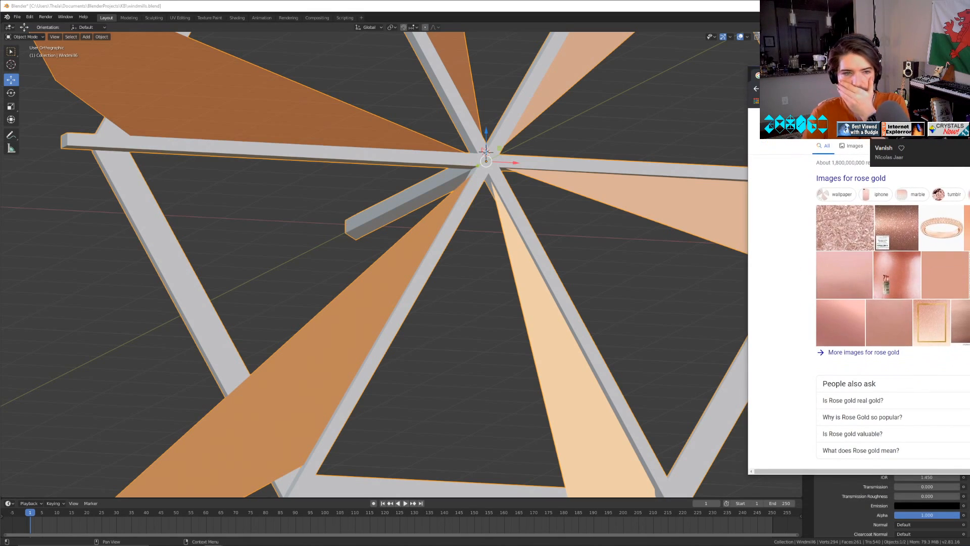
pyautogui.click(854, 152)
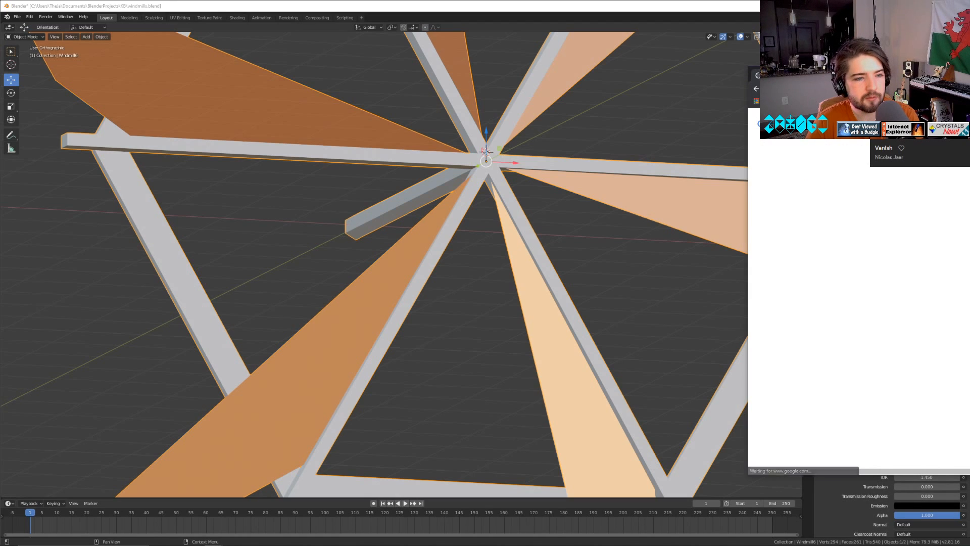
pyautogui.moveTo(892, 75)
pyautogui.mouseDown()
pyautogui.moveTo(723, 41)
pyautogui.moveTo(969, 19)
pyautogui.moveTo(969, 60)
pyautogui.mouseUp()
# Change Windmill_Fan's base color to a pinkish rose gold and inspect the sails on both wheels.
pyautogui.scroll(-5, 743, 253)
pyautogui.moveTo(916, 263); pyautogui.dragTo(917, 261)
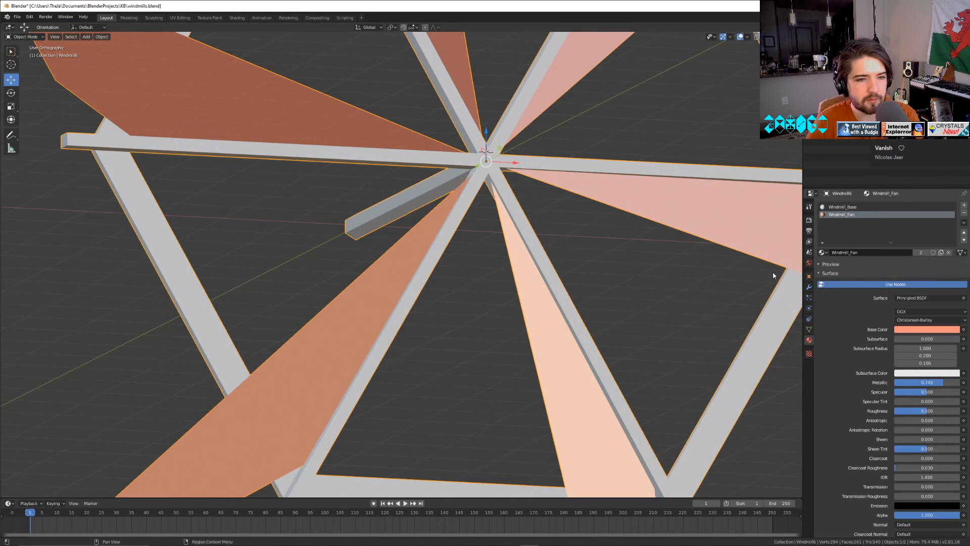
pyautogui.click(649, 309)
pyautogui.scroll(-2, 674, 302)
pyautogui.scroll(-3, 674, 303)
pyautogui.moveTo(677, 297); pyautogui.dragTo(684, 338, button='middle')
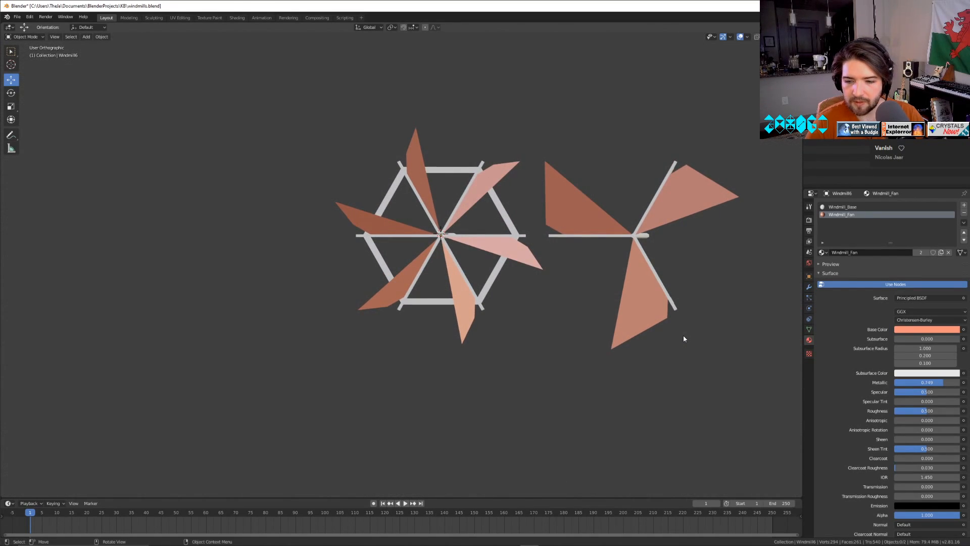
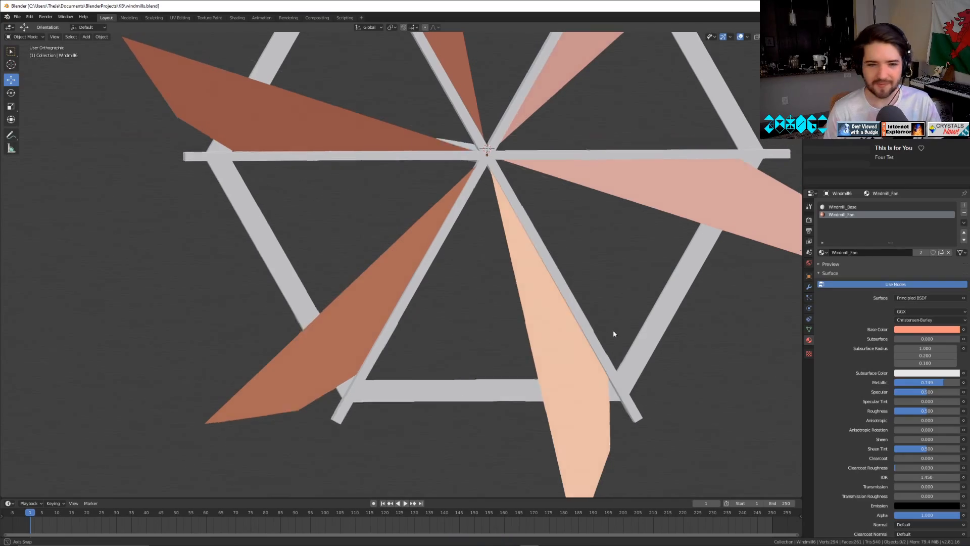
# Examine the six-blade windmill's frame and fan blades from several angles and distances.
pyautogui.scroll(2, 589, 327)
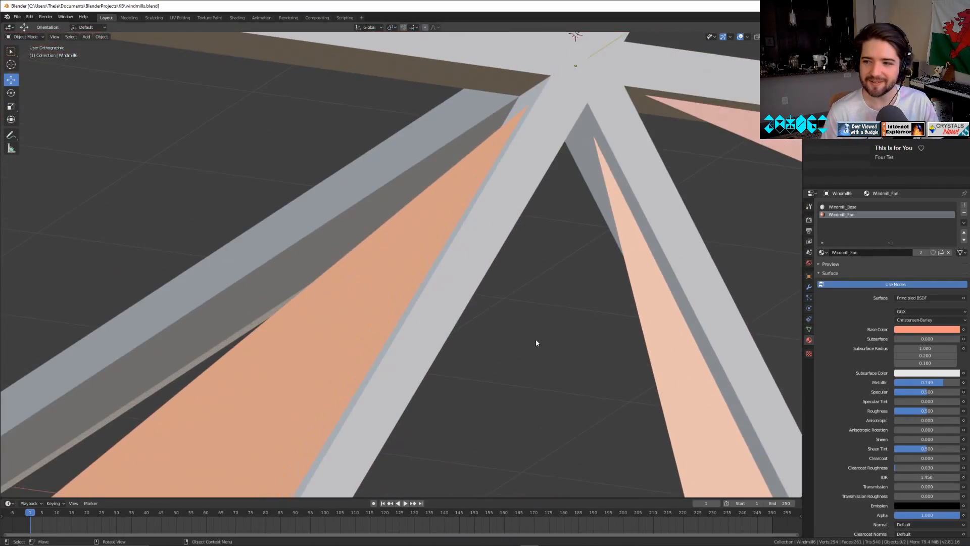
pyautogui.scroll(-7, 537, 340)
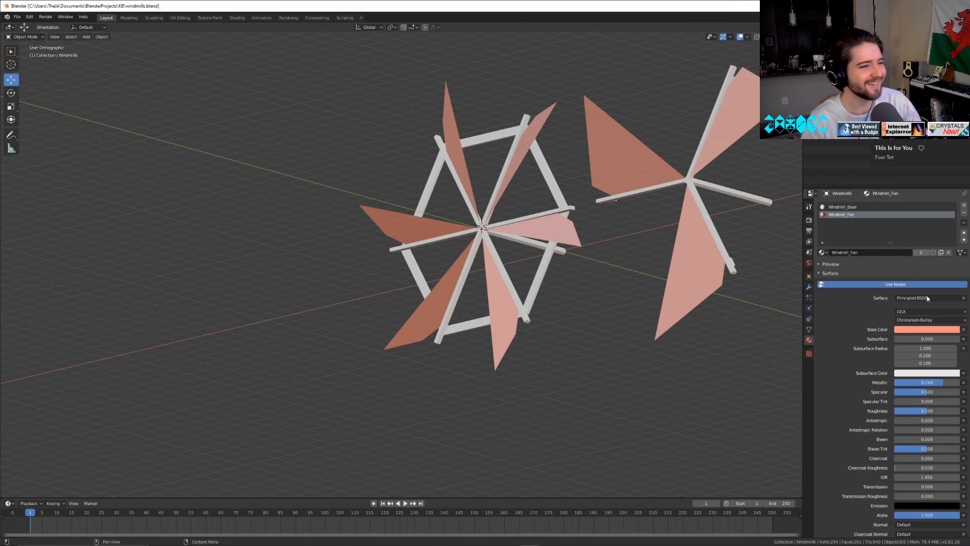
pyautogui.moveTo(535, 438); pyautogui.dragTo(658, 433, button='middle')
pyautogui.scroll(4, 621, 448)
pyautogui.scroll(3, 658, 433)
pyautogui.moveTo(647, 379); pyautogui.dragTo(381, 293, button='middle')
pyautogui.scroll(-5, 619, 383)
# Select the six-blade windmill and try rotating it about the X axis through its object transform values.
pyautogui.click(441, 156)
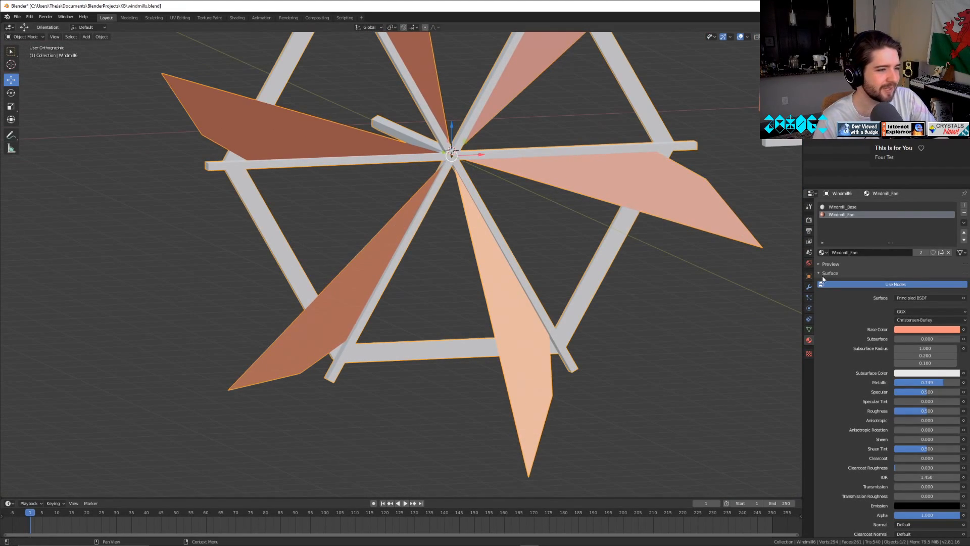
pyautogui.click(809, 276)
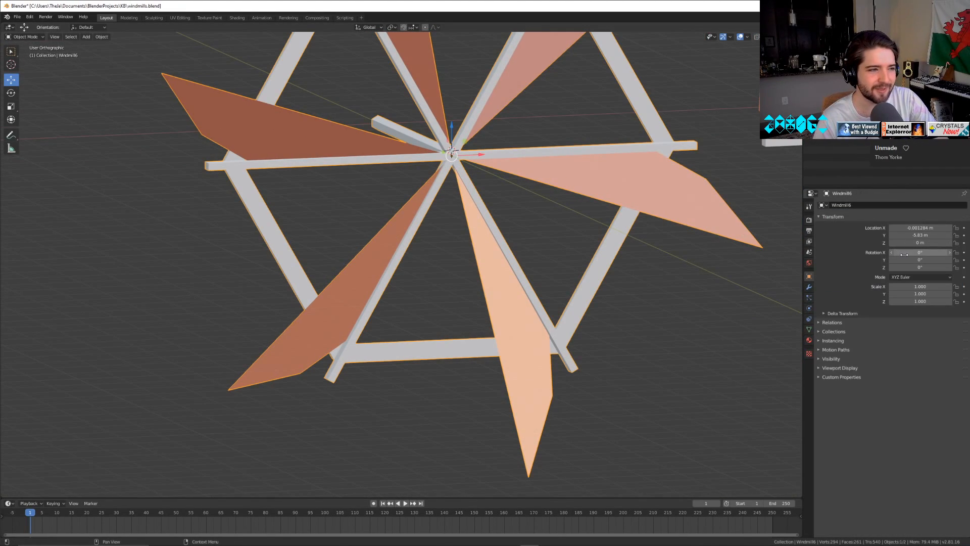
pyautogui.moveTo(904, 255); pyautogui.dragTo(914, 255)
pyautogui.hotkey('ctrl', 'z')
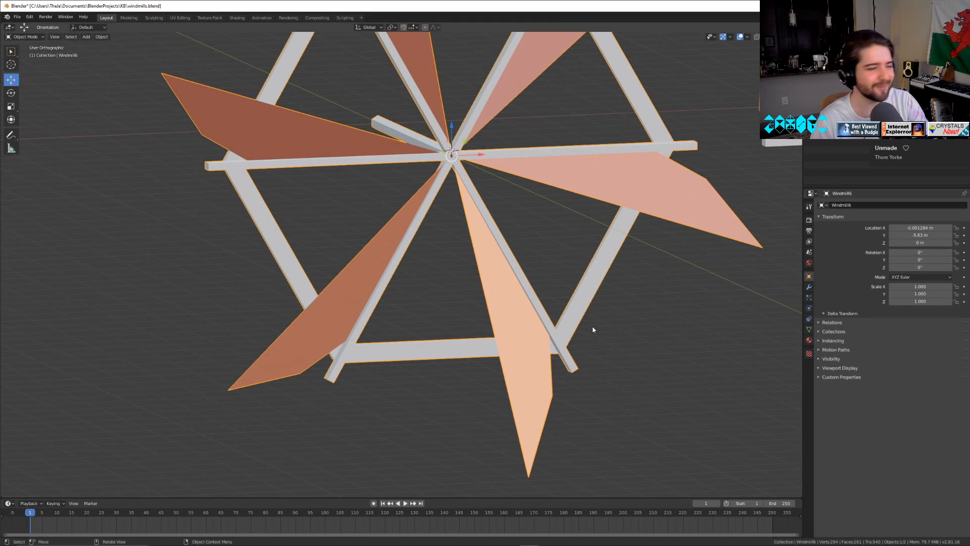
# Try rotating the six-blade windmill about its Y axis and reset that rotation to 0°.
pyautogui.scroll(-6, 599, 377)
pyautogui.moveTo(602, 389); pyautogui.dragTo(603, 377, button='middle')
pyautogui.moveTo(915, 260)
pyautogui.mouseDown()
pyautogui.moveTo(874, 260)
pyautogui.moveTo(915, 260)
pyautogui.mouseUp()
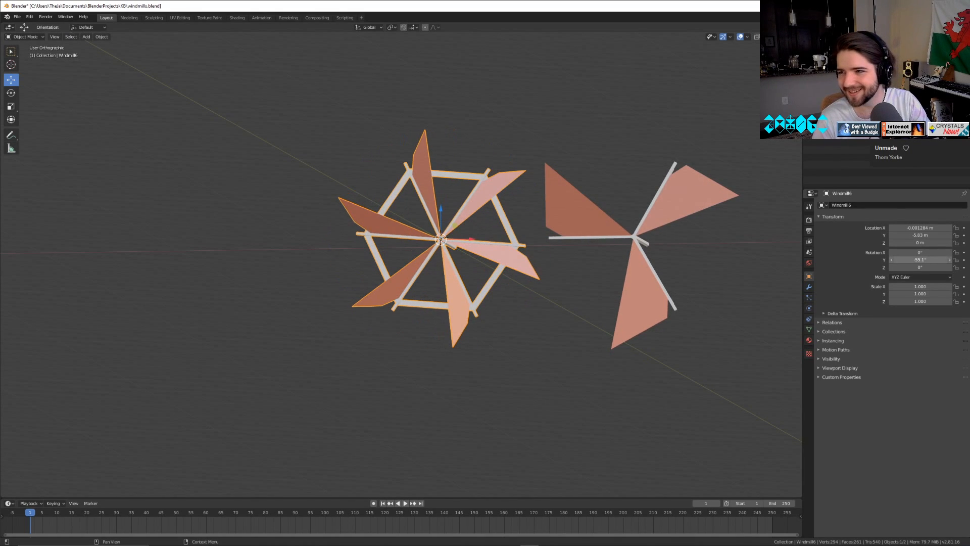
pyautogui.click(914, 259)
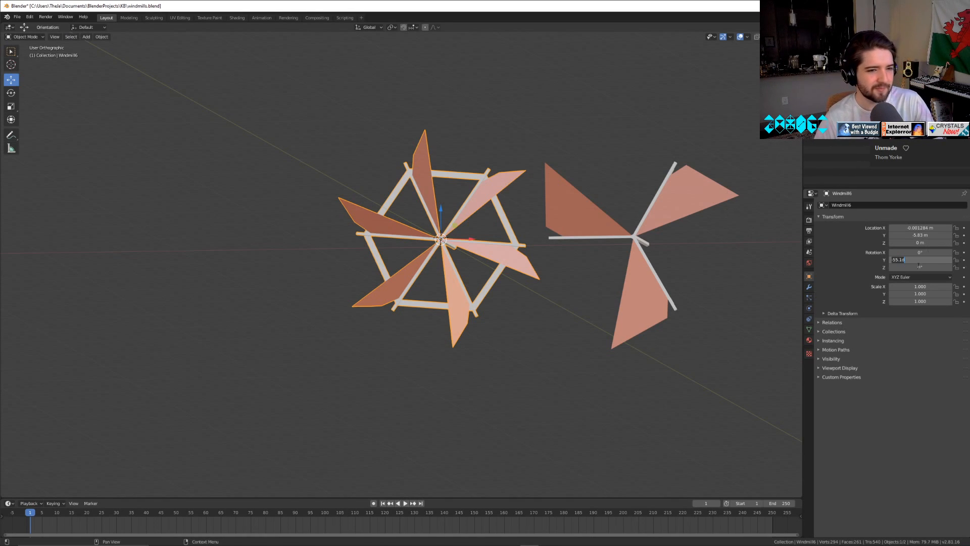
pyautogui.press('Return')
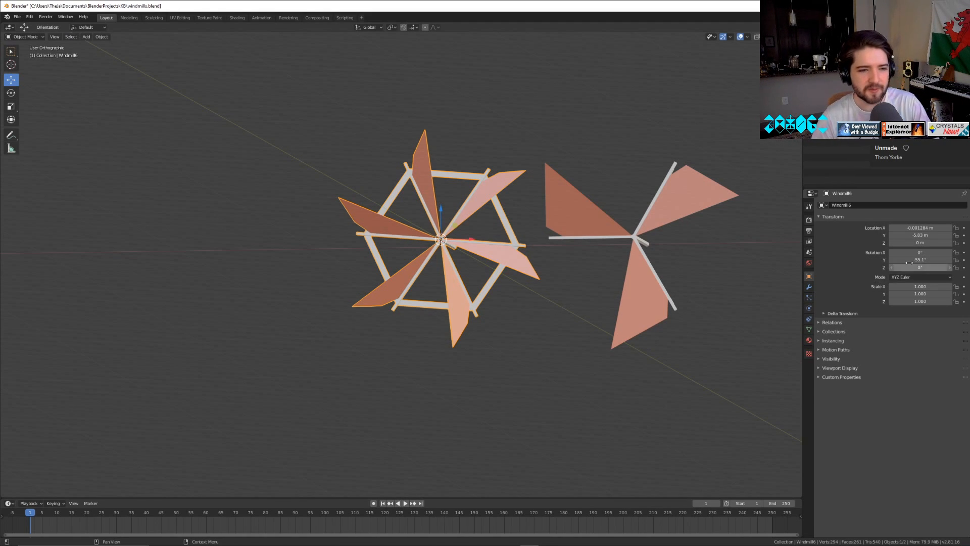
pyautogui.moveTo(921, 260); pyautogui.dragTo(869, 259)
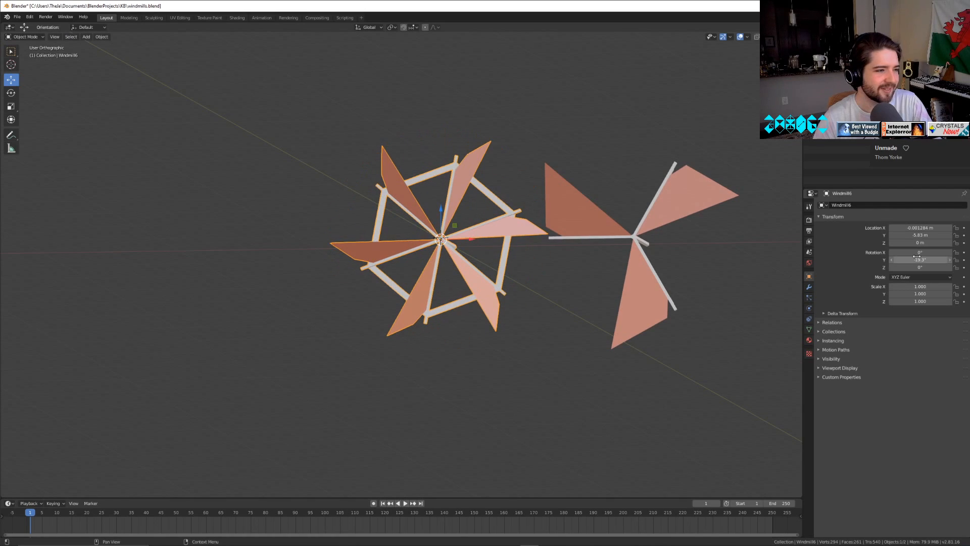
pyautogui.press('BackSpace')
# Save the windmills.blend file.
pyautogui.moveTo(335, 395); pyautogui.dragTo(578, 409, button='middle')
pyautogui.scroll(6, 556, 420)
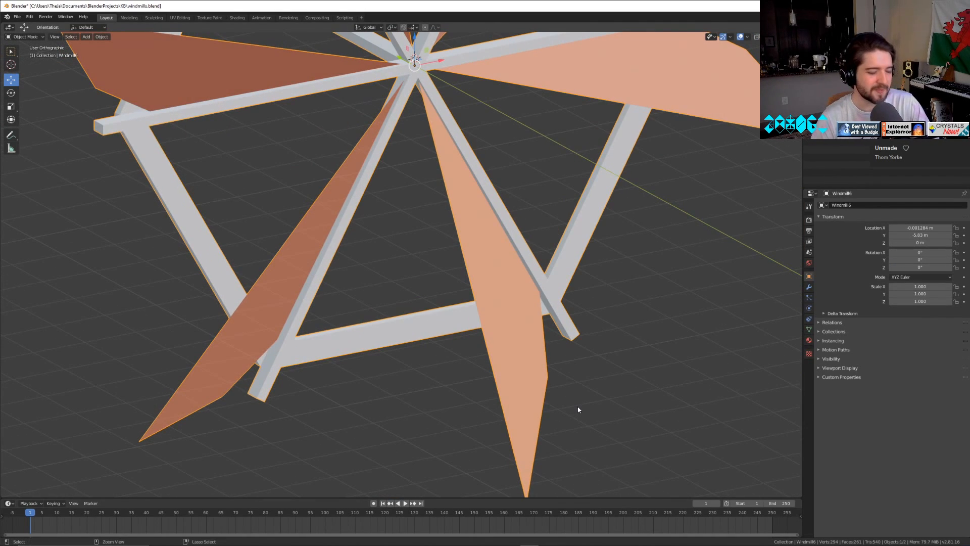
pyautogui.hotkey('ctrl', 's')
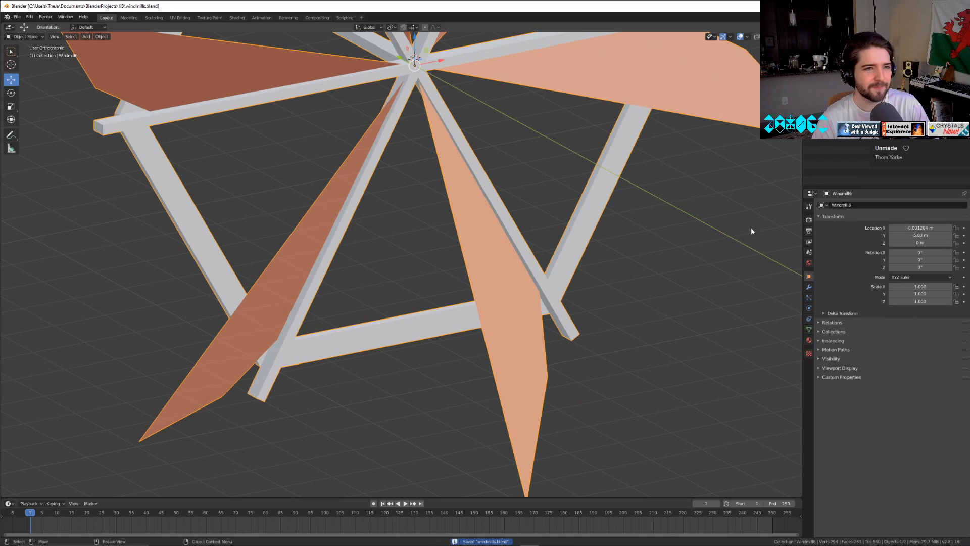
pyautogui.click(17, 17)
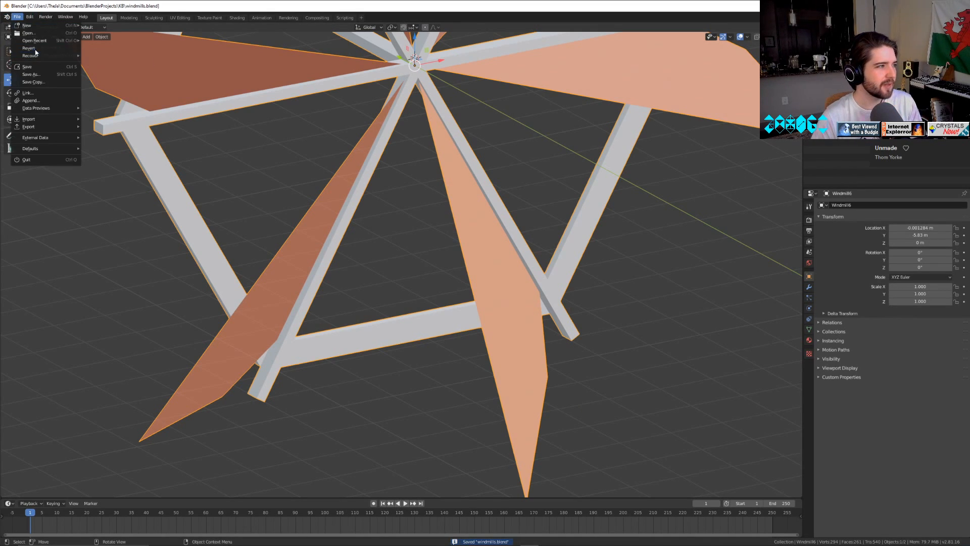
pyautogui.moveTo(39, 42)
pyautogui.click(123, 49)
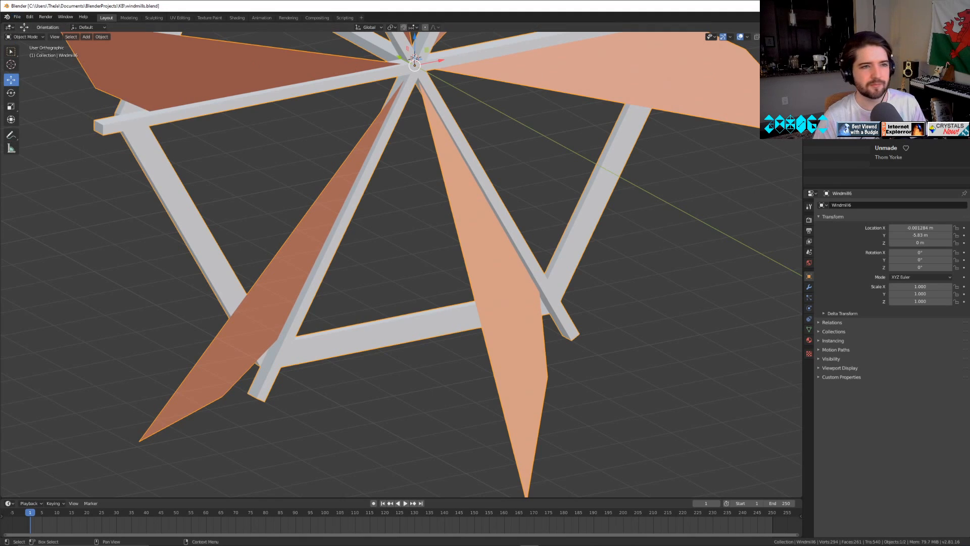
# Duplicate the three-blade windmill in place and rename the copy UCX_Windmill3.
pyautogui.click(841, 56)
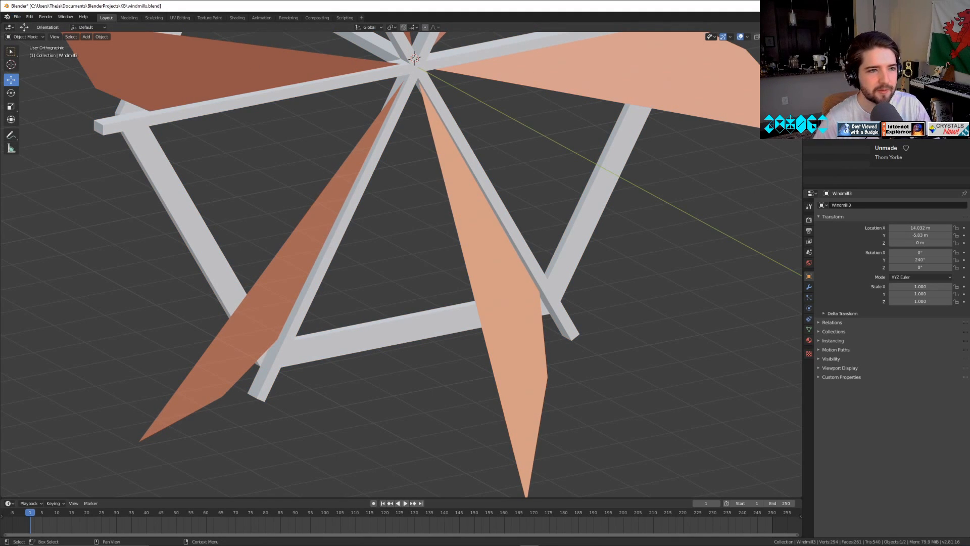
pyautogui.click(101, 36)
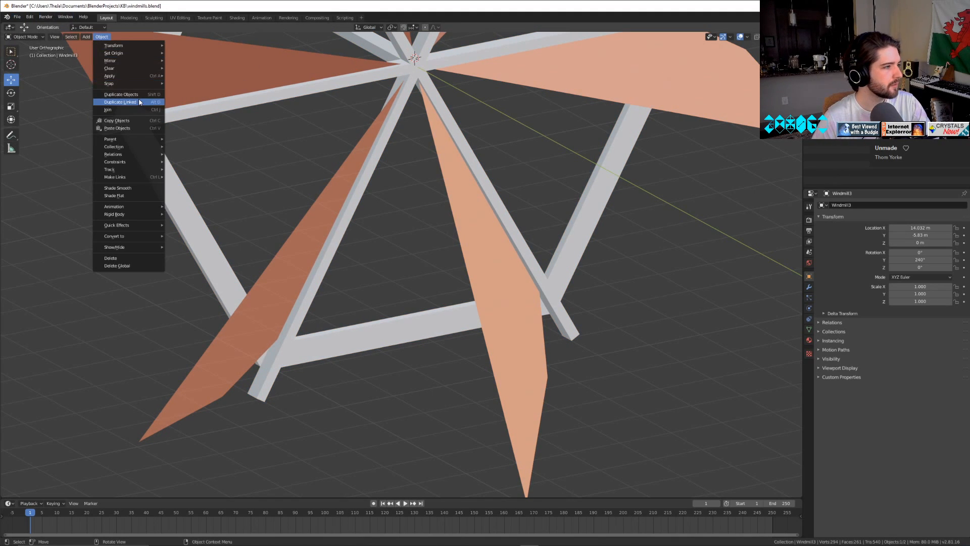
pyautogui.click(121, 95)
pyautogui.rightClick(204, 108)
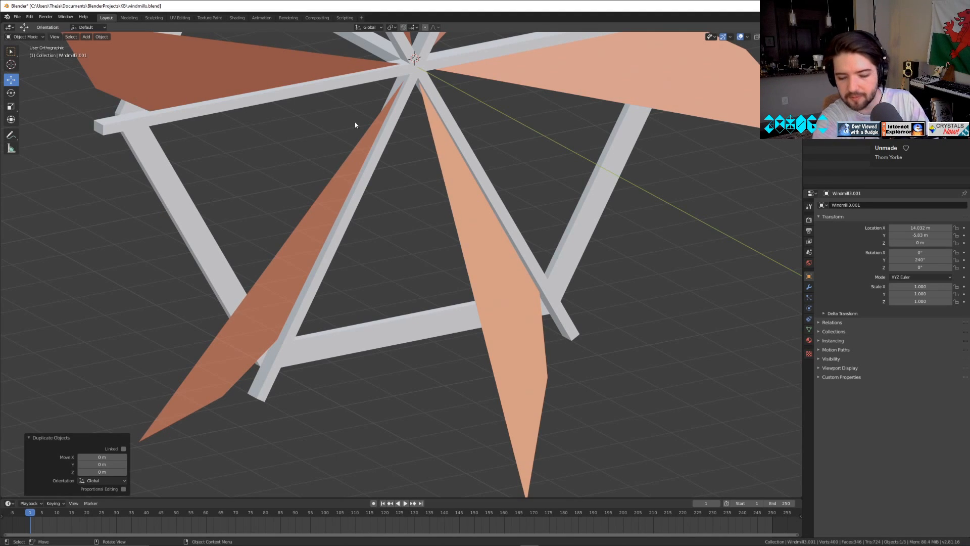
pyautogui.press('XF86AudioNext')
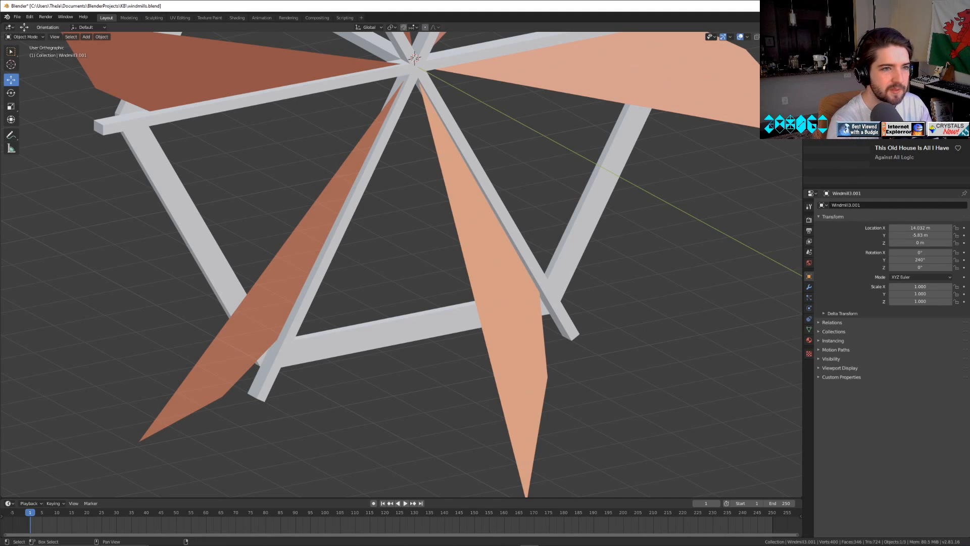
pyautogui.press('Return')
# Duplicate the six-blade windmill in place and rename the copy UCX_Windmill6.
pyautogui.click(849, 64)
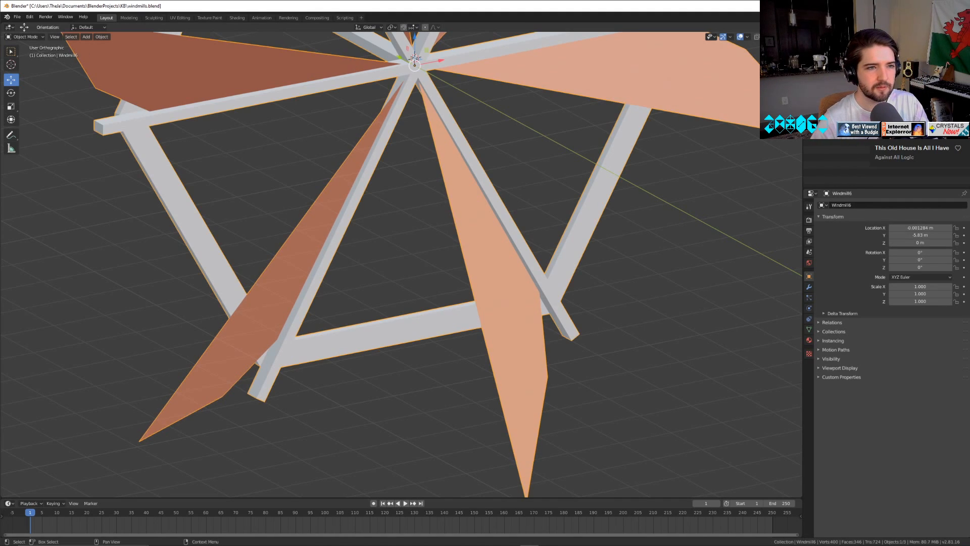
pyautogui.hotkey('shift', 'd')
pyautogui.rightClick(511, 155)
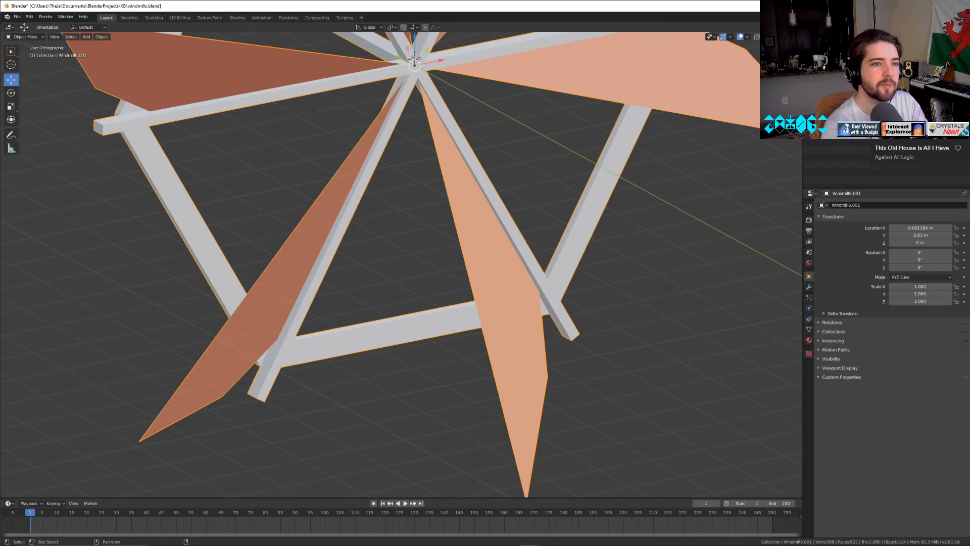
pyautogui.press('Return')
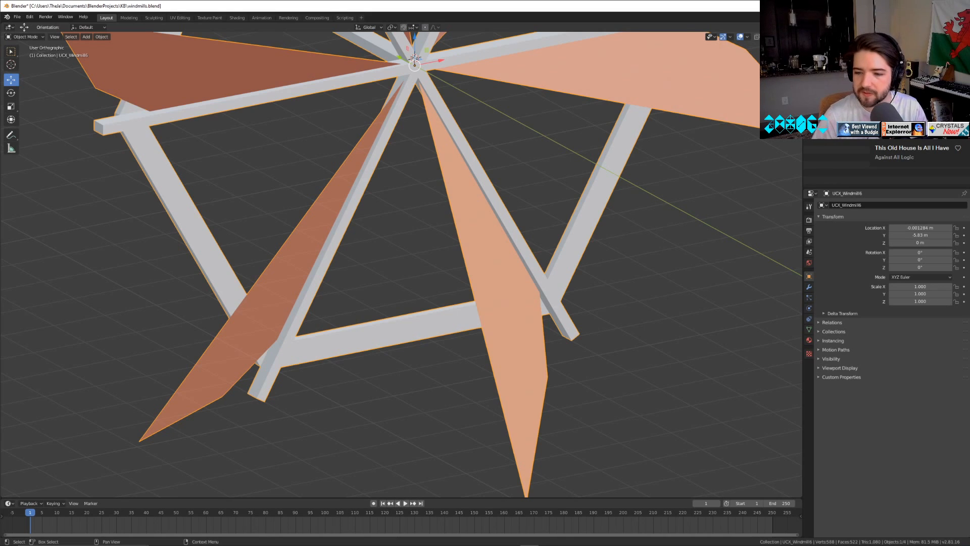
# Select the original six-blade windmill and save the file with the two UCX duplicates.
pyautogui.click(557, 258)
pyautogui.moveTo(643, 413); pyautogui.dragTo(606, 393, button='middle')
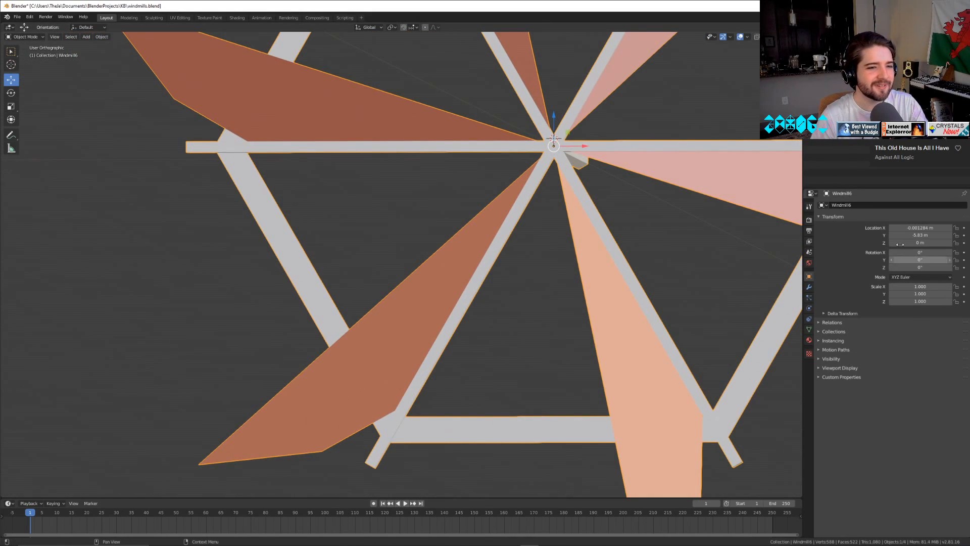
pyautogui.hotkey('ctrl', 's')
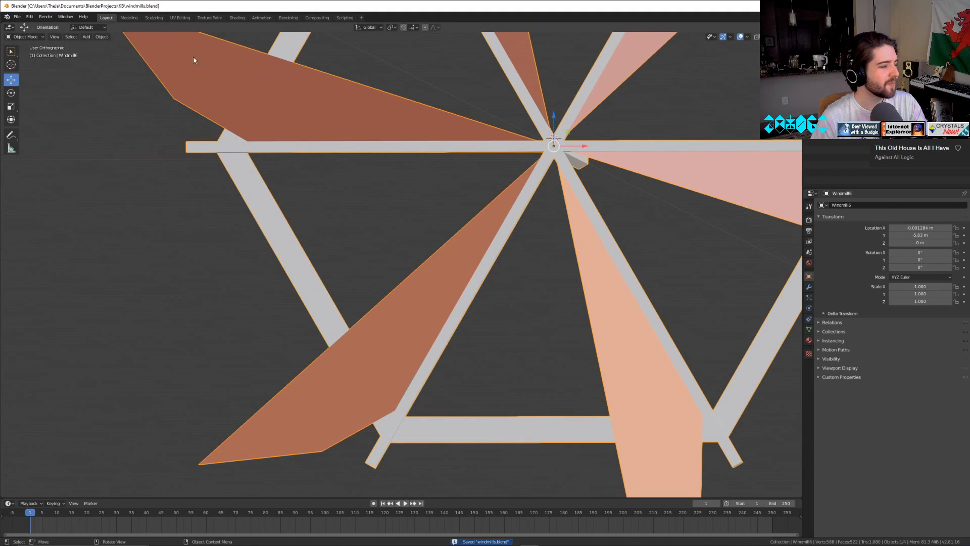
# Hide both three-blade windmills and export Windmill6 with UCX_Windmill6 to windmill6.fbx, limited to selected objects.
pyautogui.keyDown('ctrl'); pyautogui.click(848, 58); pyautogui.keyUp('ctrl')
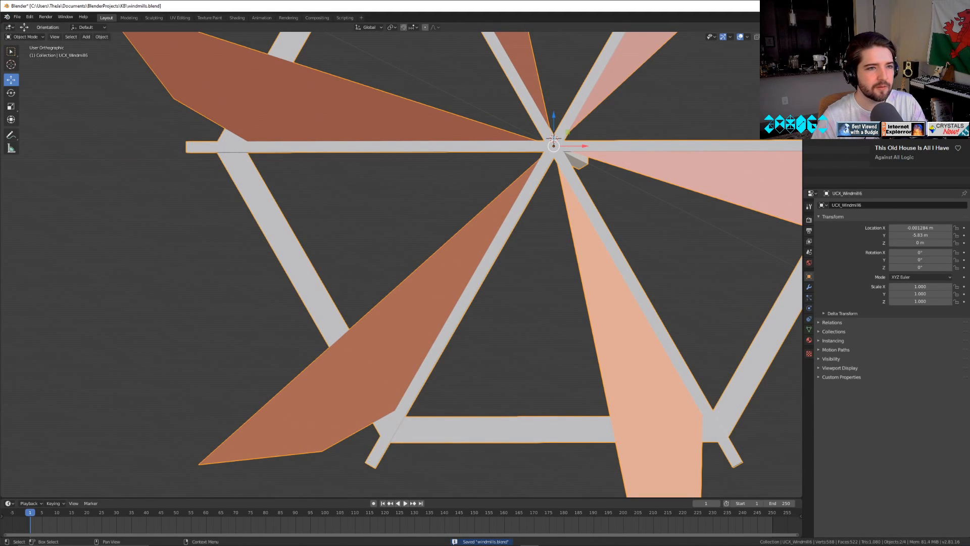
pyautogui.click(963, 66)
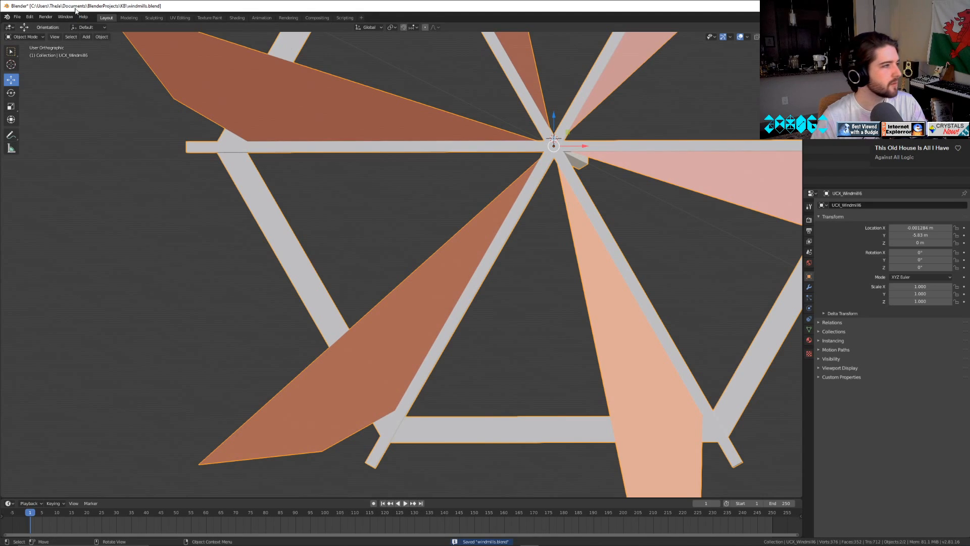
pyautogui.click(17, 17)
pyautogui.moveTo(36, 121)
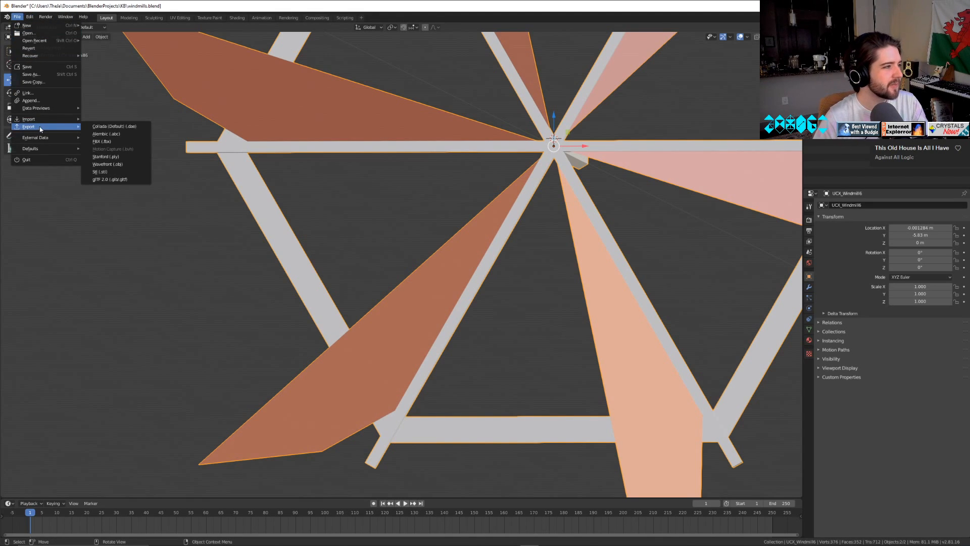
pyautogui.click(101, 141)
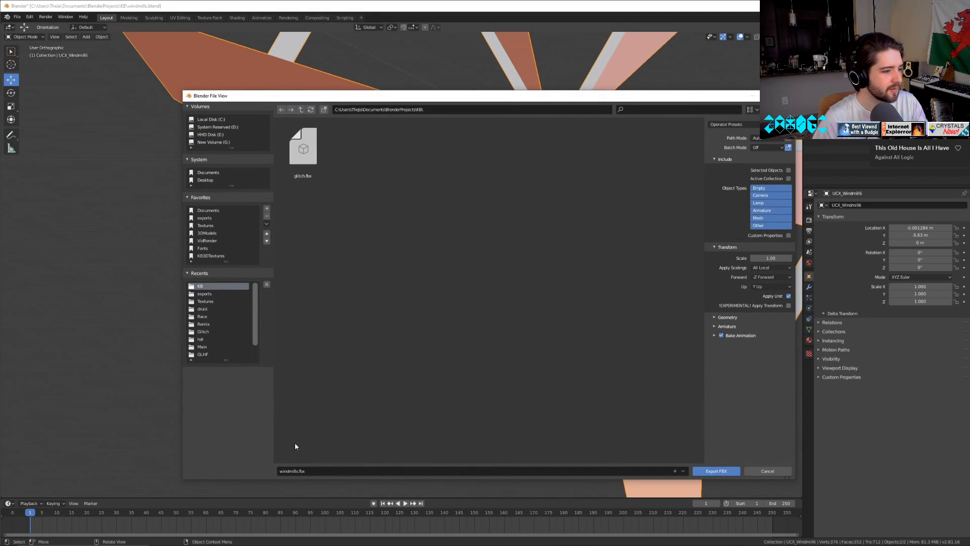
pyautogui.click(304, 470)
pyautogui.press('BackSpace')
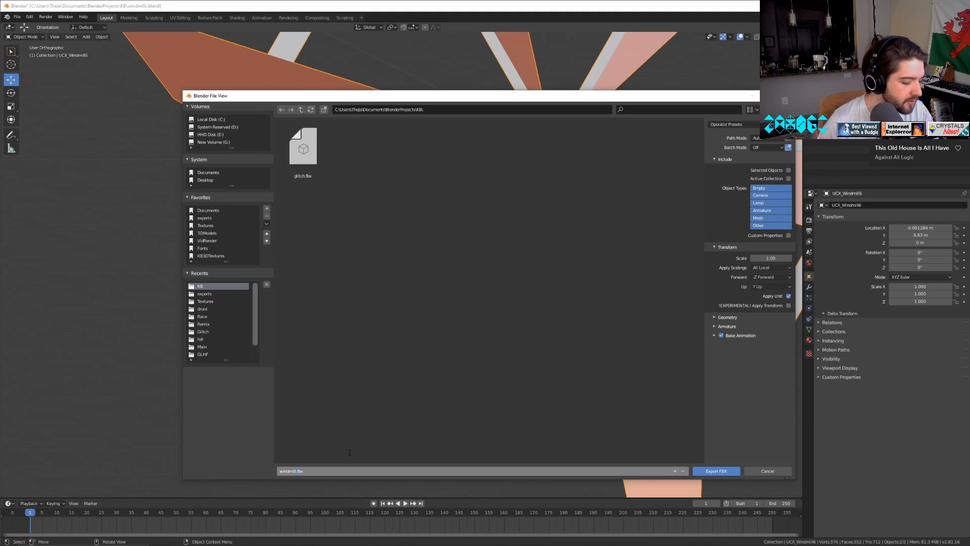
pyautogui.write('6')
pyautogui.press('Return')
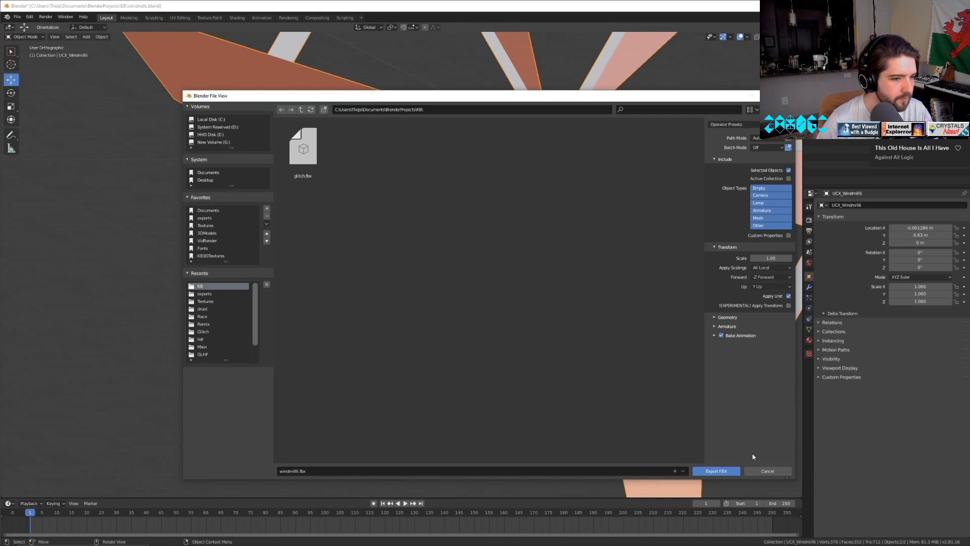
pyautogui.click(730, 471)
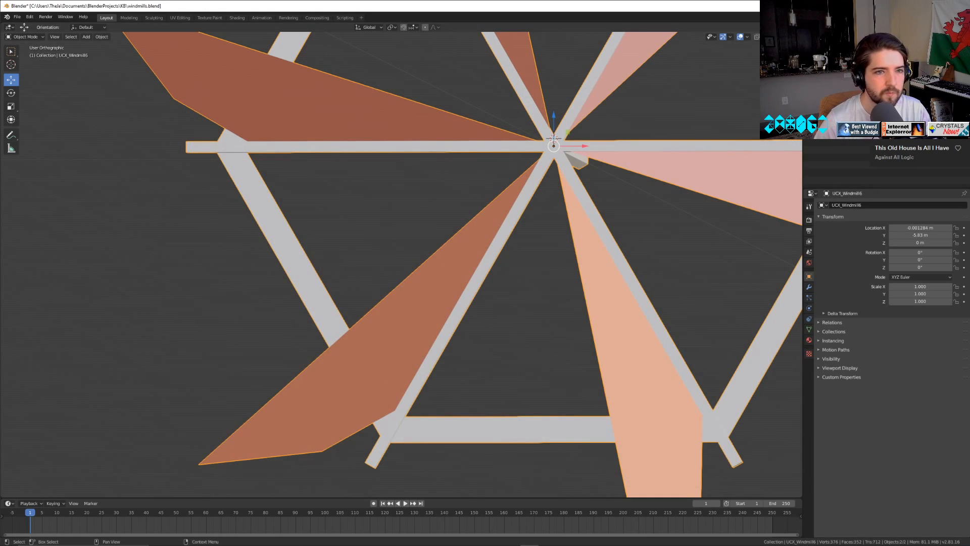
# Hide both six-blade windmills, show the three-blade pair, and select Windmill3 together with UCX_Windmill3.
pyautogui.press('h')
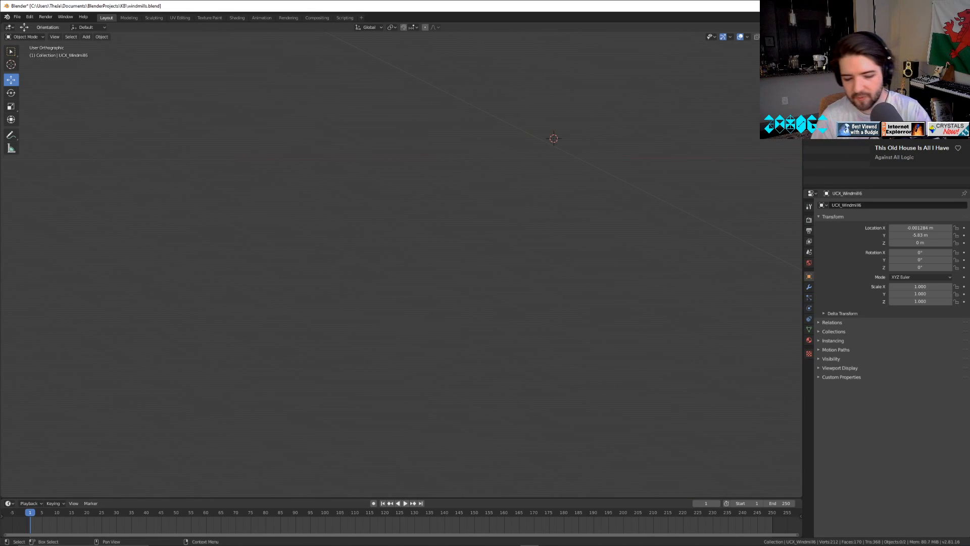
pyautogui.press('XF86AudioNext')
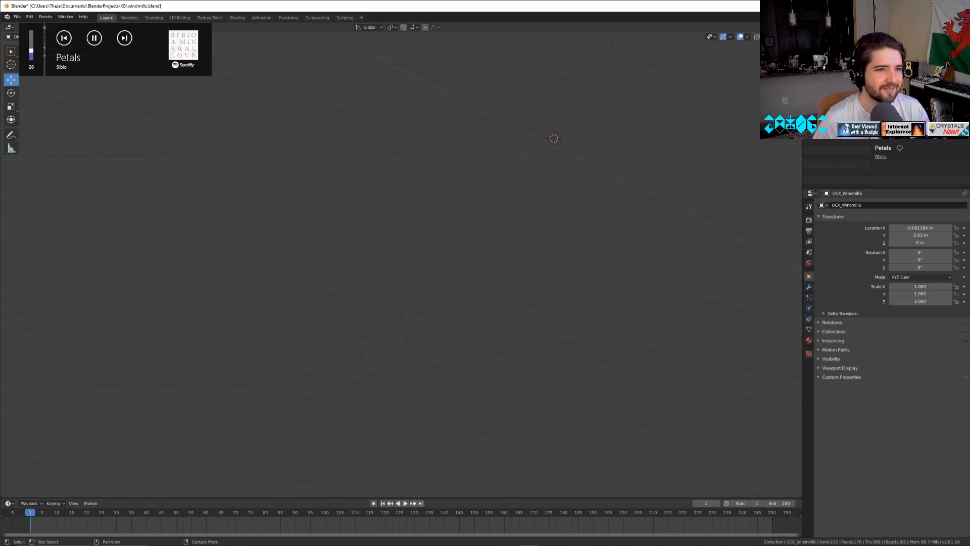
pyautogui.click(844, 91)
pyautogui.keyDown('ctrl'); pyautogui.click(843, 75); pyautogui.keyUp('ctrl')
pyautogui.keyDown('shift'); pyautogui.moveTo(657, 252); pyautogui.dragTo(398, 319, button='middle'); pyautogui.keyUp('shift')
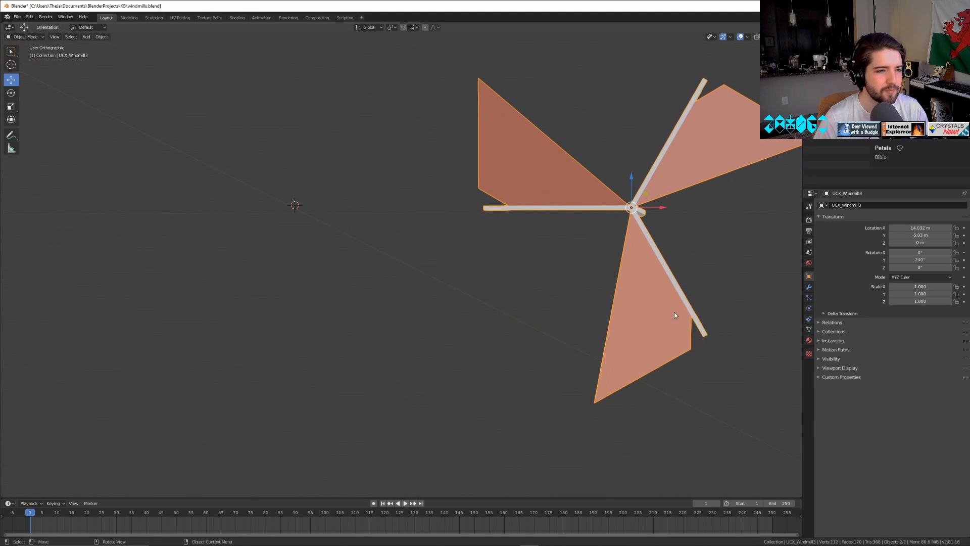
# Set the X and Y location of UCX_Windmill3 to 0 m and keep only that object selected.
pyautogui.doubleClick(915, 227)
pyautogui.write('0')
pyautogui.press('Return')
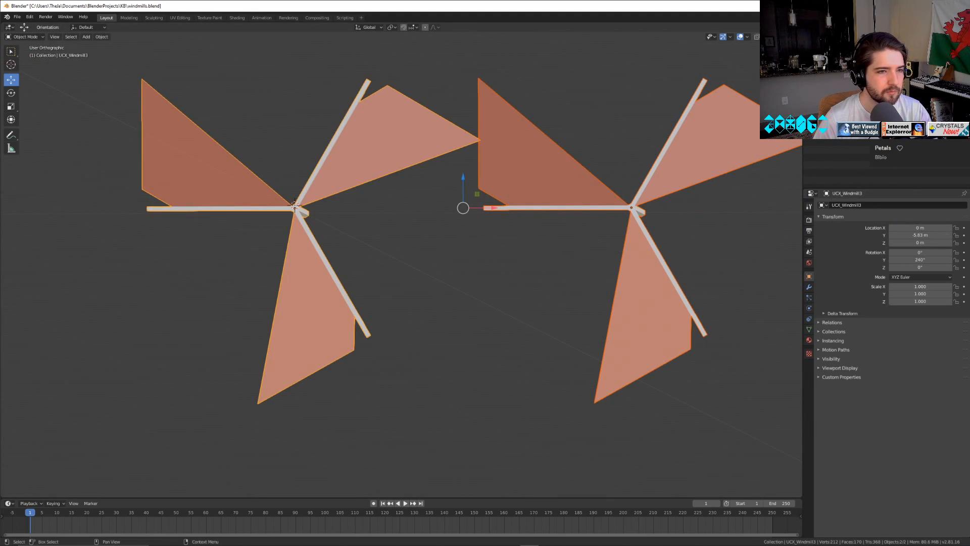
pyautogui.doubleClick(917, 235)
pyautogui.write('0')
pyautogui.press('Return')
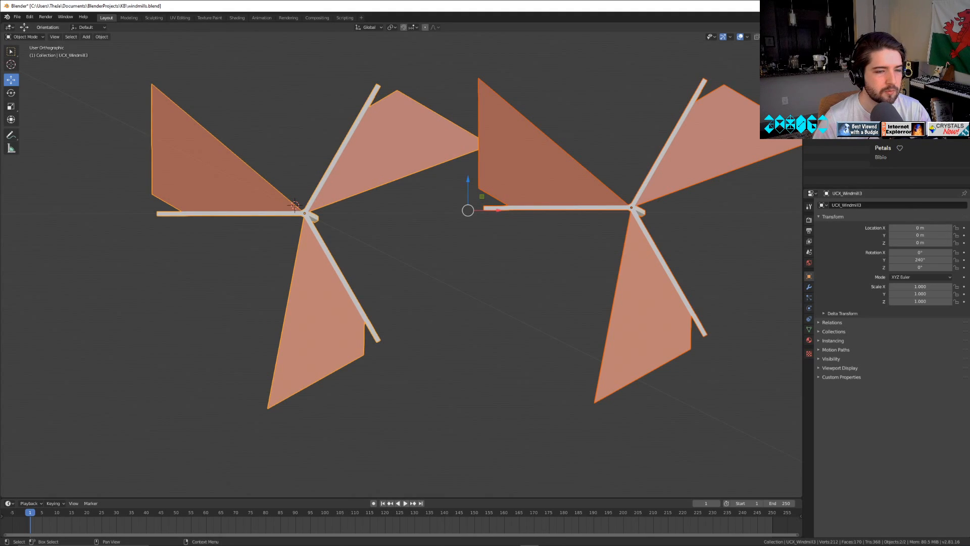
pyautogui.click(329, 290)
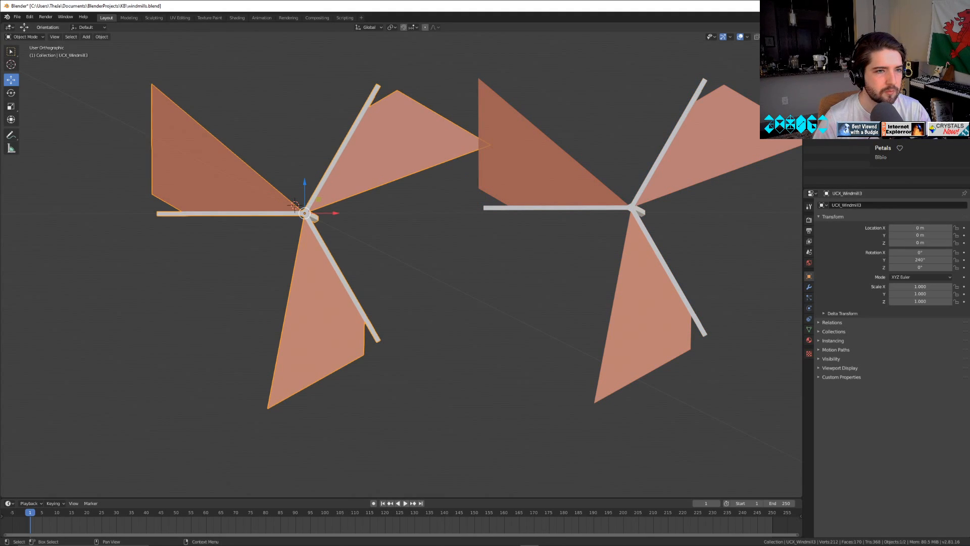
# Set the X and Y location of the original Windmill3 to 0 m.
pyautogui.click(652, 294)
pyautogui.doubleClick(913, 227)
pyautogui.write('0')
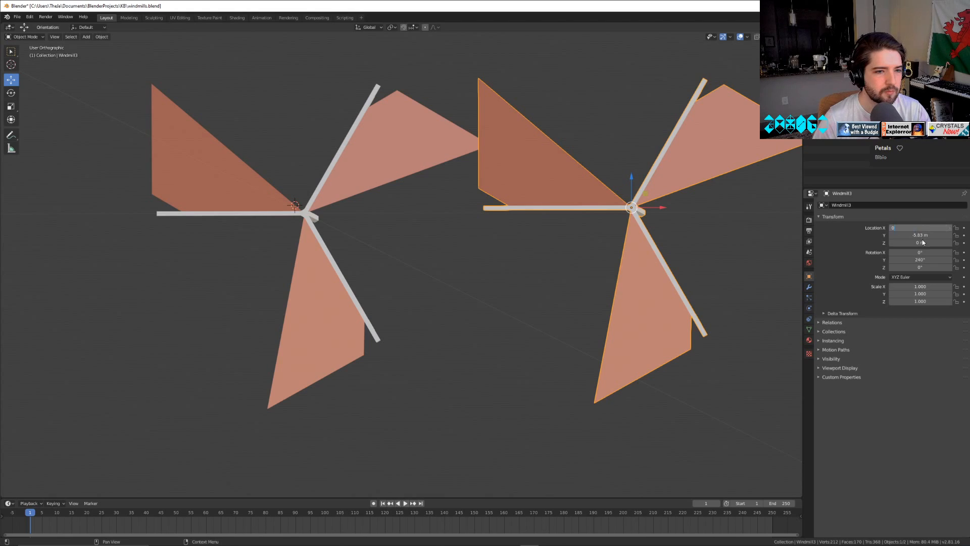
pyautogui.press('Return')
pyautogui.doubleClick(921, 236)
pyautogui.write('0')
pyautogui.press('Return')
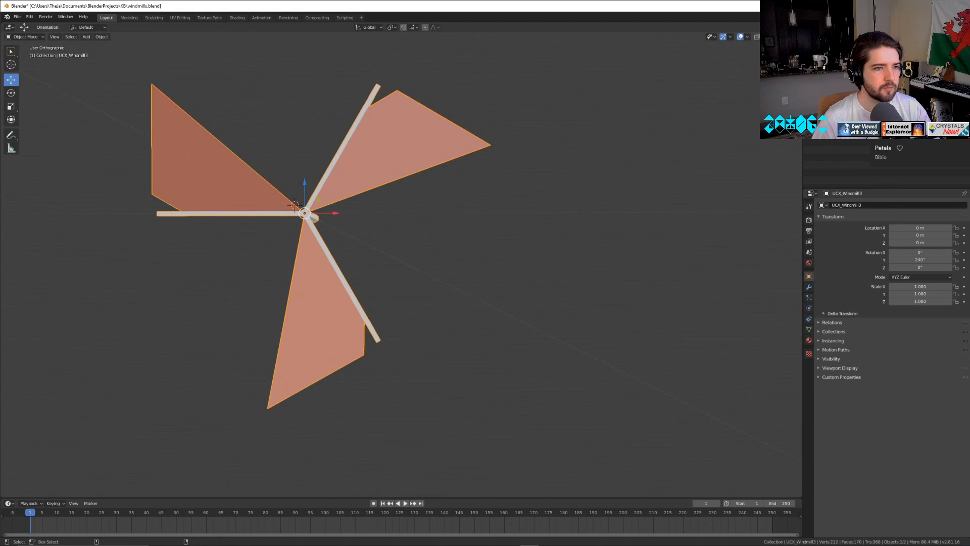
# Export Windmill3 together with UCX_Windmill3 as windmill3.fbx in the KB project folder, limited to selected objects.
pyautogui.click(17, 16)
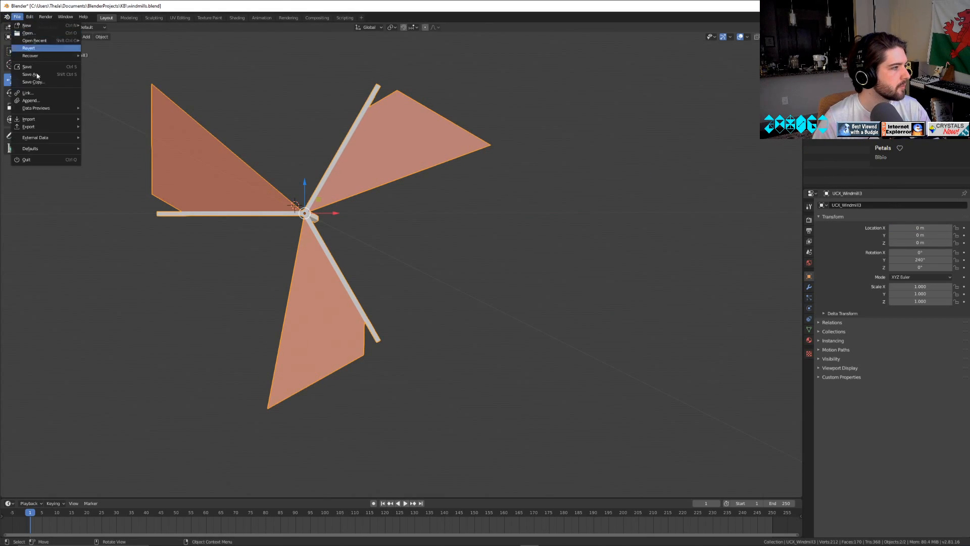
pyautogui.moveTo(45, 127)
pyautogui.click(116, 141)
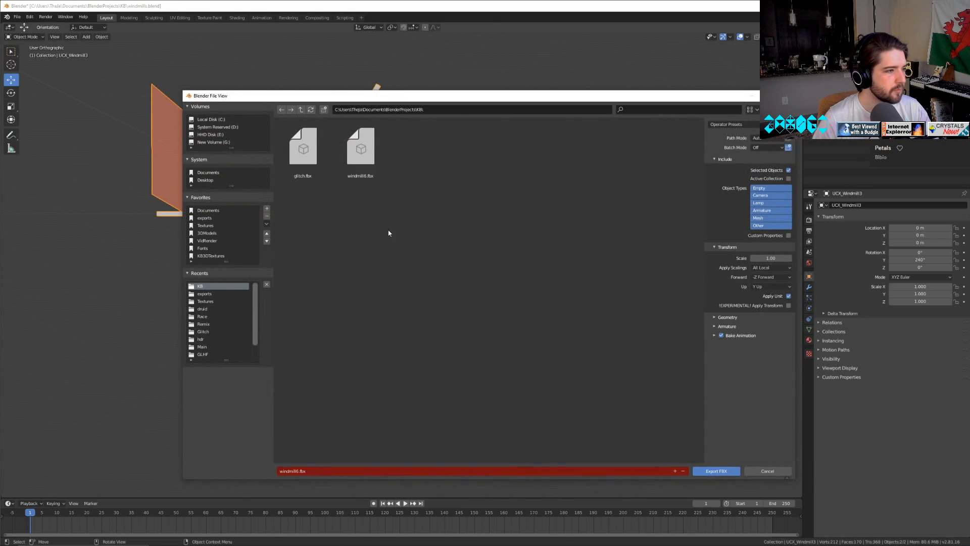
pyautogui.click(299, 472)
pyautogui.click(299, 470)
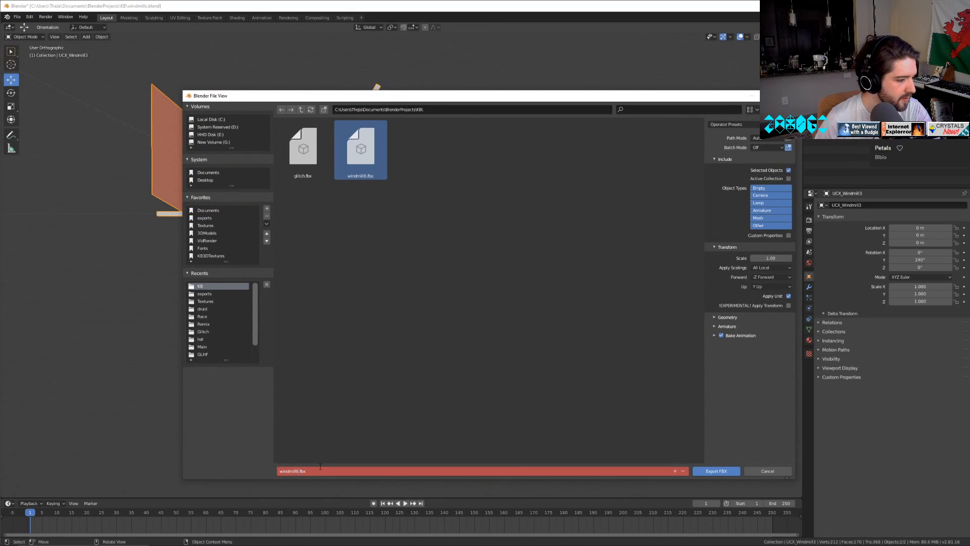
pyautogui.press('BackSpace')
pyautogui.write('3')
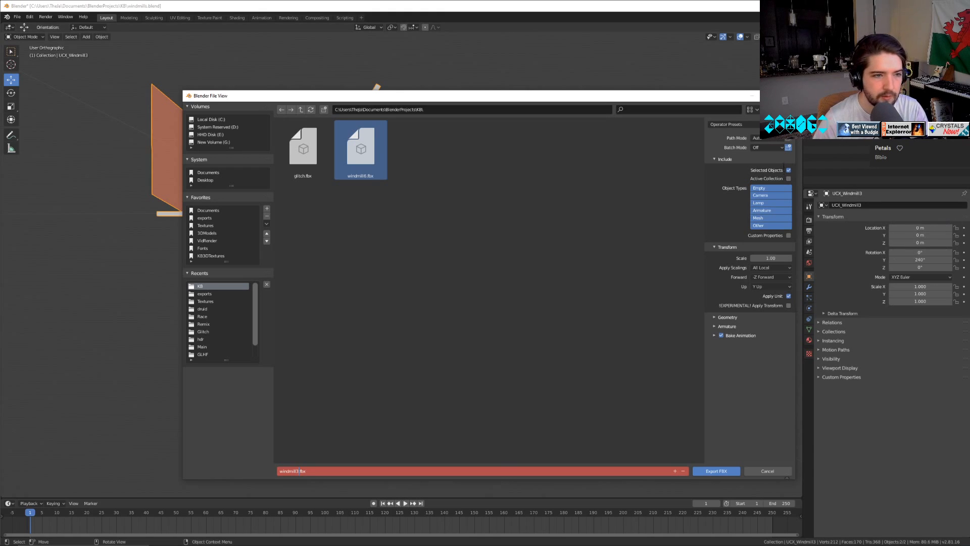
pyautogui.click(716, 471)
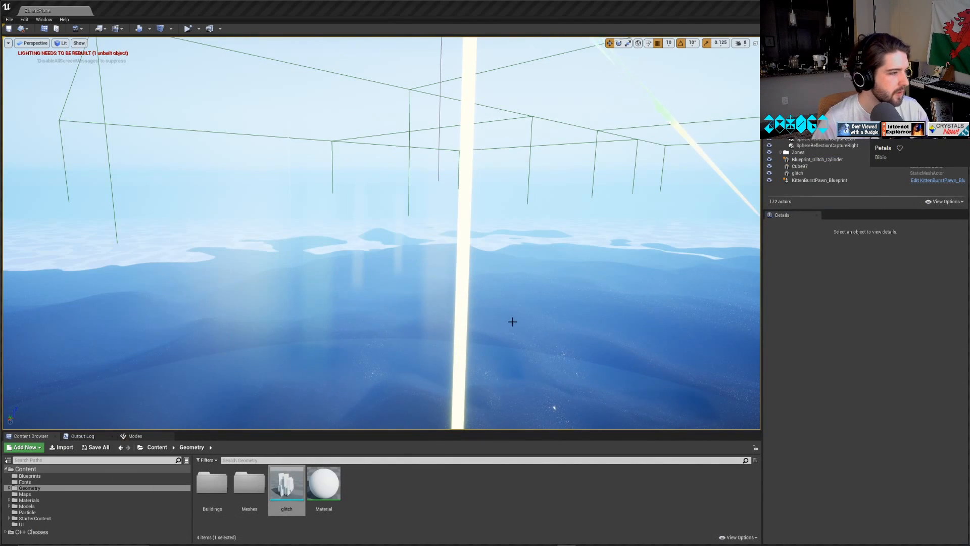
# Switch to Unreal Editor and import windmill3.fbx and windmill6.fbx into the Geometry folder as static meshes with Auto Generate Collision enabled.
pyautogui.moveTo(513, 321); pyautogui.dragTo(534, 290, button='right')
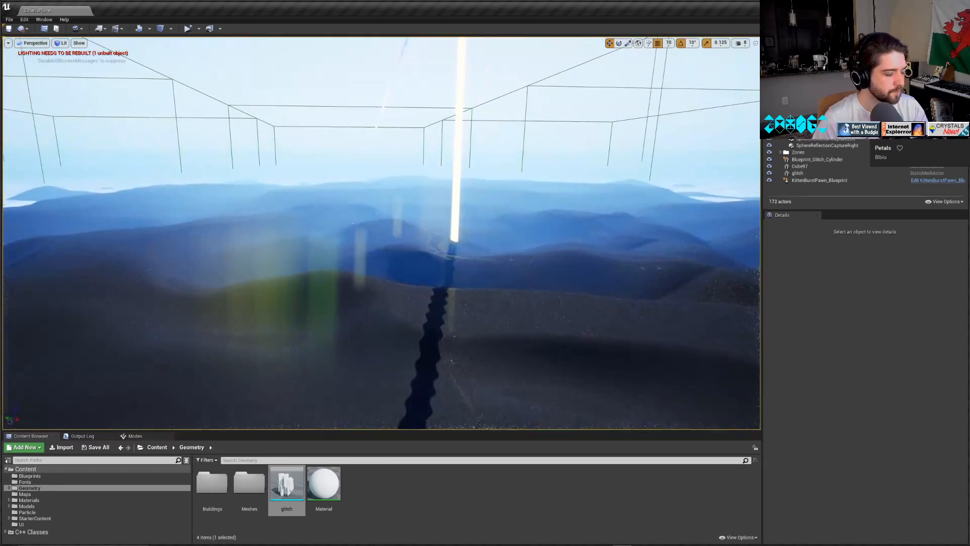
pyautogui.moveTo(480, 311); pyautogui.dragTo(266, 365, button='right')
pyautogui.press('w')
pyautogui.press('w')
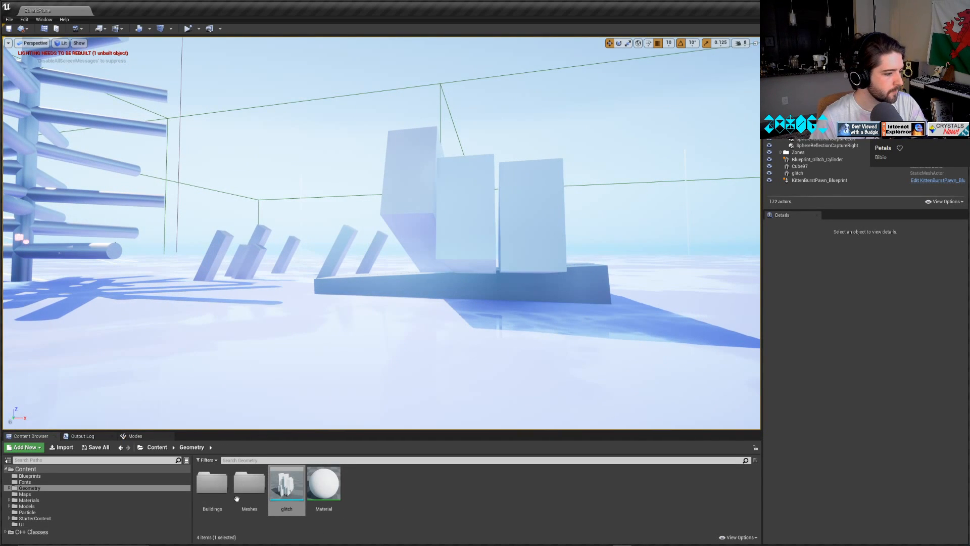
pyautogui.click(433, 504)
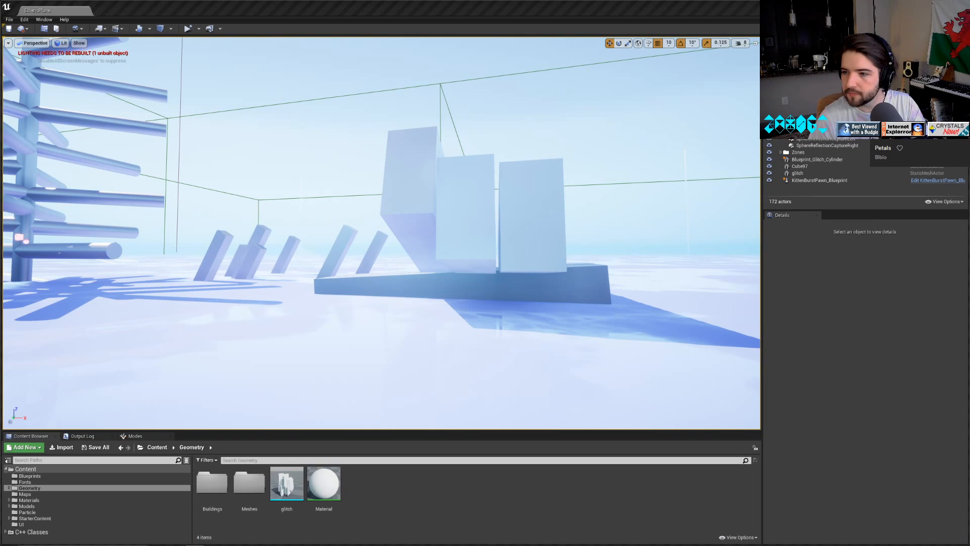
pyautogui.moveTo(587, 360); pyautogui.dragTo(456, 490)
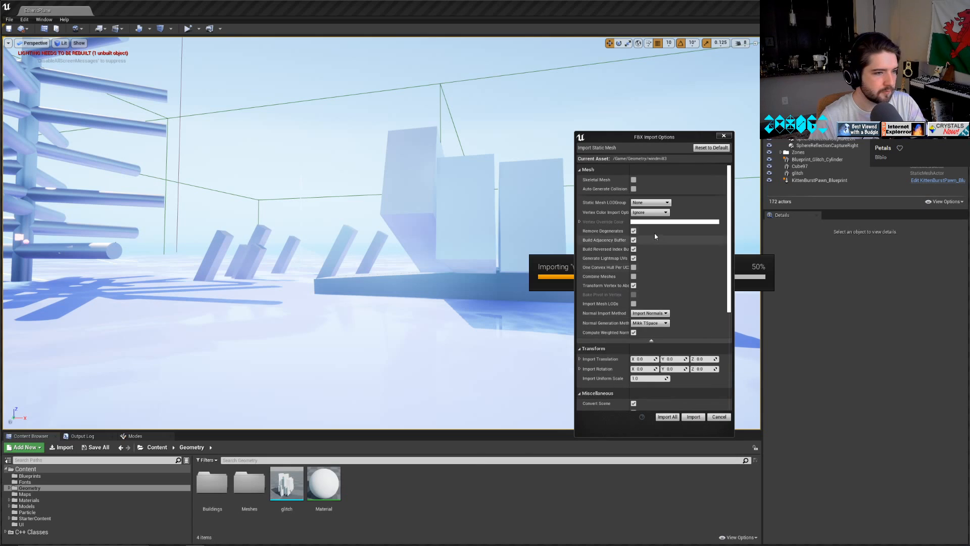
pyautogui.click(633, 189)
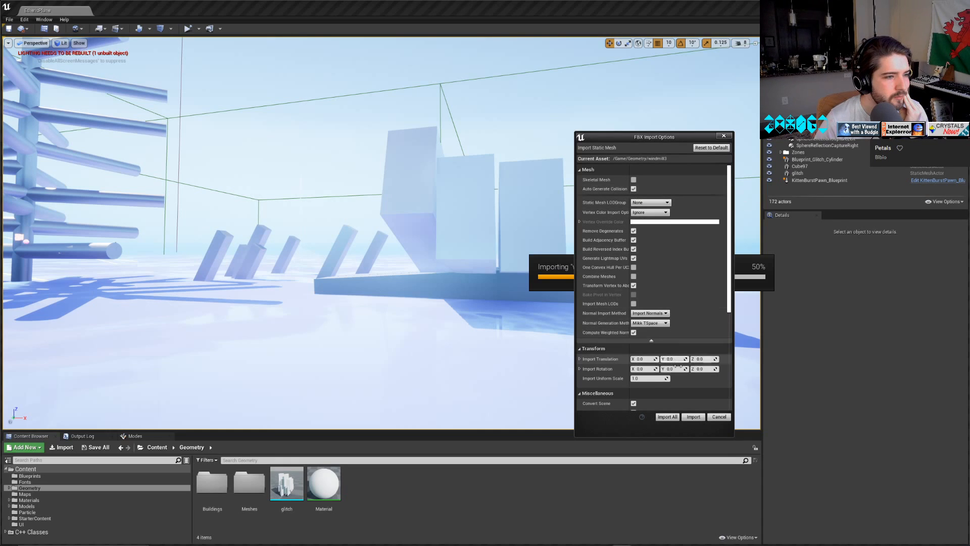
pyautogui.click(694, 417)
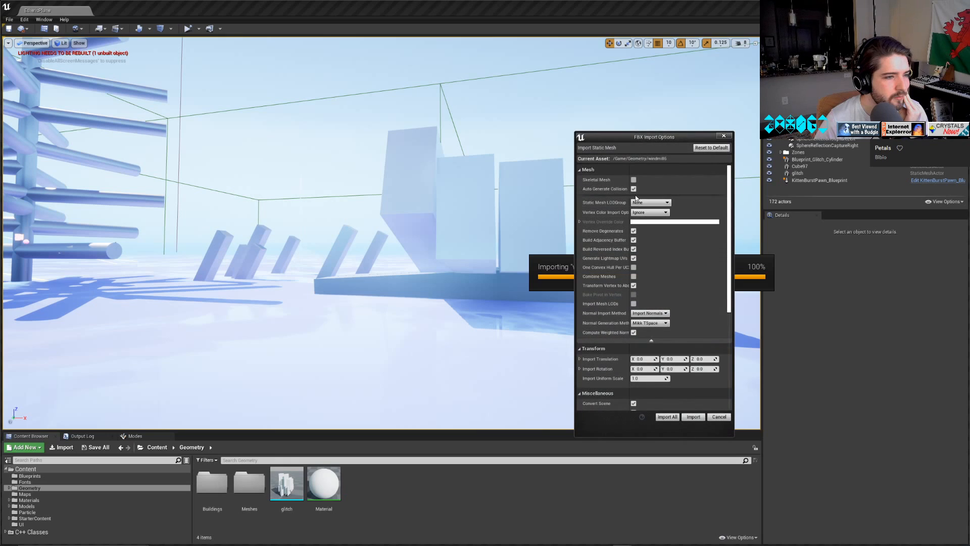
pyautogui.click(694, 414)
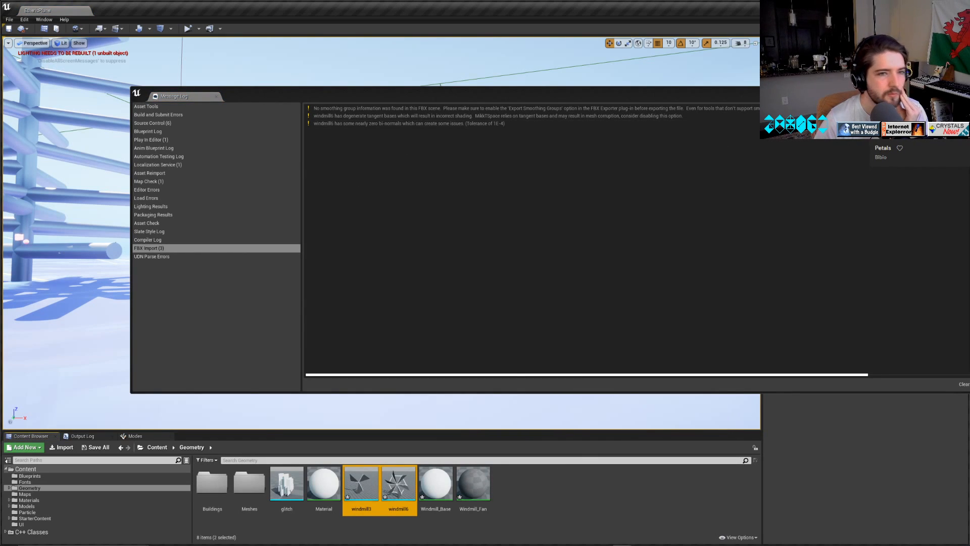
pyautogui.click(513, 488)
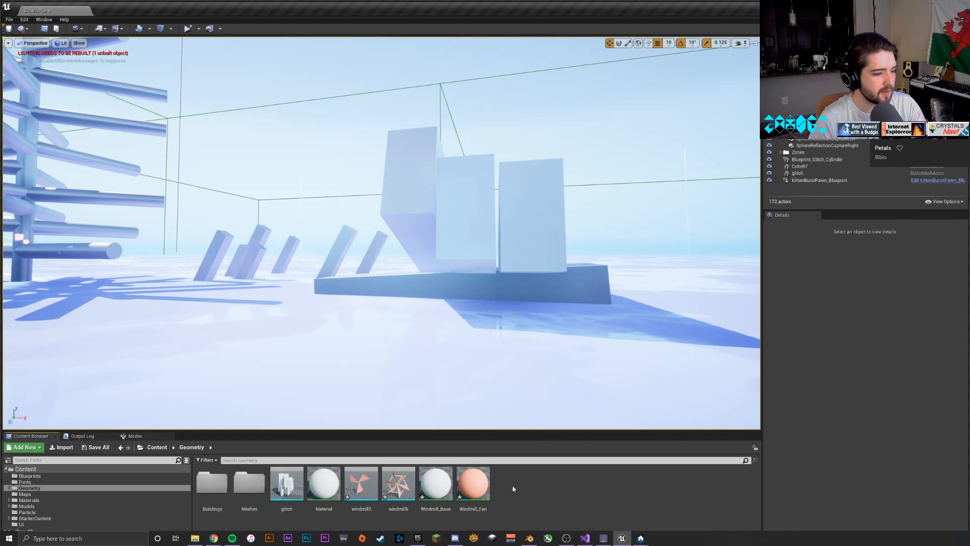
# Place the windmill3 mesh in the level in front of the large tilted blocks and raise it above the ground.
pyautogui.click(361, 483)
pyautogui.click(474, 483)
pyautogui.click(399, 482)
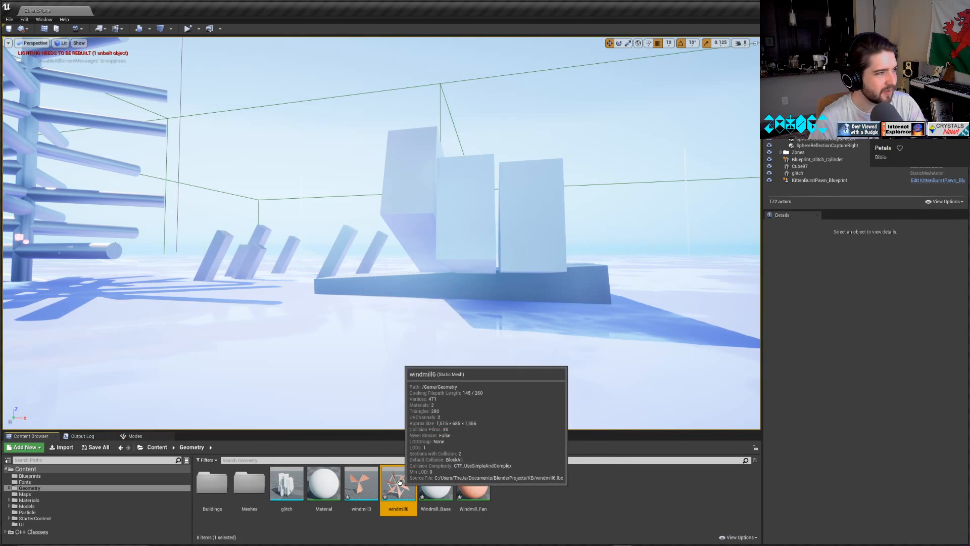
pyautogui.moveTo(543, 544)
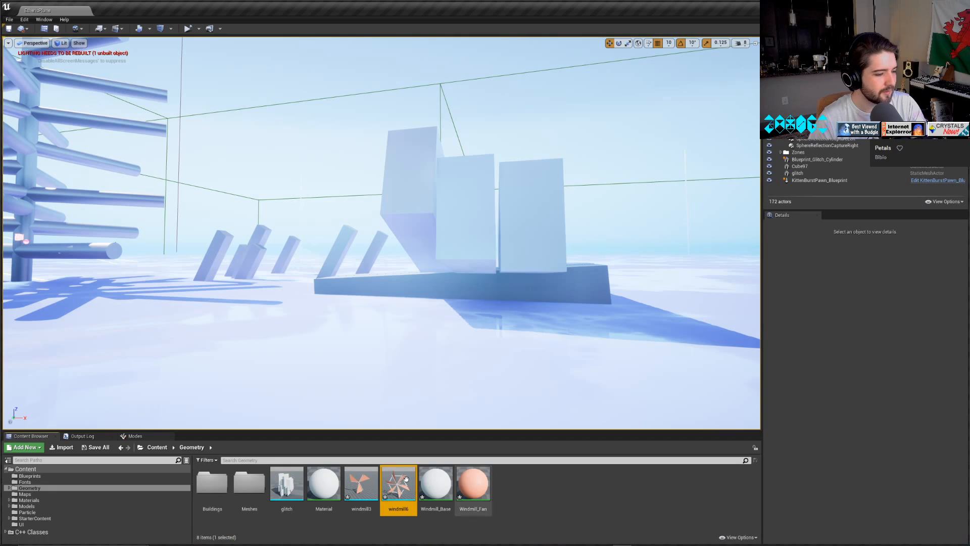
pyautogui.moveTo(361, 483); pyautogui.dragTo(330, 336)
pyautogui.moveTo(337, 277); pyautogui.dragTo(349, 208)
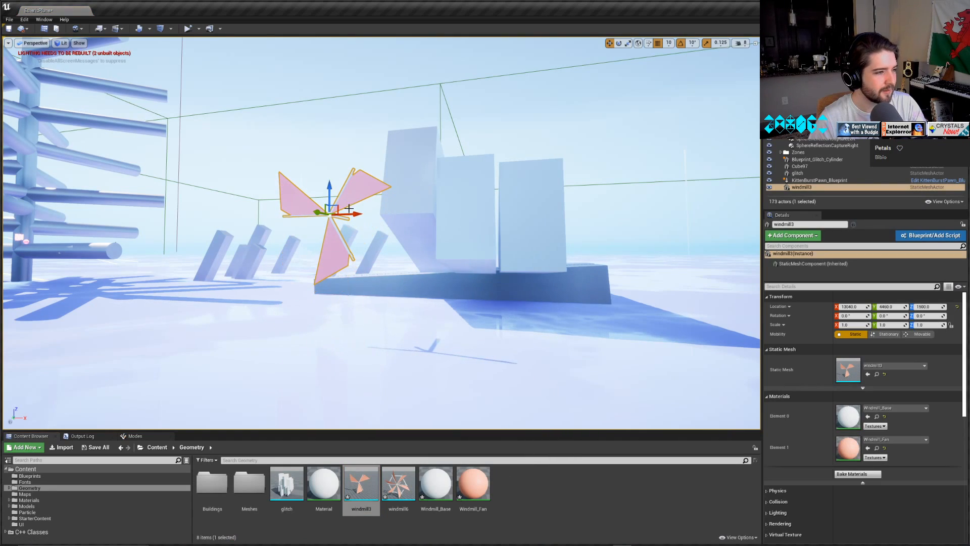
pyautogui.moveTo(349, 208); pyautogui.dragTo(404, 215, button='right')
pyautogui.press('f')
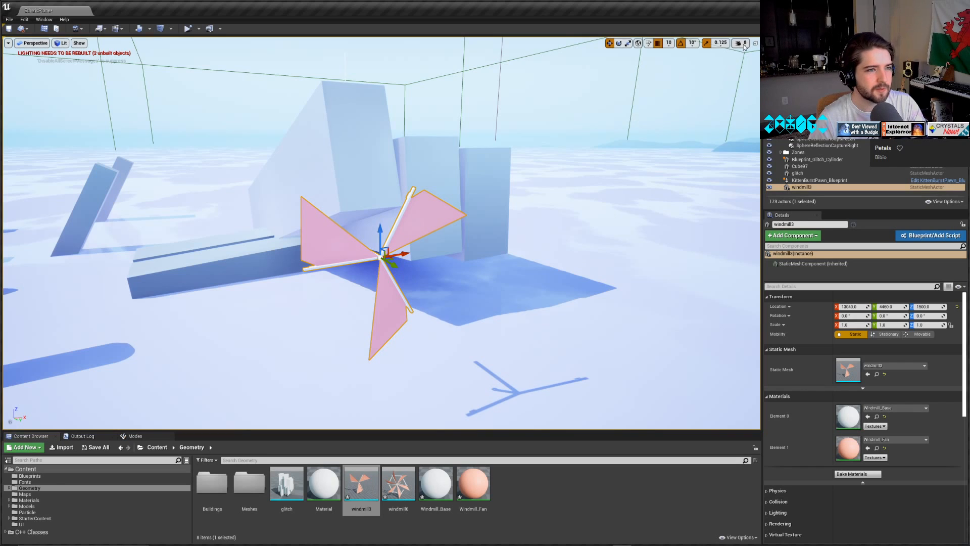
# Reduce the viewport camera speed to 3 and place the windmill6 mesh in the level beside the tall blocks.
pyautogui.click(741, 43)
pyautogui.moveTo(338, 299); pyautogui.dragTo(368, 276, button='right')
pyautogui.press('w')
pyautogui.press('a')
pyautogui.press('d')
pyautogui.press('s')
pyautogui.moveTo(397, 483); pyautogui.dragTo(550, 194)
pyautogui.click(557, 300)
pyautogui.click(599, 282)
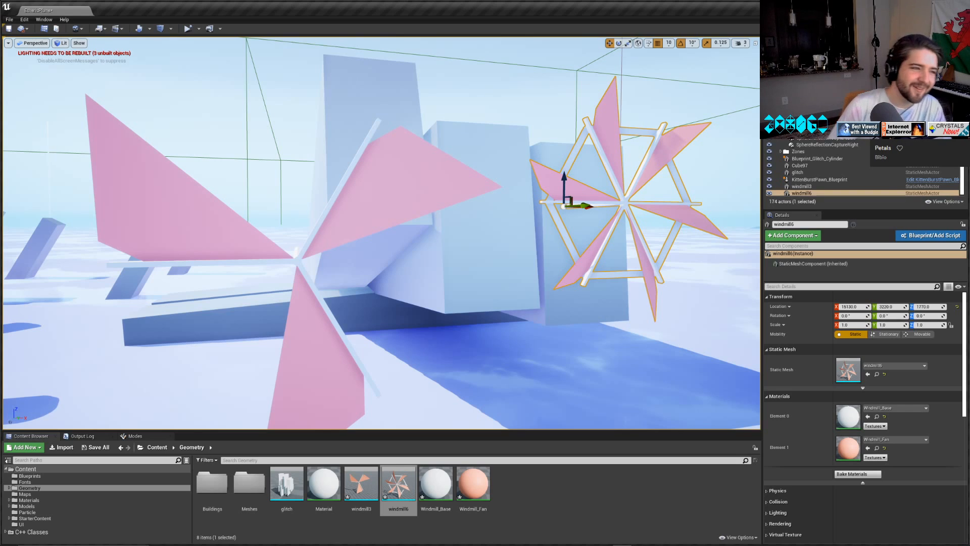
# Raise the six-blade windmill in the level to a Z location of about 2170.
pyautogui.moveTo(574, 171); pyautogui.dragTo(573, 134)
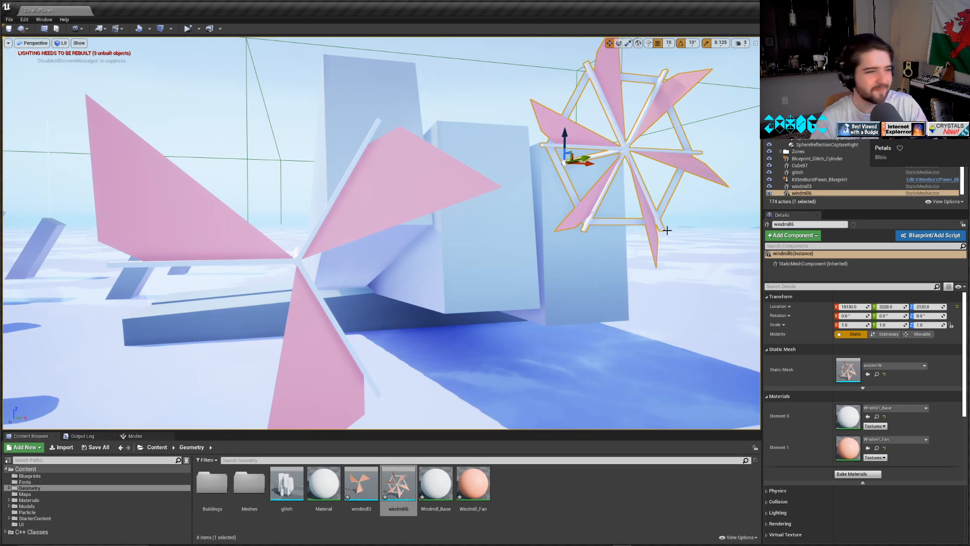
pyautogui.moveTo(566, 145)
pyautogui.mouseDown()
pyautogui.moveTo(566, 177)
pyautogui.moveTo(566, 158)
pyautogui.mouseUp()
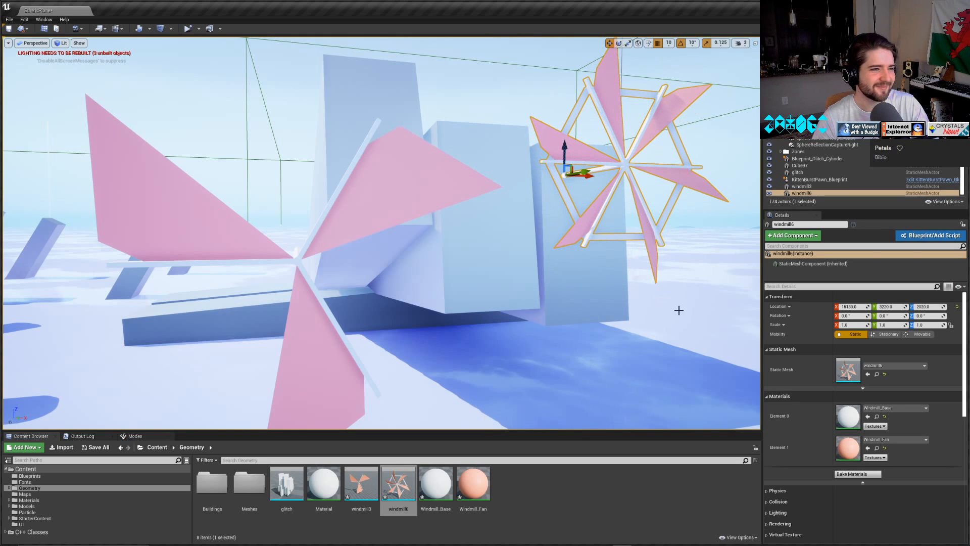
pyautogui.click(690, 324)
pyautogui.moveTo(690, 324); pyautogui.dragTo(763, 283, button='right')
pyautogui.click(534, 201)
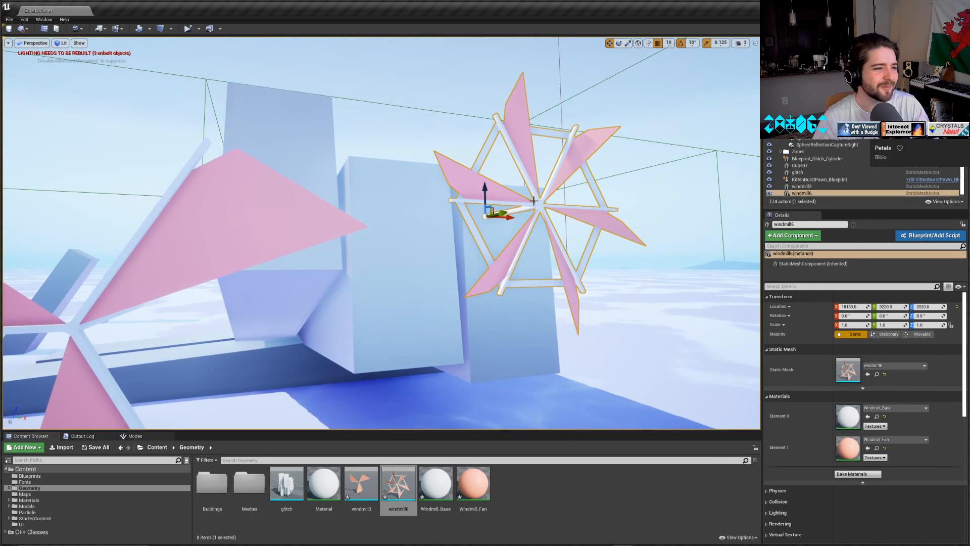
pyautogui.moveTo(493, 191); pyautogui.dragTo(500, 189, button='right')
pyautogui.moveTo(475, 189); pyautogui.dragTo(477, 166)
pyautogui.click(571, 199)
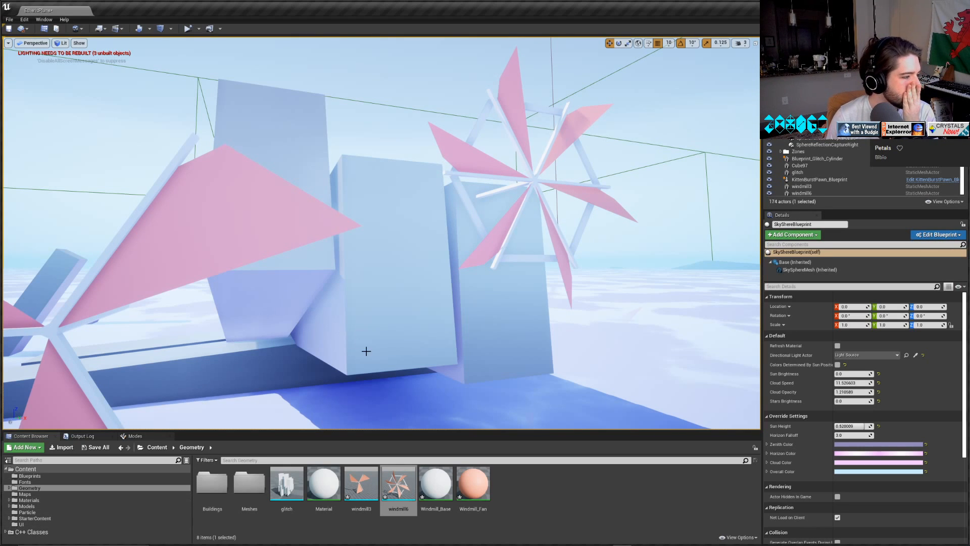
# Open icomine_Blueprint and copy the Event Tick rotation nodes, from the Rotation Speed variables to AddRelativeRotation, out of its event graph.
pyautogui.press('f')
pyautogui.click(190, 315)
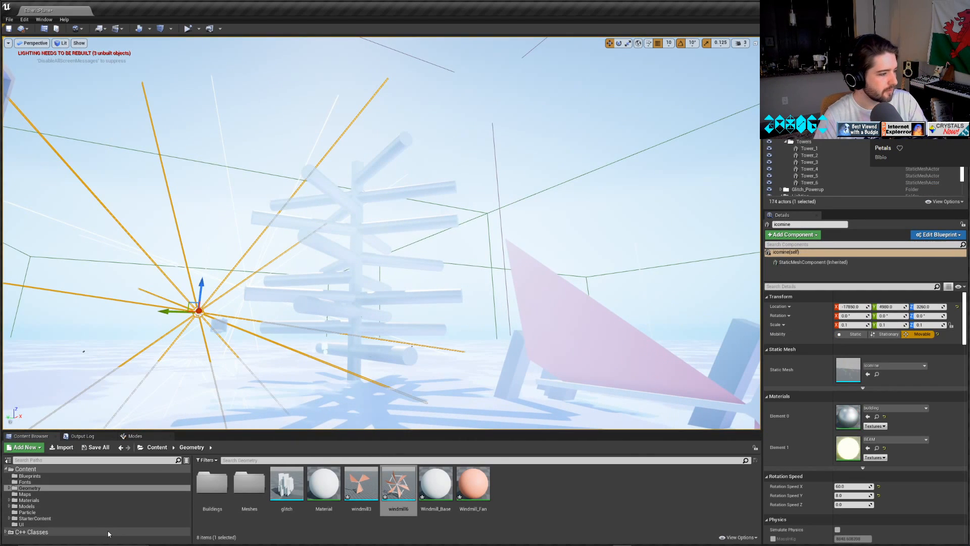
pyautogui.click(30, 476)
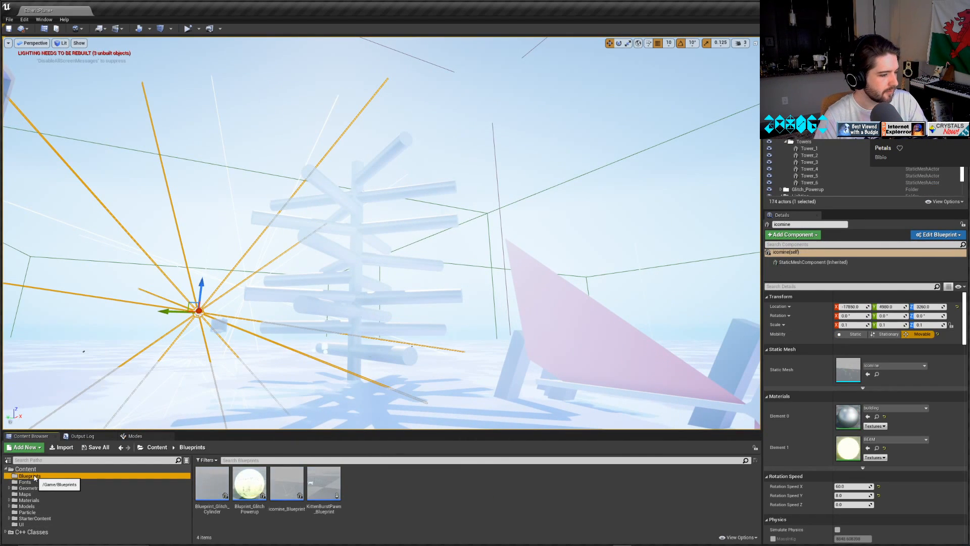
pyautogui.doubleClick(287, 485)
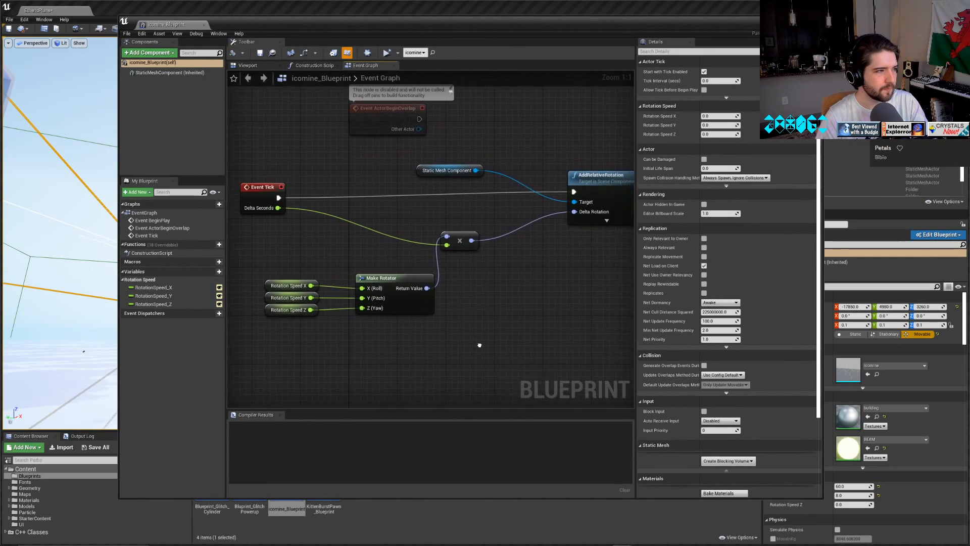
pyautogui.moveTo(514, 332); pyautogui.dragTo(317, 223)
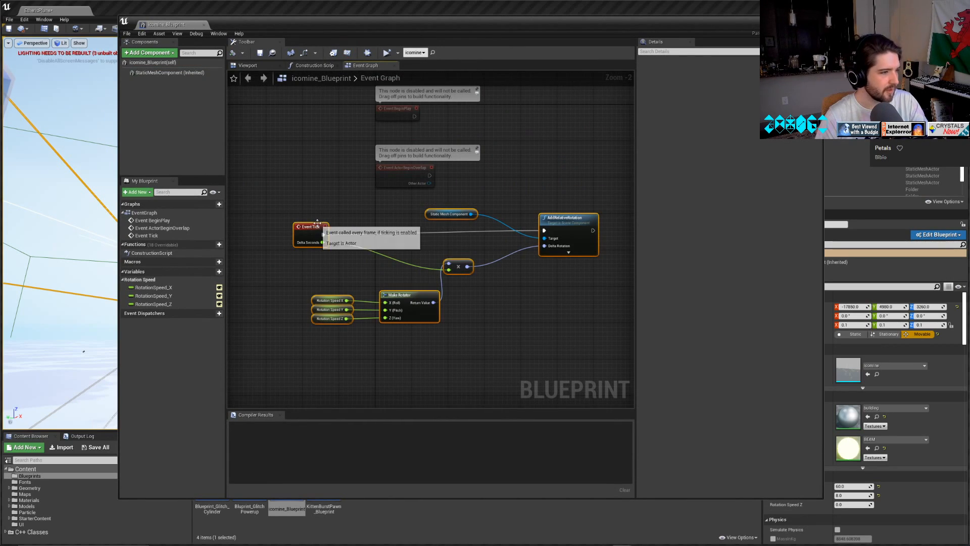
pyautogui.click(368, 536)
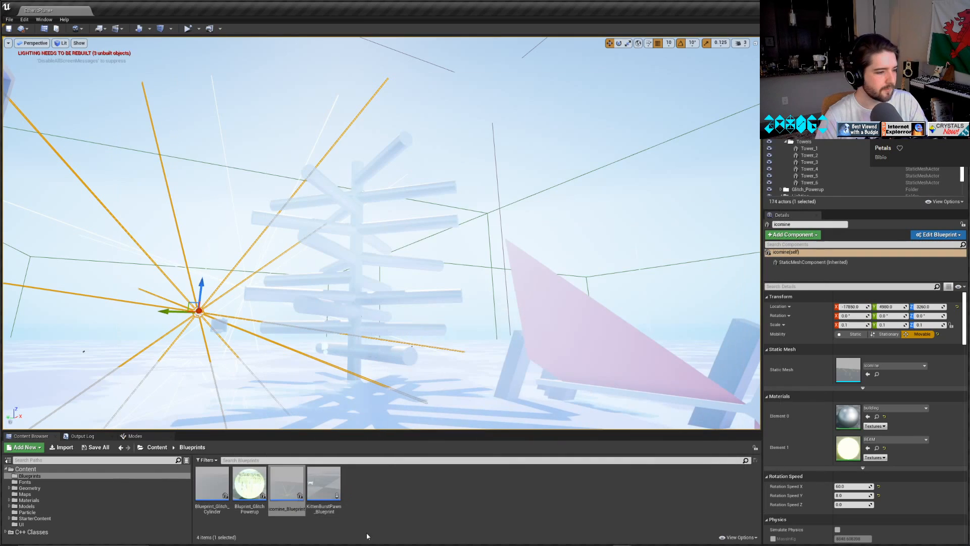
# Convert the six-blade windmill actor into a Blueprint named windmill6_Blueprint in the Blueprints folder.
pyautogui.press('f')
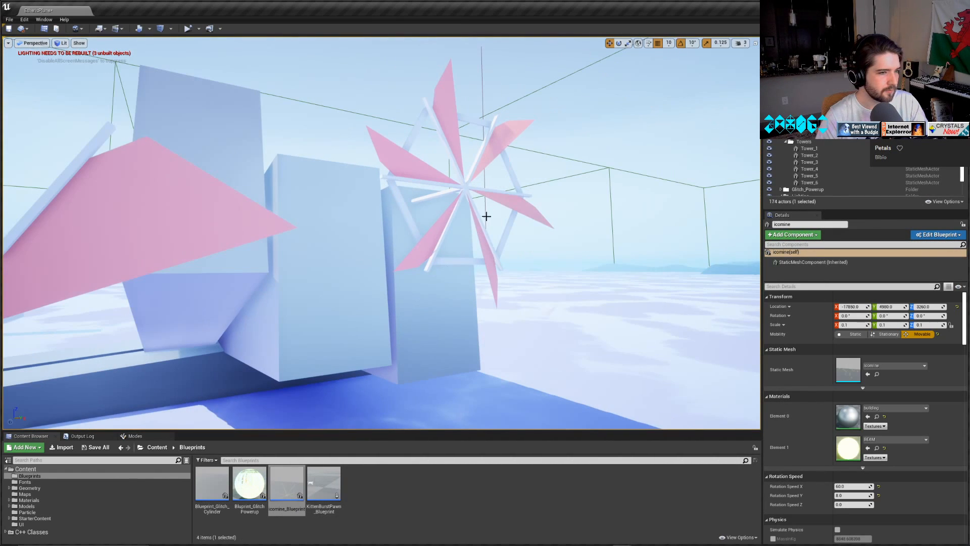
pyautogui.click(520, 206)
pyautogui.click(919, 235)
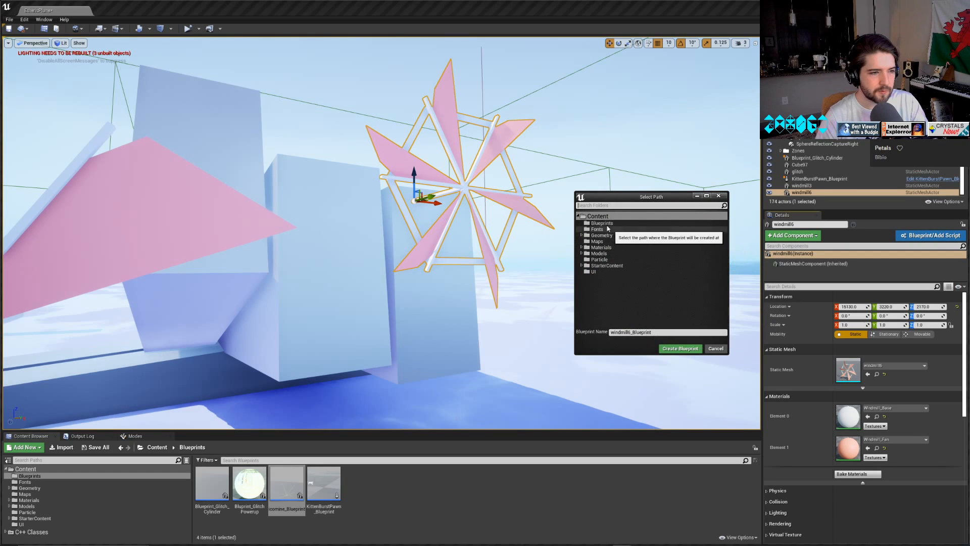
pyautogui.click(677, 350)
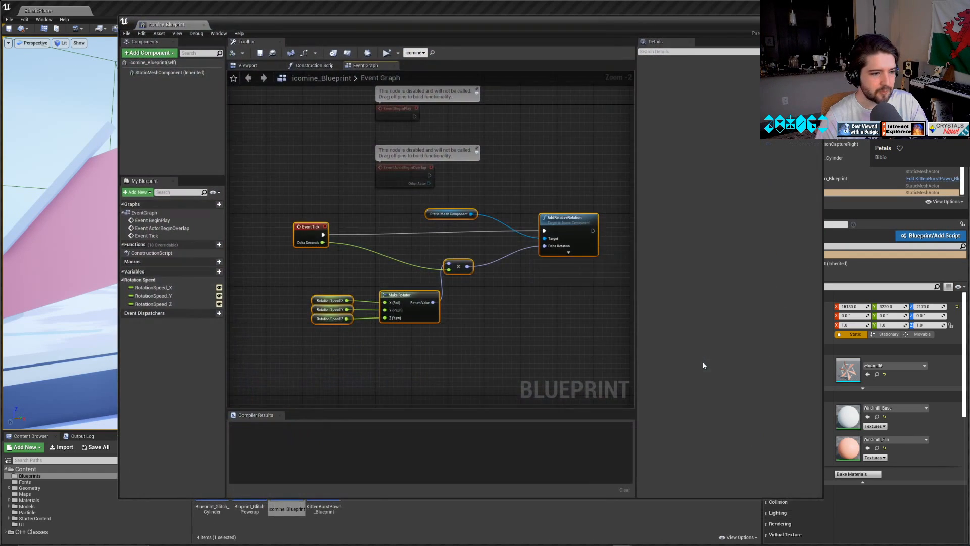
# Paste the copied rotation nodes into the event graph of windmill6_Blueprint and position them below the ActorBeginOverlap event.
pyautogui.click(357, 67)
pyautogui.click(262, 66)
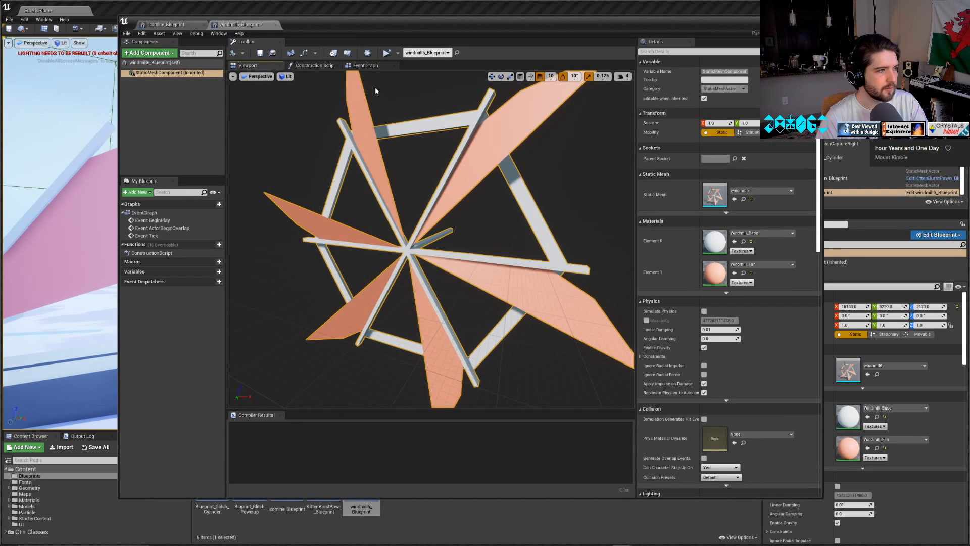
pyautogui.click(366, 65)
pyautogui.moveTo(342, 341); pyautogui.dragTo(353, 204, button='right')
pyautogui.hotkey('ctrl', 'v')
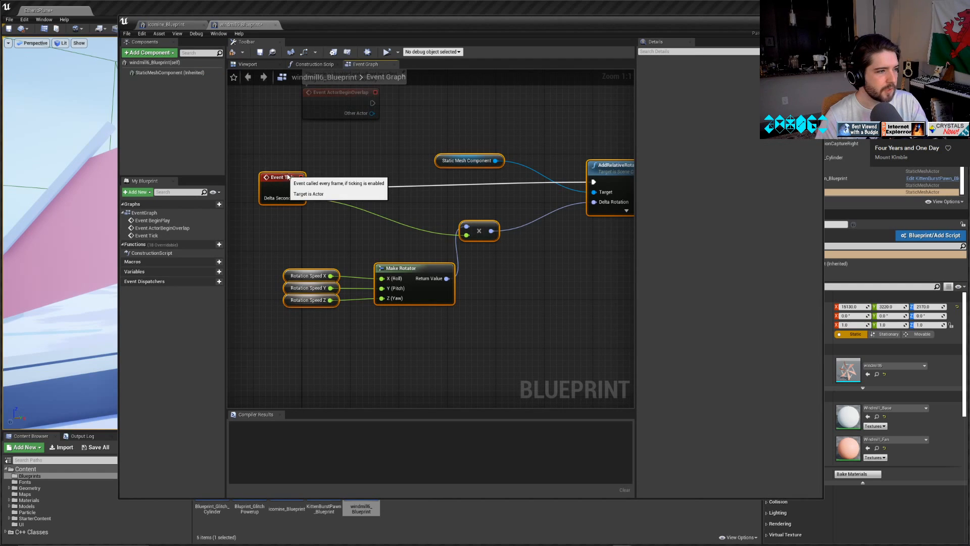
pyautogui.moveTo(290, 176); pyautogui.dragTo(326, 157)
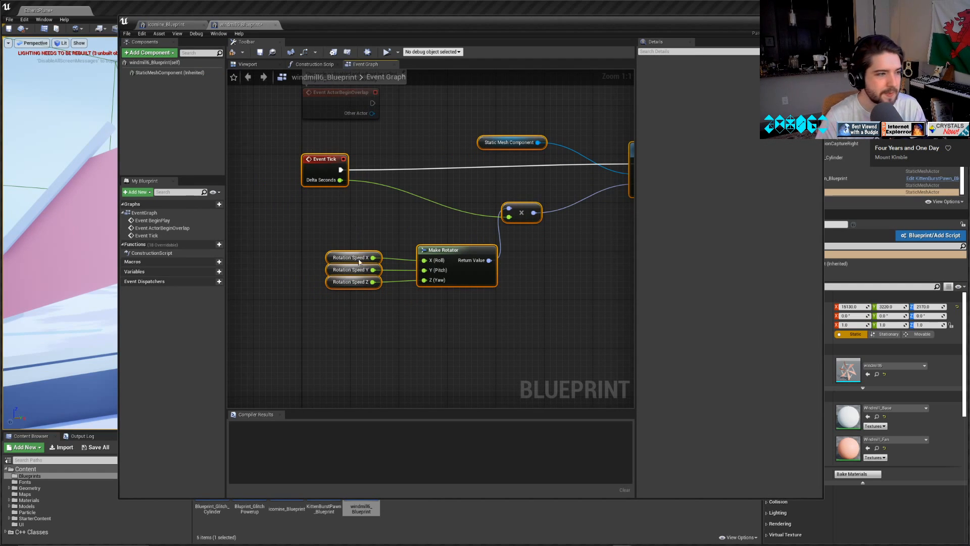
# Check the pasted rotation nodes in the event graph, then compile and save windmill6_Blueprint.
pyautogui.moveTo(500, 196); pyautogui.dragTo(403, 210, button='right')
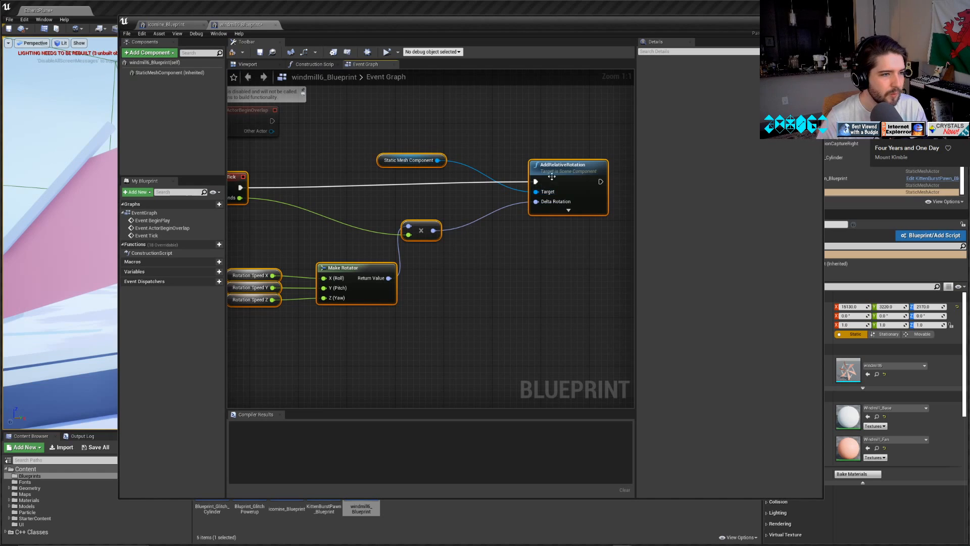
pyautogui.moveTo(434, 313); pyautogui.dragTo(529, 310, button='right')
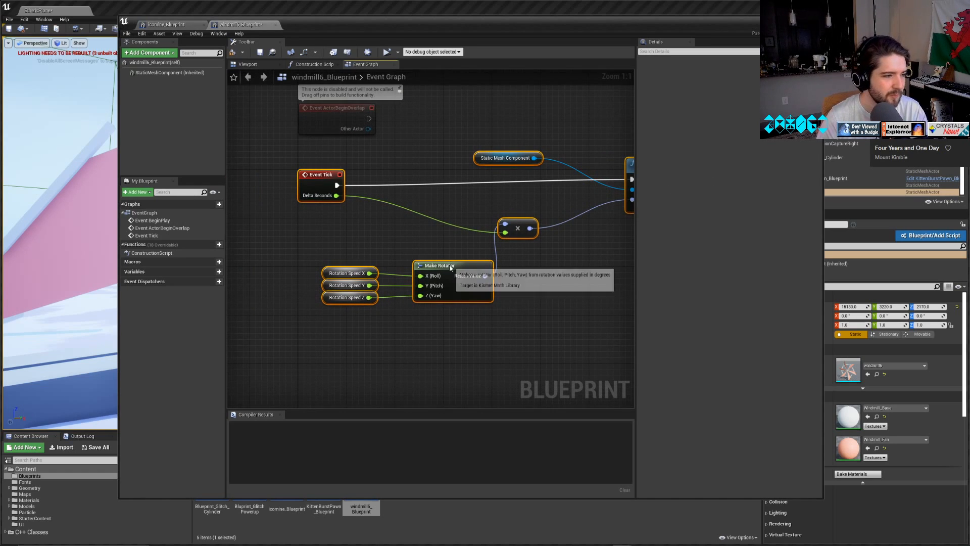
pyautogui.click(348, 285)
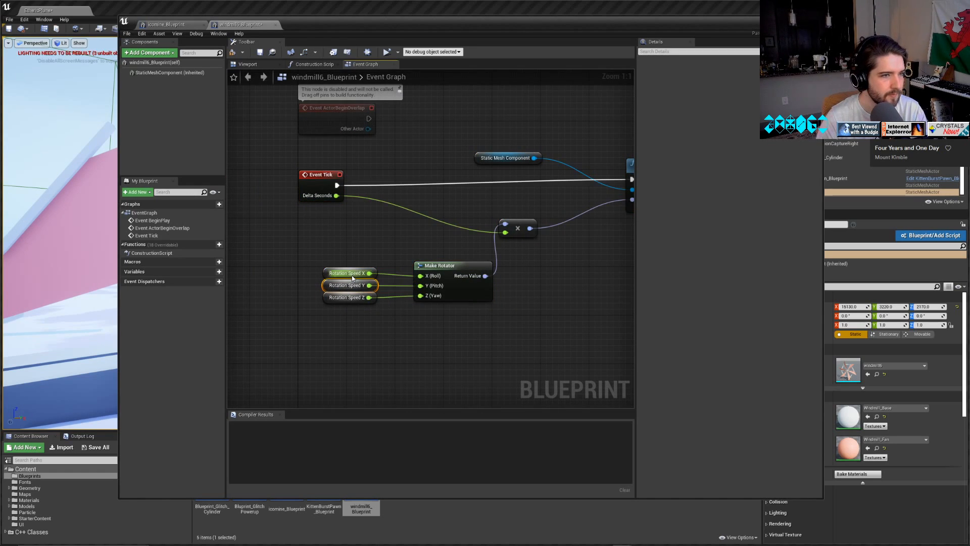
pyautogui.click(232, 52)
pyautogui.click(261, 52)
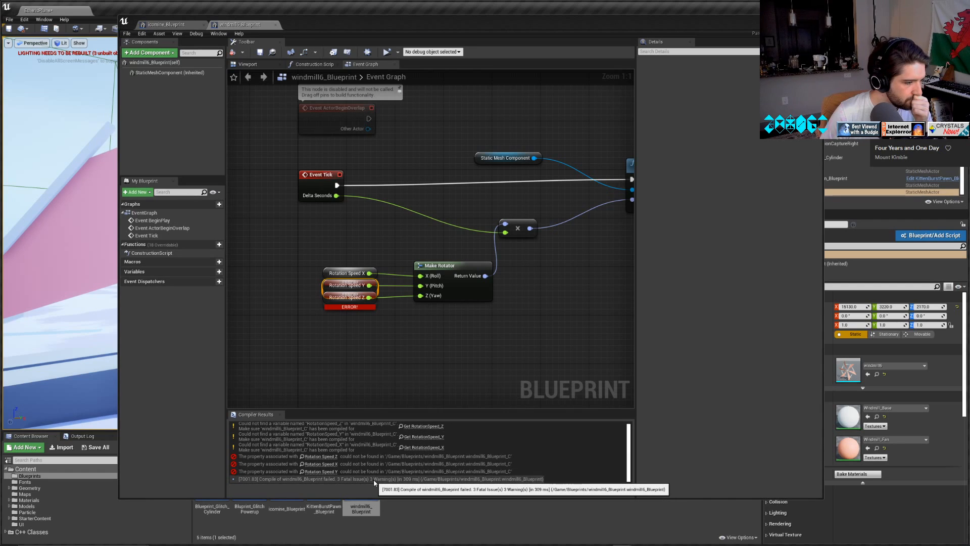
pyautogui.click(294, 273)
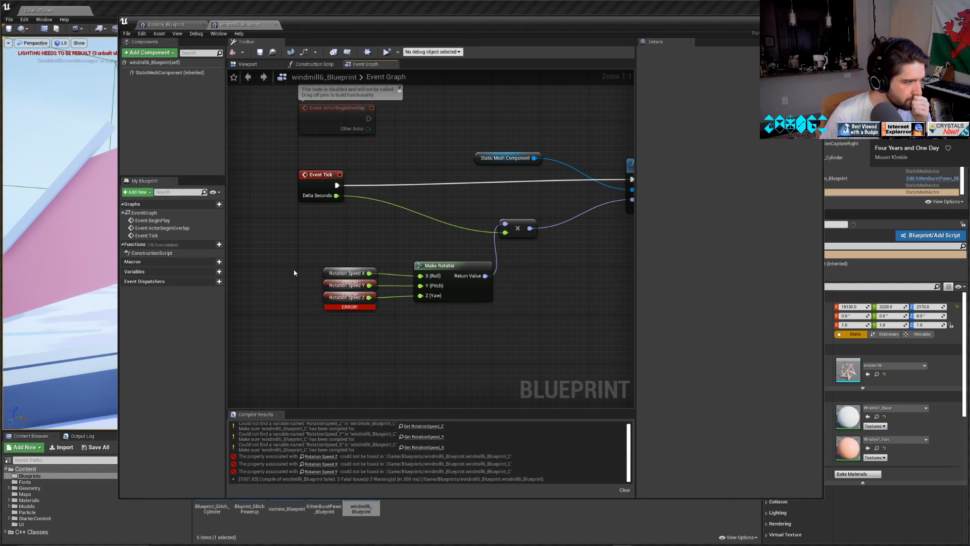
# Delete the Rotation Speed X, Y and Z variable nodes connected to Make Rotator.
pyautogui.click(346, 274)
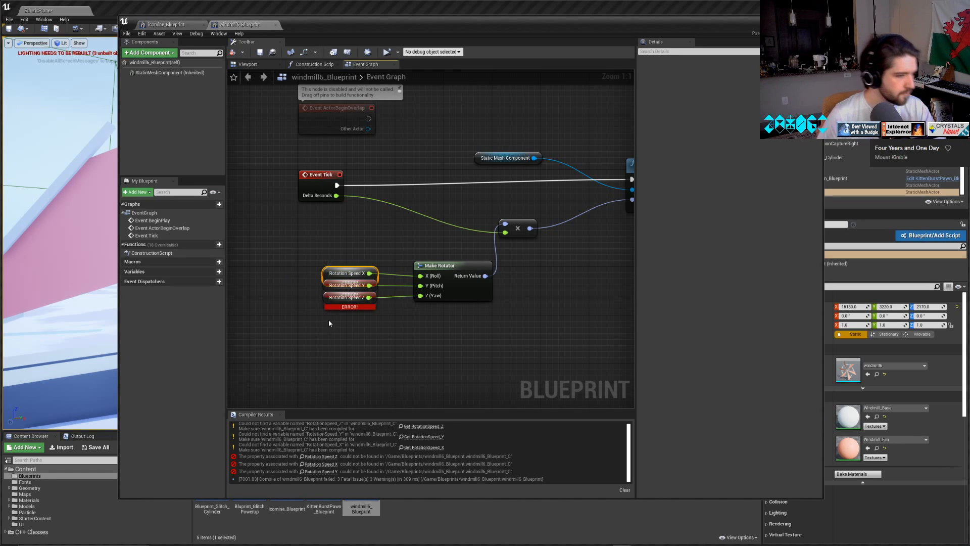
pyautogui.moveTo(328, 321); pyautogui.dragTo(360, 240)
pyautogui.press('Delete')
# Promote Make Rotator's X (Roll), Y (Pitch) and Z (Yaw) inputs to new variables and stack their nodes vertically beside it.
pyautogui.rightClick(421, 276)
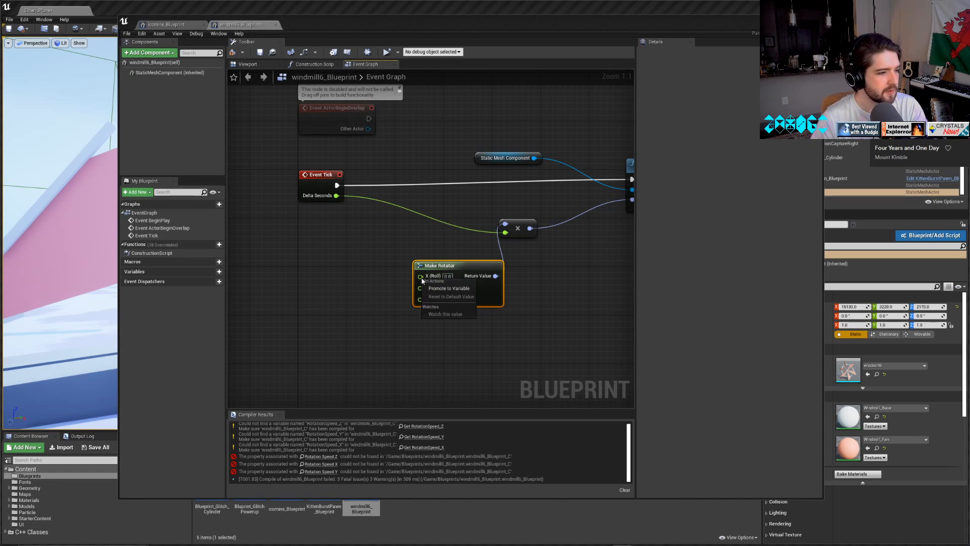
pyautogui.click(443, 290)
pyautogui.rightClick(421, 286)
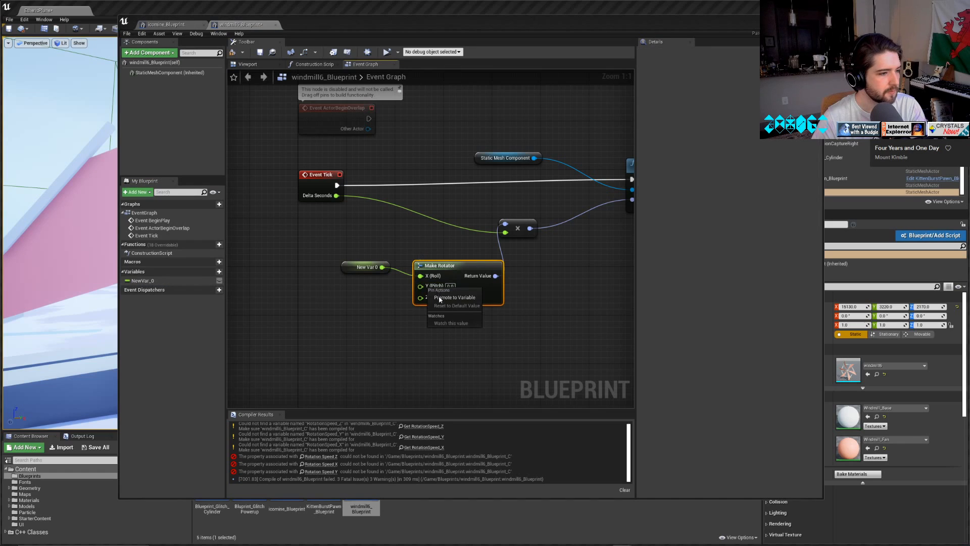
pyautogui.click(439, 296)
pyautogui.moveTo(366, 267); pyautogui.dragTo(359, 286)
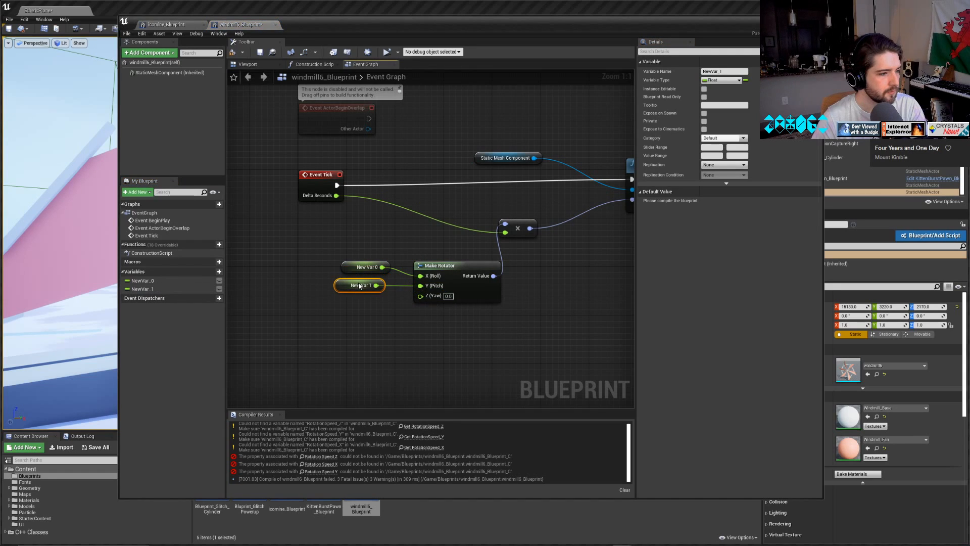
pyautogui.rightClick(421, 296)
pyautogui.click(438, 305)
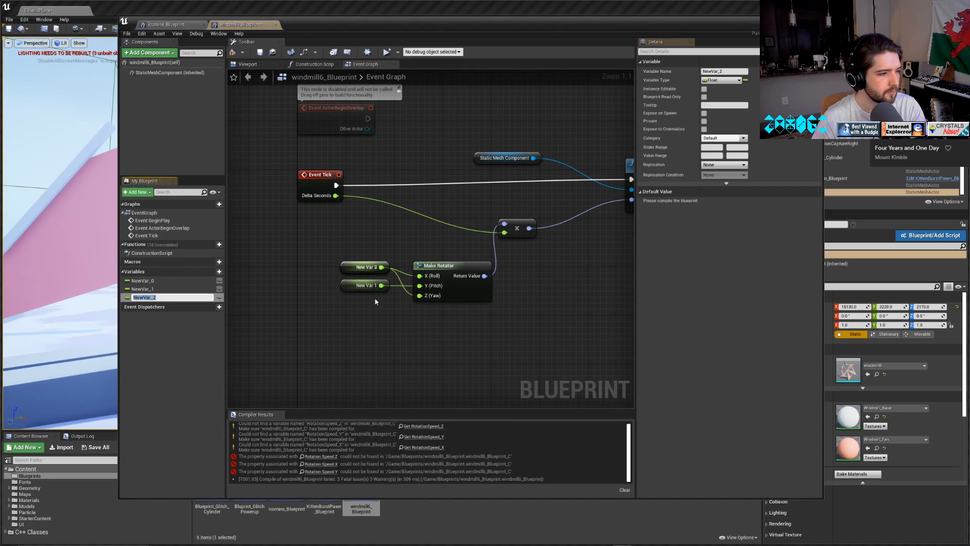
pyautogui.moveTo(366, 267); pyautogui.dragTo(368, 305)
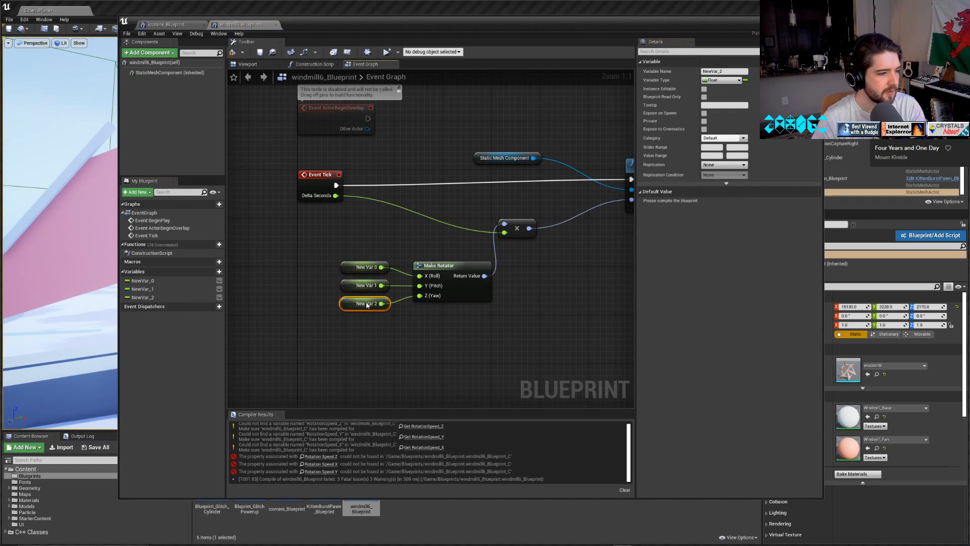
# Rename the variable feeding X (Roll) as RotateX and the one feeding Y (Pitch) as RotateY.
pyautogui.click(361, 269)
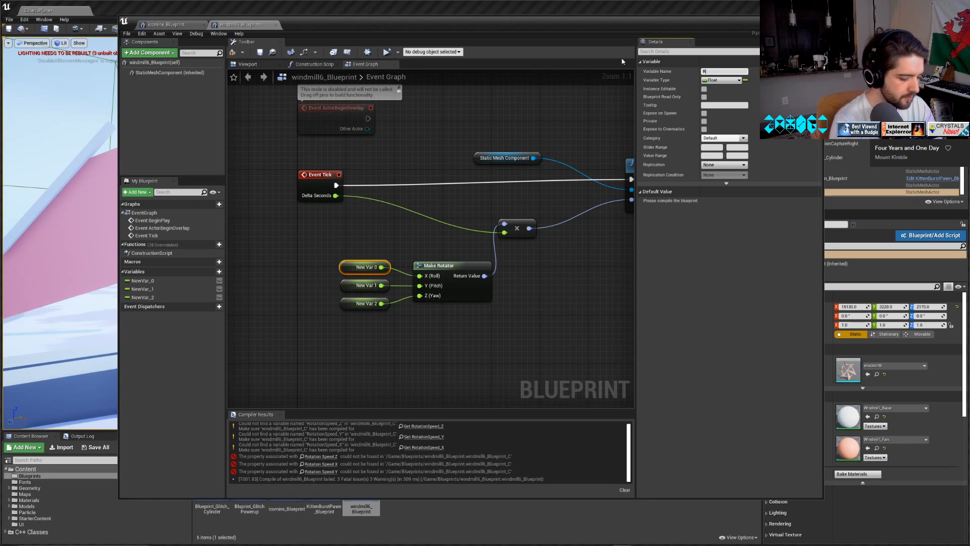
pyautogui.write('RotateX')
pyautogui.press('Return')
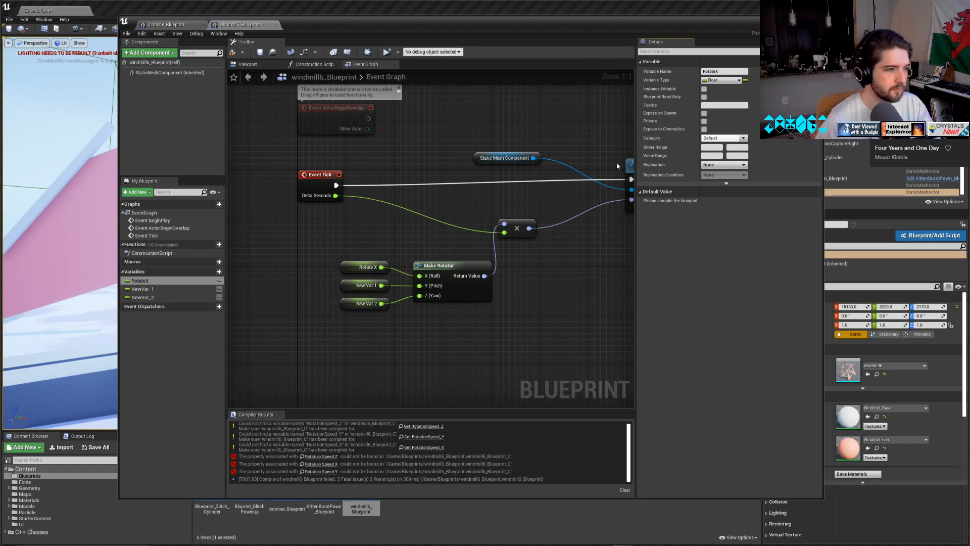
pyautogui.click(351, 285)
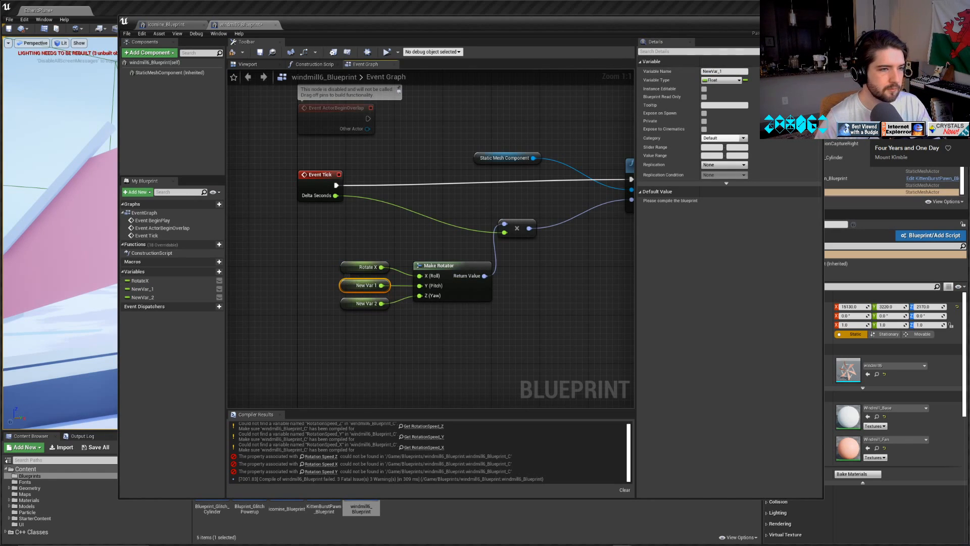
pyautogui.click(732, 71)
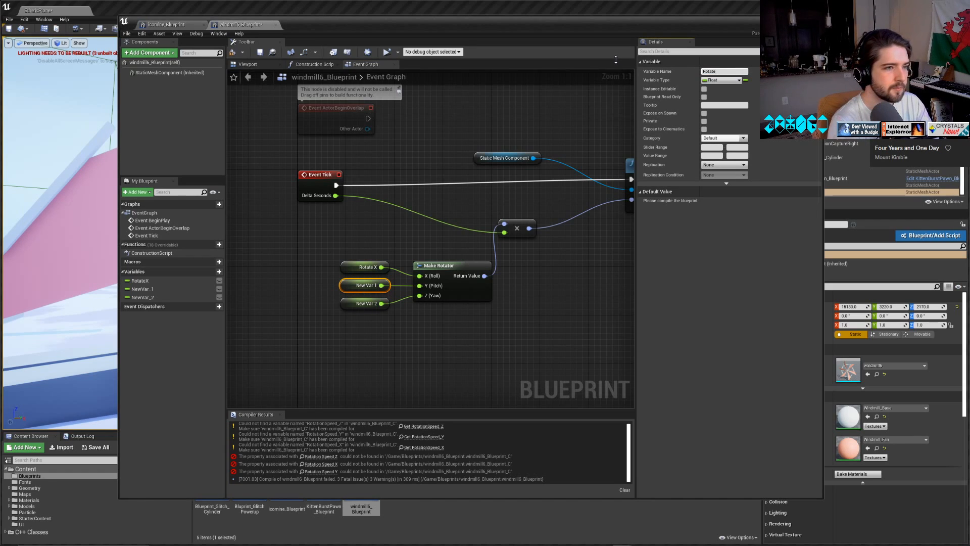
pyautogui.write('RotateY')
pyautogui.press('Return')
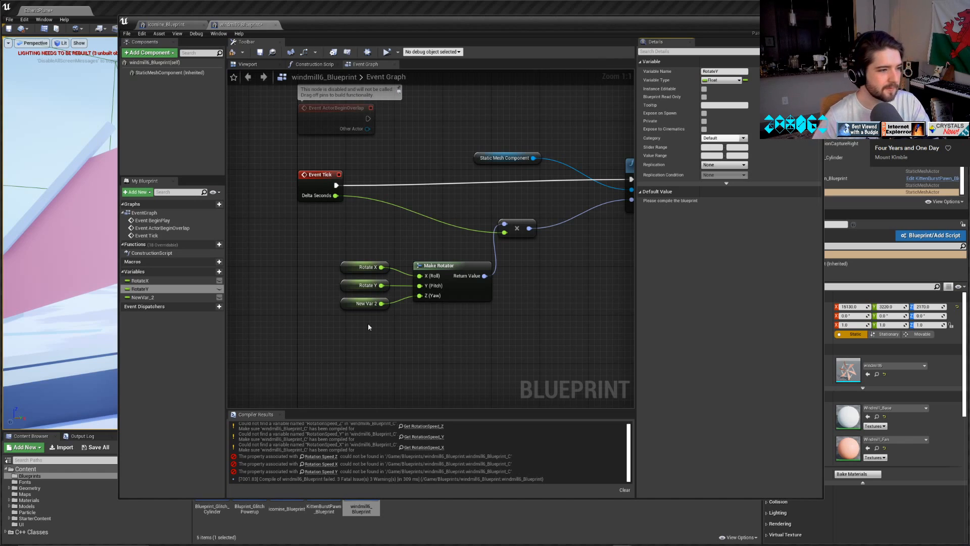
# Rename the variable feeding Z (Yaw) as RotateZ and compile windmill6_Blueprint.
pyautogui.click(365, 303)
pyautogui.click(724, 71)
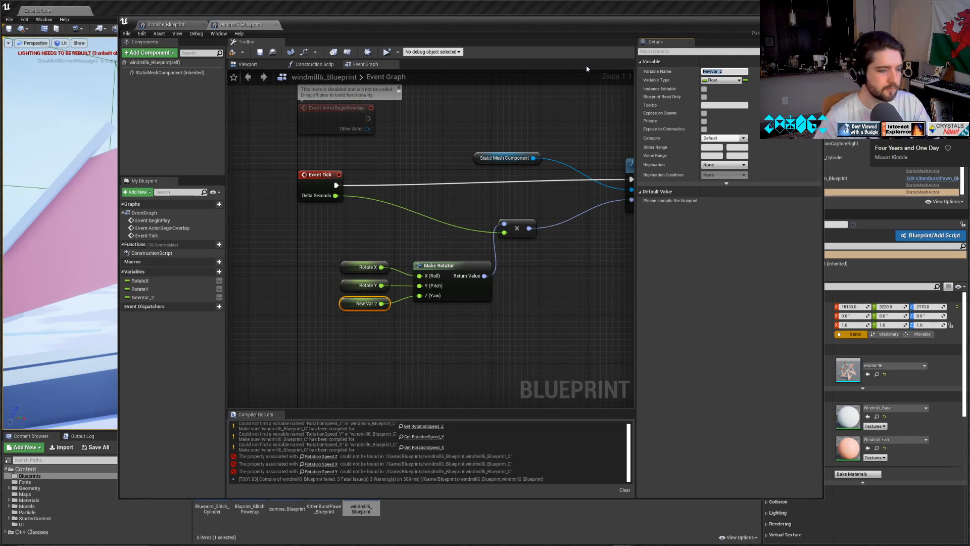
pyautogui.write('Rotate')
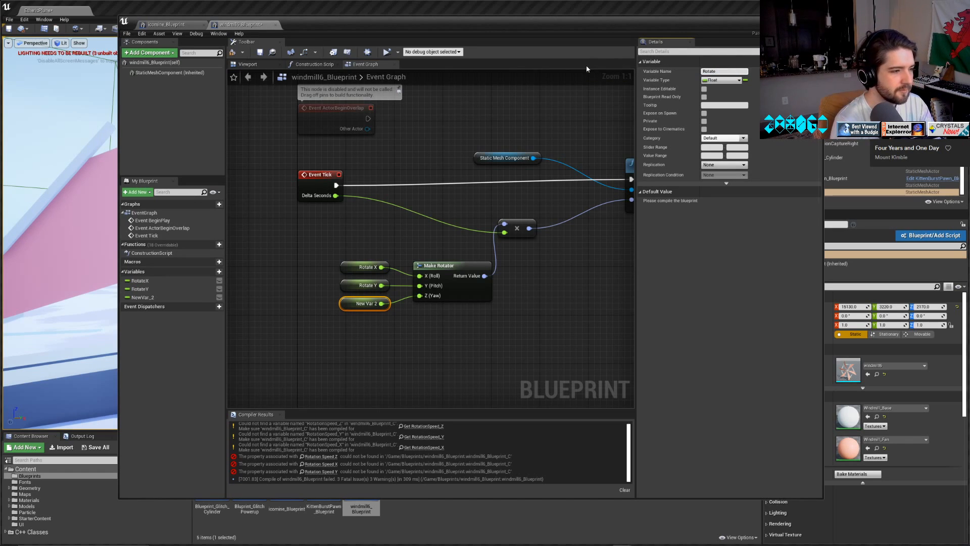
pyautogui.write('Z')
pyautogui.press('Return')
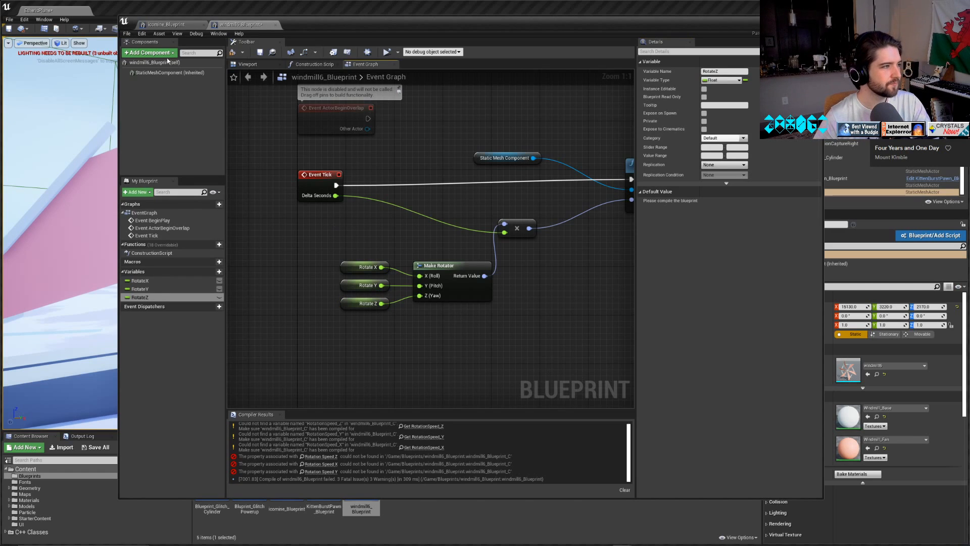
pyautogui.click(240, 52)
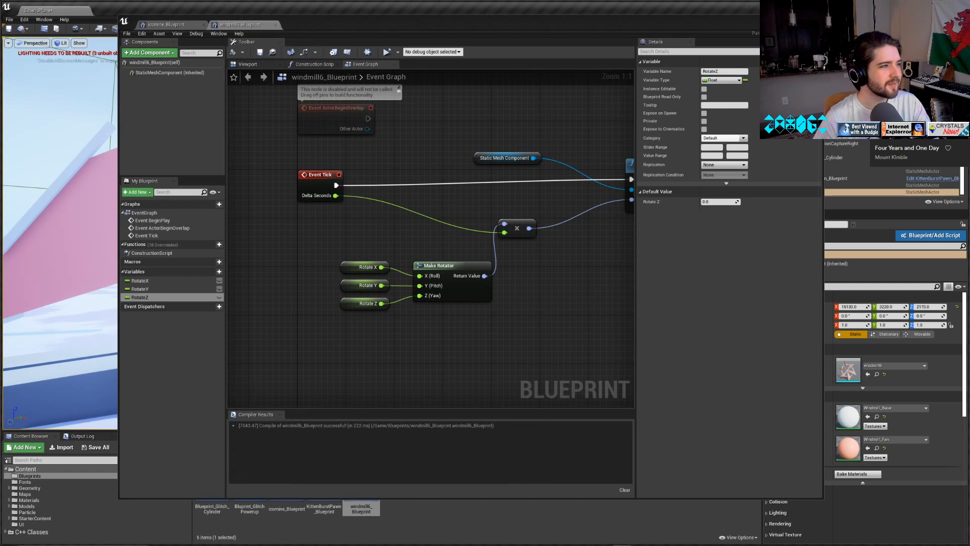
pyautogui.click(787, 21)
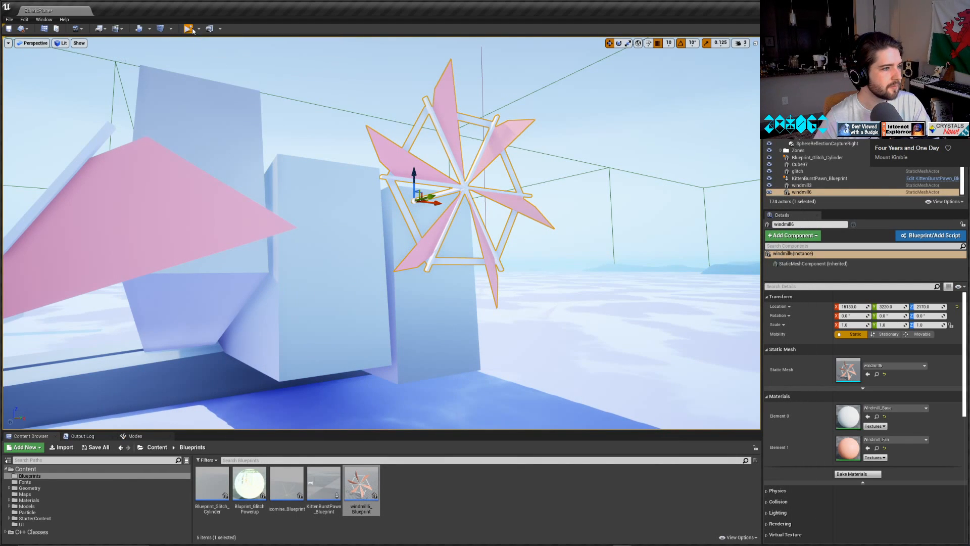
pyautogui.hotkey('ctrl', 'shift', 's')
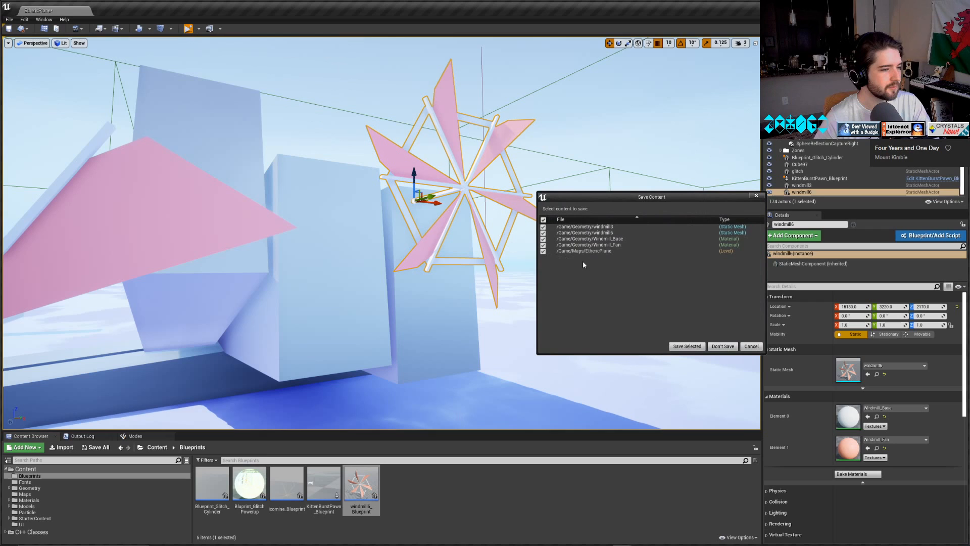
pyautogui.click(754, 348)
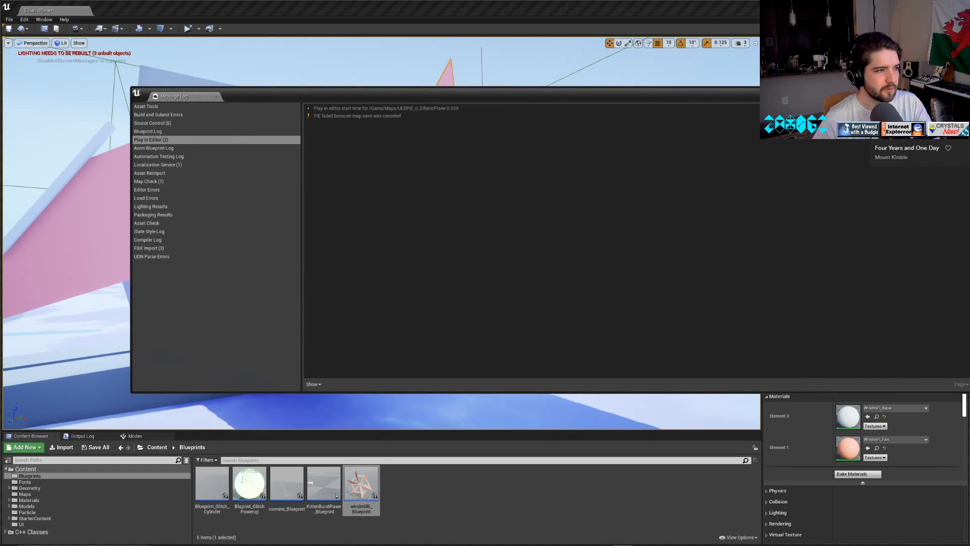
pyautogui.click(961, 92)
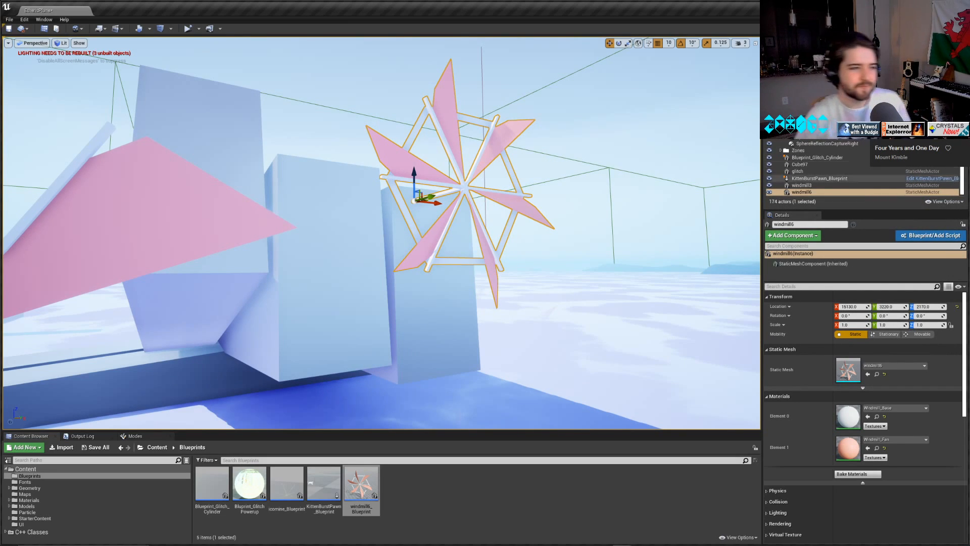
# Move the six-blade windmill in the level to an X location of about 13500 and a Z location of about 2730.
pyautogui.scroll(4, 532, 331)
pyautogui.moveTo(532, 331); pyautogui.dragTo(556, 304, button='right')
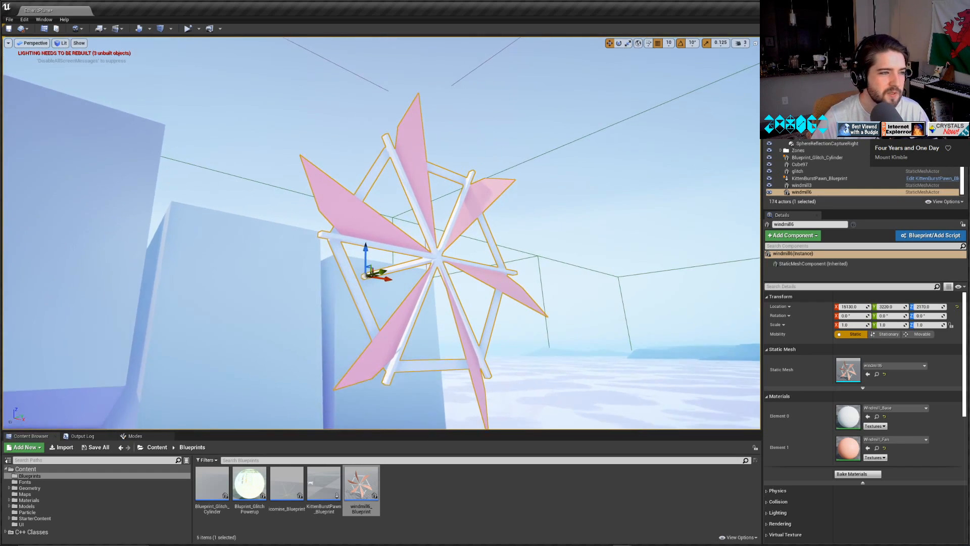
pyautogui.press('w')
pyautogui.moveTo(431, 133)
pyautogui.mouseDown(button='right')
pyautogui.moveTo(407, 126)
pyautogui.moveTo(430, 133)
pyautogui.mouseUp(button='right')
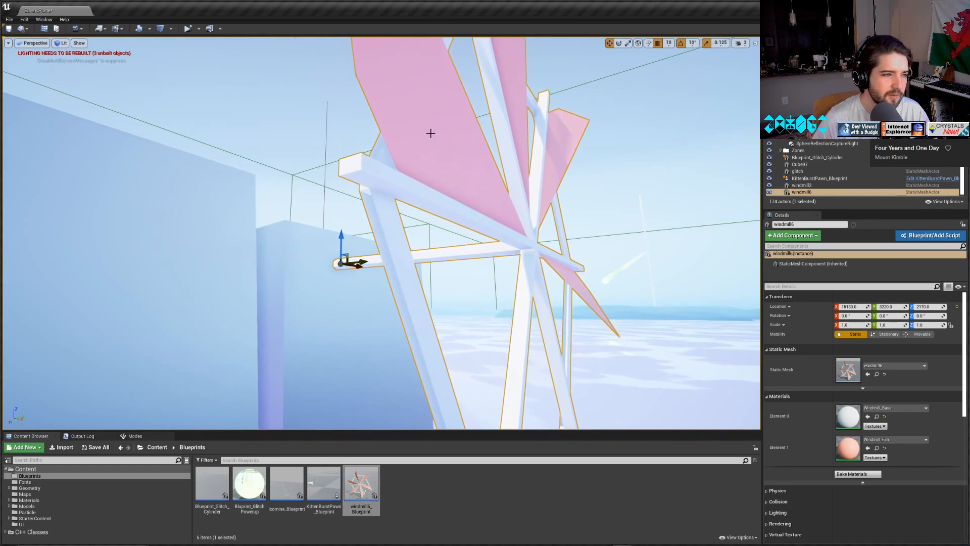
pyautogui.moveTo(585, 309)
pyautogui.mouseDown(button='right')
pyautogui.moveTo(543, 366)
pyautogui.moveTo(526, 339)
pyautogui.moveTo(585, 309)
pyautogui.mouseUp(button='right')
pyautogui.press('d')
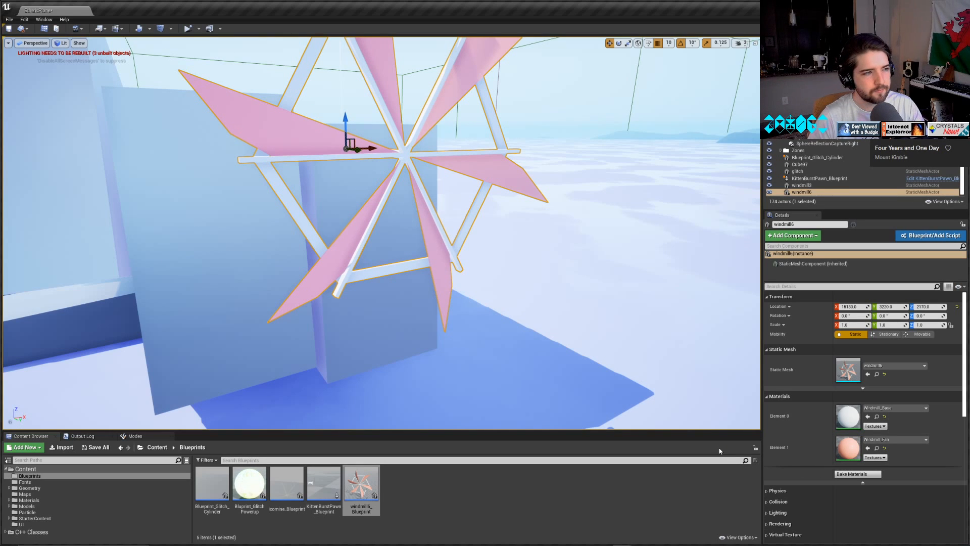
pyautogui.scroll(-2, 283, 289)
pyautogui.moveTo(278, 264); pyautogui.dragTo(331, 247, button='right')
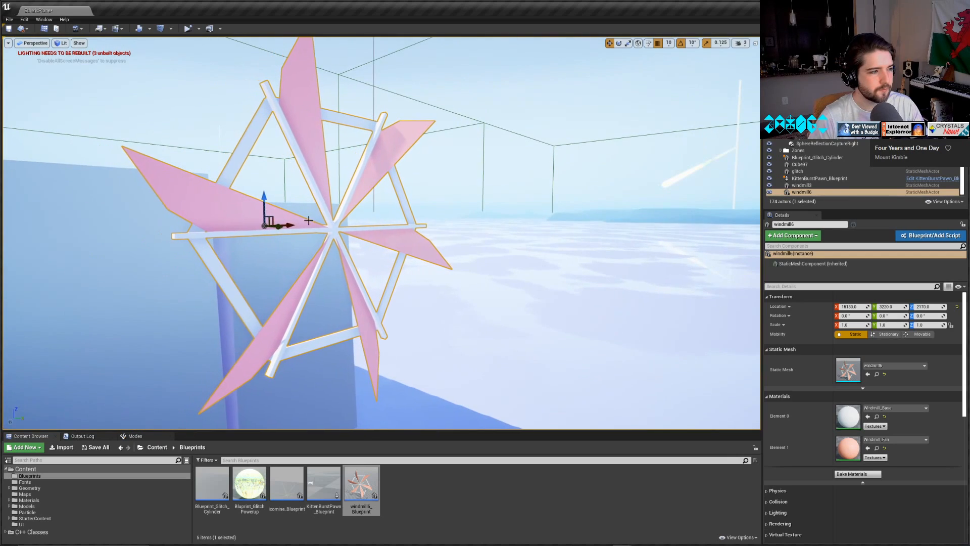
pyautogui.moveTo(296, 224); pyautogui.dragTo(81, 257)
pyautogui.moveTo(81, 256); pyautogui.dragTo(10, 240, button='right')
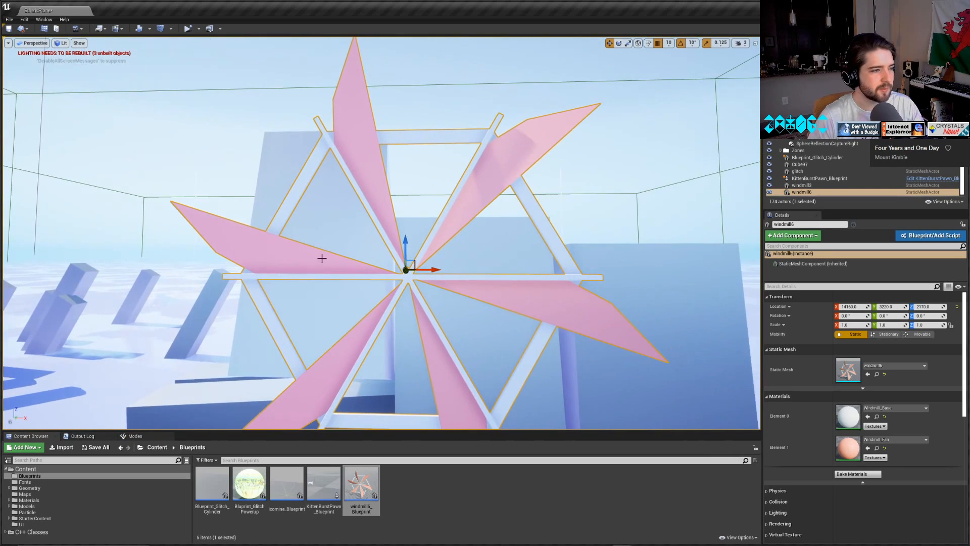
pyautogui.moveTo(405, 246); pyautogui.dragTo(385, 153)
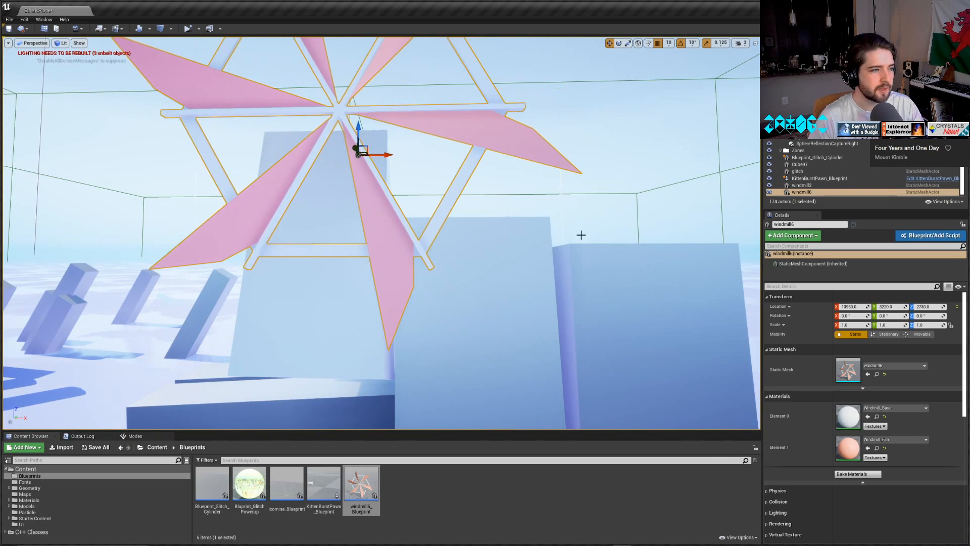
# Move the six-blade windmill along the Y axis to a location of about 2620, in front of the blocks.
pyautogui.moveTo(581, 234); pyautogui.dragTo(468, 217, button='right')
pyautogui.moveTo(574, 197); pyautogui.dragTo(454, 233, button='right')
pyautogui.moveTo(479, 124); pyautogui.dragTo(606, 132)
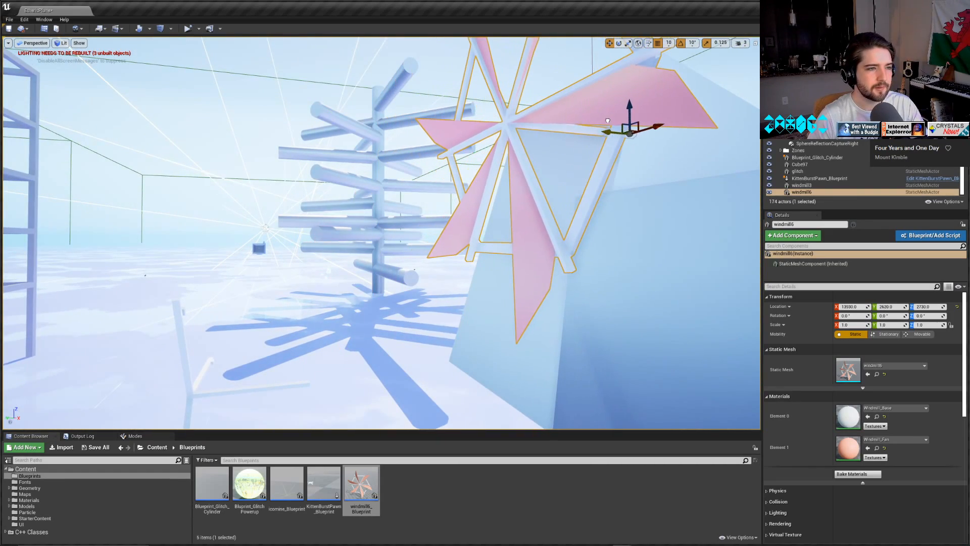
pyautogui.moveTo(605, 131); pyautogui.dragTo(662, 124, button='right')
pyautogui.moveTo(516, 200); pyautogui.dragTo(606, 205, button='right')
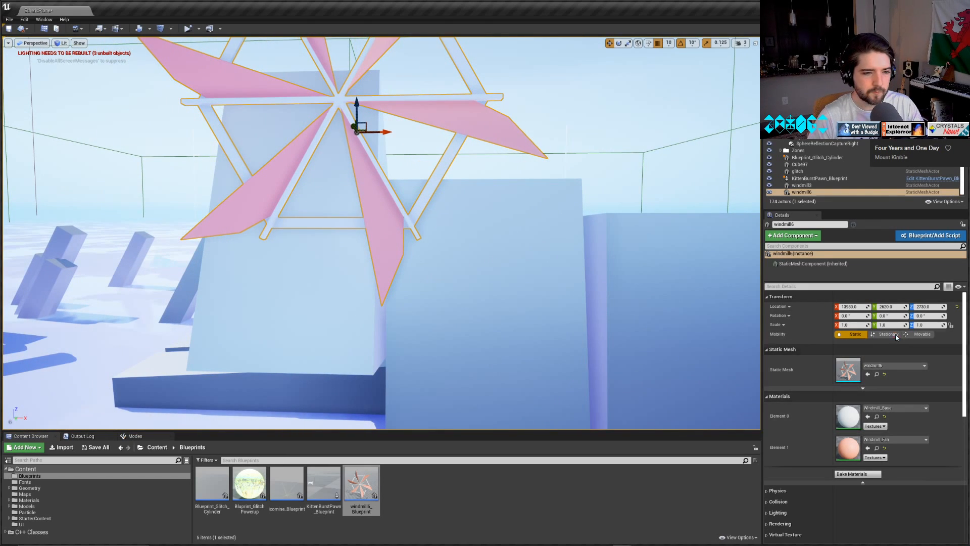
# Set the windmill6 actor's mobility to Movable and look through its remaining properties.
pyautogui.click(922, 334)
pyautogui.scroll(-5, 822, 486)
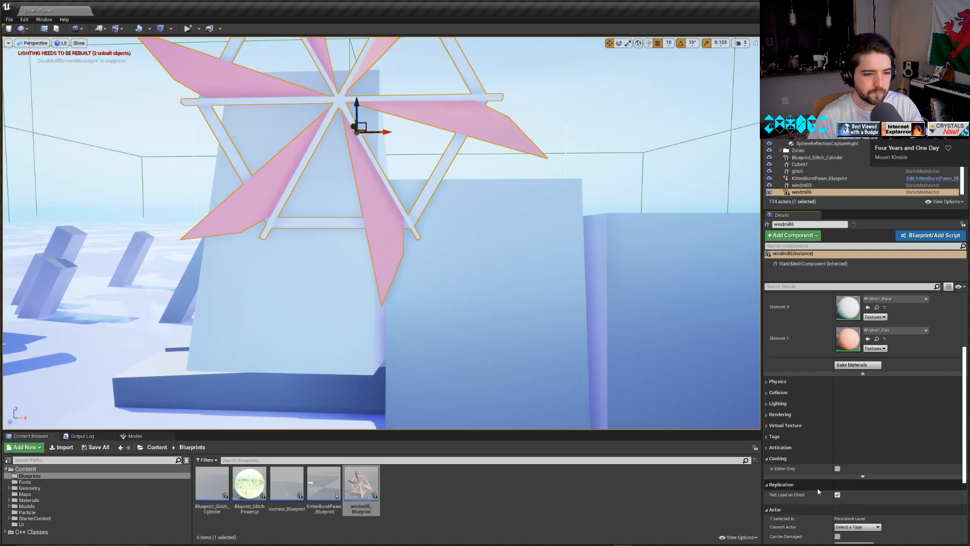
pyautogui.scroll(-3, 791, 411)
pyautogui.scroll(7, 845, 464)
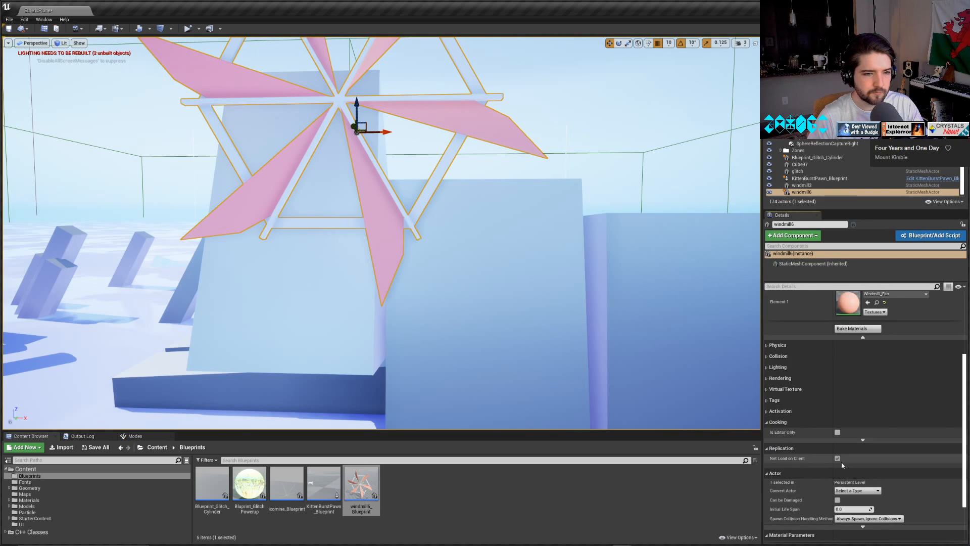
pyautogui.click(813, 263)
pyautogui.click(802, 193)
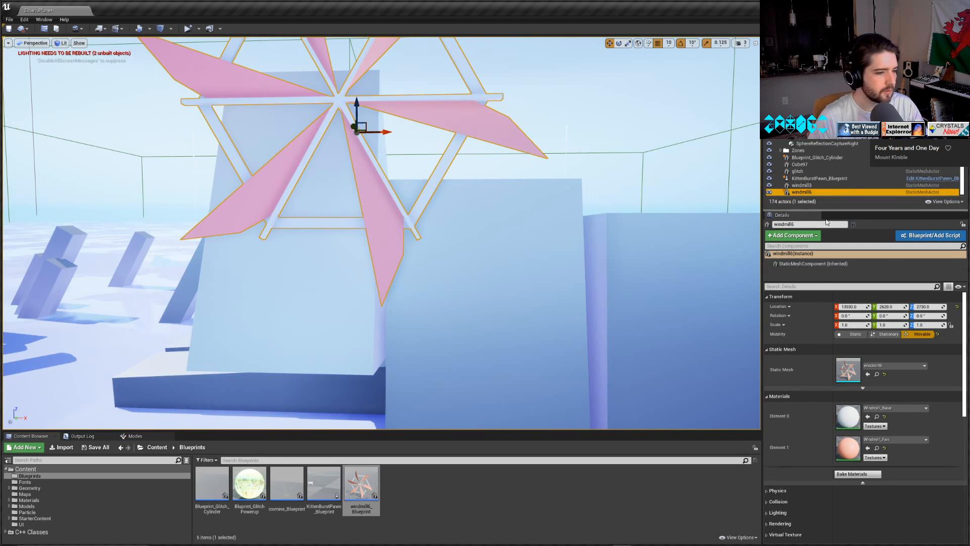
# Compare the windmill6 actor's properties with the icomine actor's, checking for exposed rotation speed settings.
pyautogui.scroll(-2, 904, 446)
pyautogui.scroll(-5, 905, 447)
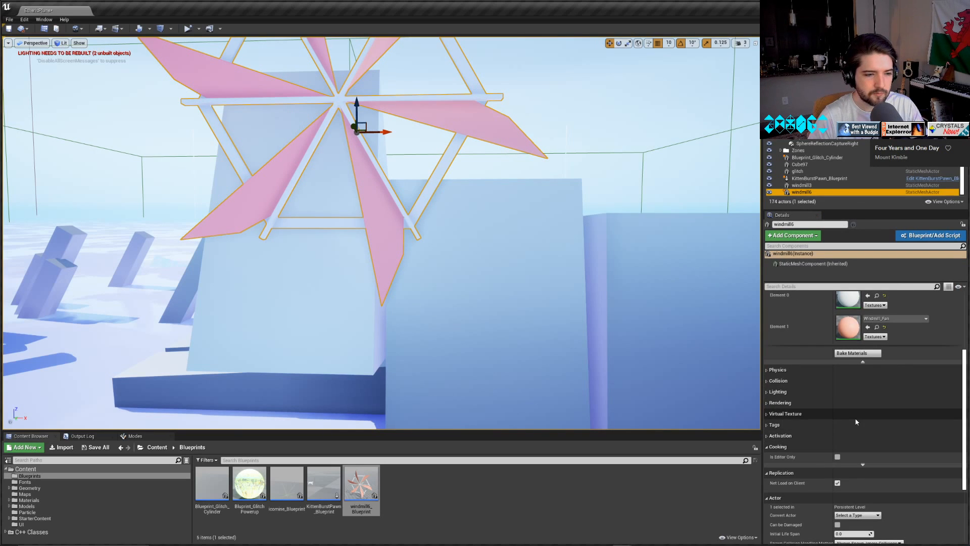
pyautogui.moveTo(227, 246); pyautogui.dragTo(121, 233, button='right')
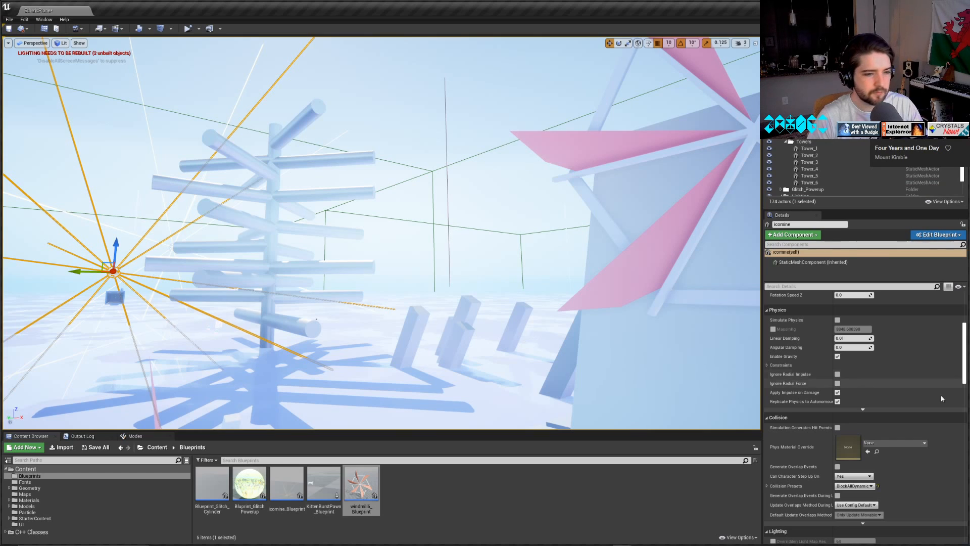
pyautogui.scroll(5, 845, 435)
pyautogui.scroll(3, 845, 444)
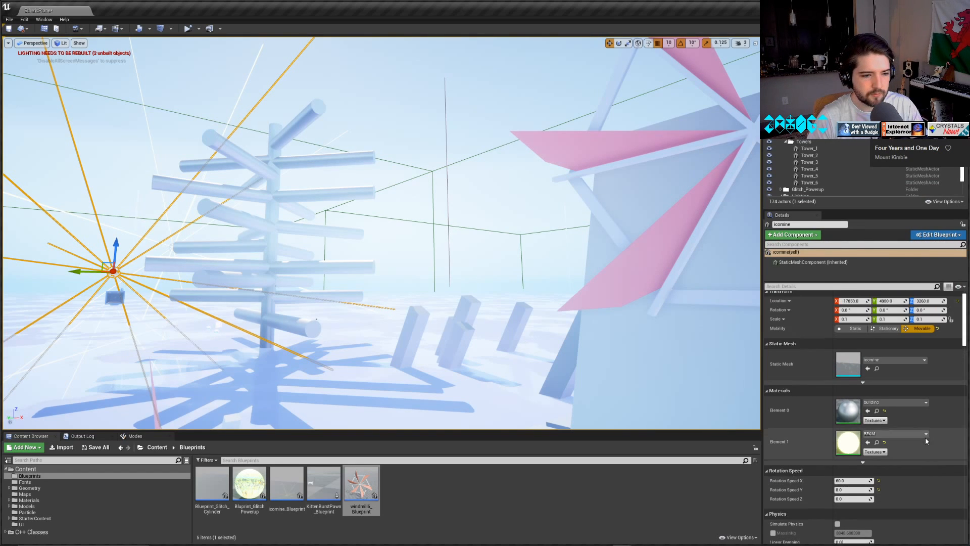
pyautogui.scroll(-1, 871, 170)
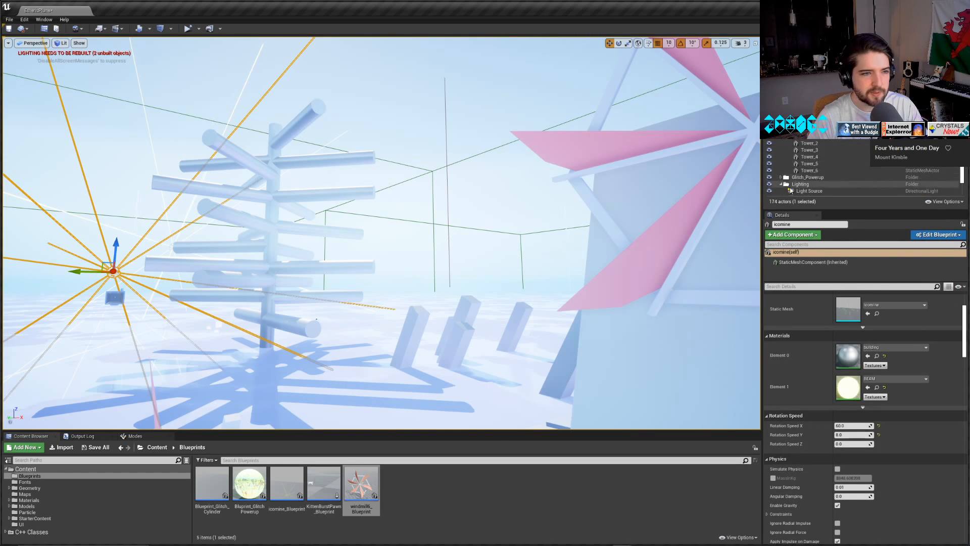
pyautogui.click(691, 216)
pyautogui.scroll(-2, 850, 444)
pyautogui.scroll(4, 850, 445)
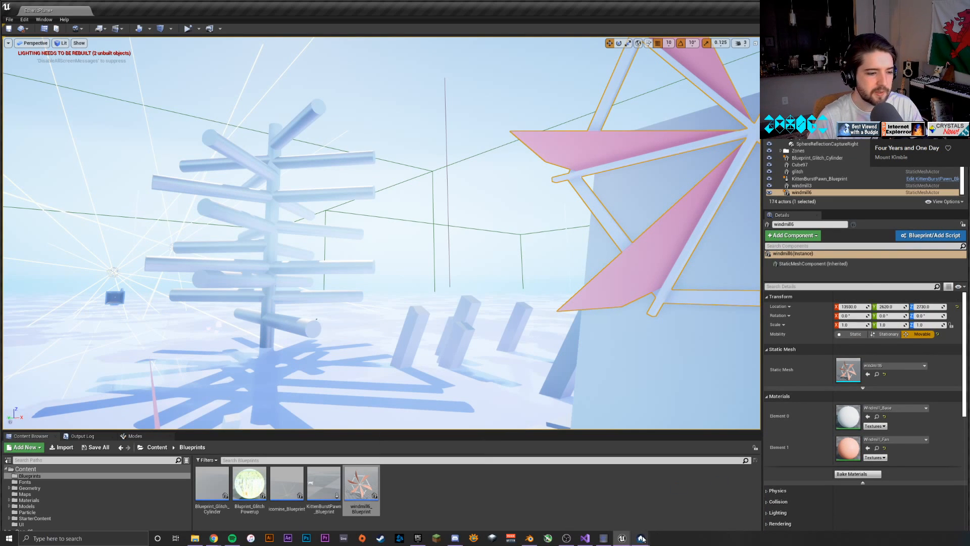
# Recompile and save windmill6_Blueprint, and return to the level.
pyautogui.moveTo(642, 538)
pyautogui.click(654, 508)
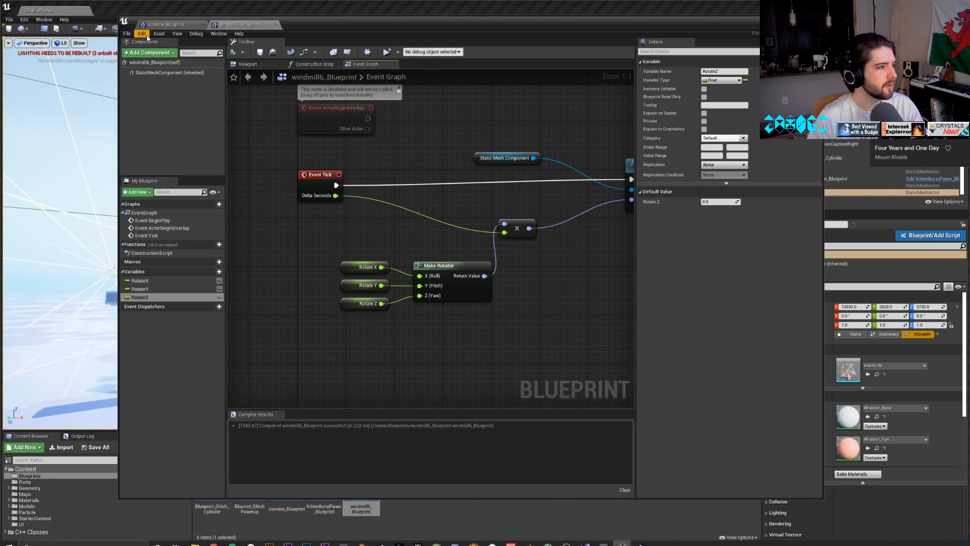
pyautogui.click(233, 52)
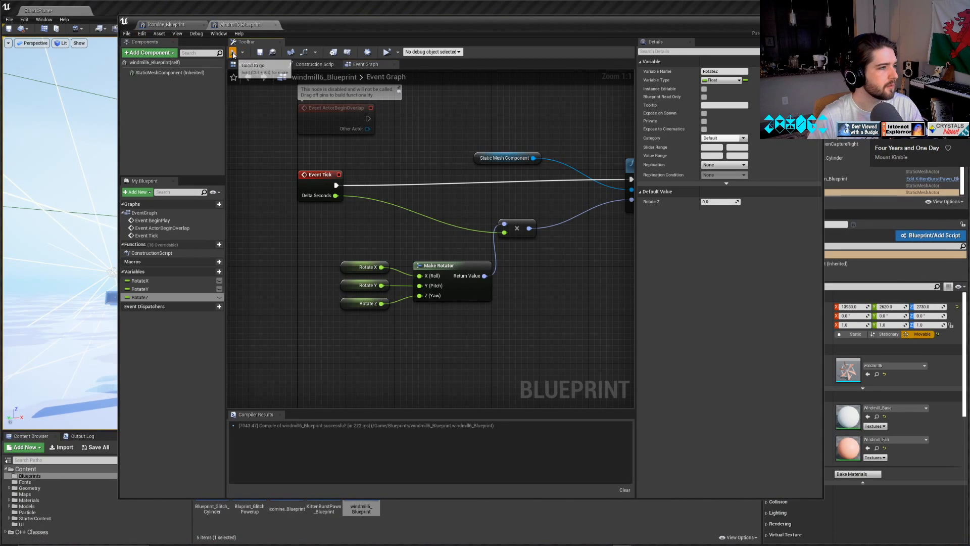
pyautogui.click(260, 53)
pyautogui.click(787, 21)
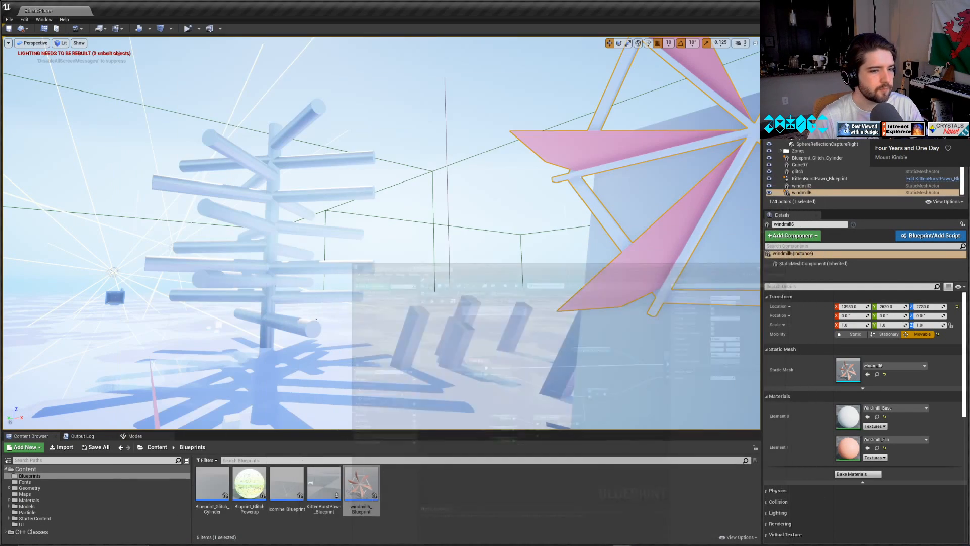
# Delete the windmill6 actor from the level and place an instance of windmill6_Blueprint near the branching tower instead.
pyautogui.doubleClick(817, 195)
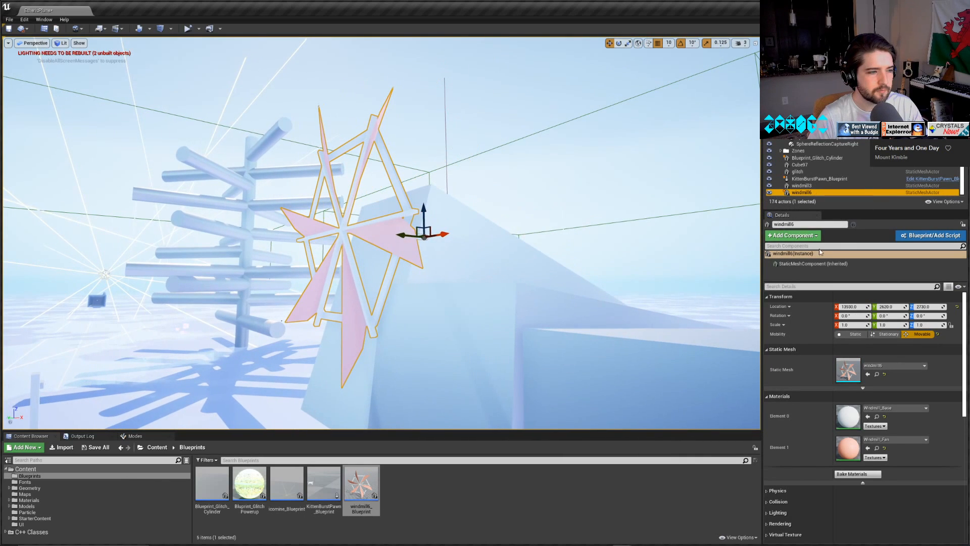
pyautogui.scroll(-2, 823, 417)
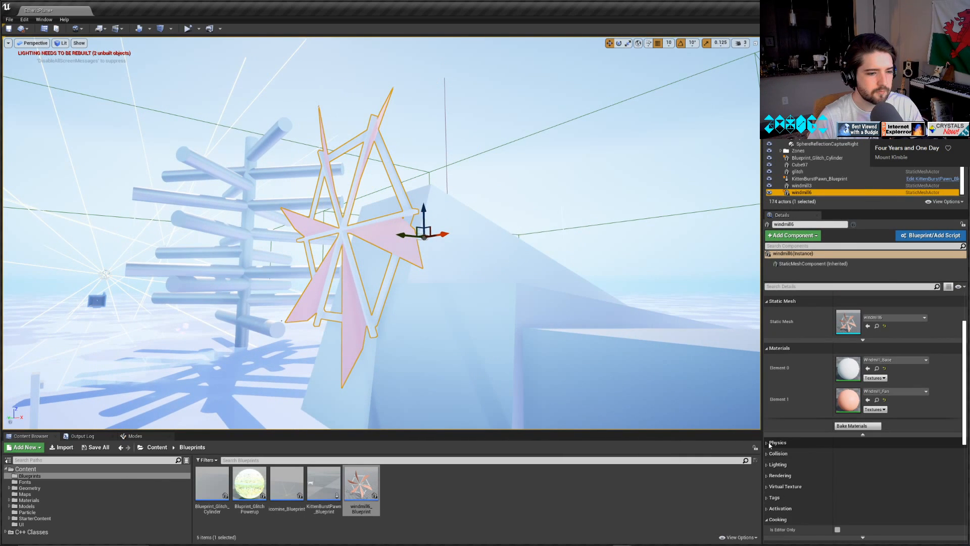
pyautogui.scroll(2, 791, 440)
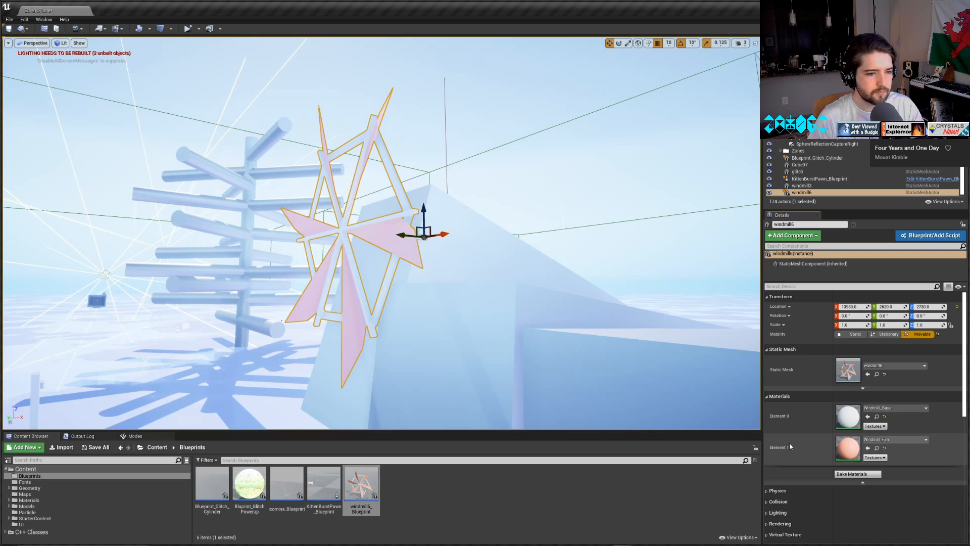
pyautogui.scroll(-5, 789, 442)
pyautogui.scroll(-2, 786, 447)
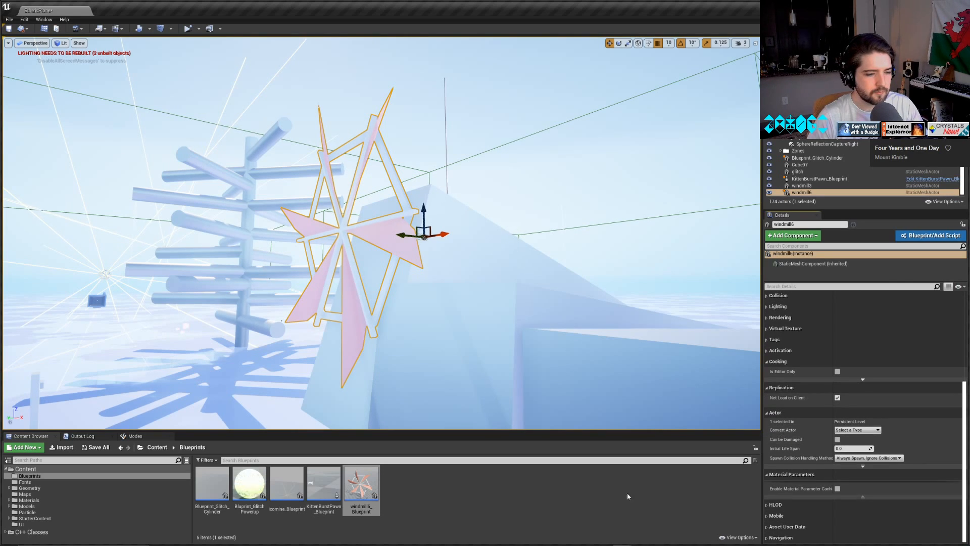
pyautogui.moveTo(480, 537)
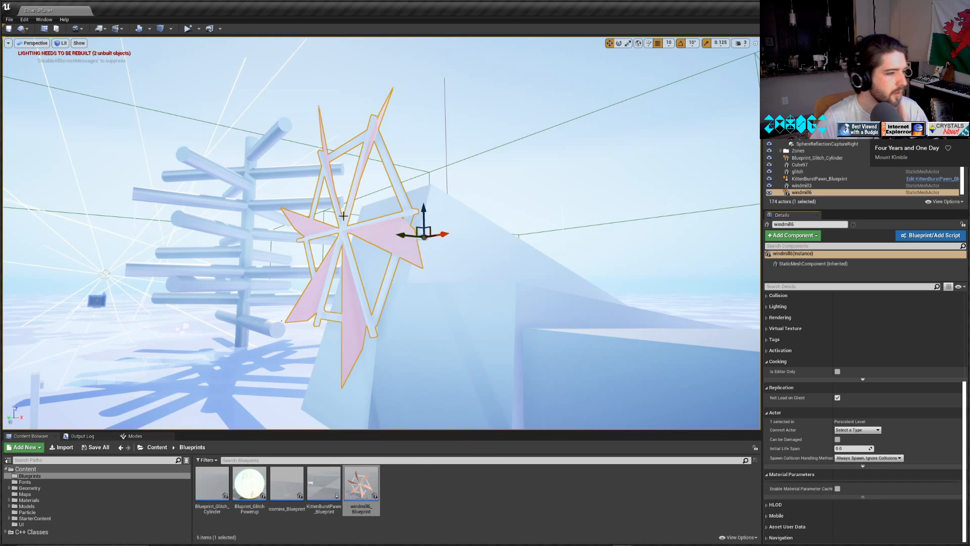
pyautogui.press('Delete')
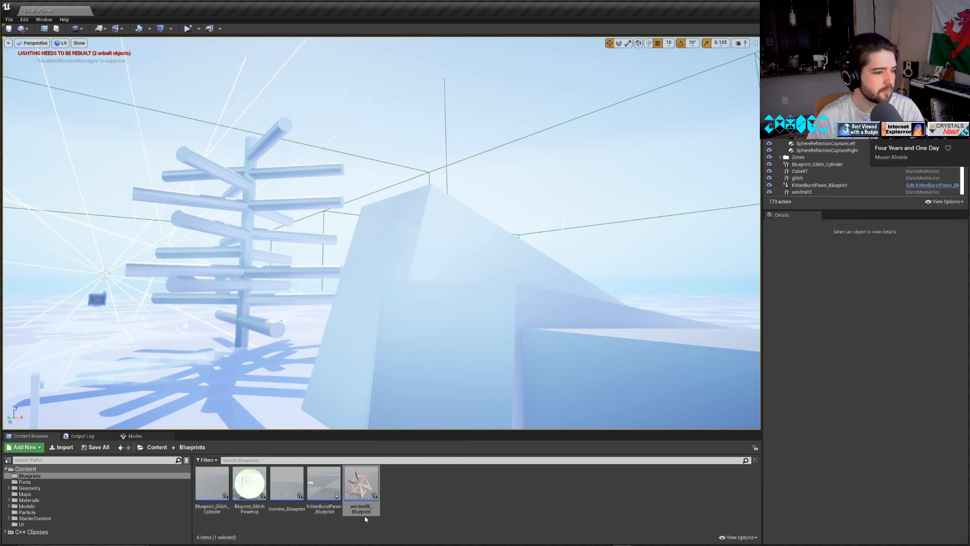
pyautogui.moveTo(365, 514); pyautogui.dragTo(267, 323)
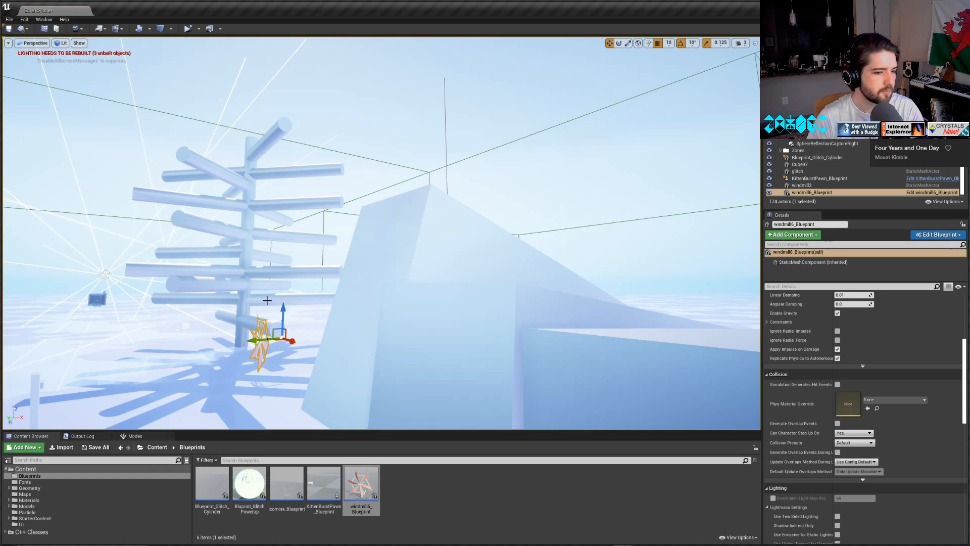
# Raise the placed windmill blueprint above the ground and move it along X to the slanted block.
pyautogui.moveTo(286, 321); pyautogui.dragTo(273, 321, button='right')
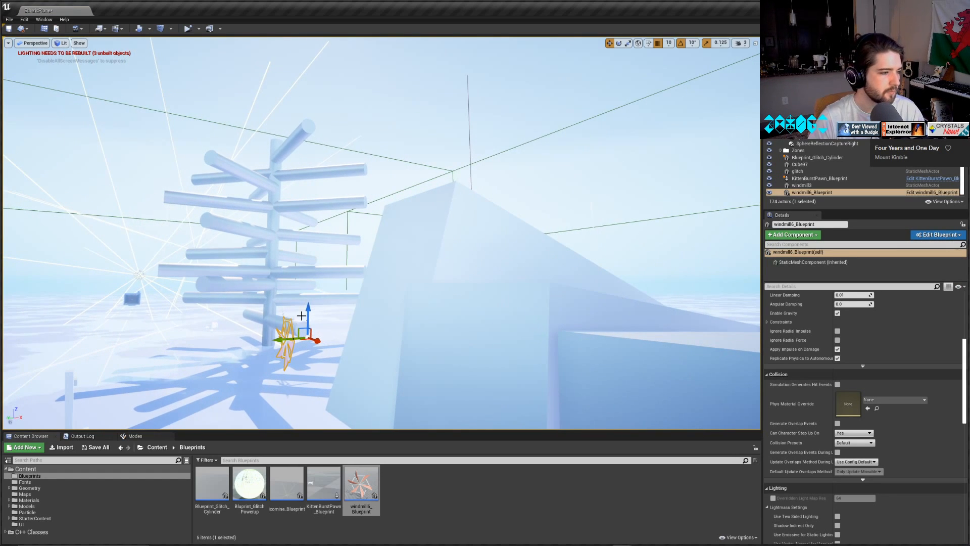
pyautogui.moveTo(308, 316); pyautogui.dragTo(312, 189)
pyautogui.click(323, 214)
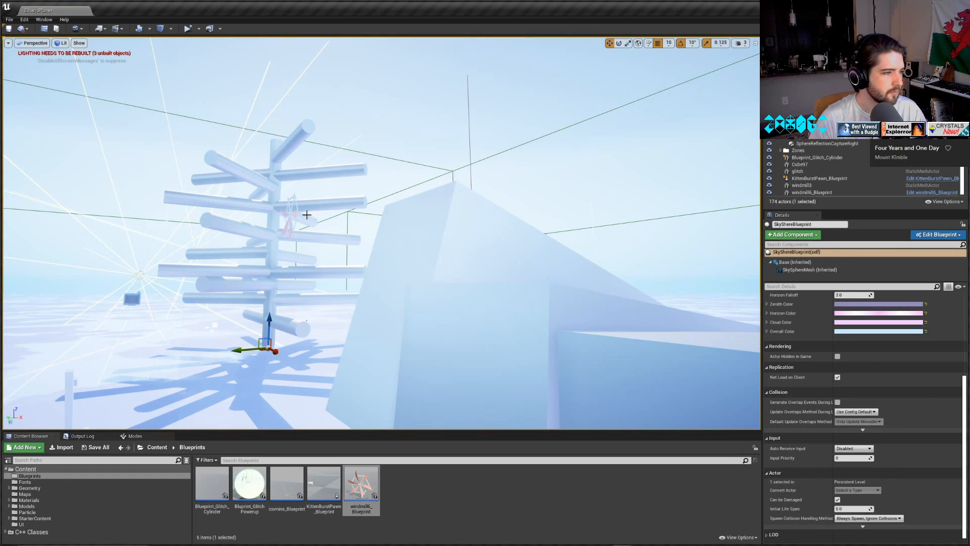
pyautogui.click(302, 216)
pyautogui.click(292, 212)
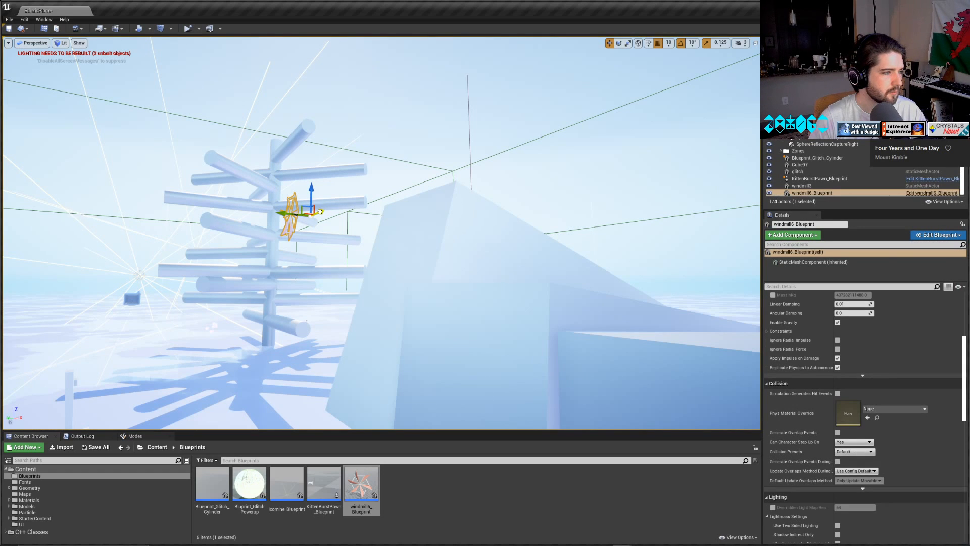
pyautogui.moveTo(320, 211); pyautogui.dragTo(438, 317)
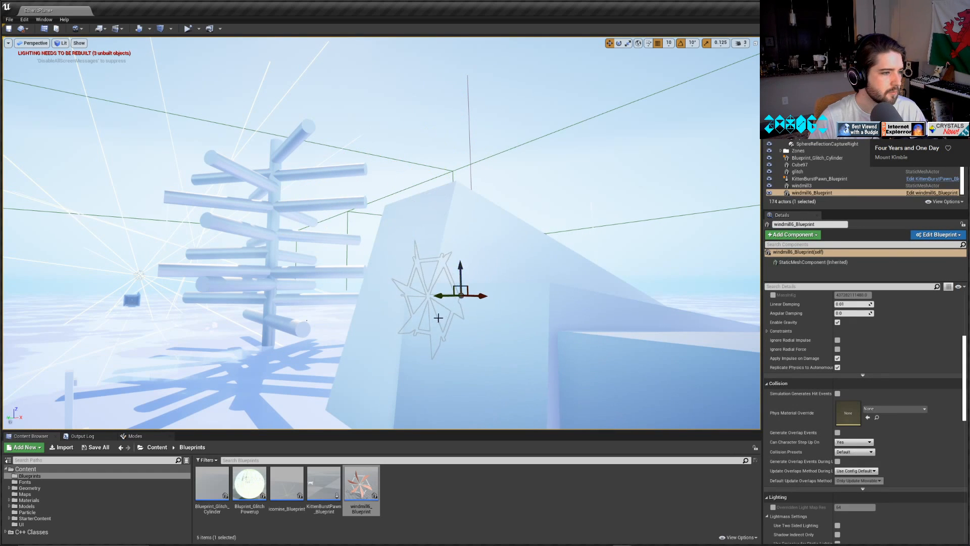
pyautogui.moveTo(438, 317); pyautogui.dragTo(381, 313, button='right')
# Set the camera speed to 4, and move the windmill blueprint further along X and up beside the blocks.
pyautogui.click(740, 42)
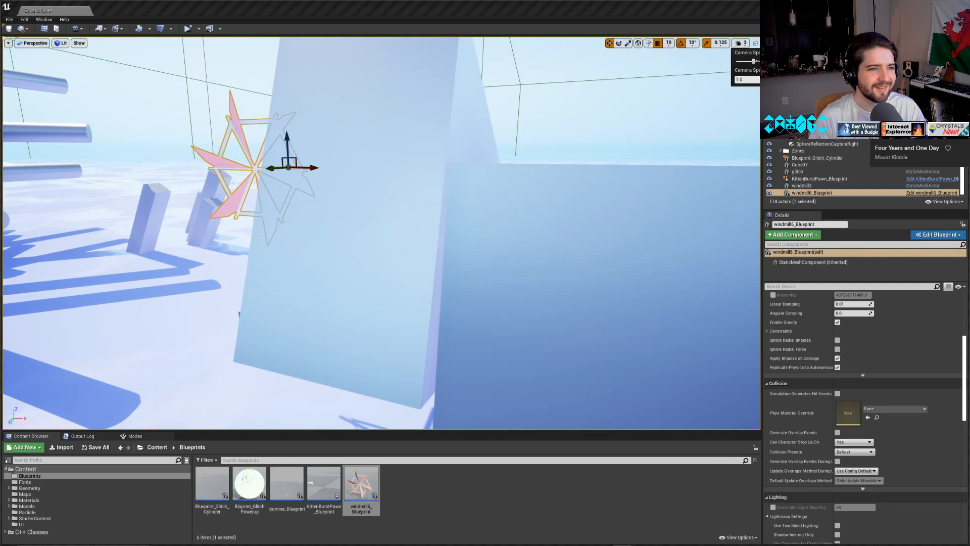
pyautogui.click(8, 460)
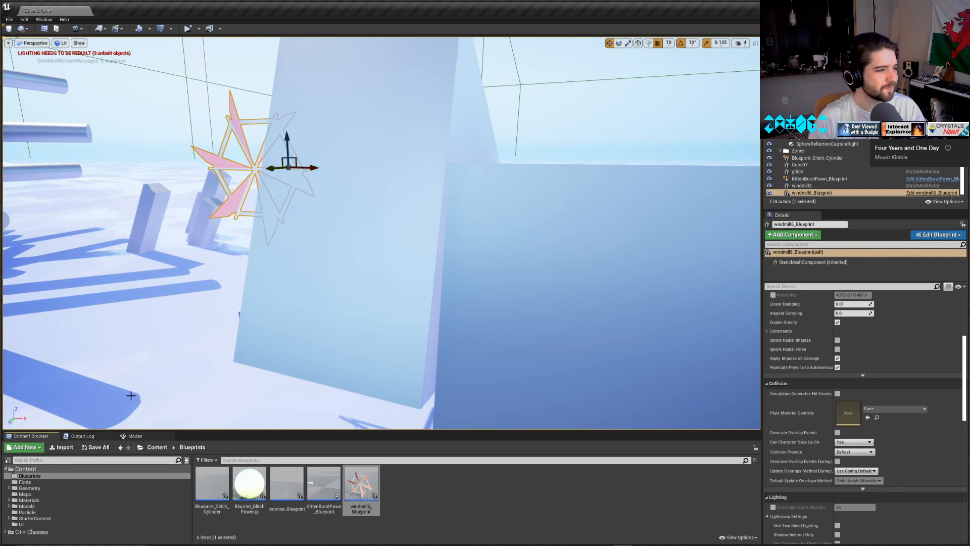
pyautogui.moveTo(147, 326); pyautogui.dragTo(223, 334, button='right')
pyautogui.press('s')
pyautogui.moveTo(186, 200); pyautogui.dragTo(427, 256)
pyautogui.press('d')
pyautogui.moveTo(537, 264)
pyautogui.mouseDown(button='right')
pyautogui.moveTo(444, 264)
pyautogui.moveTo(537, 265)
pyautogui.mouseUp(button='right')
pyautogui.press('s')
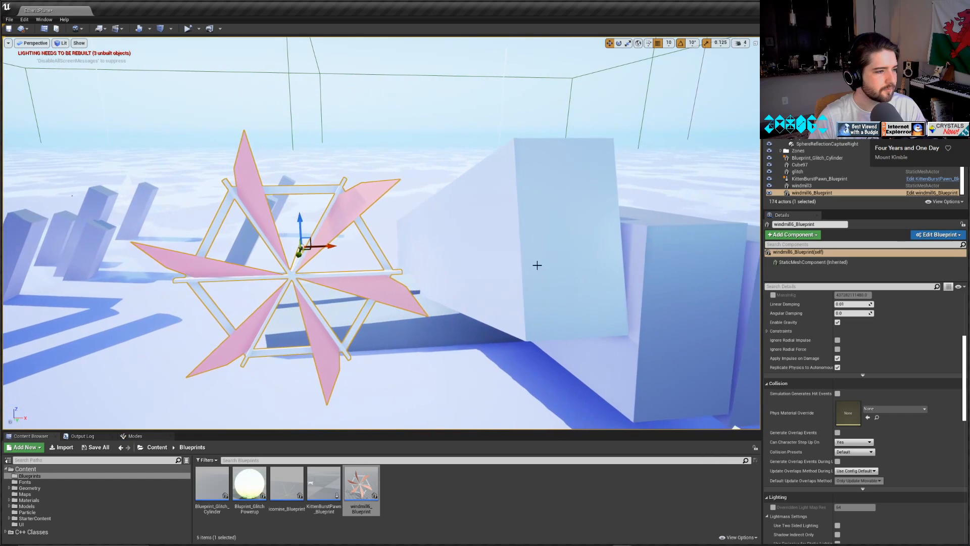
pyautogui.moveTo(319, 247); pyautogui.dragTo(652, 247)
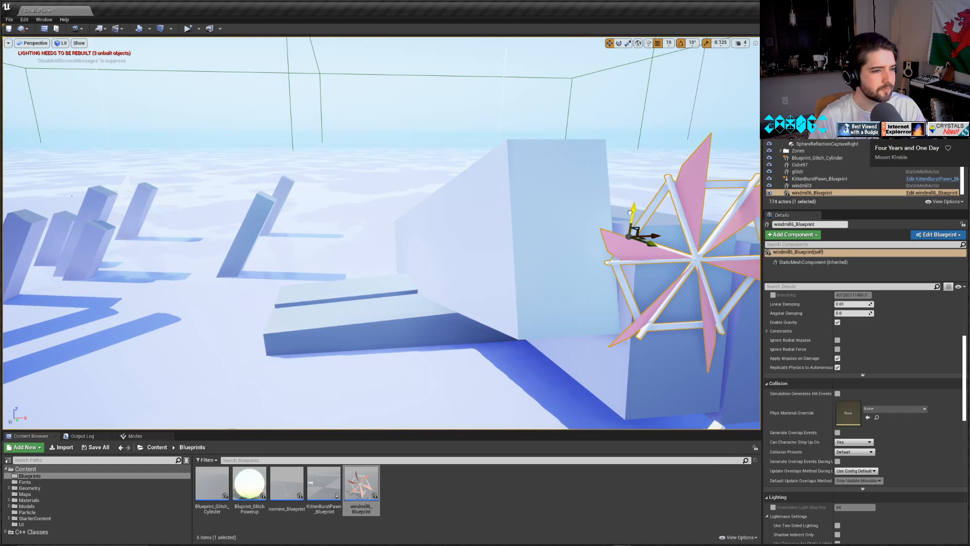
pyautogui.moveTo(630, 212); pyautogui.dragTo(609, 165)
# Move the windmill blueprint along Y until its blades stand clear in front of the blocks, and save the level.
pyautogui.press('d')
pyautogui.moveTo(609, 165); pyautogui.dragTo(427, 174, button='right')
pyautogui.press('d')
pyautogui.press('d')
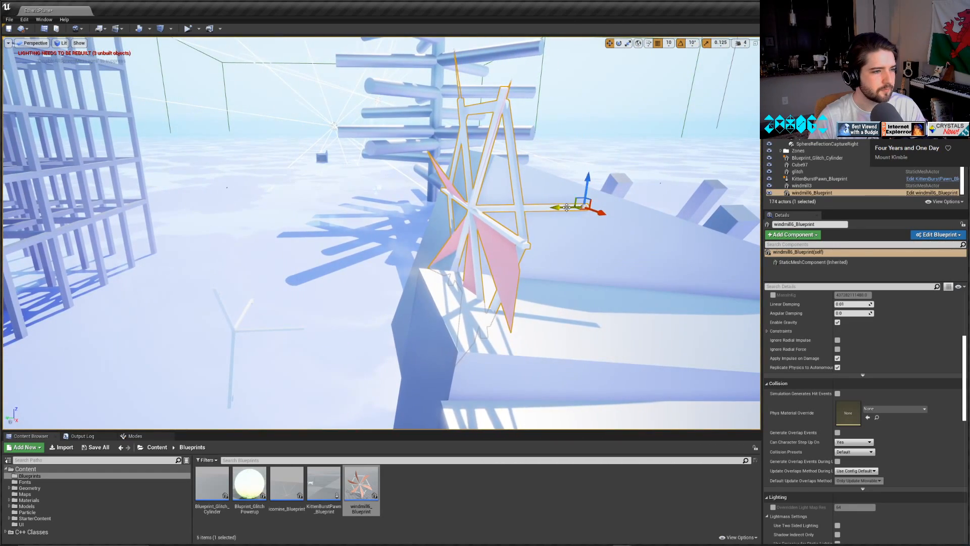
pyautogui.moveTo(564, 211); pyautogui.dragTo(483, 203)
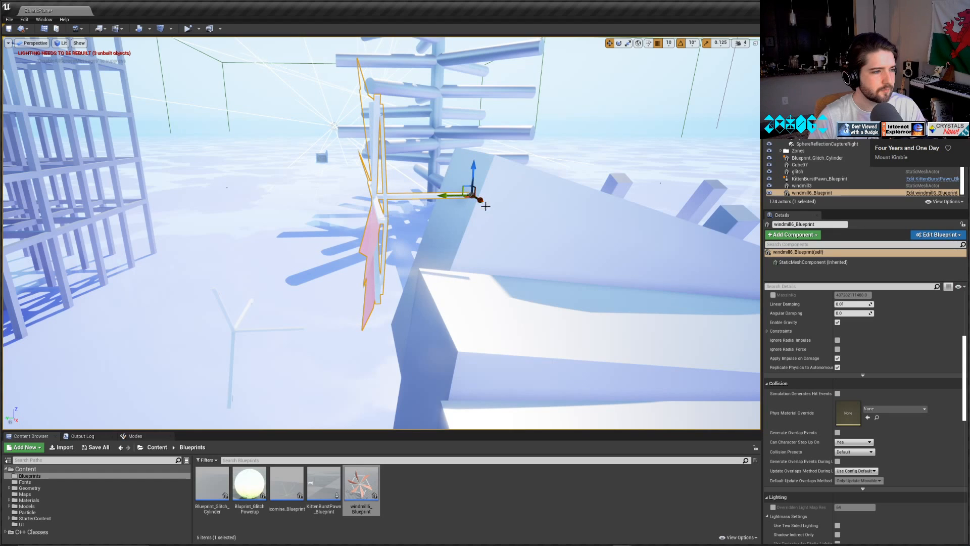
pyautogui.press('a')
pyautogui.moveTo(484, 204); pyautogui.dragTo(407, 300, button='right')
pyautogui.hotkey('ctrl', 's')
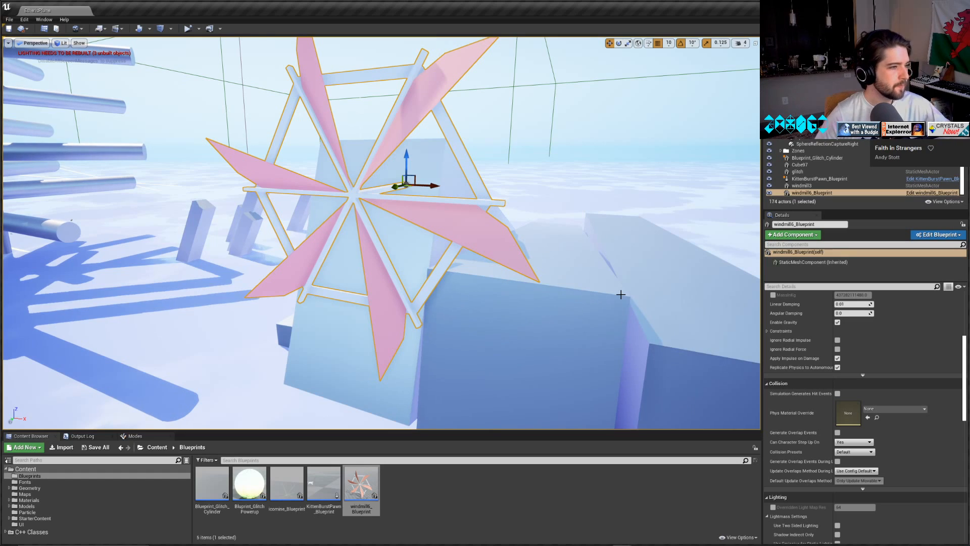
# Make the RotateX, RotateY and RotateZ variables of windmill6_Blueprint instance editable, and compile and save the Blueprint.
pyautogui.scroll(2, 928, 387)
pyautogui.scroll(5, 925, 374)
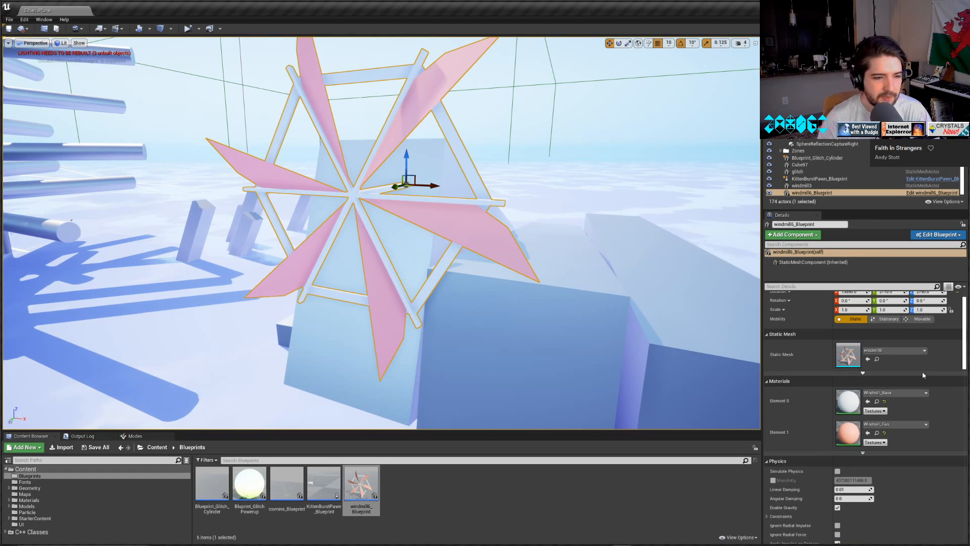
pyautogui.scroll(-4, 923, 371)
pyautogui.scroll(-12, 917, 382)
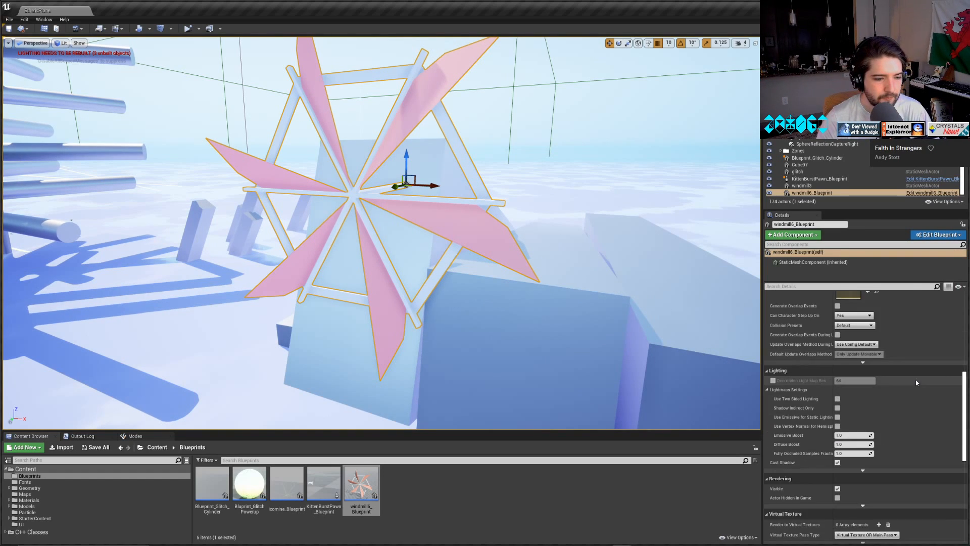
pyautogui.scroll(-3, 918, 383)
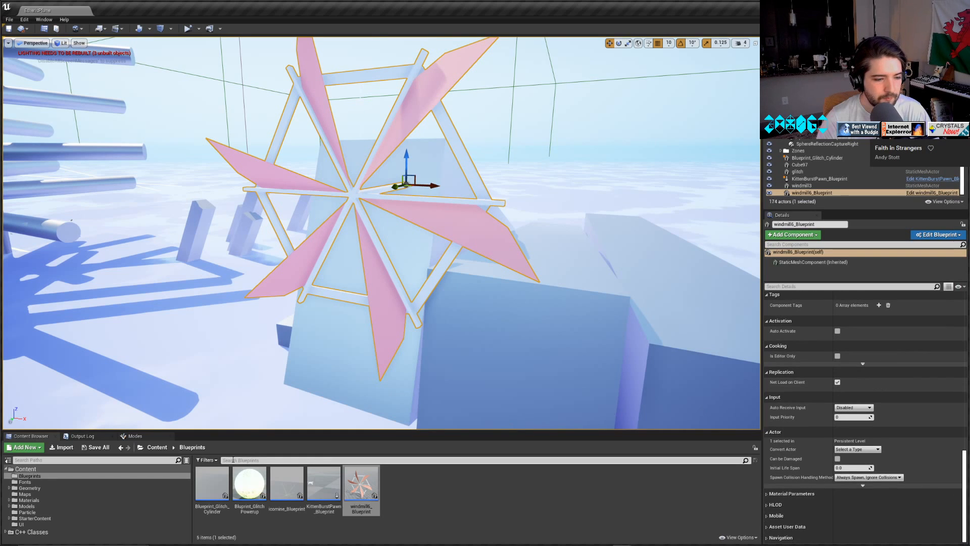
pyautogui.doubleClick(371, 493)
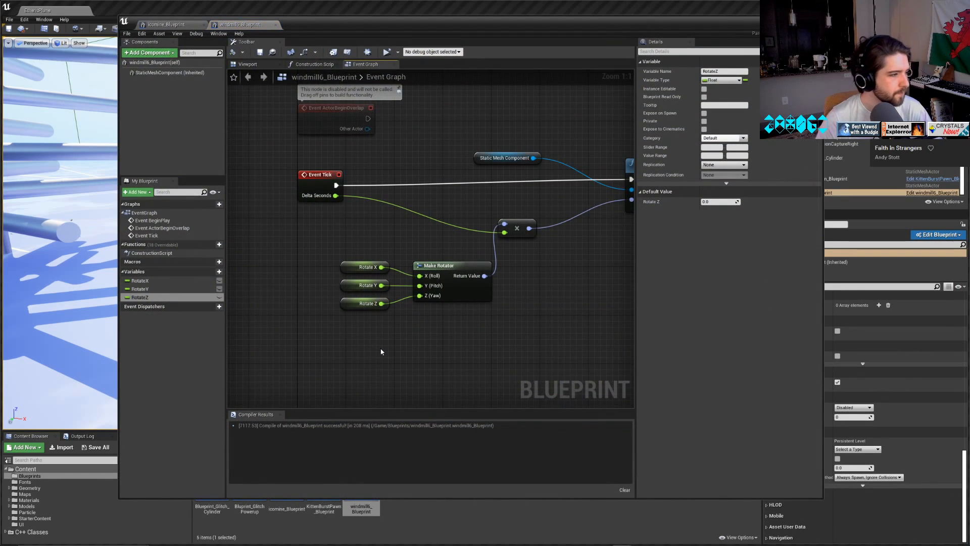
pyautogui.click(220, 280)
pyautogui.click(219, 288)
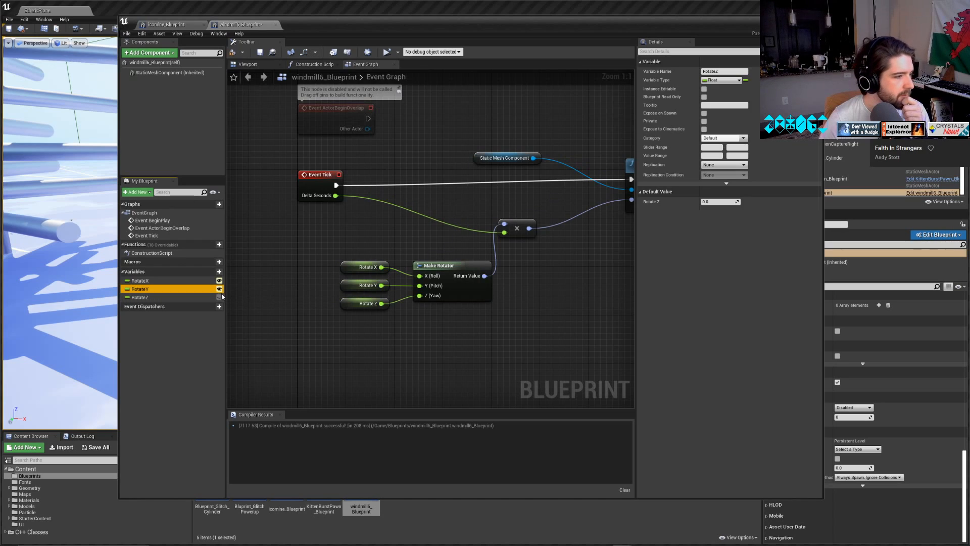
pyautogui.click(219, 297)
pyautogui.click(232, 52)
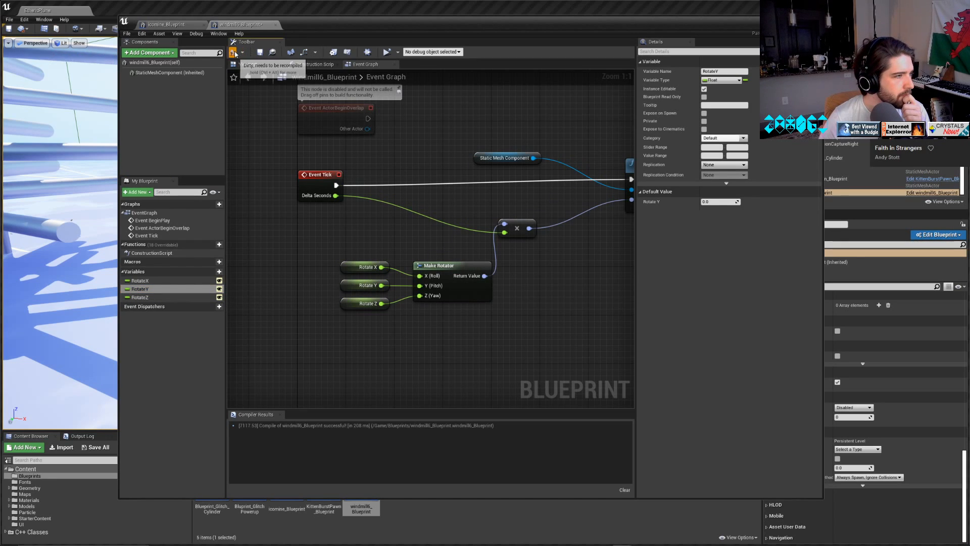
pyautogui.click(260, 52)
pyautogui.click(790, 20)
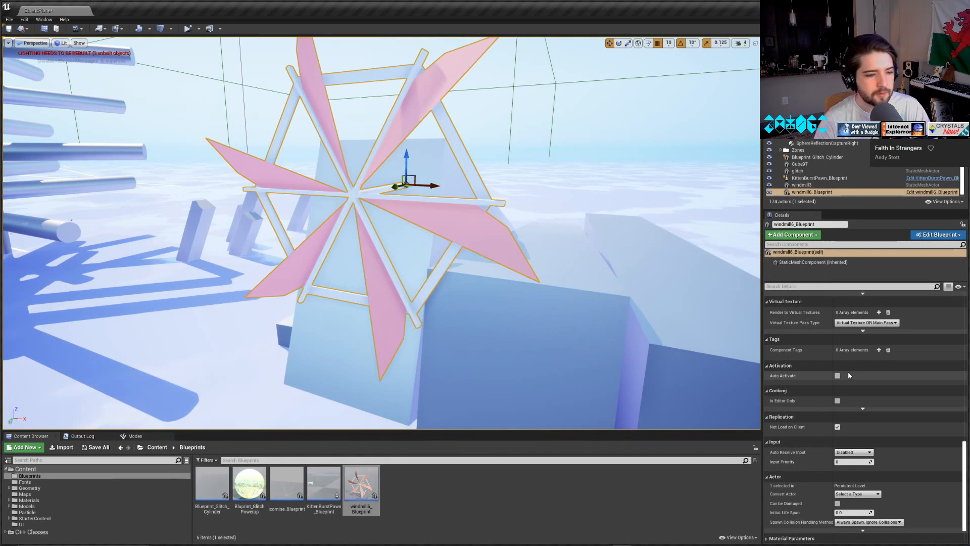
# Set Rotate Y to 10.0 on the placed windmill6_Blueprint instance.
pyautogui.scroll(7, 849, 374)
pyautogui.scroll(10, 869, 414)
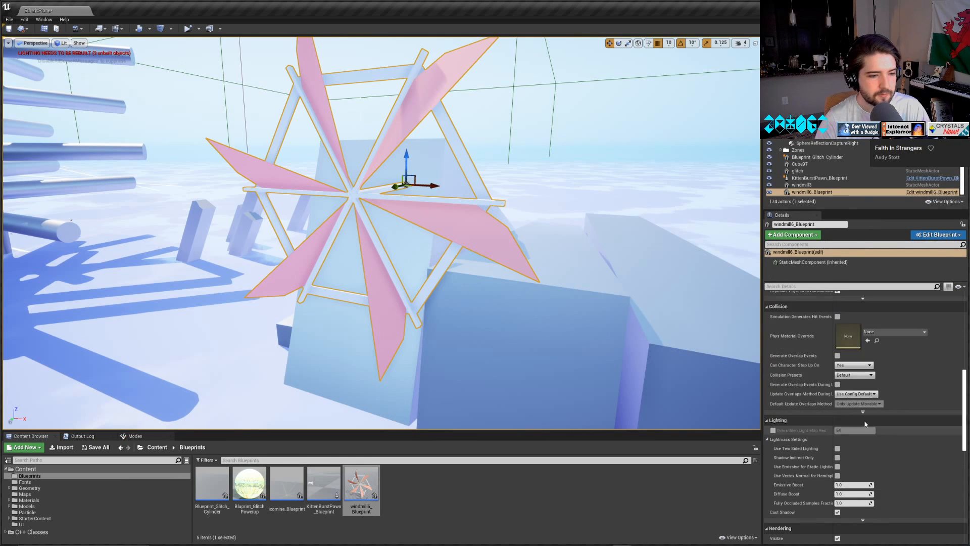
pyautogui.scroll(3, 866, 423)
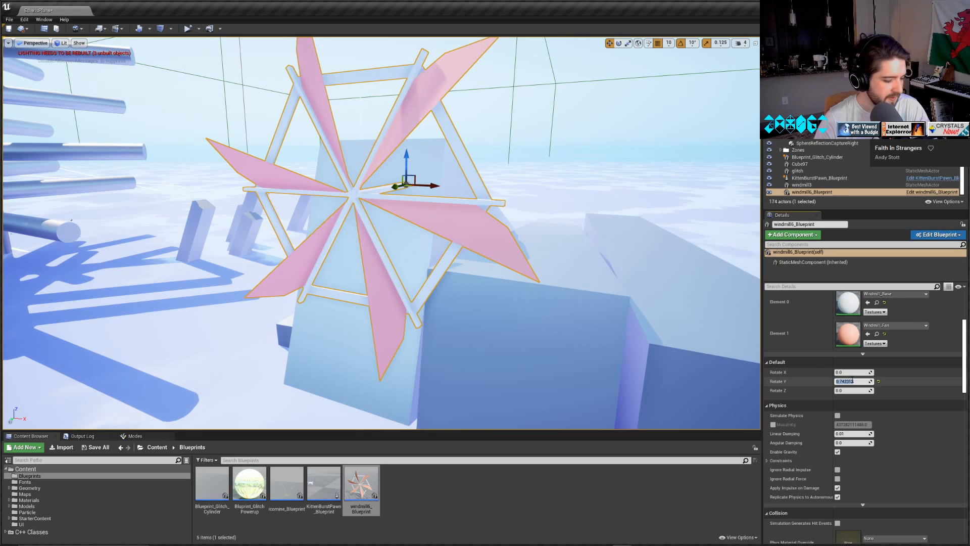
pyautogui.press('Return')
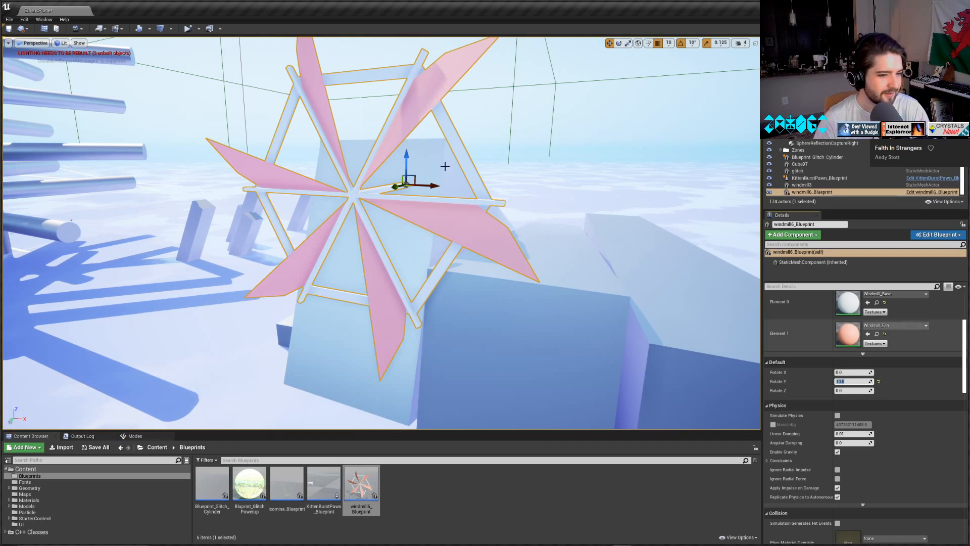
# Cancel the save prompt, play the level in the selected viewport to test the windmill, and close the message log after stopping.
pyautogui.click(188, 29)
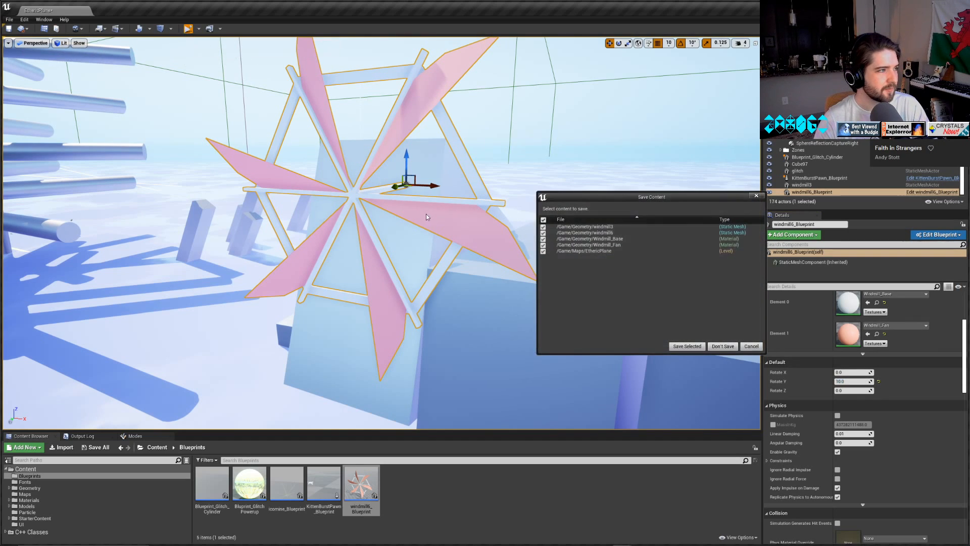
pyautogui.click(751, 346)
pyautogui.click(963, 93)
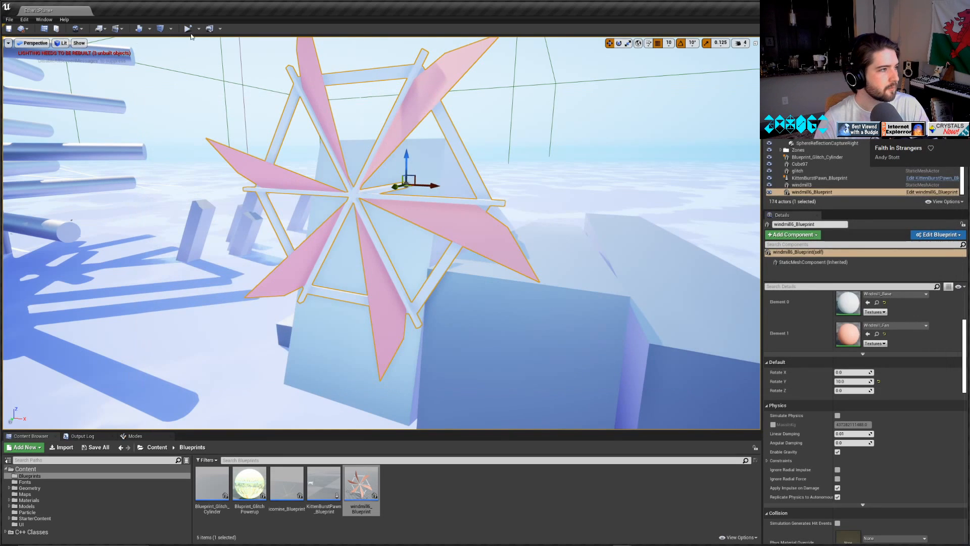
pyautogui.click(199, 29)
pyautogui.click(246, 46)
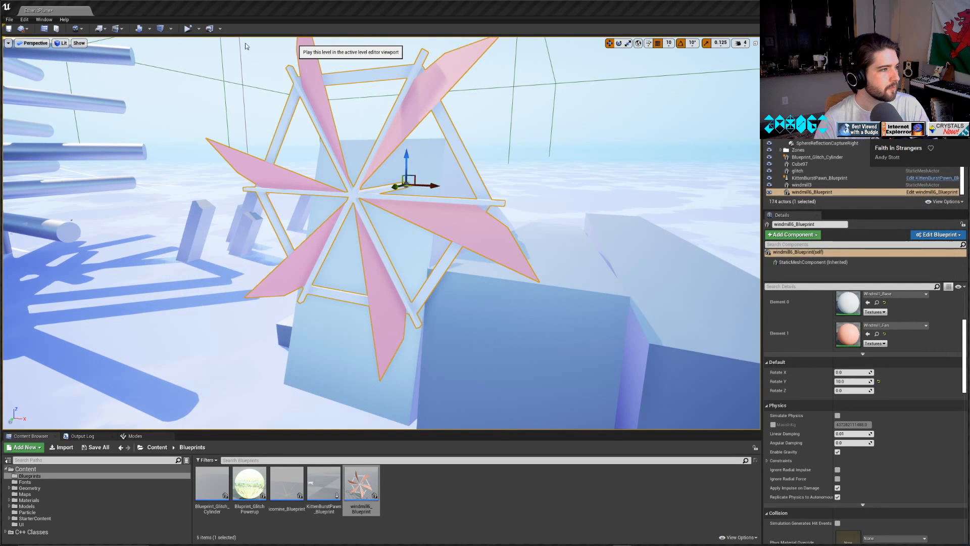
pyautogui.click(186, 29)
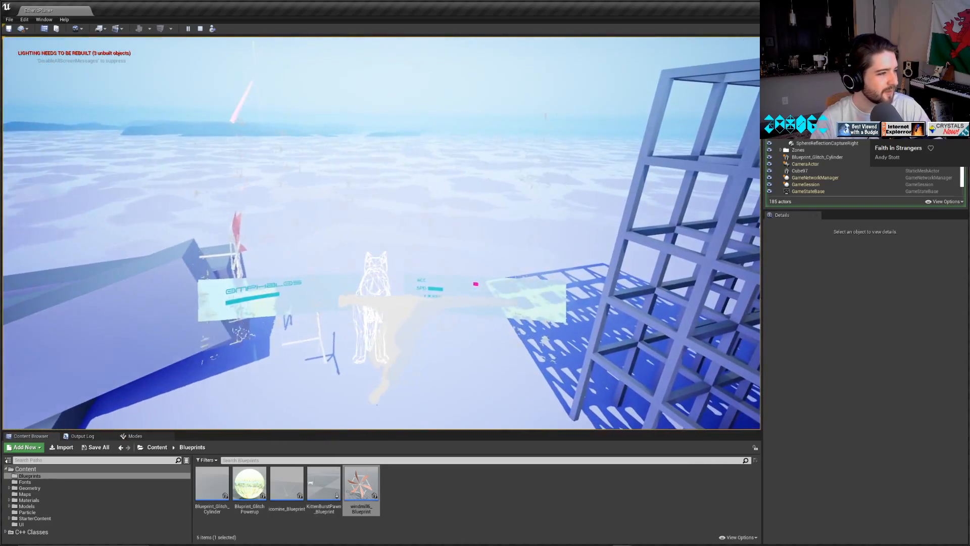
pyautogui.press('Escape')
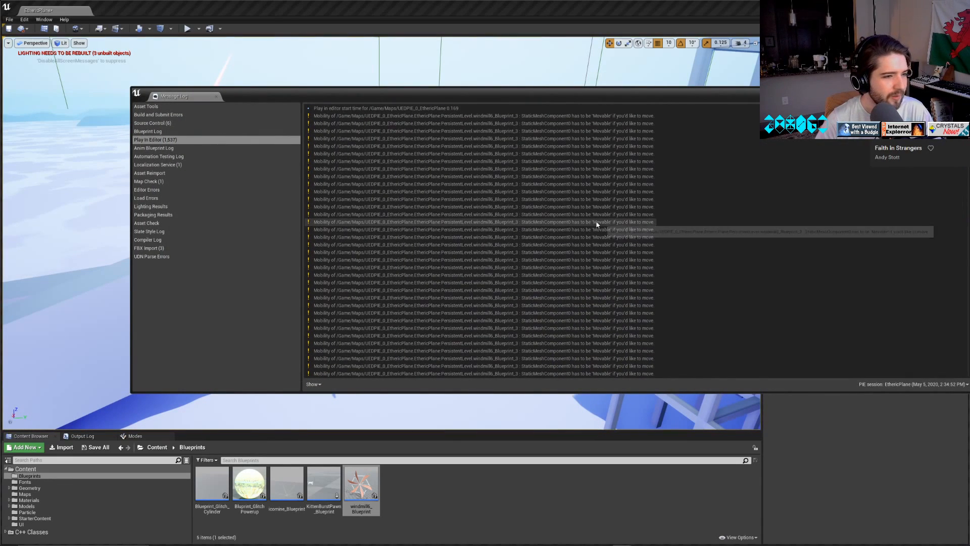
pyautogui.click(216, 96)
# Set the placed windmill blueprint's mobility to Movable, and play the level to test its rotation.
pyautogui.click(212, 231)
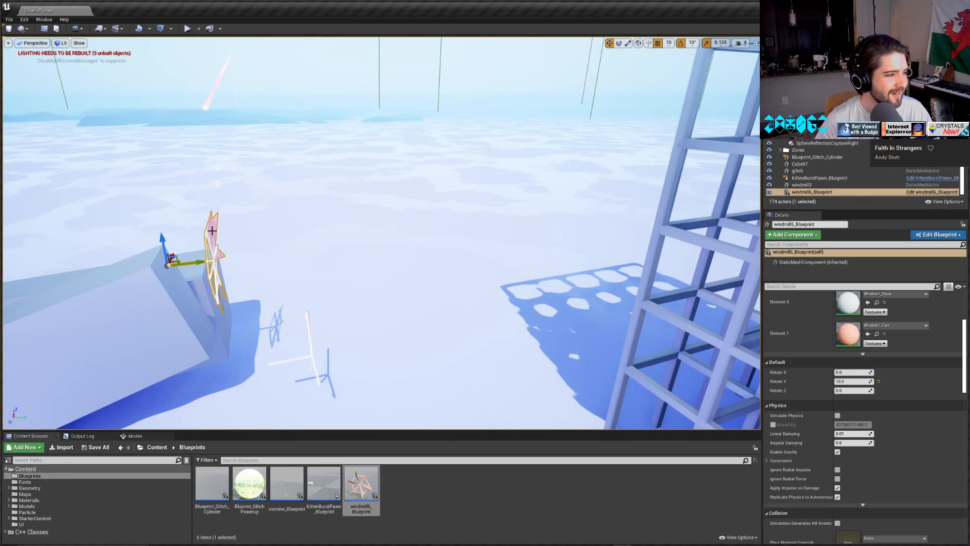
pyautogui.scroll(5, 892, 298)
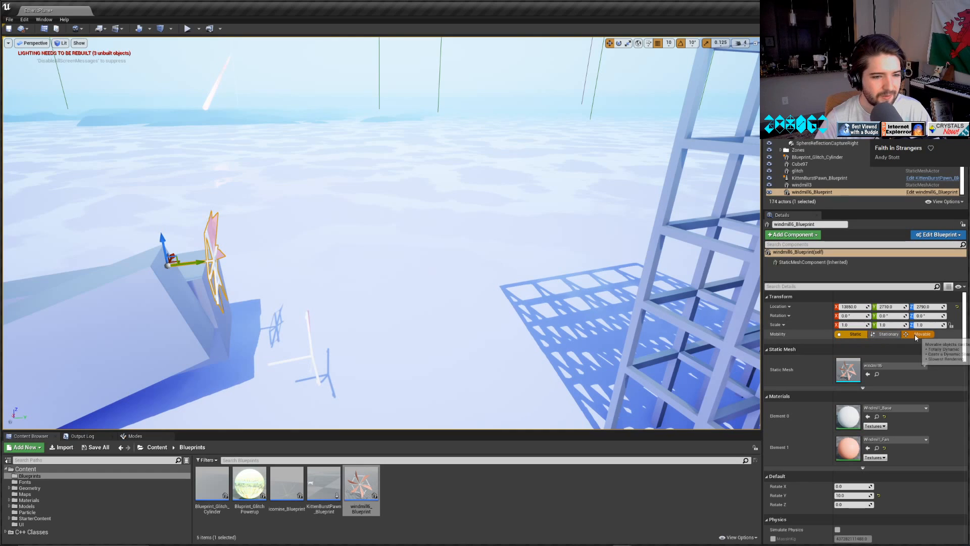
pyautogui.click(80, 31)
pyautogui.click(79, 29)
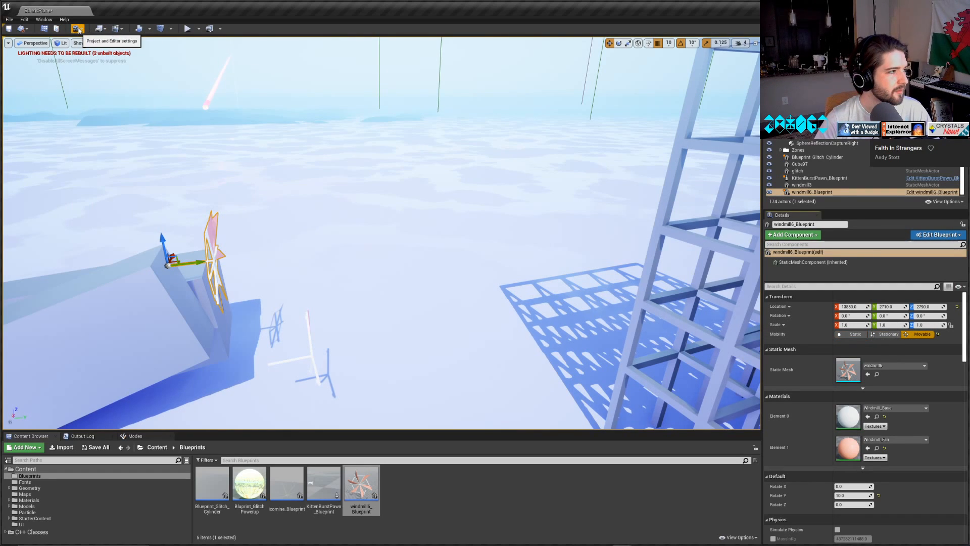
pyautogui.click(159, 30)
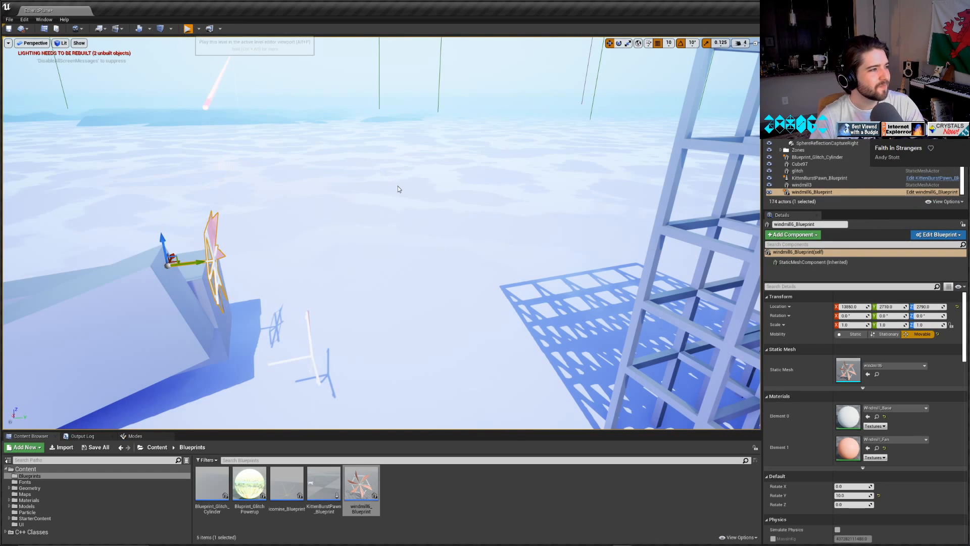
pyautogui.hotkey('alt', 'p')
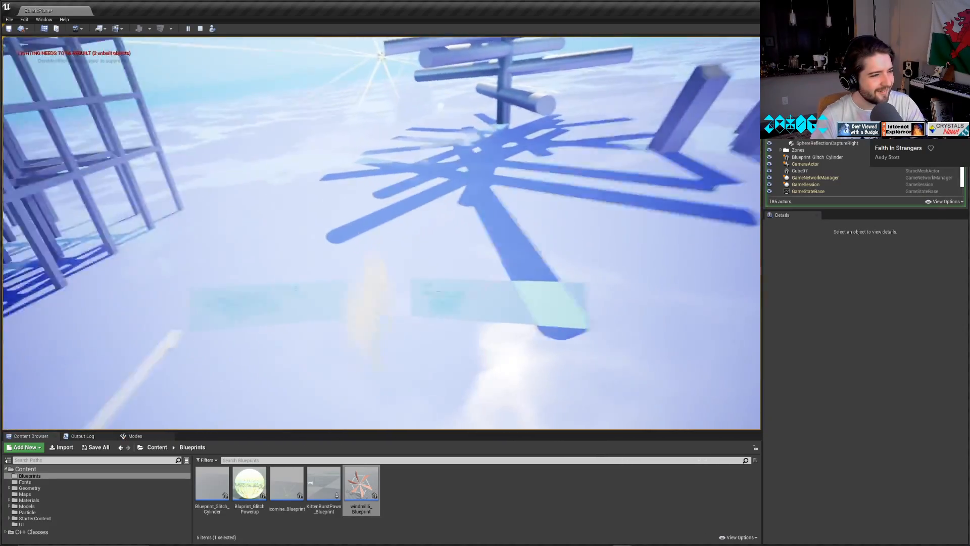
pyautogui.press('Escape')
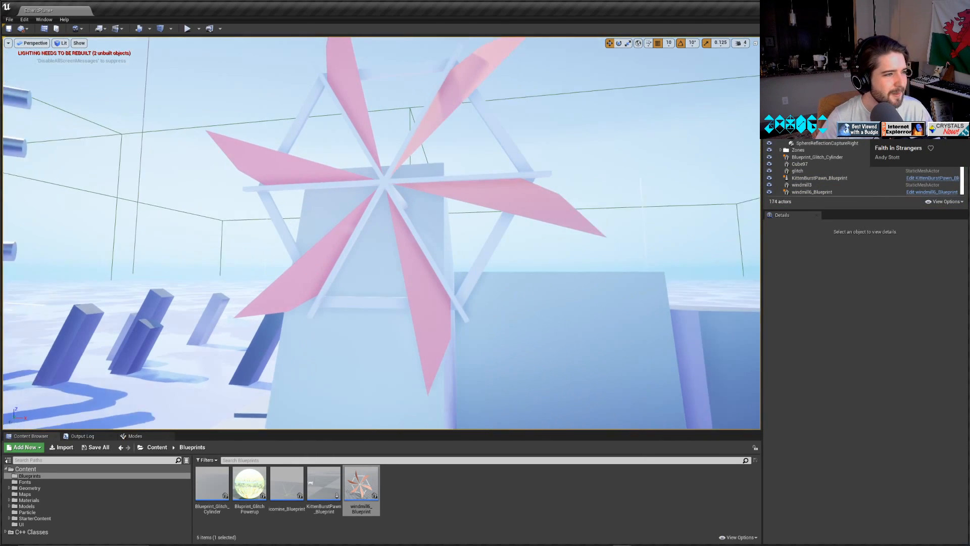
# Simulate the level and inspect the rotating windmill from several sides, then stop and close the message log.
pyautogui.moveTo(381, 232); pyautogui.dragTo(399, 221, button='right')
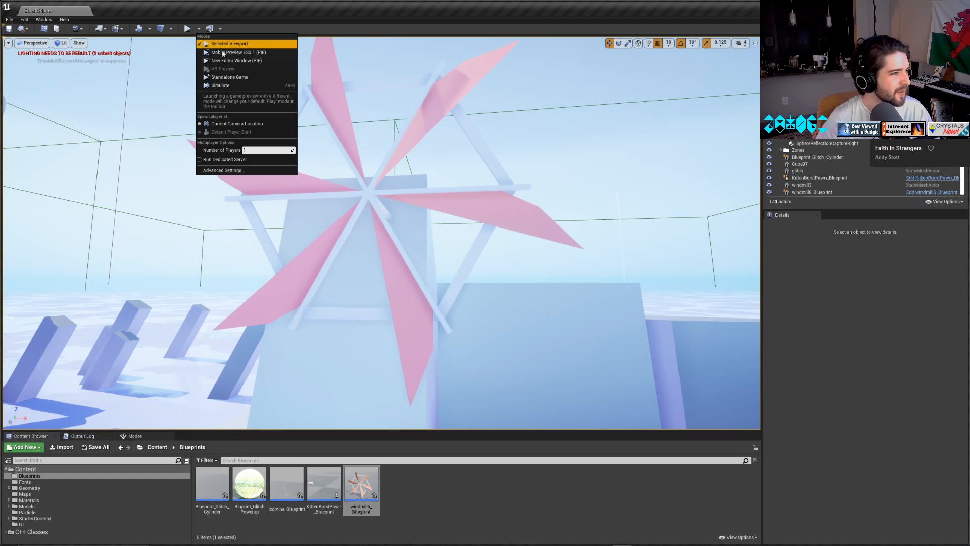
pyautogui.click(222, 86)
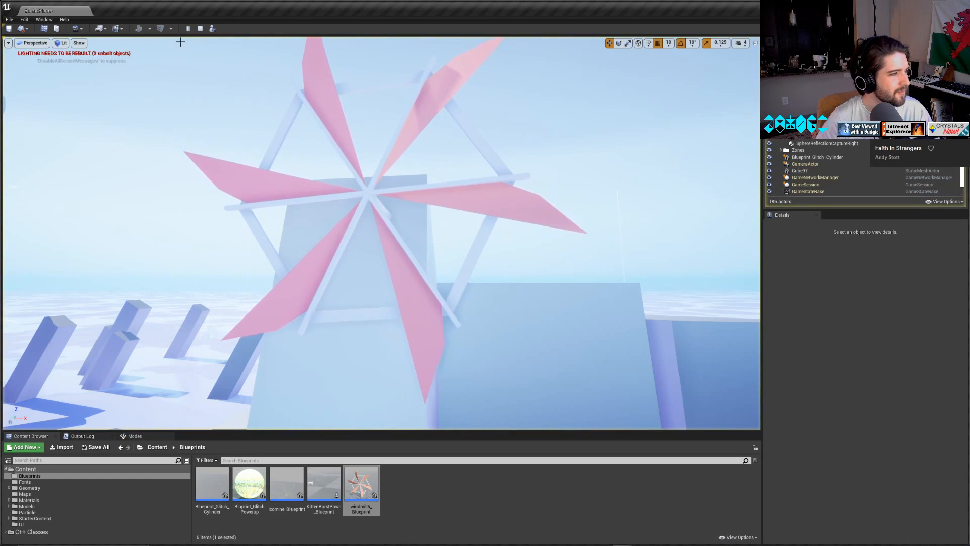
pyautogui.moveTo(418, 223); pyautogui.dragTo(500, 223, button='right')
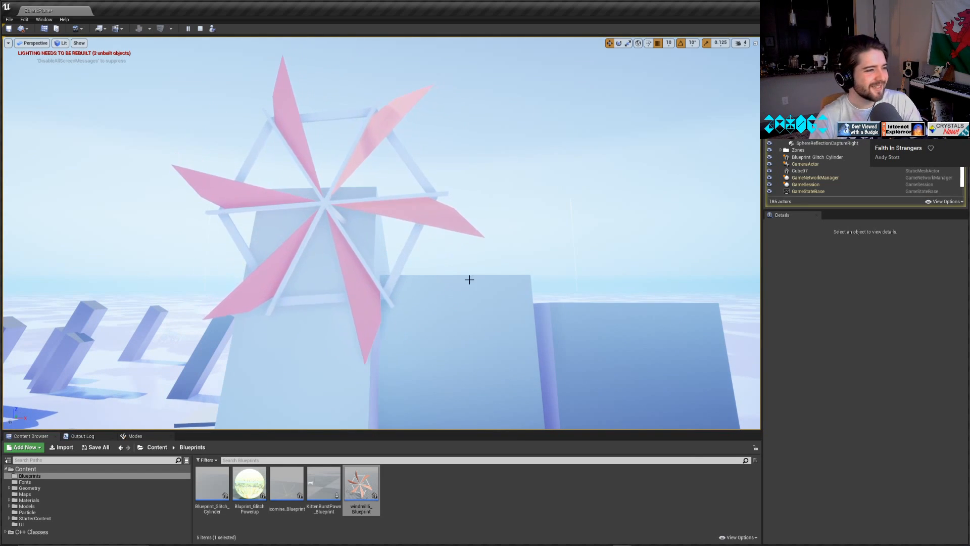
pyautogui.moveTo(467, 279); pyautogui.dragTo(248, 283, button='right')
pyautogui.press('w')
pyautogui.press('d')
pyautogui.press('s')
pyautogui.press('w')
pyautogui.press('d')
pyautogui.moveTo(357, 221); pyautogui.dragTo(589, 164, button='right')
pyautogui.press('d')
pyautogui.press('s')
pyautogui.click(200, 28)
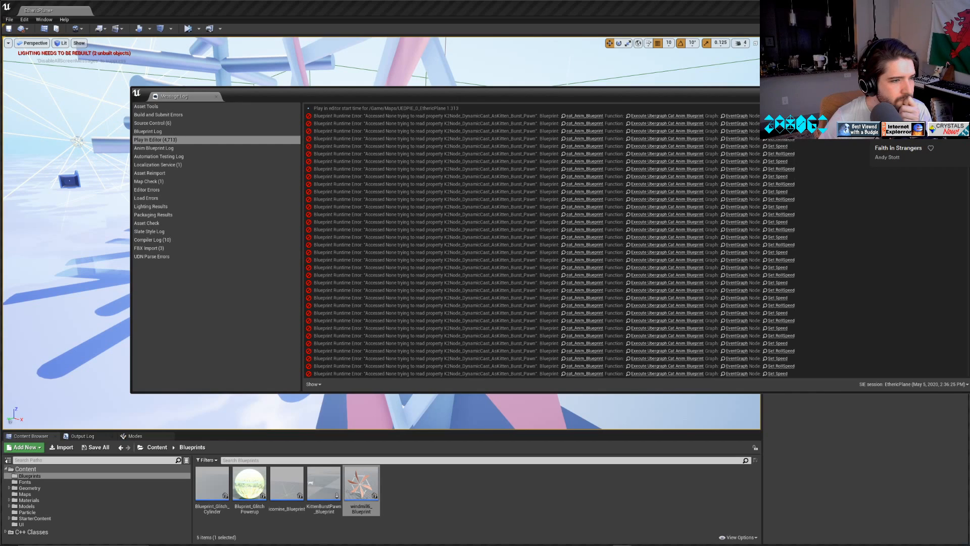
pyautogui.click(963, 92)
# Move the windmill blueprint along Y further out from the blocks, and check its clearance in a short simulation.
pyautogui.click(410, 216)
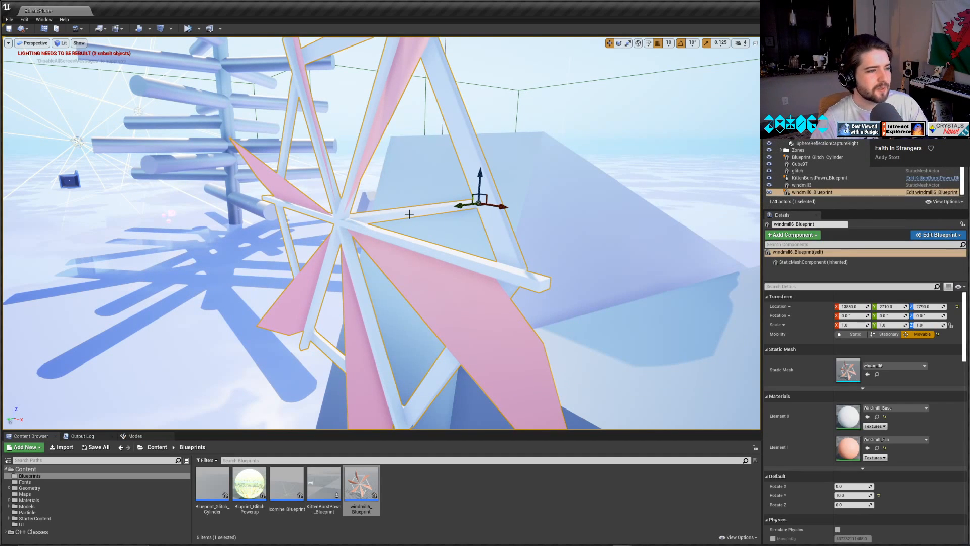
pyautogui.moveTo(468, 205); pyautogui.dragTo(186, 41)
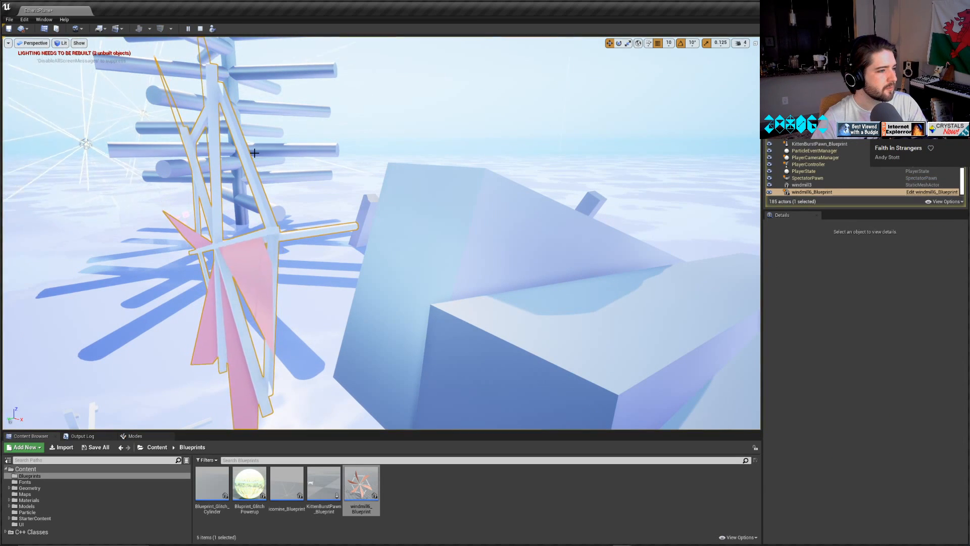
pyautogui.click(204, 32)
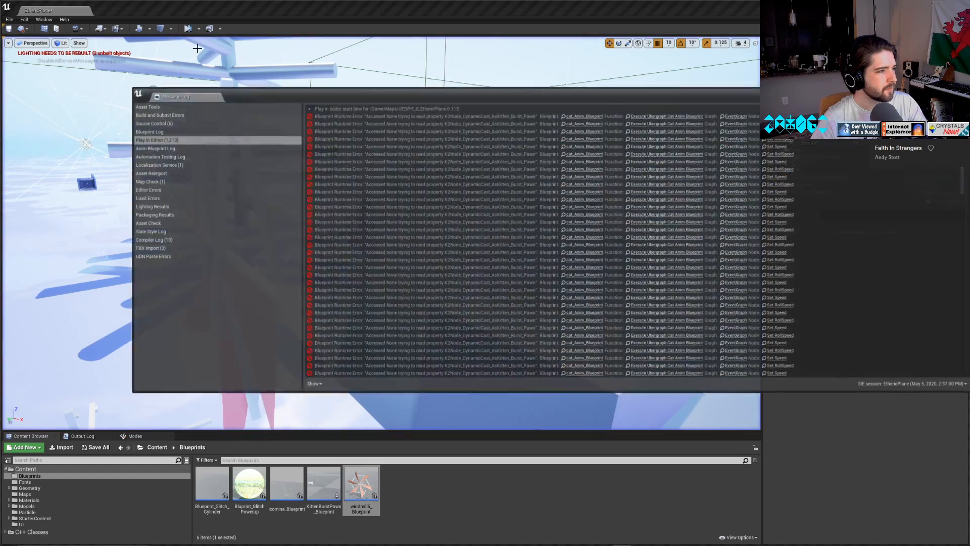
pyautogui.click(221, 46)
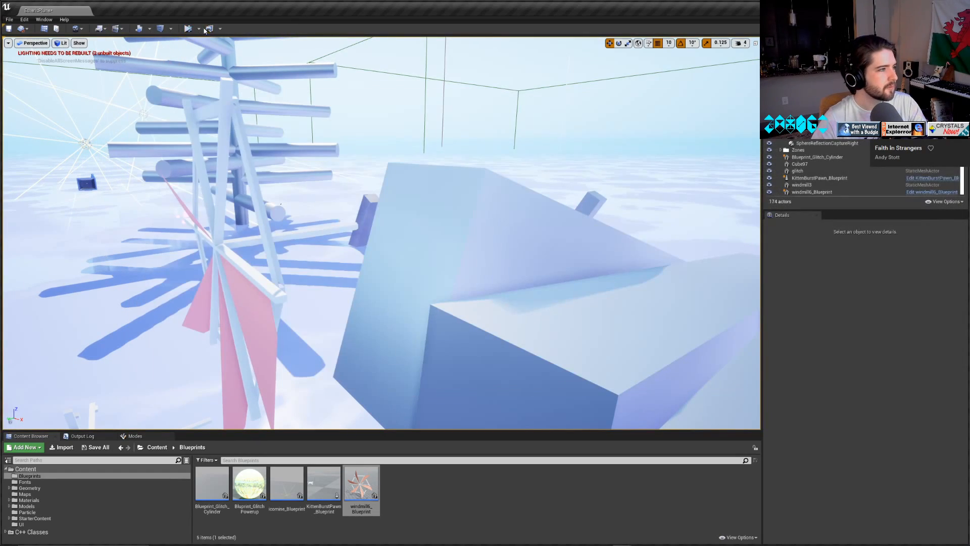
# Play the level in the selected viewport, fly the cat around both windmills to examine them, and stop playing.
pyautogui.click(199, 29)
pyautogui.click(259, 44)
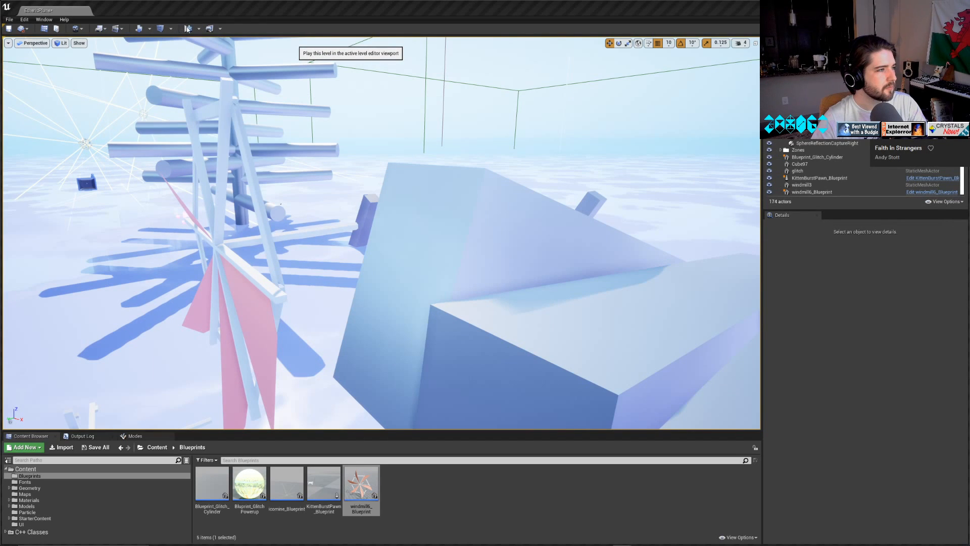
pyautogui.click(187, 29)
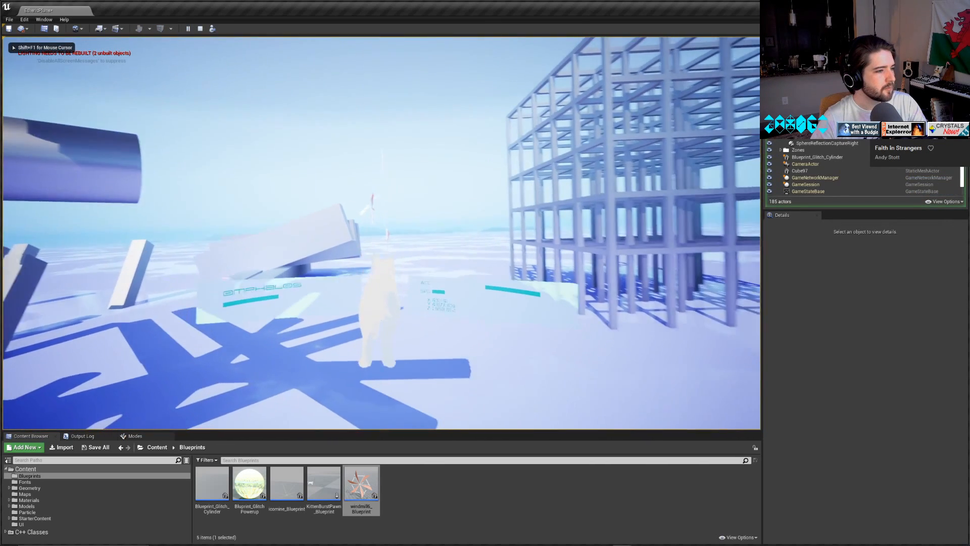
pyautogui.press('w')
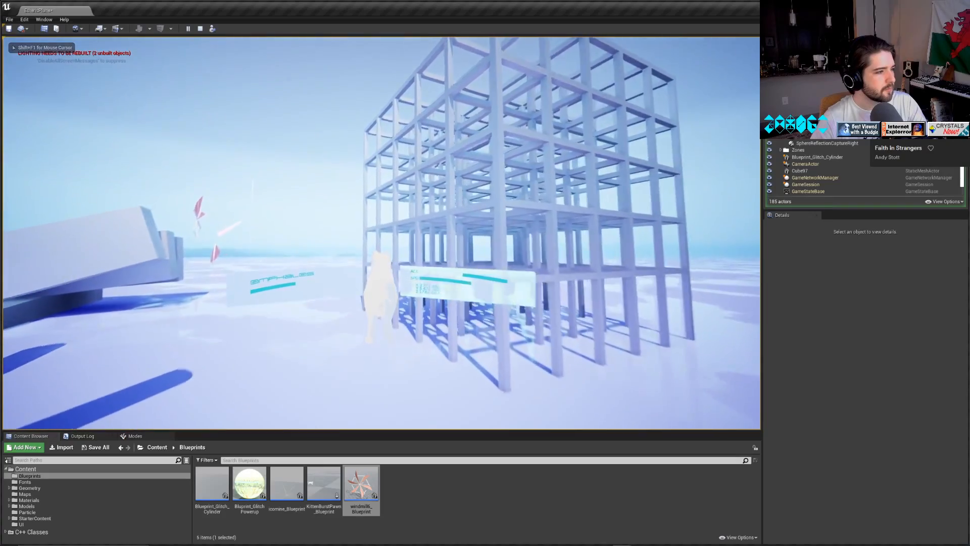
pyautogui.press('space')
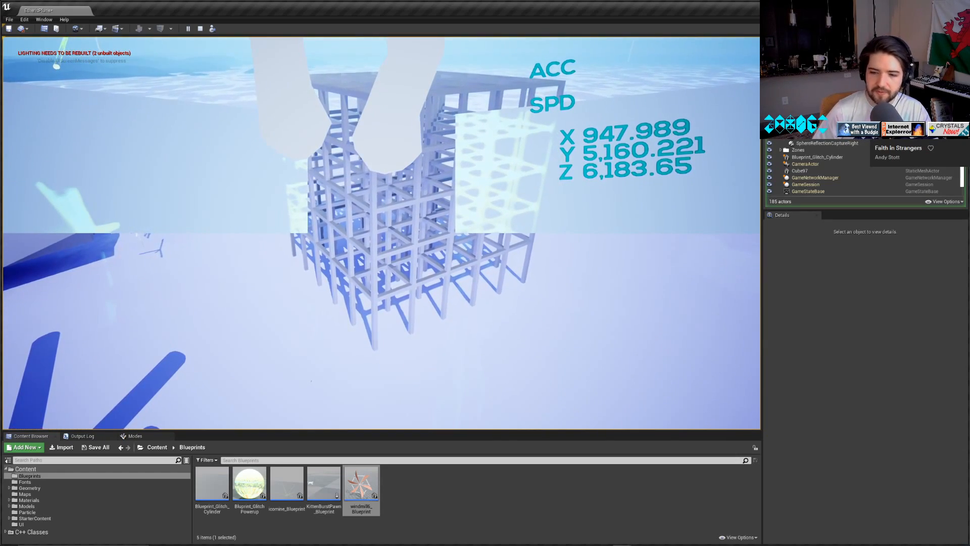
pyautogui.press('w')
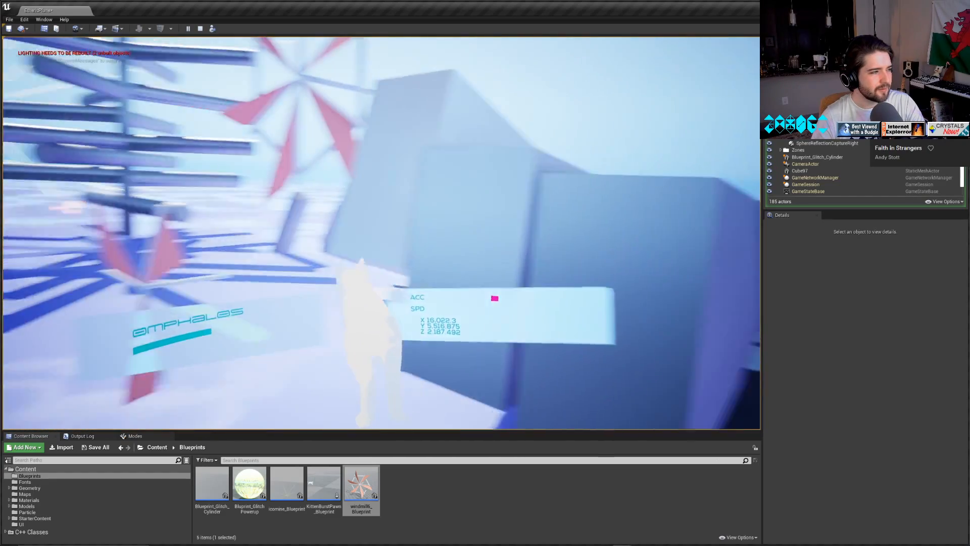
pyautogui.press('w')
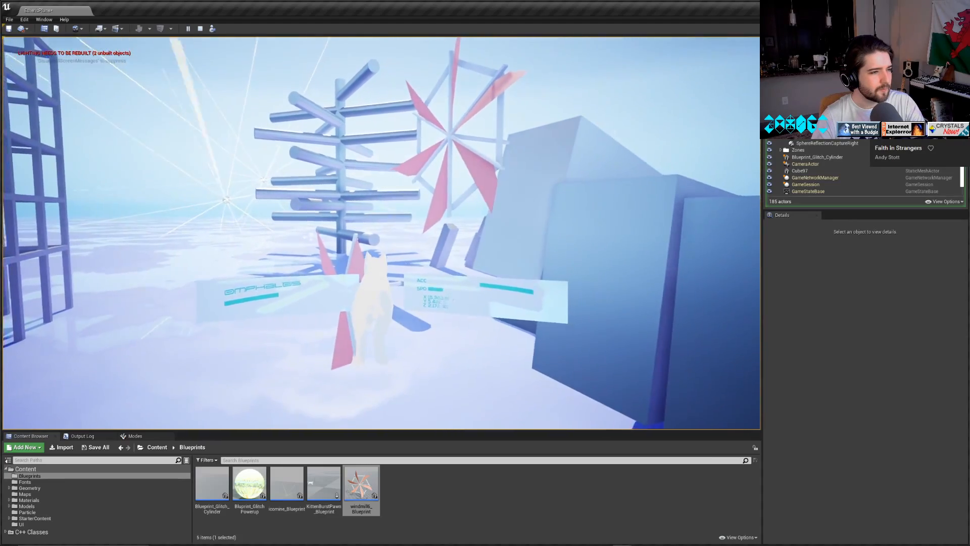
pyautogui.press('w')
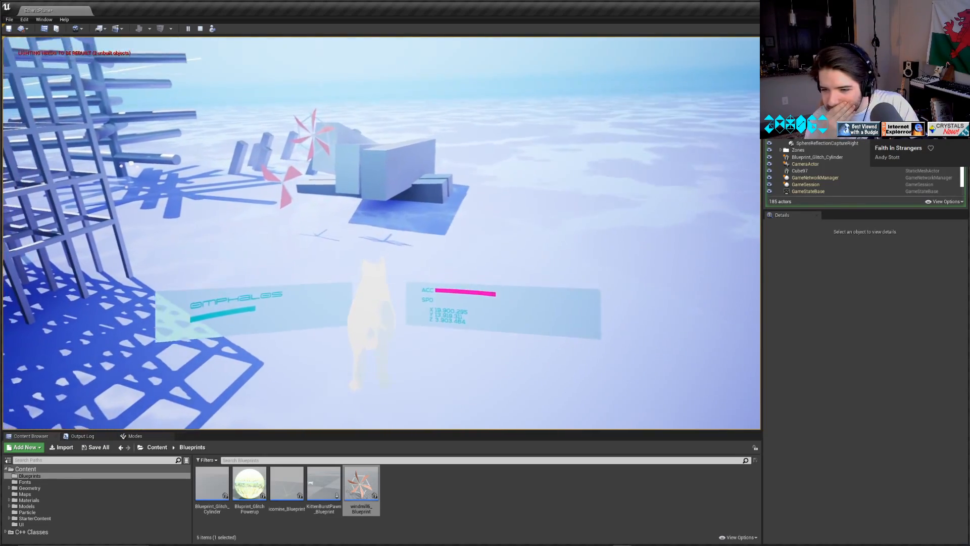
pyautogui.press('w')
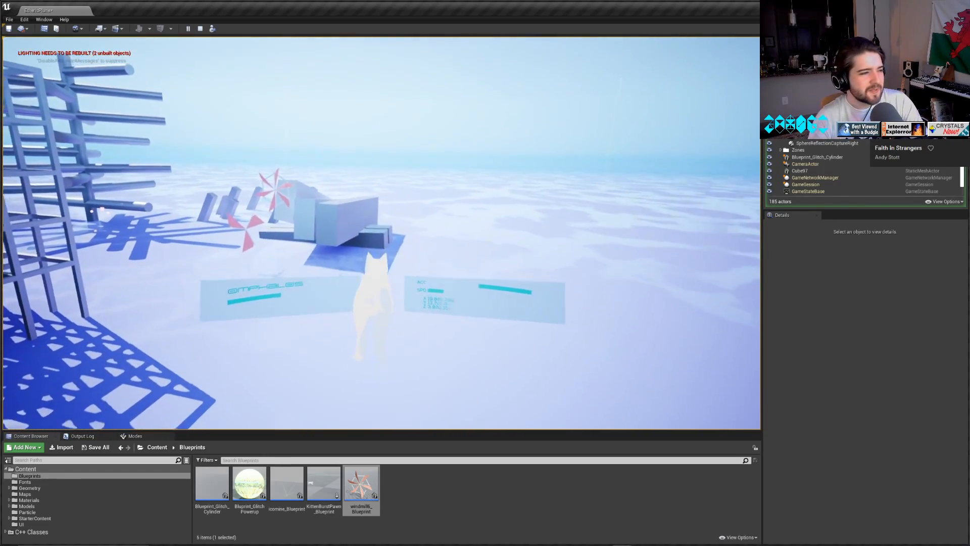
pyautogui.press('w')
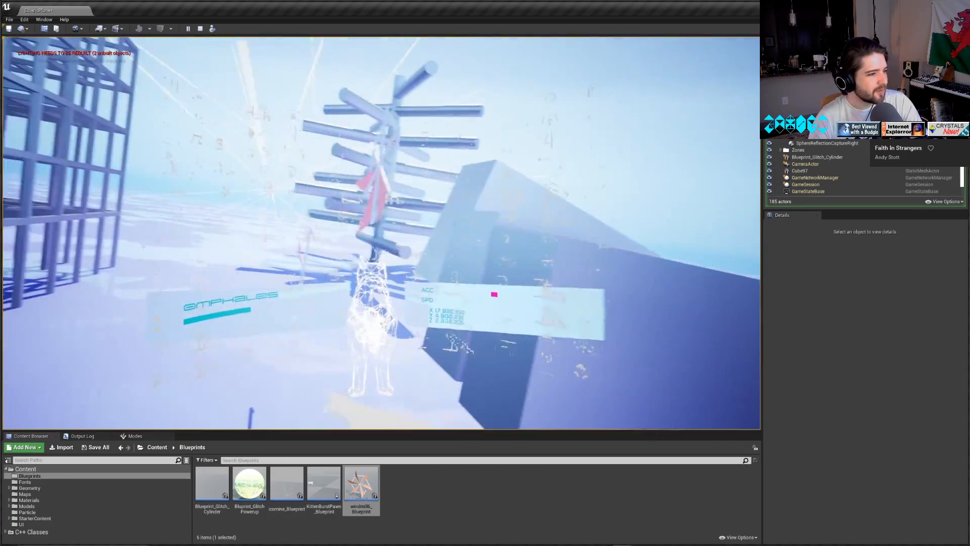
pyautogui.press('w')
pyautogui.press('w')
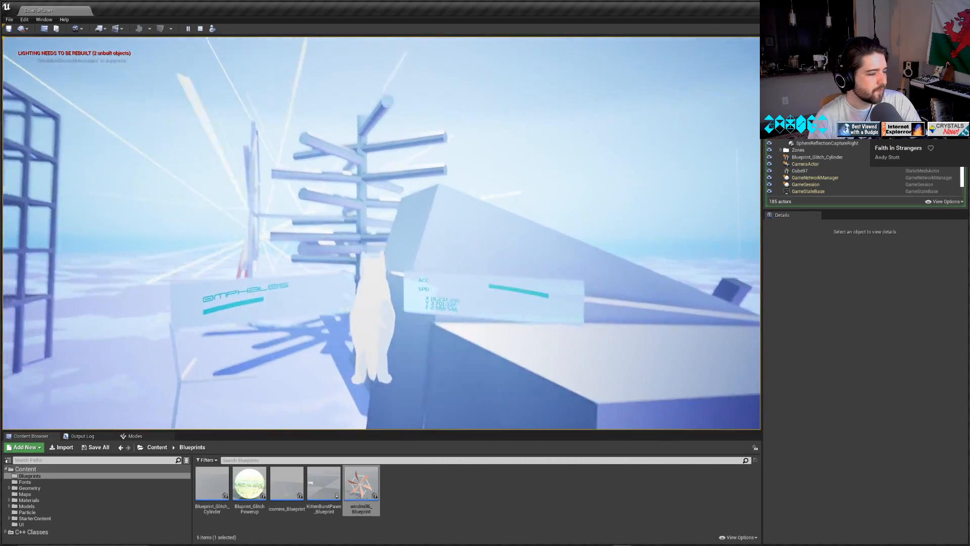
pyautogui.press('w')
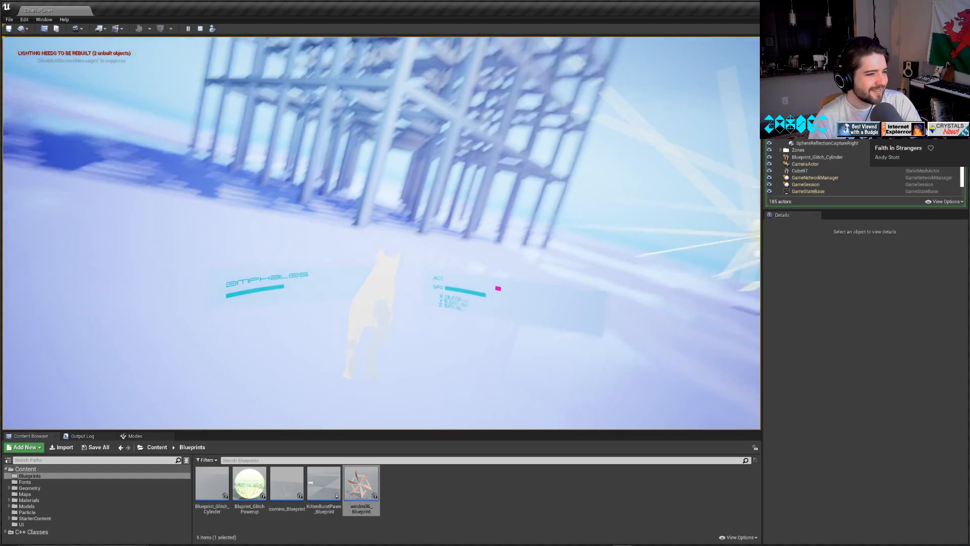
pyautogui.press('w')
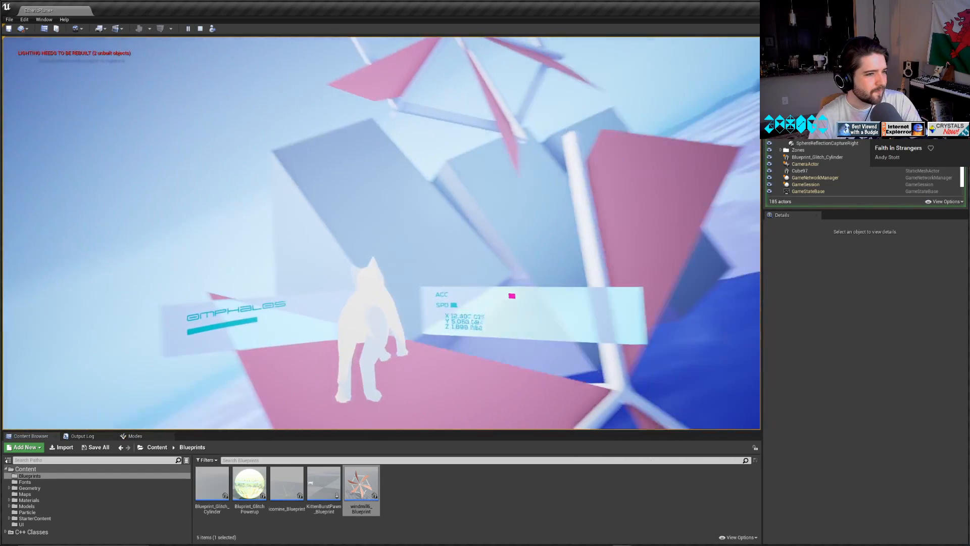
pyautogui.press('Escape')
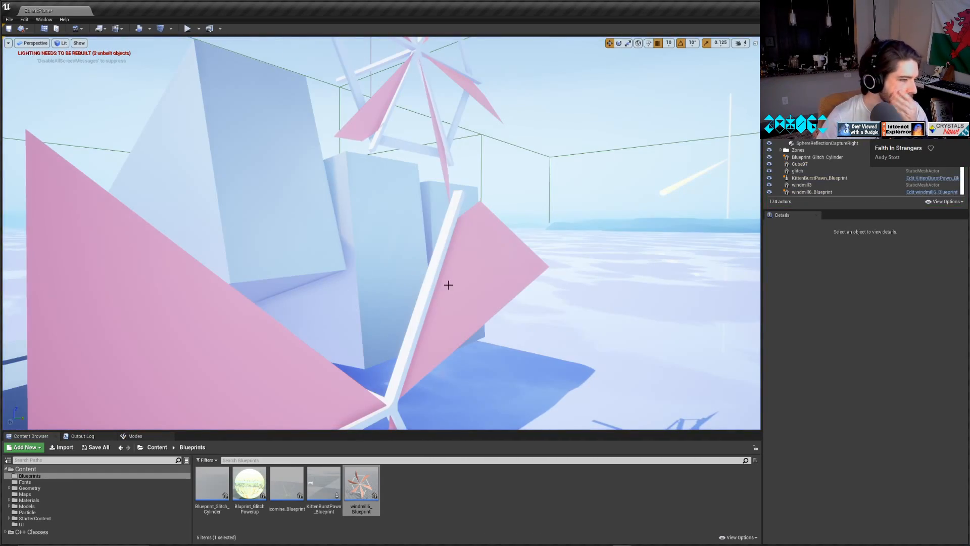
# Set the placed windmill blueprint's Rotate Y value to 100, then play the level briefly and stop.
pyautogui.scroll(-5, 448, 285)
pyautogui.click(404, 134)
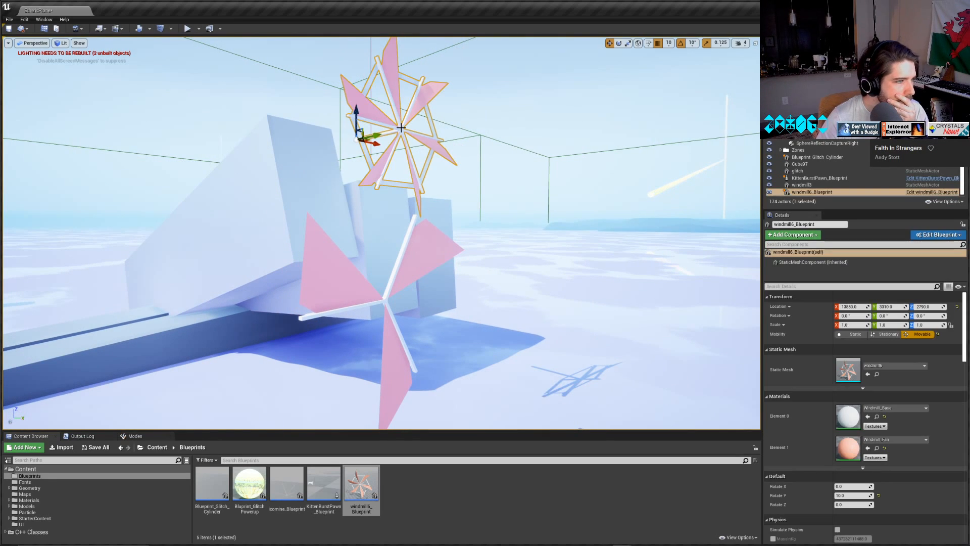
pyautogui.scroll(-5, 905, 418)
pyautogui.click(847, 363)
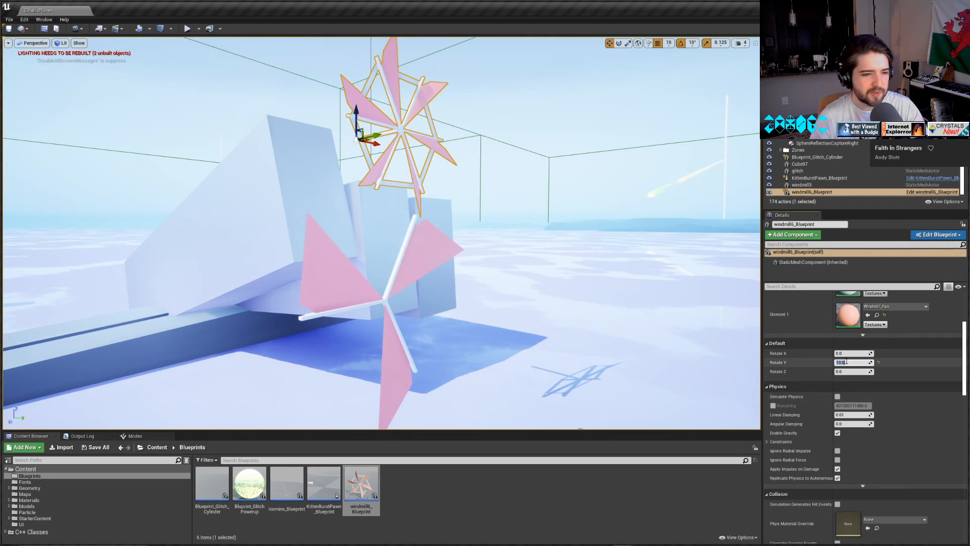
pyautogui.write('10')
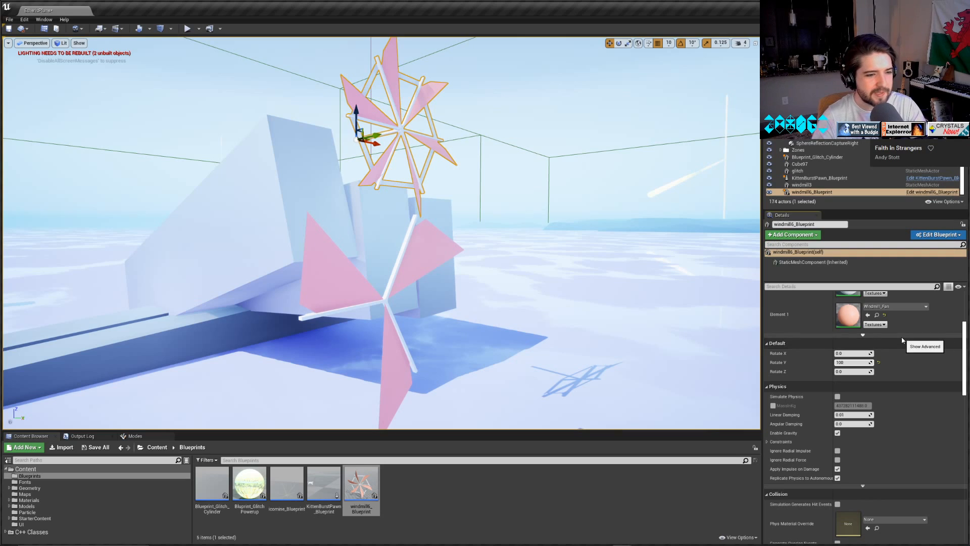
pyautogui.write('0')
pyautogui.press('Return')
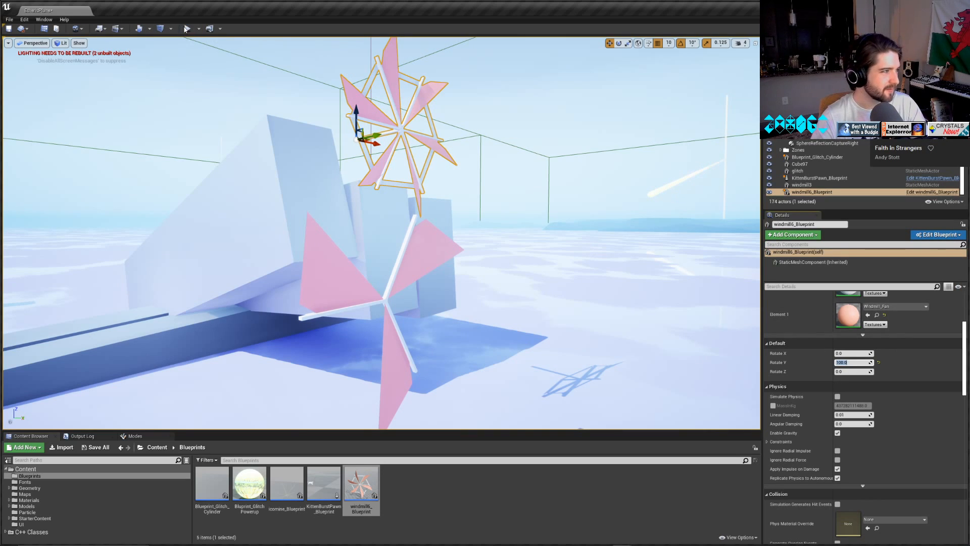
pyautogui.click(8, 29)
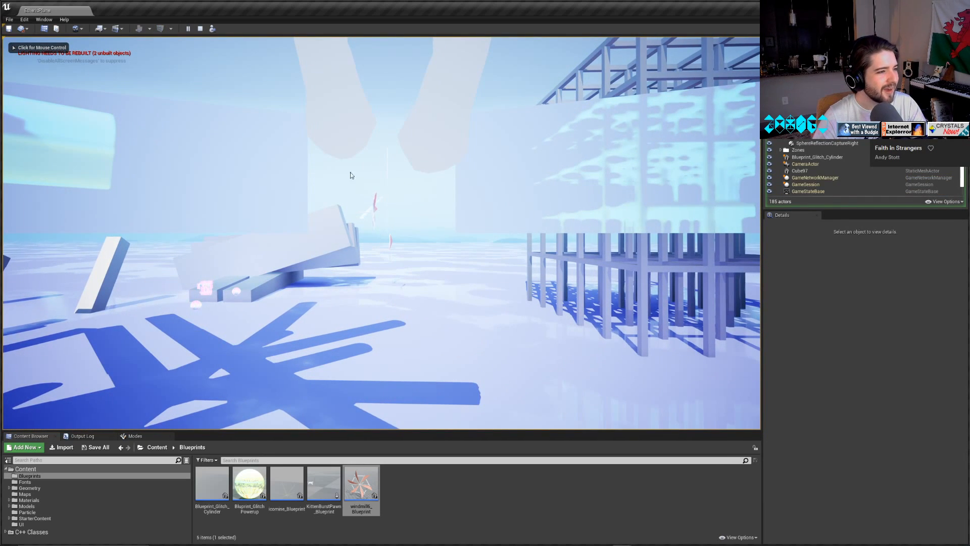
pyautogui.click(201, 29)
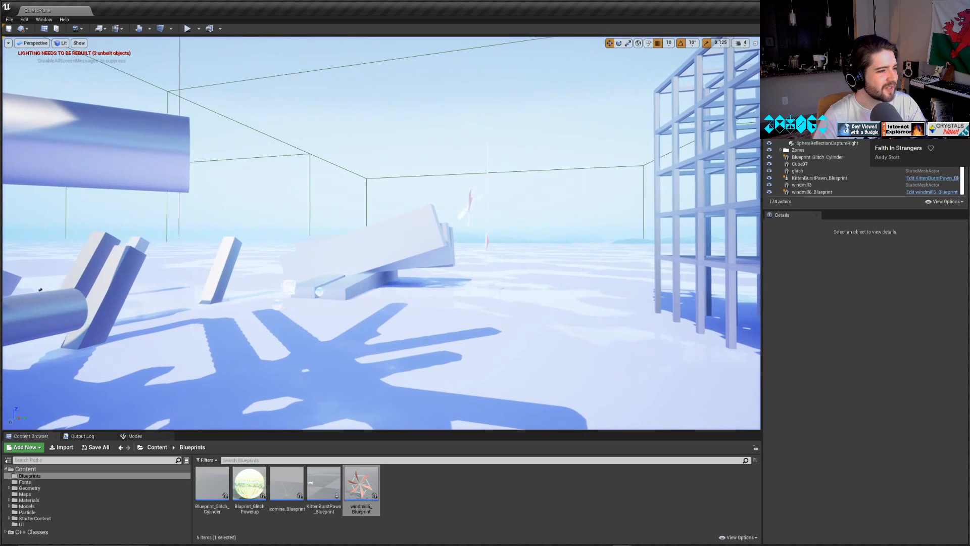
# Delete the static windmill3 actor beside the blocks from the level.
pyautogui.press('w')
pyautogui.moveTo(382, 232); pyautogui.dragTo(360, 225, button='right')
pyautogui.moveTo(520, 244); pyautogui.dragTo(522, 244, button='right')
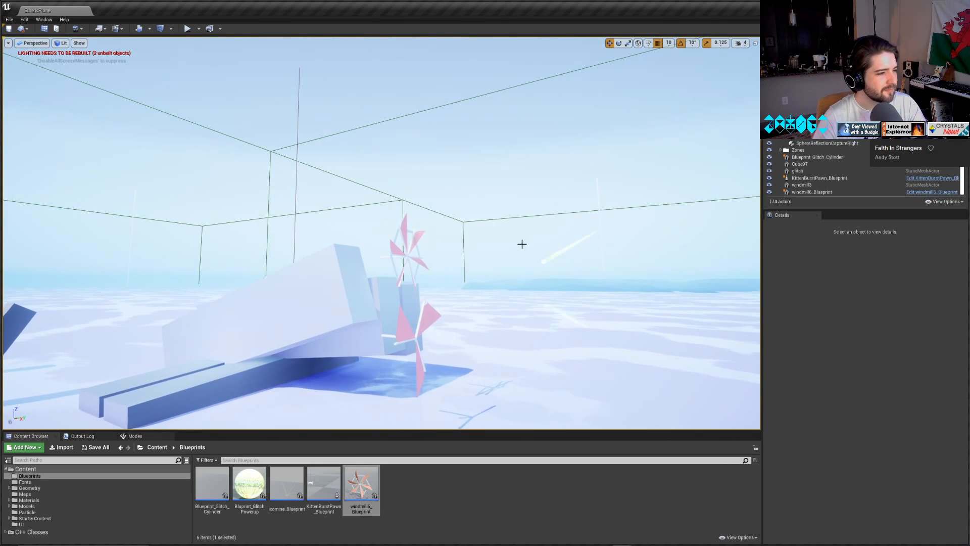
pyautogui.click(410, 259)
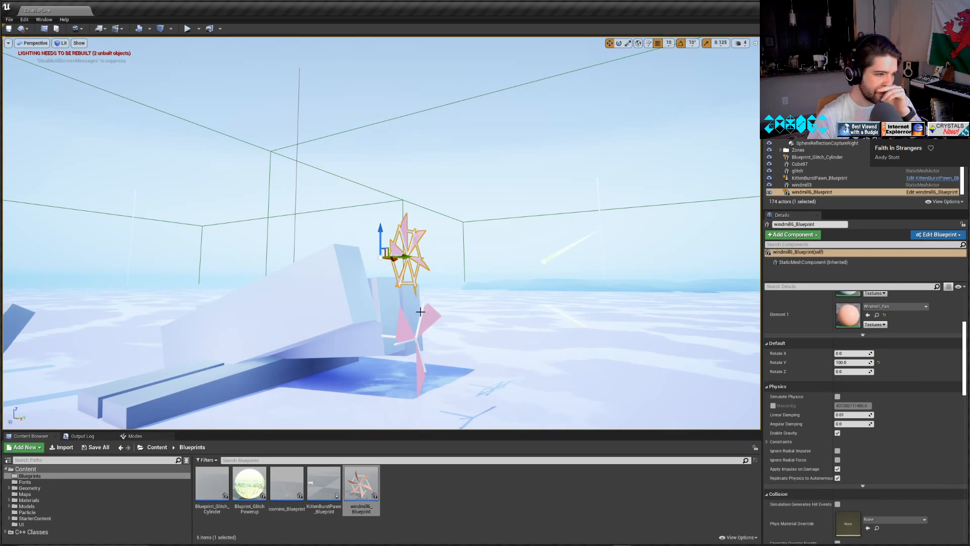
pyautogui.click(415, 341)
pyautogui.click(416, 340)
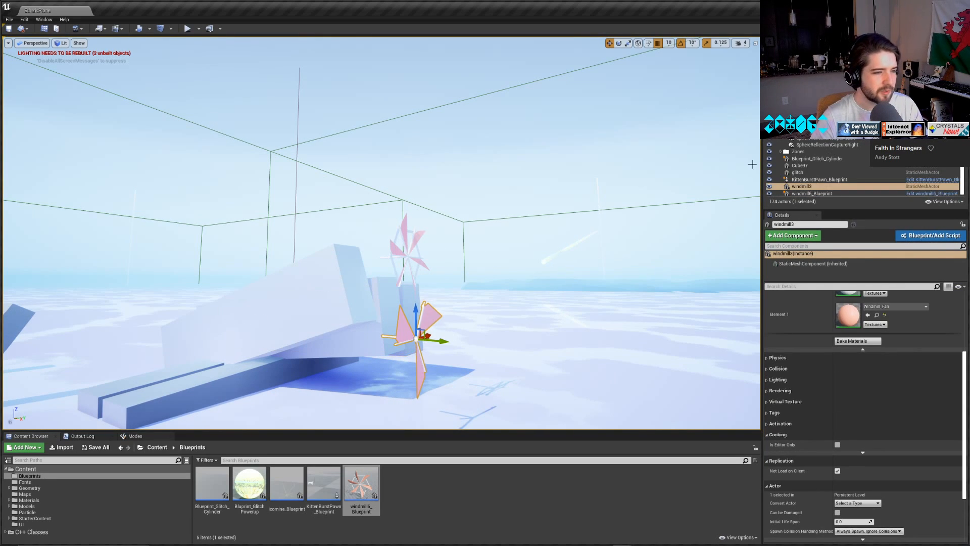
pyautogui.rightClick(803, 186)
pyautogui.click(795, 188)
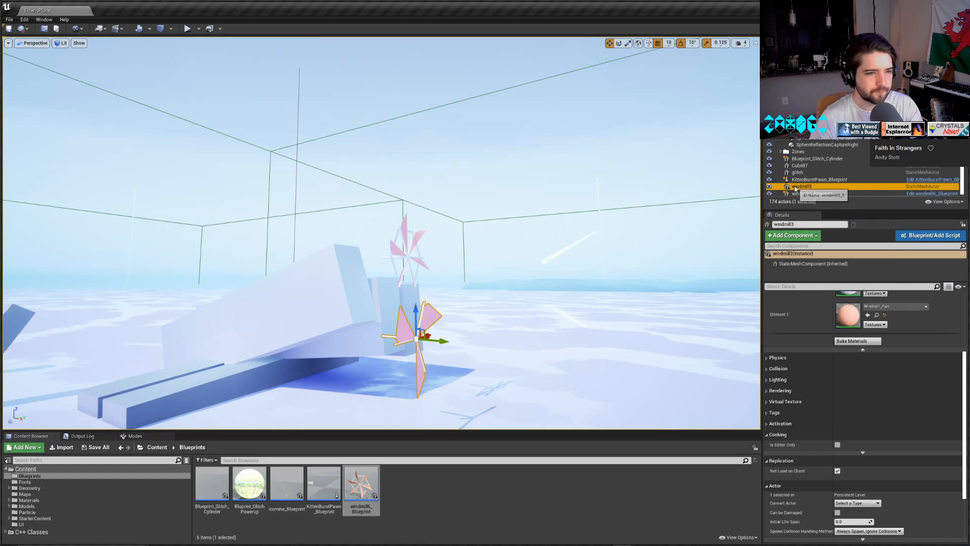
pyautogui.press('Delete')
# Move the windmill blueprint along Y away from the blocks and set its Z rotation to 90°.
pyautogui.click(395, 256)
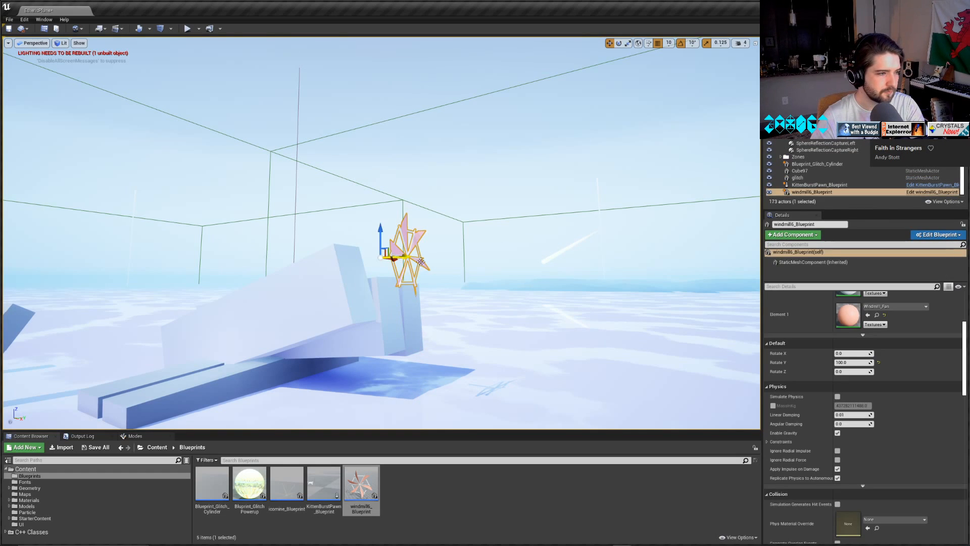
pyautogui.moveTo(403, 259); pyautogui.dragTo(558, 251)
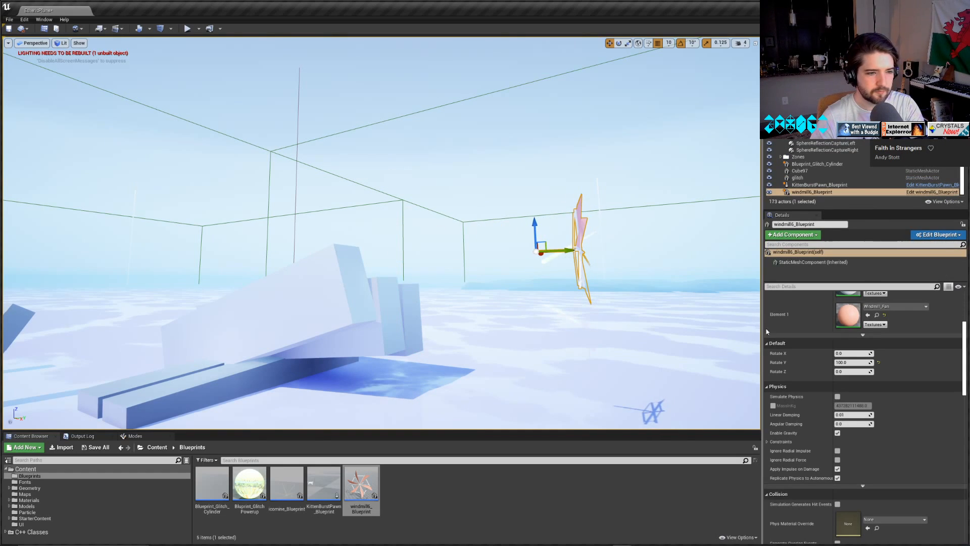
pyautogui.scroll(1, 829, 387)
pyautogui.scroll(3, 829, 387)
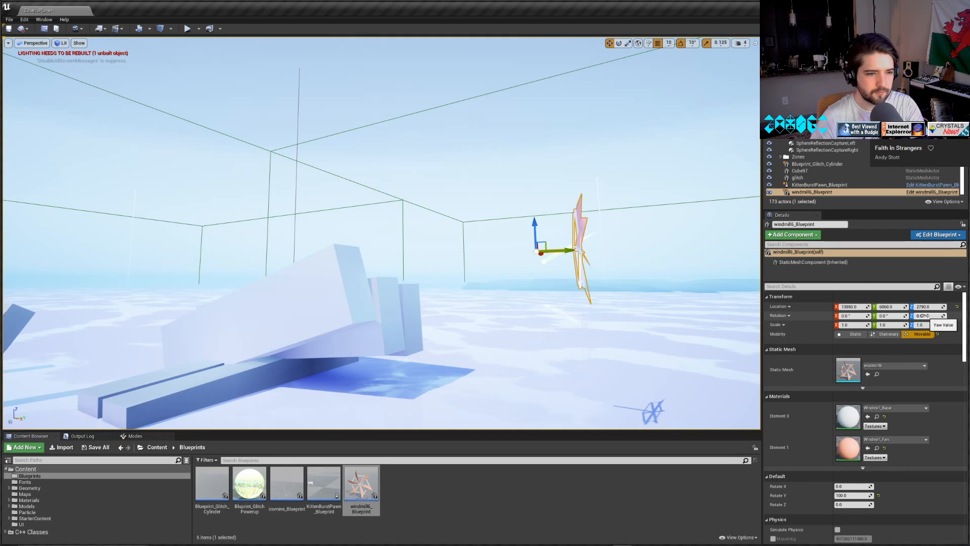
pyautogui.moveTo(923, 316)
pyautogui.mouseDown()
pyautogui.moveTo(934, 316)
pyautogui.moveTo(924, 317)
pyautogui.mouseUp()
pyautogui.write('9')
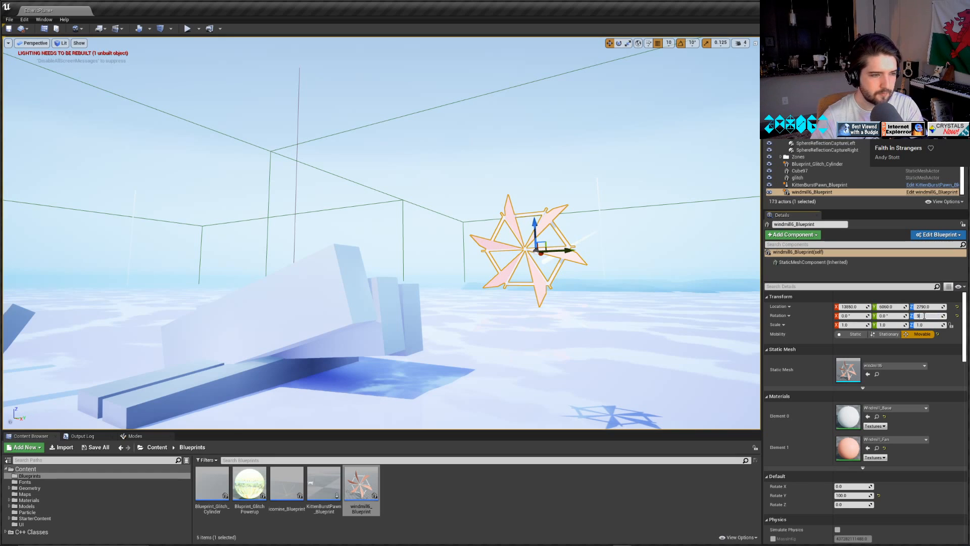
pyautogui.write('0')
pyautogui.press('Return')
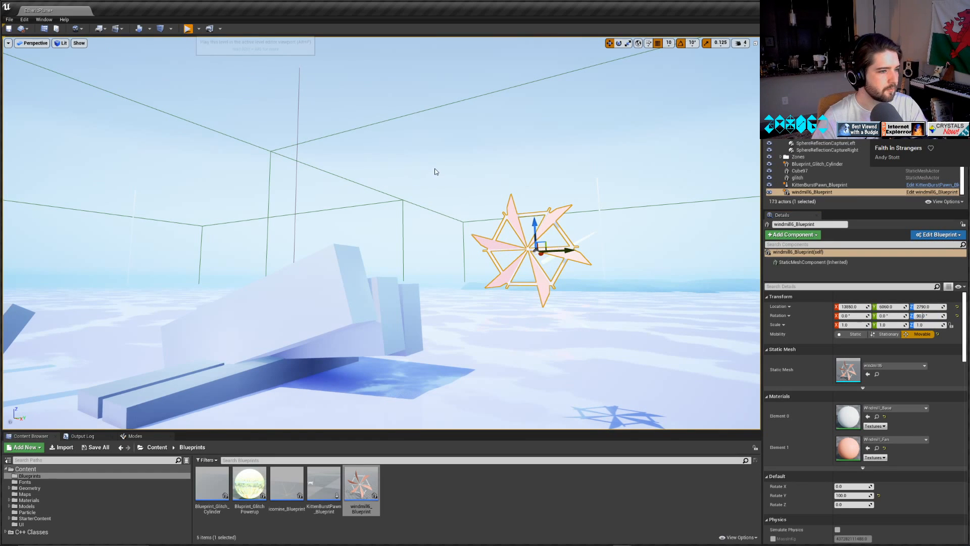
# Play the level, fly the cat up to the repositioned windmill to inspect its rotation, and stop playing.
pyautogui.hotkey('alt', 'p')
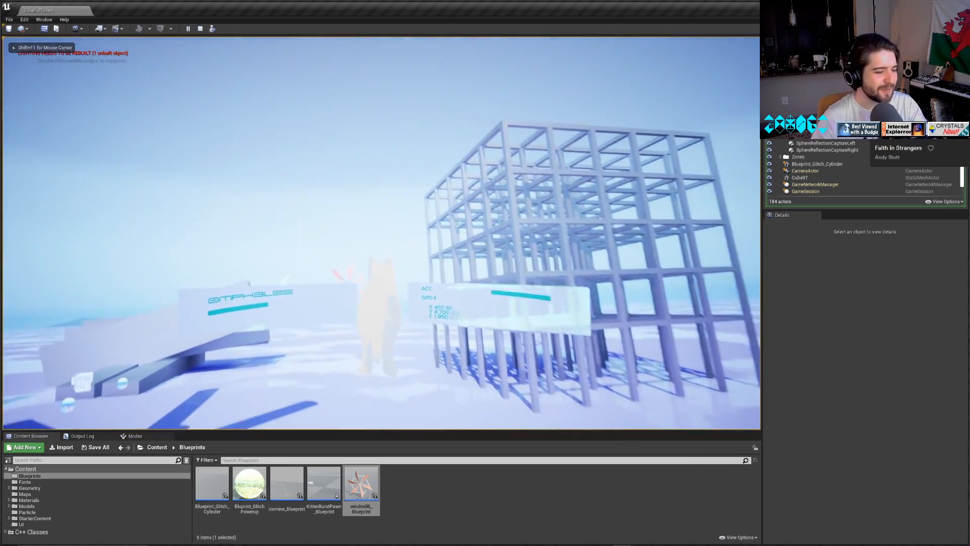
pyautogui.press('w')
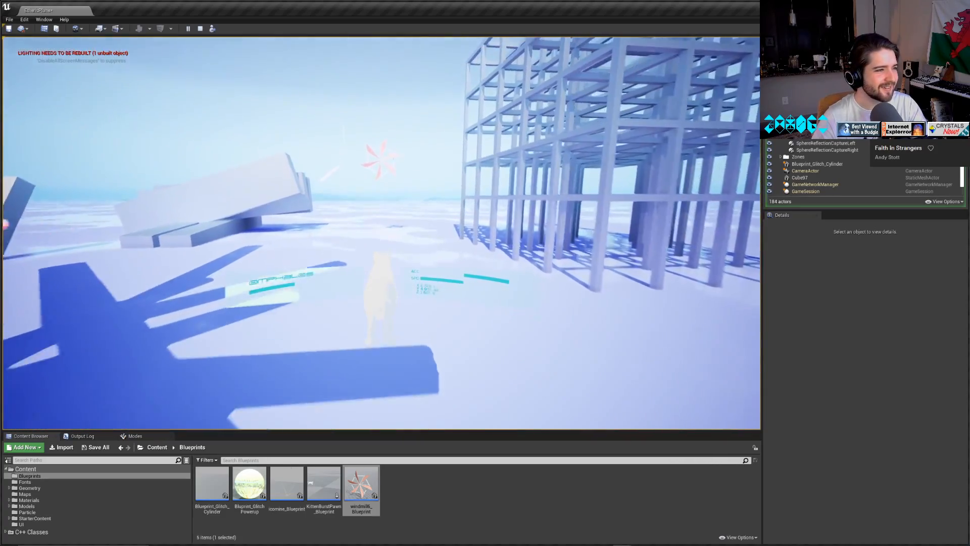
pyautogui.press('w')
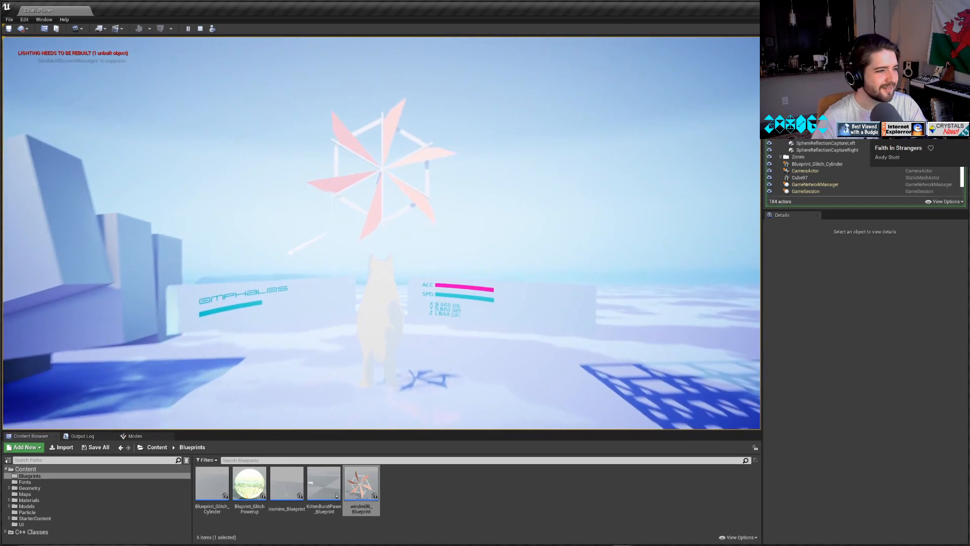
pyautogui.press('w')
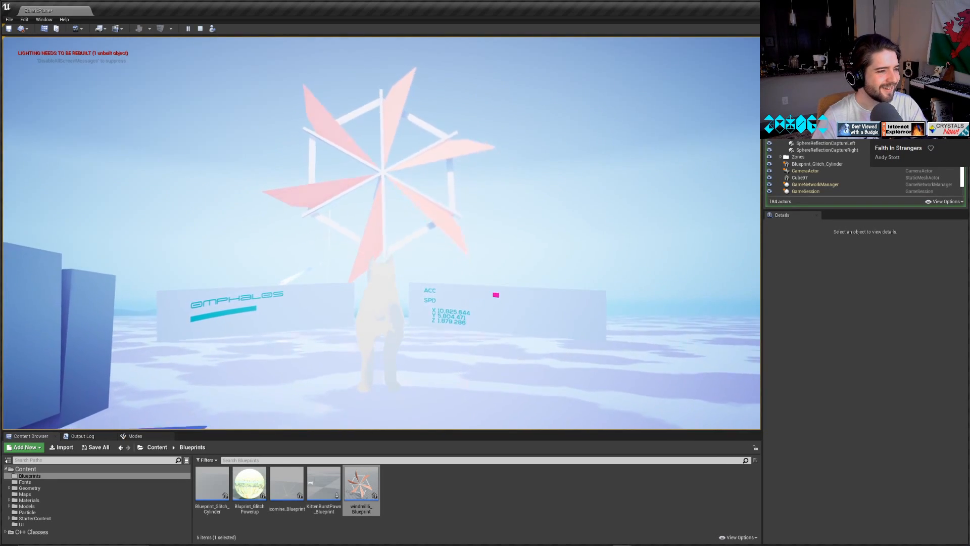
pyautogui.press('Escape')
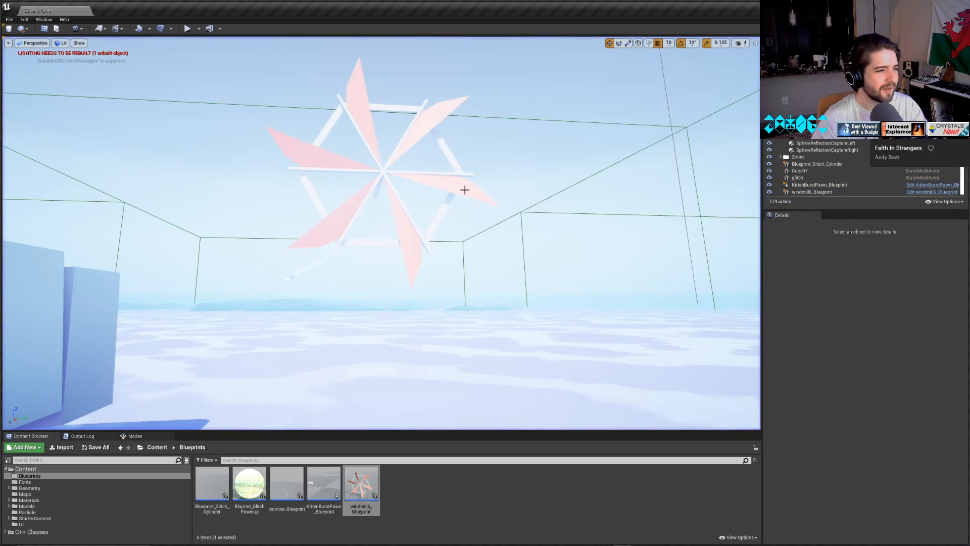
# Set the windmill blueprint's collision preset to NoCollision.
pyautogui.click(464, 189)
pyautogui.scroll(-5, 877, 399)
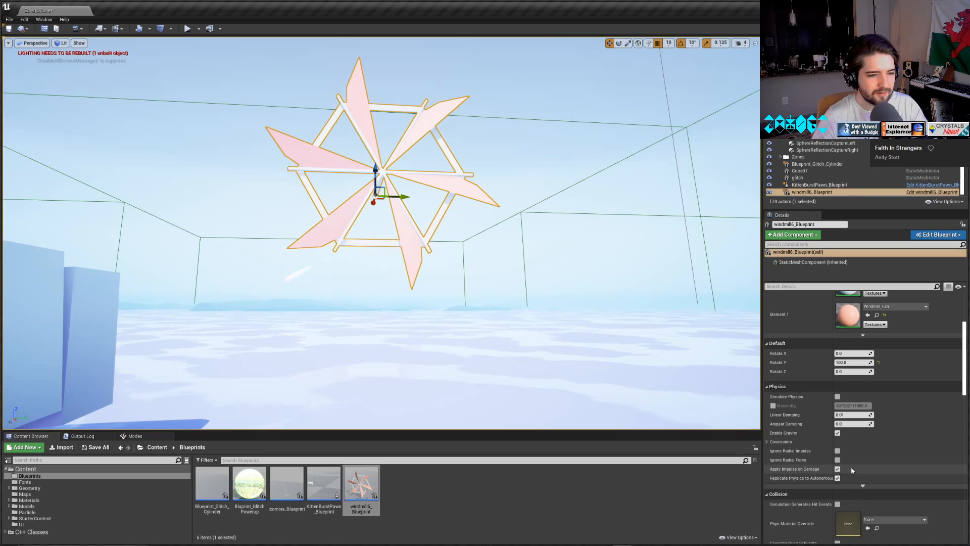
pyautogui.scroll(-3, 851, 467)
pyautogui.click(868, 478)
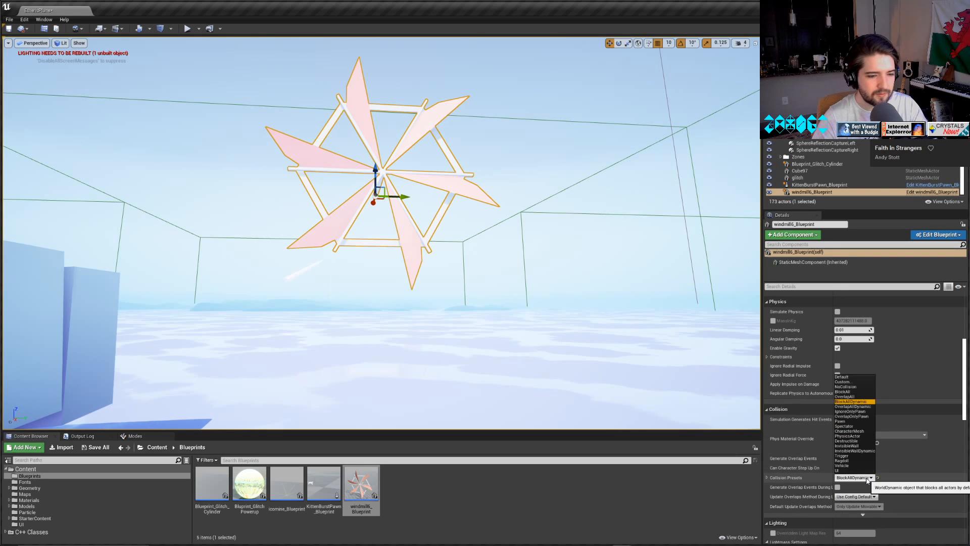
pyautogui.click(851, 386)
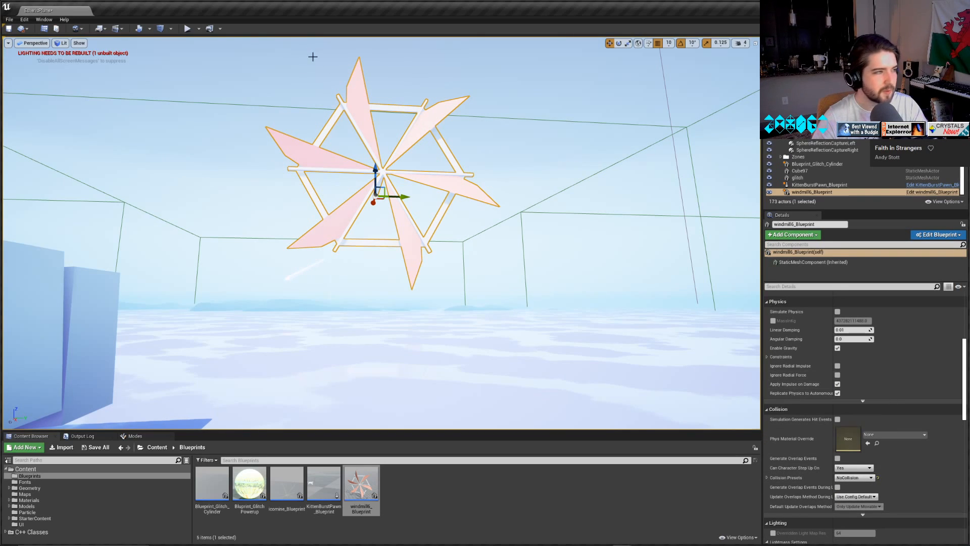
# Play the level again, fly the cat around and close to the windmill to test it without collision, and stop.
pyautogui.hotkey('alt', 'p')
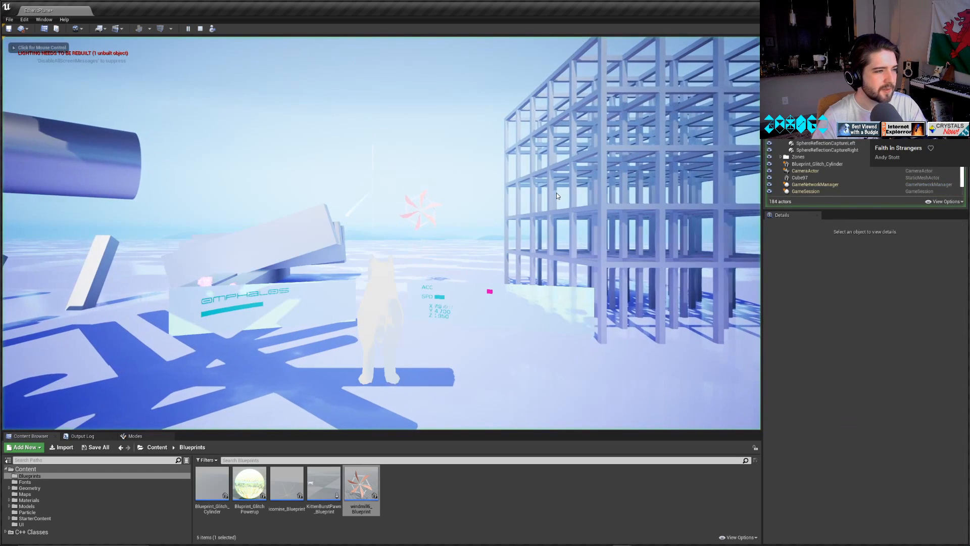
pyautogui.press('w')
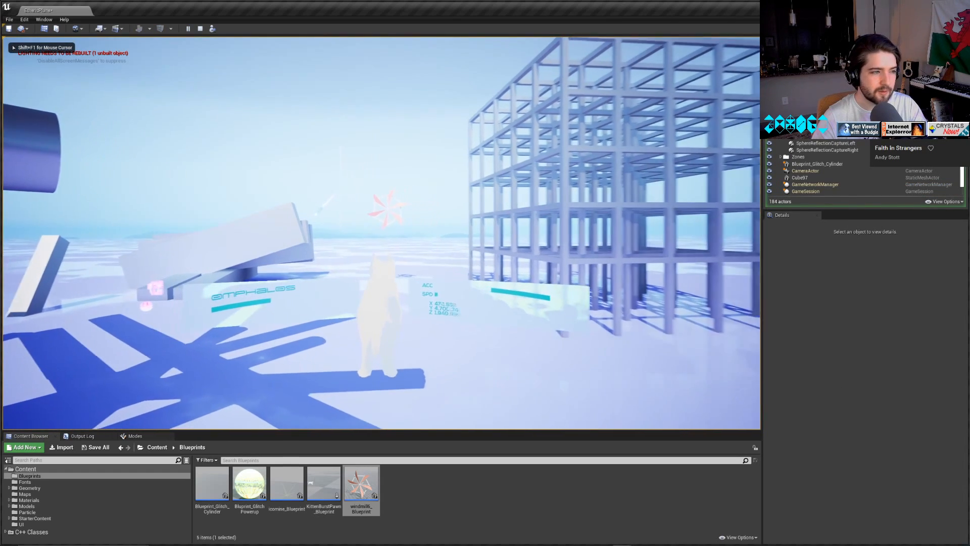
pyautogui.press('w')
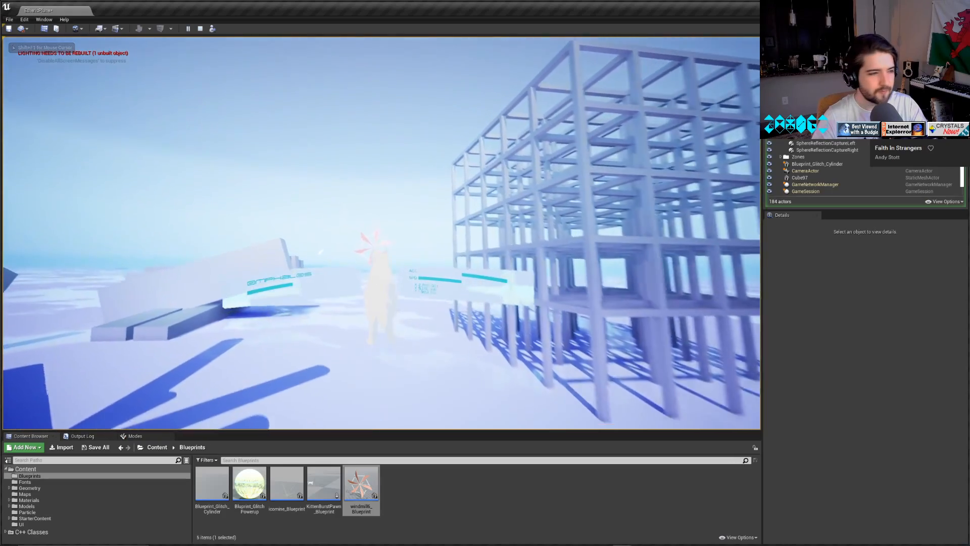
pyautogui.press('w')
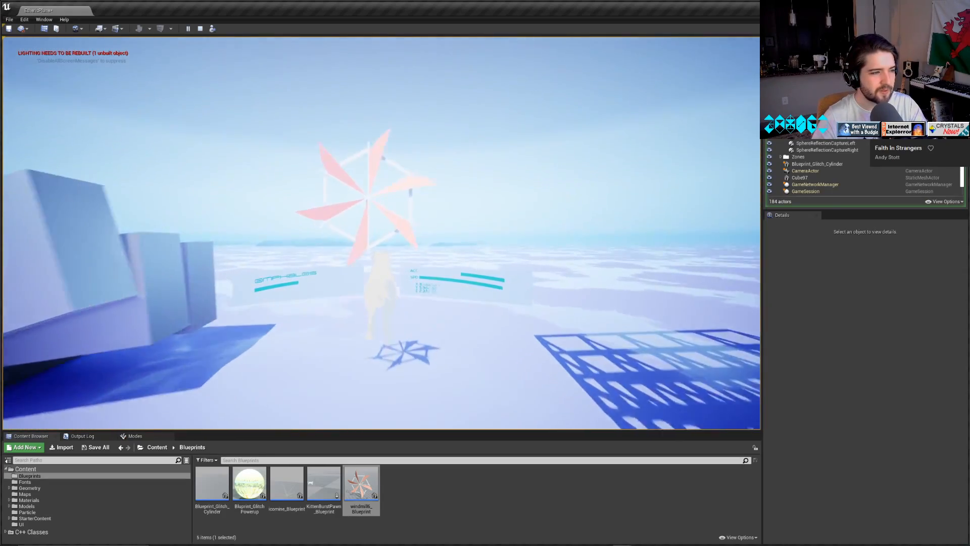
pyautogui.press('w')
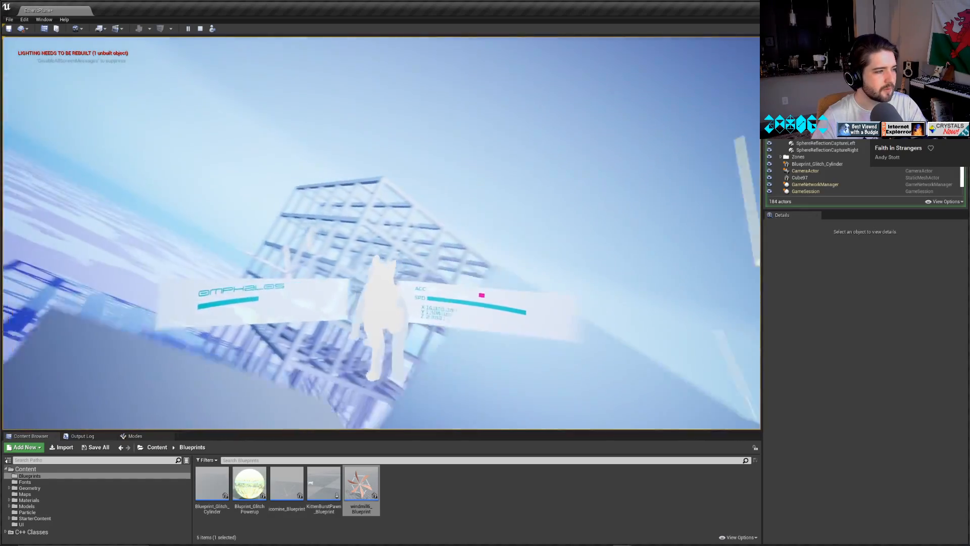
pyautogui.press('w')
pyautogui.press('w')
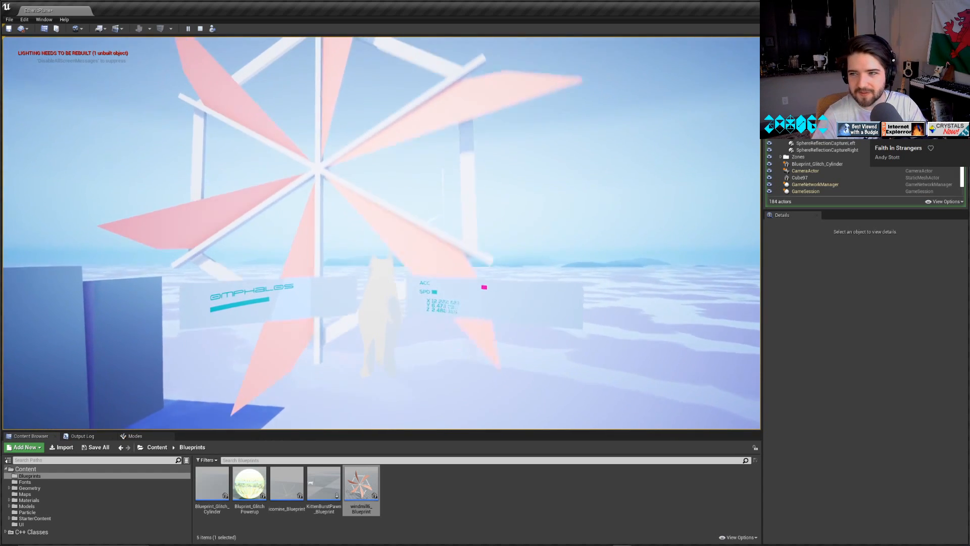
pyautogui.press('w')
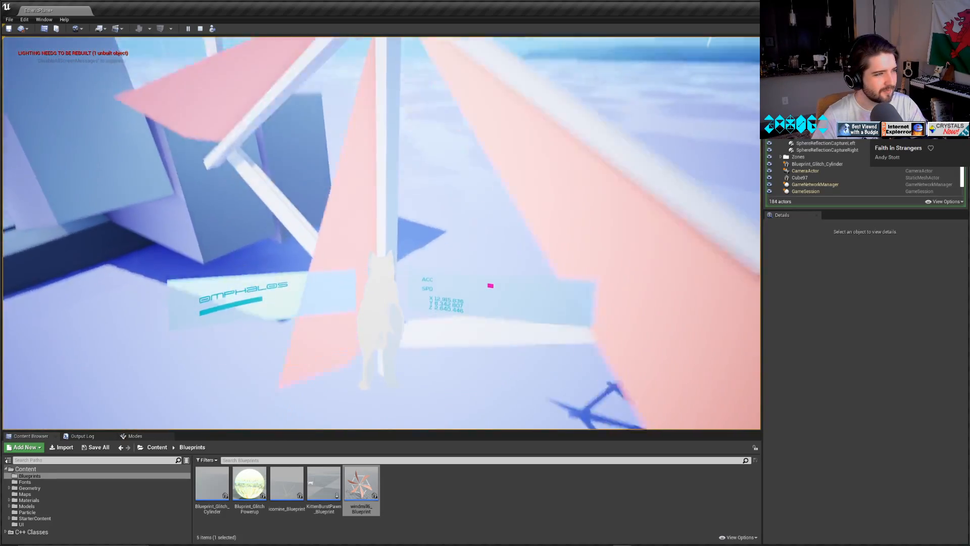
pyautogui.press('Escape')
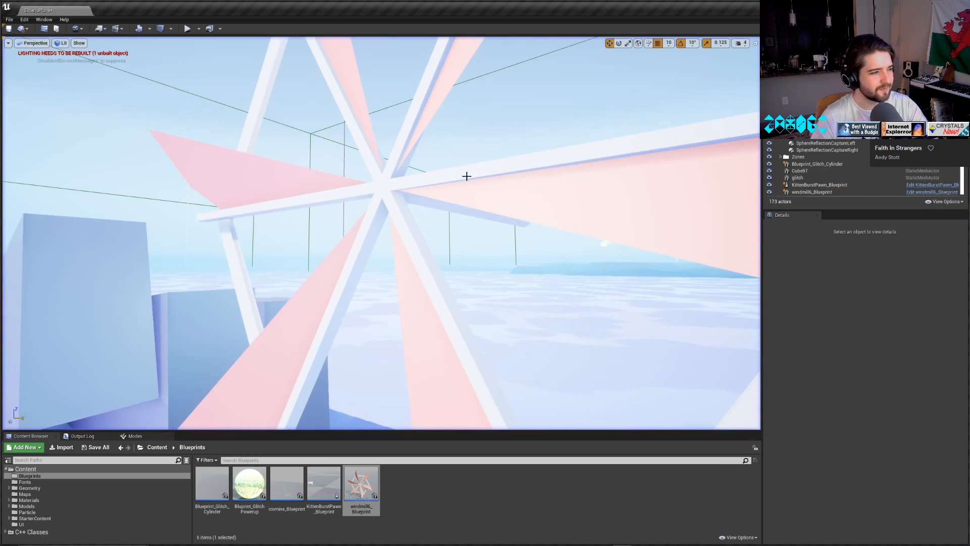
# Delete the windmill blueprint instance from the level.
pyautogui.moveTo(466, 176)
pyautogui.mouseDown(button='right')
pyautogui.moveTo(541, 258)
pyautogui.moveTo(530, 265)
pyautogui.moveTo(467, 184)
pyautogui.mouseUp(button='right')
pyautogui.press('s')
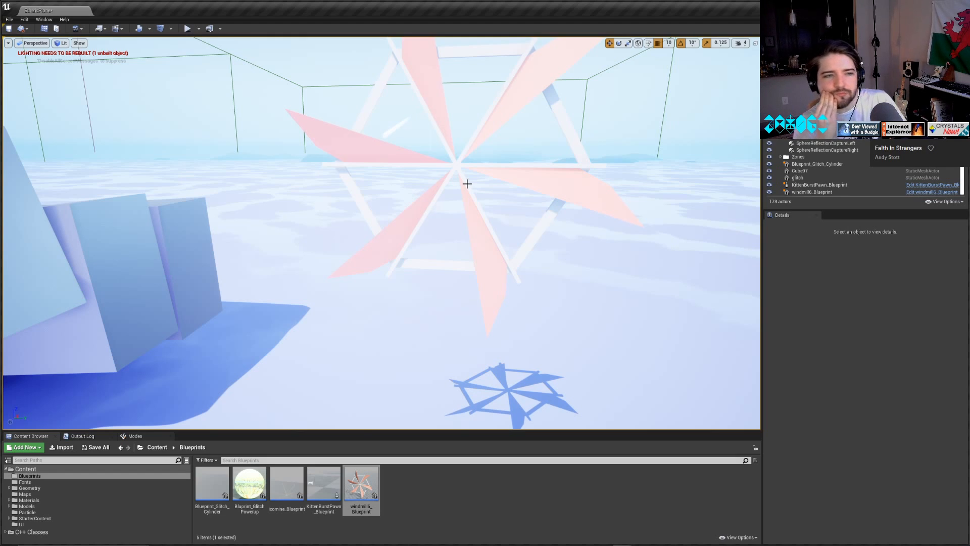
pyautogui.click(466, 164)
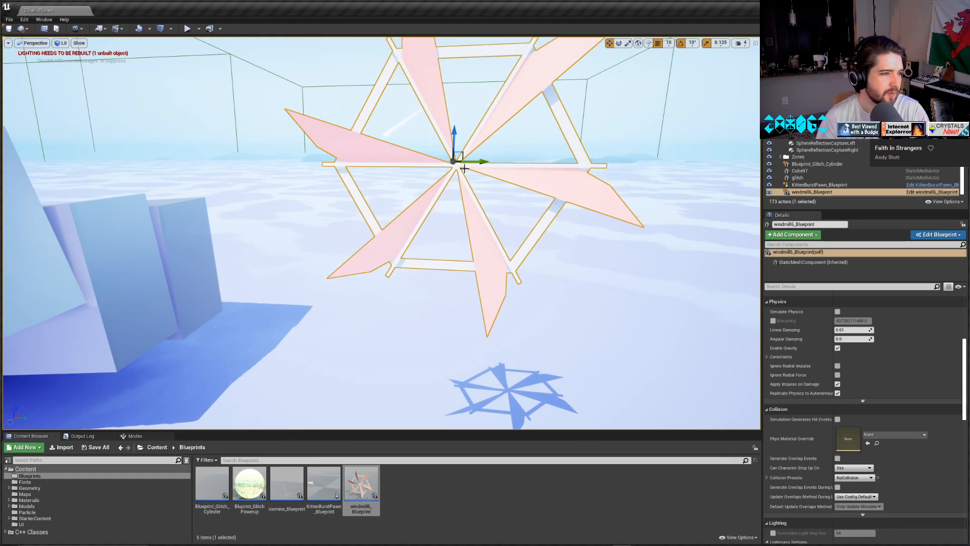
pyautogui.press('Delete')
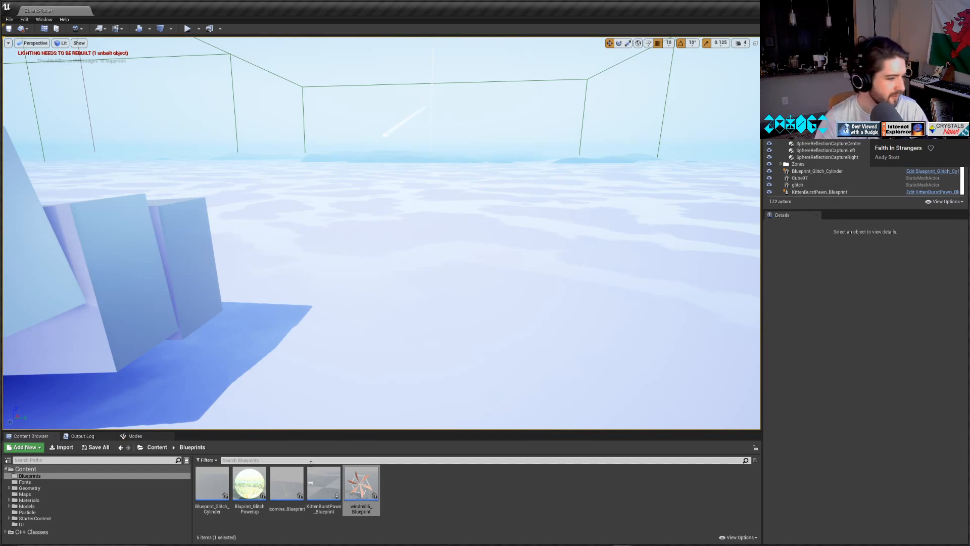
# Duplicate the windmill6 blueprint in the Blueprints folder and name the copy windmill3_Blueprint.
pyautogui.click(33, 506)
pyautogui.click(29, 500)
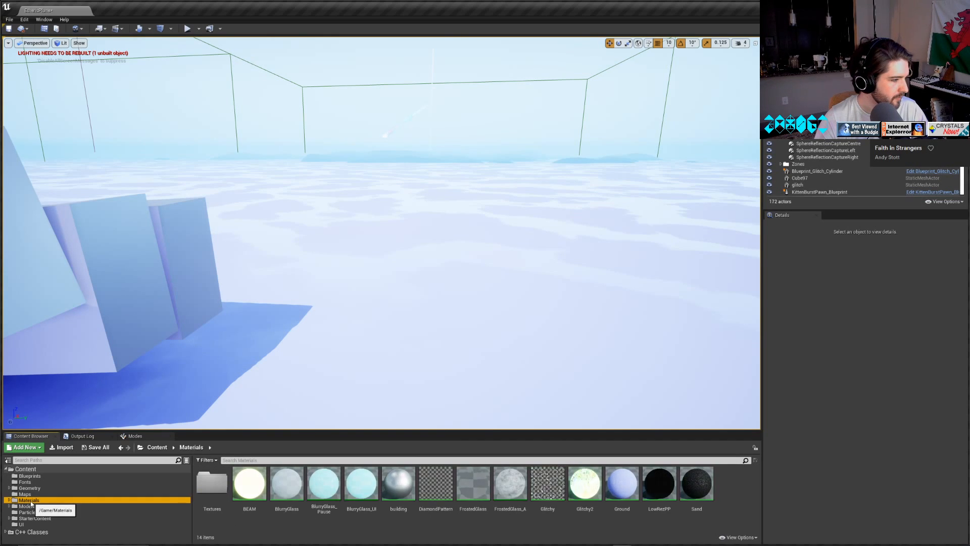
pyautogui.click(28, 487)
pyautogui.click(23, 476)
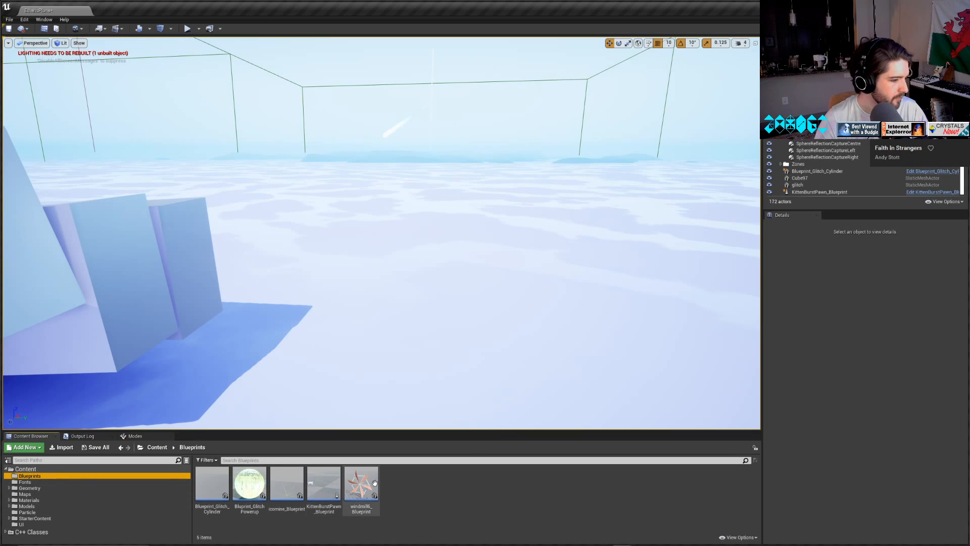
pyautogui.rightClick(374, 482)
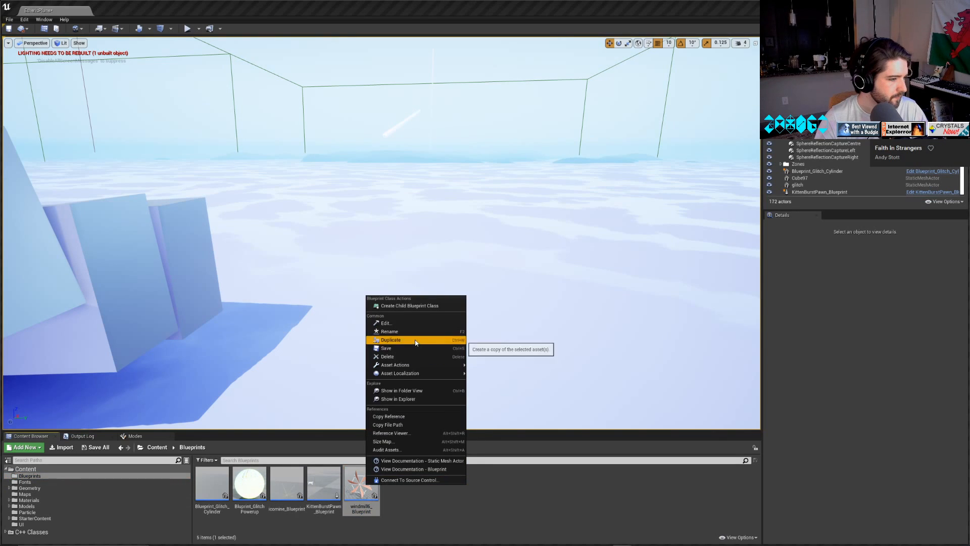
pyautogui.click(415, 343)
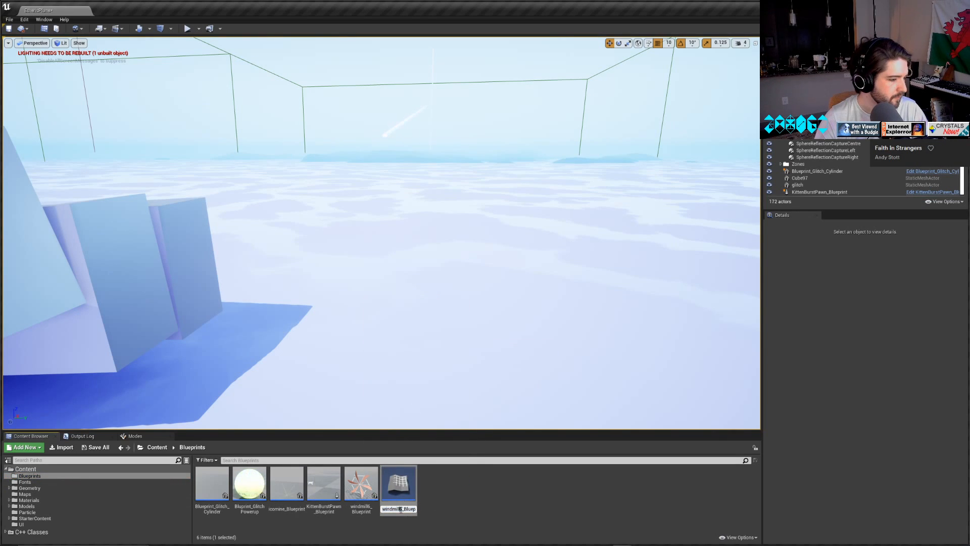
pyautogui.write('3')
pyautogui.moveTo(409, 509); pyautogui.dragTo(452, 509)
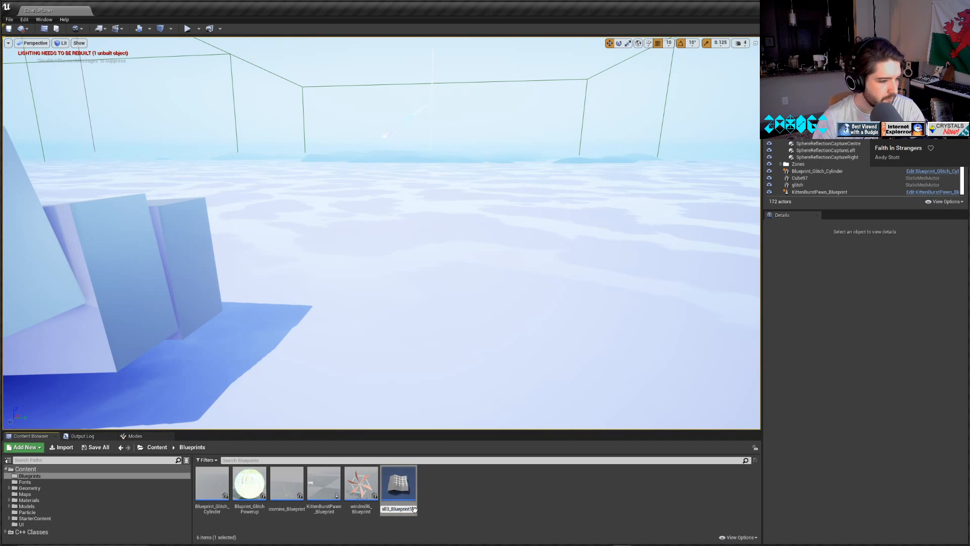
pyautogui.press('BackSpace')
pyautogui.press('Return')
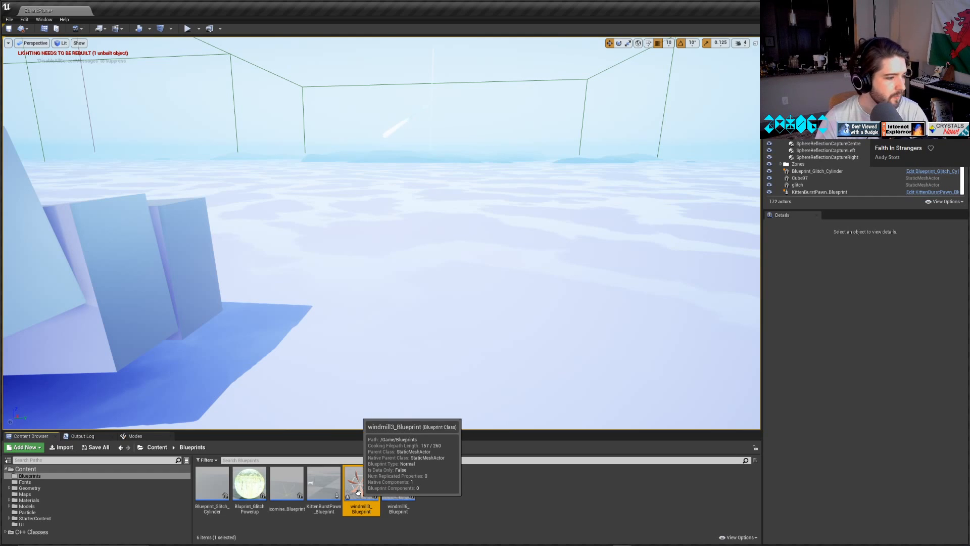
# Open windmill3_Blueprint, show its mesh in the 3D viewport, and resize the editor window to uncover the Content Browser.
pyautogui.doubleClick(358, 493)
pyautogui.click(32, 506)
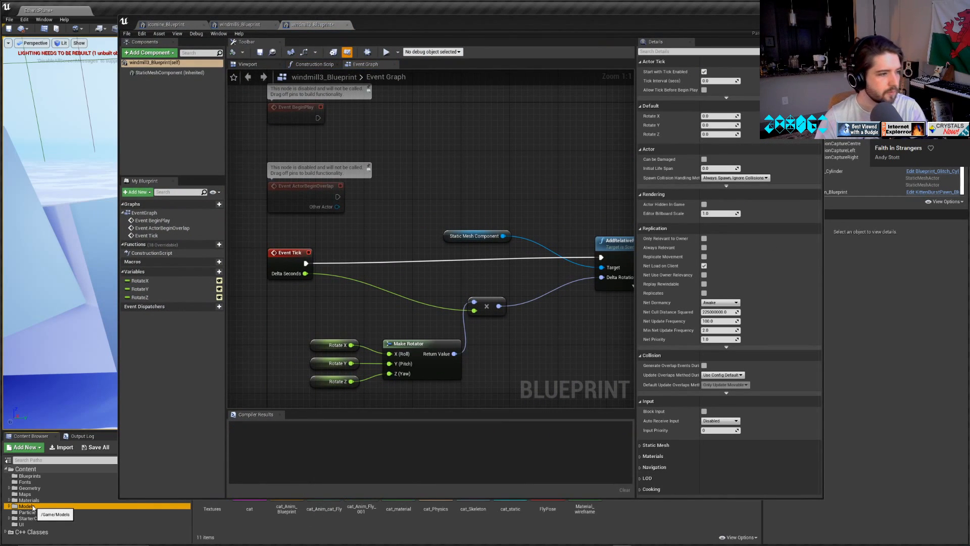
pyautogui.click(316, 65)
pyautogui.click(242, 66)
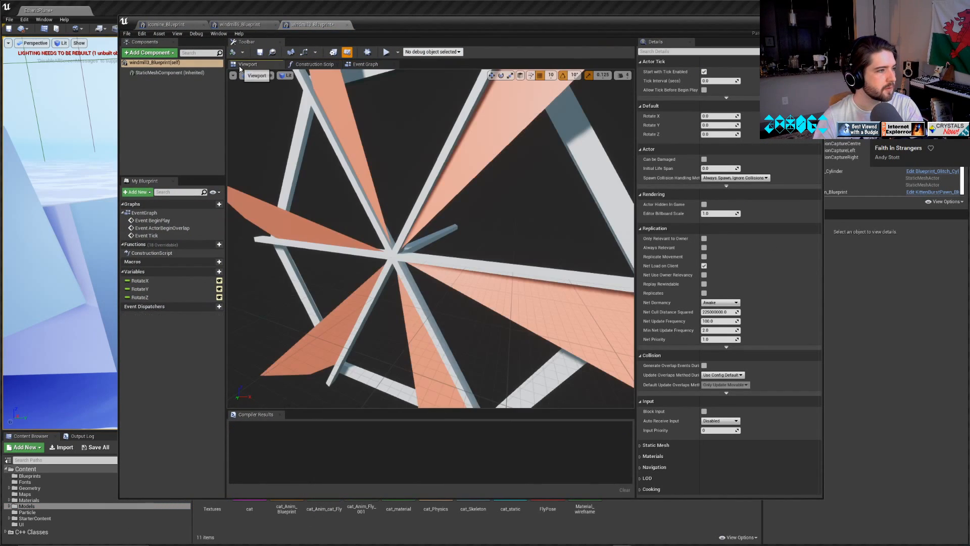
pyautogui.scroll(-5, 373, 225)
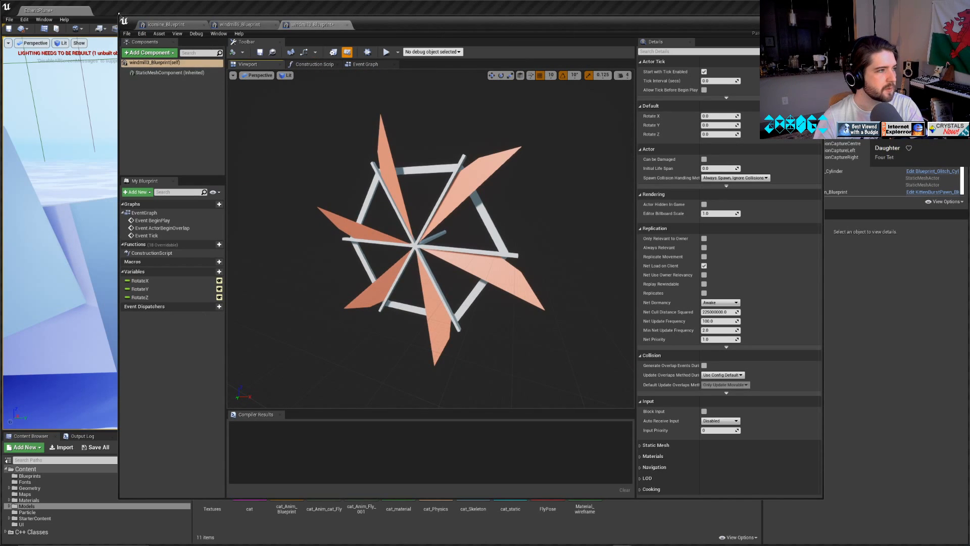
pyautogui.moveTo(119, 14); pyautogui.dragTo(171, 21)
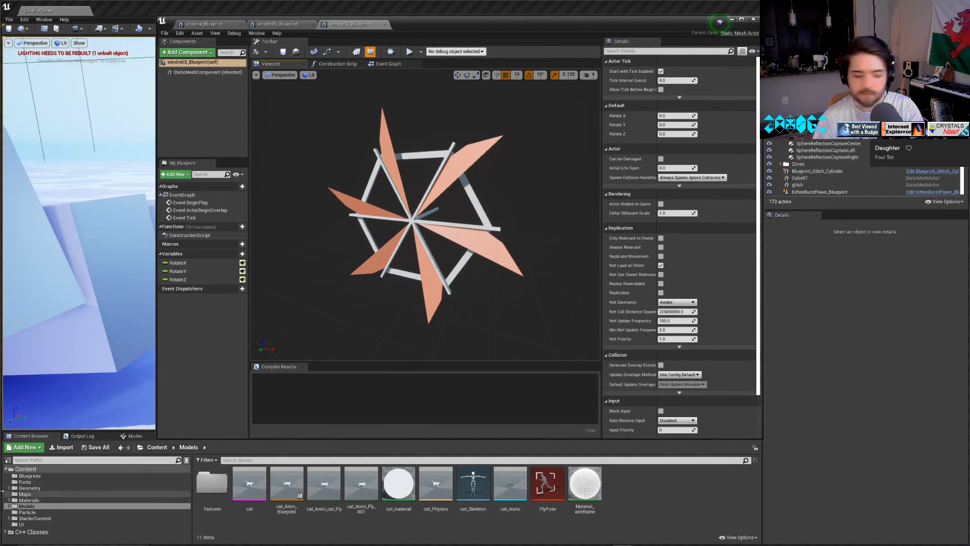
# Try adding the windmill3 mesh from the Geometry folder as a component of windmill3_Blueprint, and delete the added component.
pyautogui.click(29, 489)
pyautogui.click(29, 500)
pyautogui.click(30, 495)
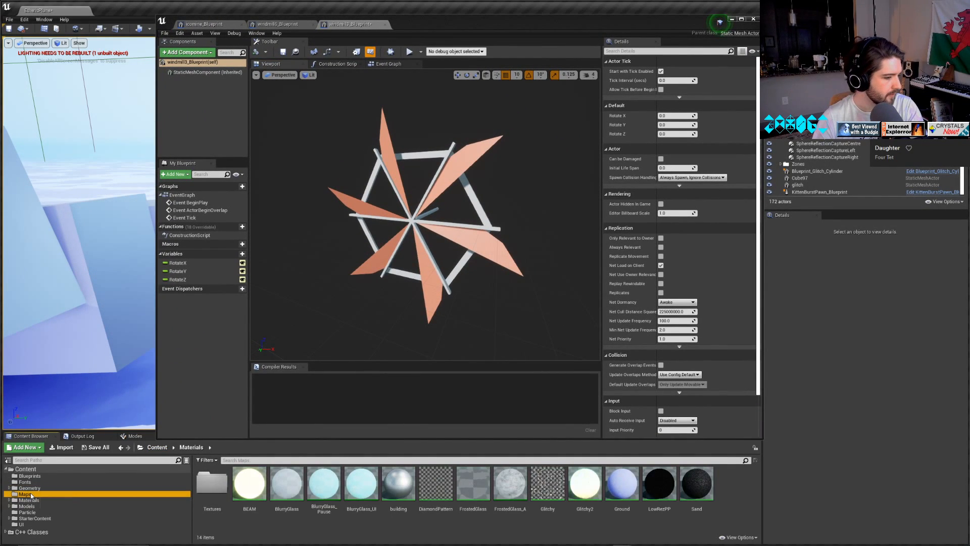
pyautogui.click(30, 488)
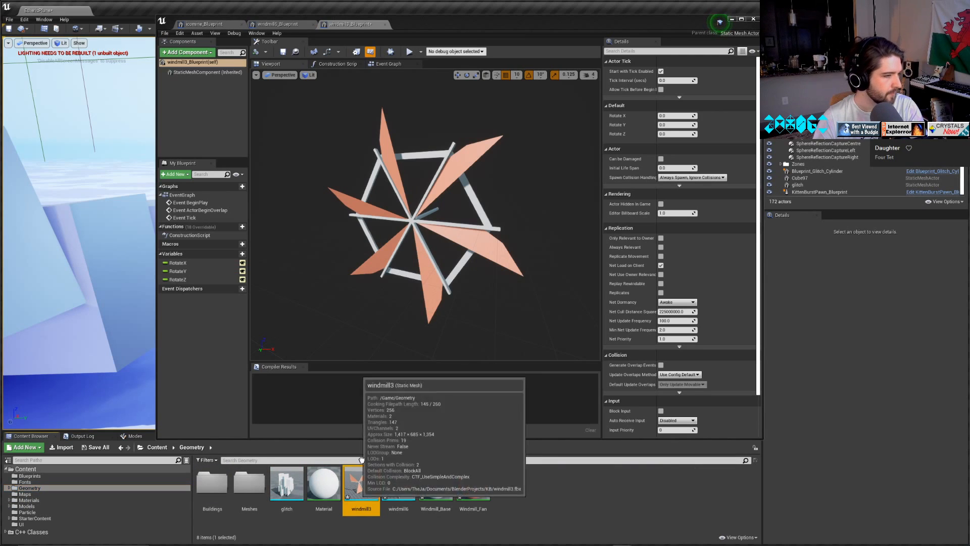
pyautogui.moveTo(361, 484); pyautogui.dragTo(204, 92)
pyautogui.click(183, 107)
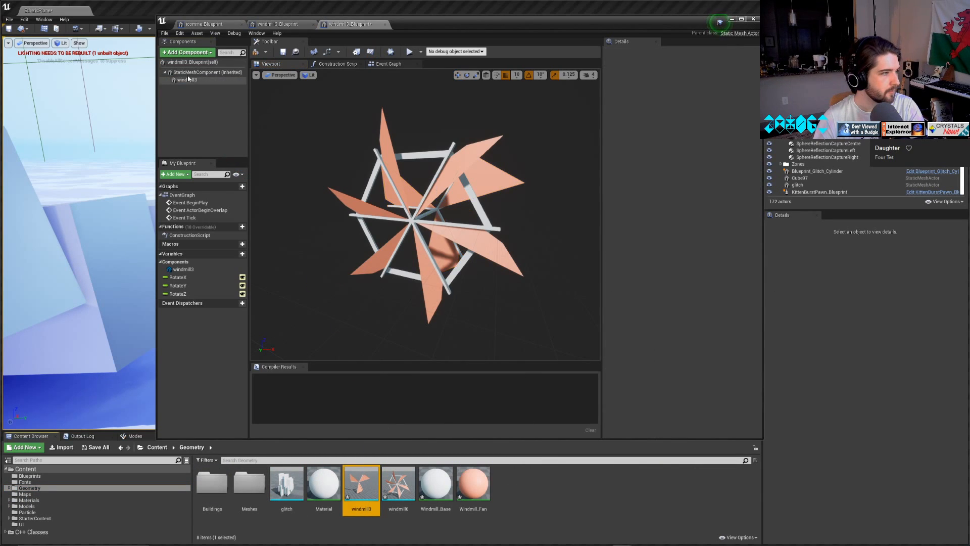
pyautogui.click(186, 72)
pyautogui.click(192, 80)
pyautogui.rightClick(171, 93)
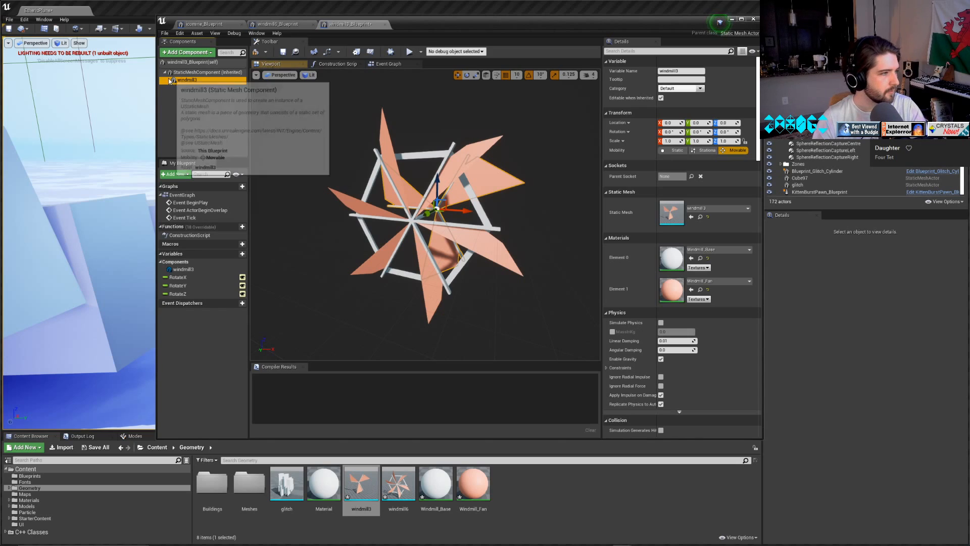
pyautogui.click(163, 95)
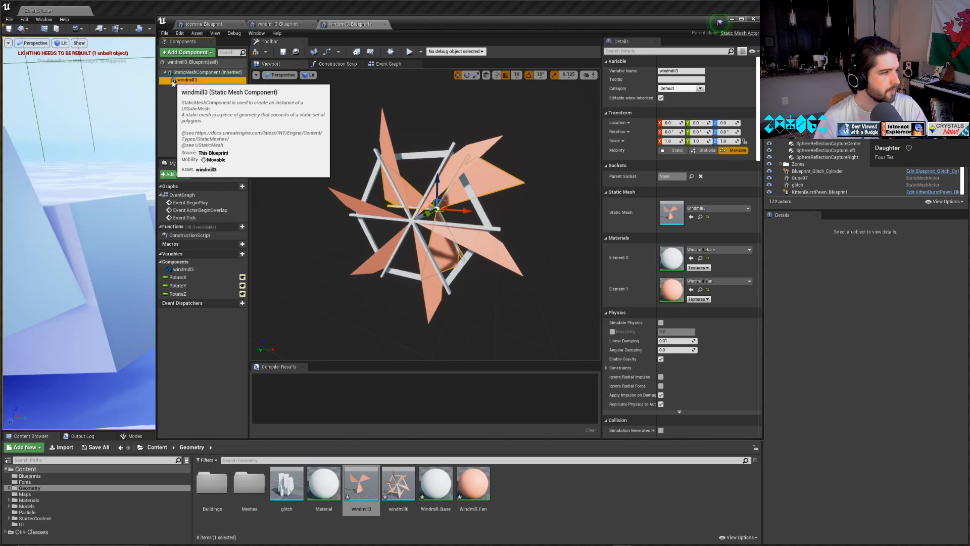
pyautogui.moveTo(186, 81)
pyautogui.mouseDown()
pyautogui.moveTo(183, 88)
pyautogui.moveTo(179, 75)
pyautogui.mouseUp()
pyautogui.click(186, 73)
pyautogui.click(186, 79)
pyautogui.press('Delete')
# Set the inherited StaticMeshComponent's mesh to windmill3 and its mobility to Movable, and compile windmill3_Blueprint.
pyautogui.click(189, 72)
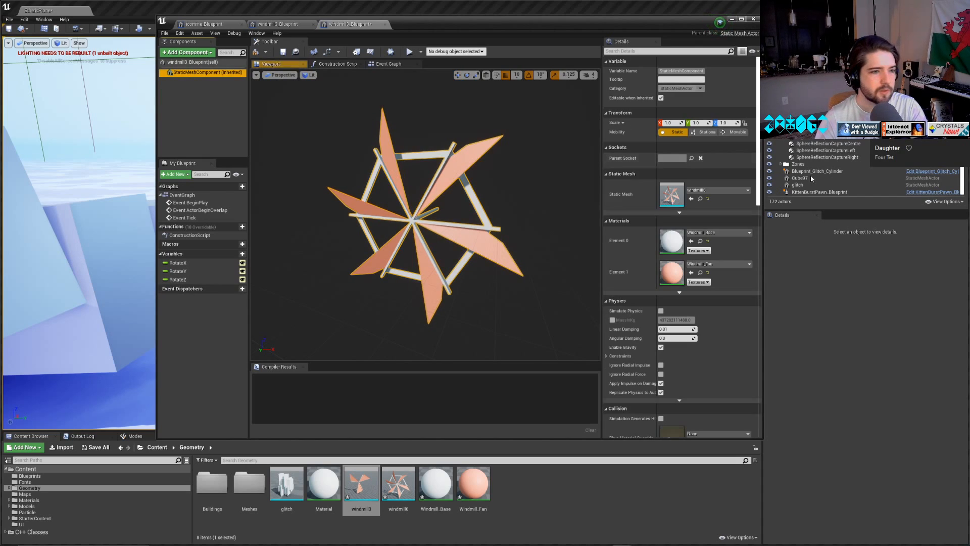
pyautogui.click(717, 190)
pyautogui.write('win')
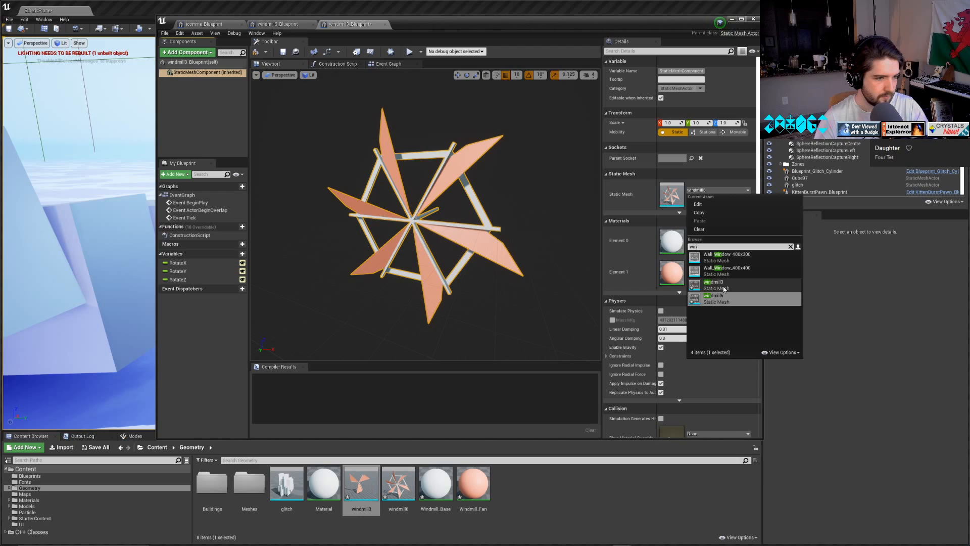
pyautogui.click(724, 287)
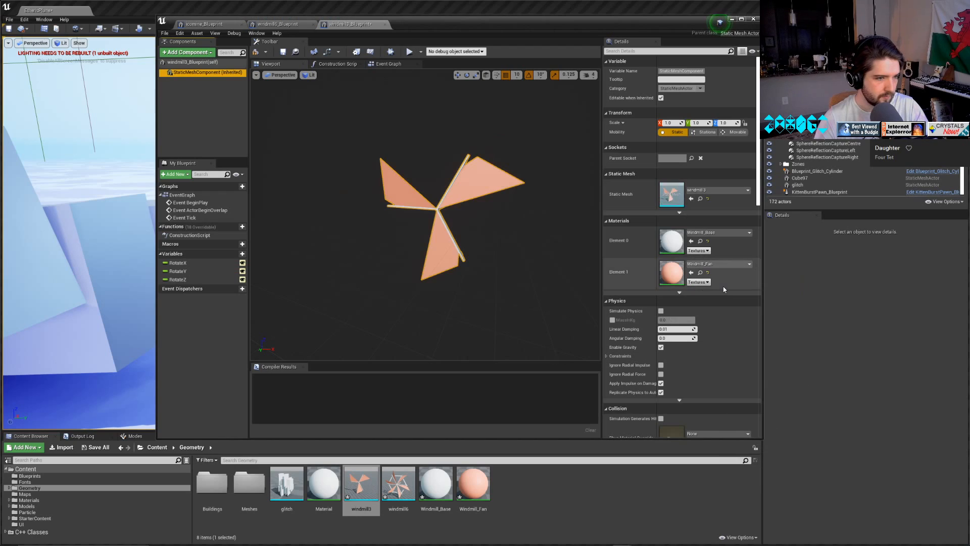
pyautogui.click(737, 132)
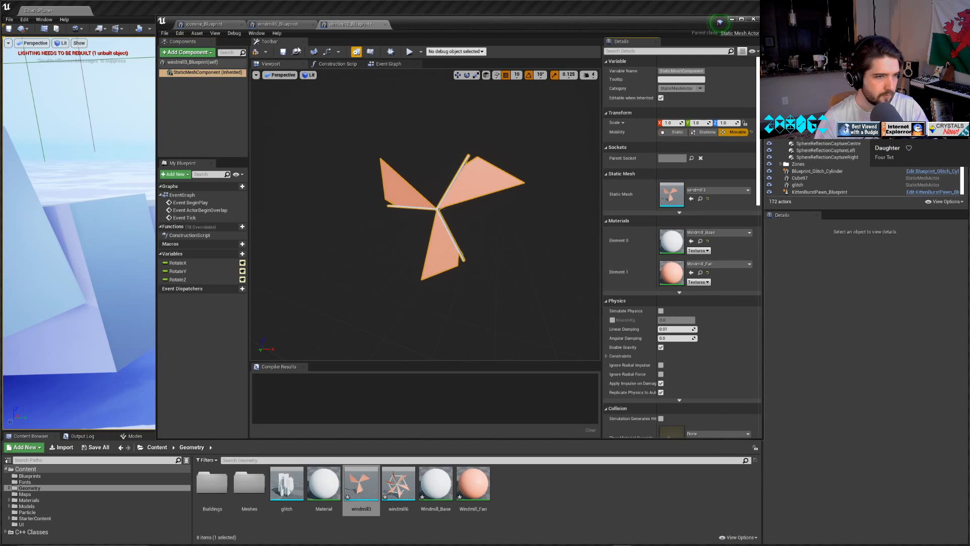
pyautogui.click(256, 52)
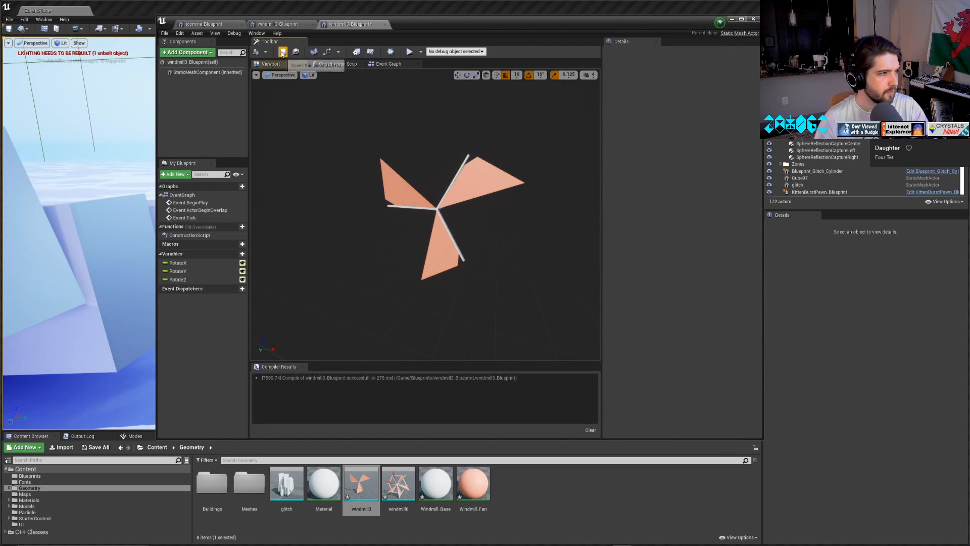
# Set the mesh component's mobility to Movable in windmill6_Blueprint, then compile and save that blueprint.
pyautogui.click(283, 25)
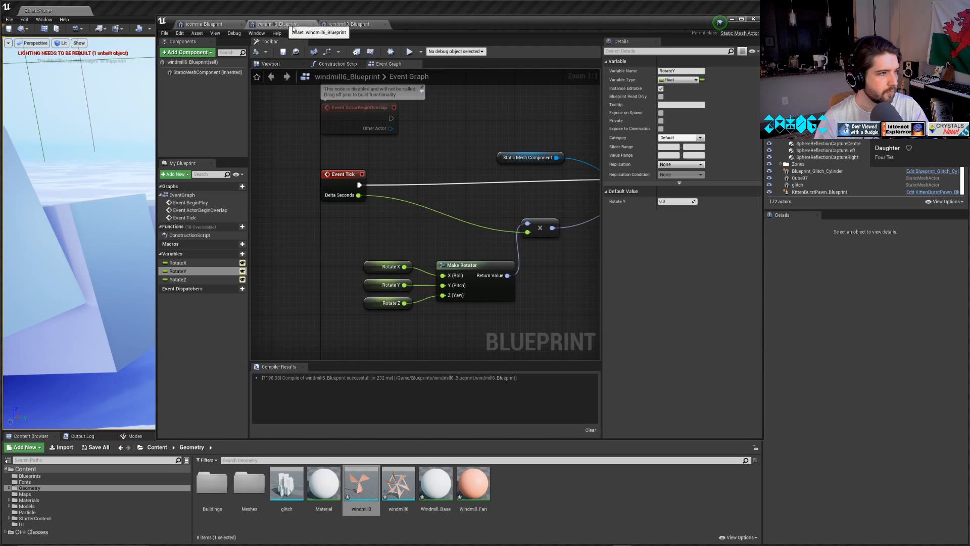
pyautogui.click(273, 64)
pyautogui.click(451, 143)
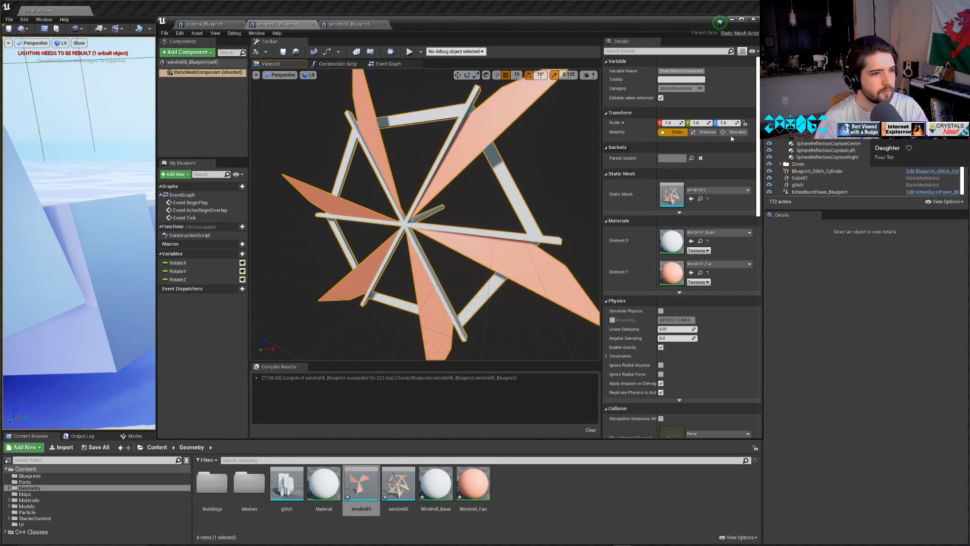
pyautogui.click(284, 51)
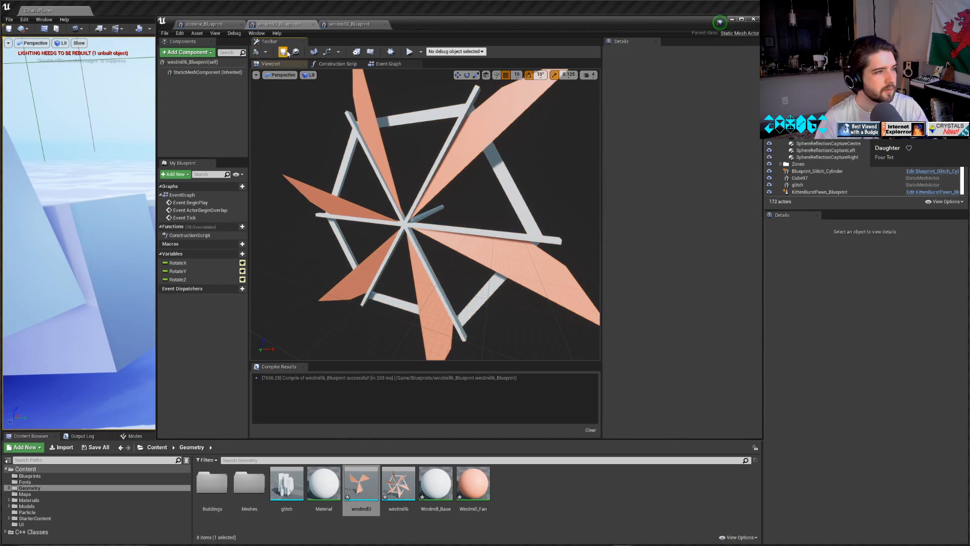
pyautogui.click(284, 51)
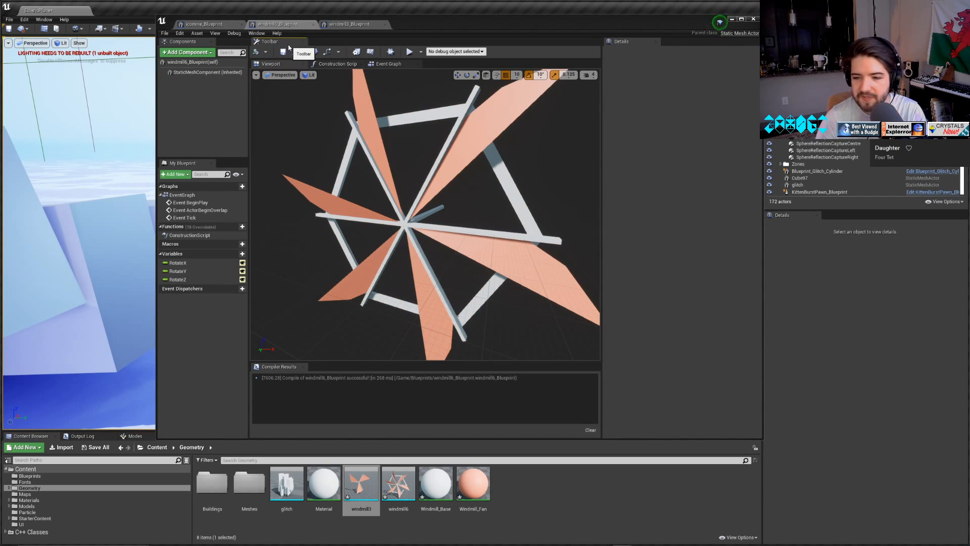
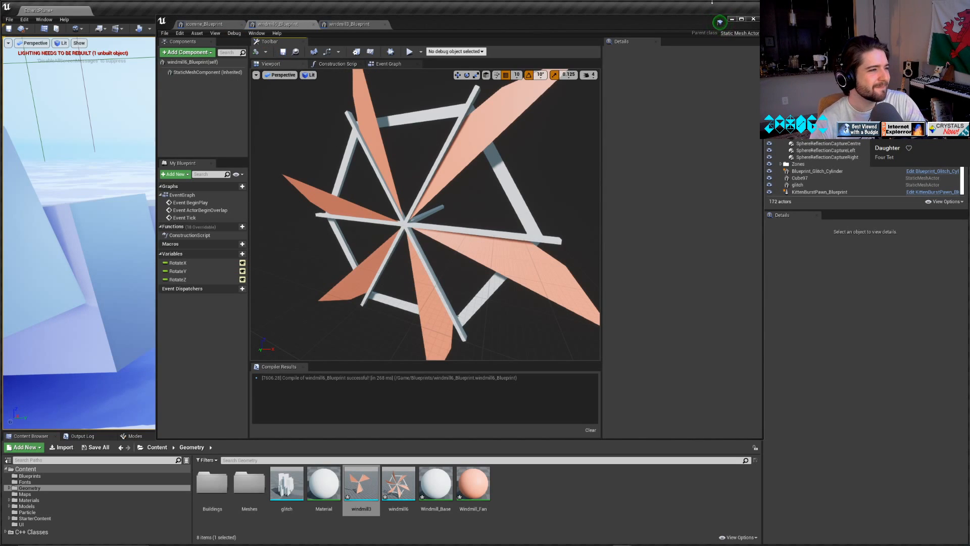
# Minimize the Blueprint editor and run a brief play test of the level.
pyautogui.click(731, 19)
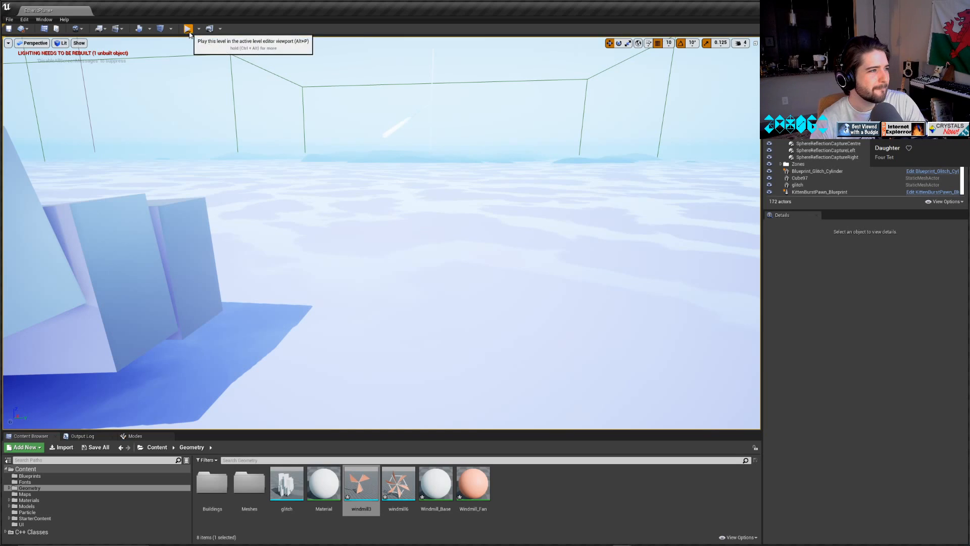
pyautogui.hotkey('alt', 'p')
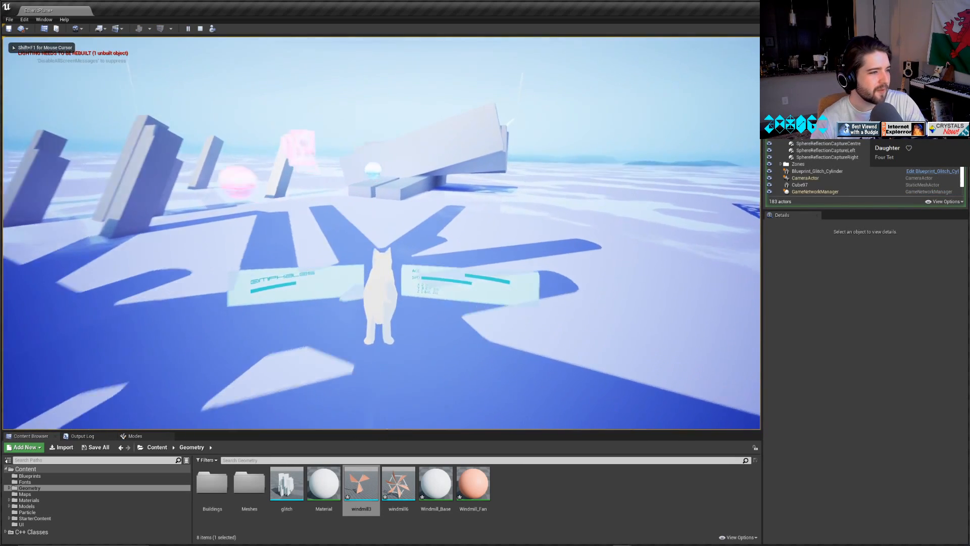
pyautogui.press('Escape')
# Try placing the windmill3 mesh in the level with a Z rotation of 90°, moved to about Y 3890, Z 2030.
pyautogui.moveTo(362, 484); pyautogui.dragTo(611, 110)
pyautogui.scroll(-10, 611, 110)
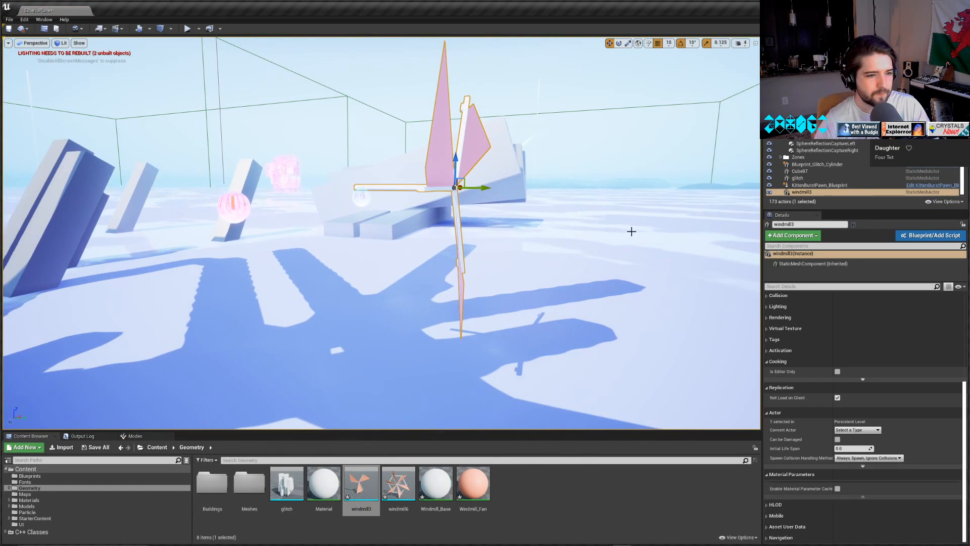
pyautogui.scroll(2, 806, 343)
pyautogui.scroll(3, 806, 343)
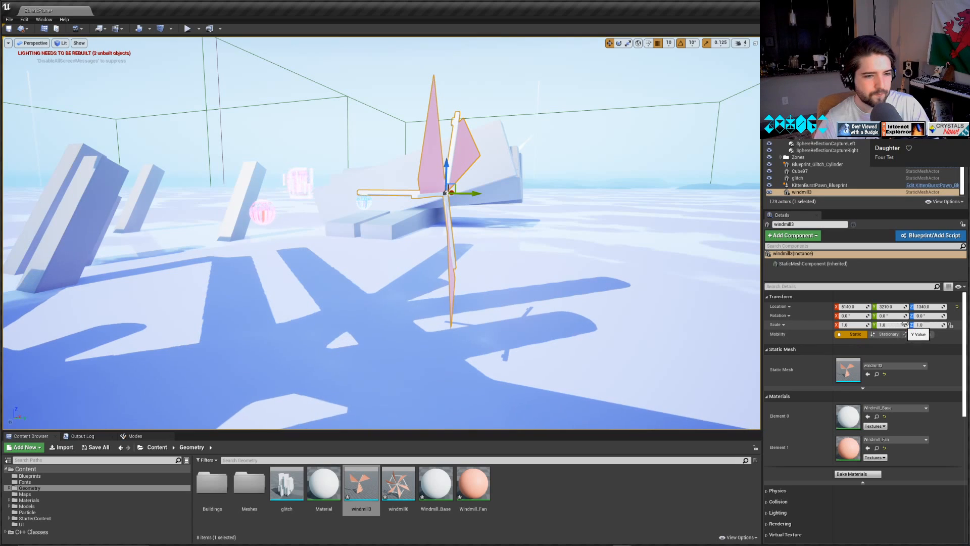
pyautogui.moveTo(919, 316)
pyautogui.mouseDown()
pyautogui.moveTo(932, 317)
pyautogui.moveTo(921, 316)
pyautogui.mouseUp()
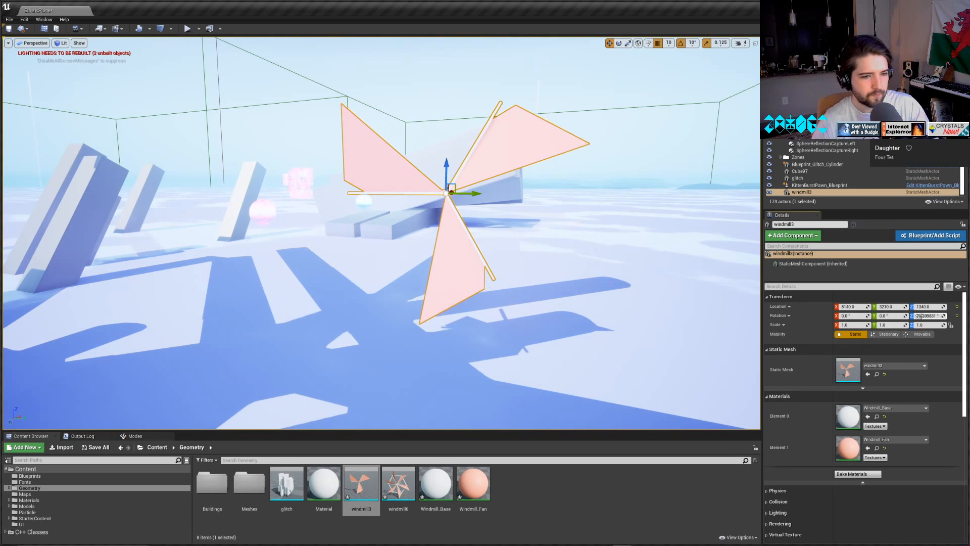
pyautogui.press('Return')
pyautogui.moveTo(475, 194); pyautogui.dragTo(570, 38)
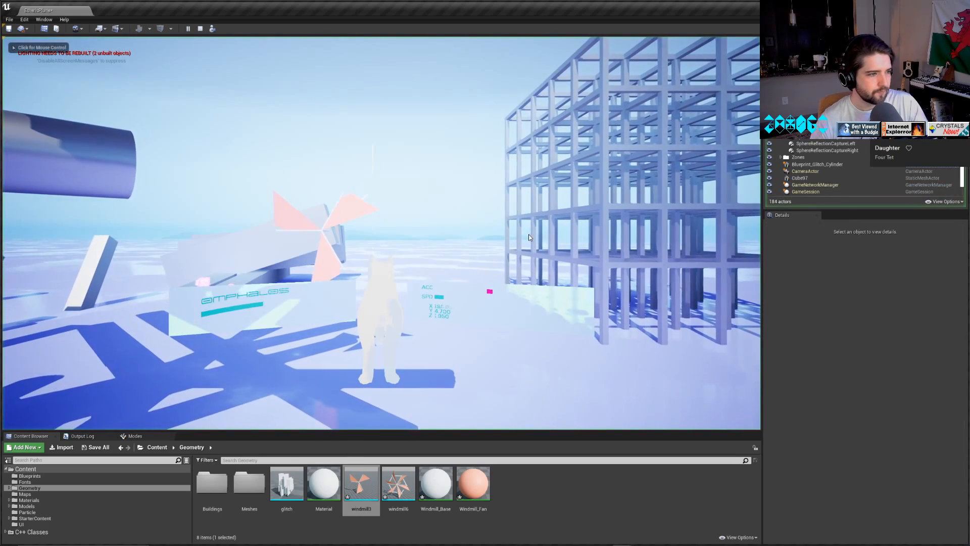
# Play the level and fly the character through the placed windmill3 mesh and around the nearby structures to test collision.
pyautogui.click(528, 235)
pyautogui.press('w')
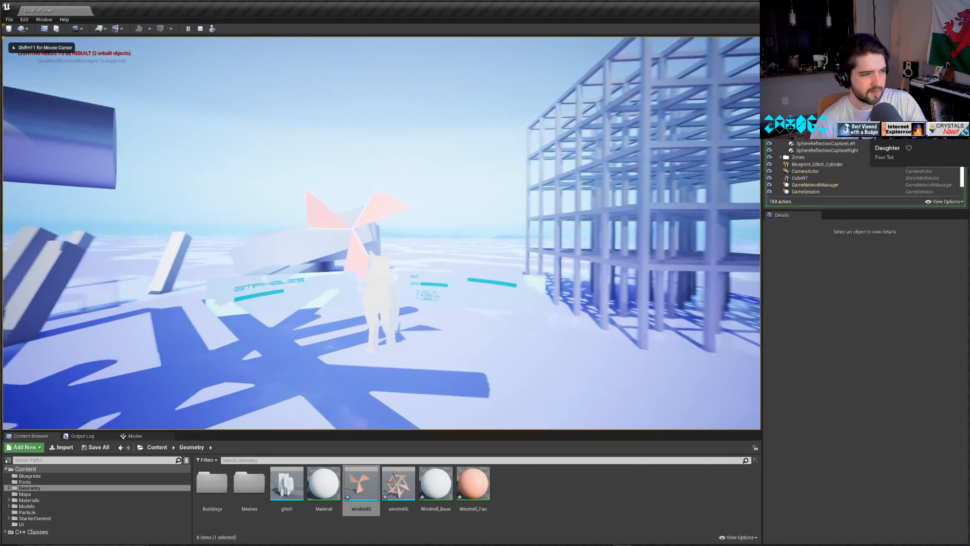
pyautogui.press('w')
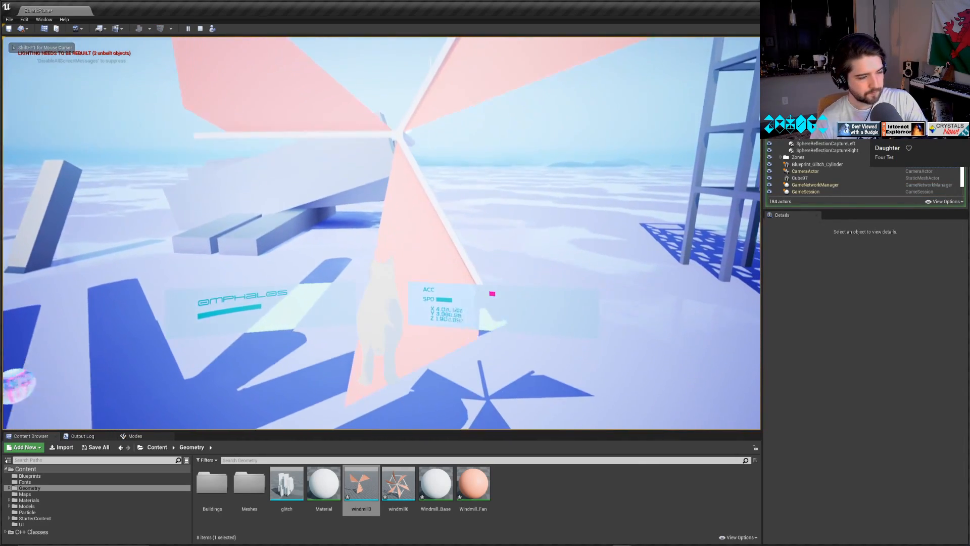
pyautogui.press('w')
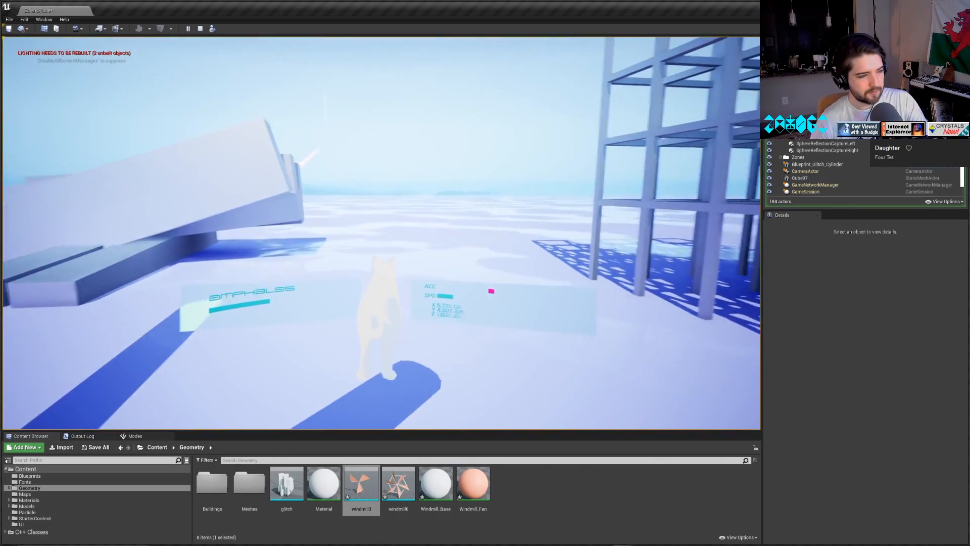
pyautogui.press('w')
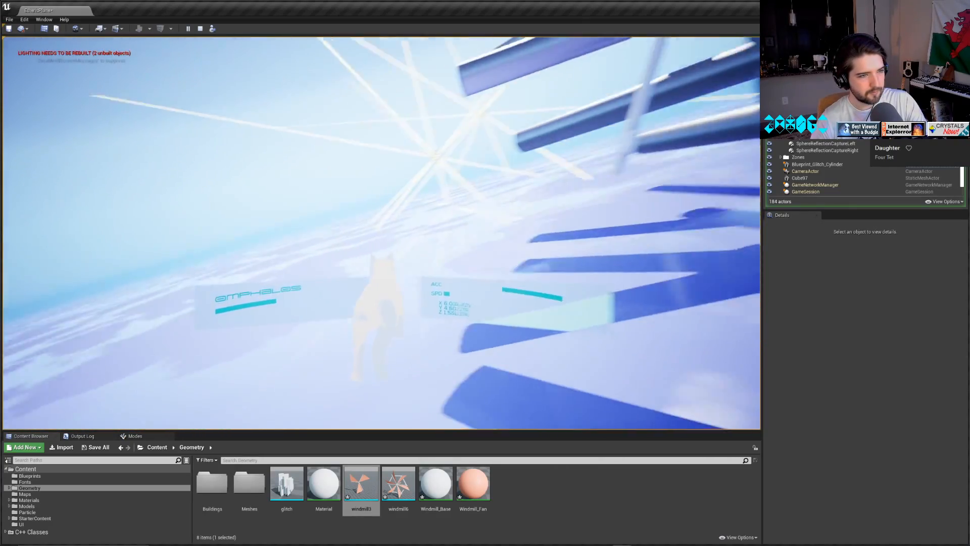
pyautogui.press('w')
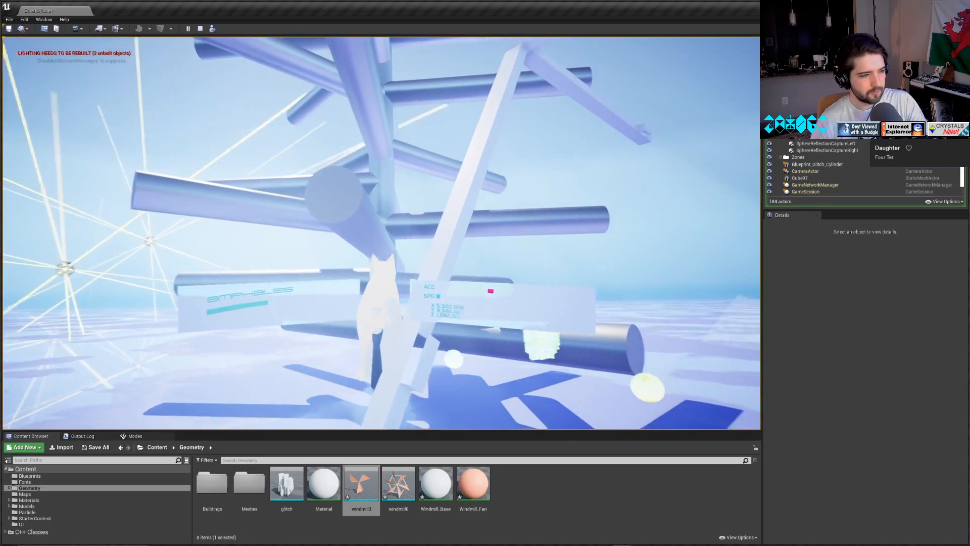
pyautogui.press('w')
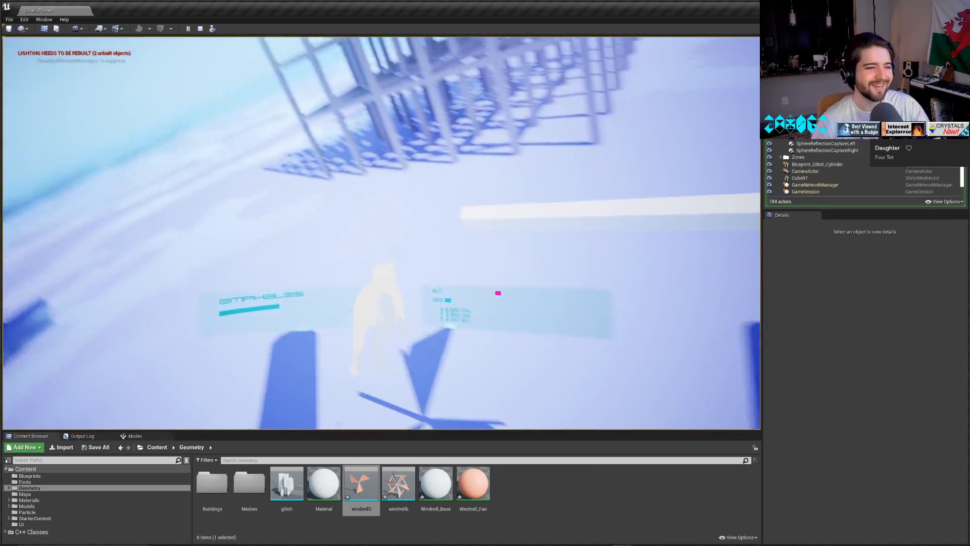
pyautogui.press('Escape')
# Check the details of the placed windmill3 mesh actor and delete it from the level.
pyautogui.scroll(-5, 486, 248)
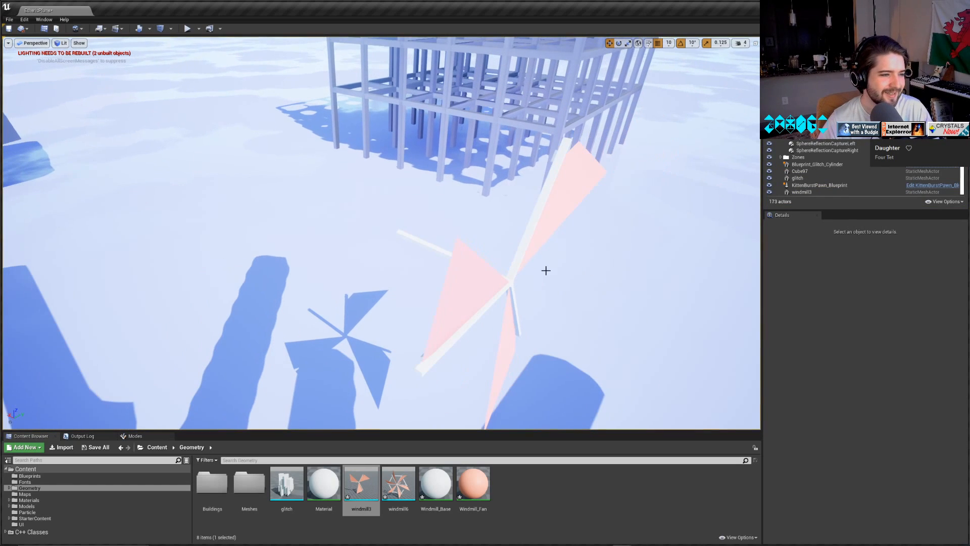
pyautogui.click(513, 273)
pyautogui.scroll(-3, 882, 388)
pyautogui.scroll(-6, 880, 404)
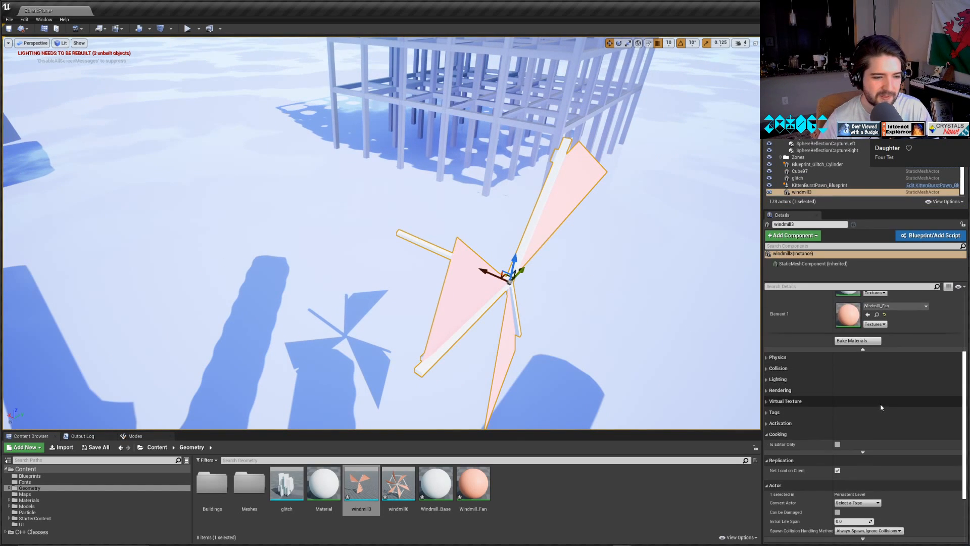
pyautogui.scroll(6, 878, 406)
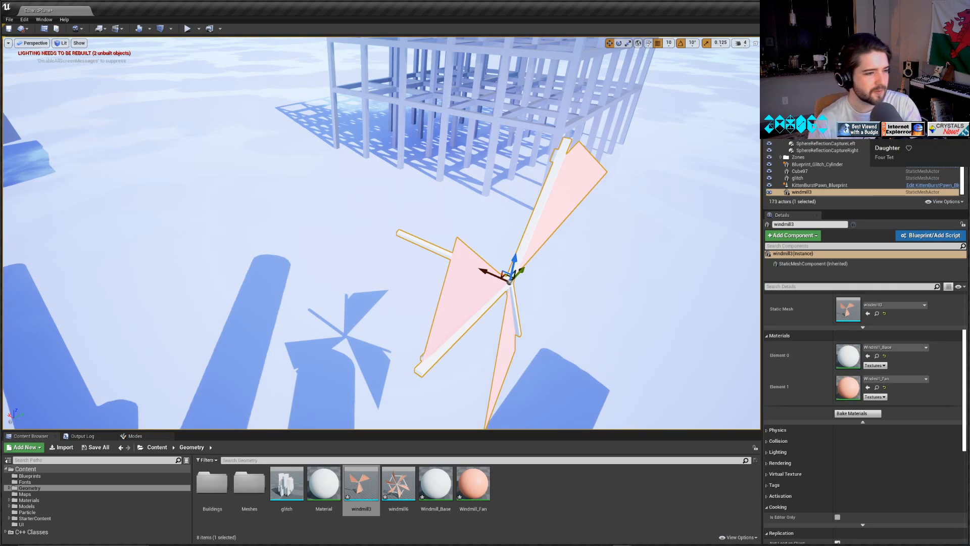
pyautogui.press('Delete')
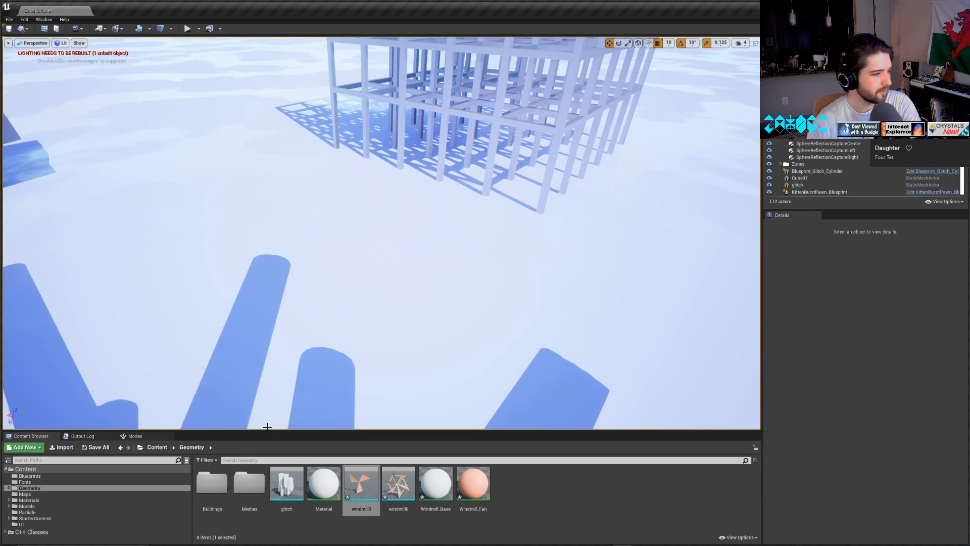
# Place windmill3_Blueprint from the Blueprints folder in the level, with Z rotation 90° and location X 7779, Y 4681.
pyautogui.click(30, 476)
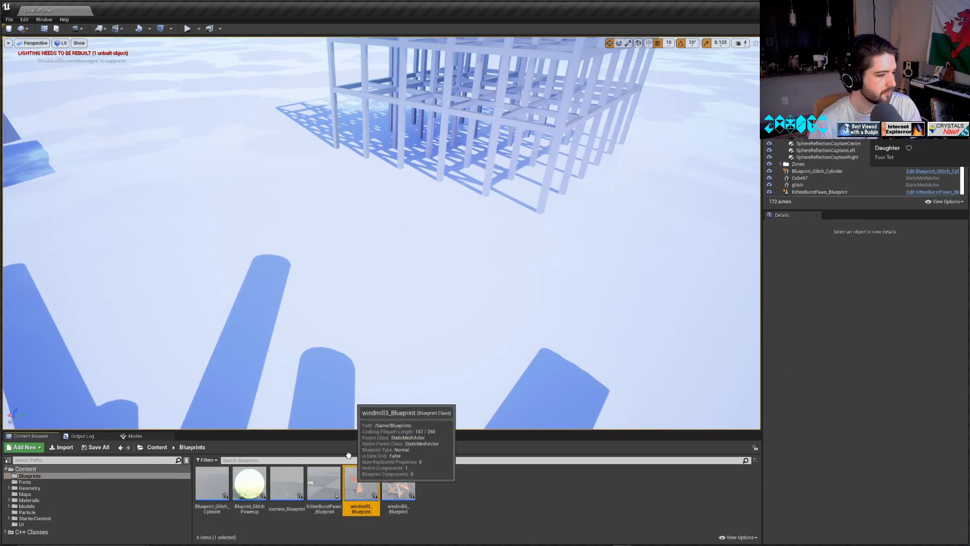
pyautogui.moveTo(361, 482); pyautogui.dragTo(286, 107)
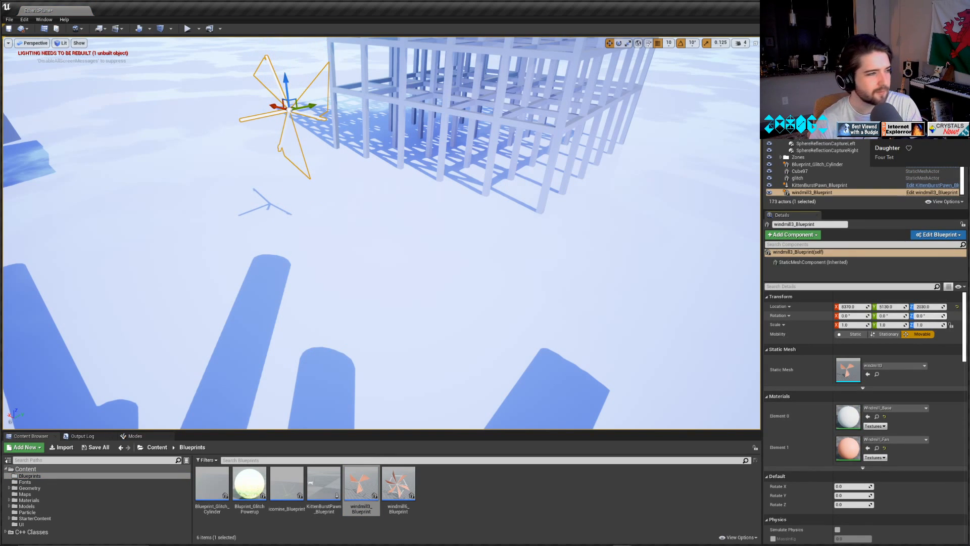
pyautogui.moveTo(926, 316)
pyautogui.mouseDown()
pyautogui.moveTo(937, 316)
pyautogui.moveTo(925, 316)
pyautogui.mouseUp()
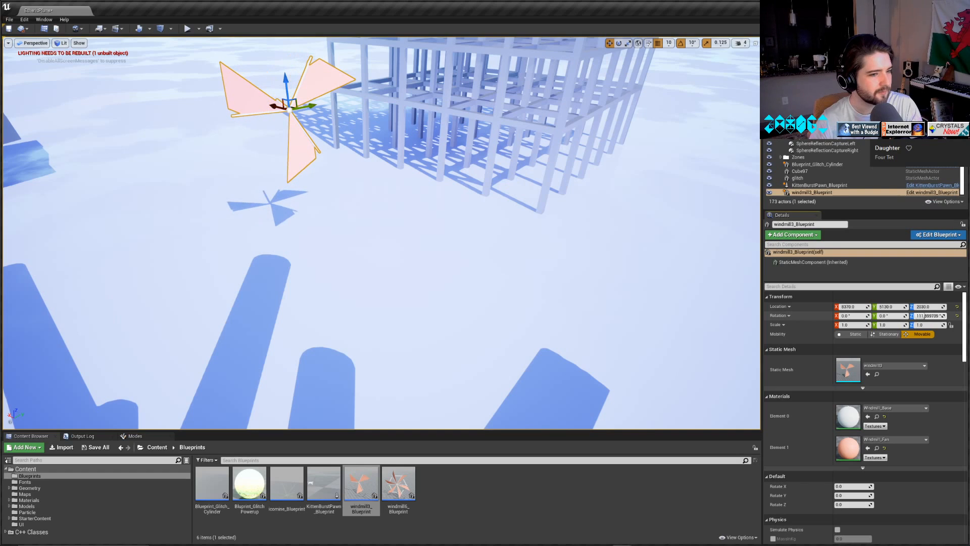
pyautogui.write('0')
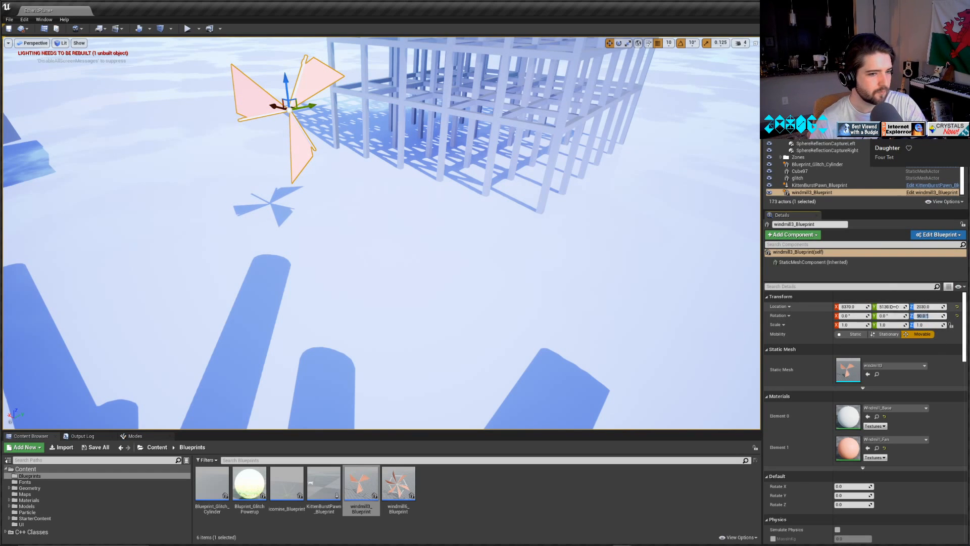
pyautogui.moveTo(862, 307); pyautogui.dragTo(838, 306)
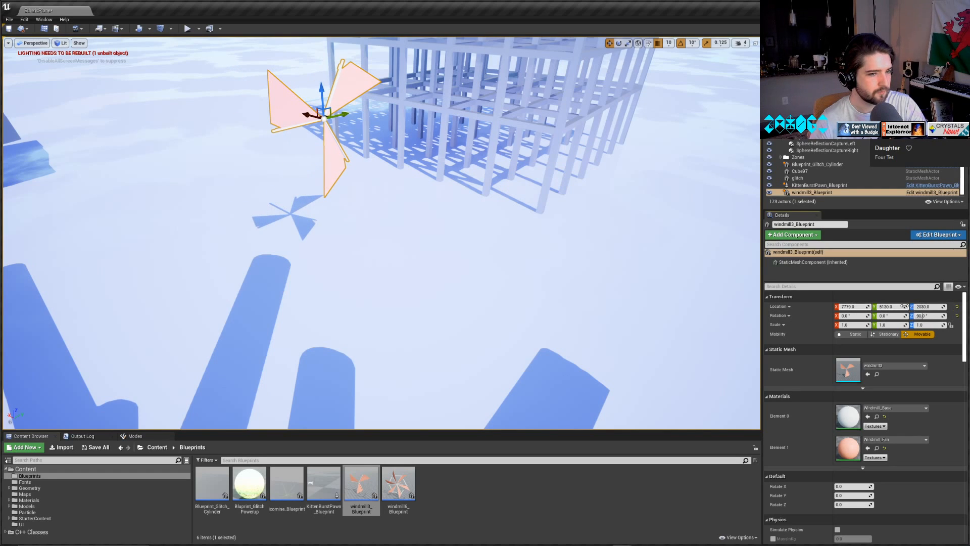
pyautogui.moveTo(903, 307); pyautogui.dragTo(857, 306)
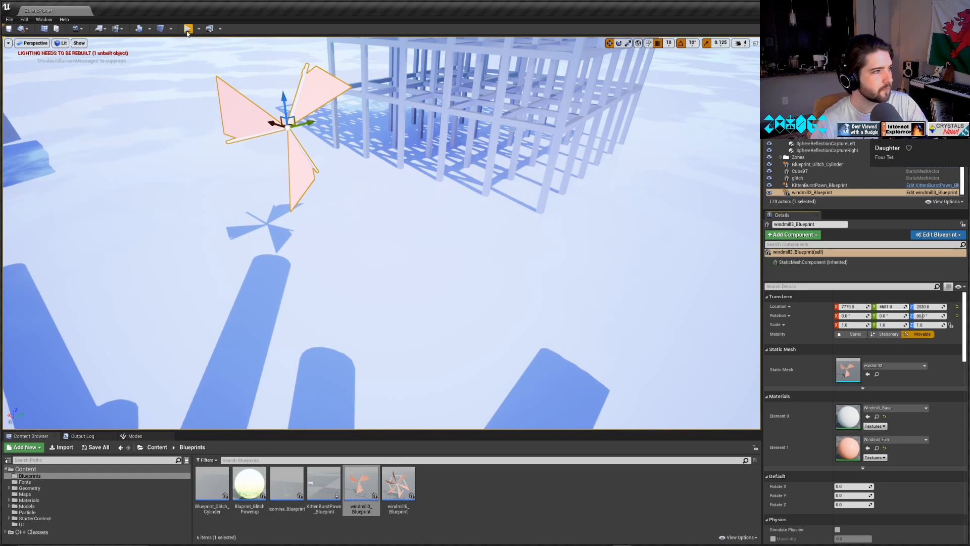
# Play the level and fly the character into the placed windmill3_Blueprint to test its collision.
pyautogui.hotkey('alt', 'p')
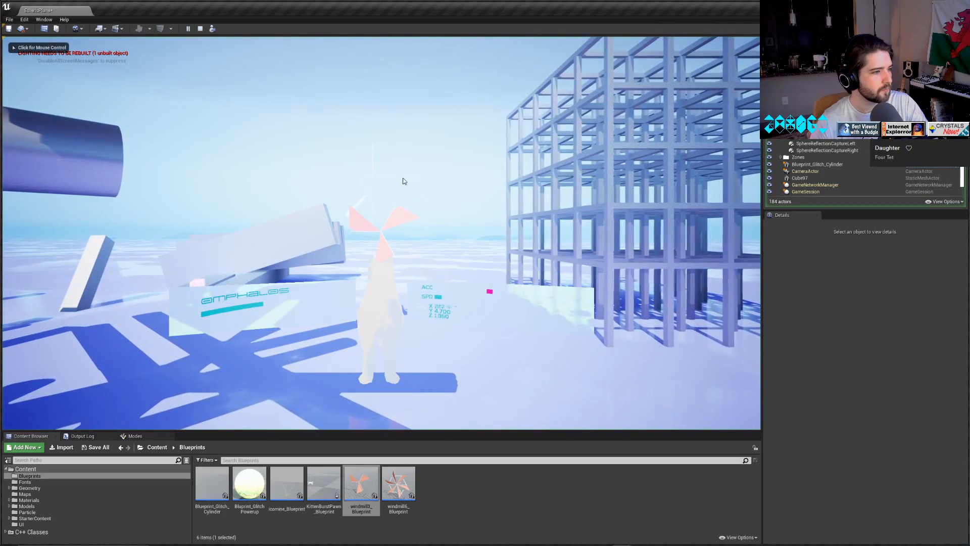
pyautogui.press('w')
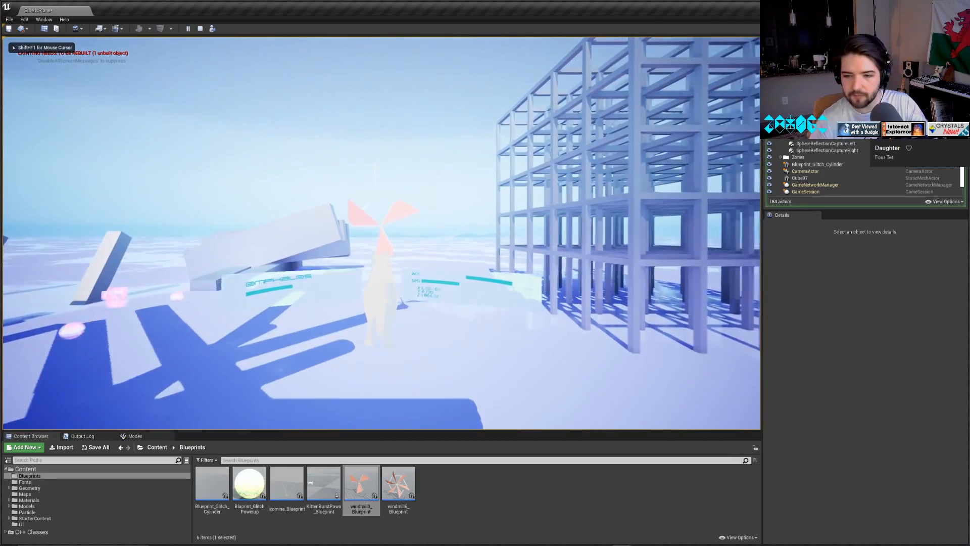
pyautogui.press('w')
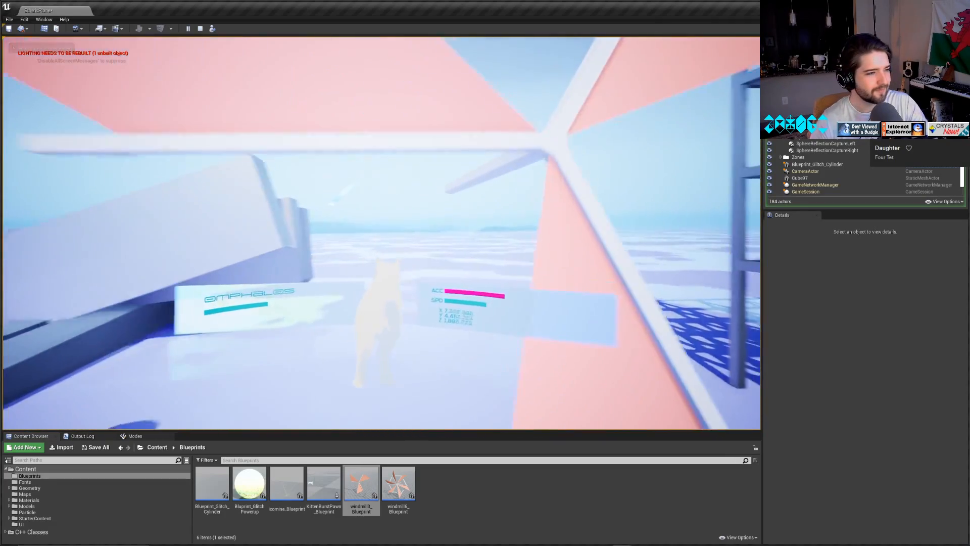
pyautogui.press('w')
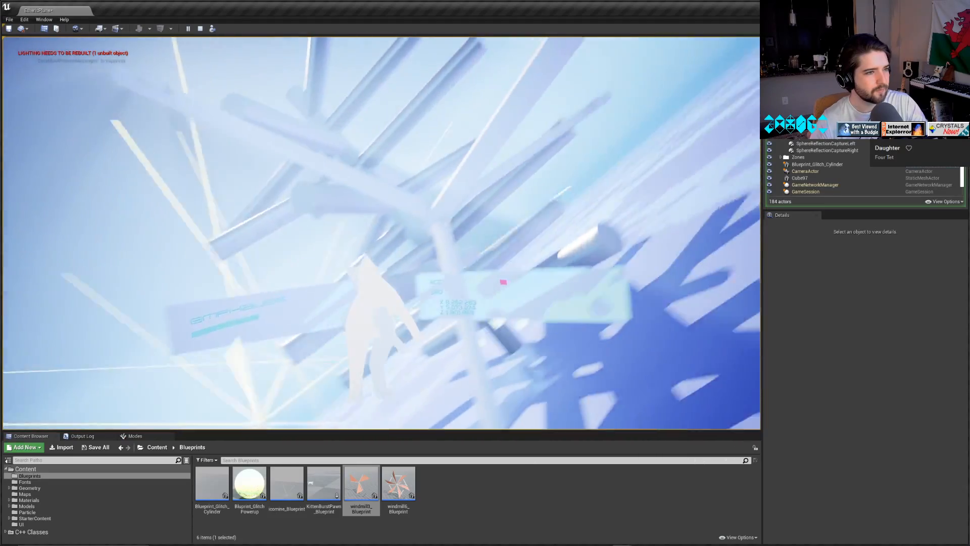
pyautogui.press('w')
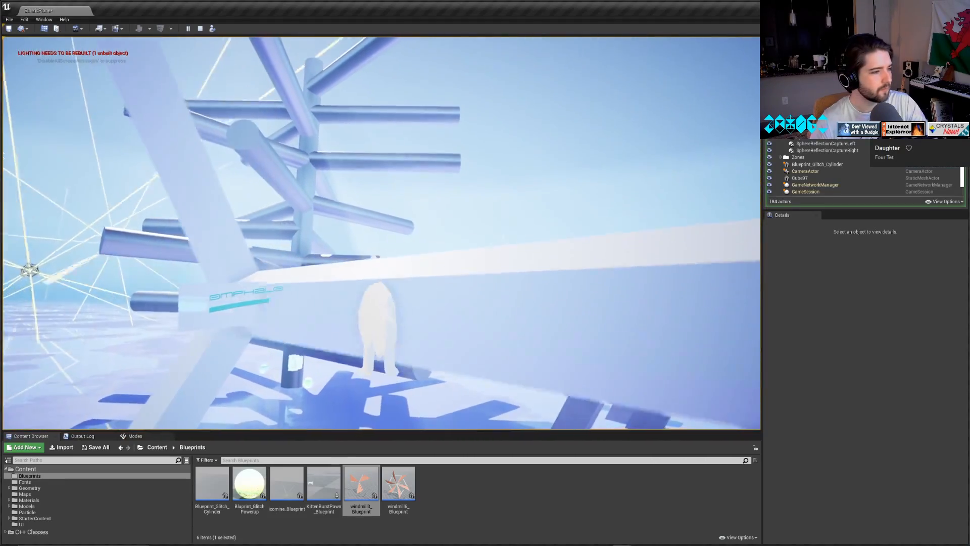
pyautogui.press('Escape')
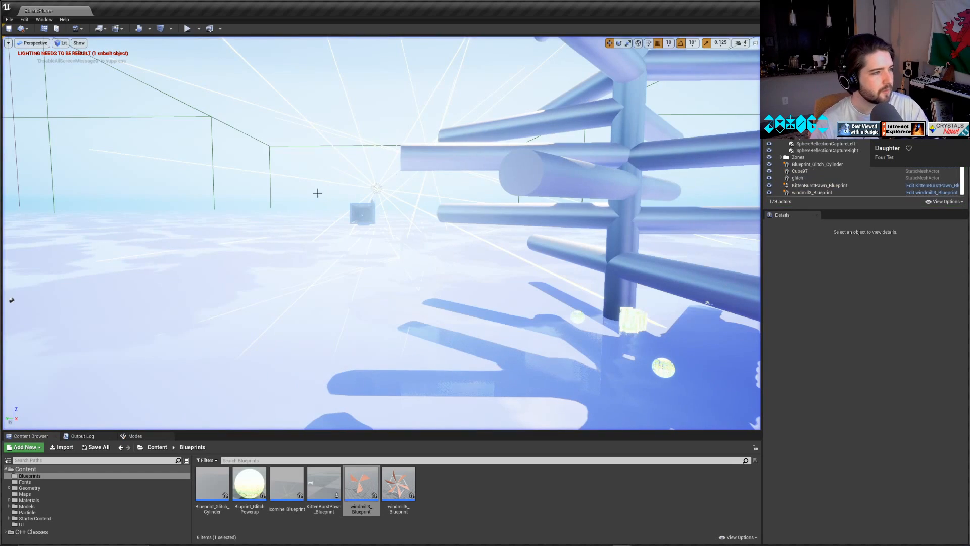
# Set Rotate Y to 20 on the placed windmill3_Blueprint actor.
pyautogui.moveTo(326, 264)
pyautogui.mouseDown(button='right')
pyautogui.moveTo(61, 273)
pyautogui.moveTo(31, 252)
pyautogui.moveTo(327, 265)
pyautogui.mouseUp(button='right')
pyautogui.click(326, 264)
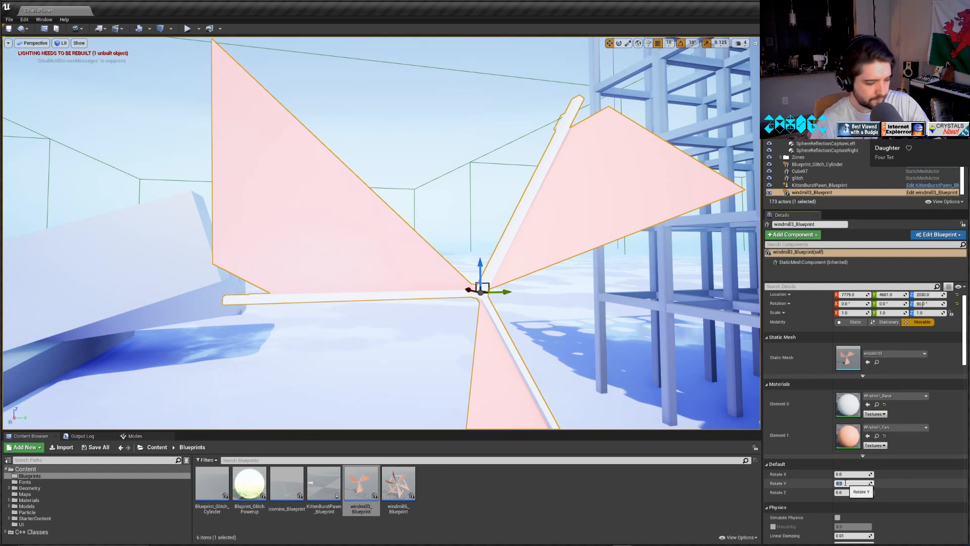
pyautogui.write('20')
pyautogui.press('Return')
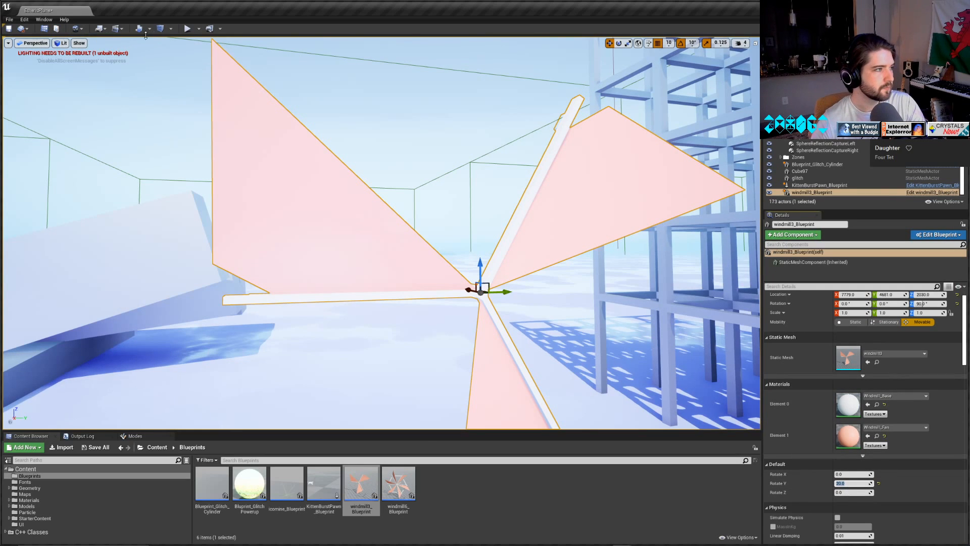
# Play the level and fly up to the windmill to check its rotation and collision.
pyautogui.click(188, 33)
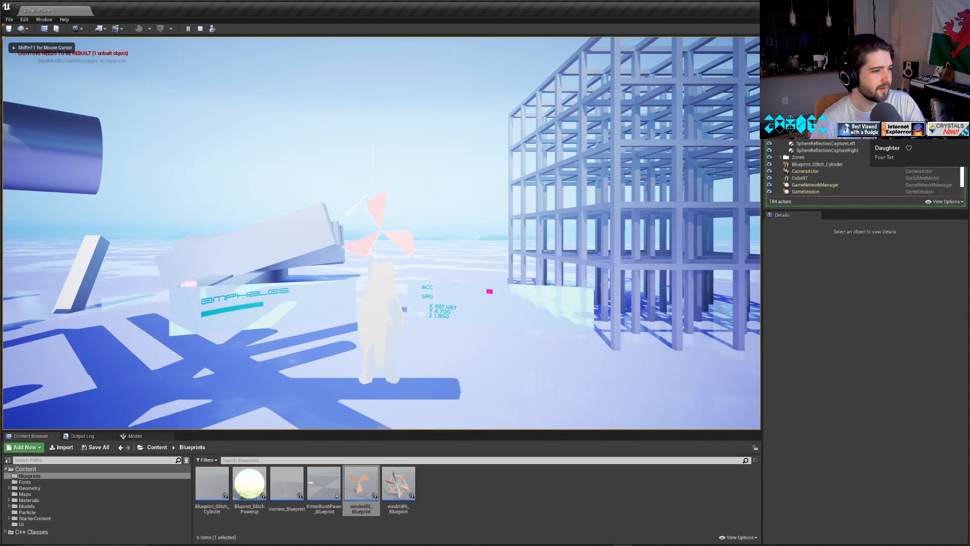
pyautogui.press('w')
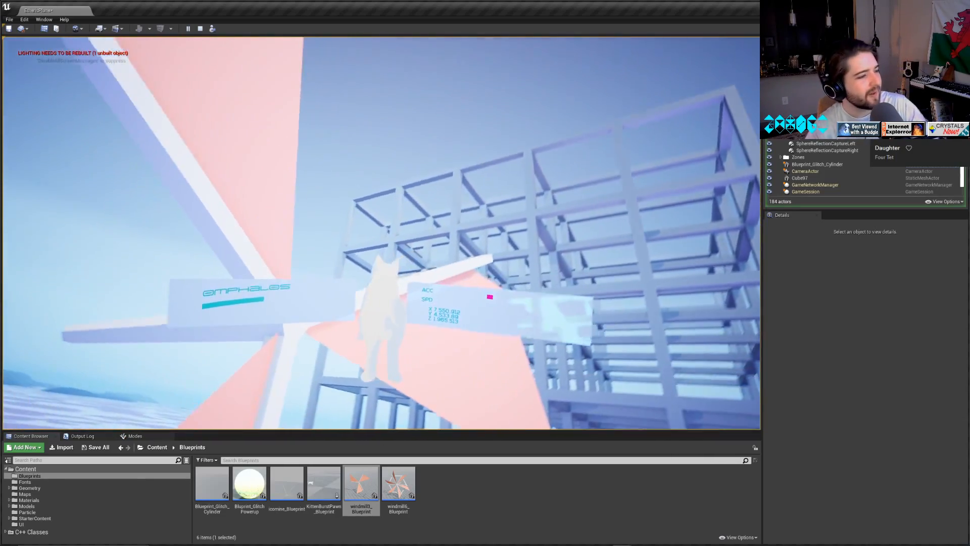
pyautogui.press('Escape')
# Frame the placed windmill3_Blueprint in the viewport and select the Materials folder in the Content Browser.
pyautogui.click(411, 251)
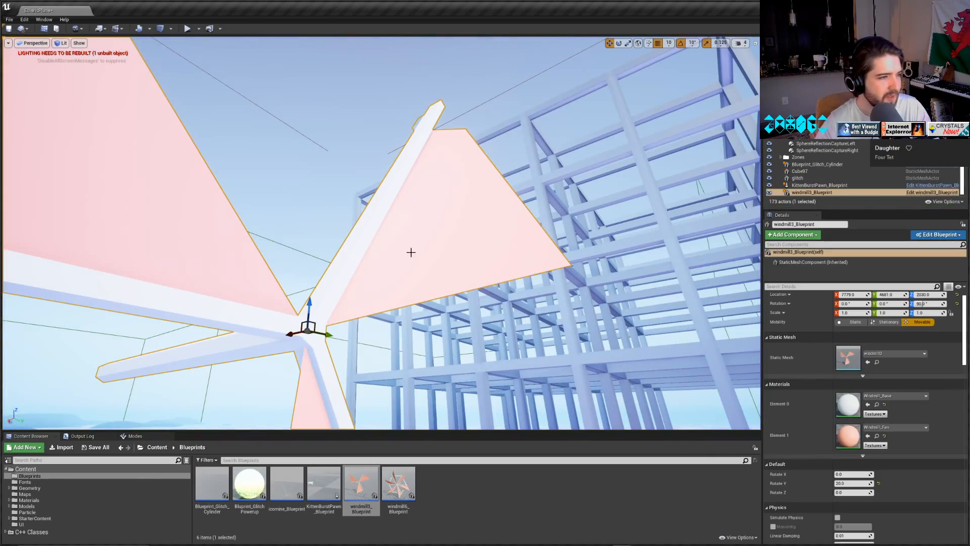
pyautogui.press('f')
pyautogui.press('s')
pyautogui.moveTo(548, 286); pyautogui.dragTo(480, 313, button='right')
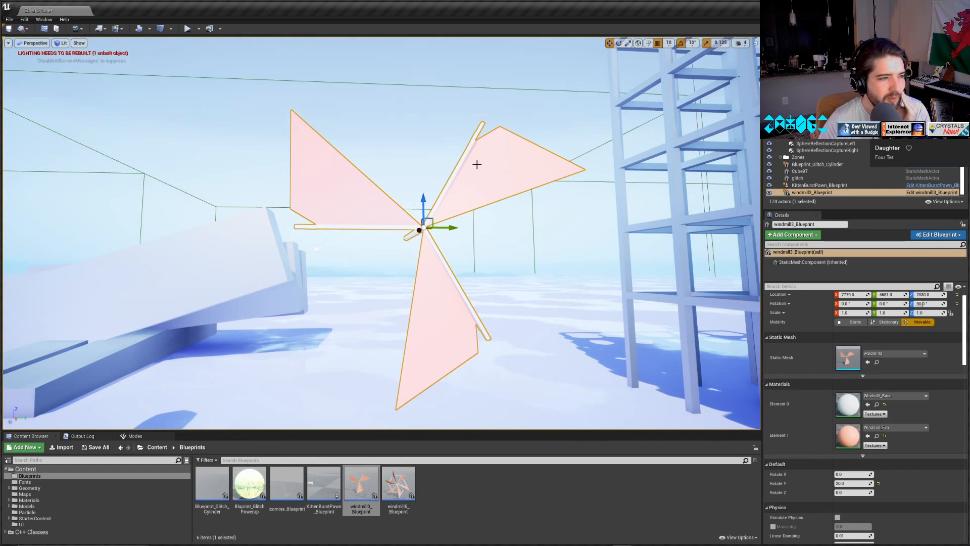
pyautogui.click(61, 500)
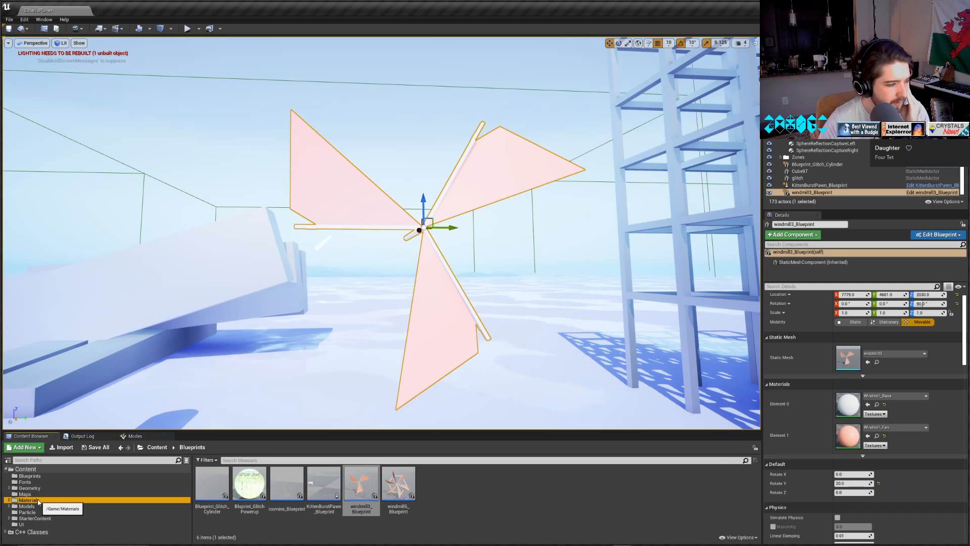
# Open the Windmill_Fan material used in Element 1 of the placed windmill3_Blueprint for editing.
pyautogui.click(65, 507)
pyautogui.click(62, 501)
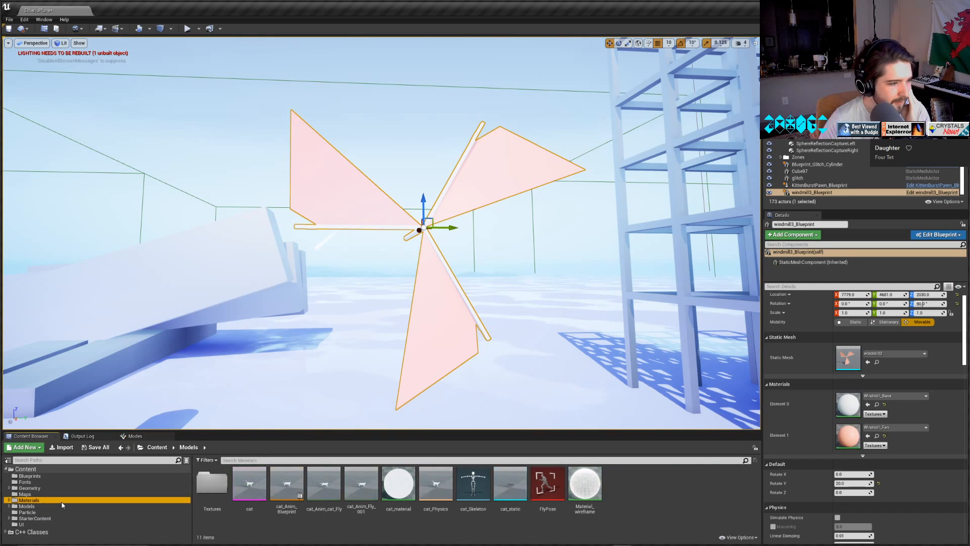
pyautogui.moveTo(372, 256); pyautogui.dragTo(430, 267, button='right')
pyautogui.press('w')
pyautogui.press('a')
pyautogui.press('d')
pyautogui.doubleClick(846, 431)
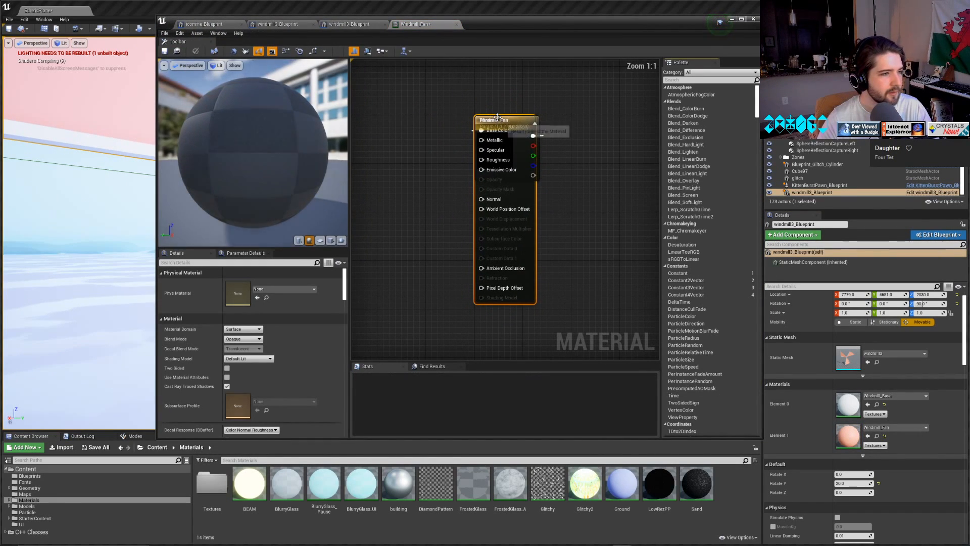
# Add a Constant node with value 1 and connect it to the Metallic input of Windmill_Fan.
pyautogui.moveTo(498, 117); pyautogui.dragTo(467, 114)
pyautogui.rightClick(483, 212)
pyautogui.write('c')
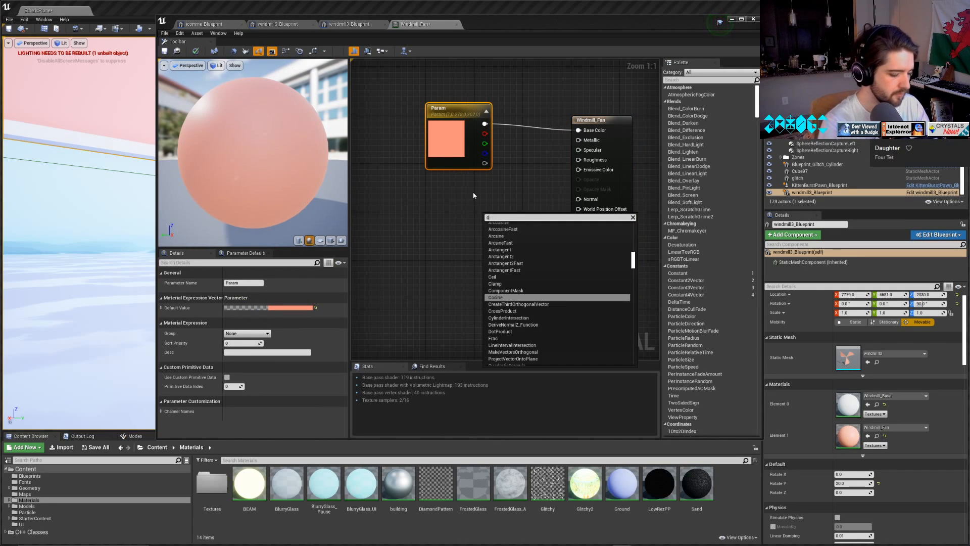
pyautogui.write('onst')
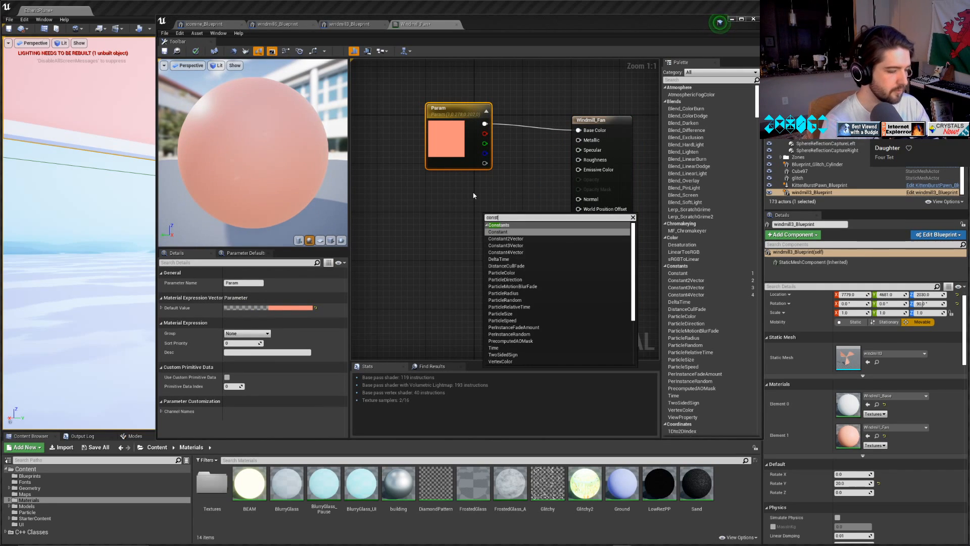
pyautogui.click(497, 232)
pyautogui.moveTo(495, 228); pyautogui.dragTo(584, 143)
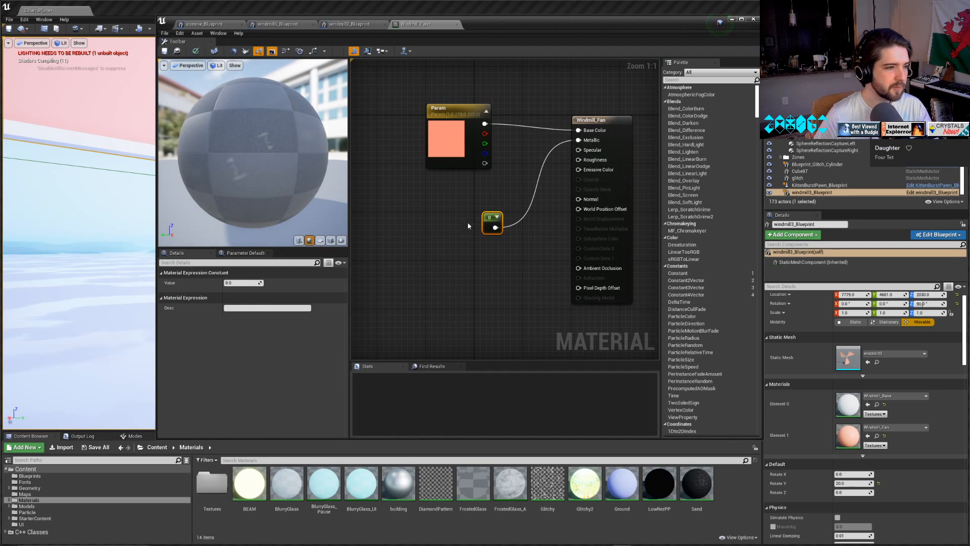
pyautogui.click(244, 281)
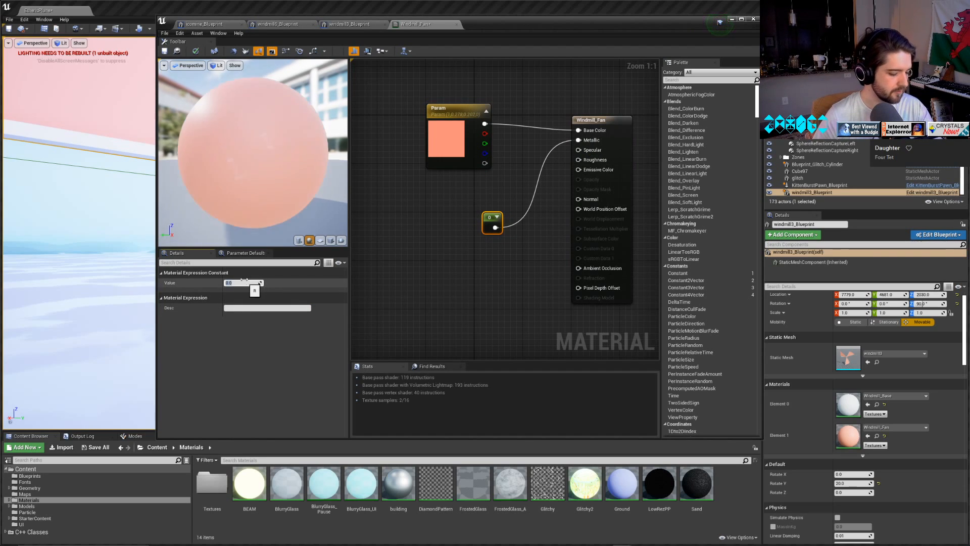
pyautogui.press('Return')
pyautogui.moveTo(490, 217); pyautogui.dragTo(493, 193)
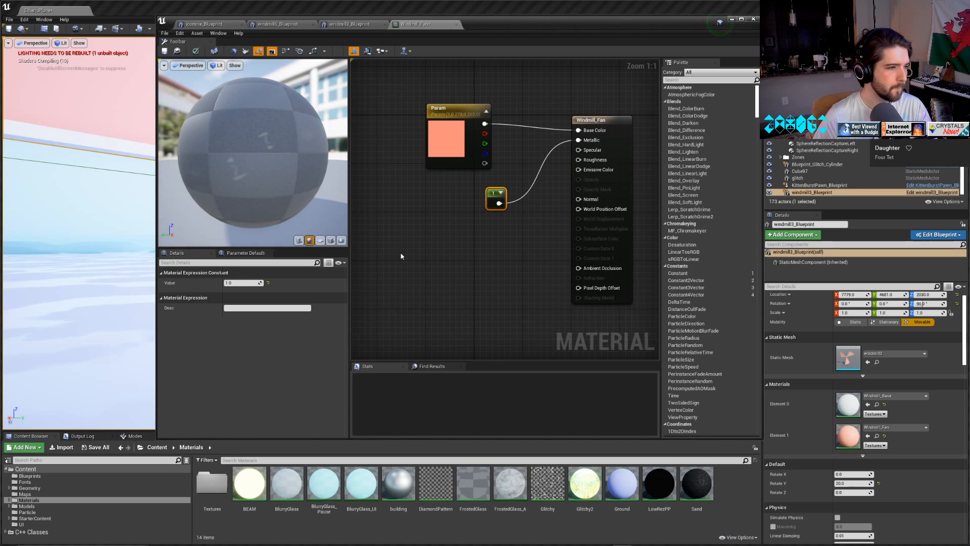
# Find and add a Texture Sample node in the material graph, placing it below the Param node.
pyautogui.click(403, 256)
pyautogui.rightClick(403, 256)
pyautogui.write('im')
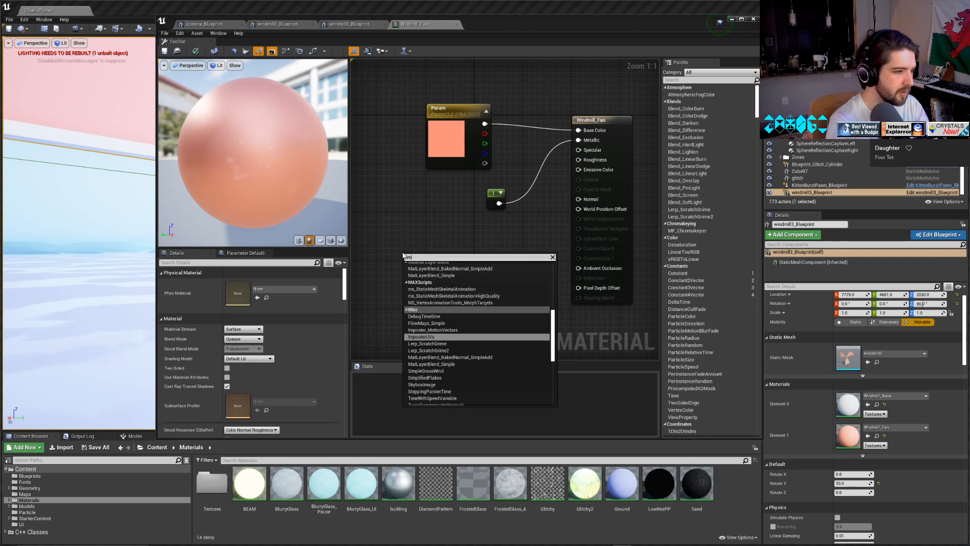
pyautogui.write('age')
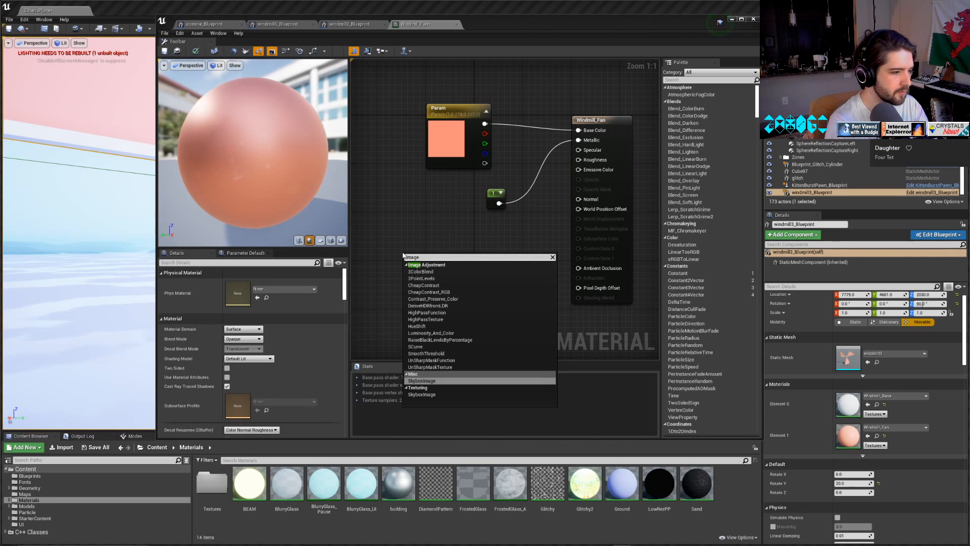
pyautogui.write(' tex')
pyautogui.press('BackSpace')
pyautogui.press('BackSpace')
pyautogui.press('BackSpace')
pyautogui.press('BackSpace')
pyautogui.press('BackSpace')
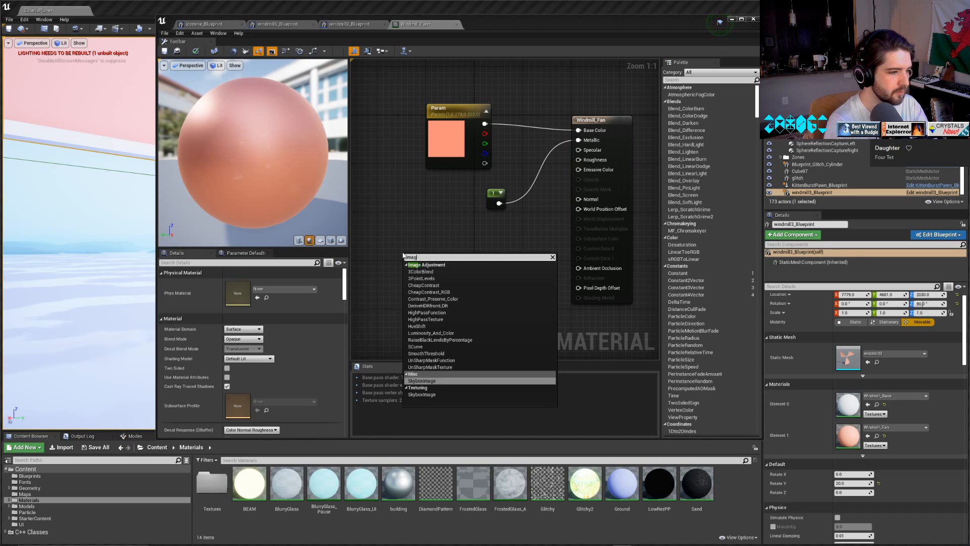
pyautogui.press('BackSpace')
pyautogui.press('BackSpace')
pyautogui.press('BackSpace')
pyautogui.press('BackSpace')
pyautogui.write('textu')
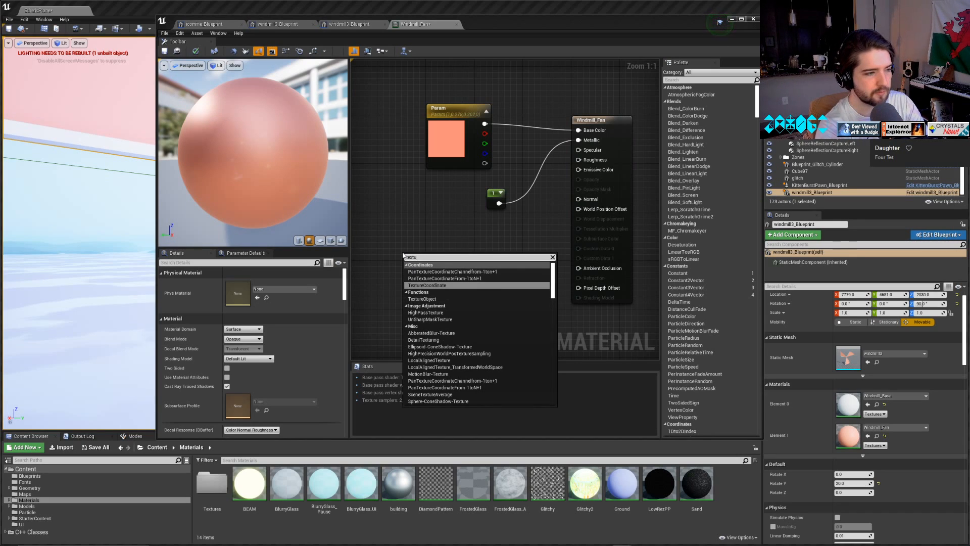
pyautogui.write('e')
pyautogui.press('BackSpace')
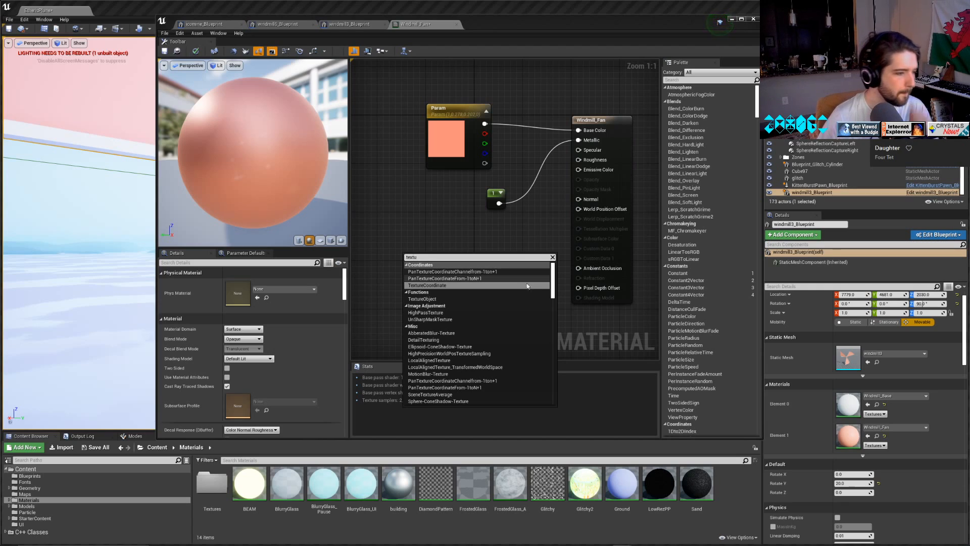
pyautogui.scroll(-1, 446, 330)
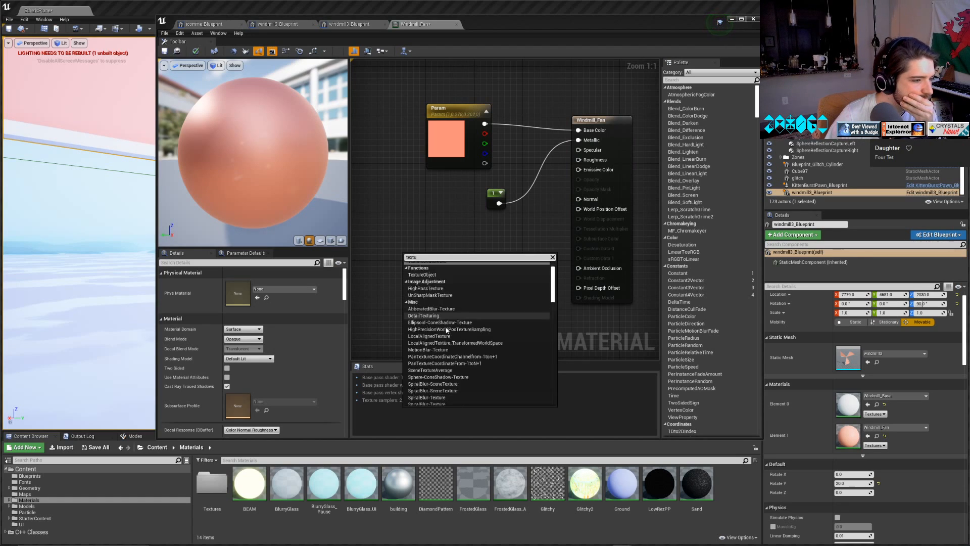
pyautogui.scroll(-5, 447, 331)
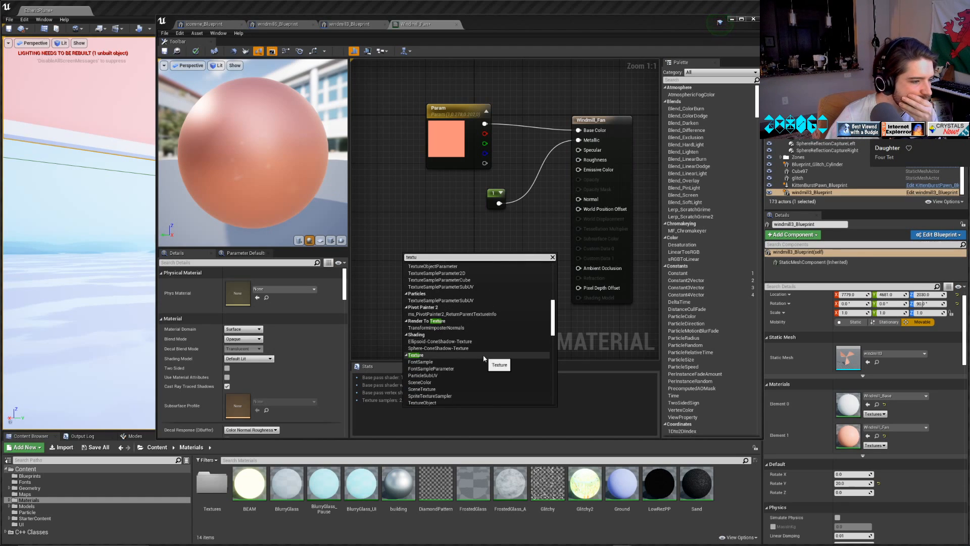
pyautogui.scroll(-2, 483, 360)
pyautogui.scroll(-1, 483, 362)
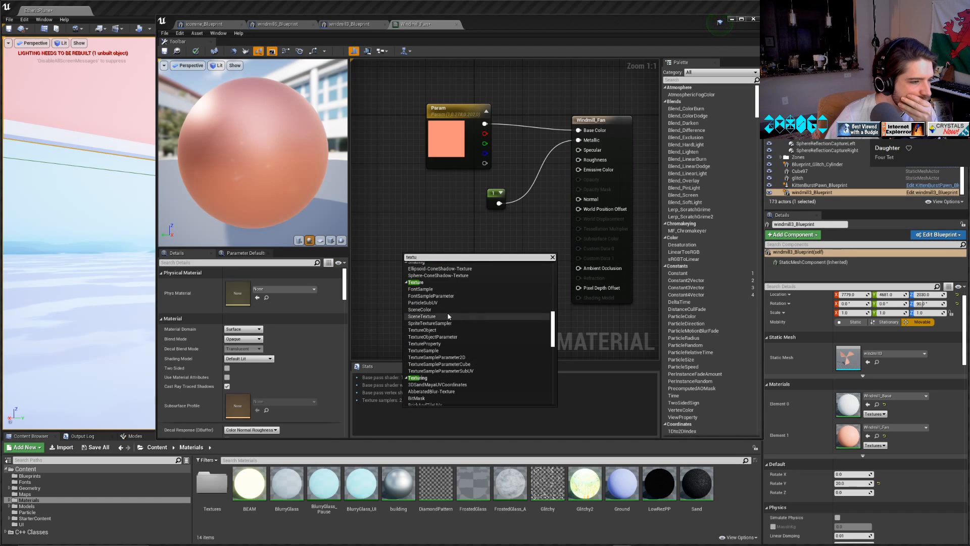
pyautogui.click(444, 350)
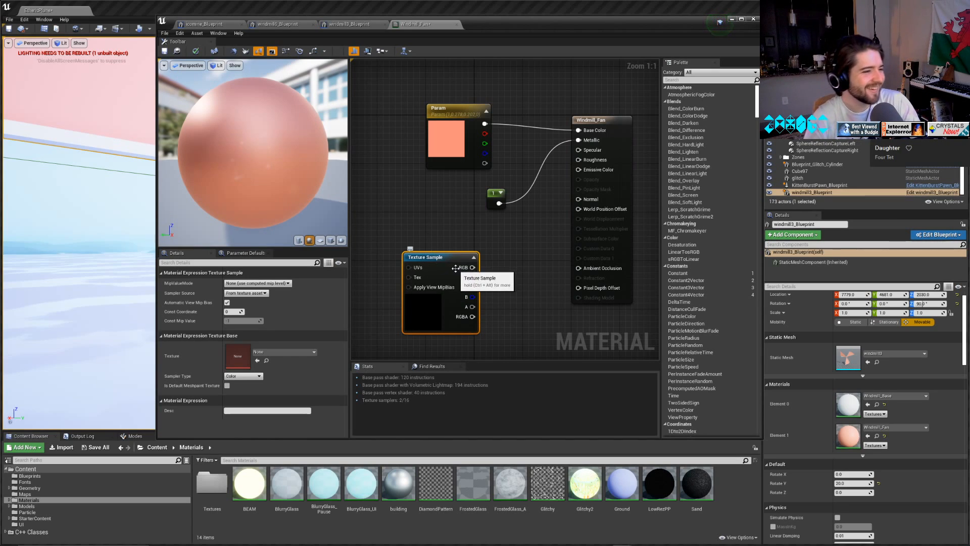
pyautogui.moveTo(443, 267); pyautogui.dragTo(393, 219)
# Assign the diamondpattern texture from the Materials/Textures folder to the Texture Sample node.
pyautogui.moveTo(452, 268); pyautogui.dragTo(585, 272, button='right')
pyautogui.moveTo(156, 12); pyautogui.dragTo(216, 24)
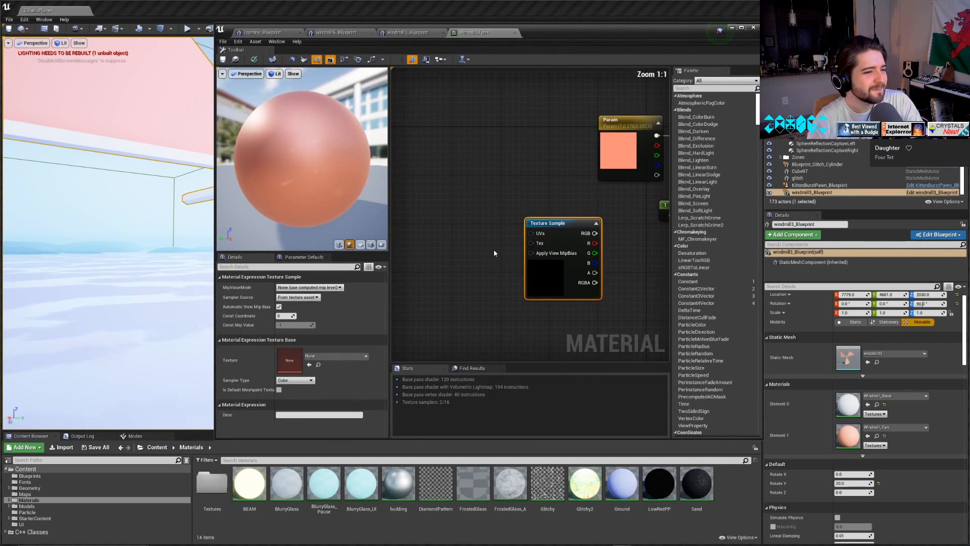
pyautogui.click(531, 314)
pyautogui.click(570, 222)
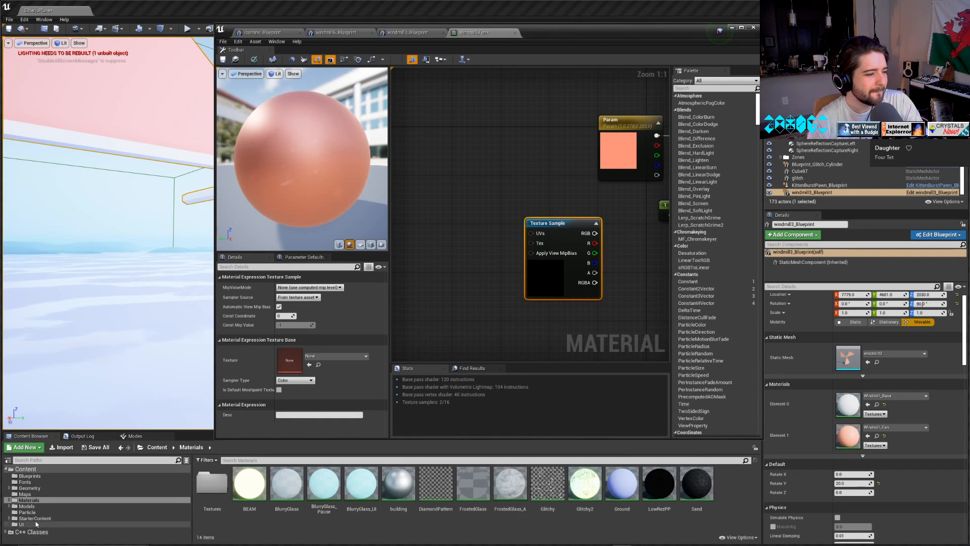
pyautogui.doubleClick(212, 483)
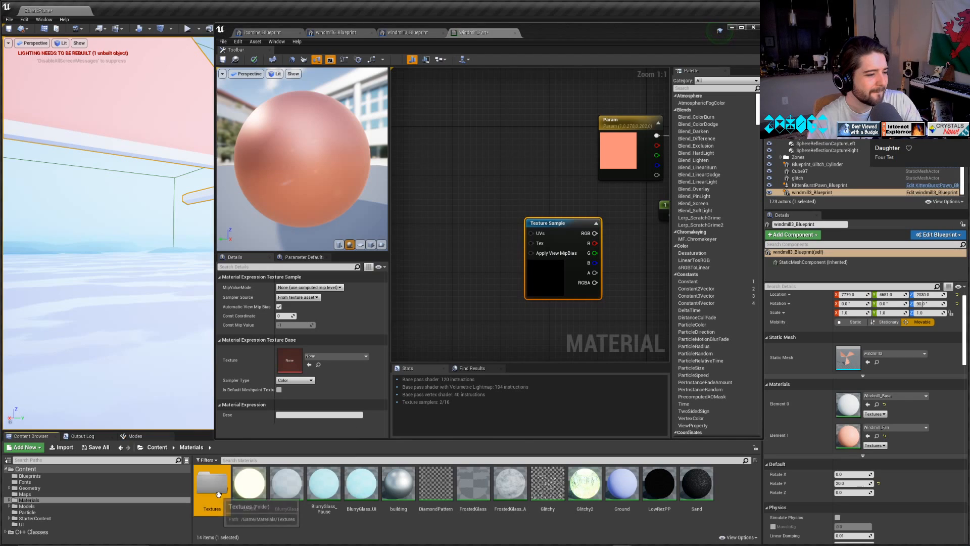
pyautogui.moveTo(249, 483); pyautogui.dragTo(281, 366)
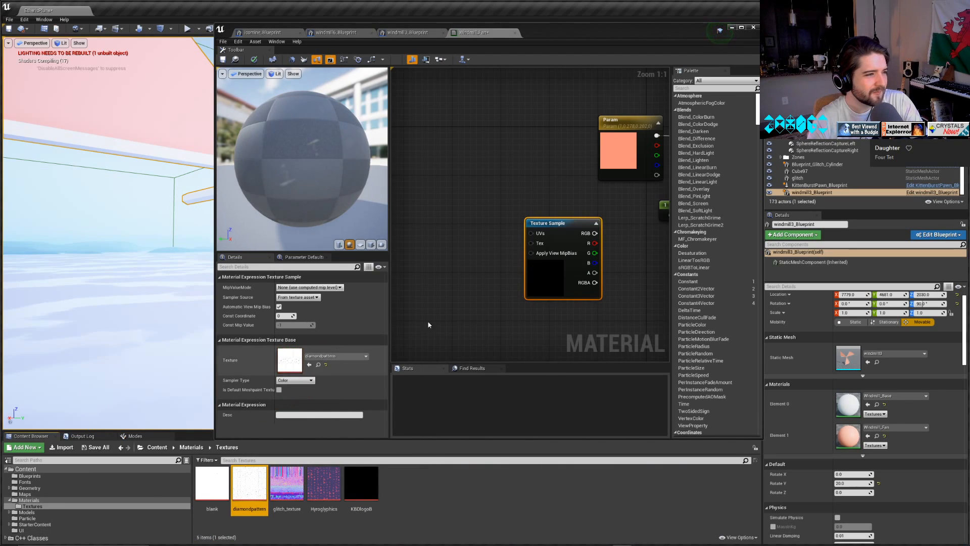
# Move the Param colour node further from the material output and duplicate it, placing the copy above the original.
pyautogui.moveTo(531, 224); pyautogui.dragTo(445, 212, button='right')
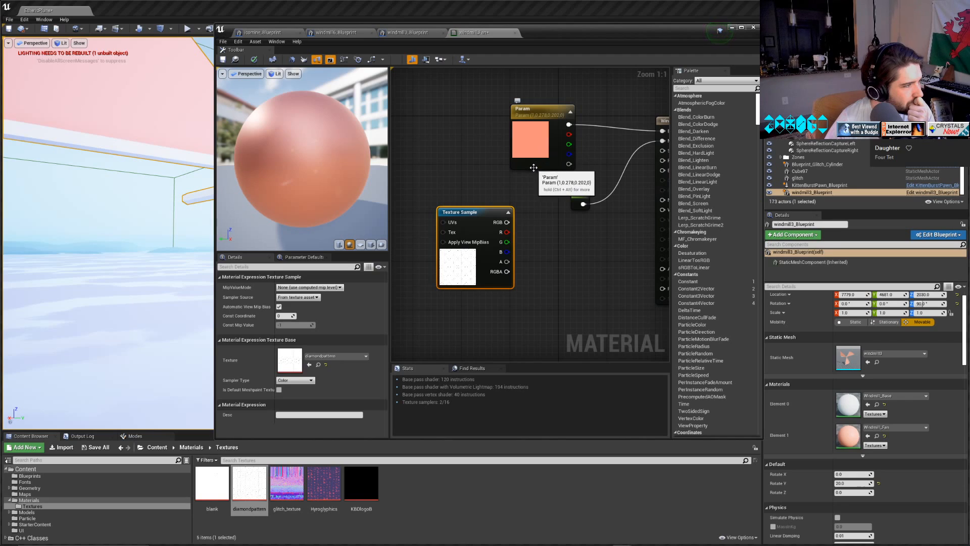
pyautogui.moveTo(526, 111); pyautogui.dragTo(446, 127)
pyautogui.click(559, 127)
pyautogui.click(493, 123)
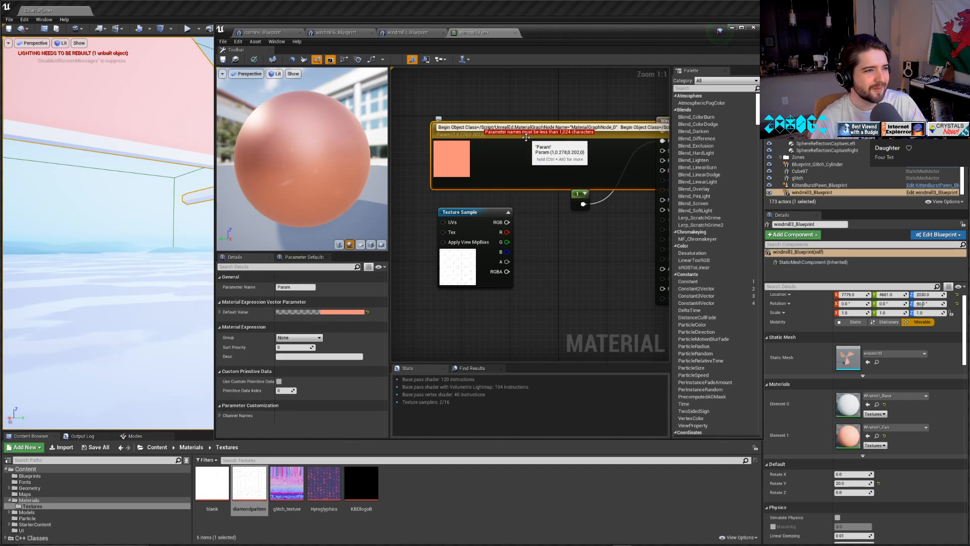
pyautogui.click(510, 147)
pyautogui.click(470, 161)
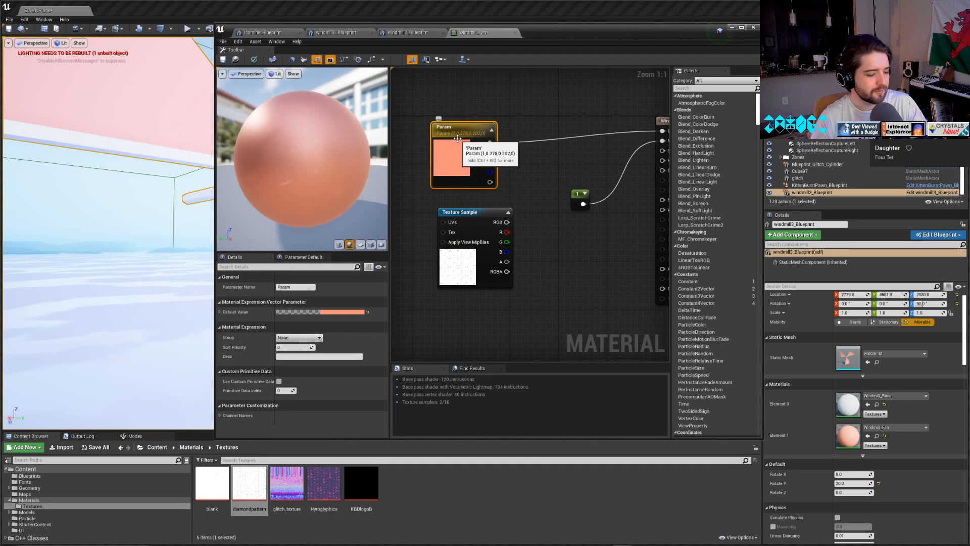
pyautogui.hotkey('ctrl', 'v')
pyautogui.moveTo(493, 168); pyautogui.dragTo(455, 162)
# Add a Lerp node feeding Base Color, with the copied Param wired to A and the original Param to B.
pyautogui.rightClick(528, 292)
pyautogui.write('ler')
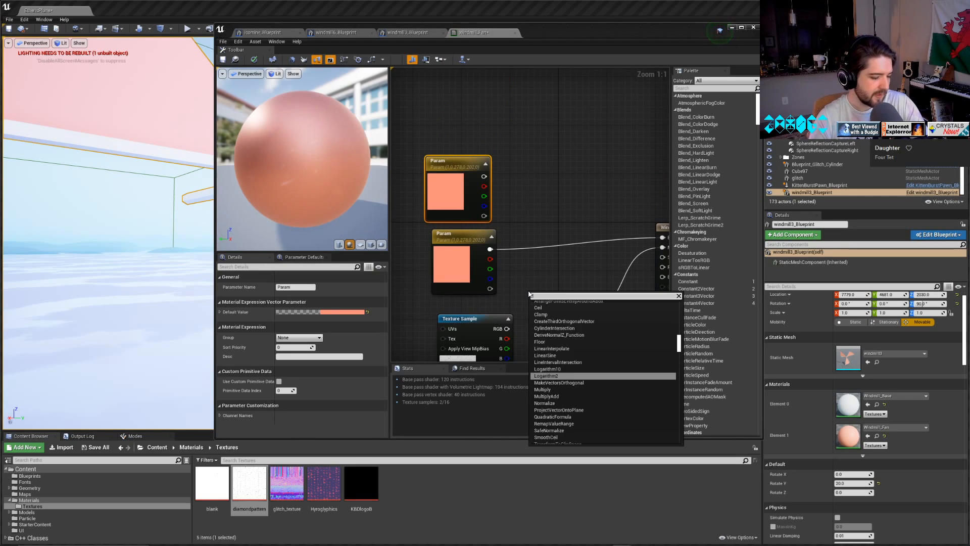
pyautogui.write('p')
pyautogui.click(564, 332)
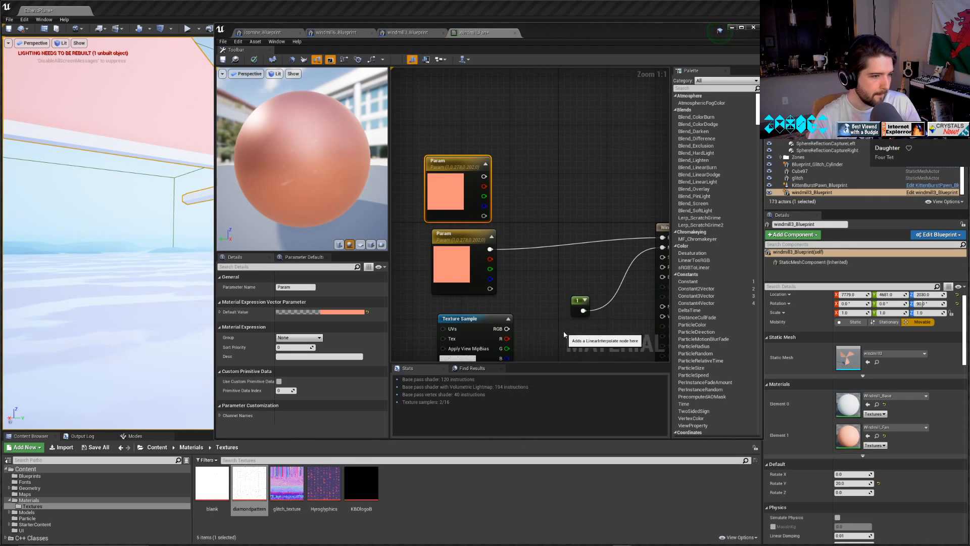
pyautogui.moveTo(548, 300); pyautogui.dragTo(571, 182)
pyautogui.moveTo(489, 249); pyautogui.dragTo(559, 199)
pyautogui.moveTo(484, 176); pyautogui.dragTo(596, 238)
pyautogui.moveTo(477, 287); pyautogui.dragTo(605, 241, button='right')
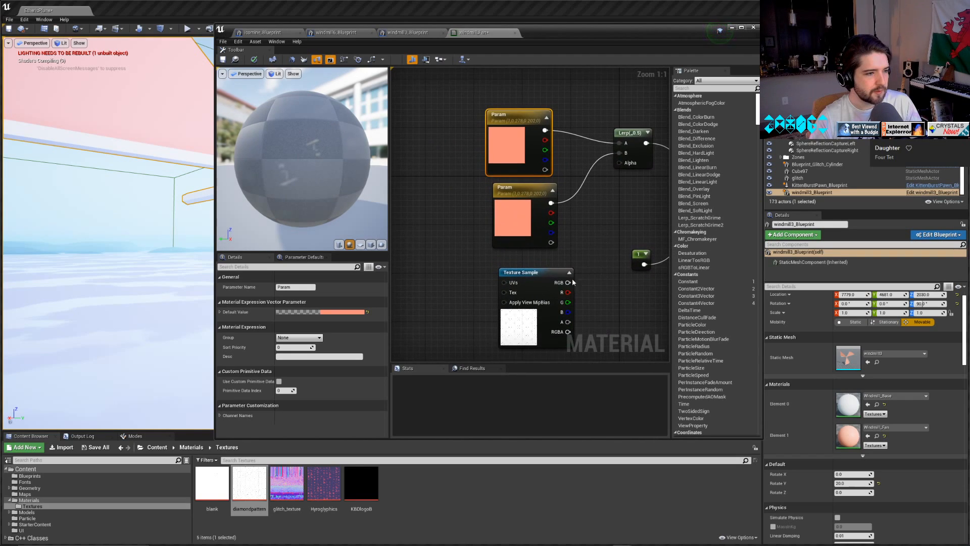
# Change the colour of the Param node feeding Lerp input A to a light orange.
pyautogui.doubleClick(506, 142)
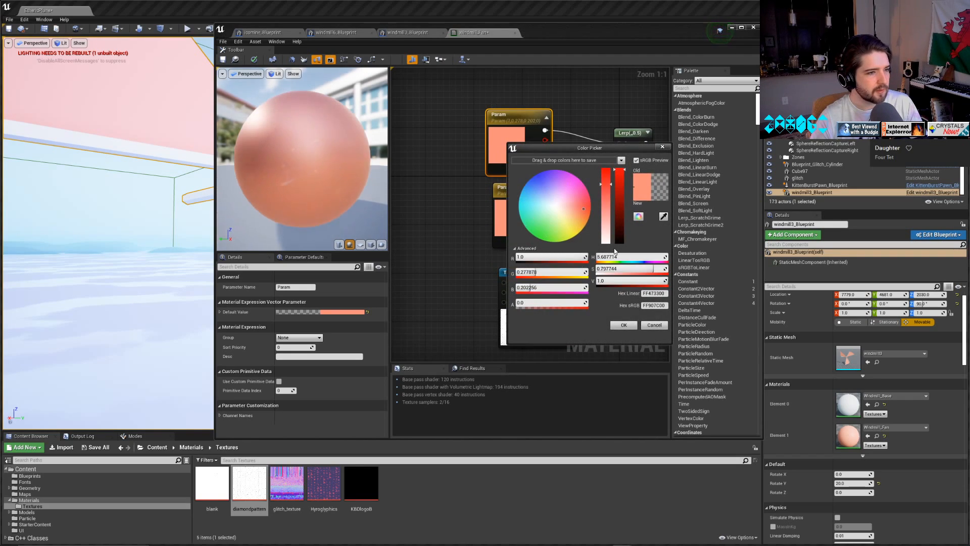
pyautogui.click(575, 215)
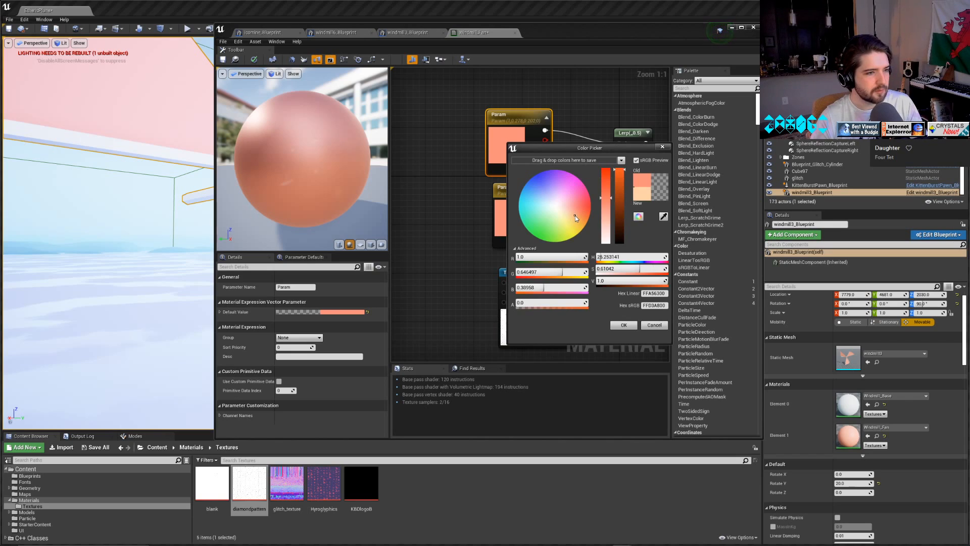
pyautogui.click(612, 325)
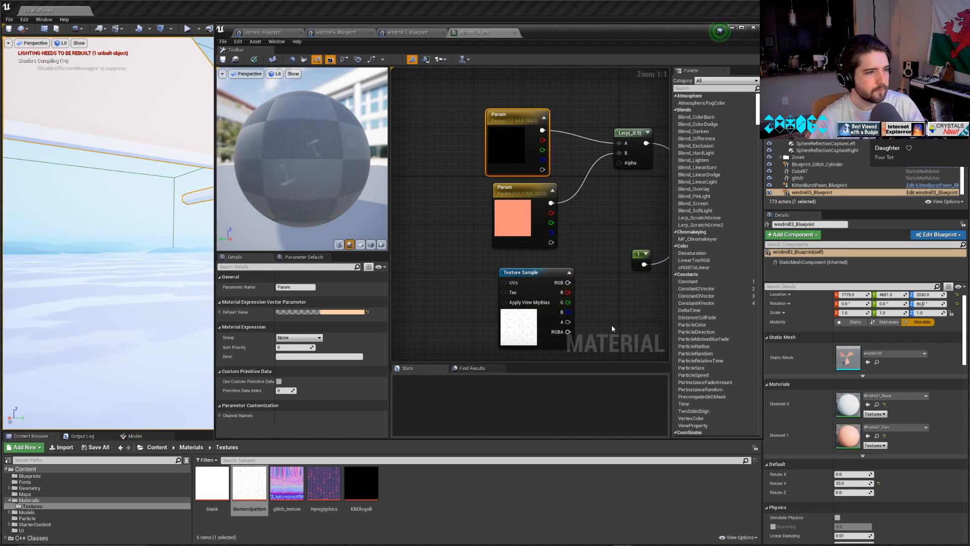
# Connect the Texture Sample's RGB output to the Lerp's Alpha and inspect the result on the preview sphere.
pyautogui.click(608, 262)
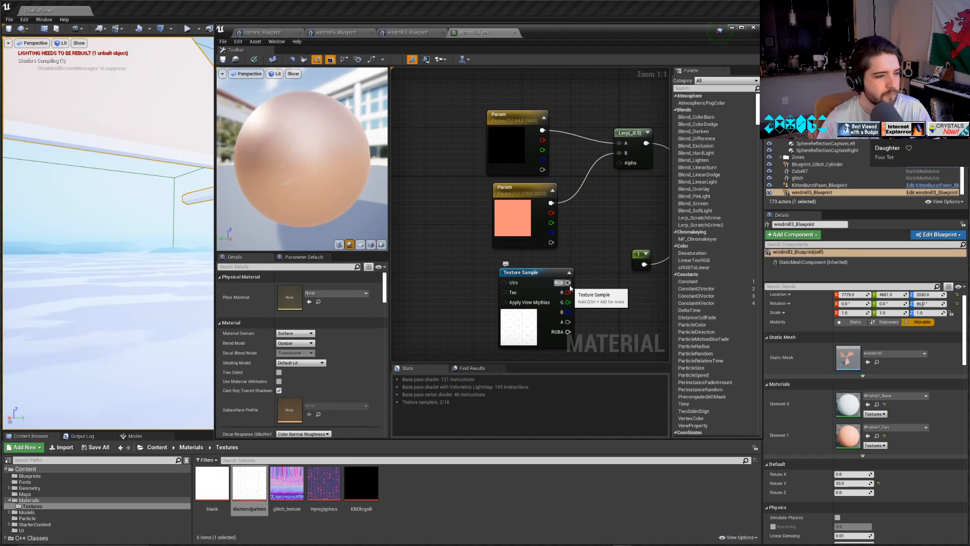
pyautogui.moveTo(570, 288); pyautogui.dragTo(627, 165)
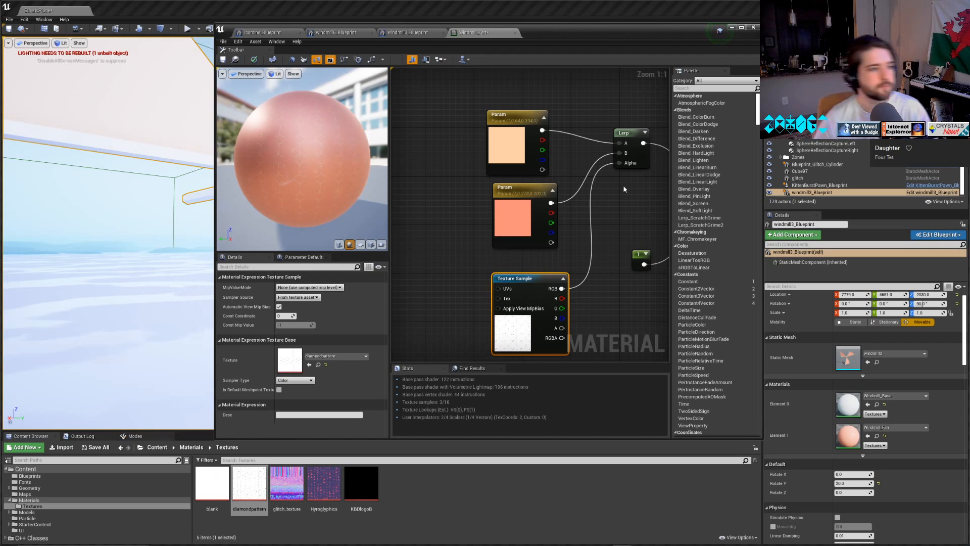
pyautogui.scroll(5, 293, 196)
pyautogui.scroll(-5, 293, 196)
pyautogui.moveTo(293, 196); pyautogui.dragTo(347, 200)
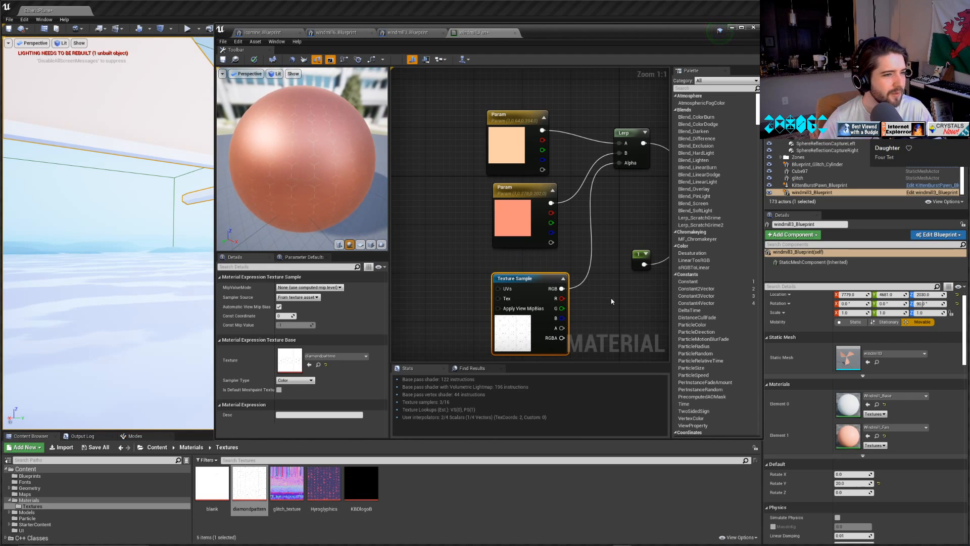
# Set the Blend Mode of the Windmill_Fan material to Translucent.
pyautogui.moveTo(639, 307); pyautogui.dragTo(608, 295)
pyautogui.moveTo(608, 295); pyautogui.dragTo(455, 211, button='right')
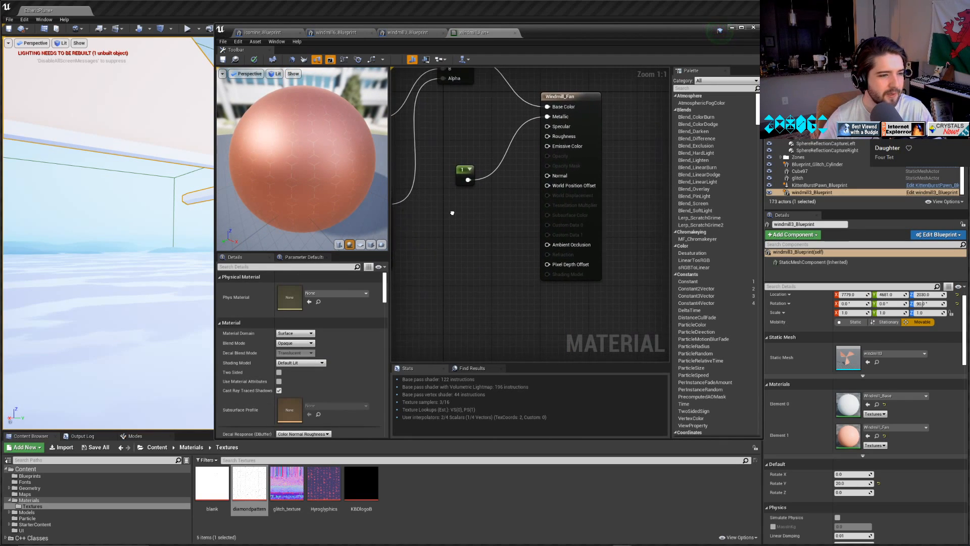
pyautogui.click(562, 101)
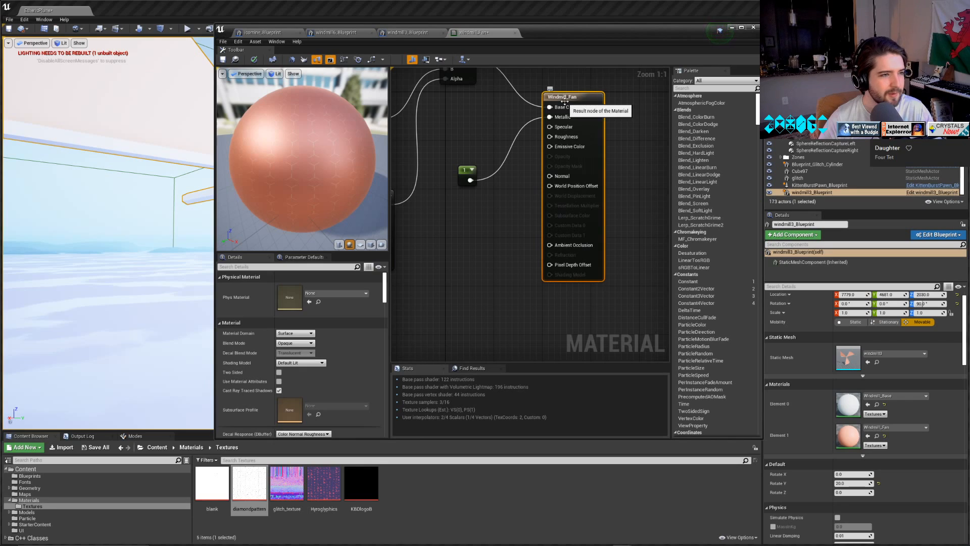
pyautogui.click(302, 344)
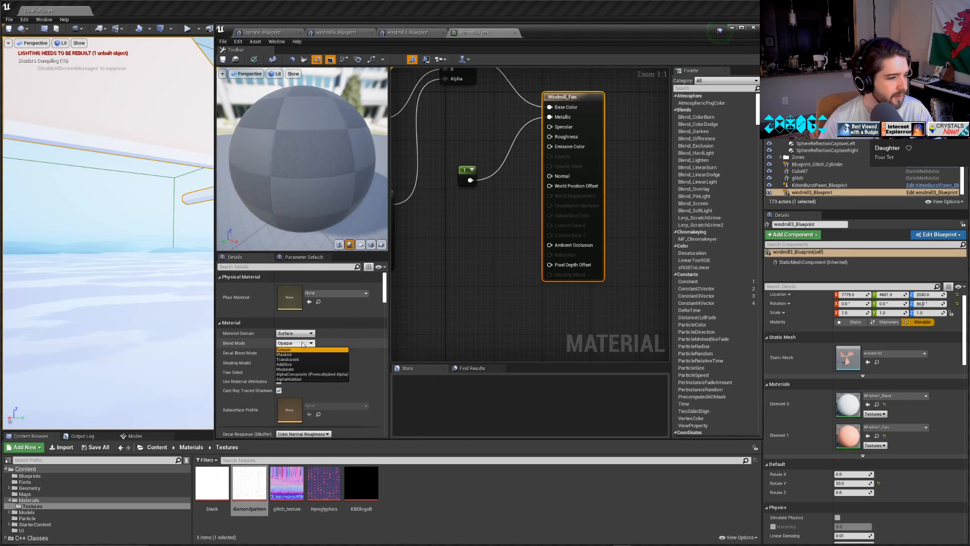
pyautogui.click(293, 361)
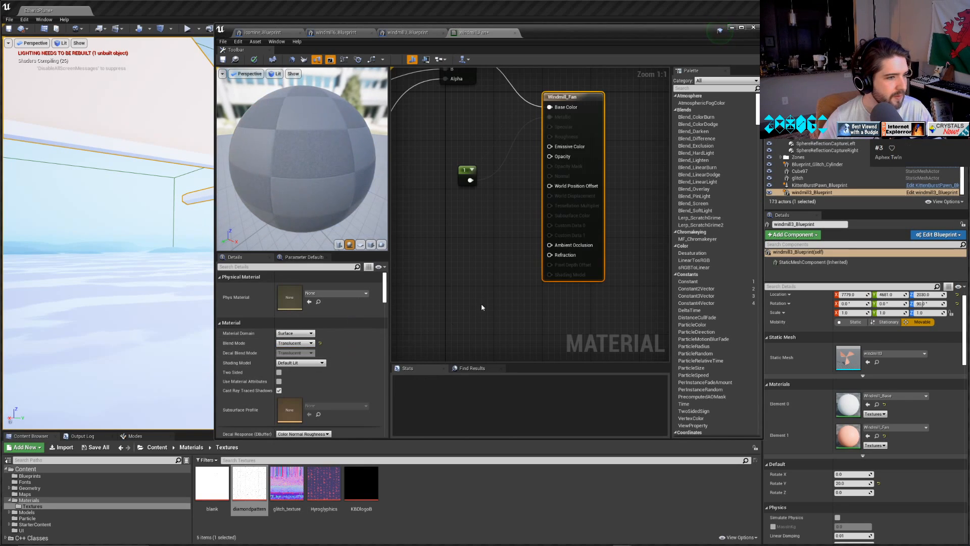
# Duplicate the constant node, connect the copy to Opacity with a value of 0.8, and save the material.
pyautogui.rightClick(507, 206)
pyautogui.click(466, 173)
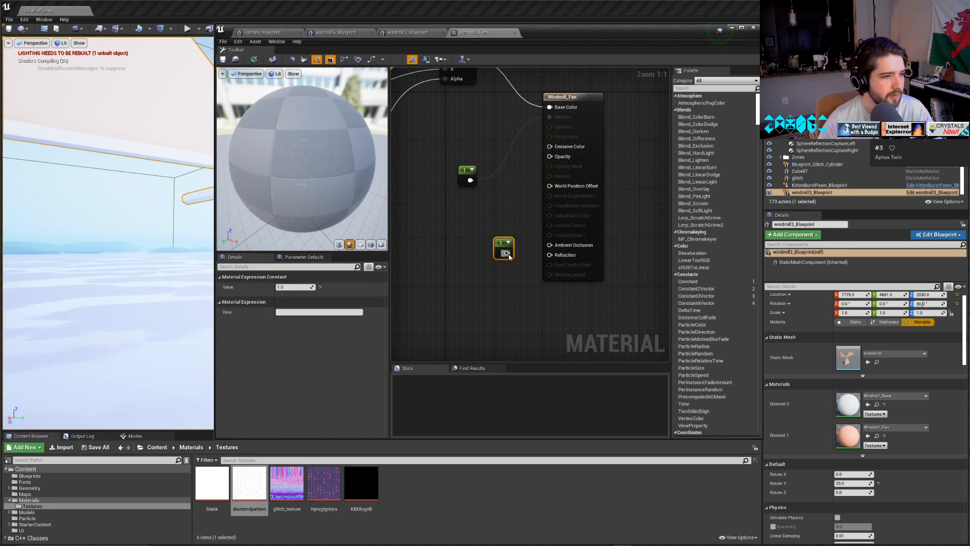
pyautogui.moveTo(507, 246); pyautogui.dragTo(500, 210)
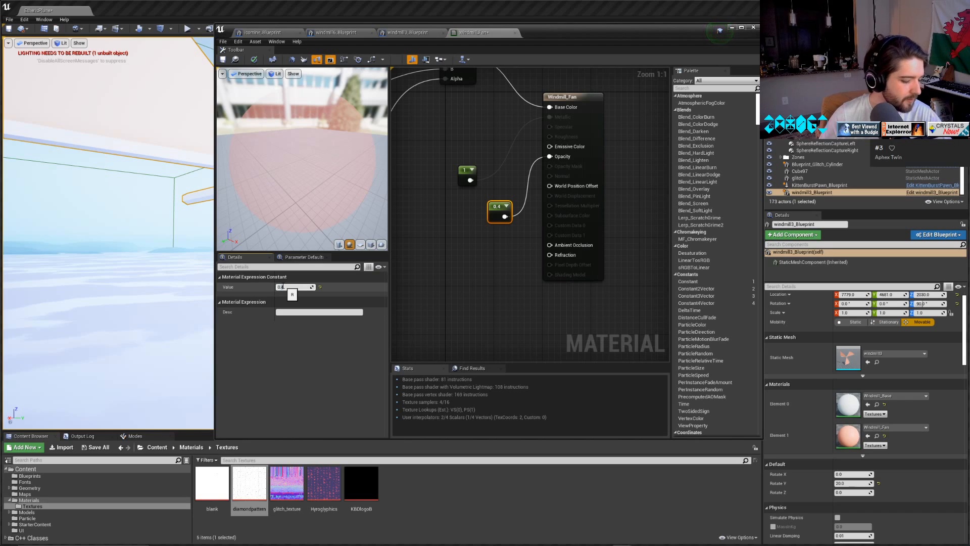
pyautogui.press('Return')
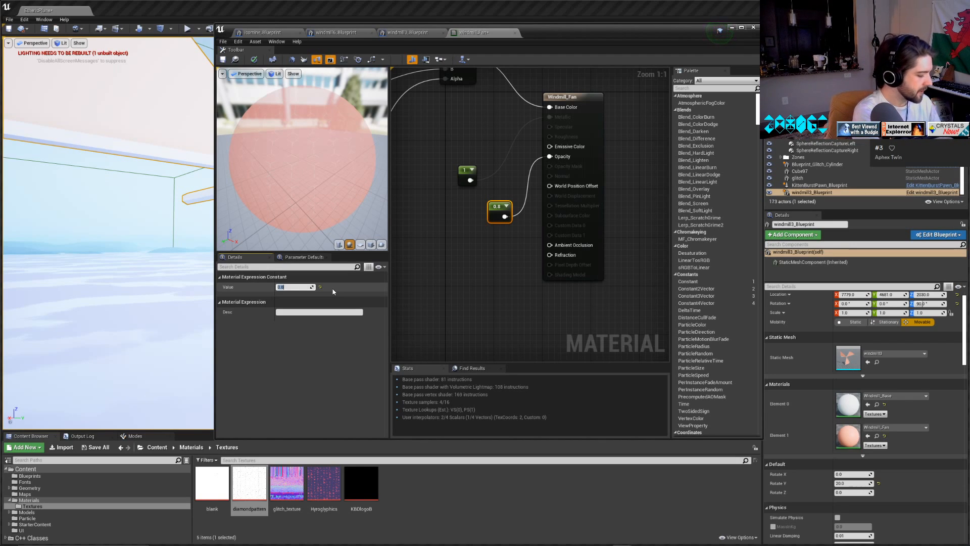
pyautogui.click(221, 60)
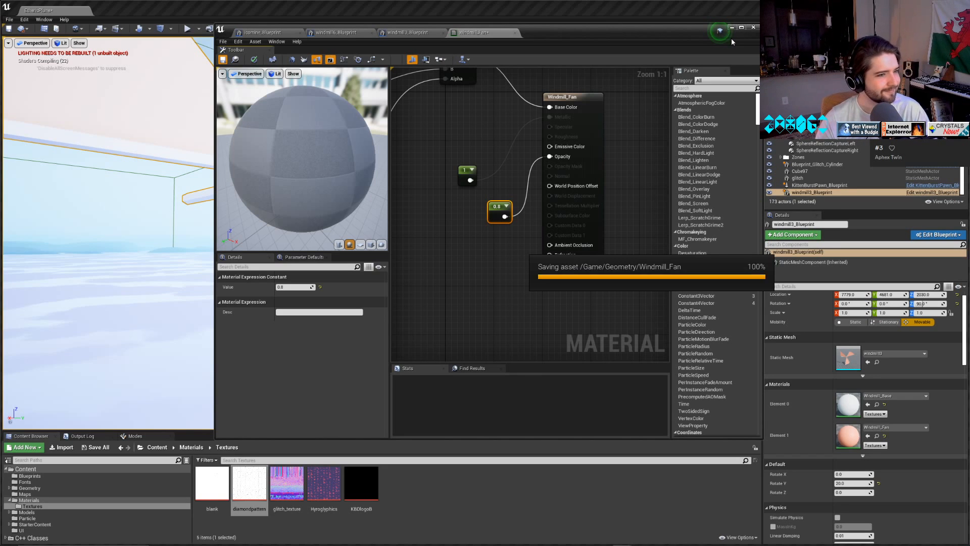
# Minimise the material editor and inspect the translucent windmill fan blades from near and far in the level.
pyautogui.click(732, 27)
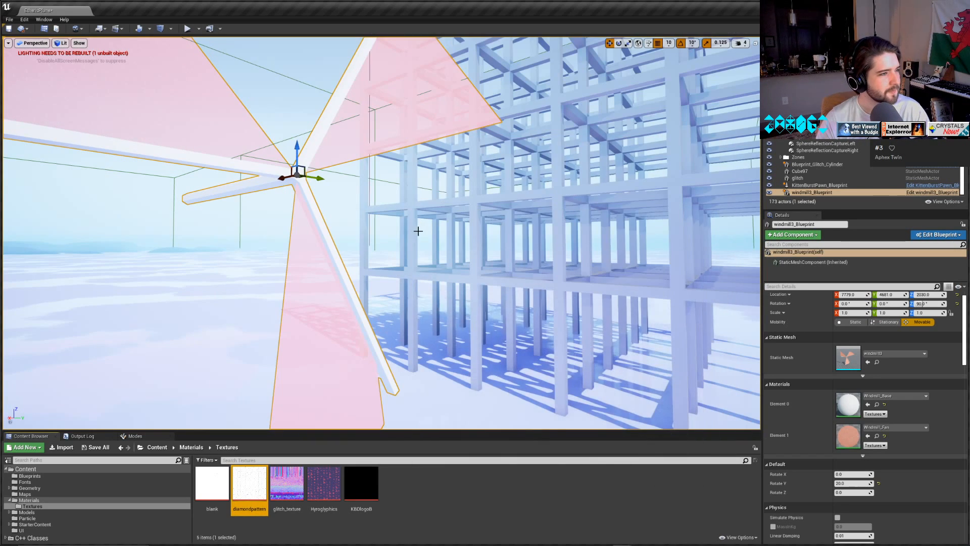
pyautogui.press('w')
pyautogui.moveTo(418, 230); pyautogui.dragTo(338, 202, button='right')
pyautogui.press('s')
pyautogui.press('d')
pyautogui.press('w')
pyautogui.press('w')
pyautogui.press('s')
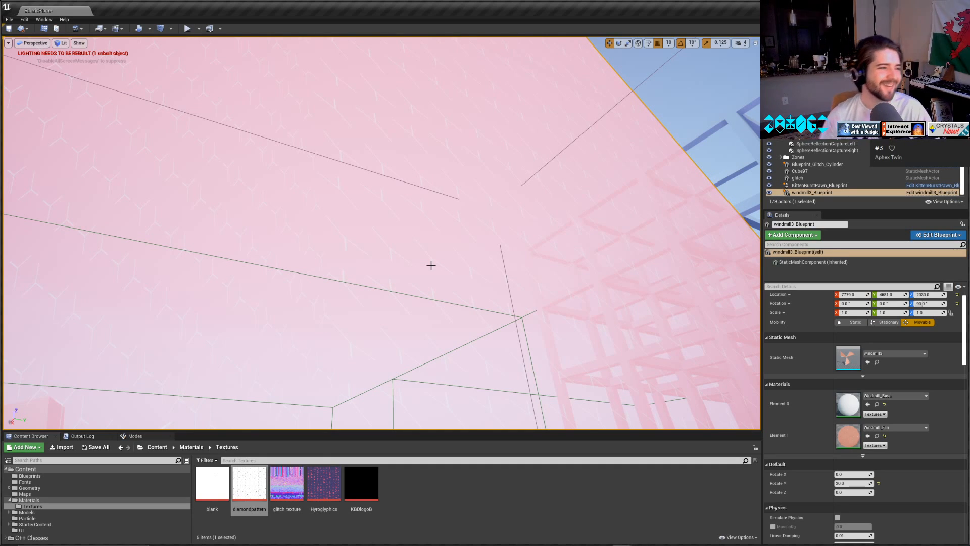
pyautogui.scroll(-5, 416, 270)
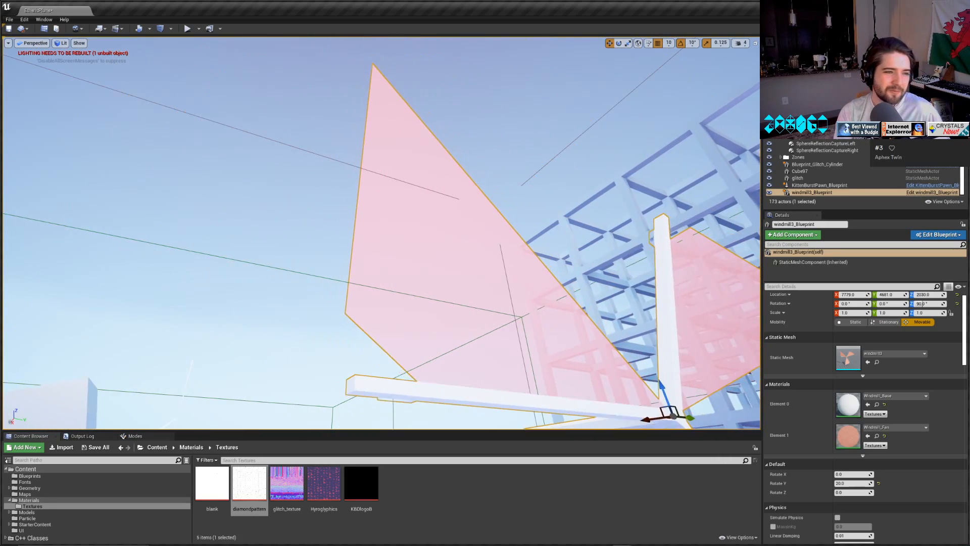
pyautogui.moveTo(522, 254); pyautogui.dragTo(537, 241, button='right')
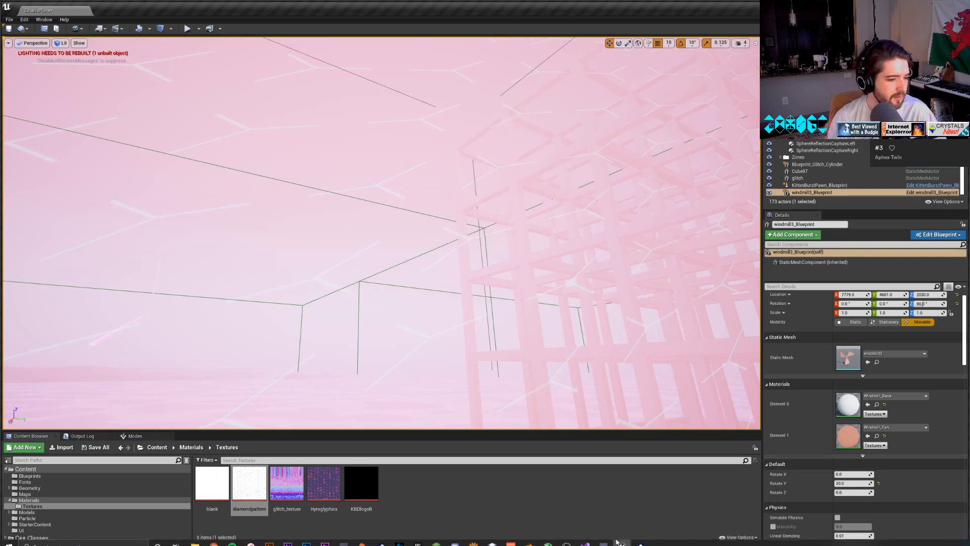
# Return to the Windmill_Fan material and review the output node's Shading Model options, keeping Default Lit.
pyautogui.moveTo(624, 540)
pyautogui.click(651, 511)
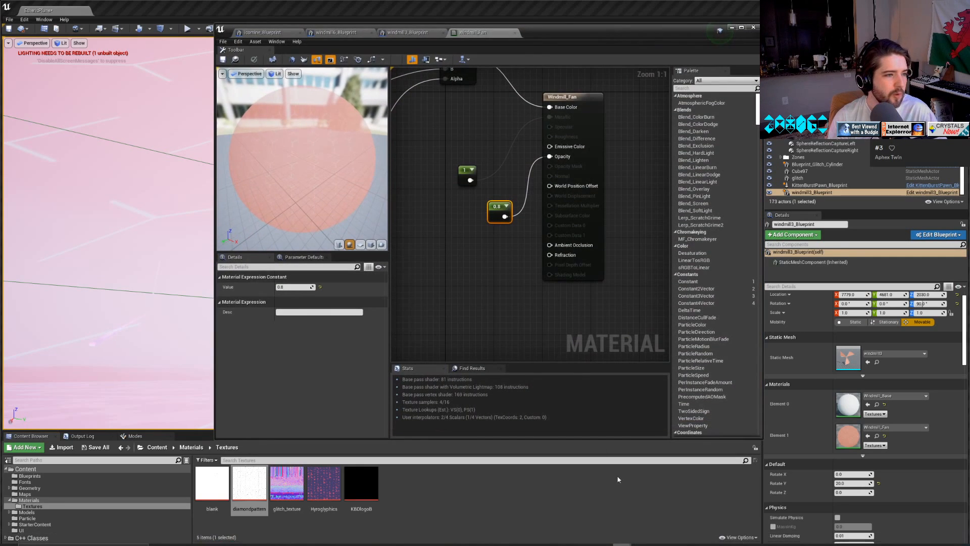
pyautogui.moveTo(445, 208); pyautogui.dragTo(562, 254, button='right')
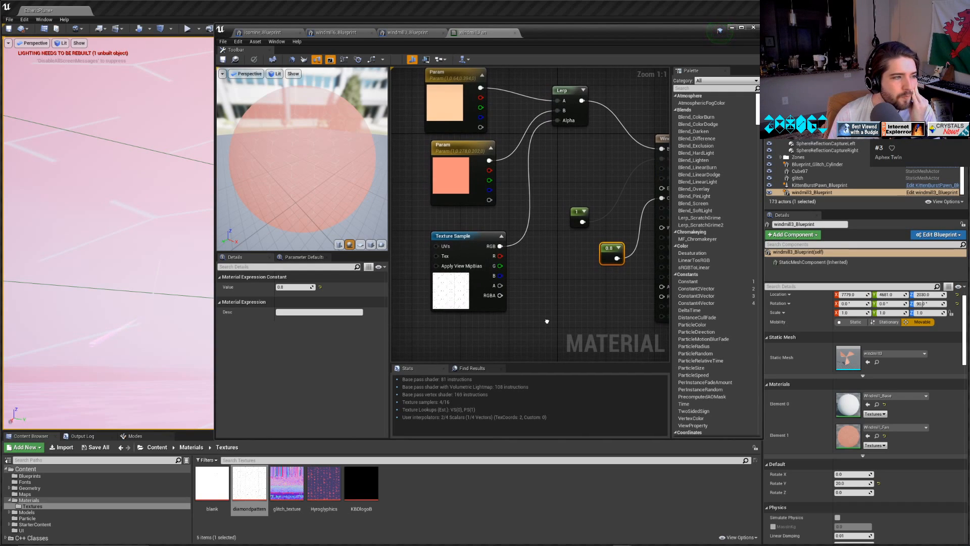
pyautogui.moveTo(546, 320); pyautogui.dragTo(497, 311, button='right')
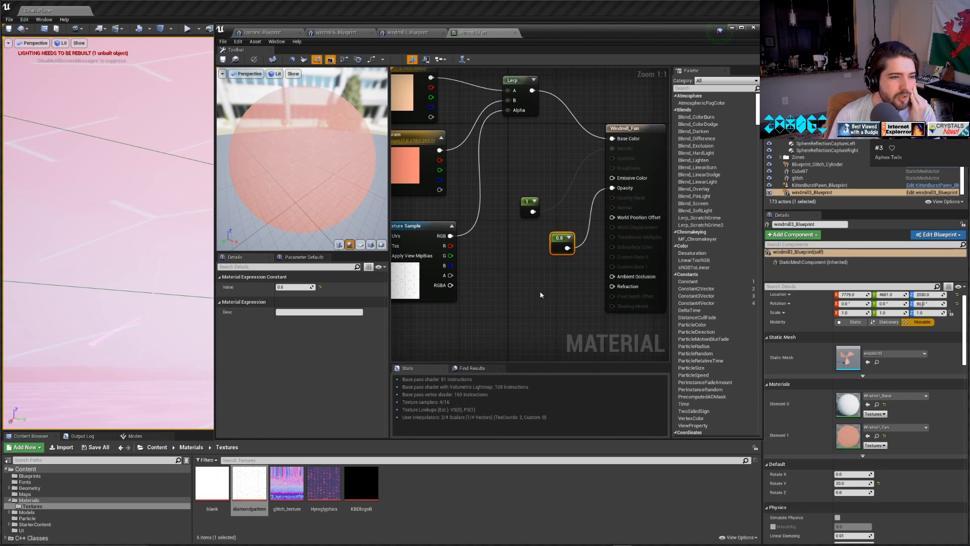
pyautogui.click(639, 138)
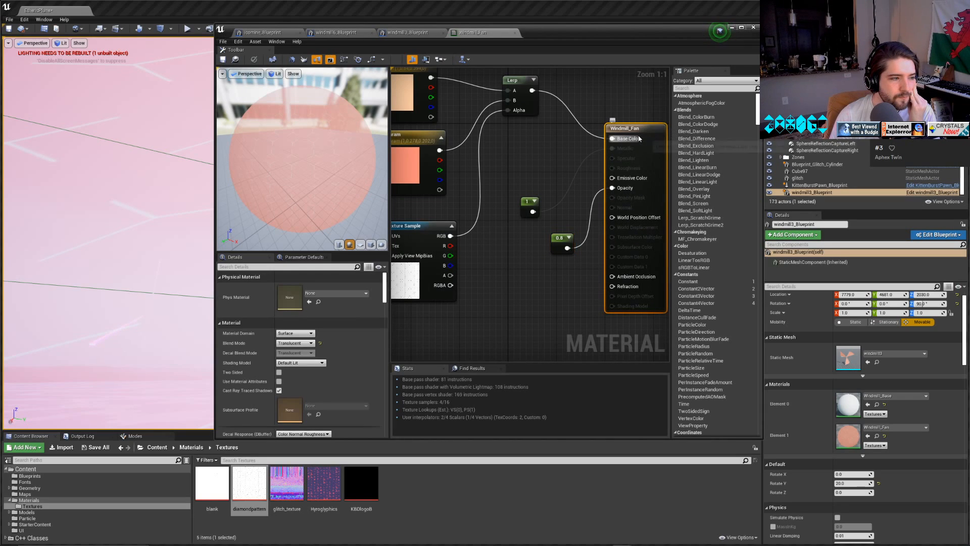
pyautogui.click(305, 363)
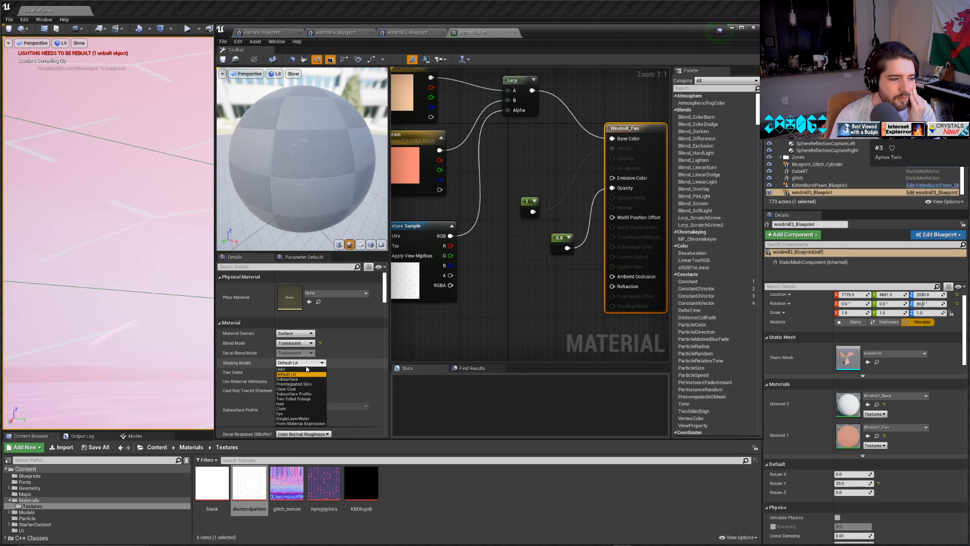
pyautogui.click(301, 374)
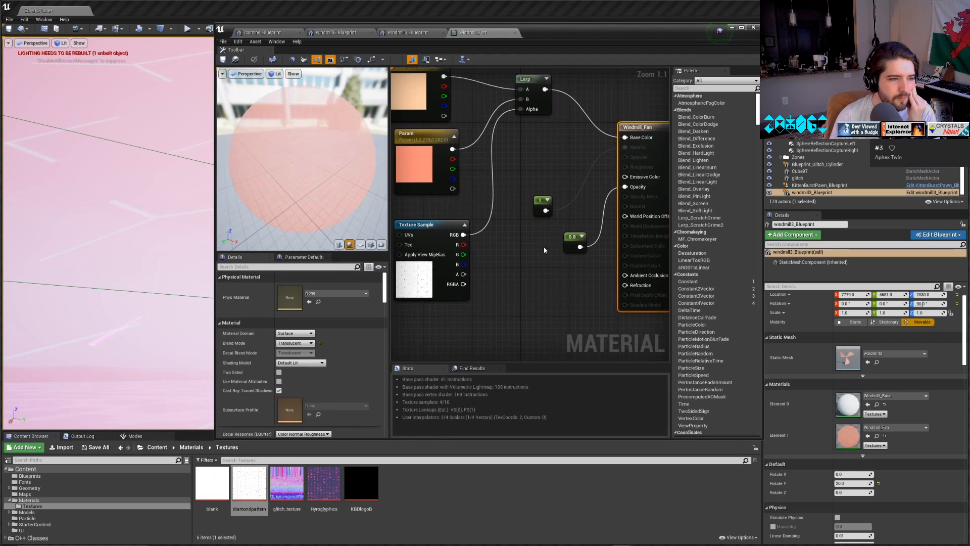
# Replace the 0.8 constant on Opacity with the Texture Sample's RGB output and save the material.
pyautogui.click(570, 235)
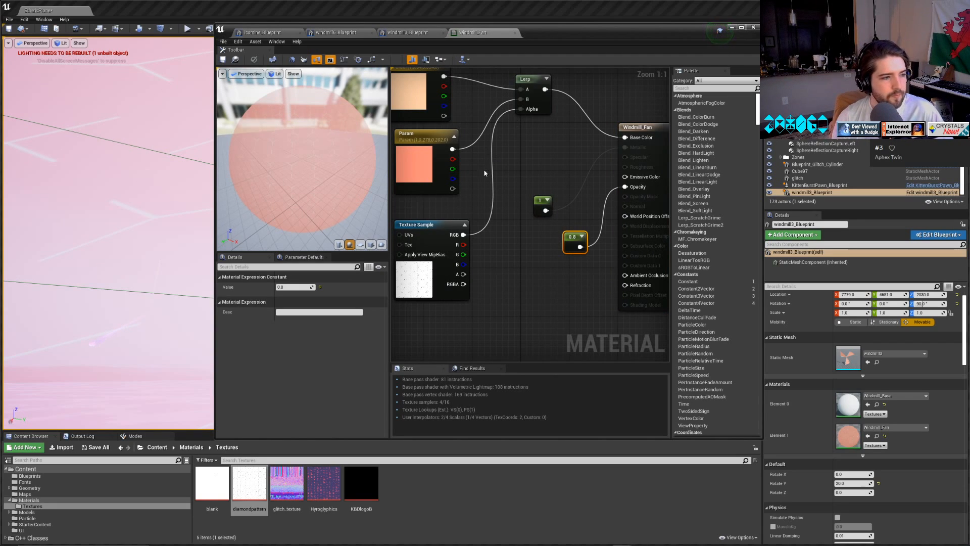
pyautogui.moveTo(464, 235); pyautogui.dragTo(626, 187)
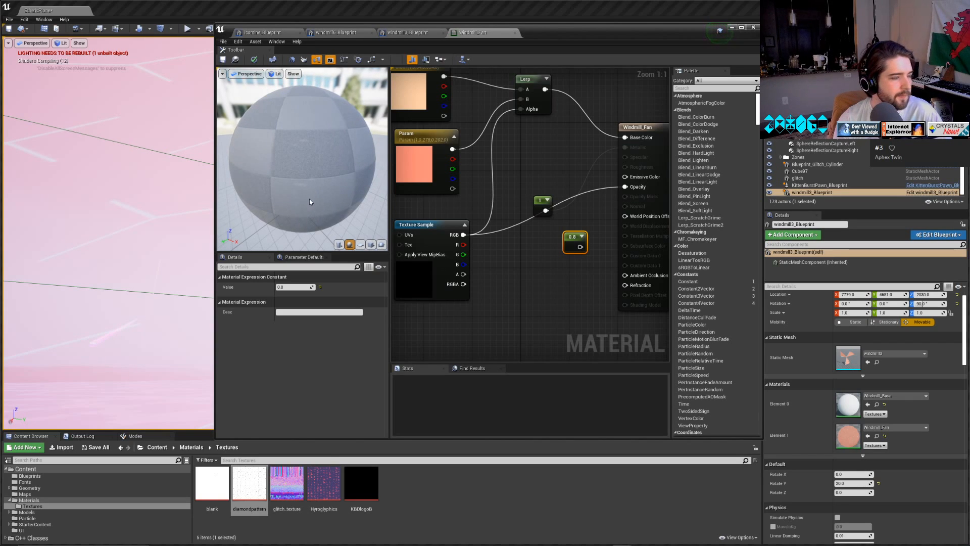
pyautogui.click(225, 62)
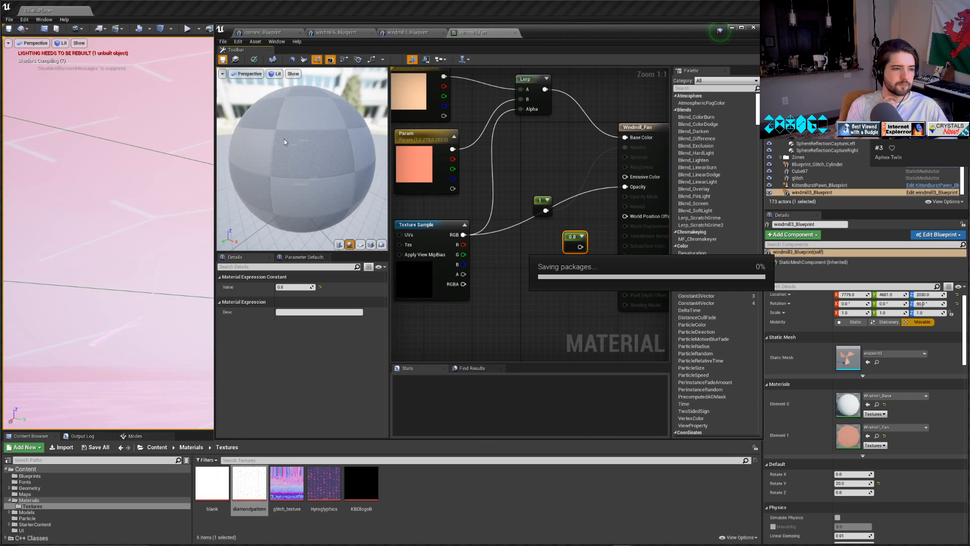
# Examine the texture-driven opacity up close on the preview sphere and on the windmill blade in the level.
pyautogui.scroll(2, 276, 190)
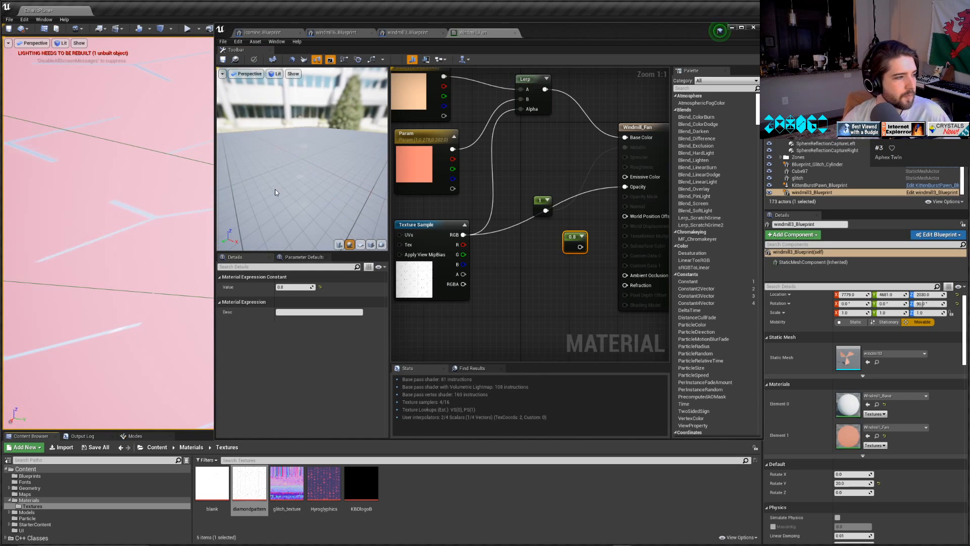
pyautogui.scroll(-1, 301, 183)
pyautogui.moveTo(301, 183); pyautogui.dragTo(301, 190, button='right')
pyautogui.scroll(1, 301, 183)
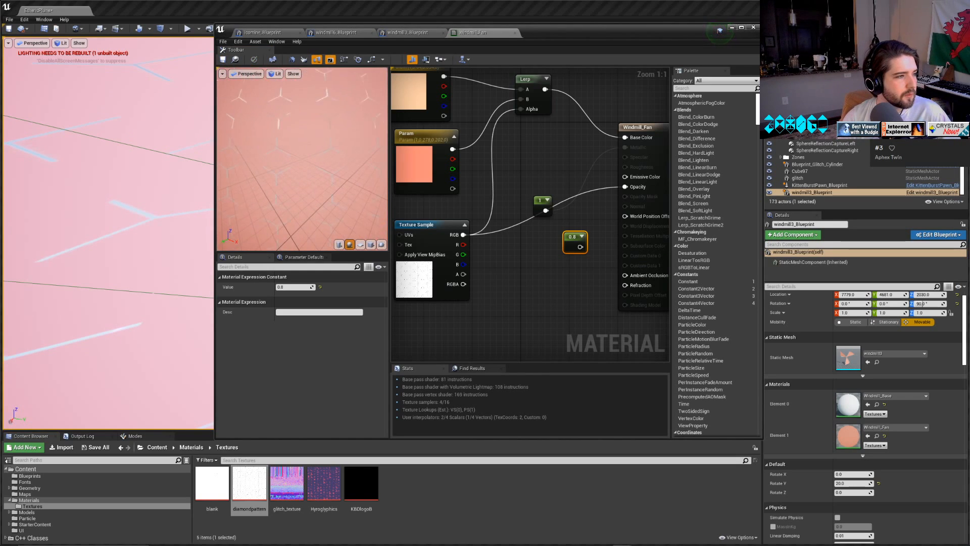
pyautogui.moveTo(299, 183); pyautogui.dragTo(283, 193)
pyautogui.scroll(-6, 115, 278)
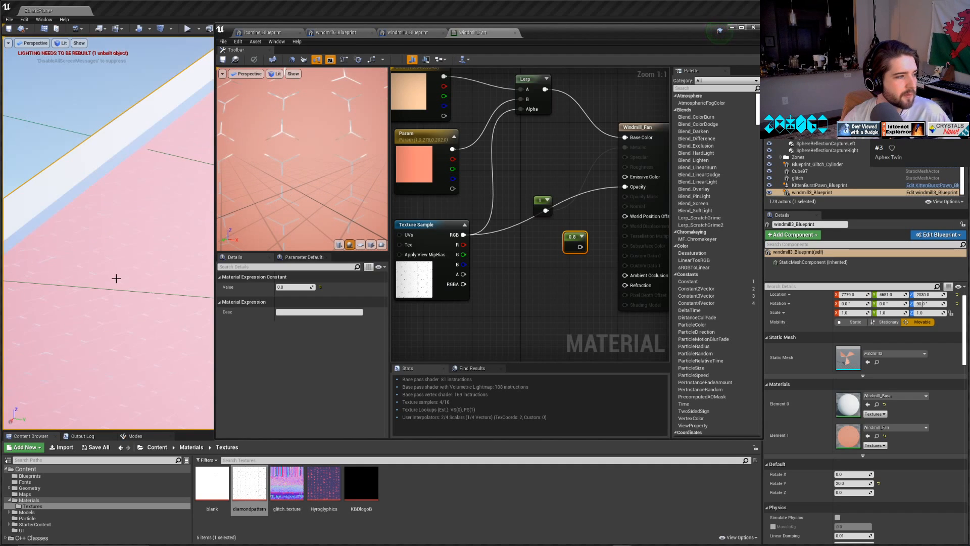
pyautogui.scroll(-2, 148, 322)
pyautogui.moveTo(172, 344); pyautogui.dragTo(144, 368, button='right')
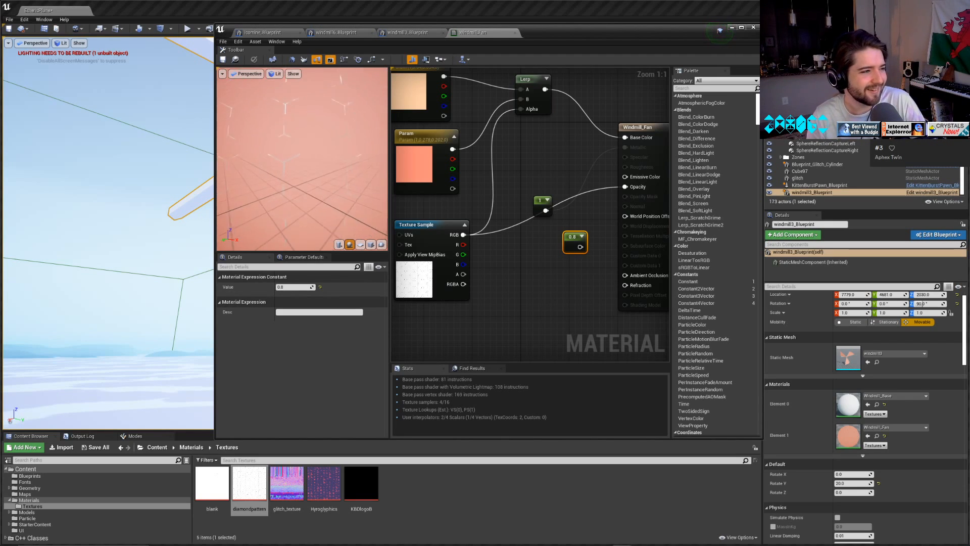
pyautogui.scroll(-5, 302, 159)
pyautogui.moveTo(302, 159); pyautogui.dragTo(235, 160)
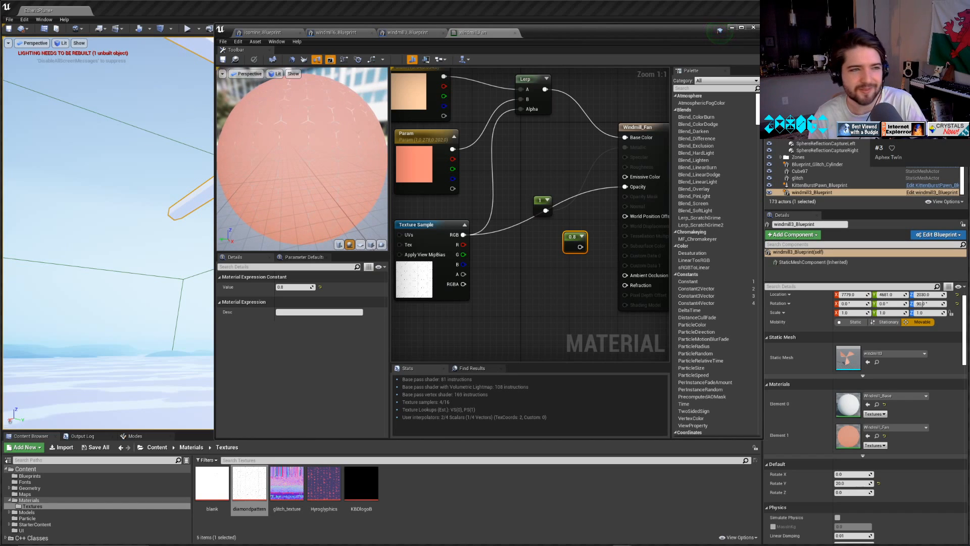
pyautogui.press('super+d')
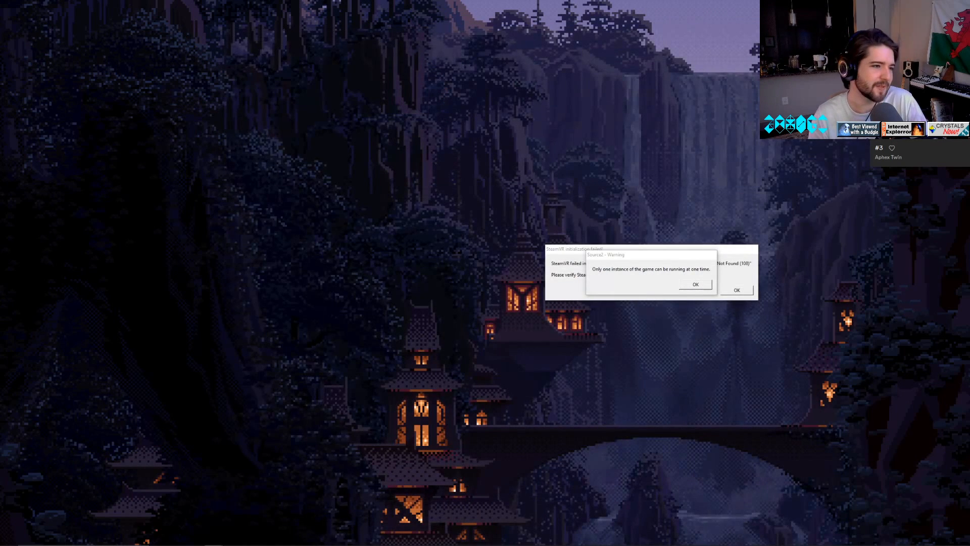
pyautogui.moveTo(663, 538)
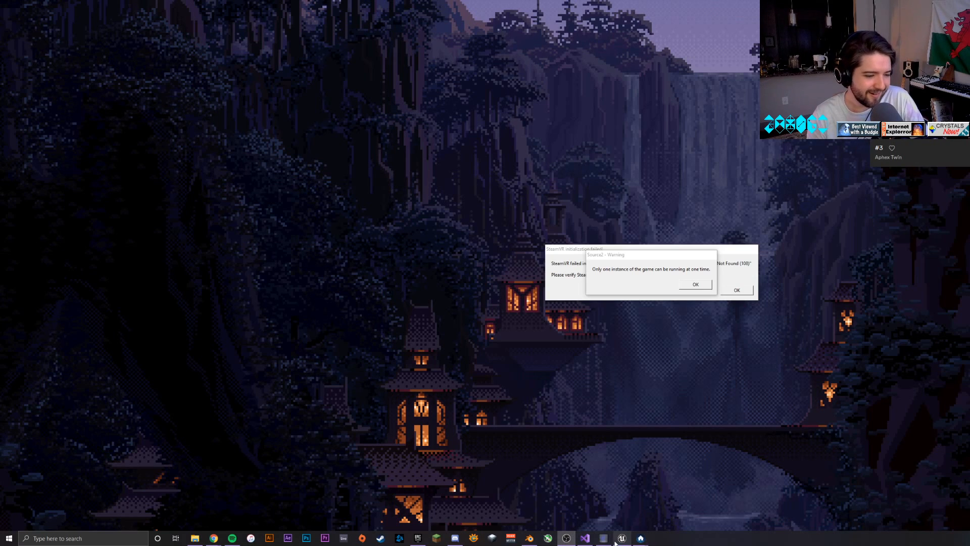
pyautogui.click(623, 540)
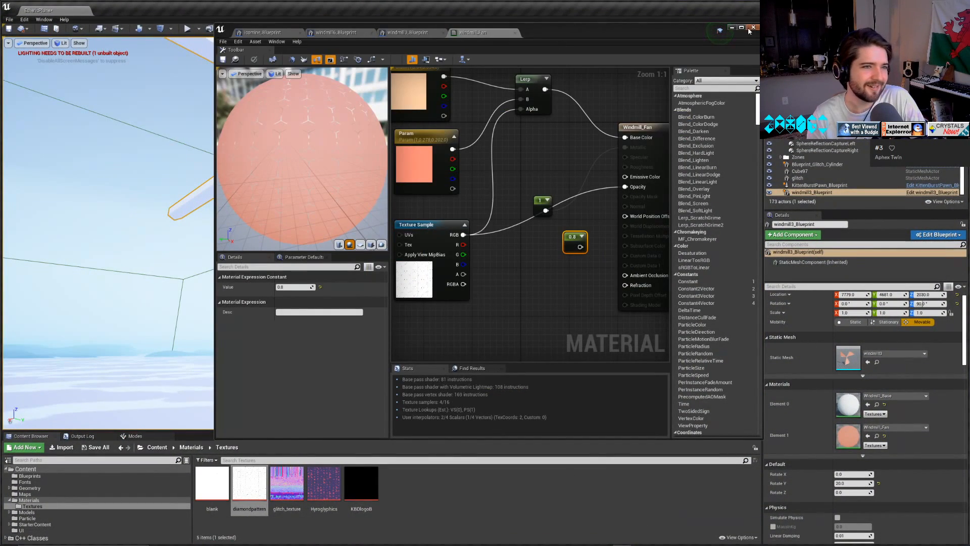
# Minimise the material editor and fly around the windmill to examine the pattern cut-outs on its fan blades.
pyautogui.click(733, 29)
pyautogui.press('s')
pyautogui.moveTo(485, 222); pyautogui.dragTo(282, 209, button='right')
pyautogui.press('w')
pyautogui.press('s')
pyautogui.press('w')
pyautogui.press('w')
pyautogui.press('s')
pyautogui.press('w')
pyautogui.press('s')
pyautogui.moveTo(381, 233); pyautogui.dragTo(364, 283, button='right')
pyautogui.press('w')
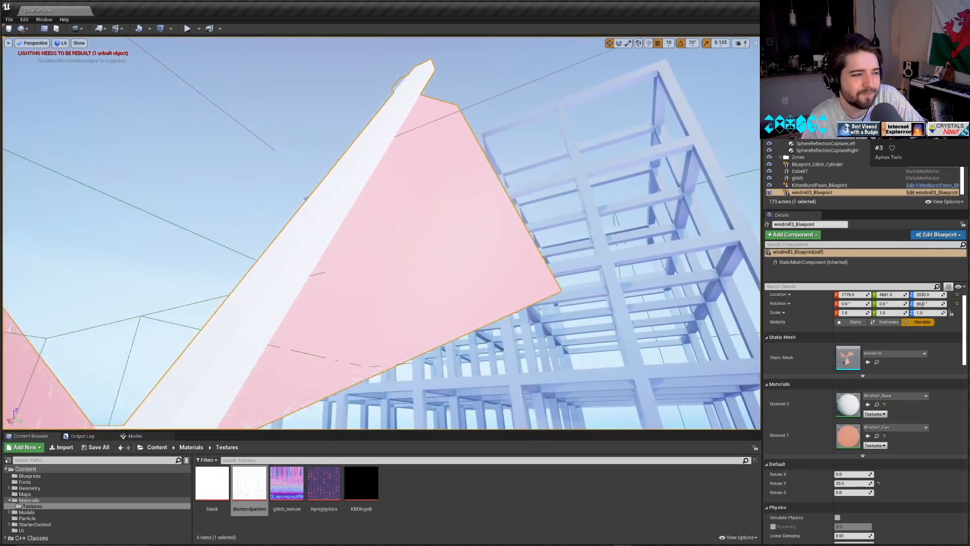
pyautogui.press('s')
pyautogui.moveTo(381, 232); pyautogui.dragTo(427, 303, button='right')
pyautogui.press('w')
pyautogui.press('a')
pyautogui.press('a')
pyautogui.press('w')
pyautogui.press('f')
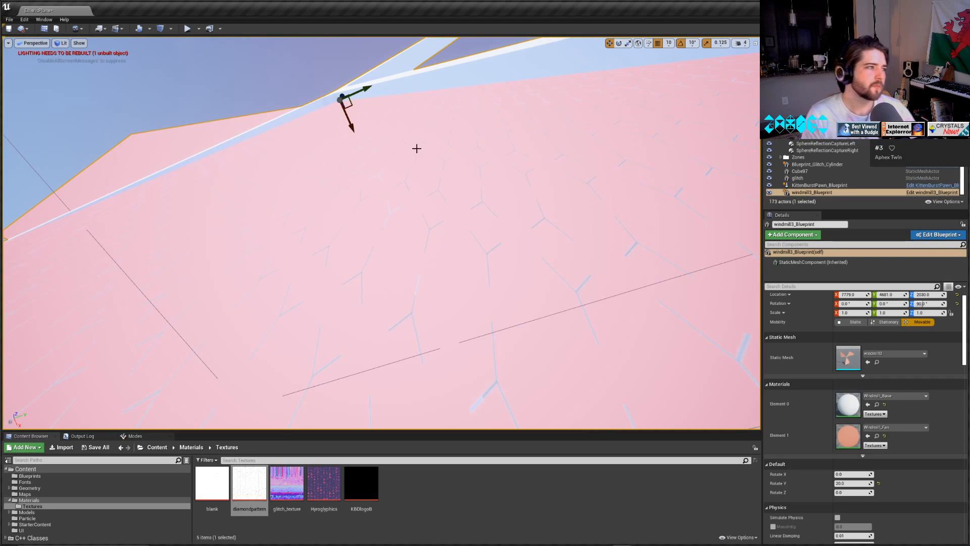
# Play the level to view the spinning windmill in game, then pause and resume the play session.
pyautogui.click(187, 29)
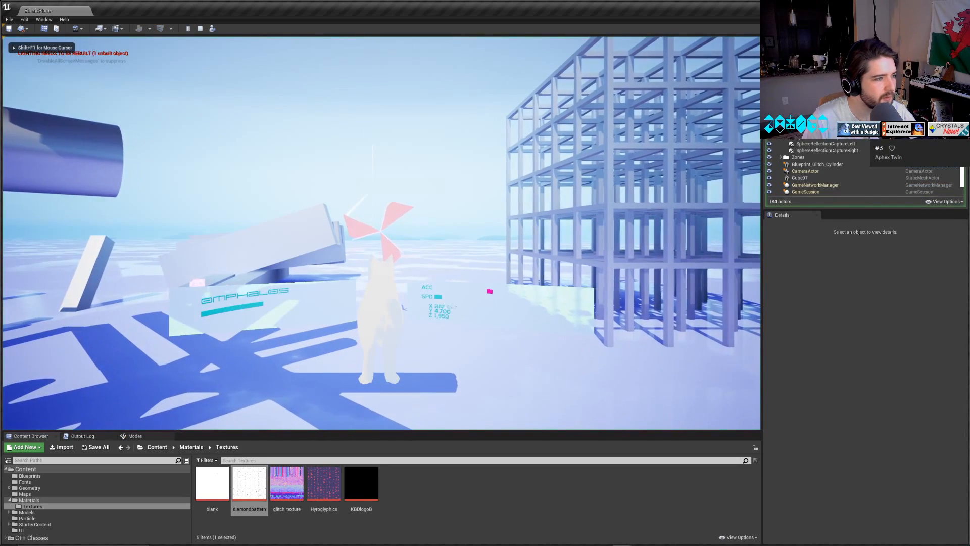
pyautogui.press('w')
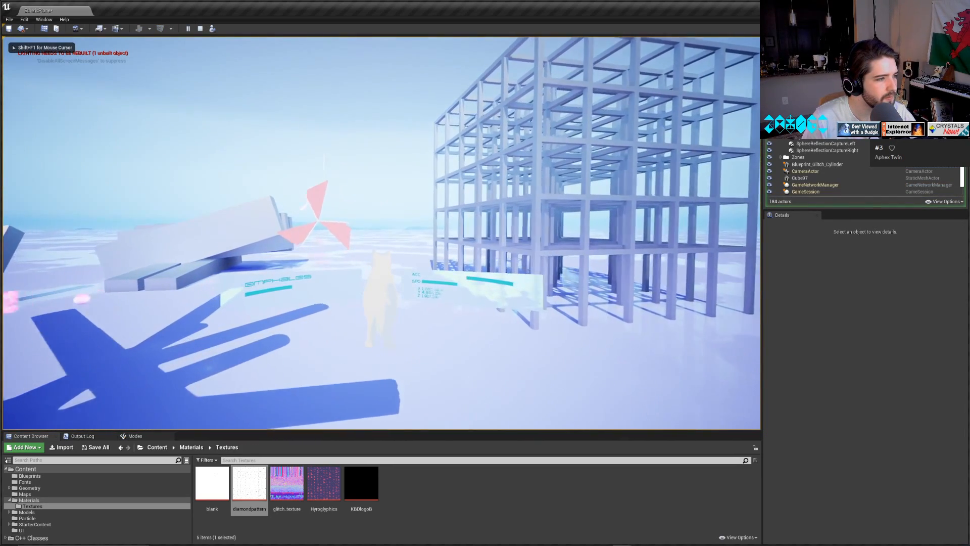
pyautogui.press('w')
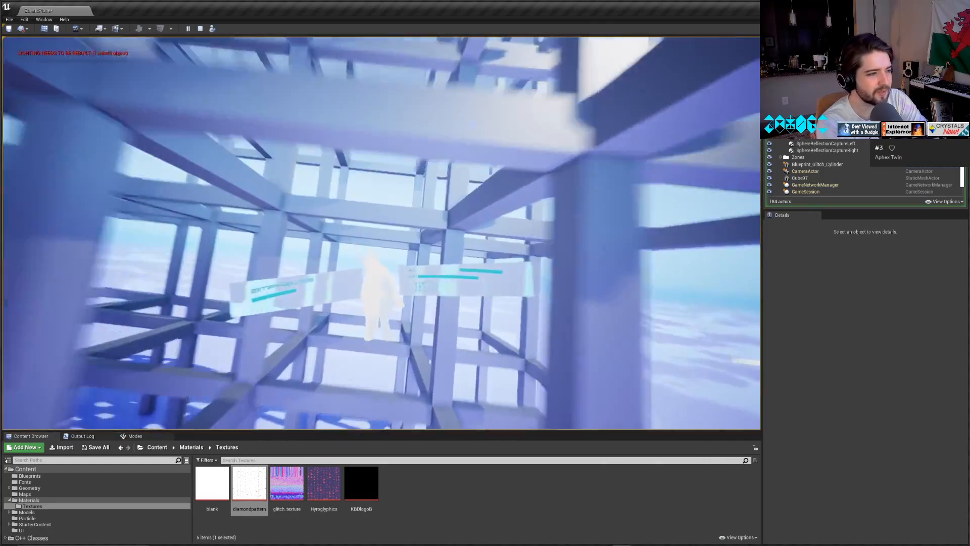
pyautogui.press('Escape')
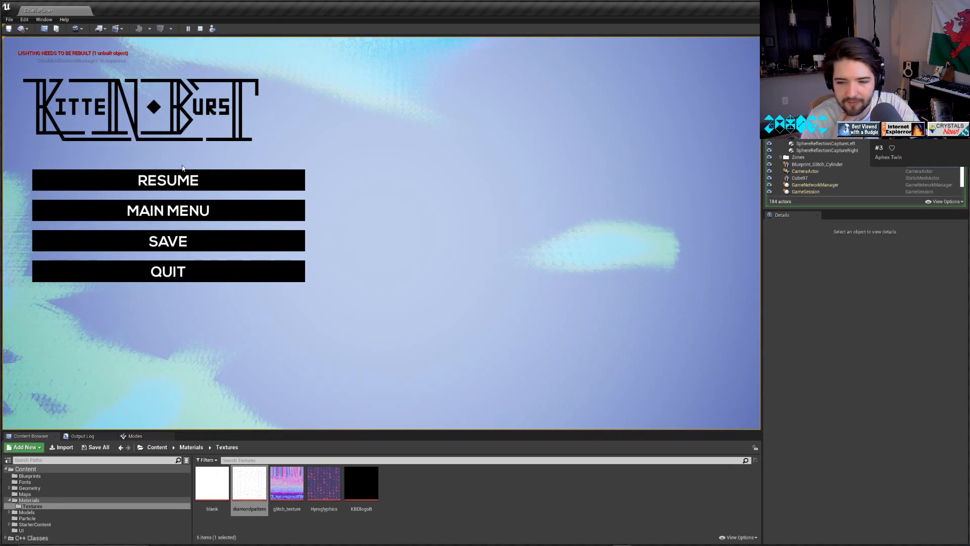
pyautogui.click(151, 179)
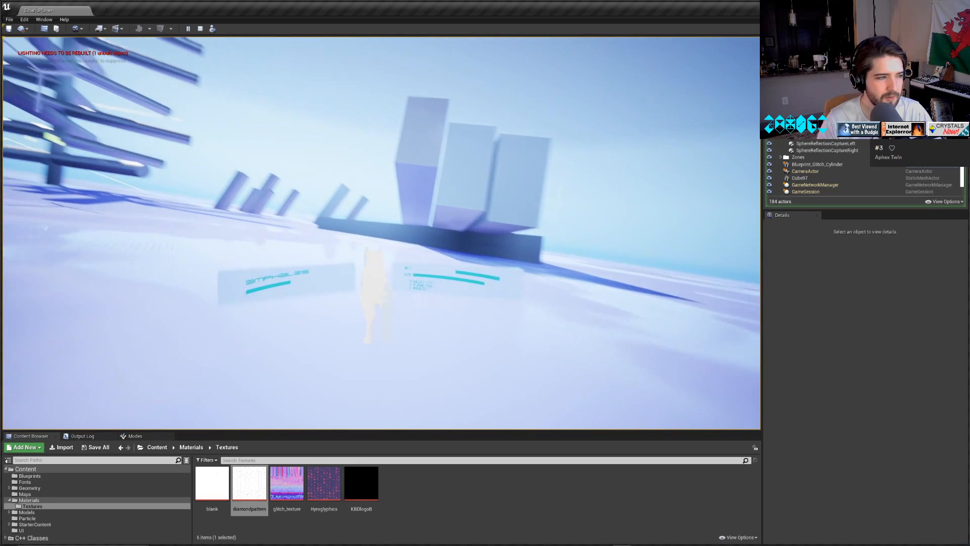
# End the play session and survey the level around the slanted blocks and the dark platform.
pyautogui.press('Escape')
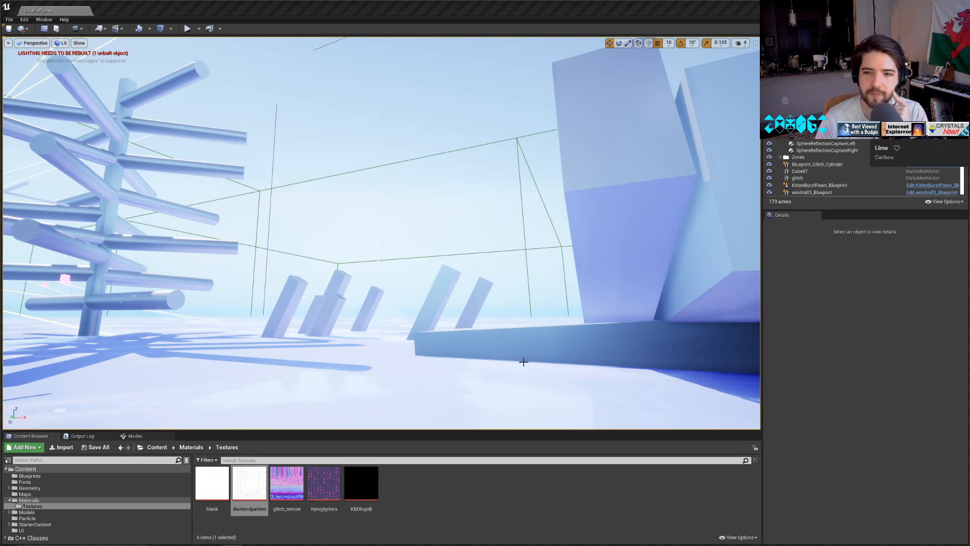
pyautogui.moveTo(550, 323); pyautogui.dragTo(655, 314, button='right')
pyautogui.press('w')
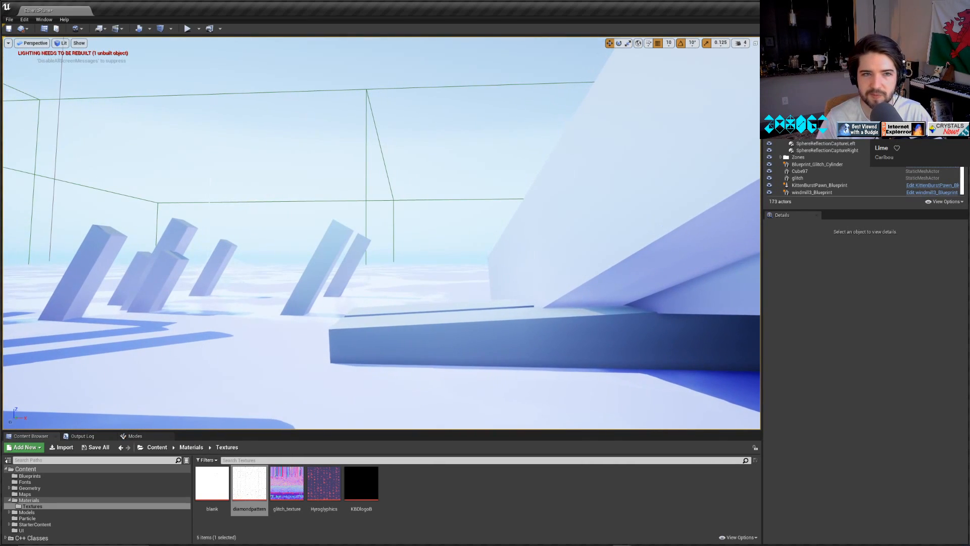
pyautogui.moveTo(969, 38); pyautogui.dragTo(969, 103)
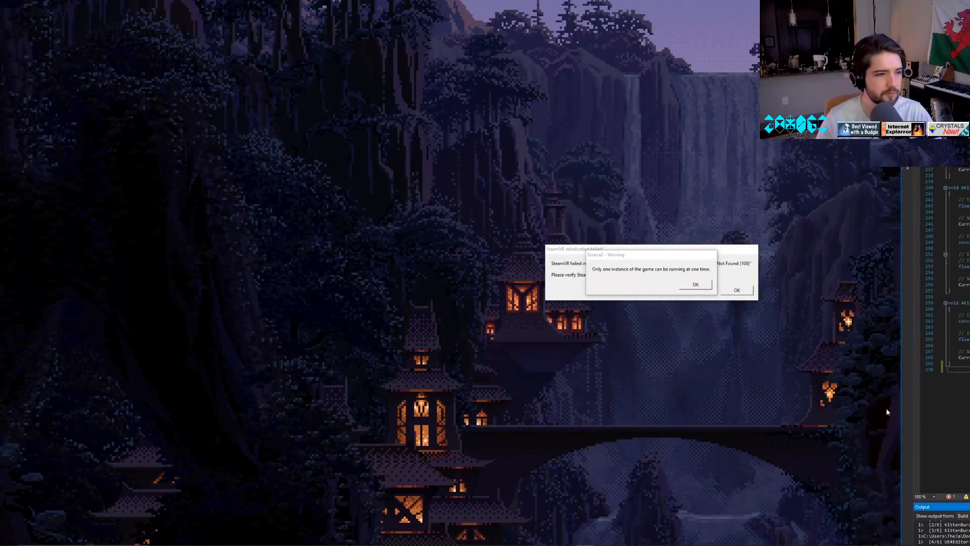
pyautogui.moveTo(515, 543)
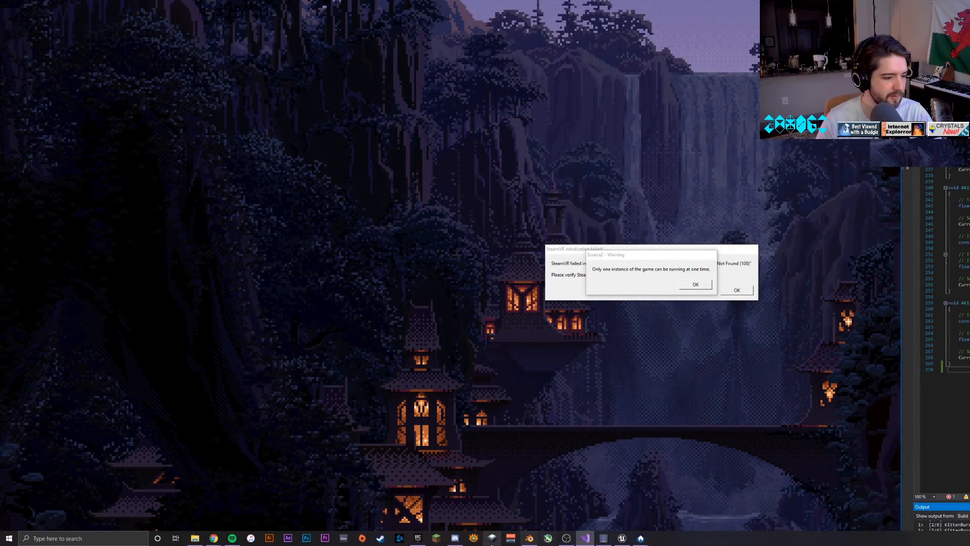
pyautogui.click(530, 539)
pyautogui.click(530, 538)
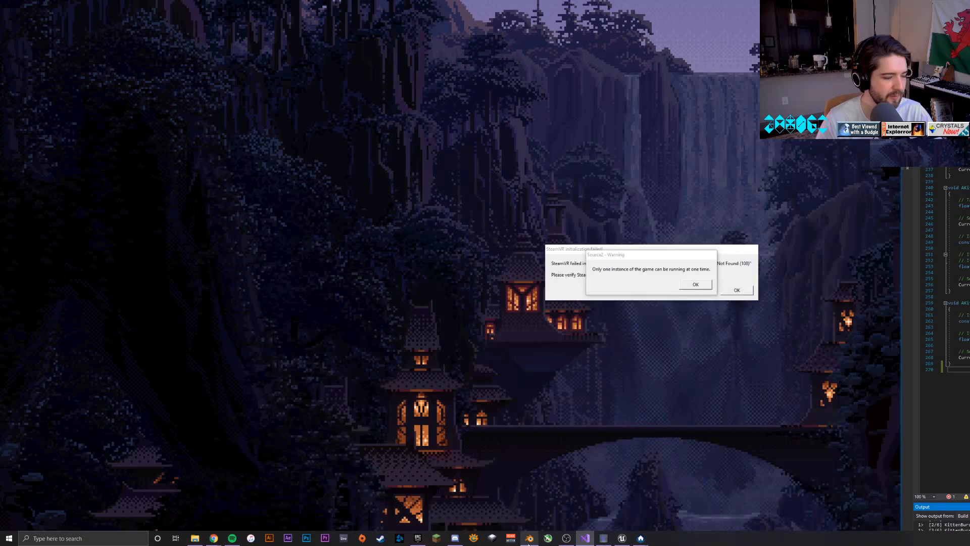
pyautogui.click(420, 539)
pyautogui.click(417, 544)
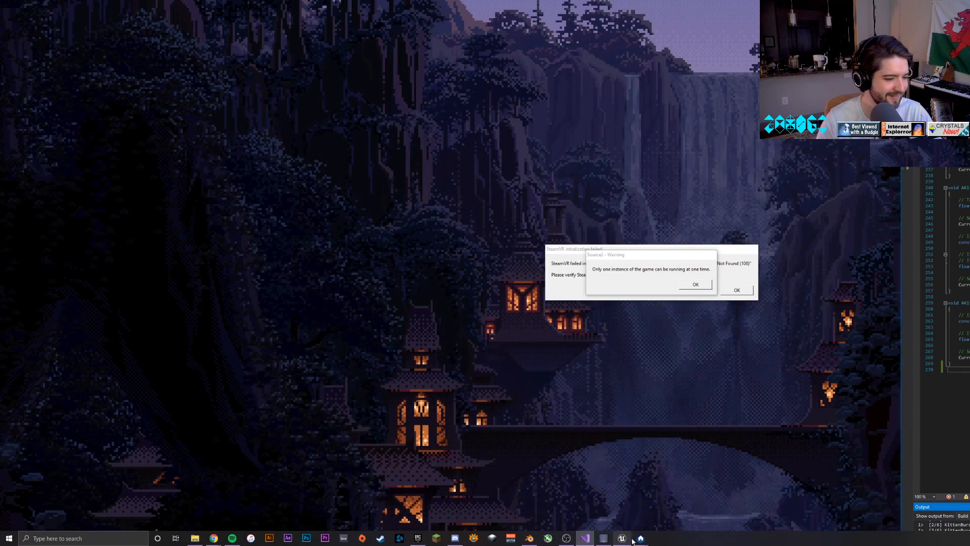
pyautogui.click(626, 541)
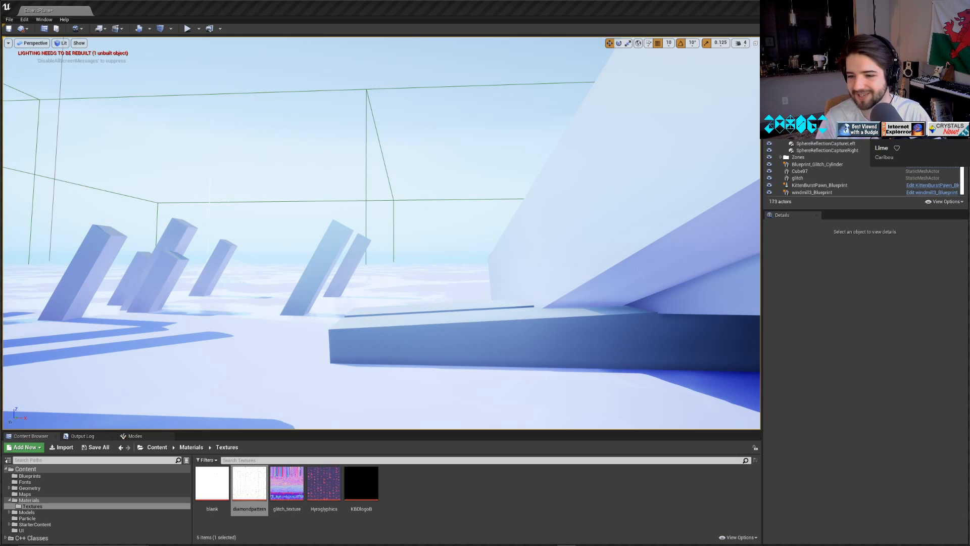
# Fly through the level to view the windmill with its pink fan blades beside the lattice frame building.
pyautogui.click(406, 119)
pyautogui.press('w')
pyautogui.moveTo(406, 119); pyautogui.dragTo(286, 114, button='right')
pyautogui.press('w')
pyautogui.press('w')
pyautogui.press('w')
pyautogui.press('w')
pyautogui.press('w')
pyautogui.press('w')
pyautogui.press('w')
pyautogui.press('w')
pyautogui.press('w')
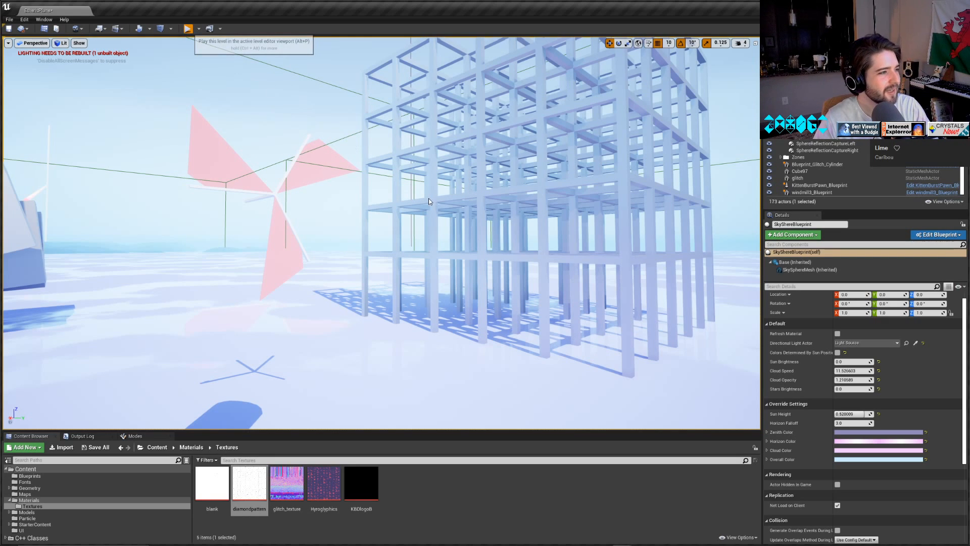
# Play the level, move towards the spinning windmill to view it in game, and end the play session.
pyautogui.hotkey('alt', 'p')
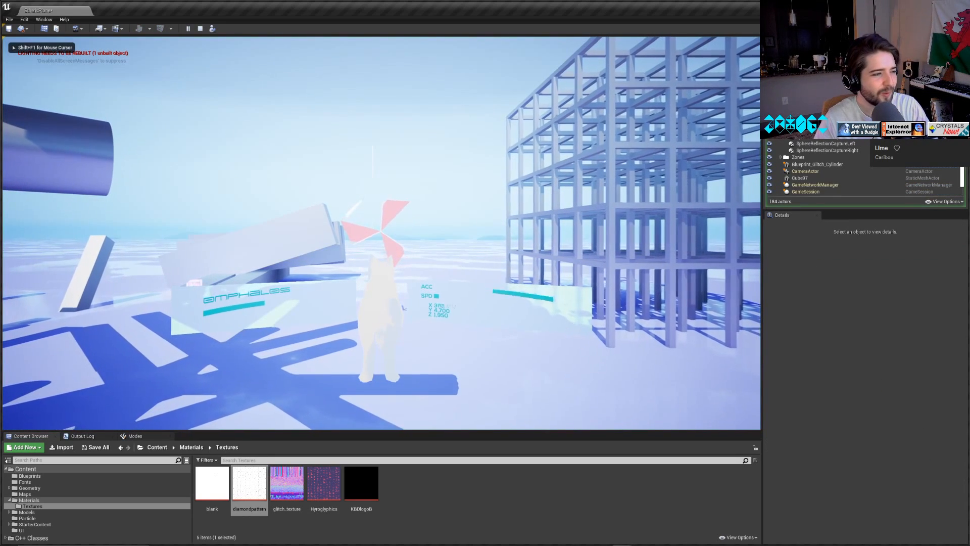
pyautogui.press('w')
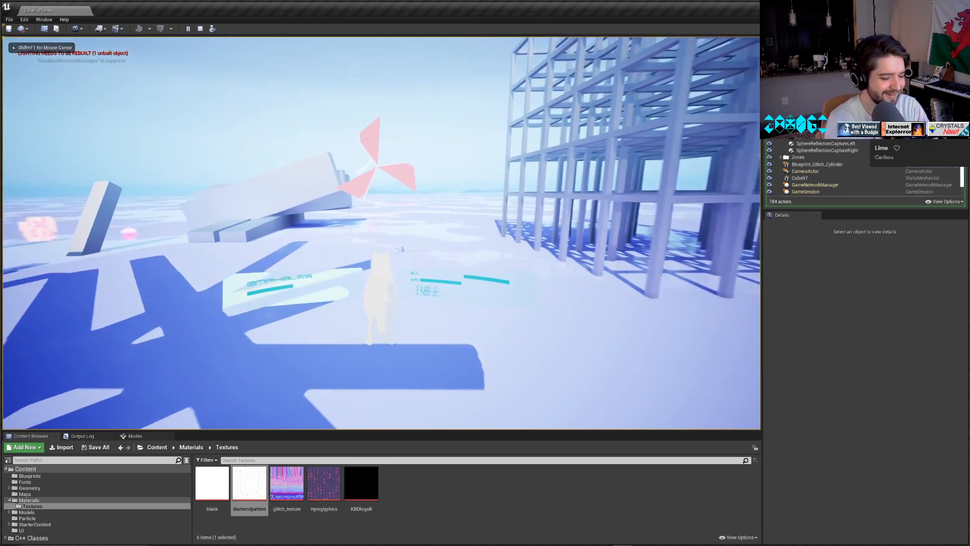
pyautogui.press('Escape')
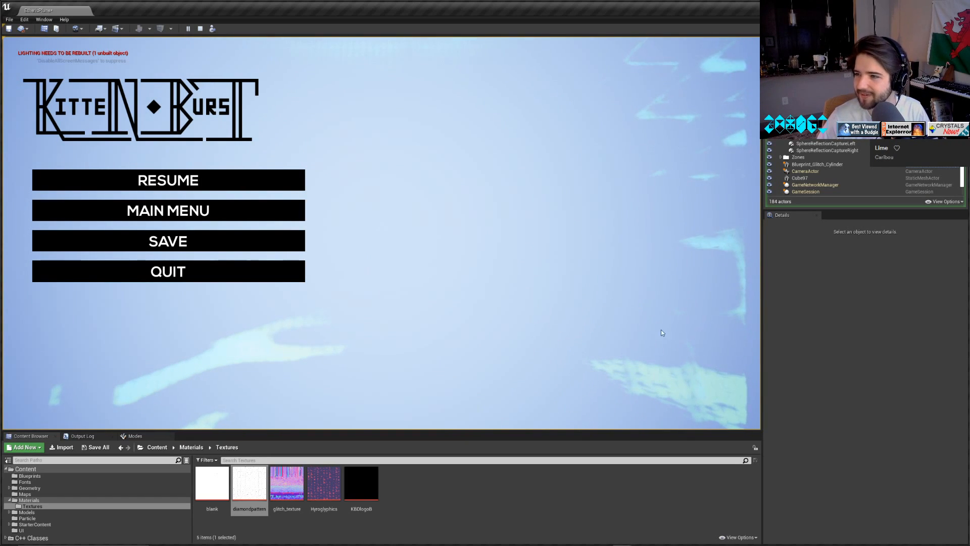
pyautogui.press('Escape')
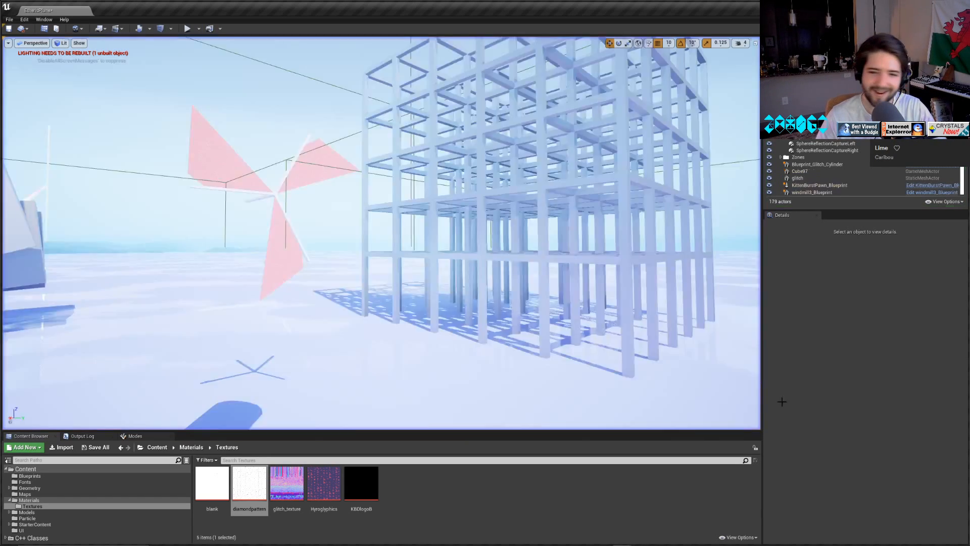